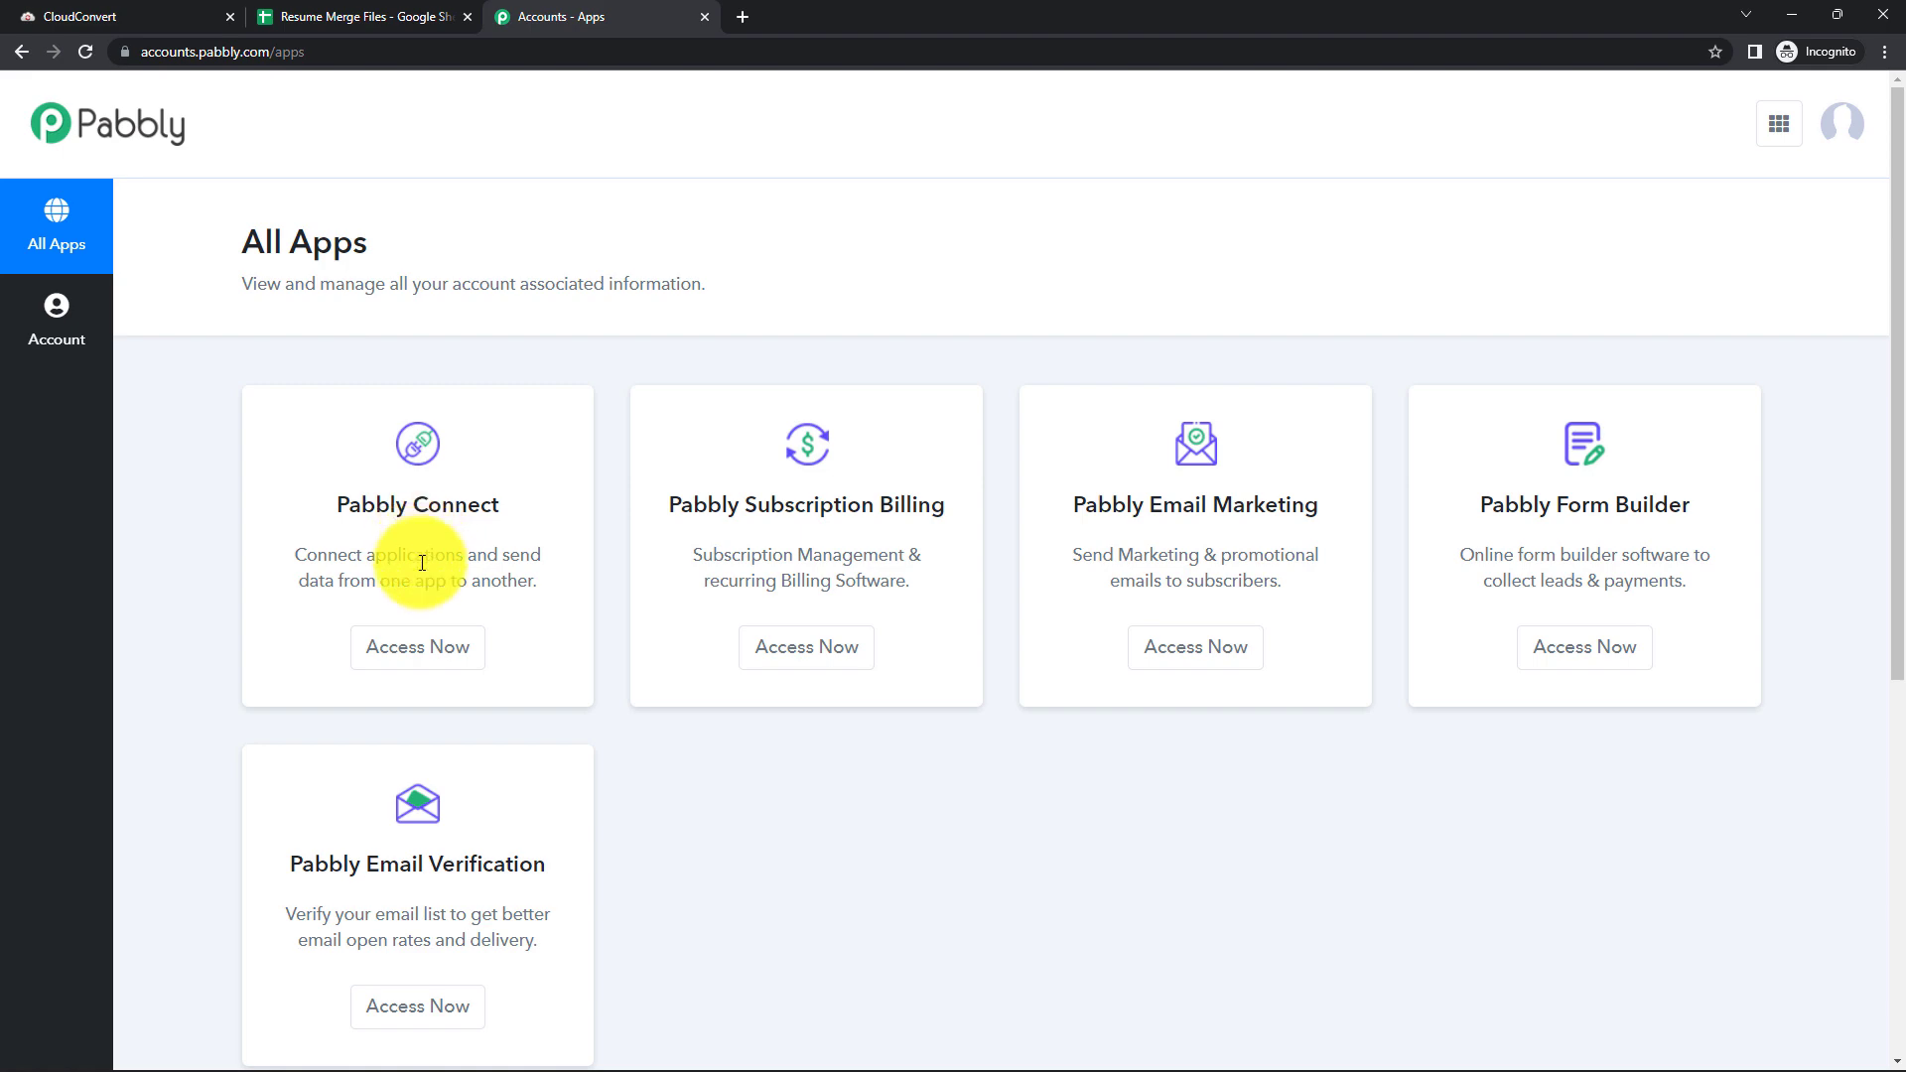
# Open Pabbly Connect and create a workflow named "Merge Multiple PDF Files into One PDF File"
pyautogui.click(418, 647)
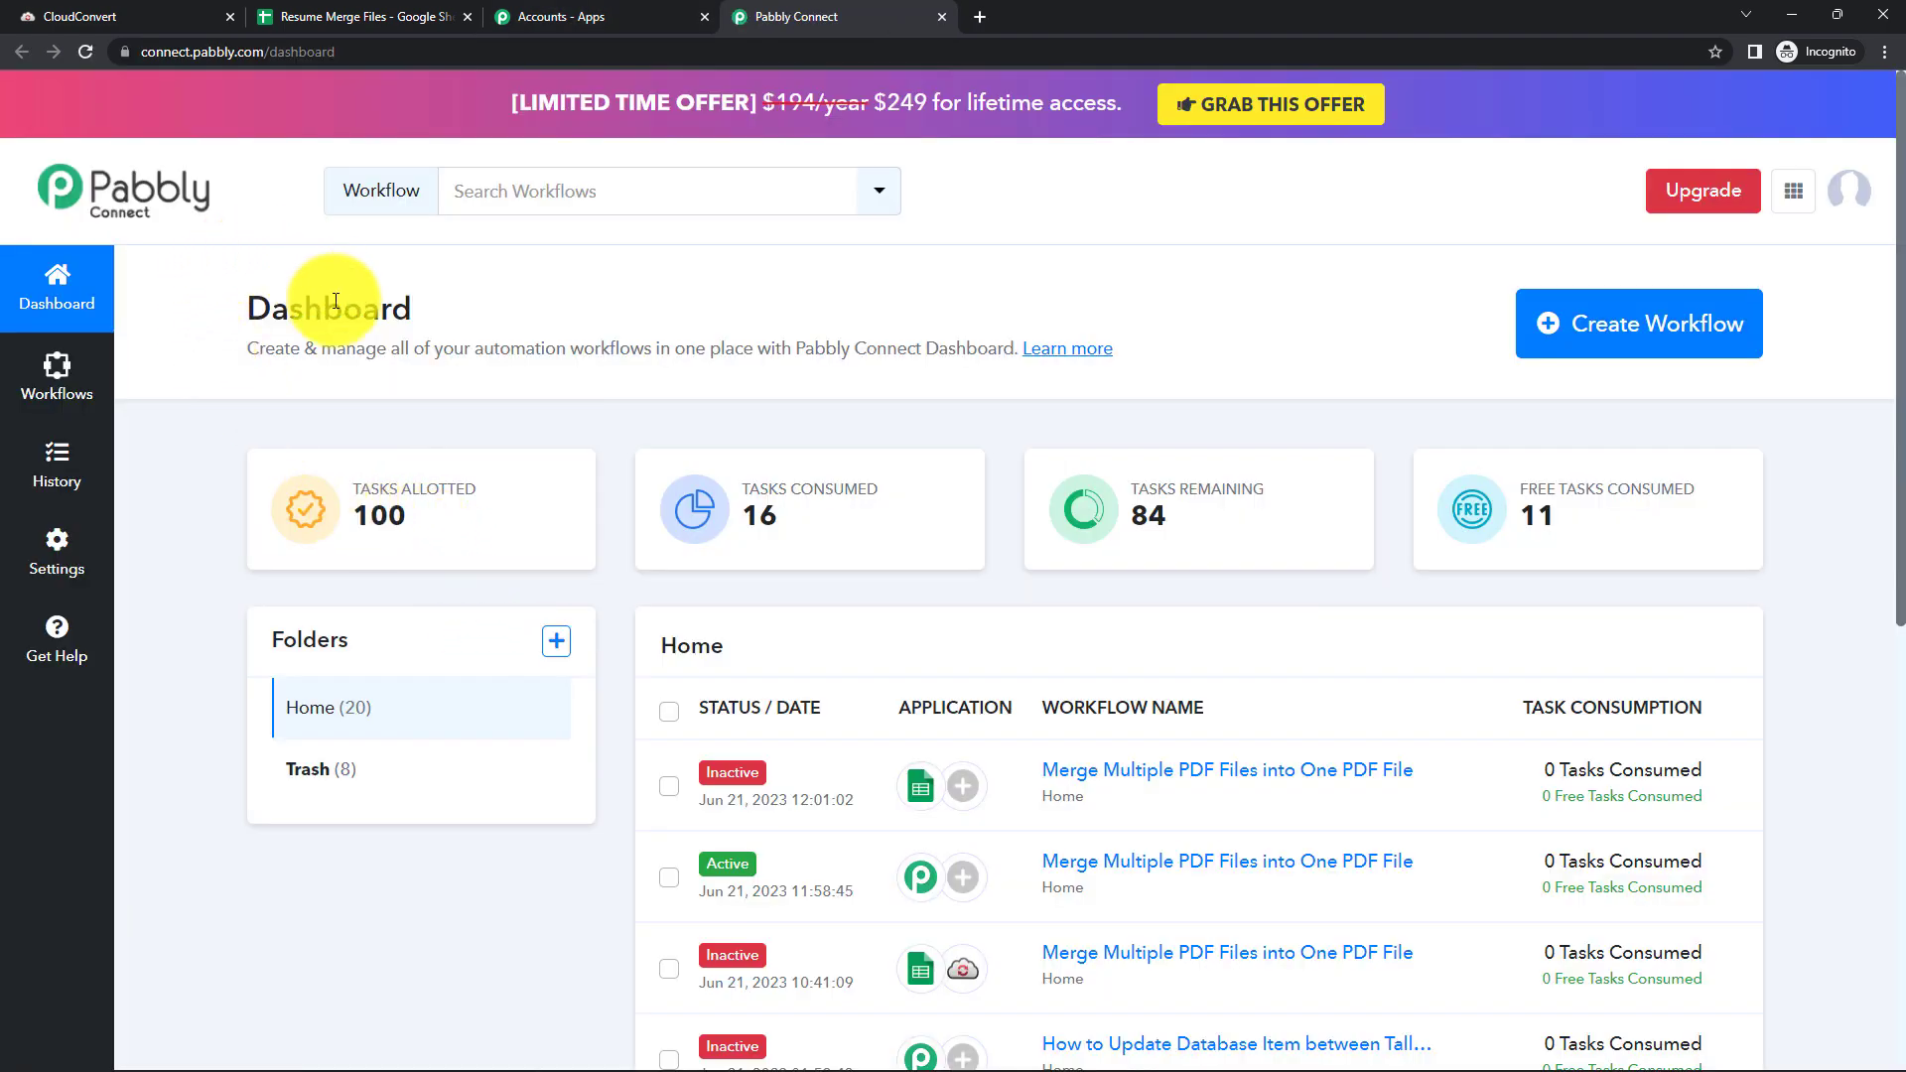
pyautogui.click(1642, 342)
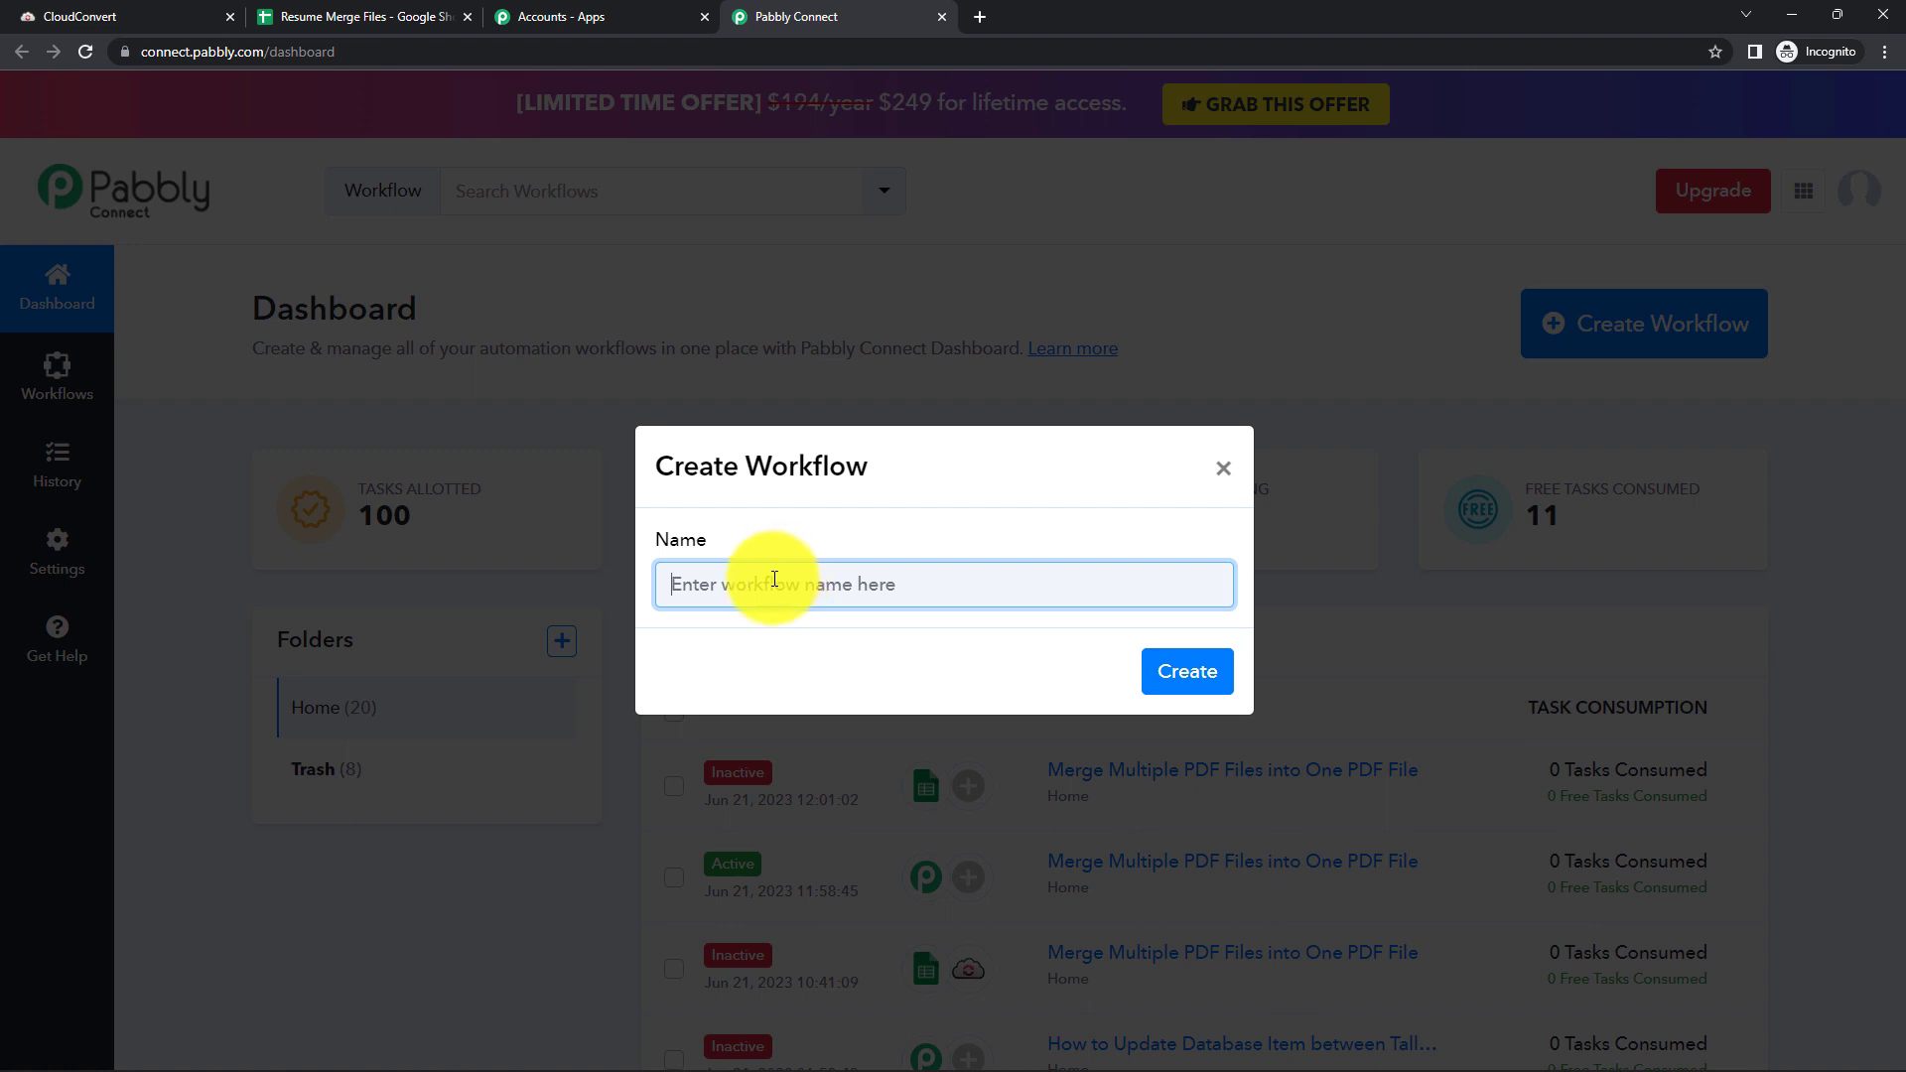
pyautogui.write('Merge Multiple PDF Files into One PDF File')
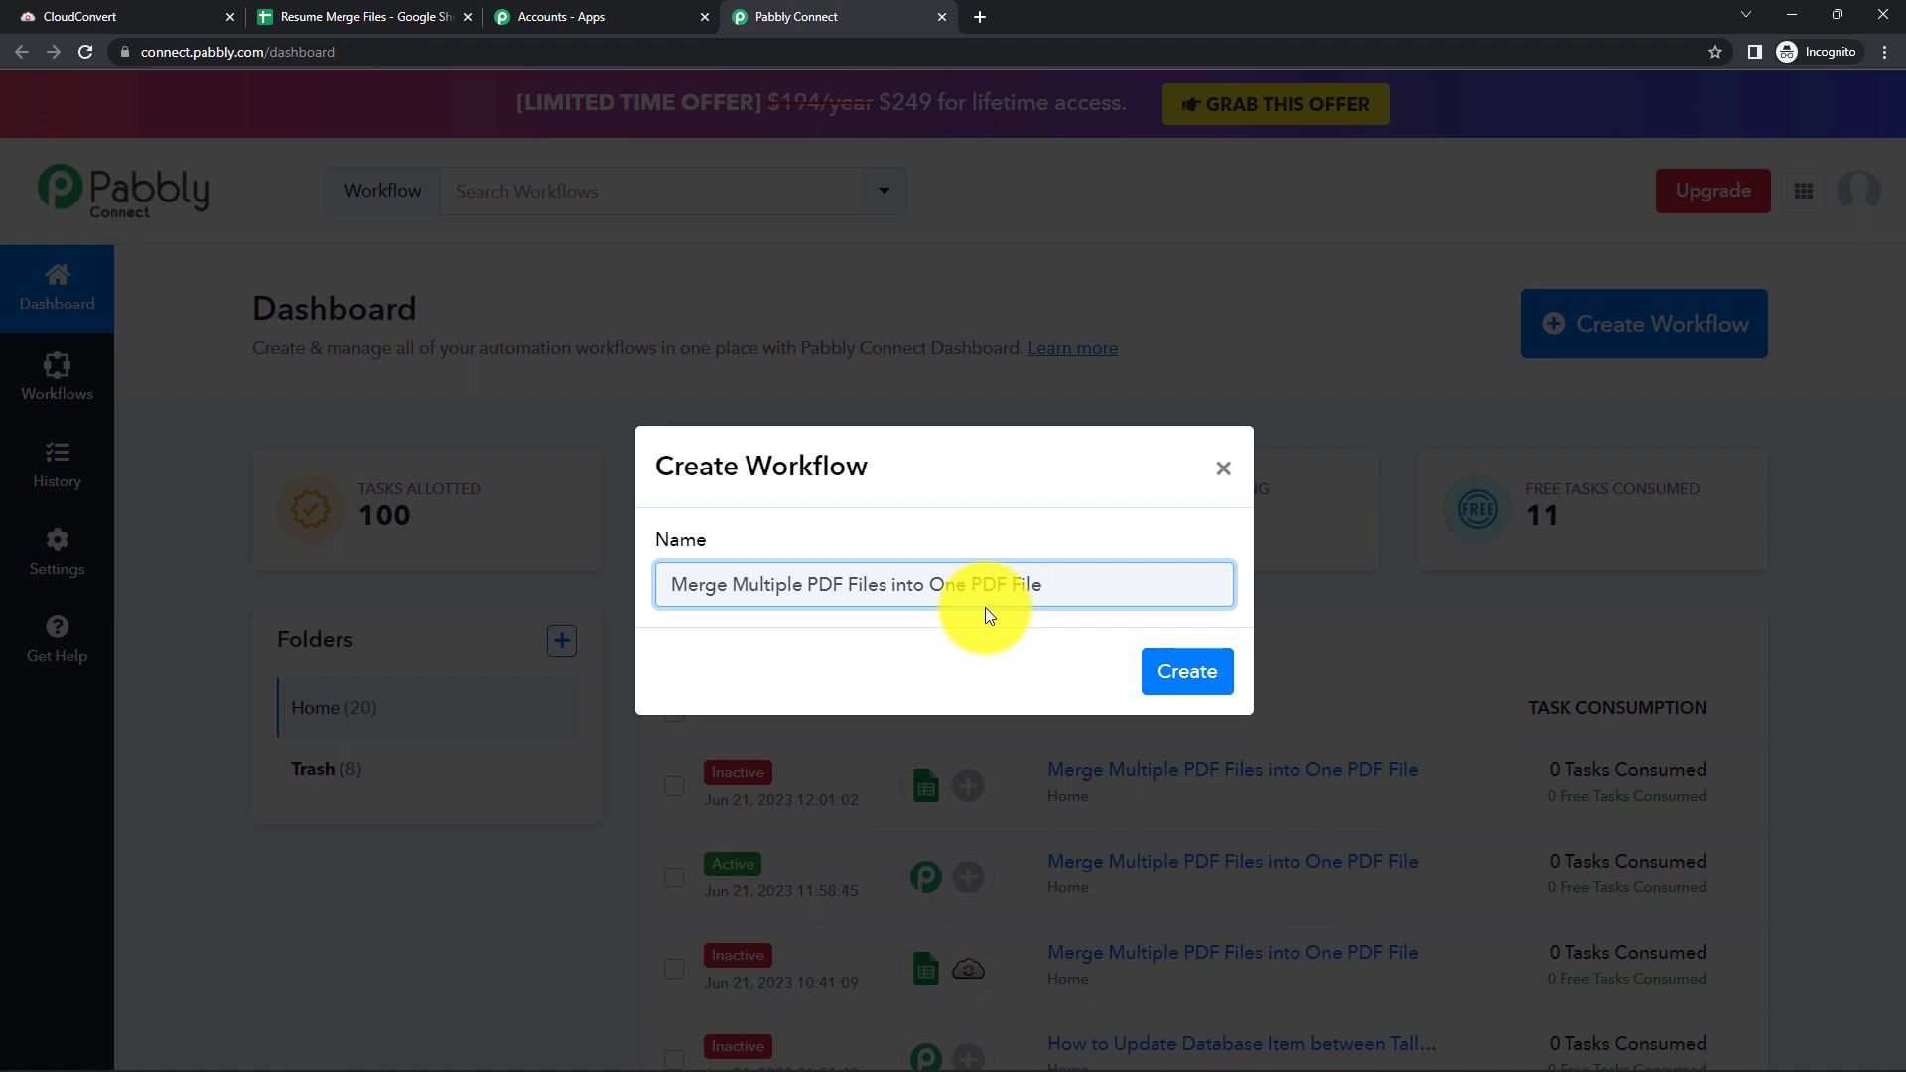
pyautogui.click(1199, 683)
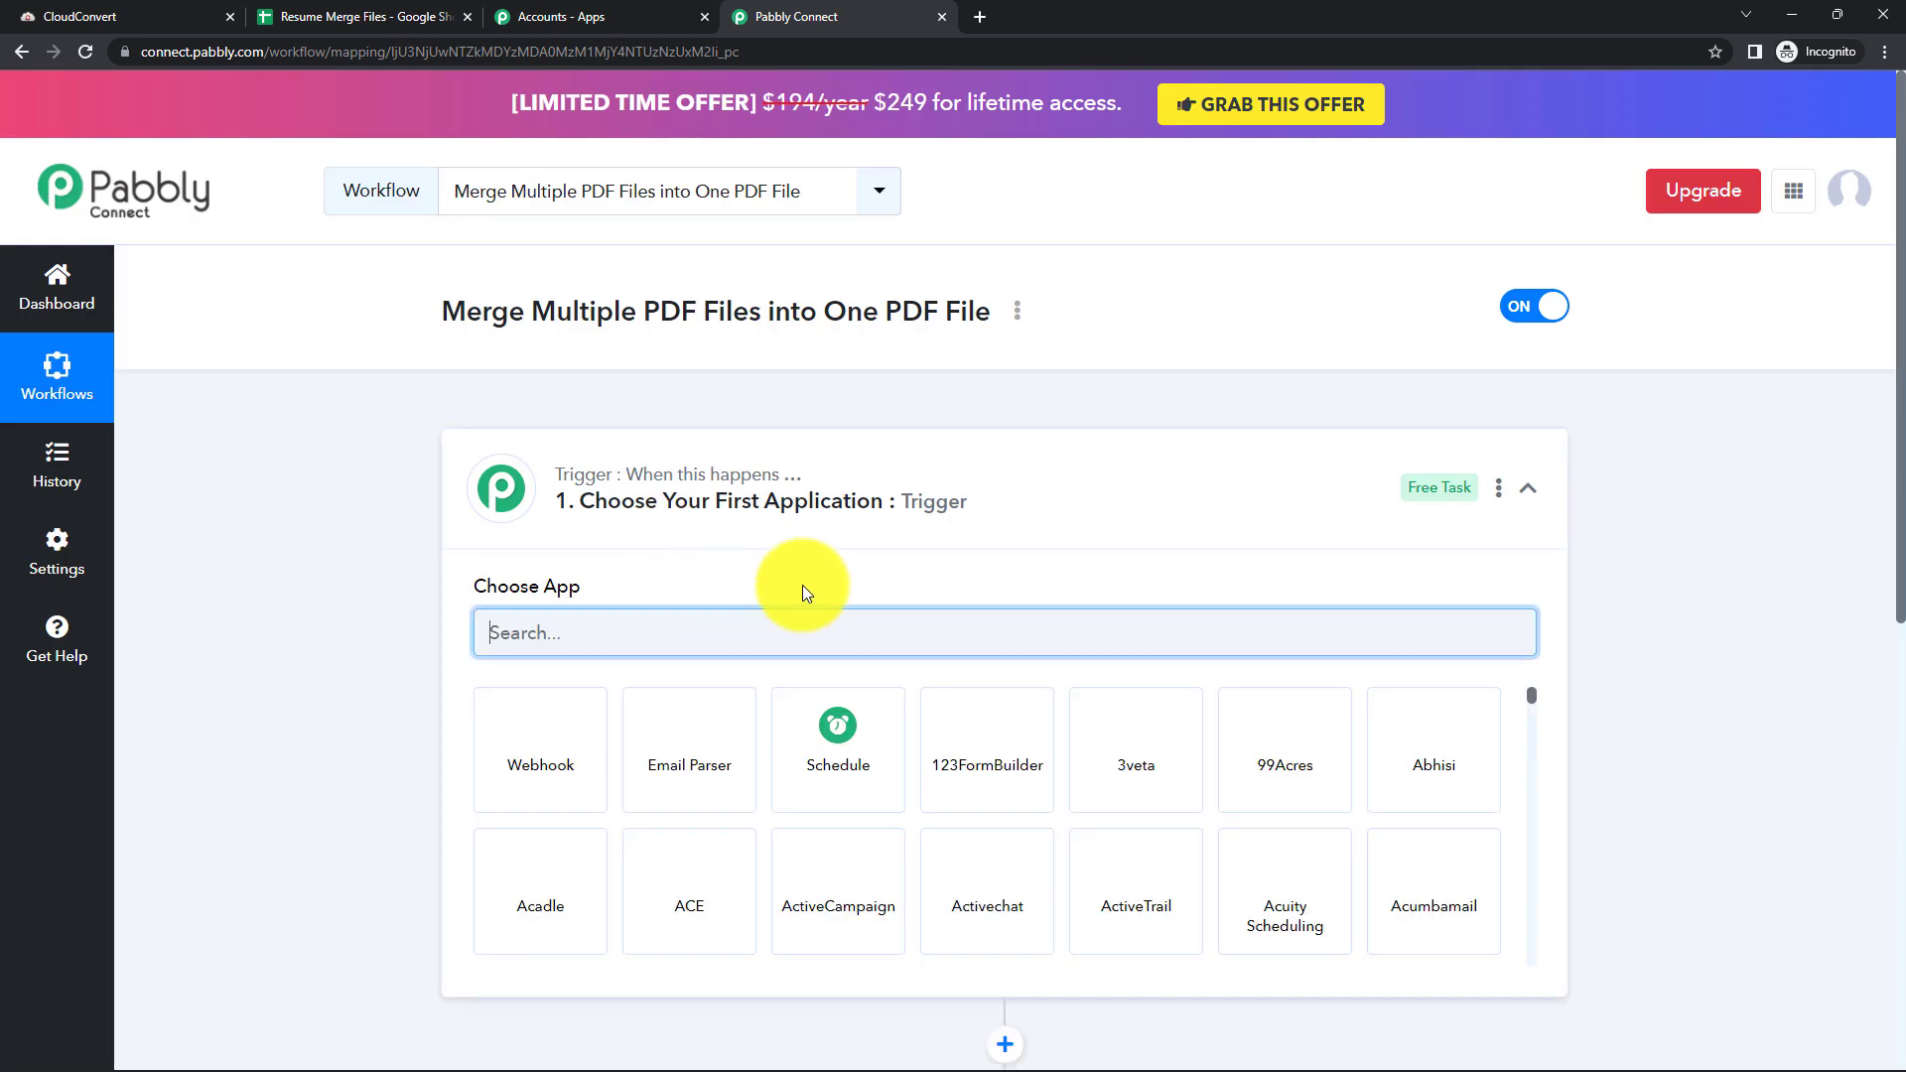
# Set the workflow's trigger to Google Sheets with the event New or Updated Spreadsheet Row
pyautogui.click(843, 460)
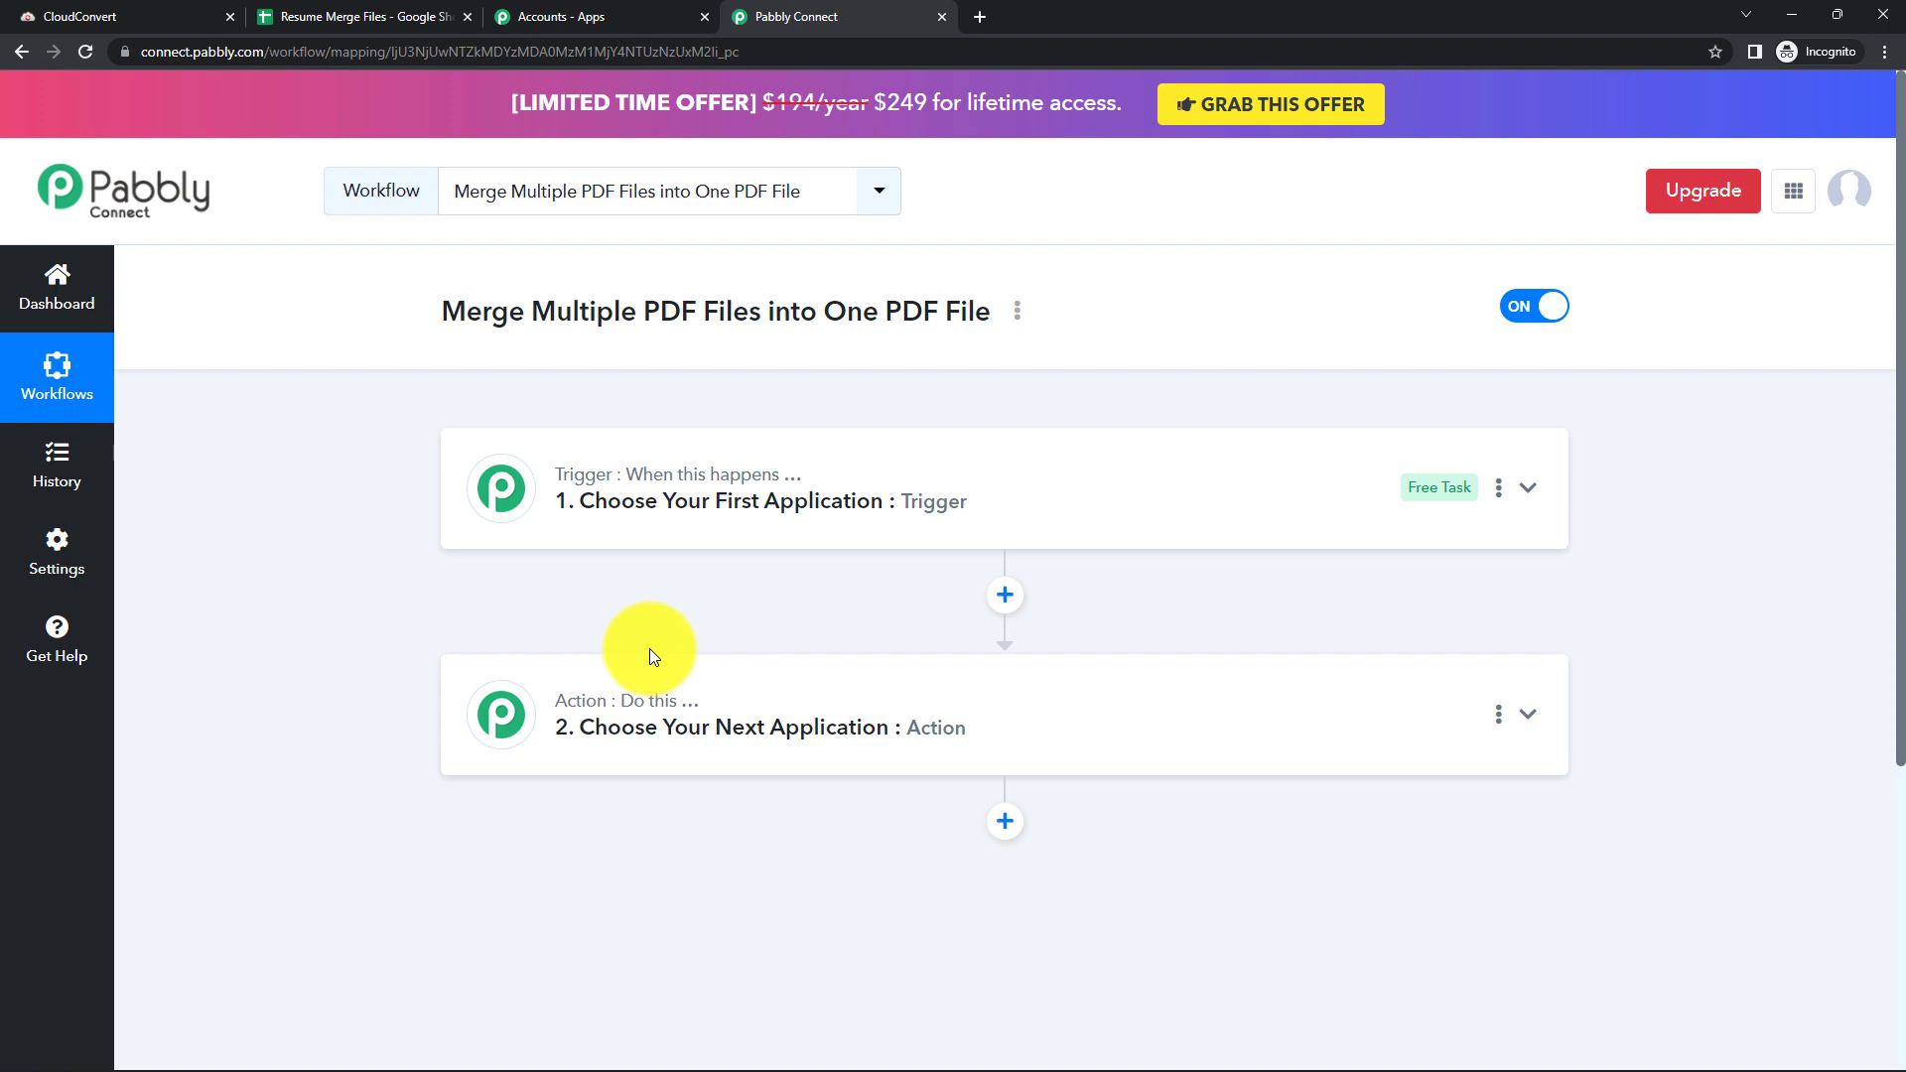
pyautogui.click(681, 491)
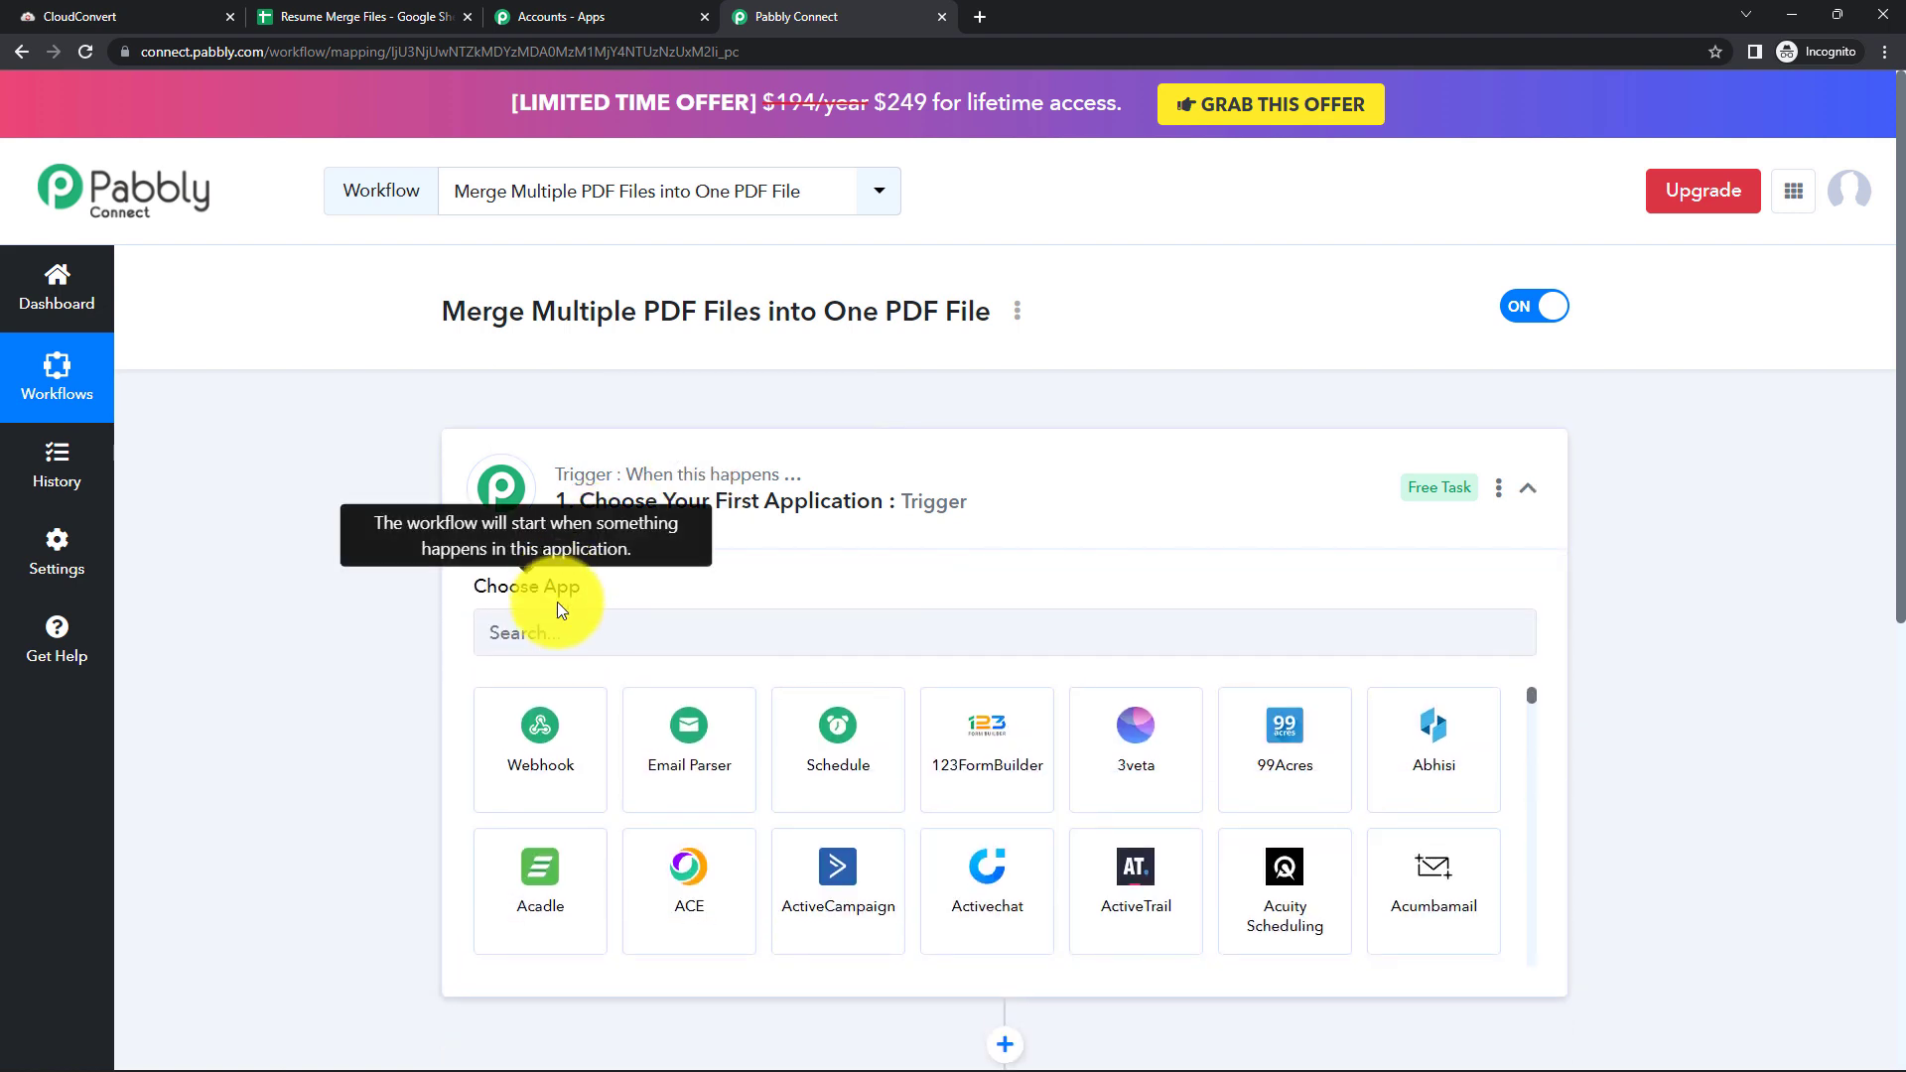
pyautogui.click(557, 640)
pyautogui.write('G')
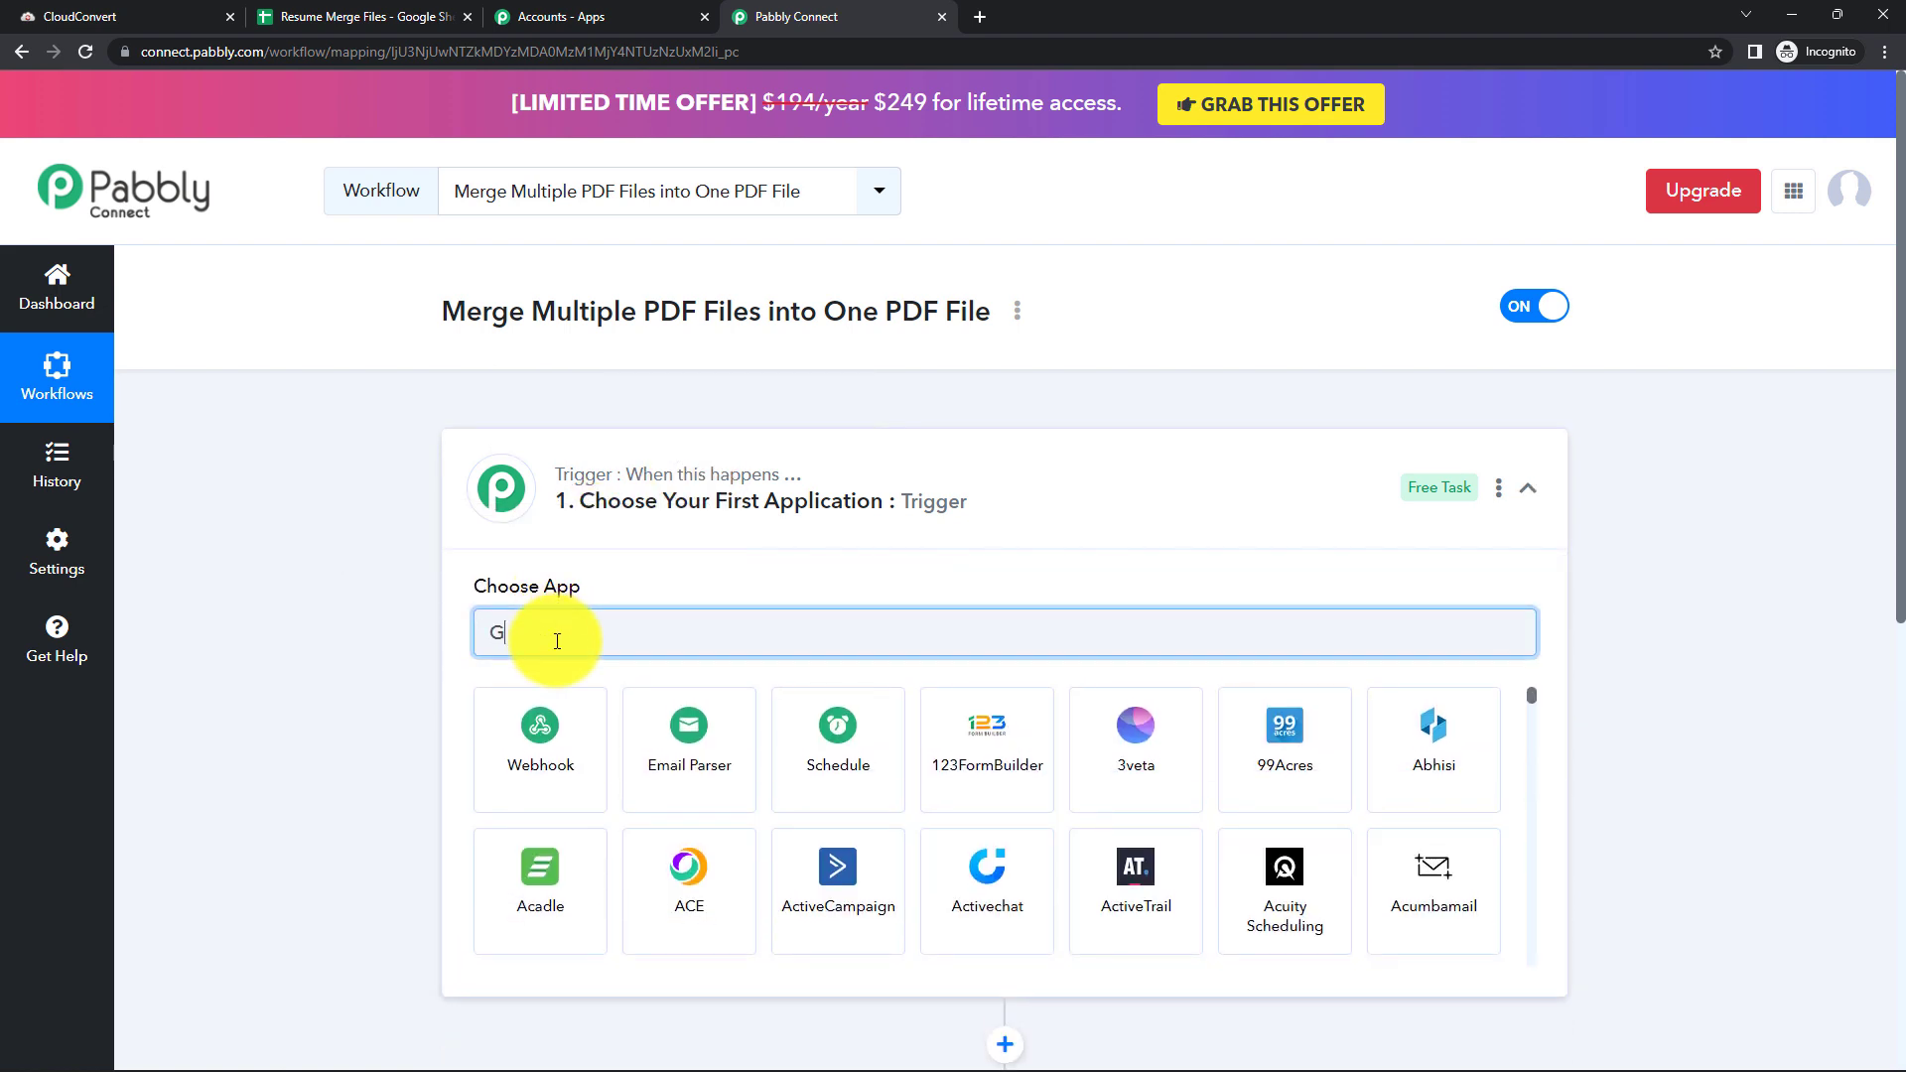
pyautogui.write('oog')
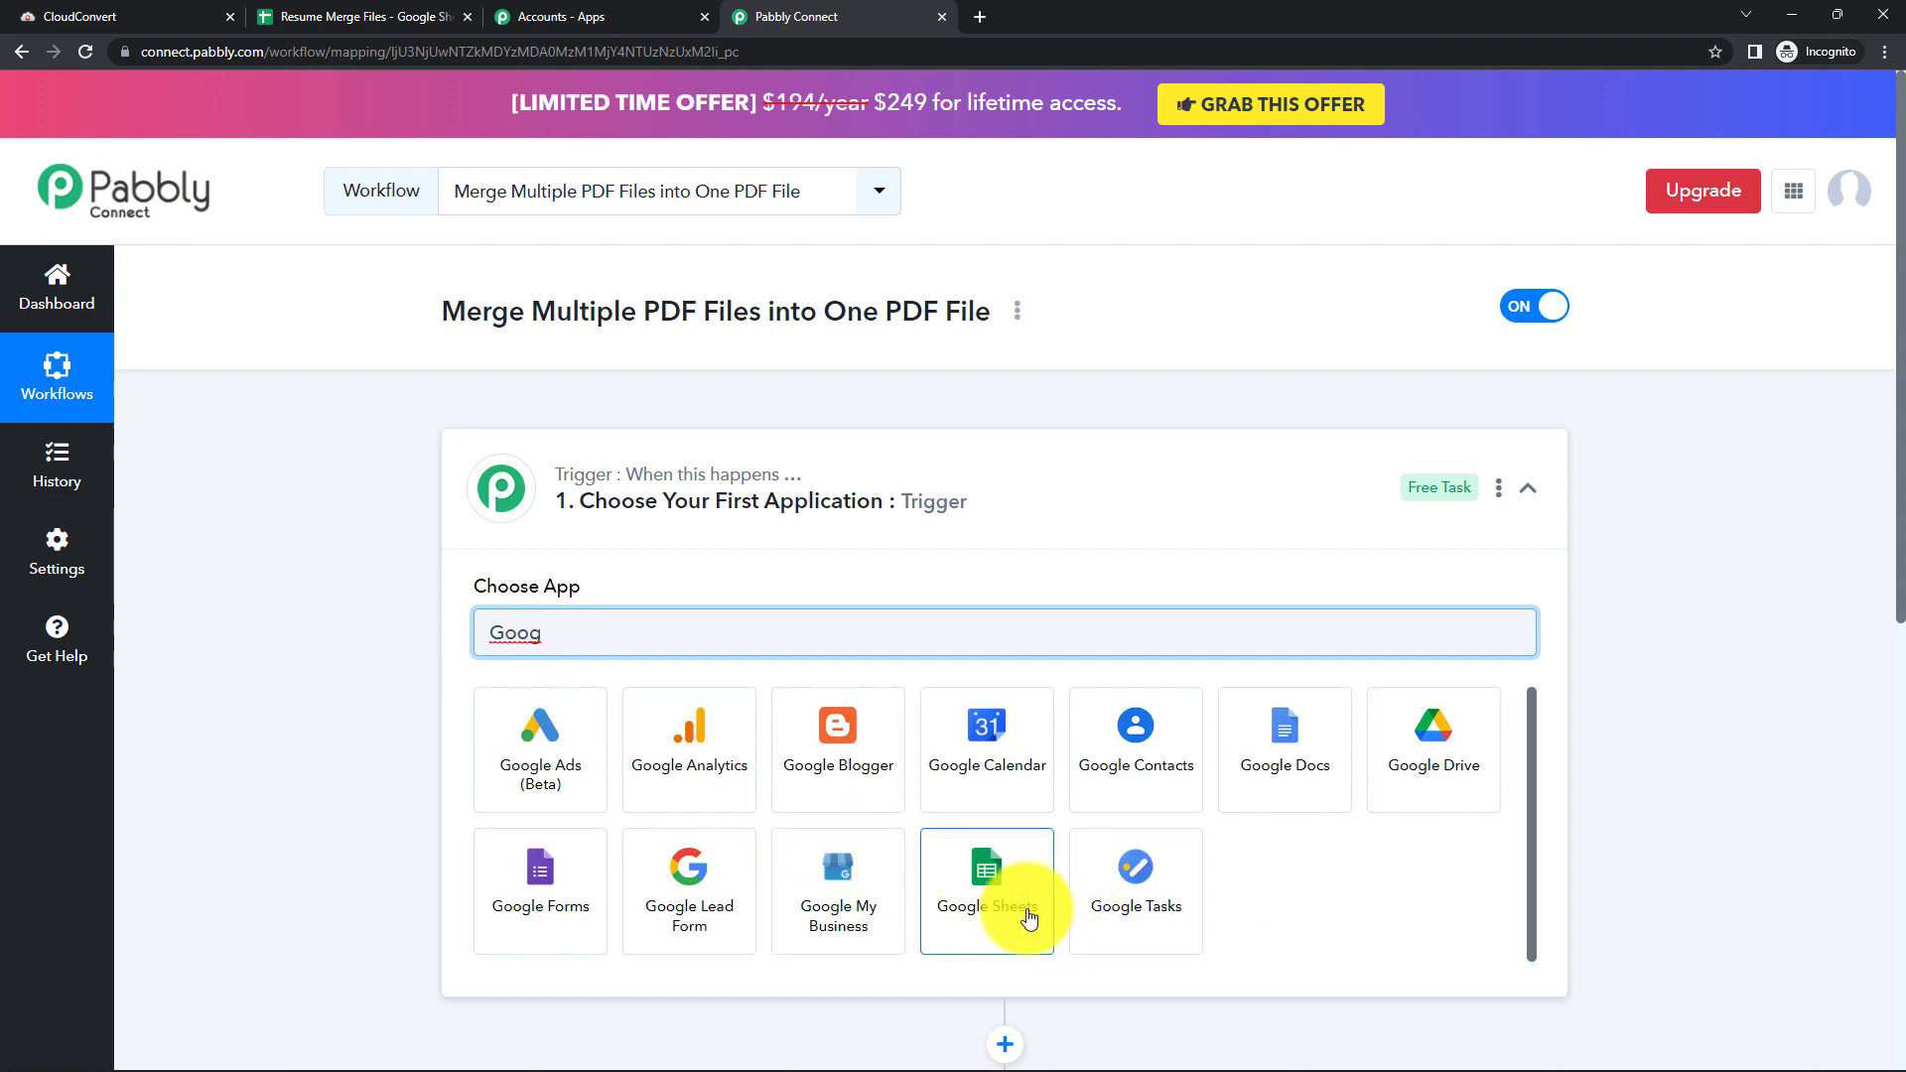
pyautogui.click(1029, 918)
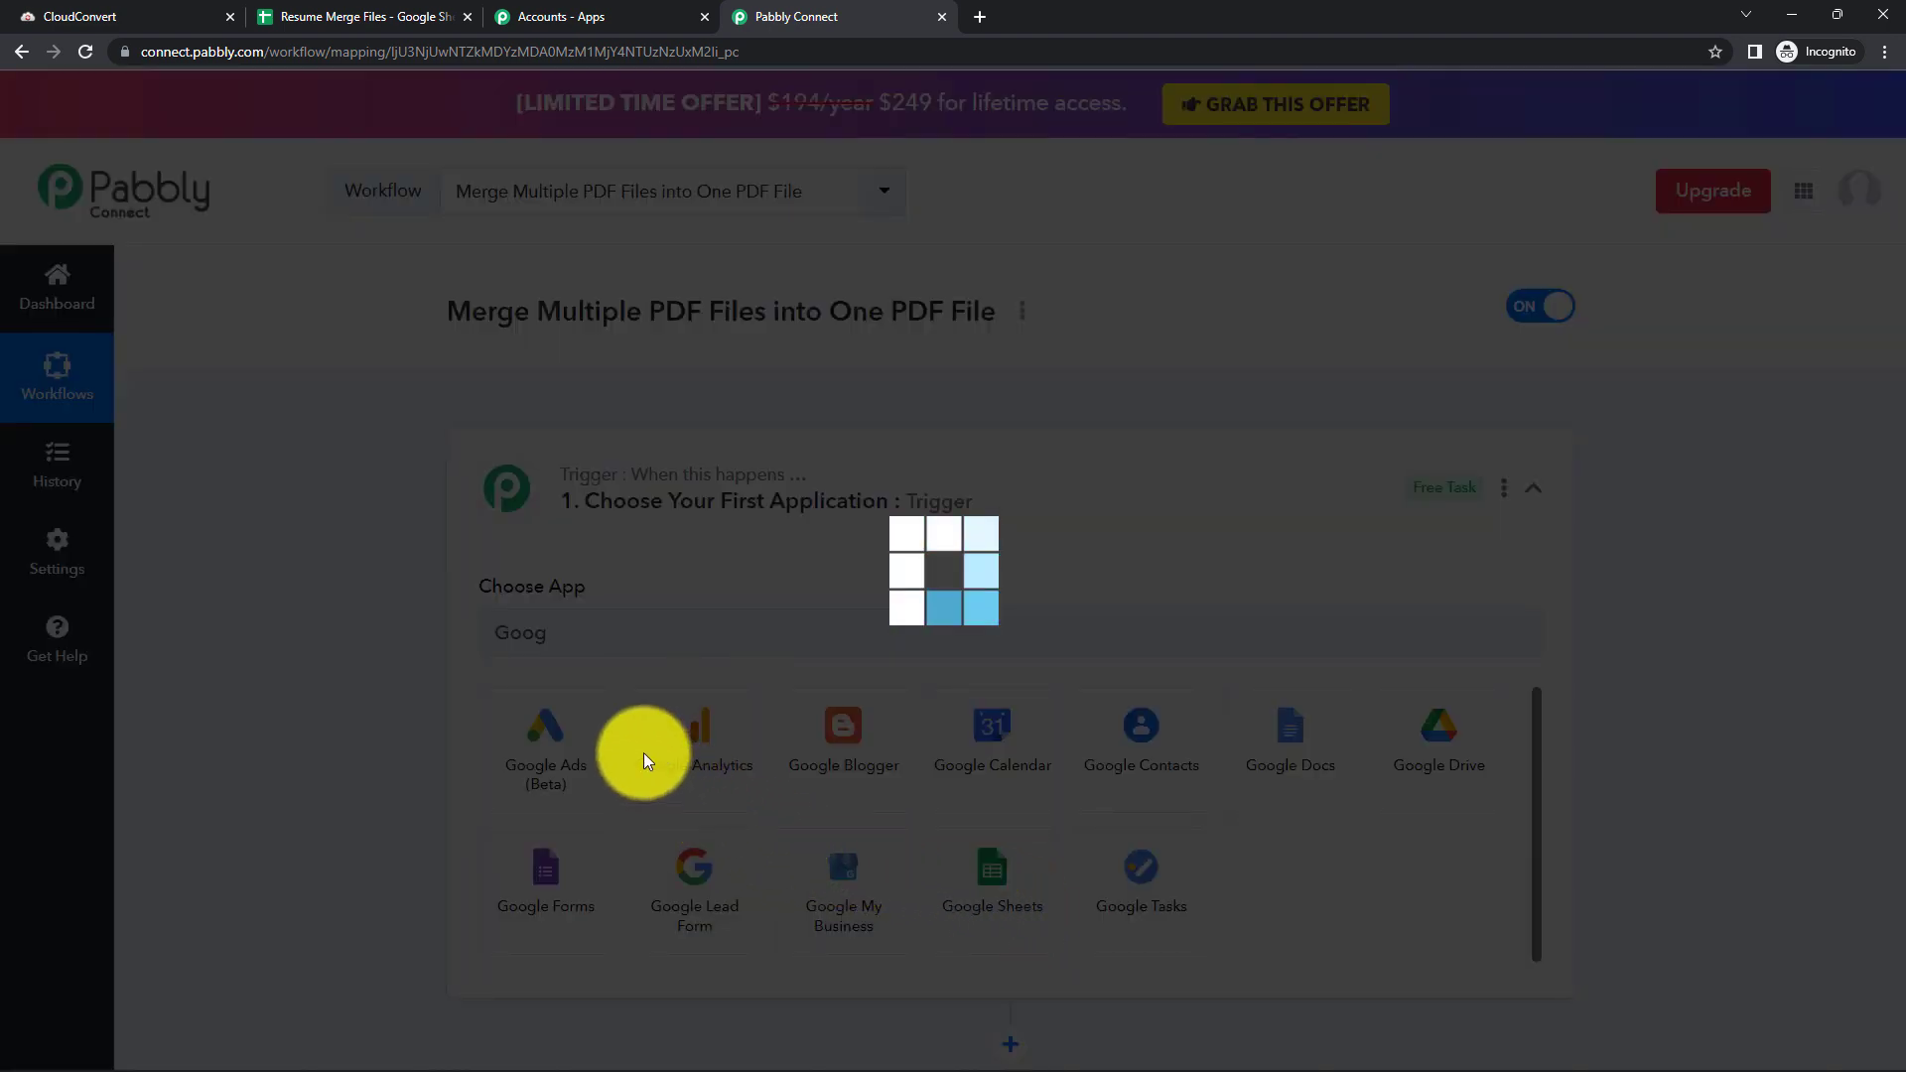
pyautogui.scroll(-1, 590, 726)
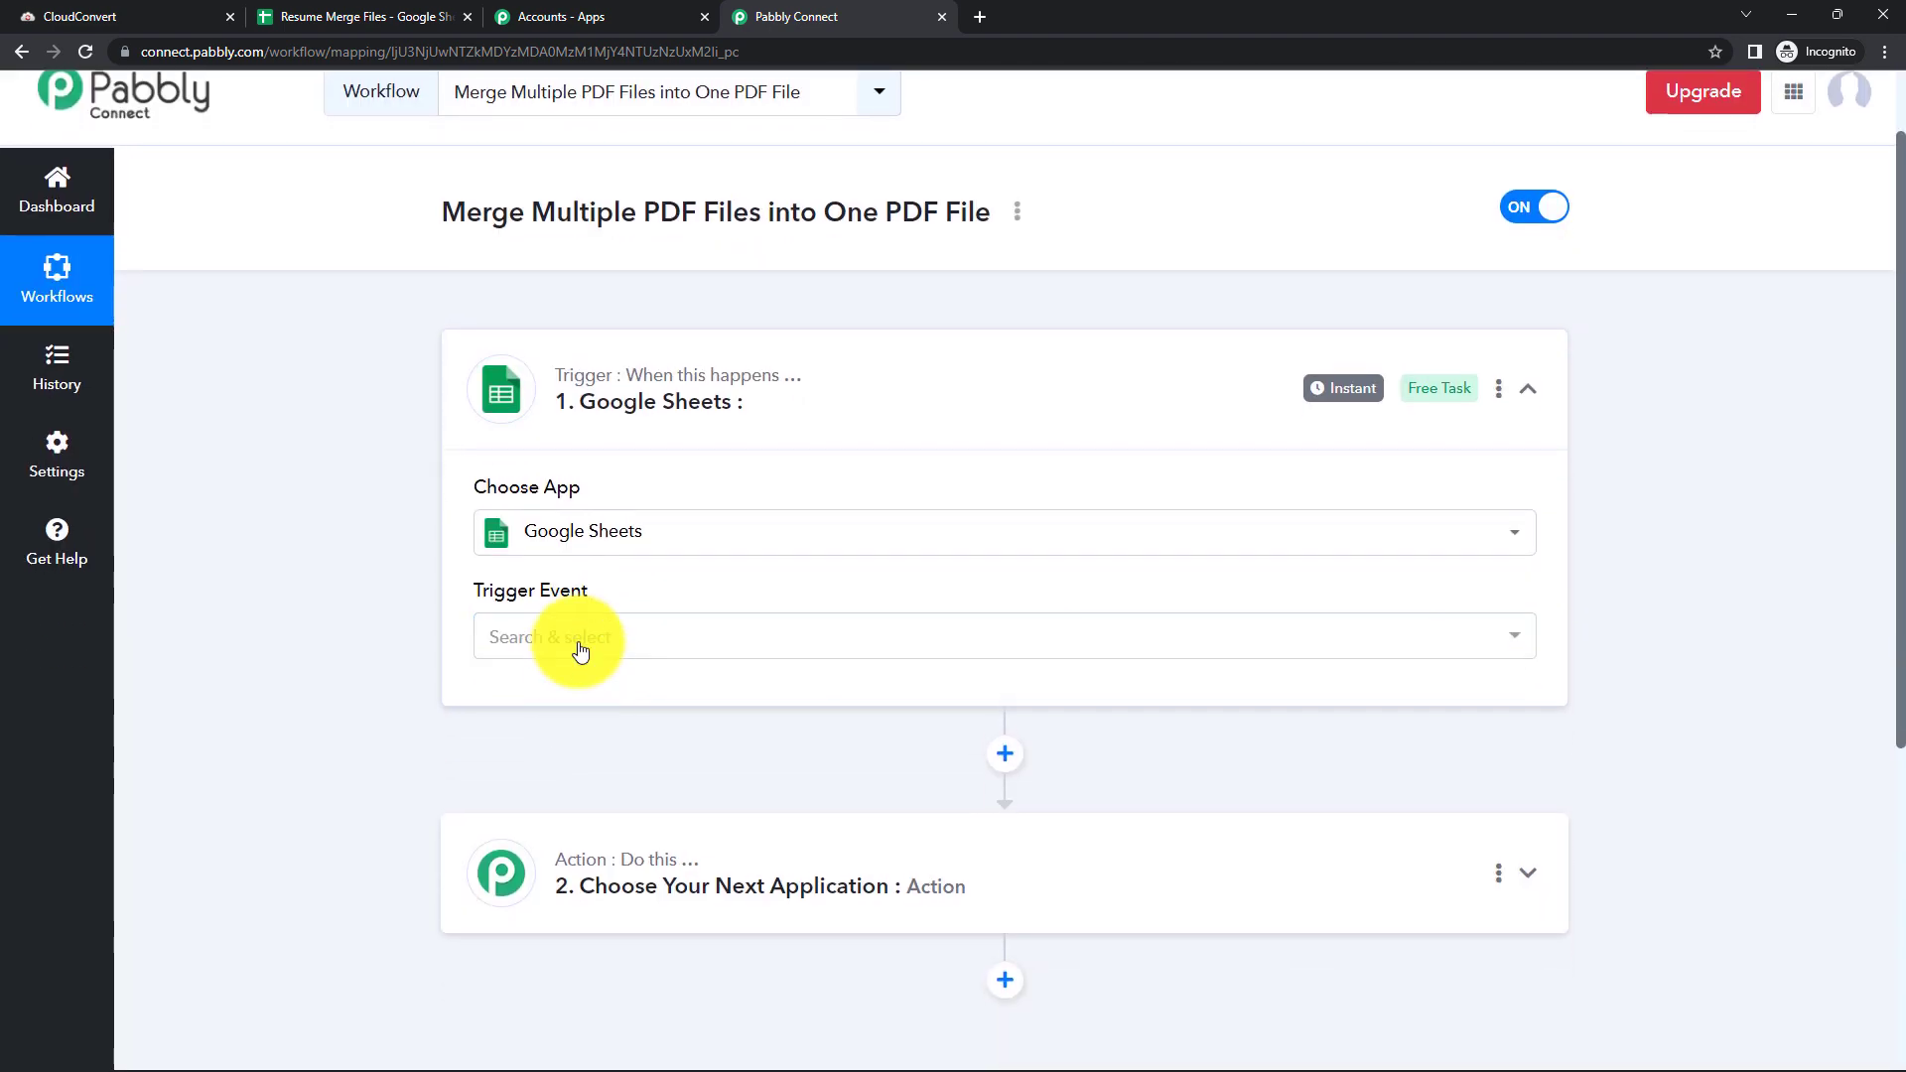
pyautogui.click(581, 650)
pyautogui.click(580, 757)
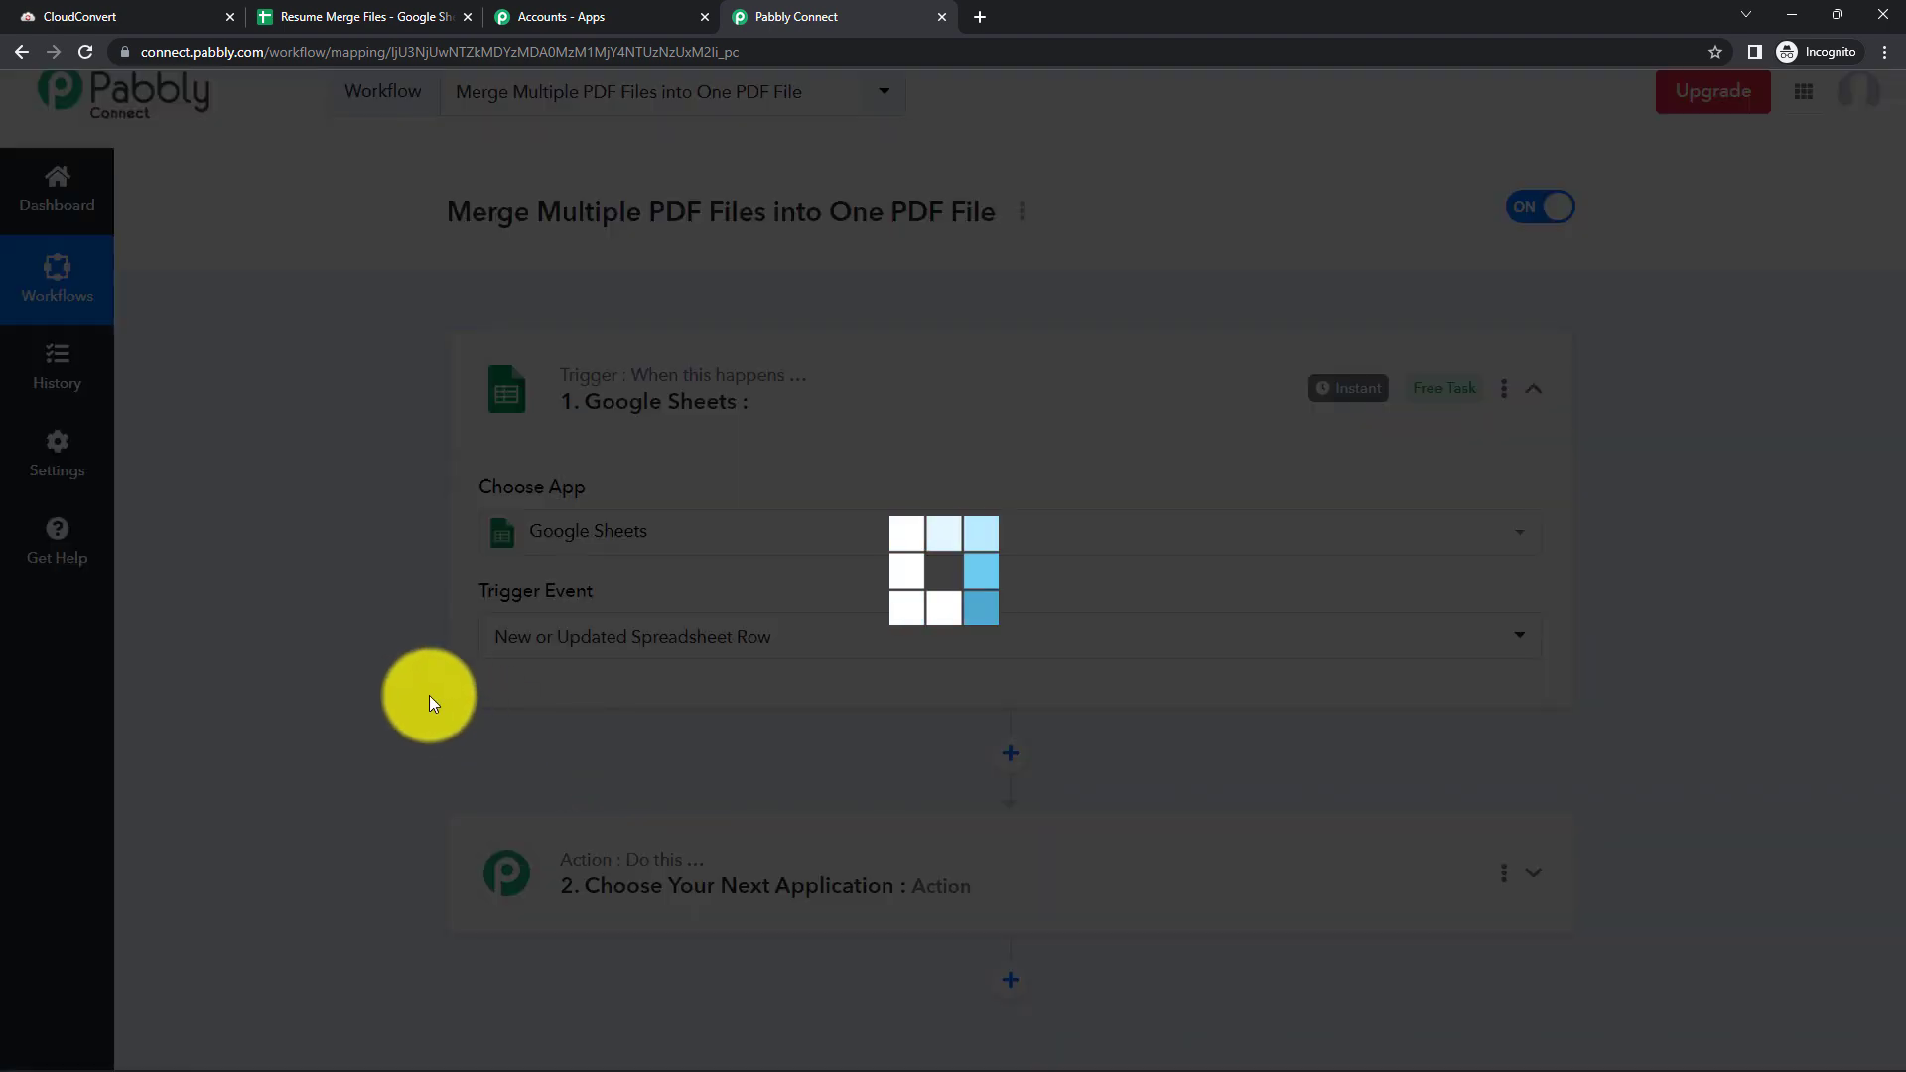
pyautogui.scroll(-3, 639, 513)
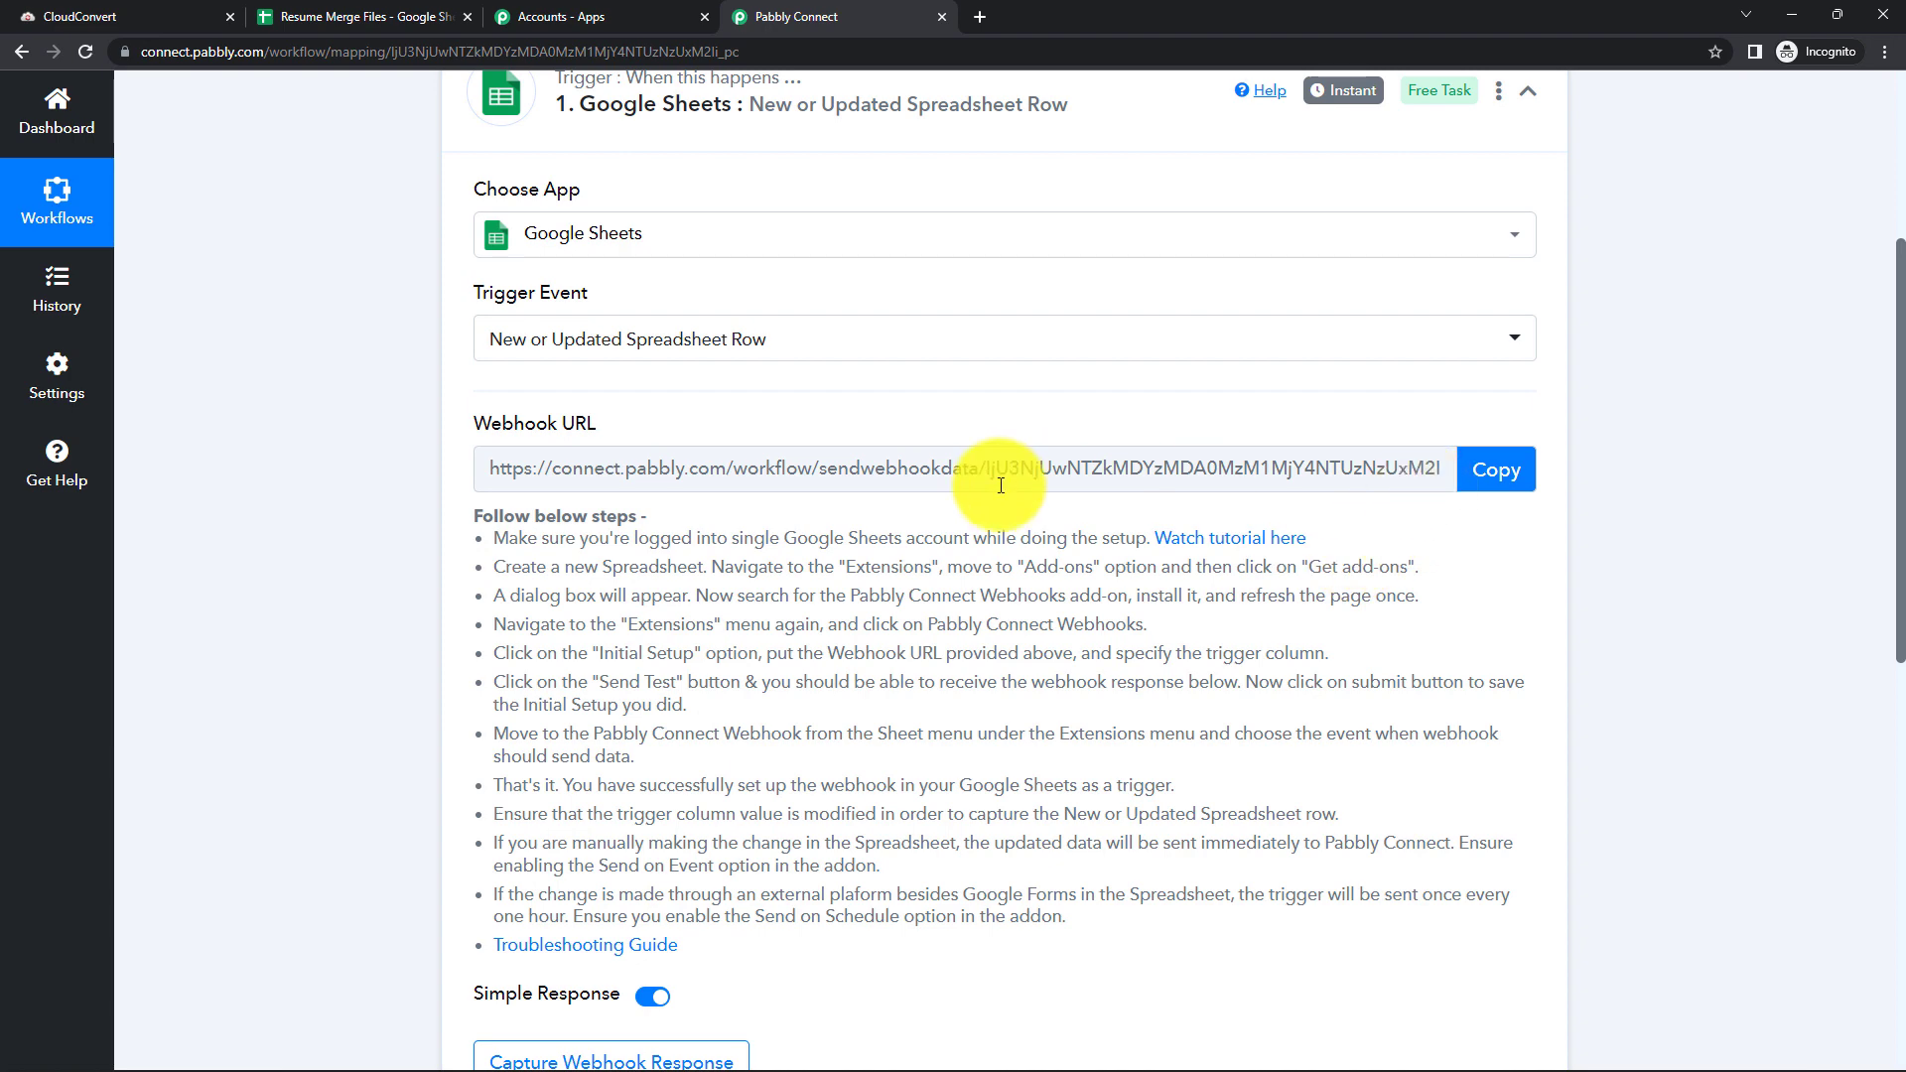
# In the Resume Merge Files Google Sheet, search the Google Workspace Marketplace for the Pabbly Connect Webhooks add-on and check whether it is installed
pyautogui.click(359, 16)
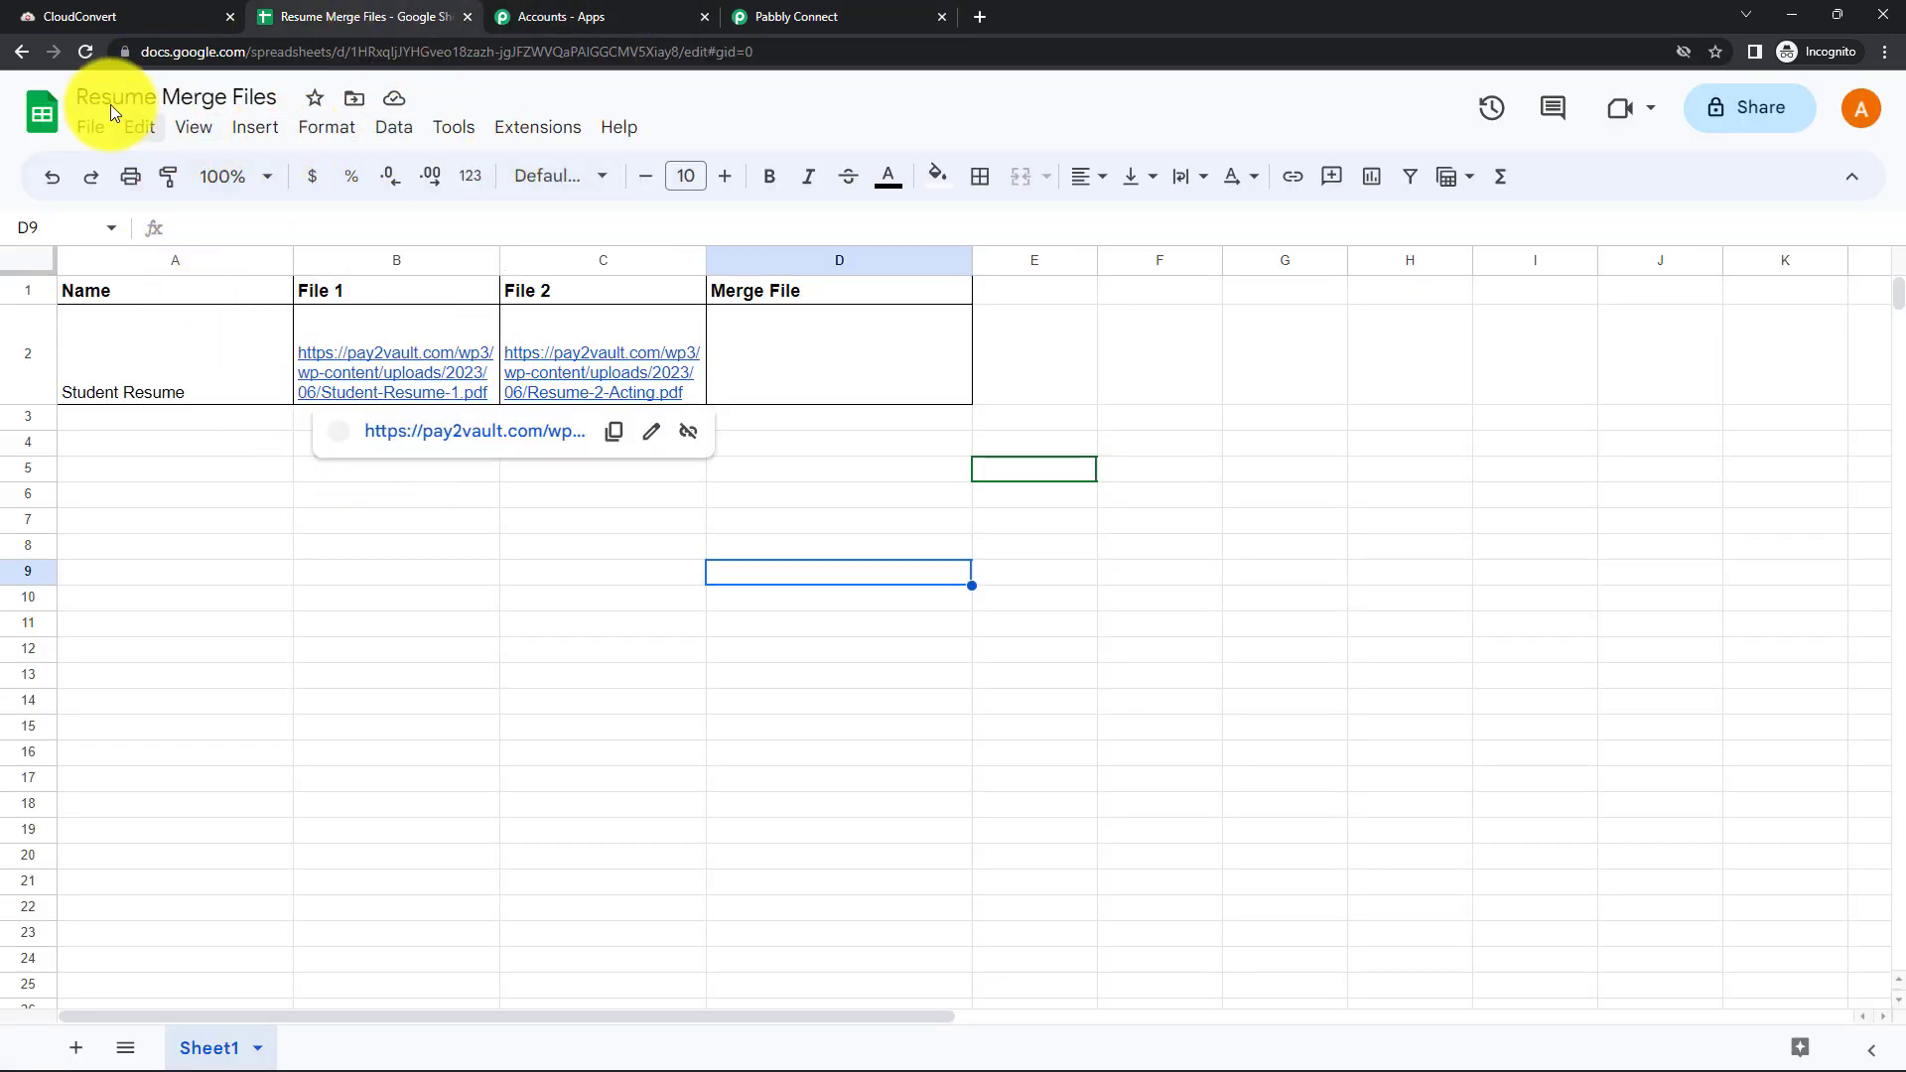
pyautogui.click(635, 583)
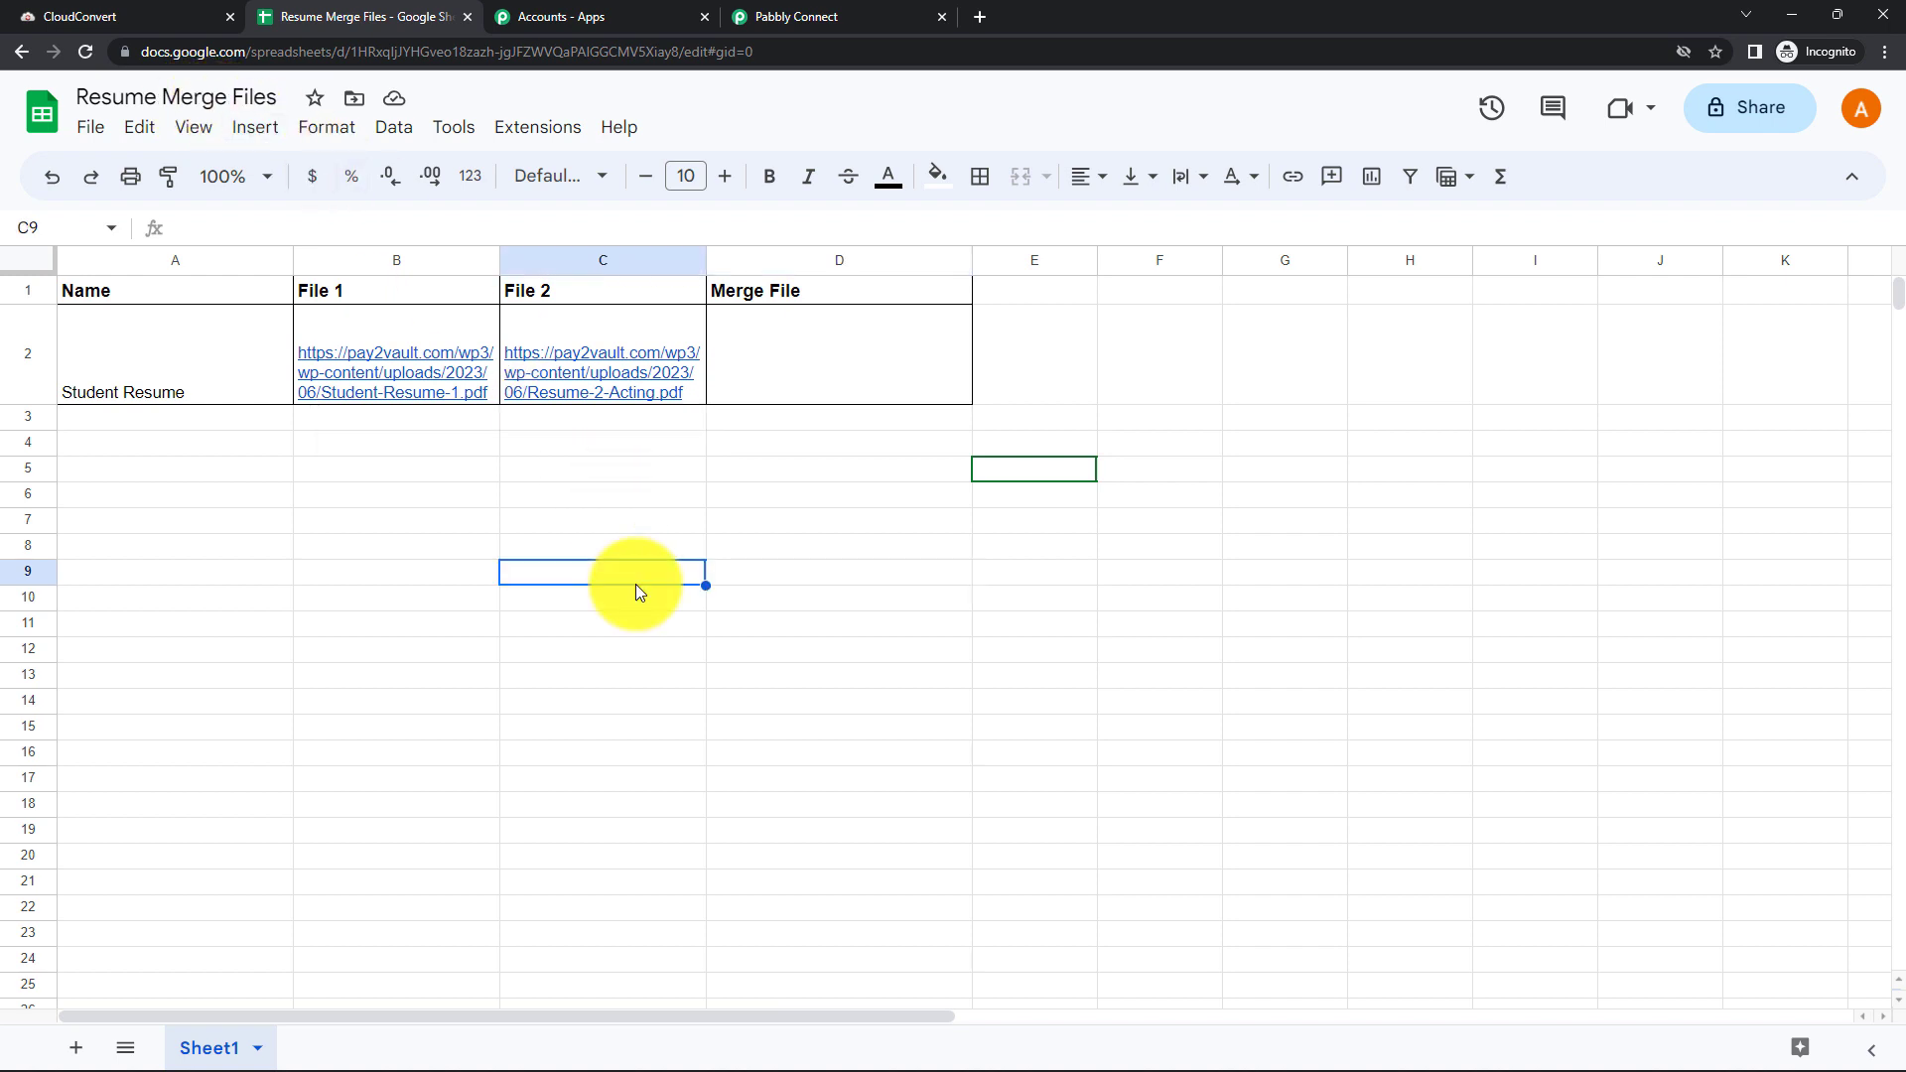
pyautogui.click(521, 132)
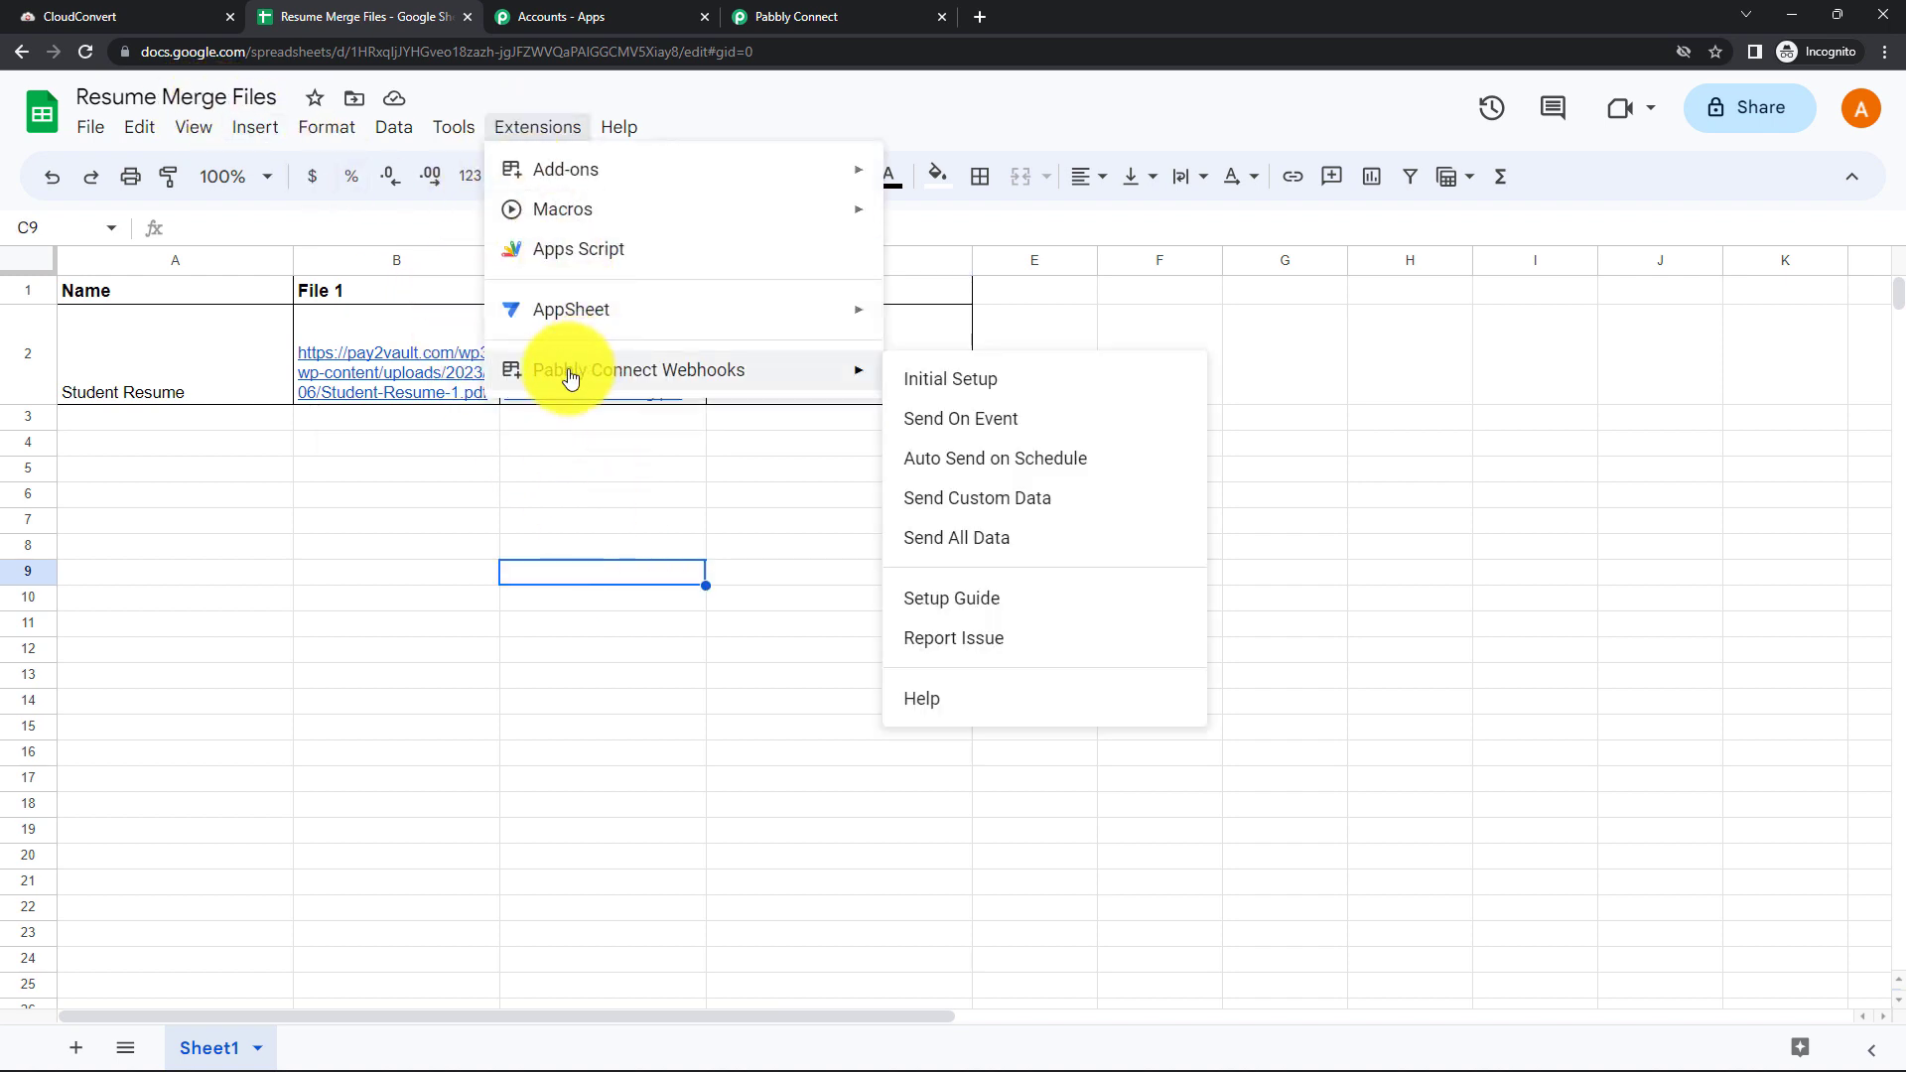
pyautogui.moveTo(566, 374)
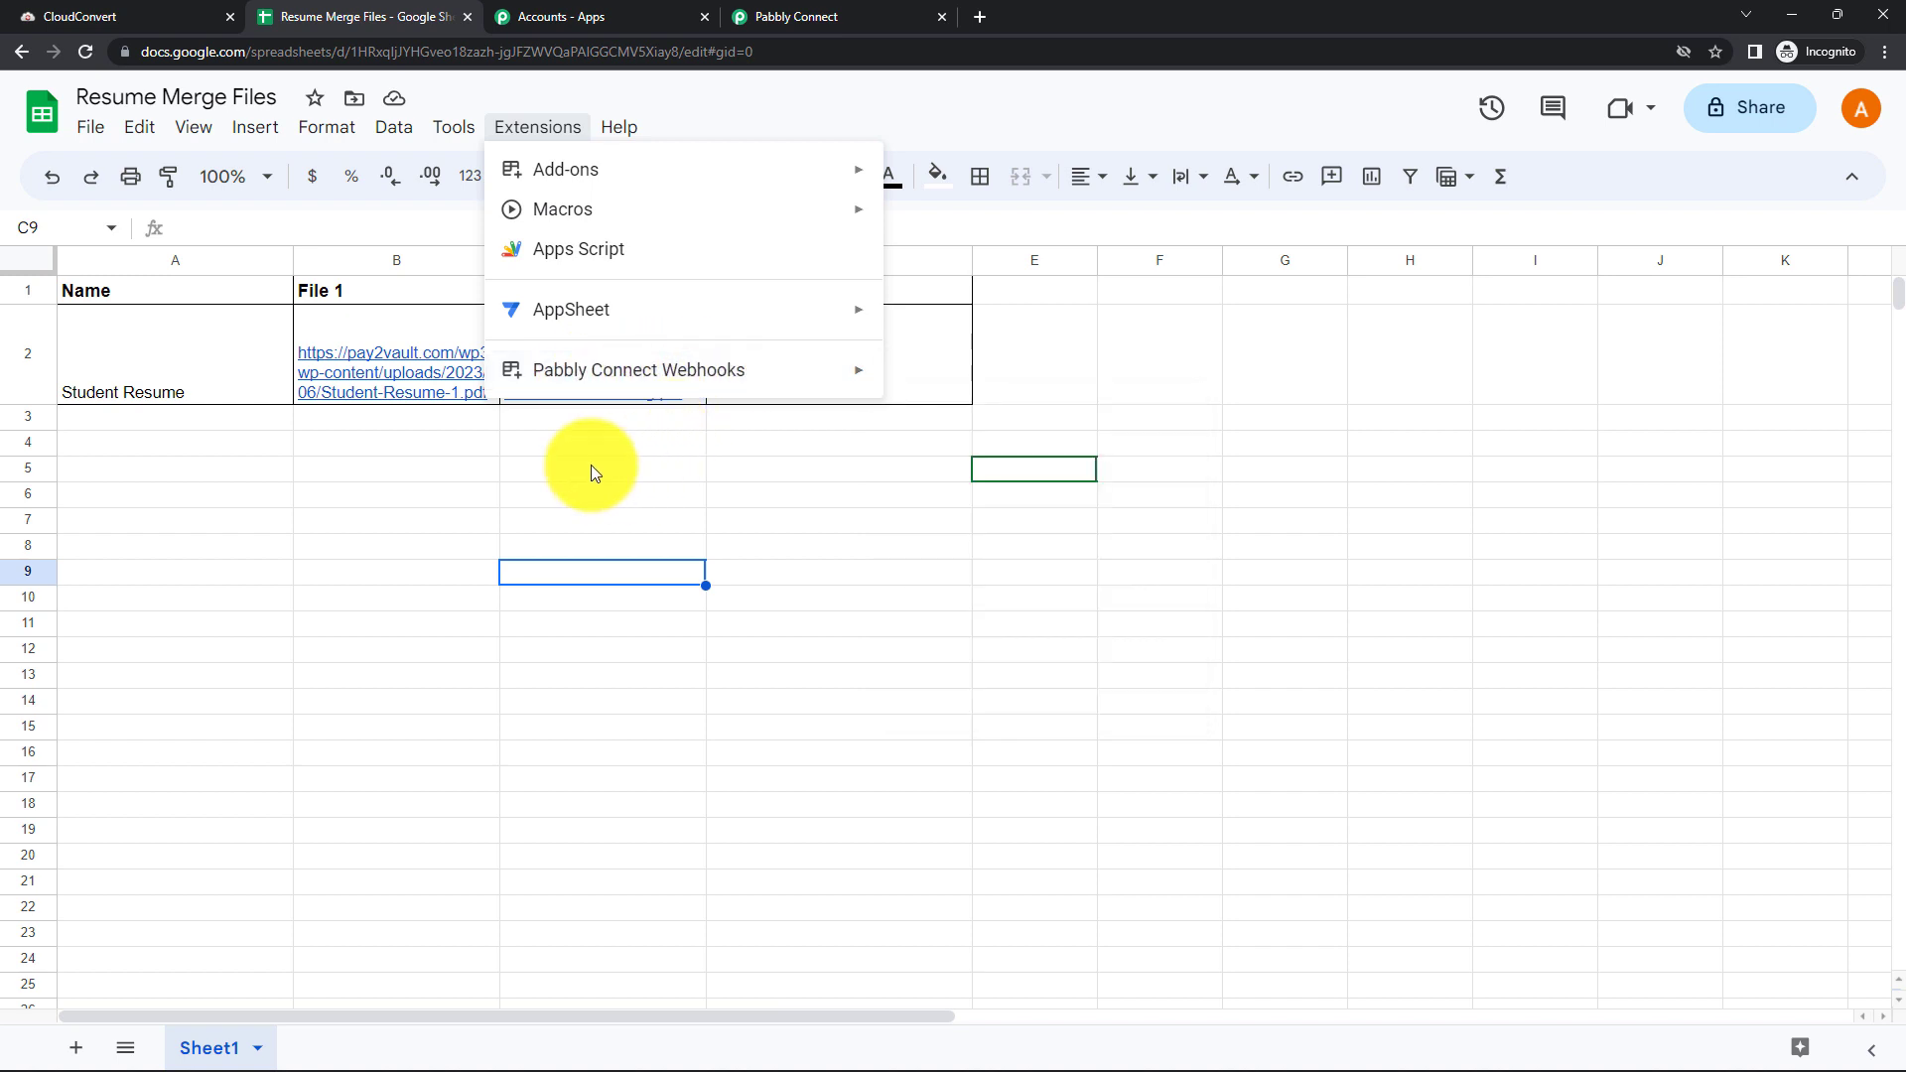
pyautogui.moveTo(615, 178)
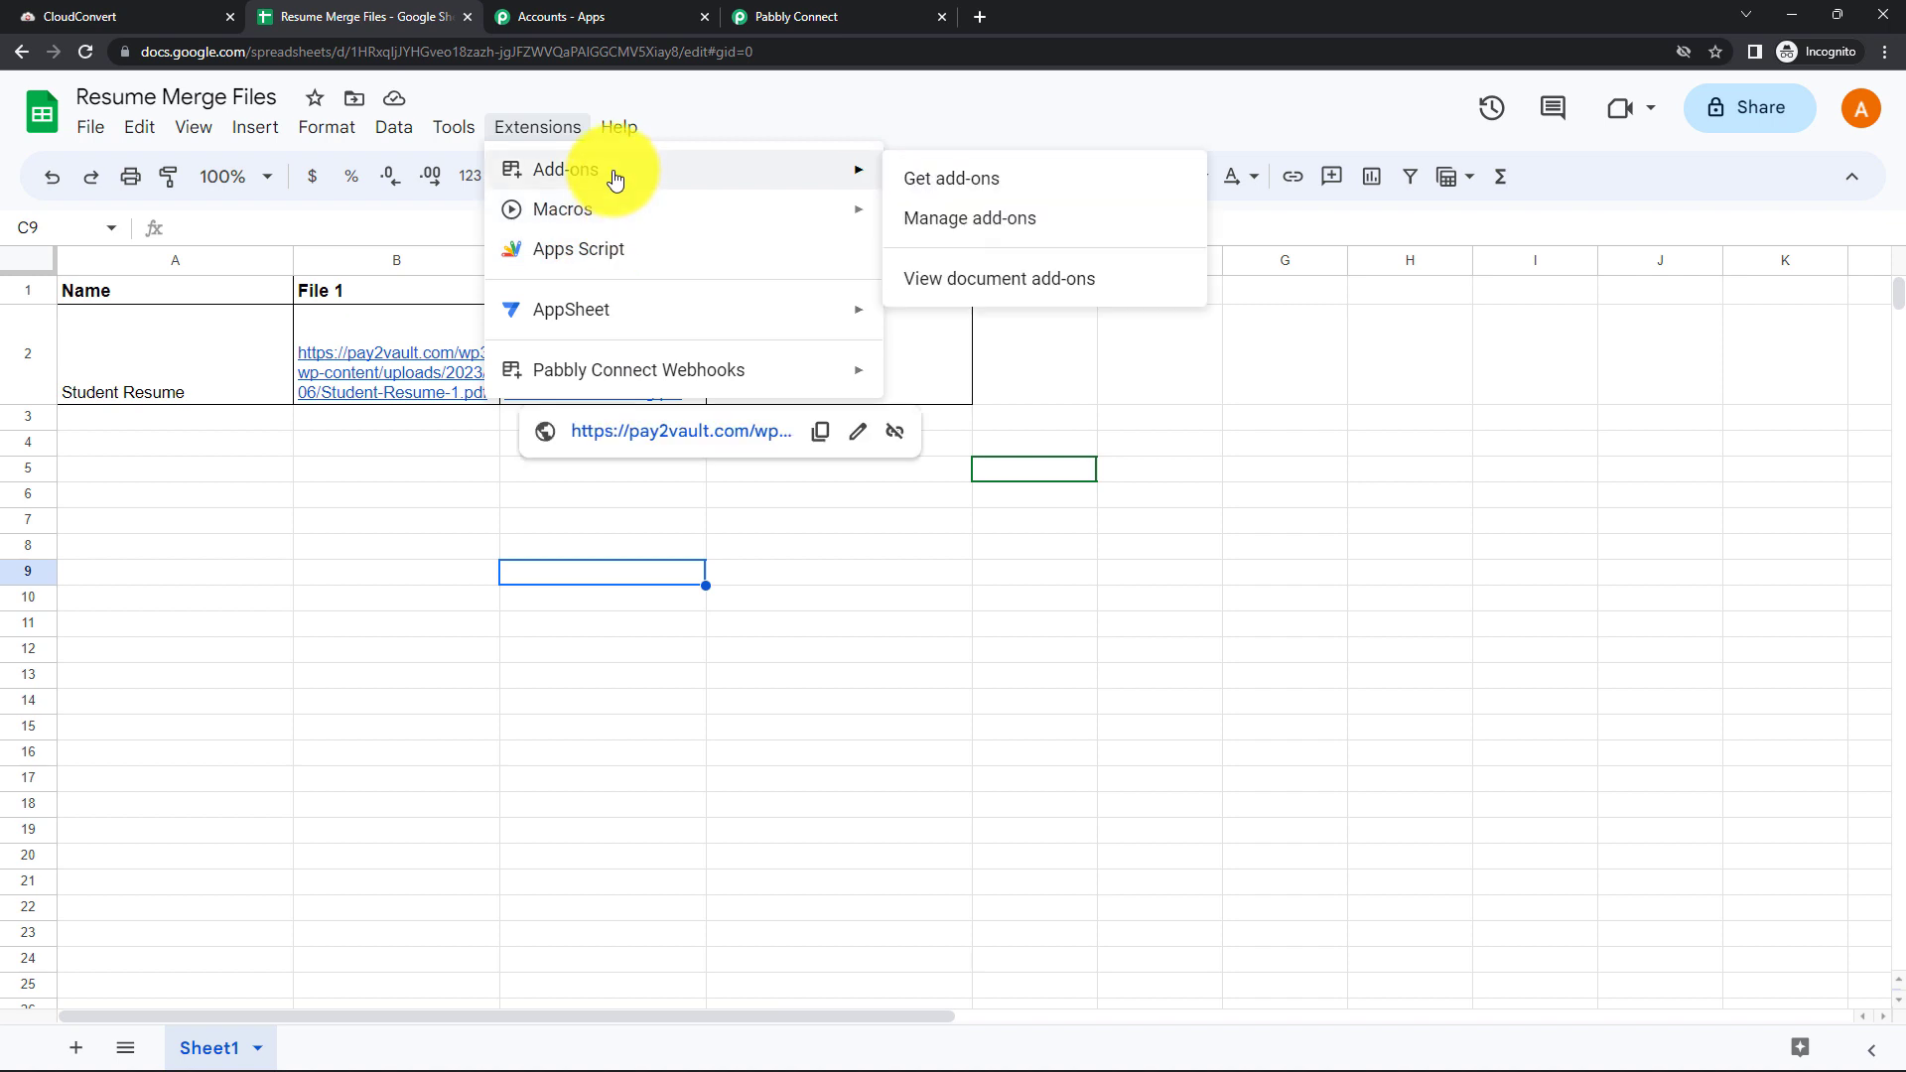
pyautogui.click(933, 182)
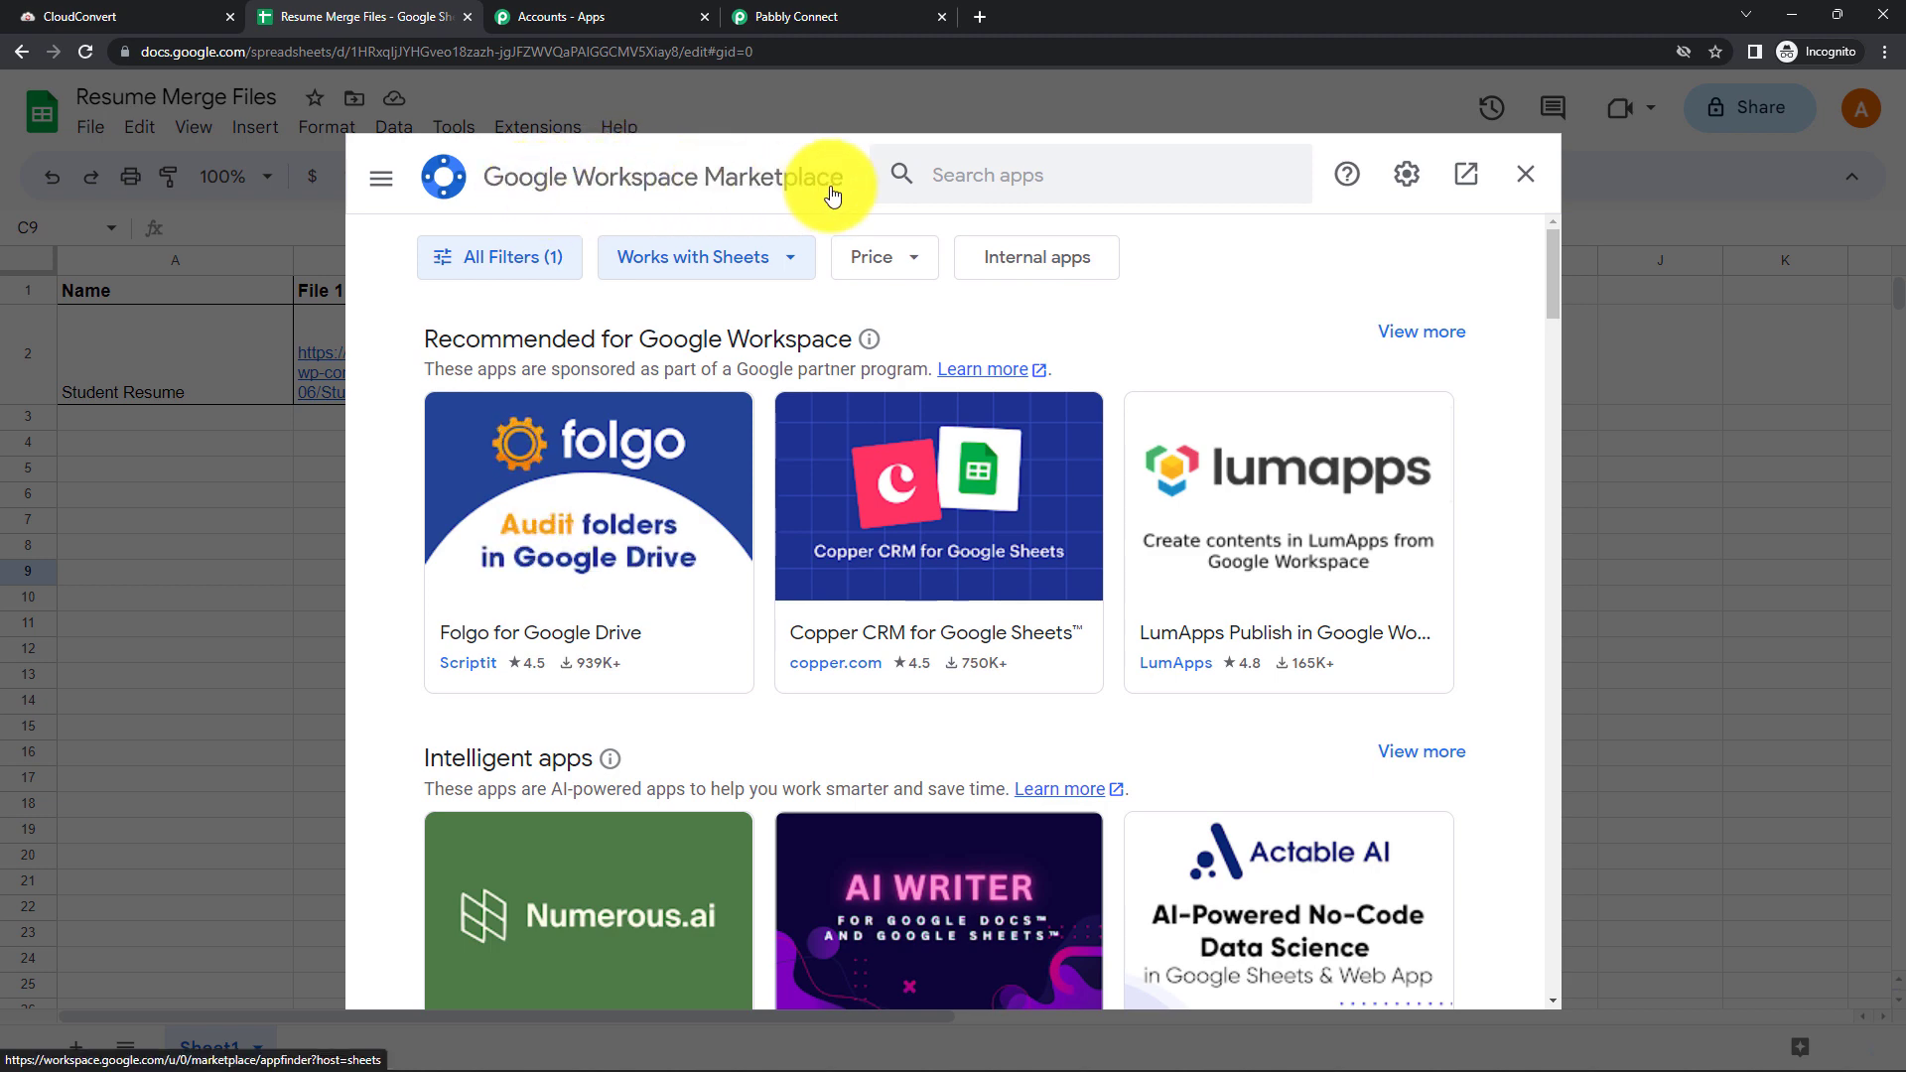
pyautogui.click(992, 180)
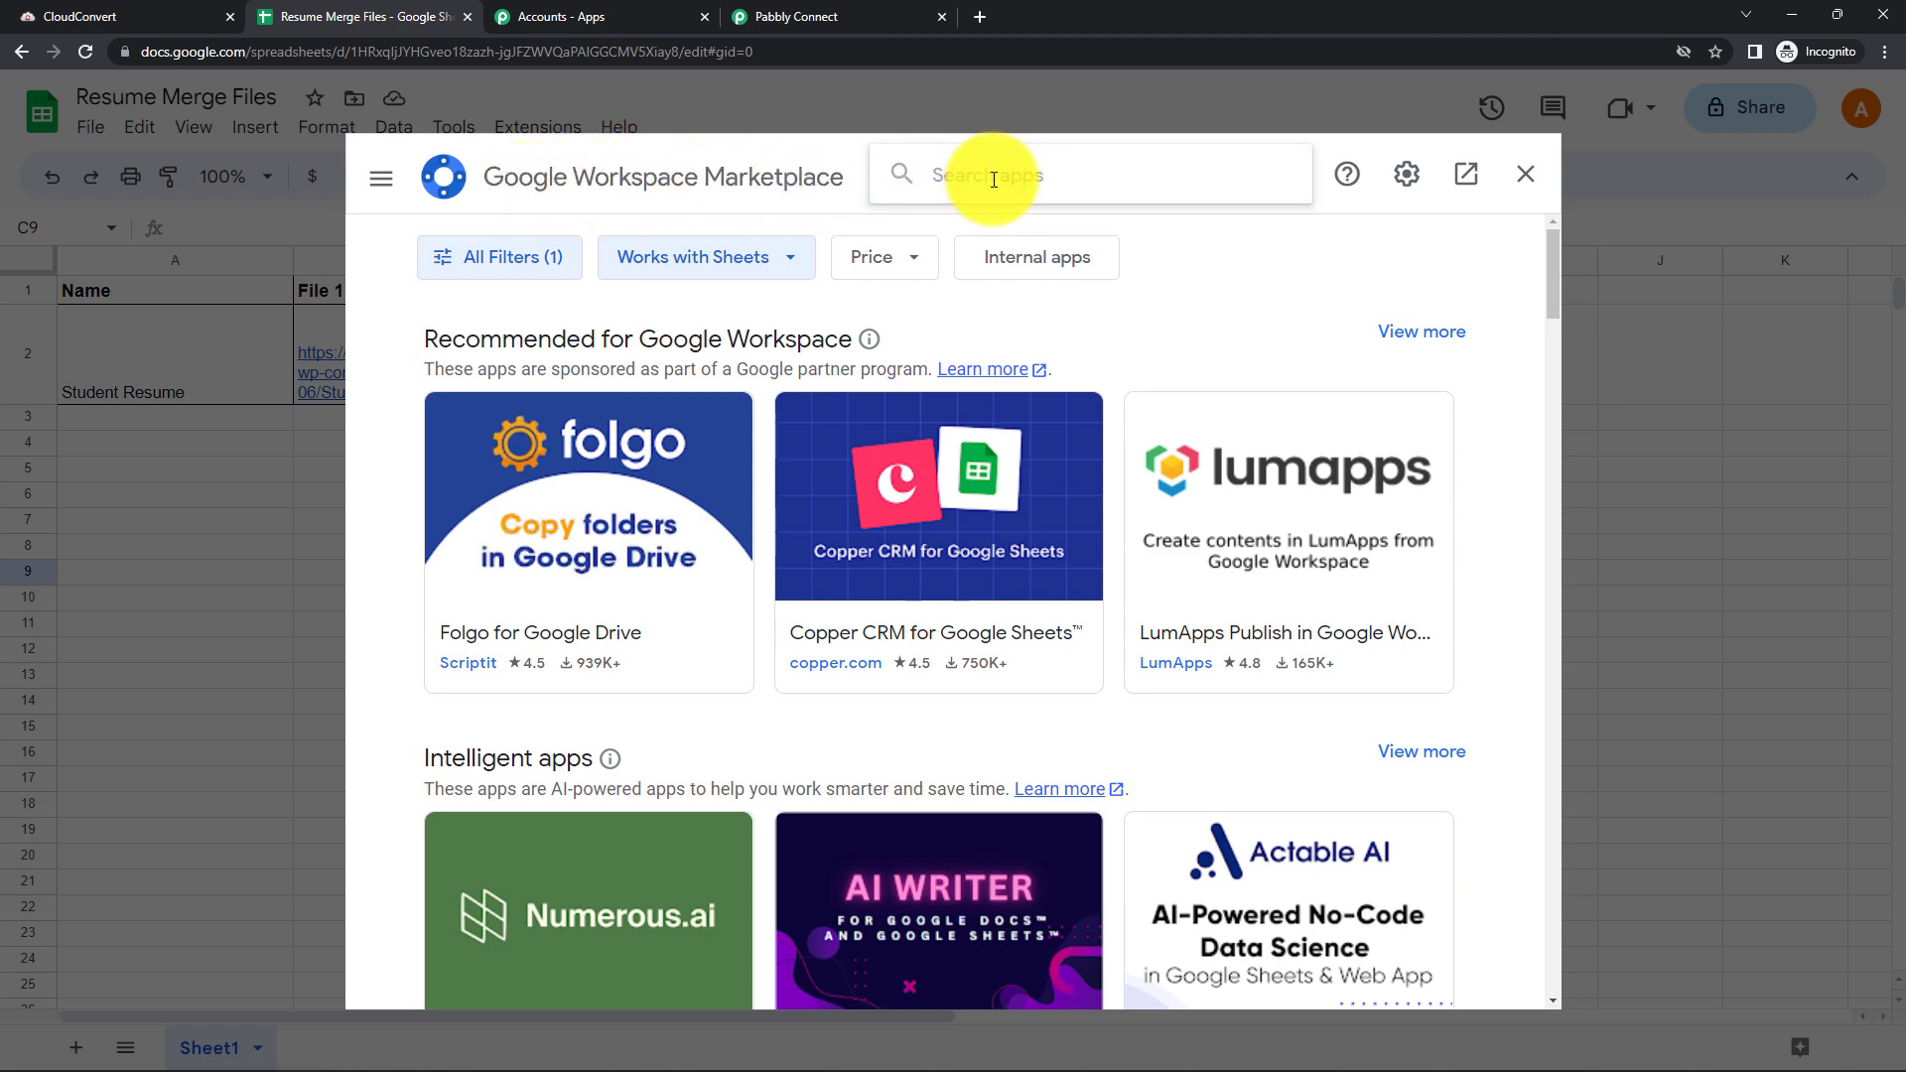
pyautogui.write('pabb')
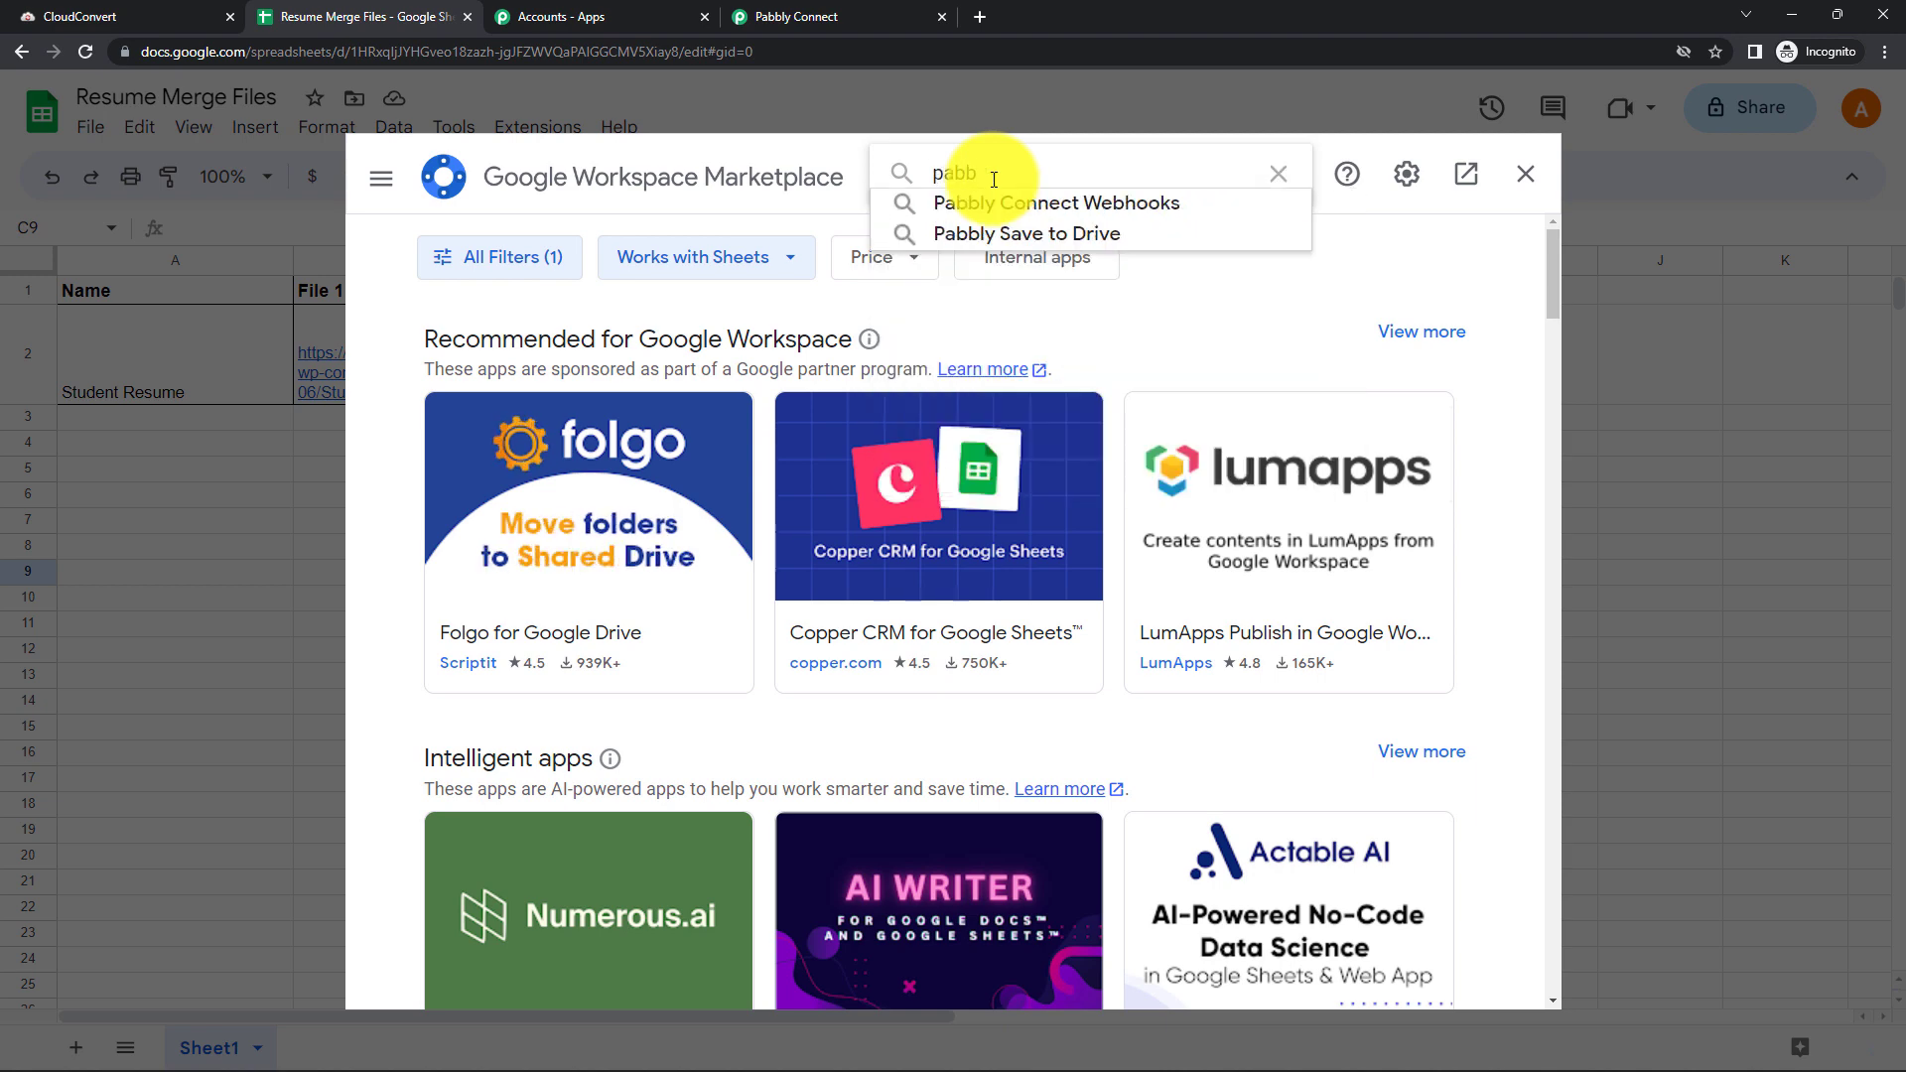
pyautogui.click(1011, 204)
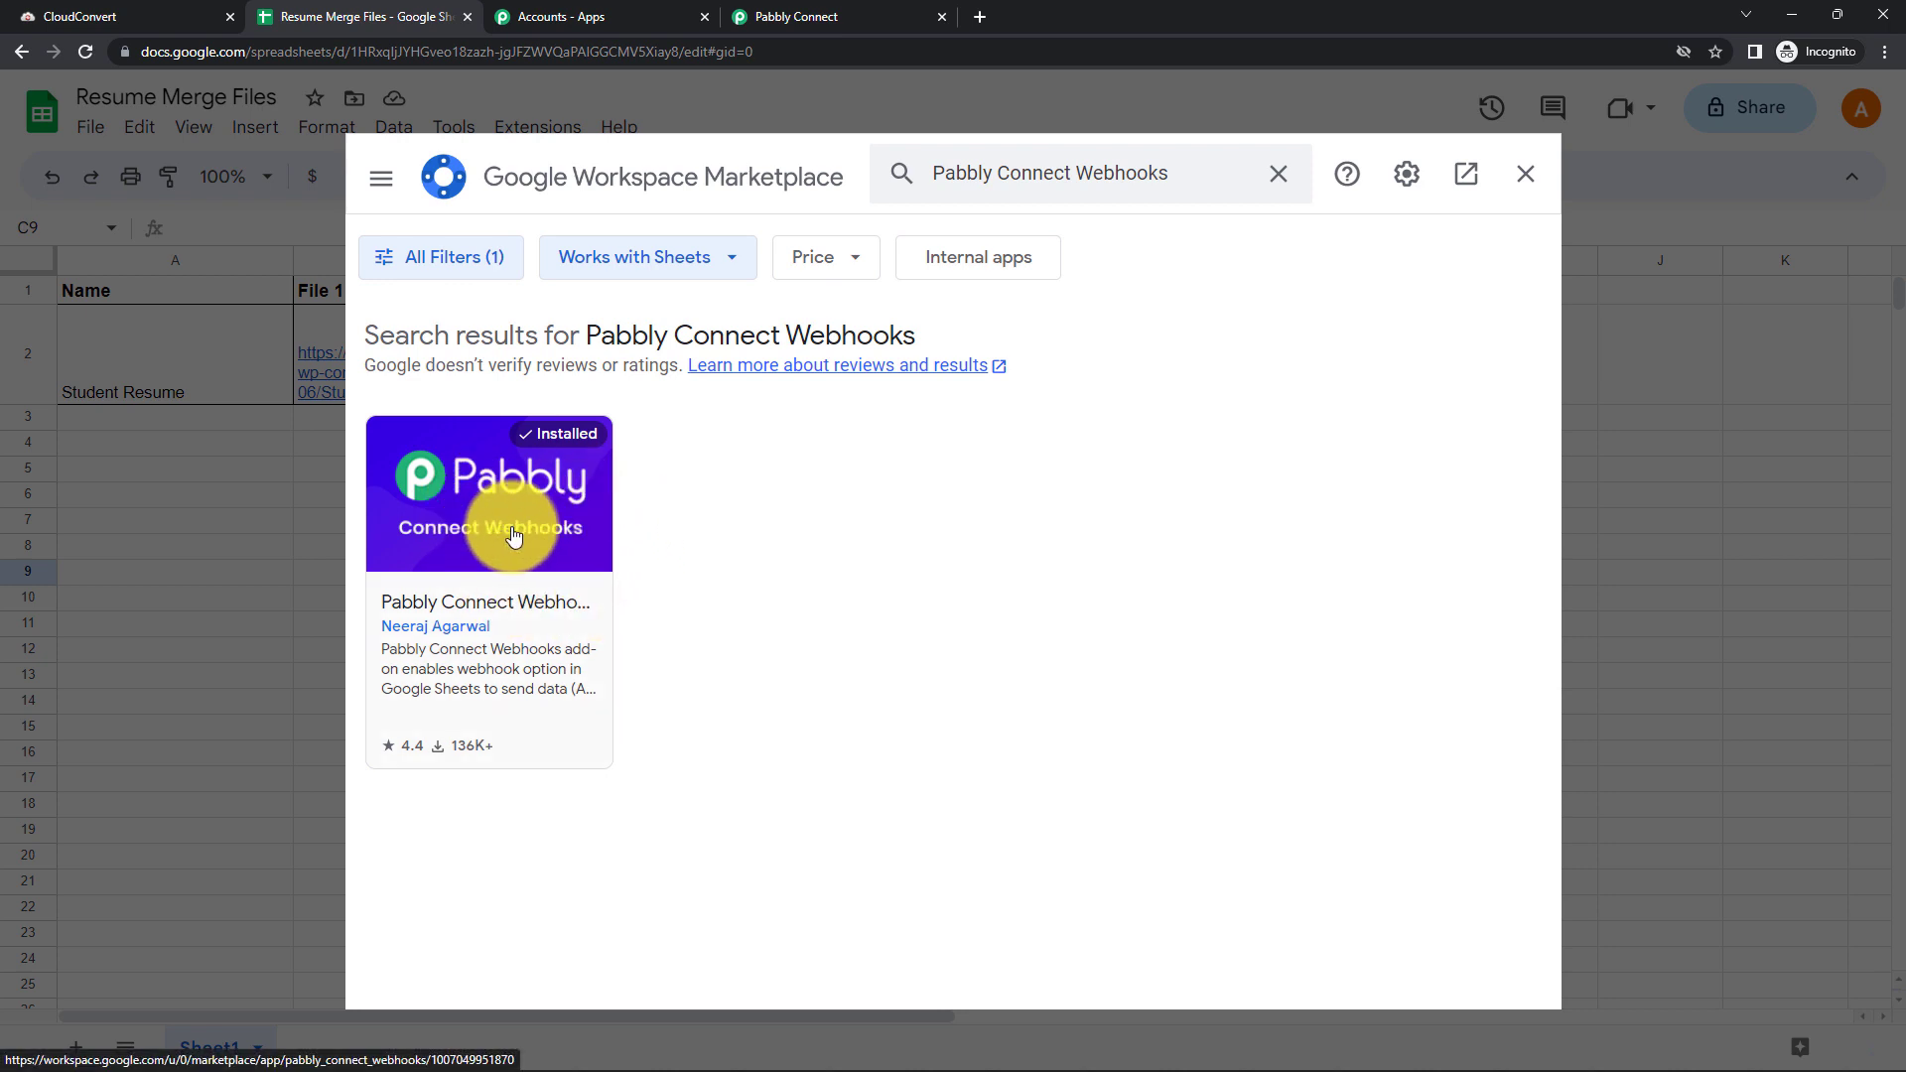
pyautogui.click(1527, 183)
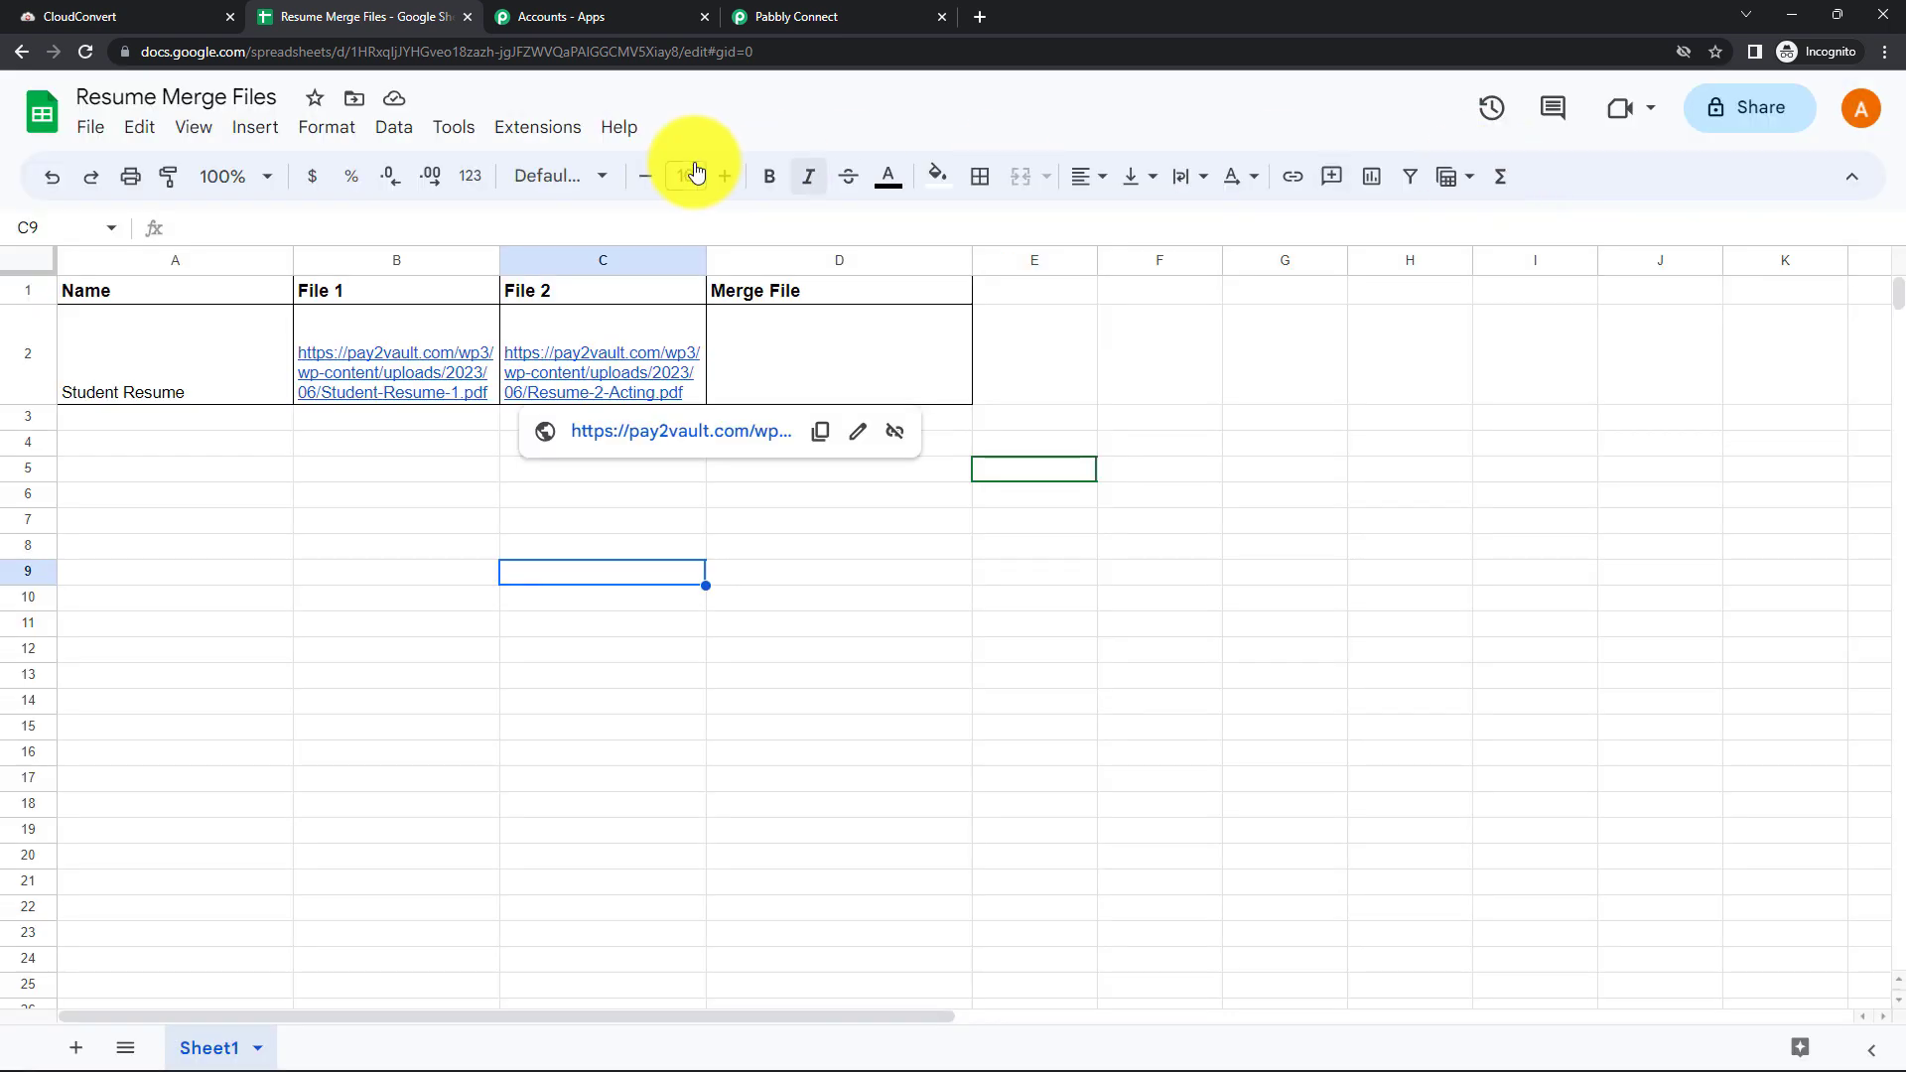
# Reload the spreadsheet and open the Initial Setup of the Pabbly Connect Webhooks add-on
pyautogui.click(83, 60)
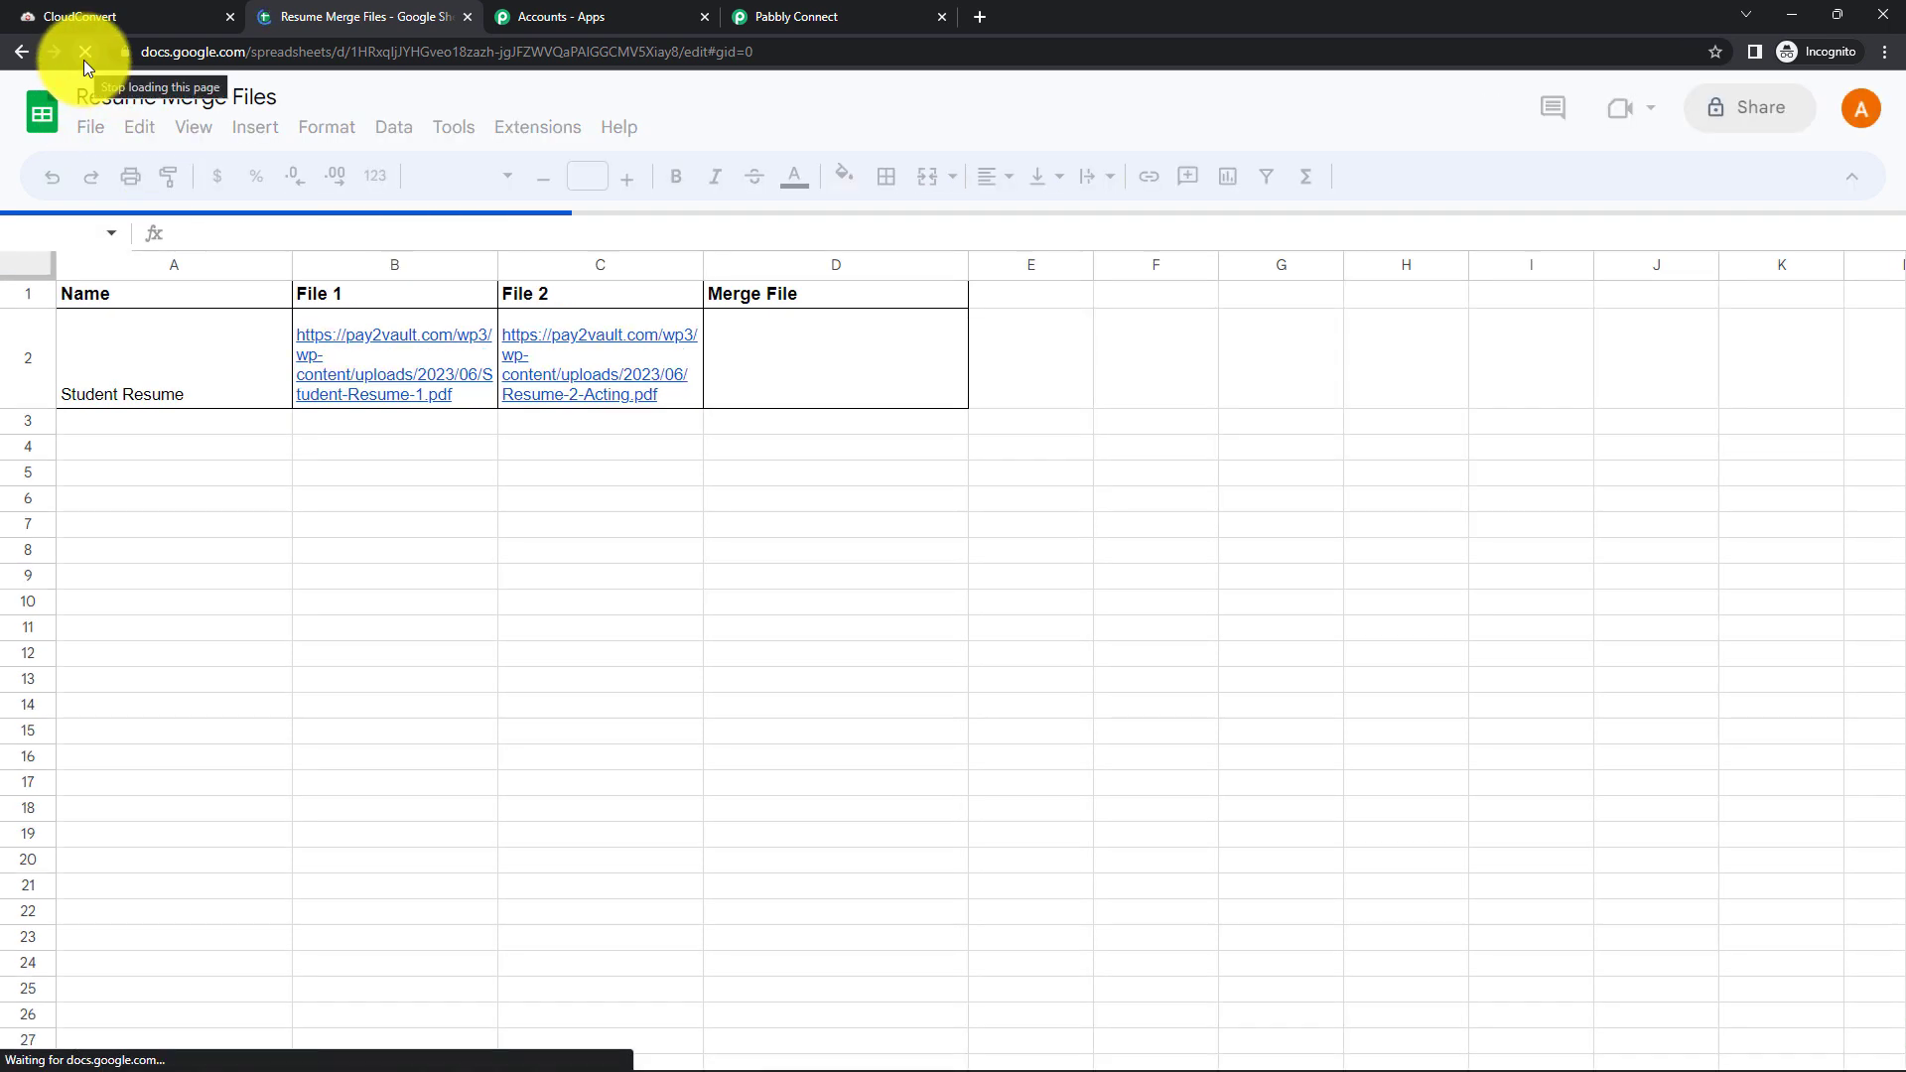
pyautogui.click(534, 139)
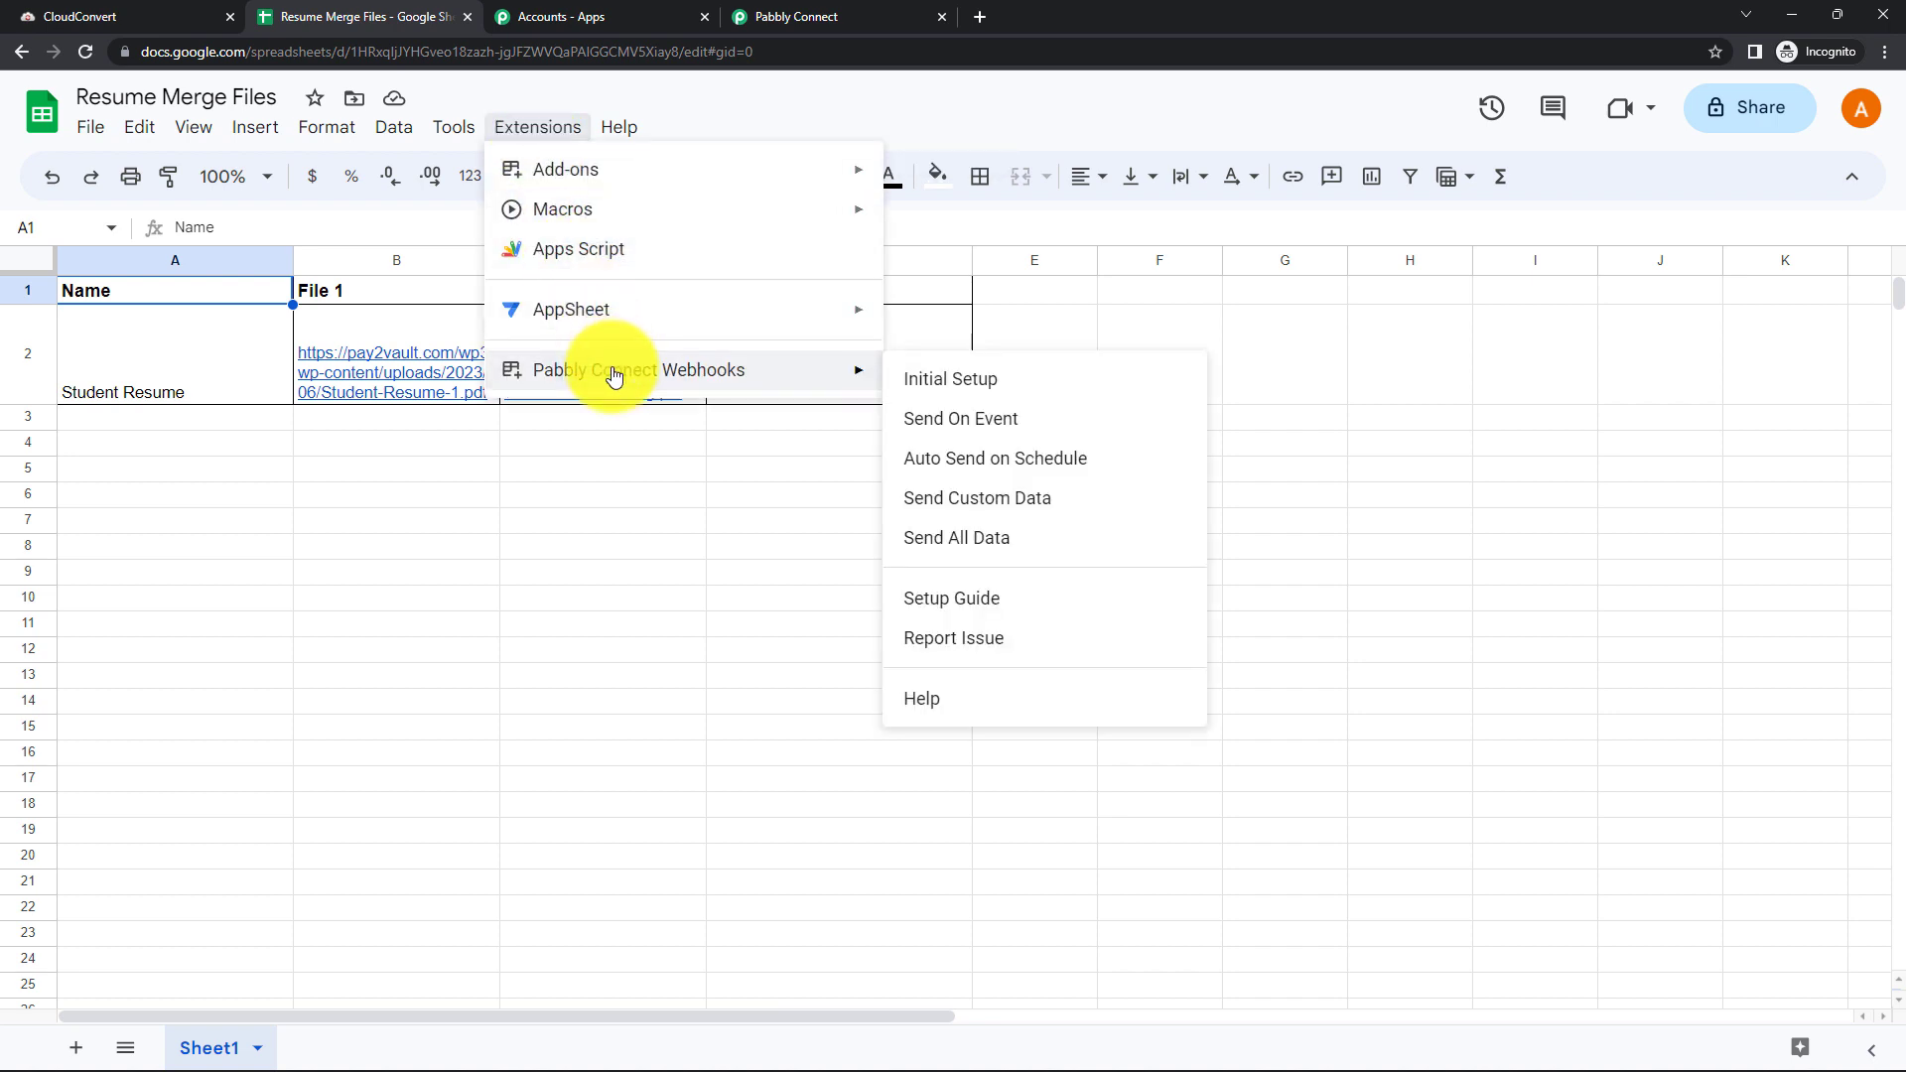
pyautogui.click(925, 378)
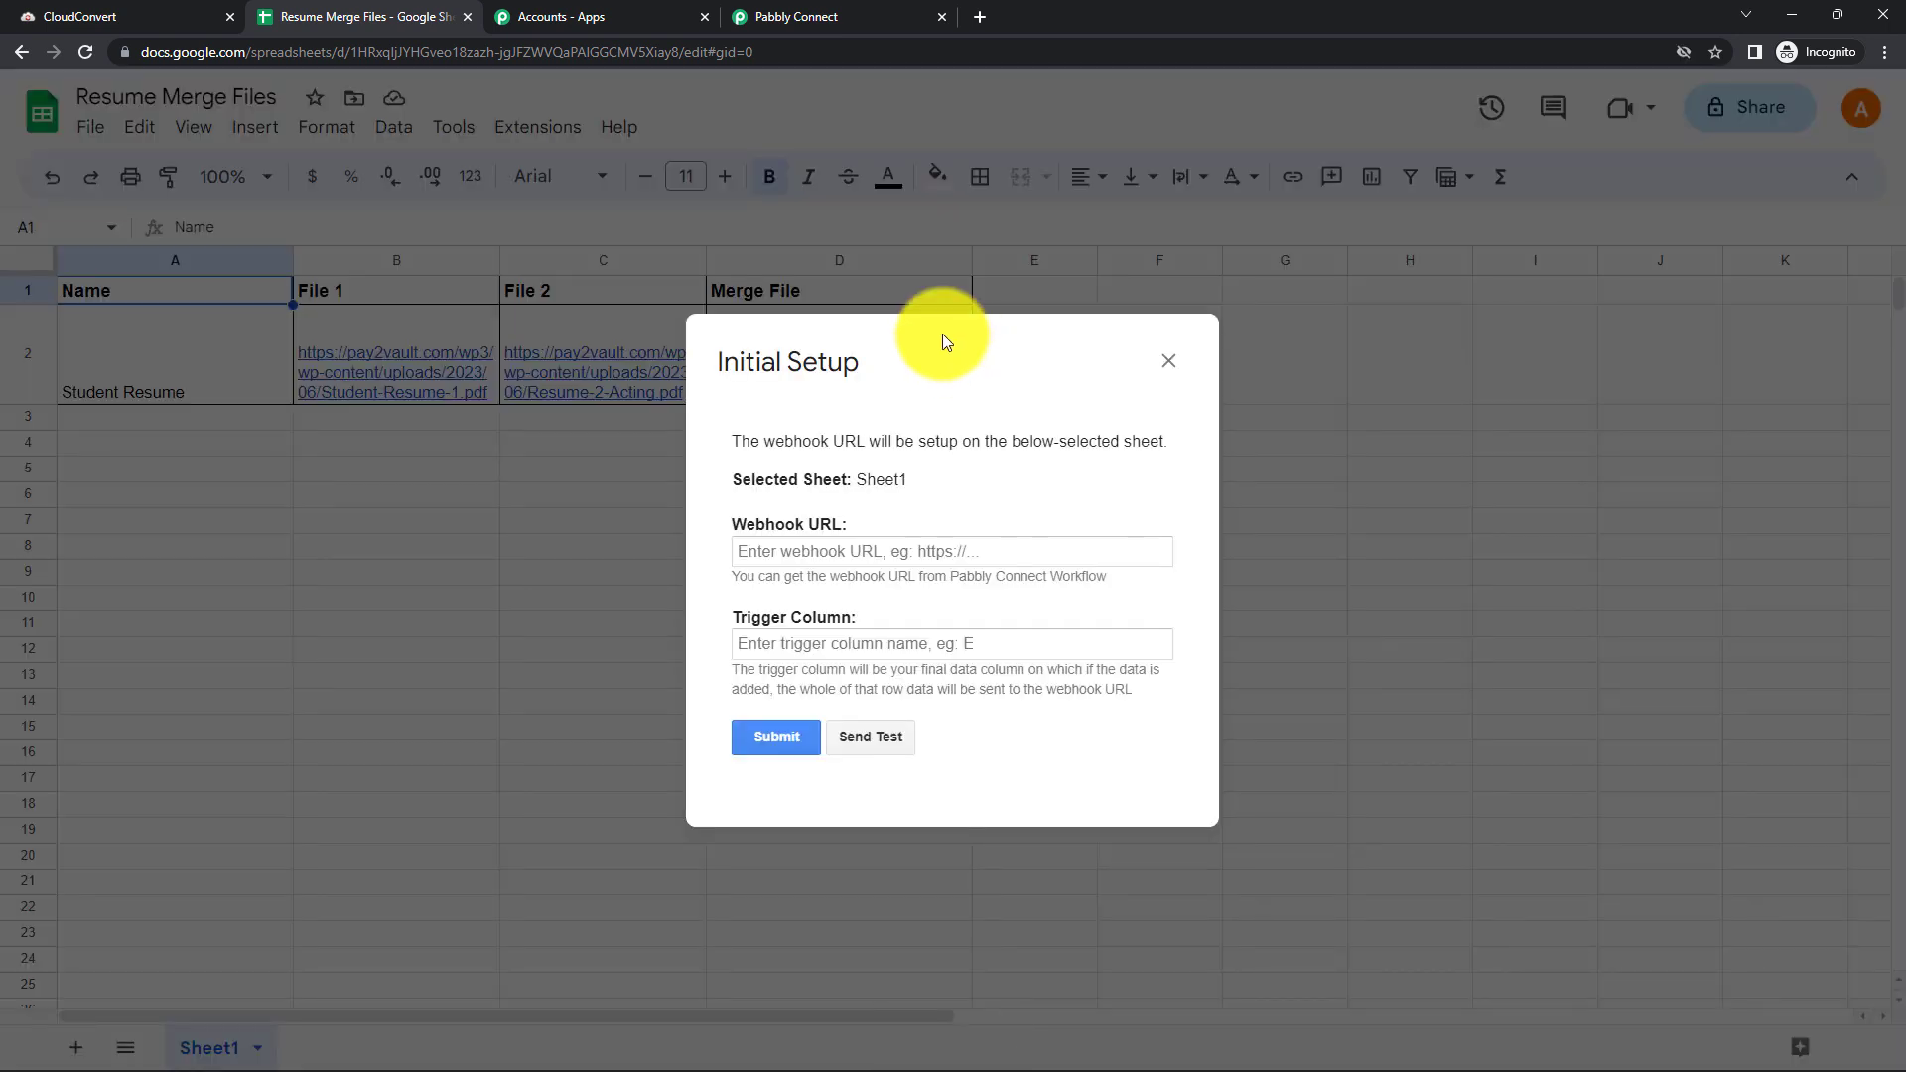
pyautogui.moveTo(943, 335); pyautogui.dragTo(1010, 338)
pyautogui.click(1011, 337)
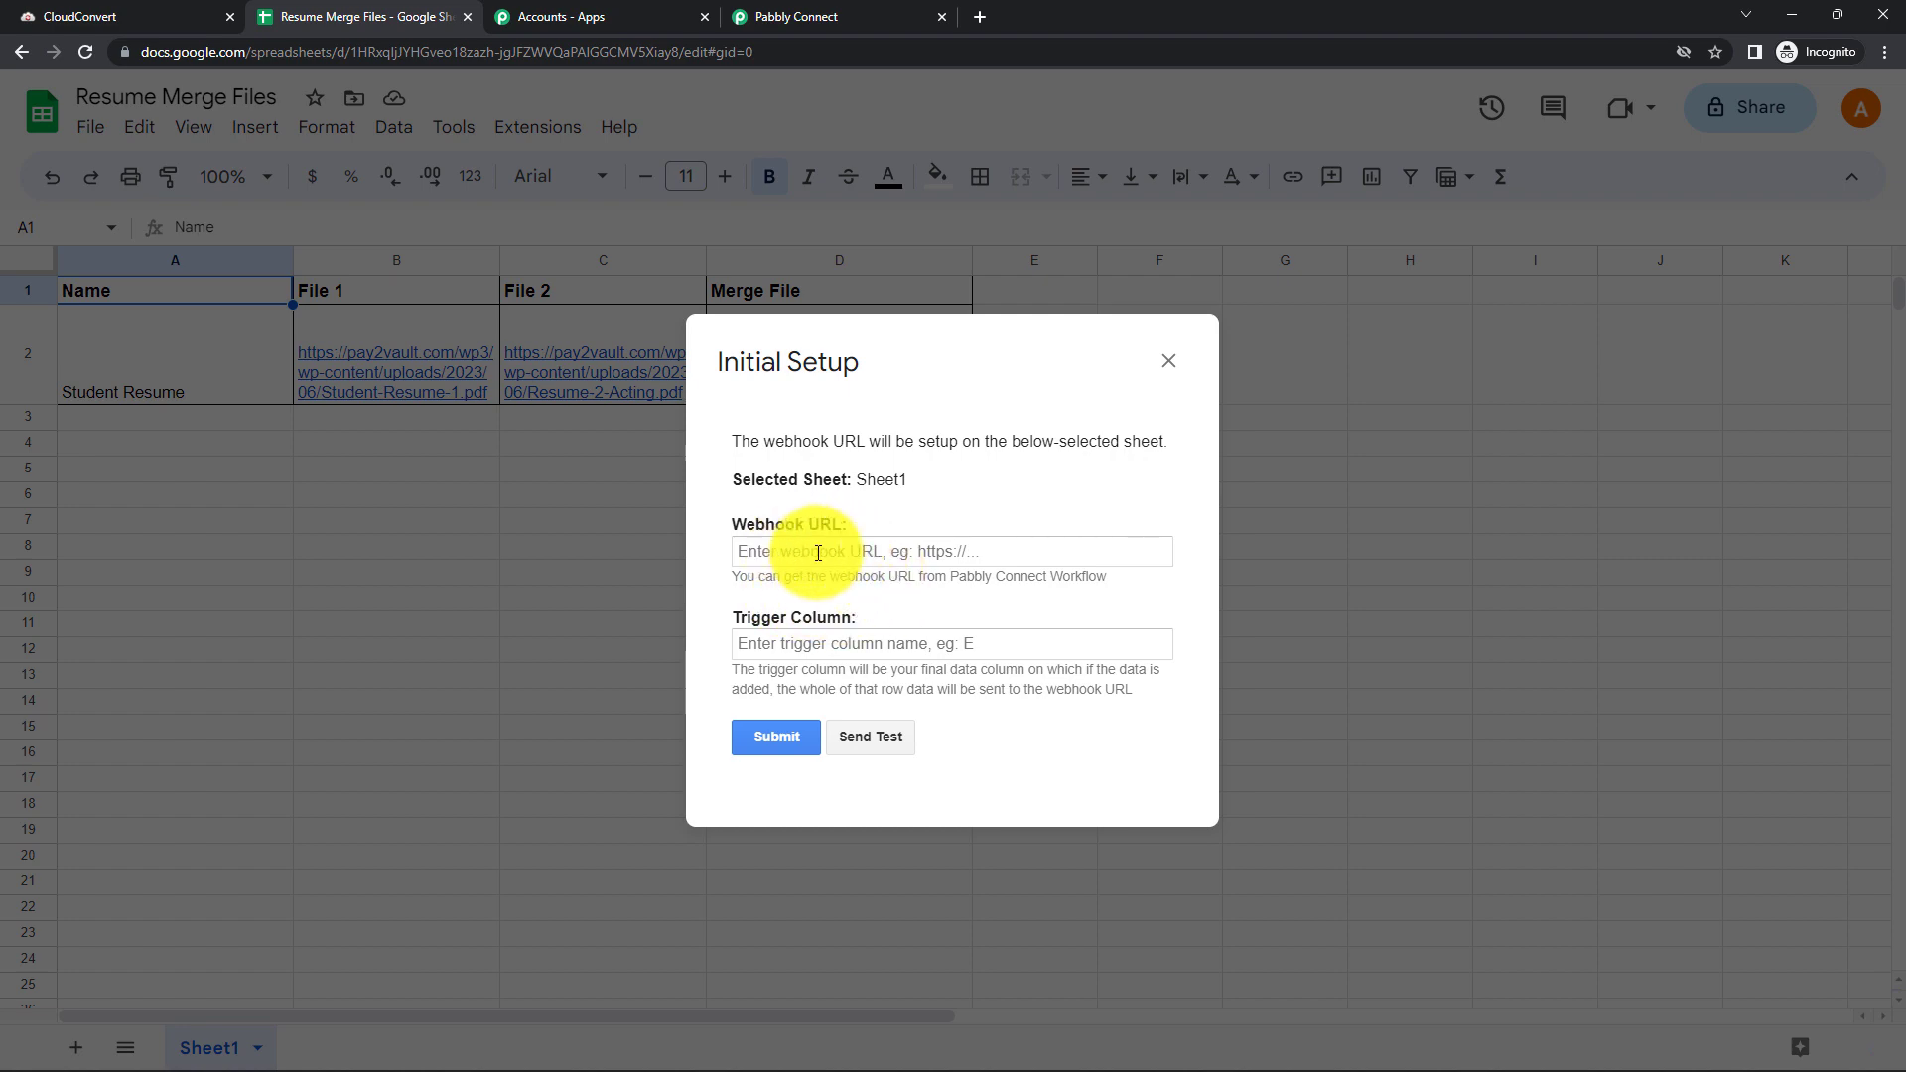
# Copy the trigger's webhook URL from Pabbly Connect and paste it as the Webhook URL in the spreadsheet's Initial Setup
pyautogui.click(816, 16)
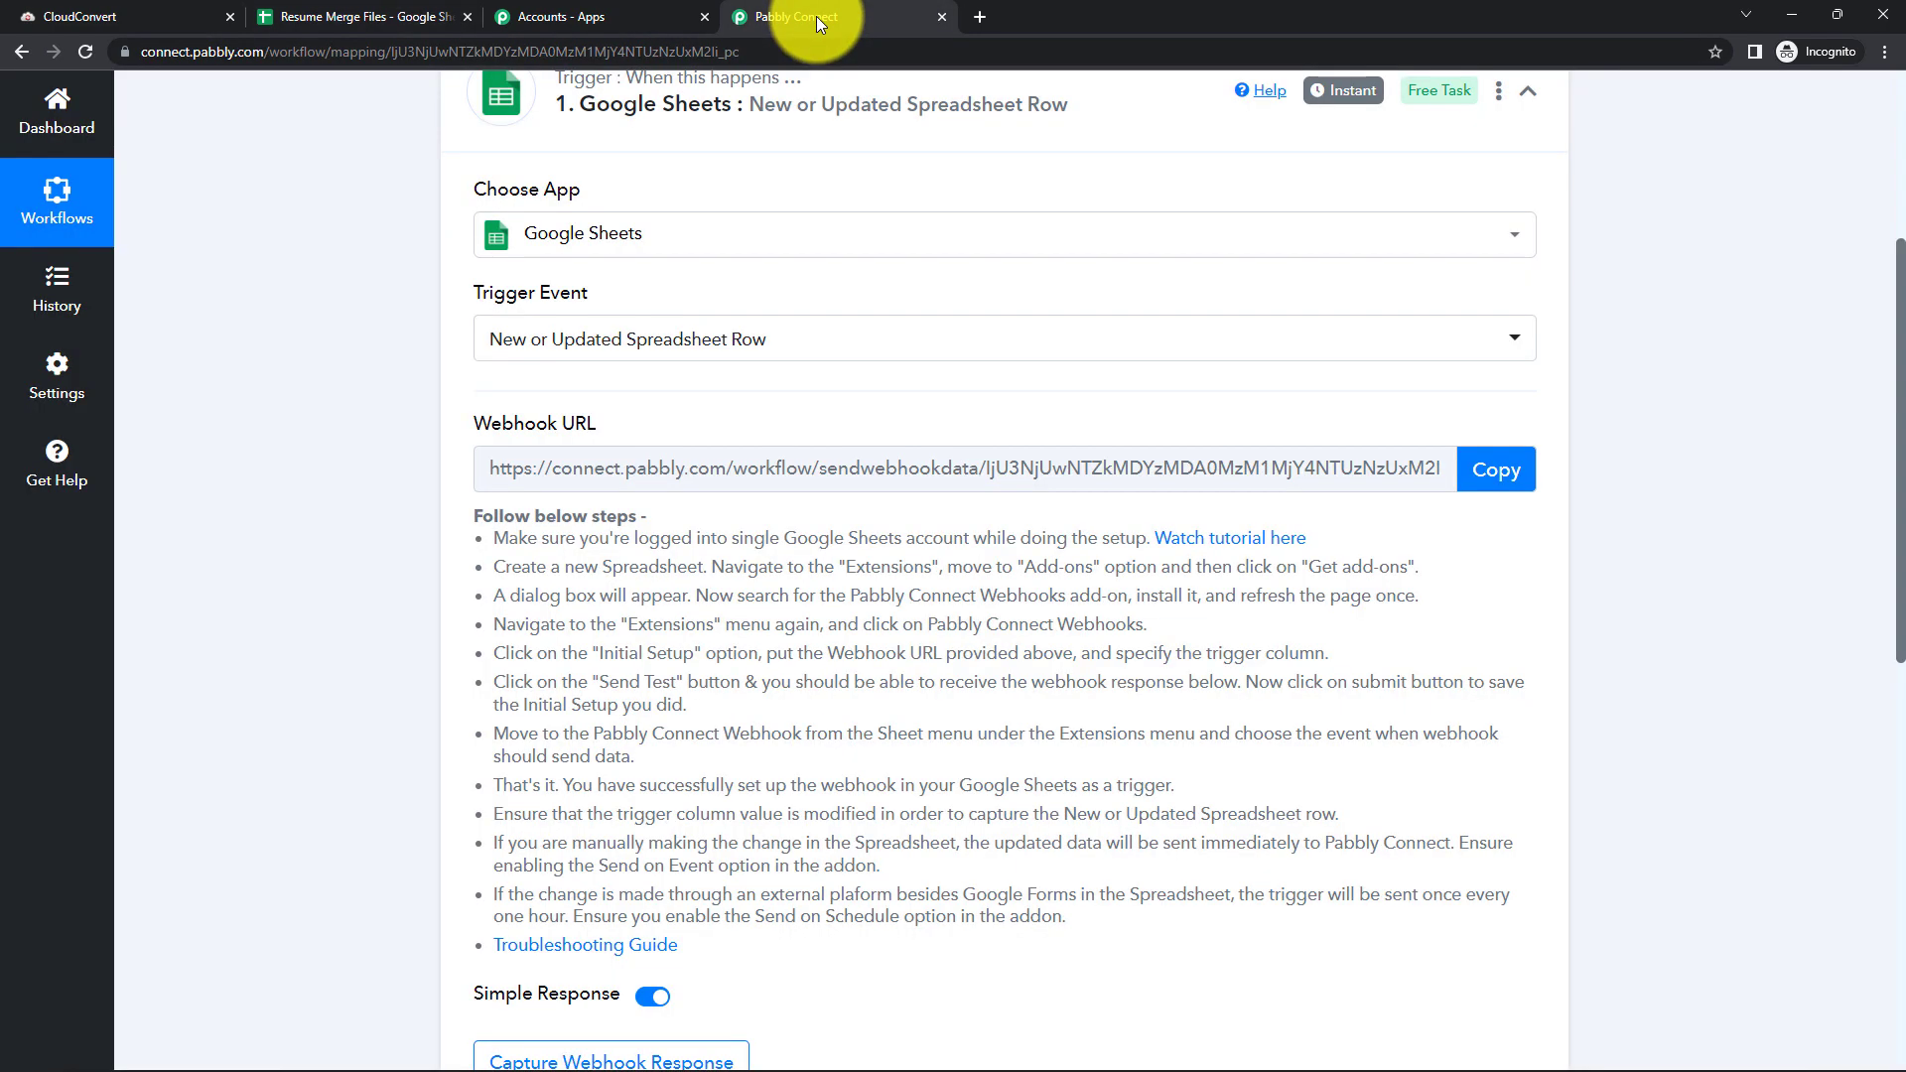
pyautogui.click(1491, 475)
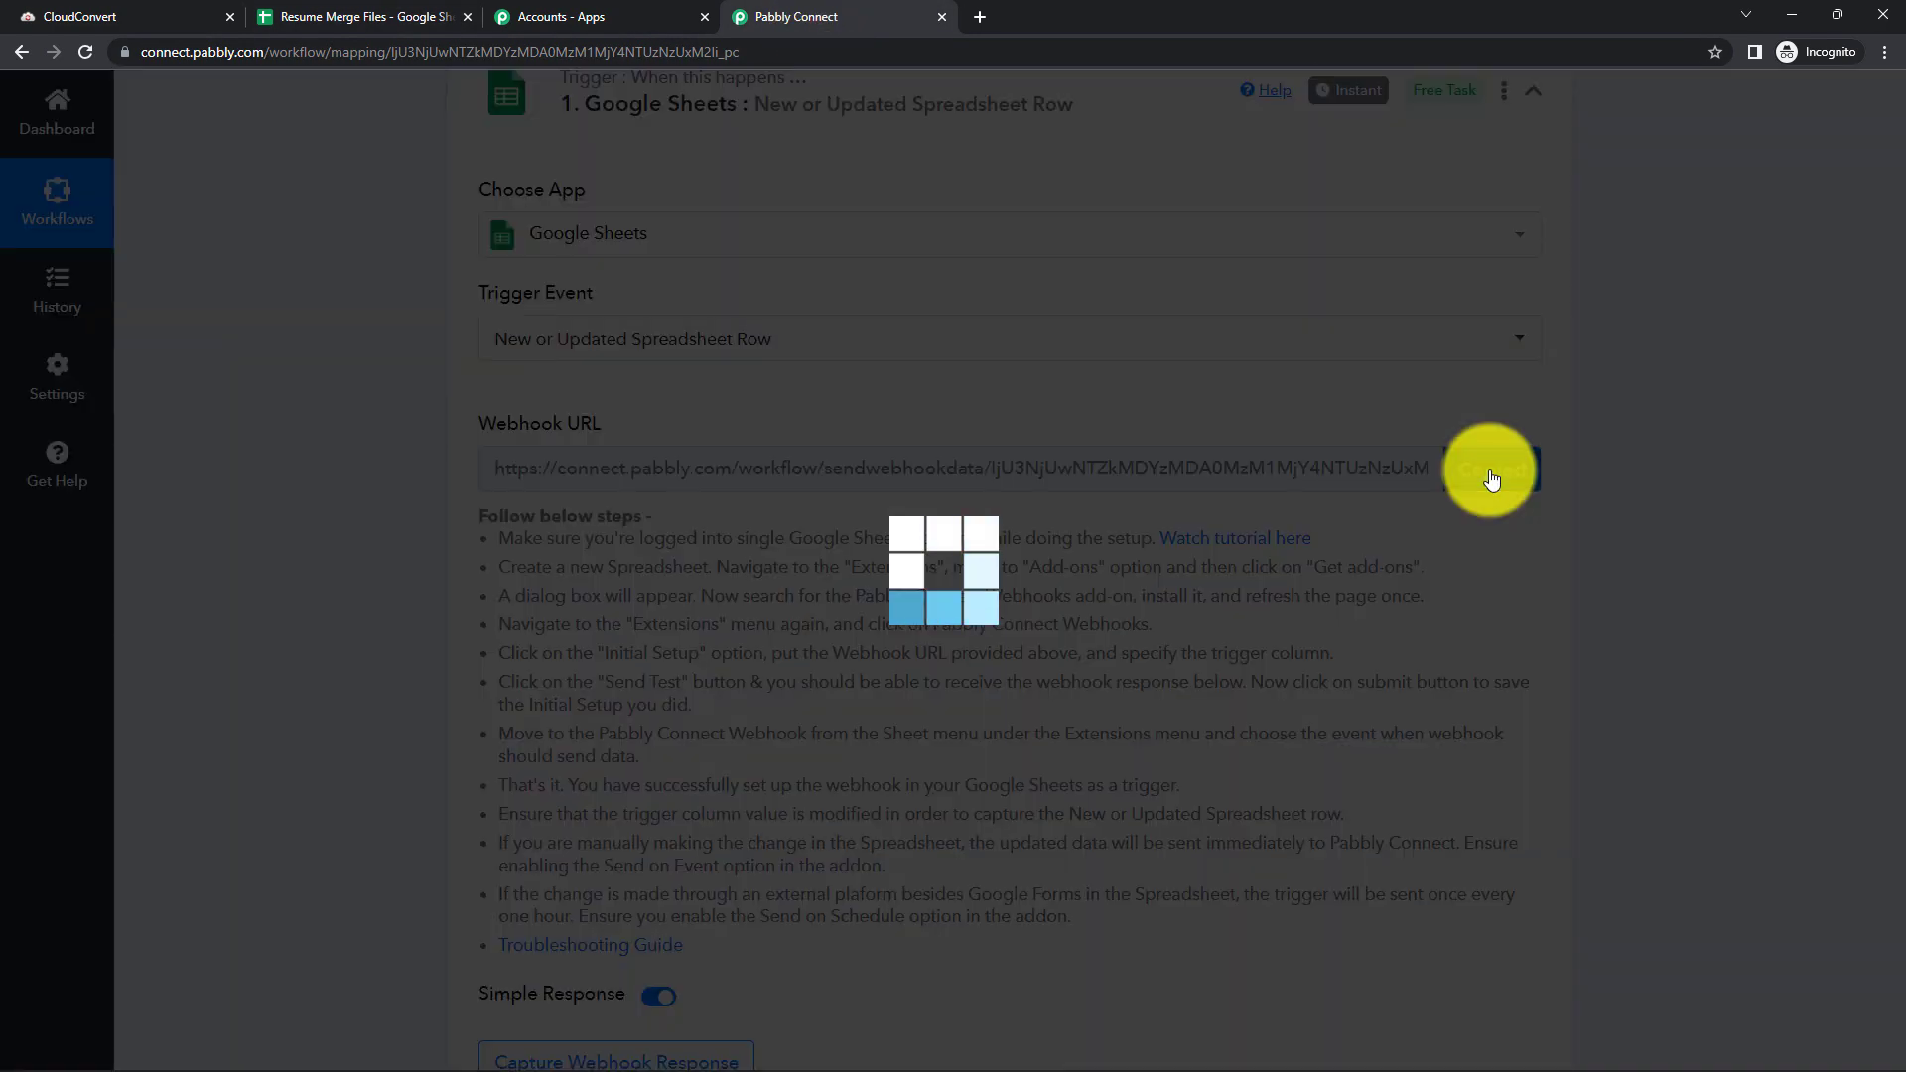
pyautogui.click(377, 16)
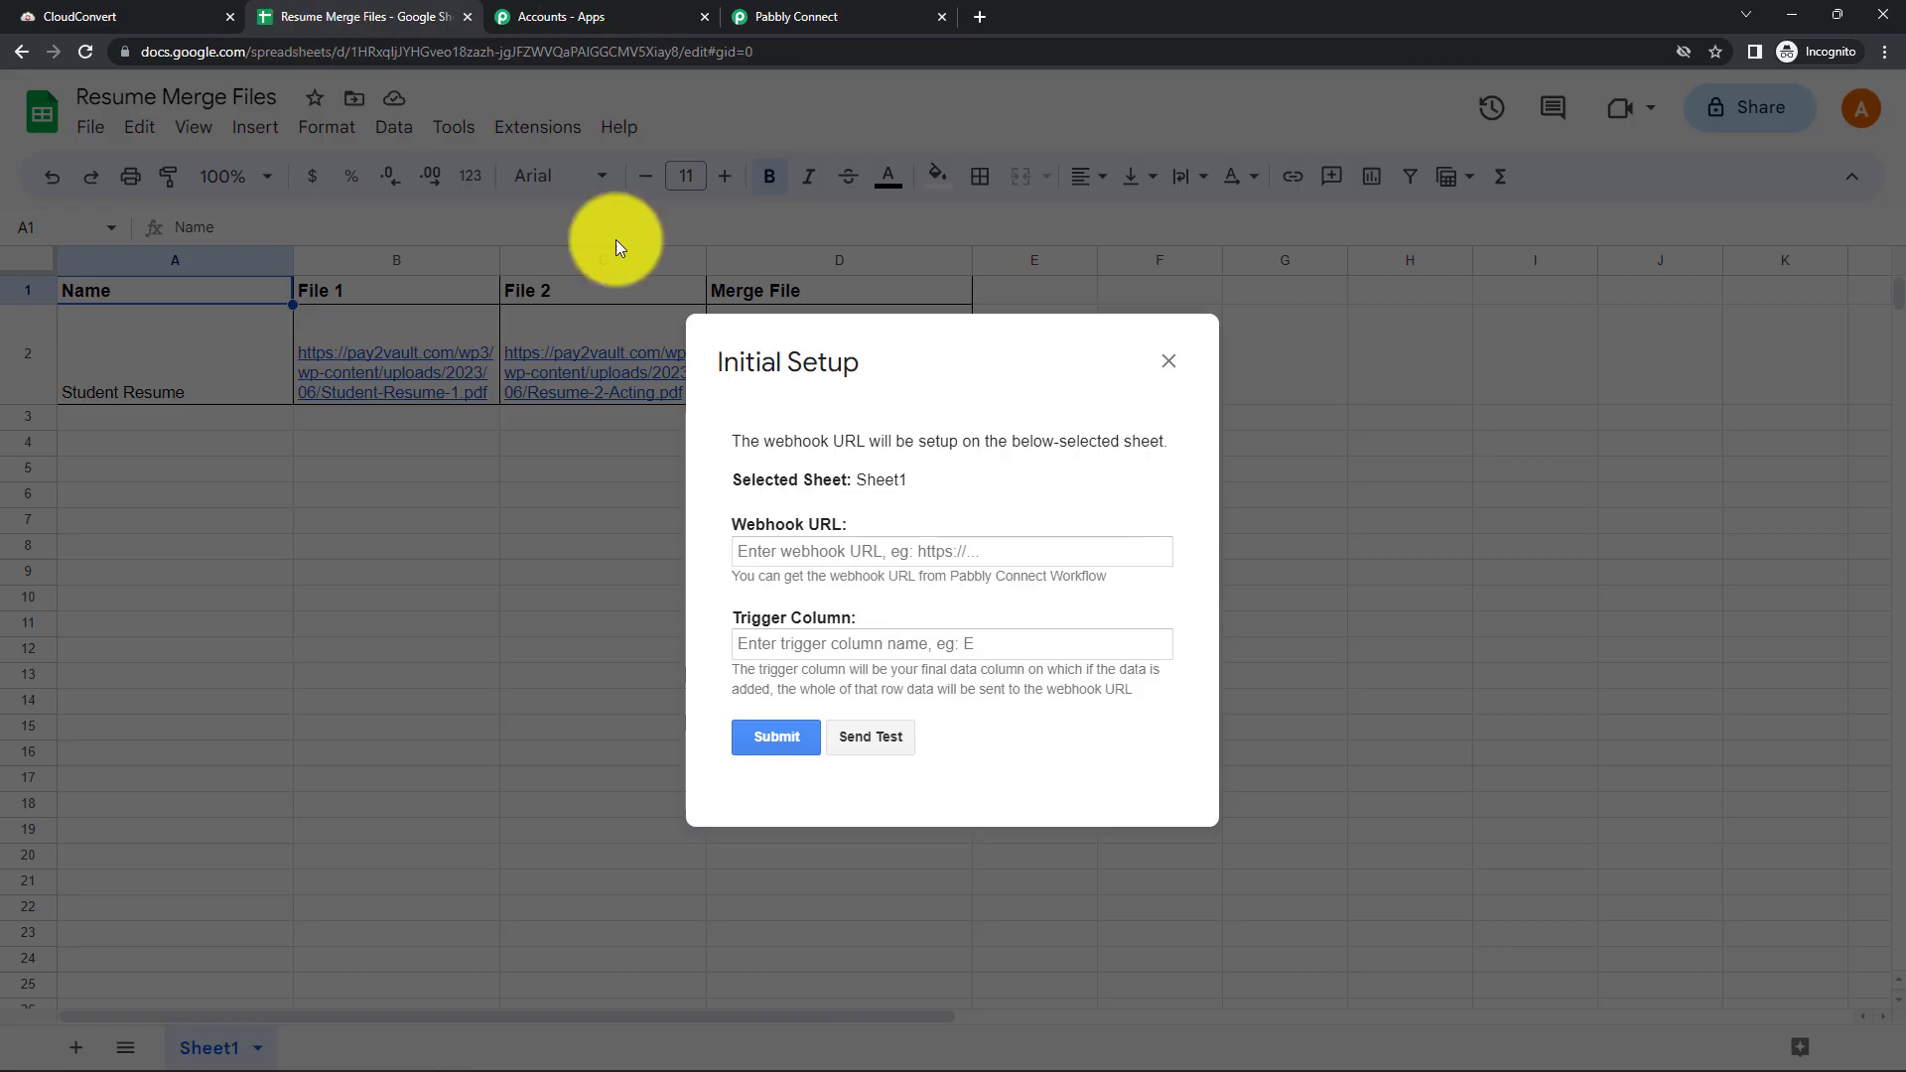
pyautogui.click(796, 544)
pyautogui.rightClick(797, 546)
pyautogui.click(850, 699)
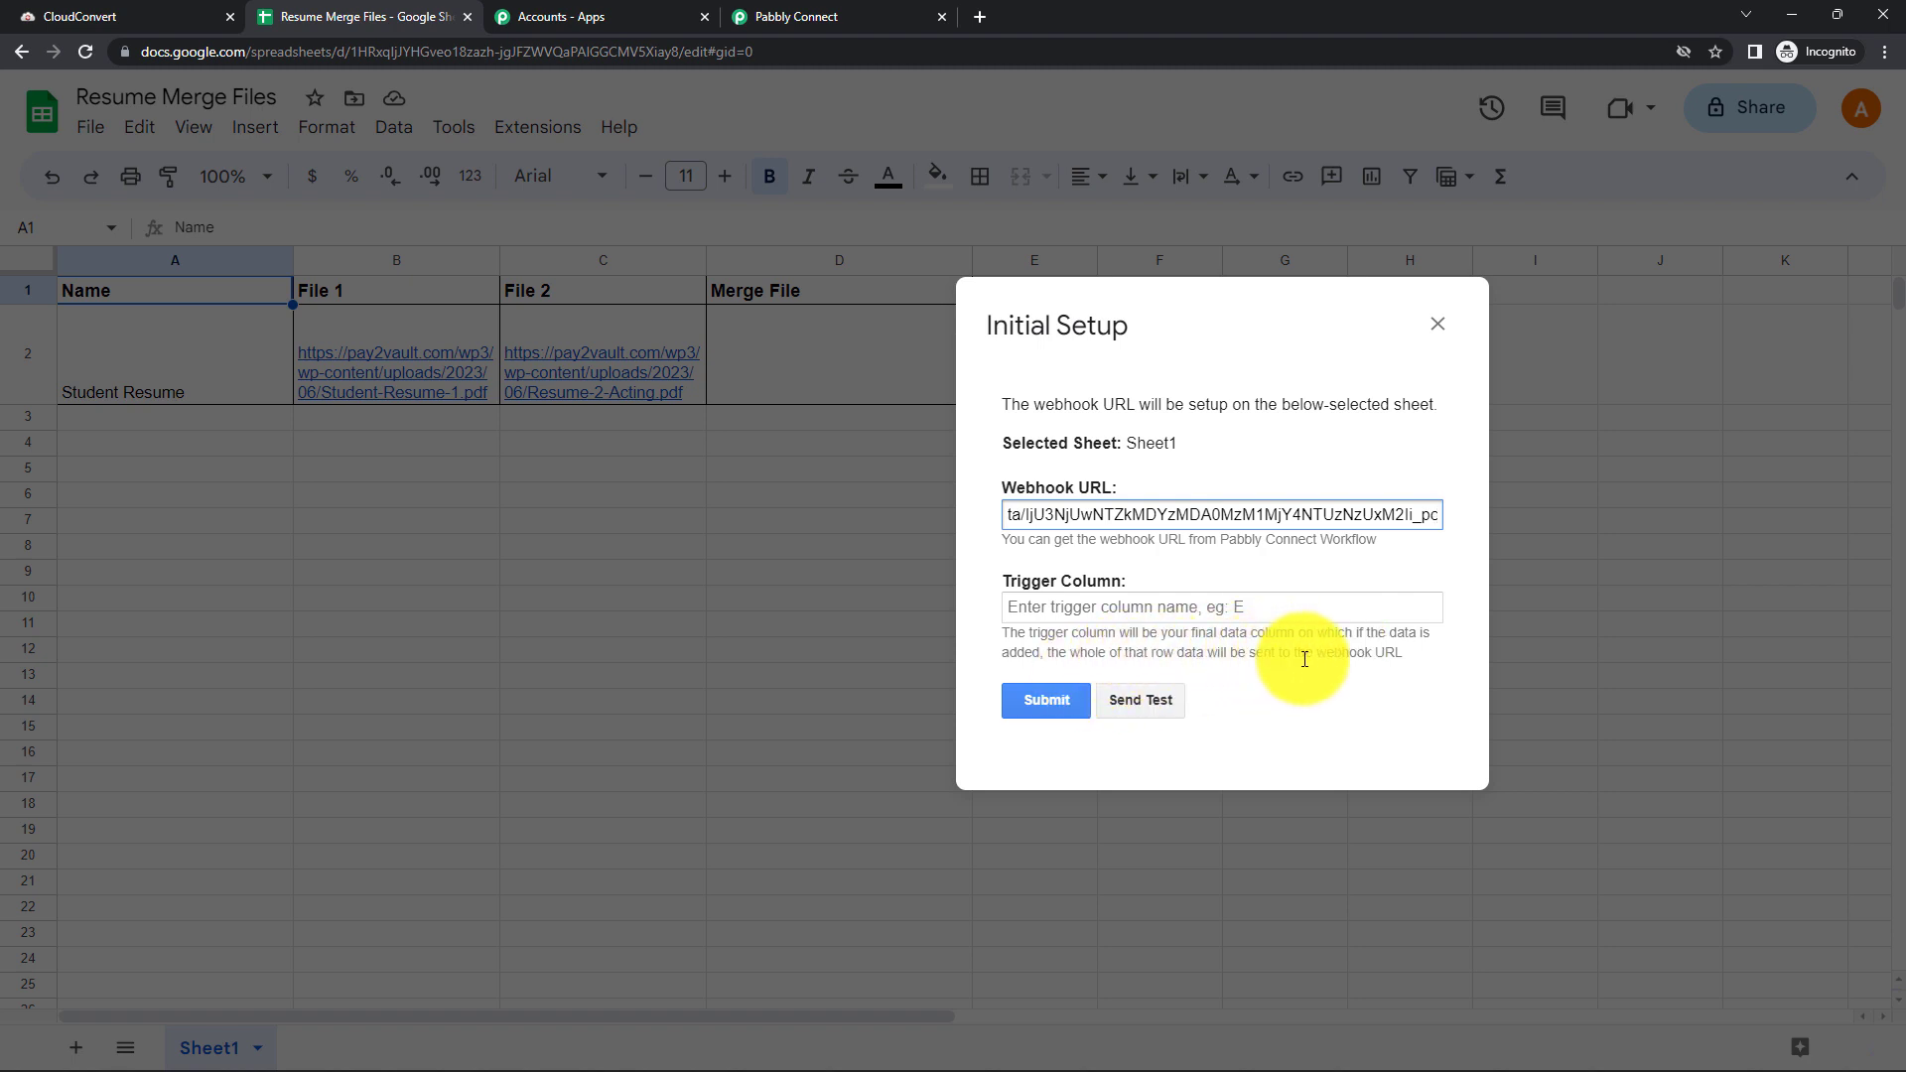
# Set the trigger column to C and submit the Initial Setup after sending a test to the webhook
pyautogui.click(1084, 613)
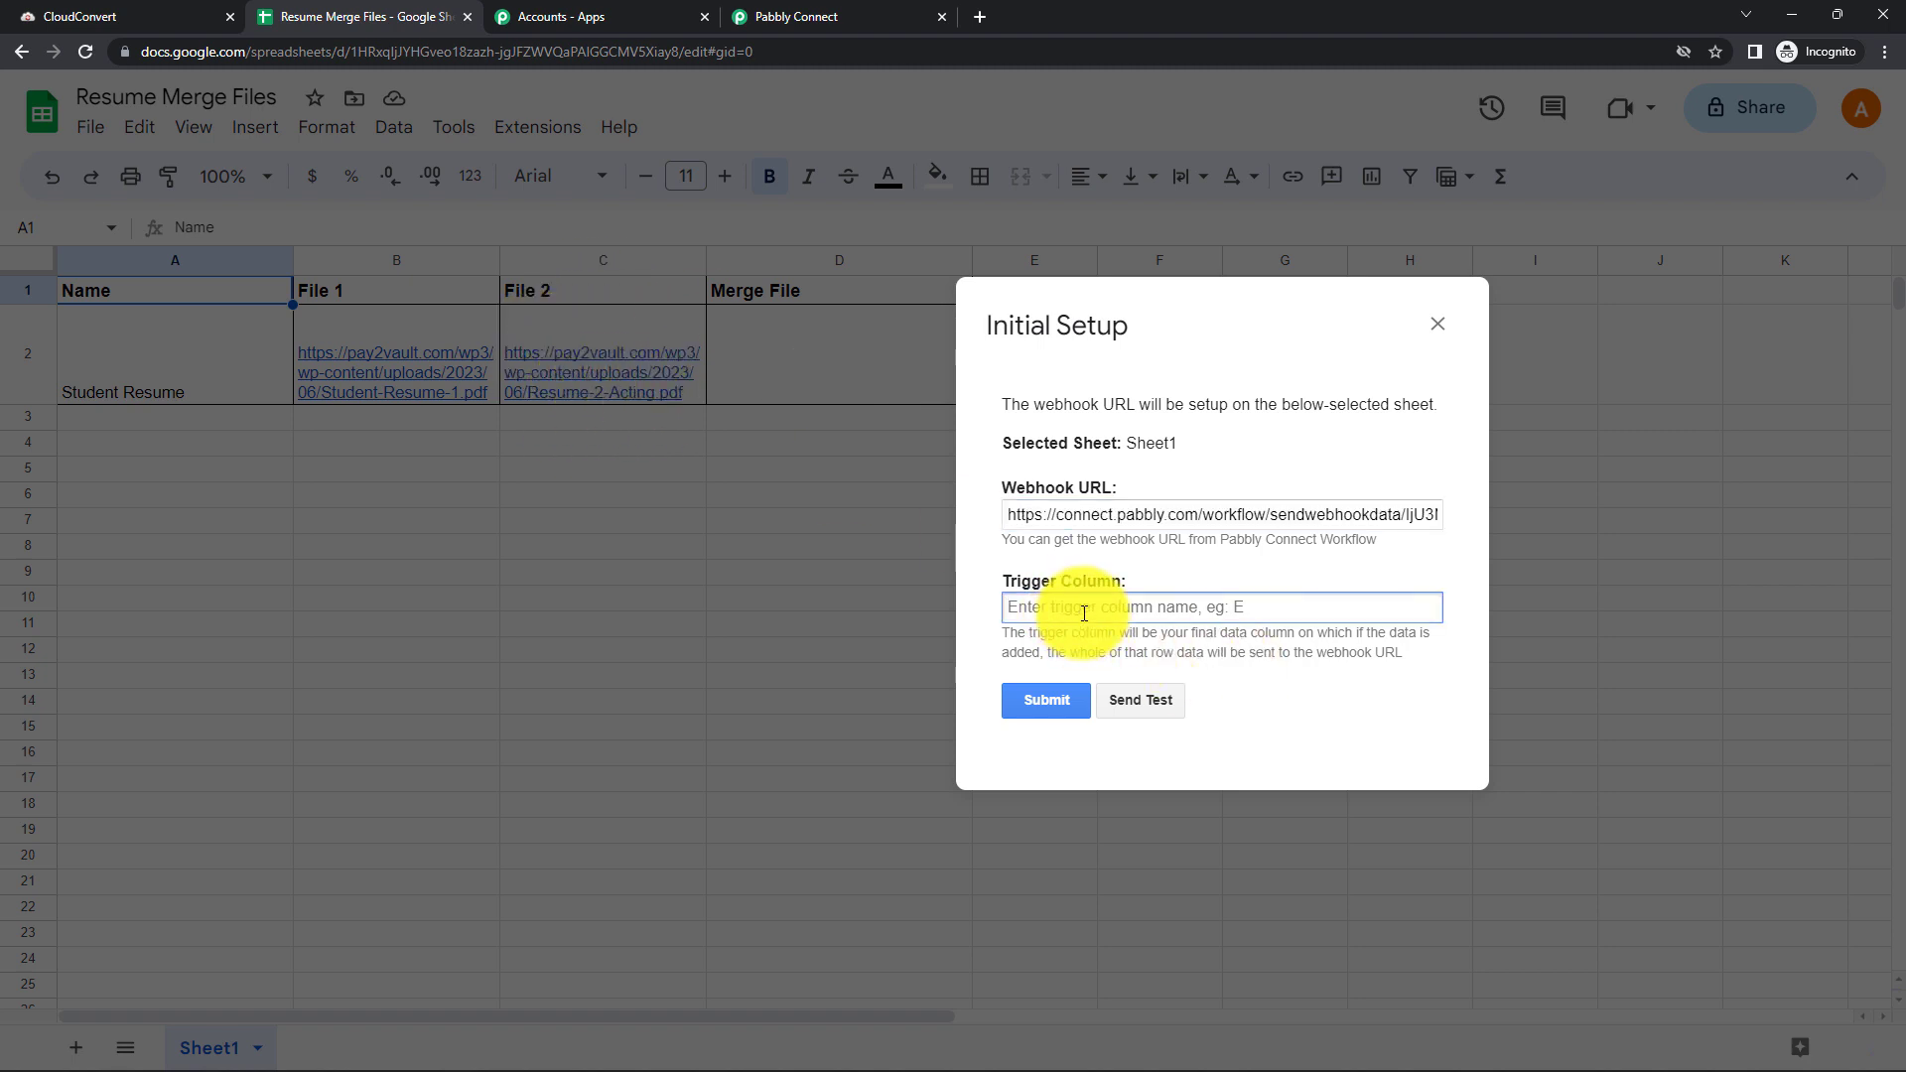
pyautogui.write('C')
pyautogui.click(1145, 699)
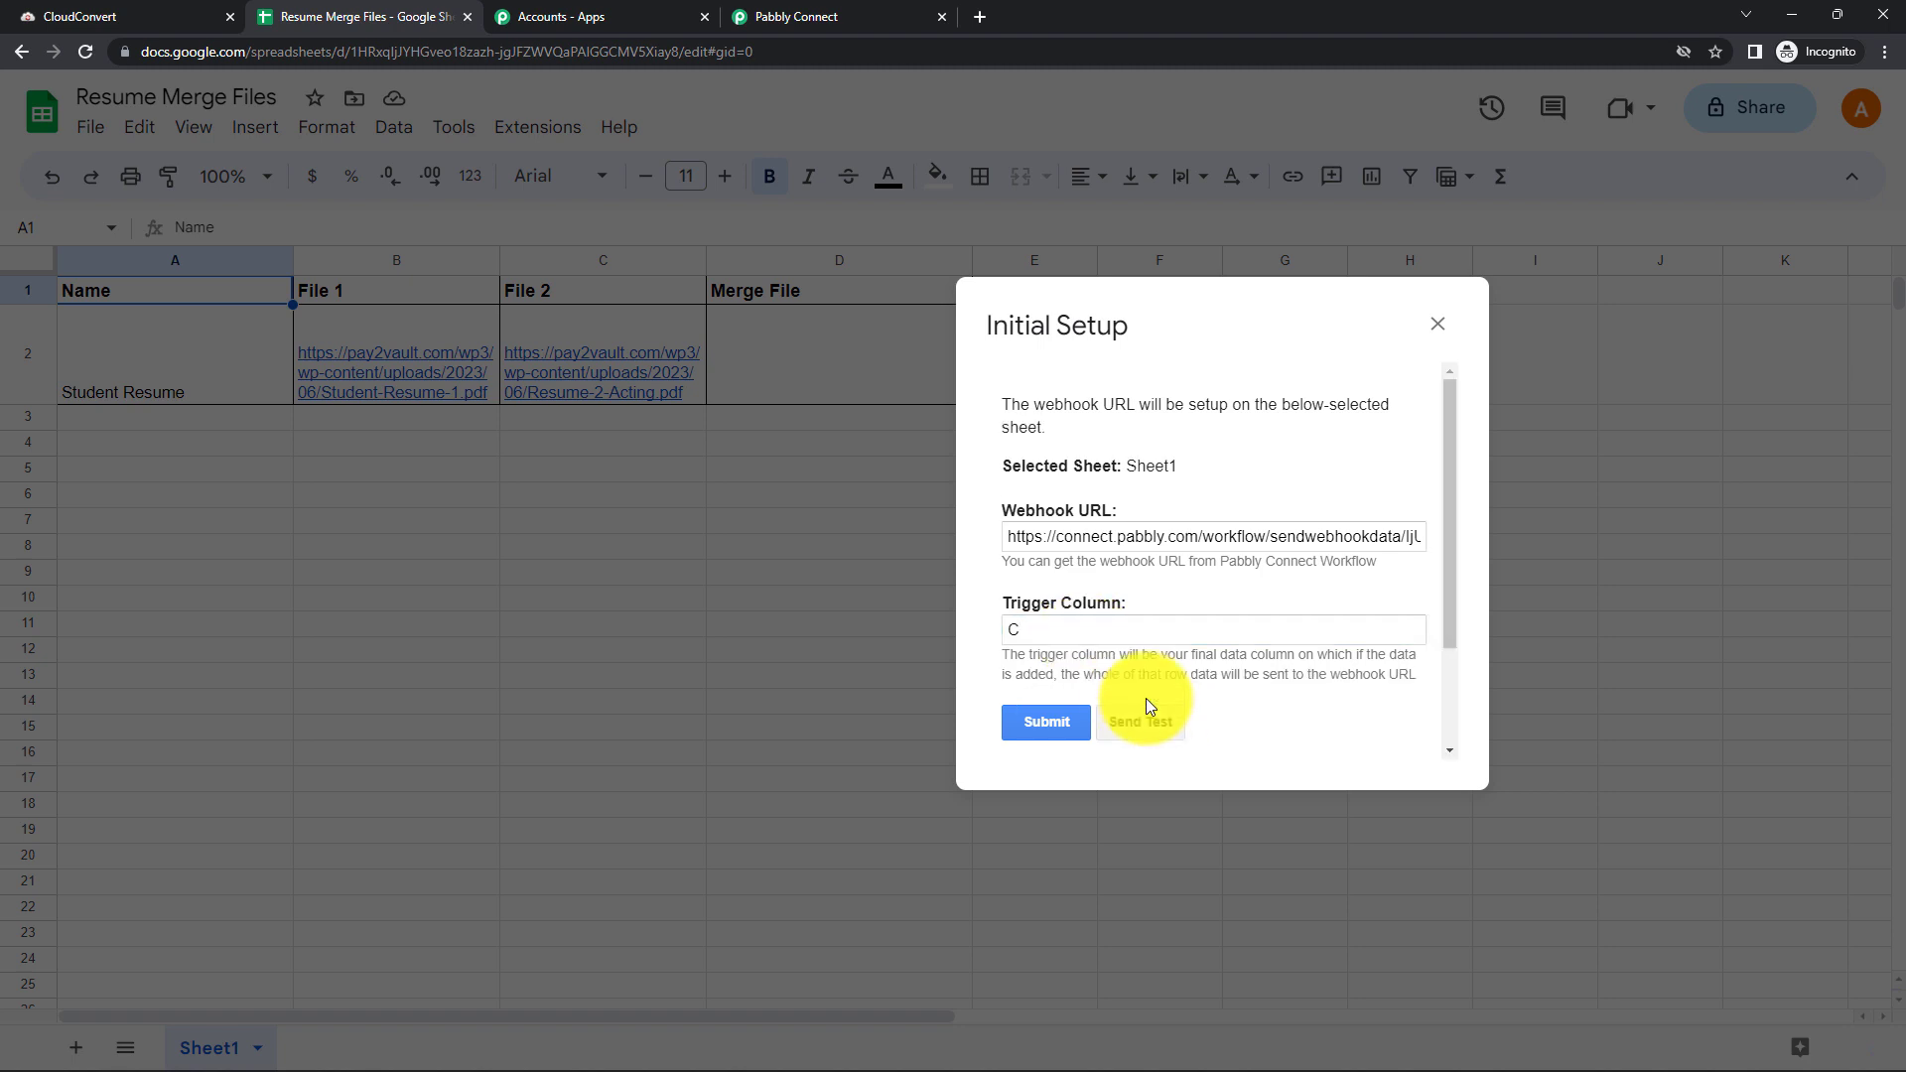
pyautogui.scroll(-2, 1146, 698)
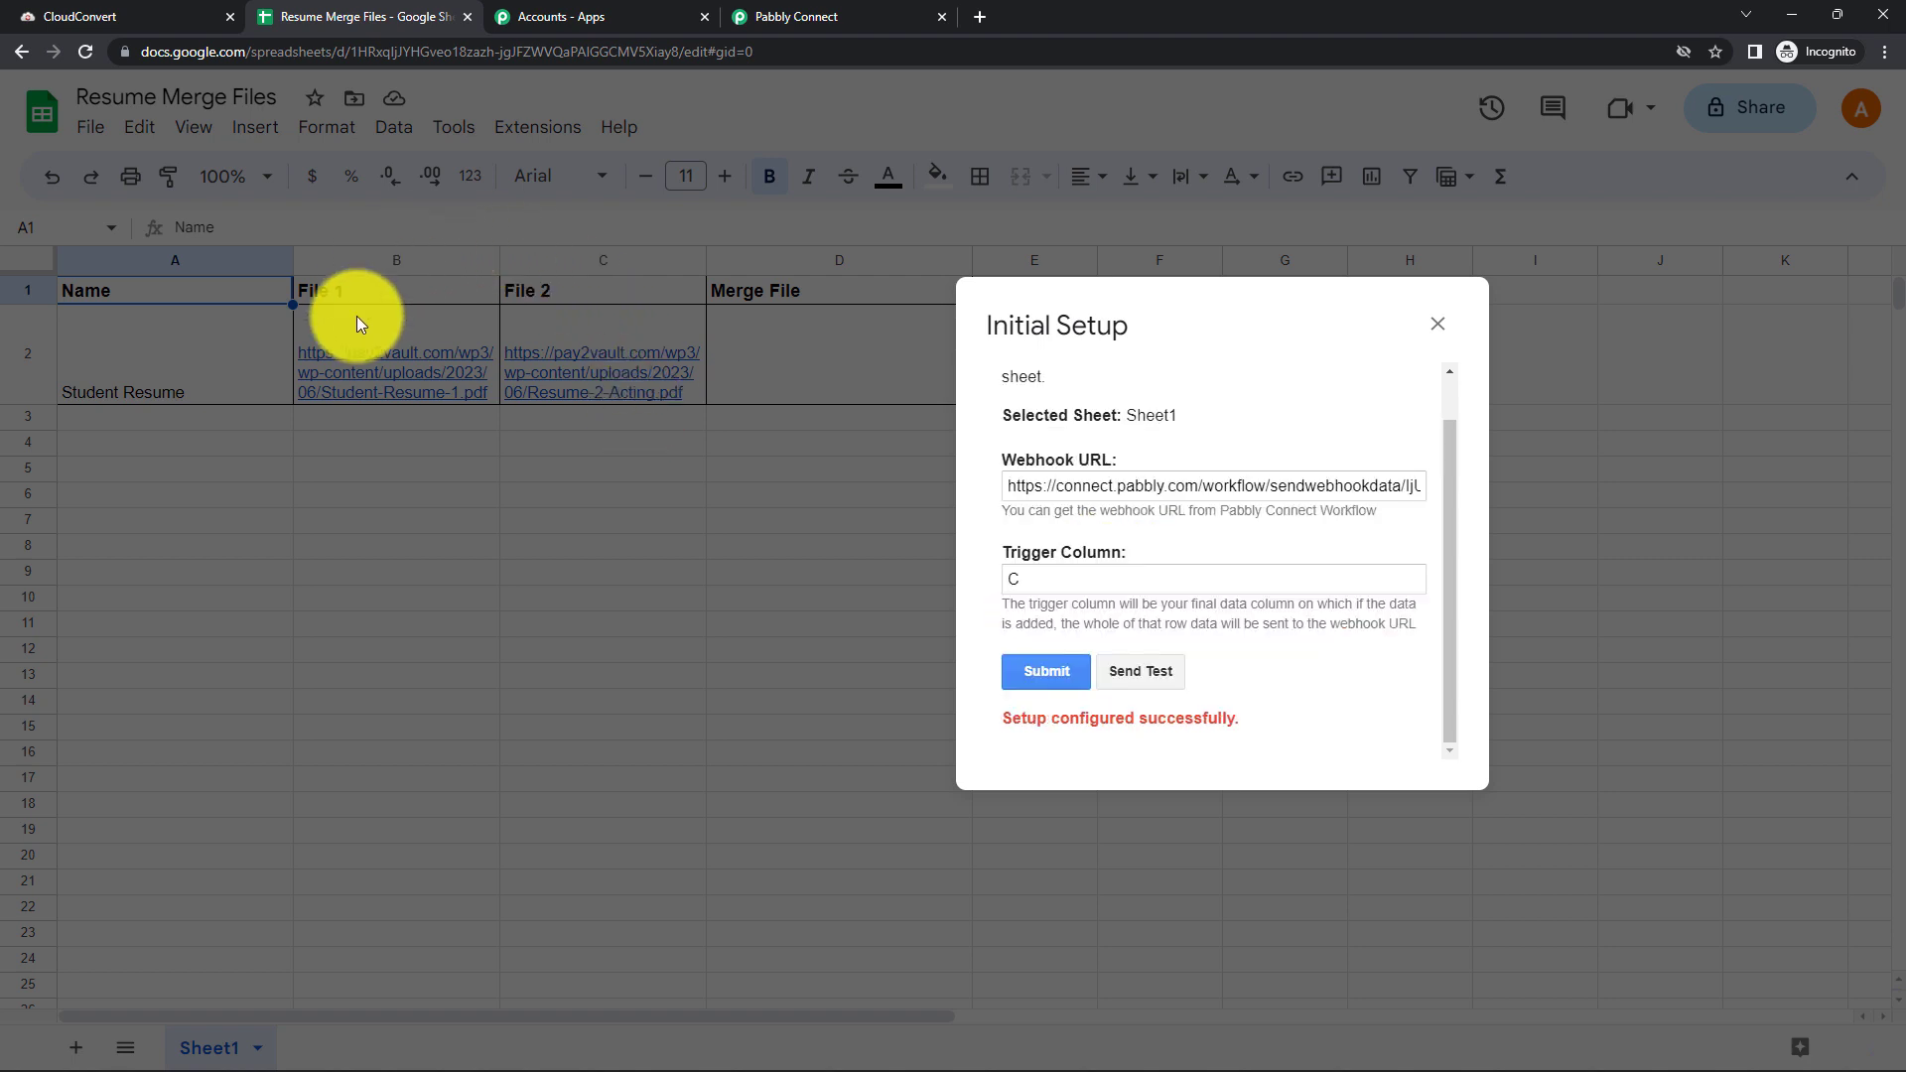
# Return to the Pabbly Connect workflow and examine the webhook response received from the spreadsheet
pyautogui.click(812, 20)
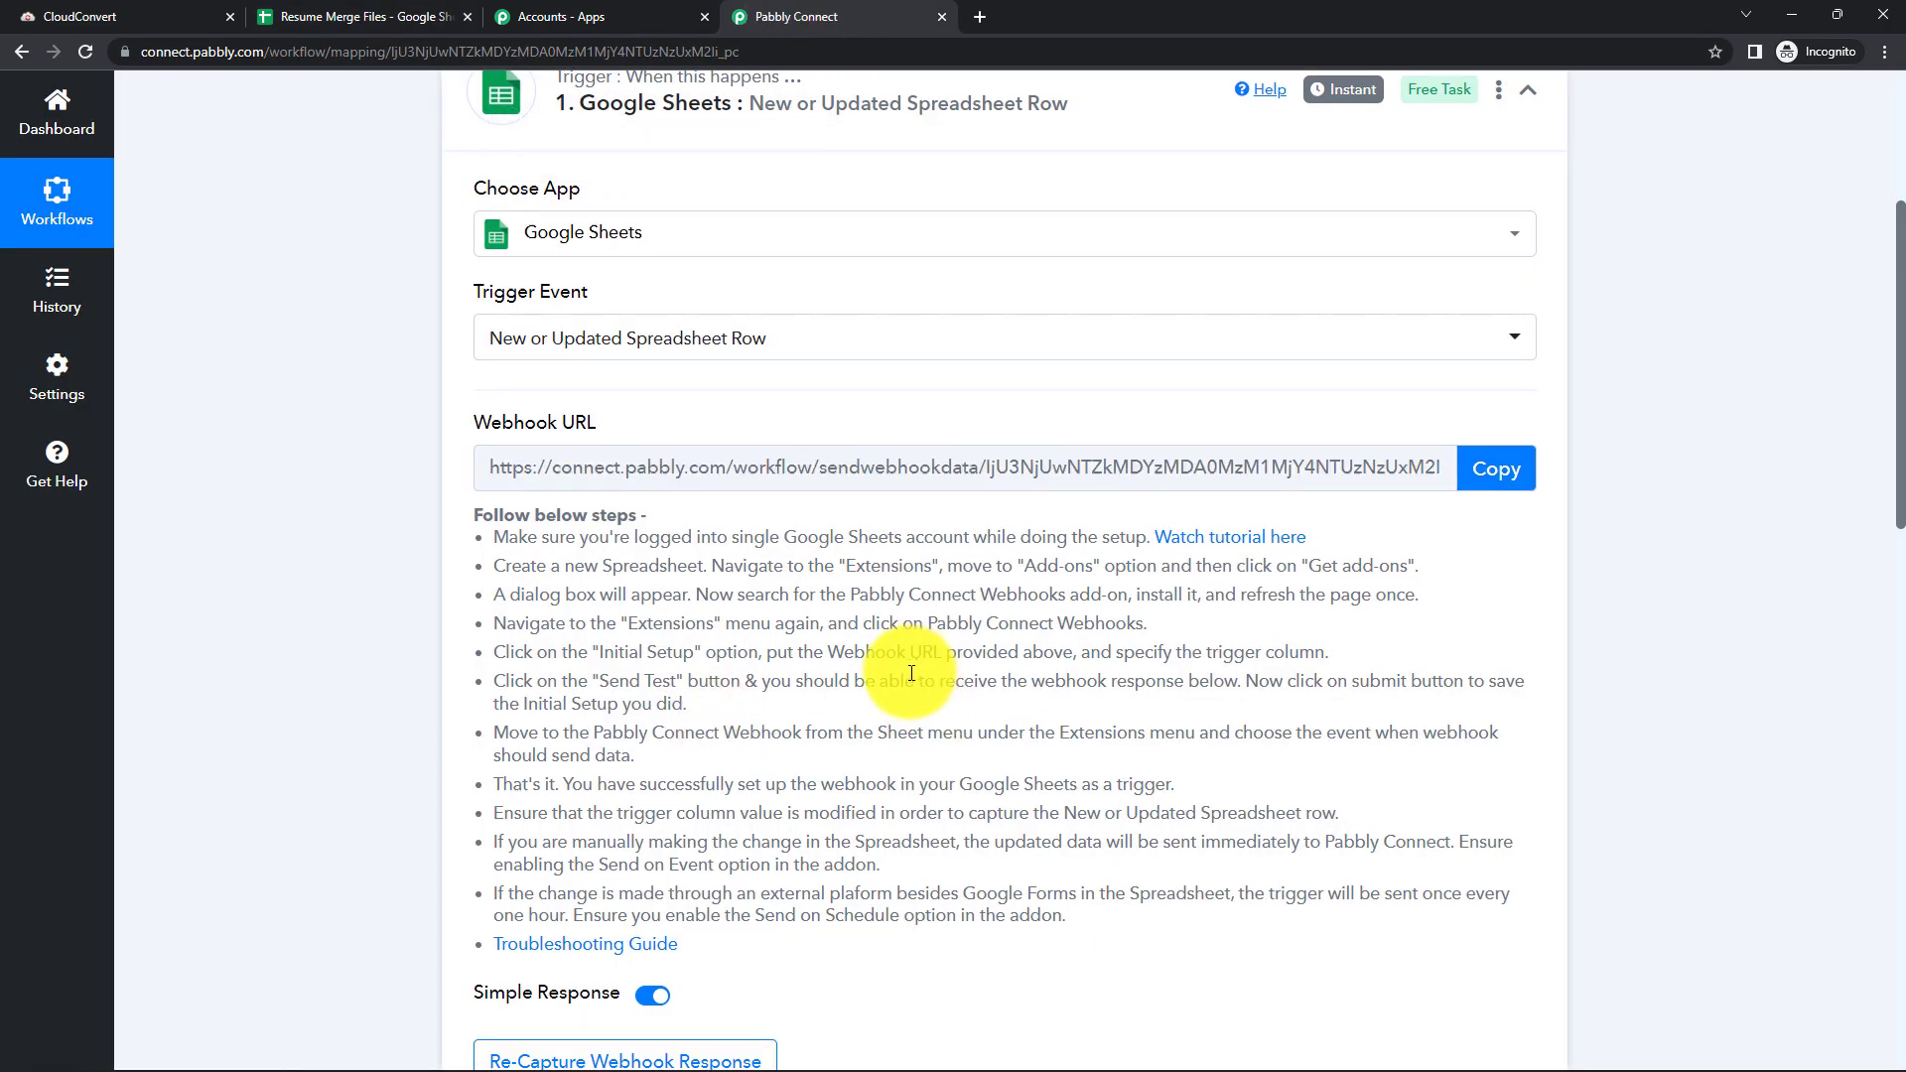
pyautogui.scroll(-6, 919, 672)
pyautogui.scroll(-1, 638, 546)
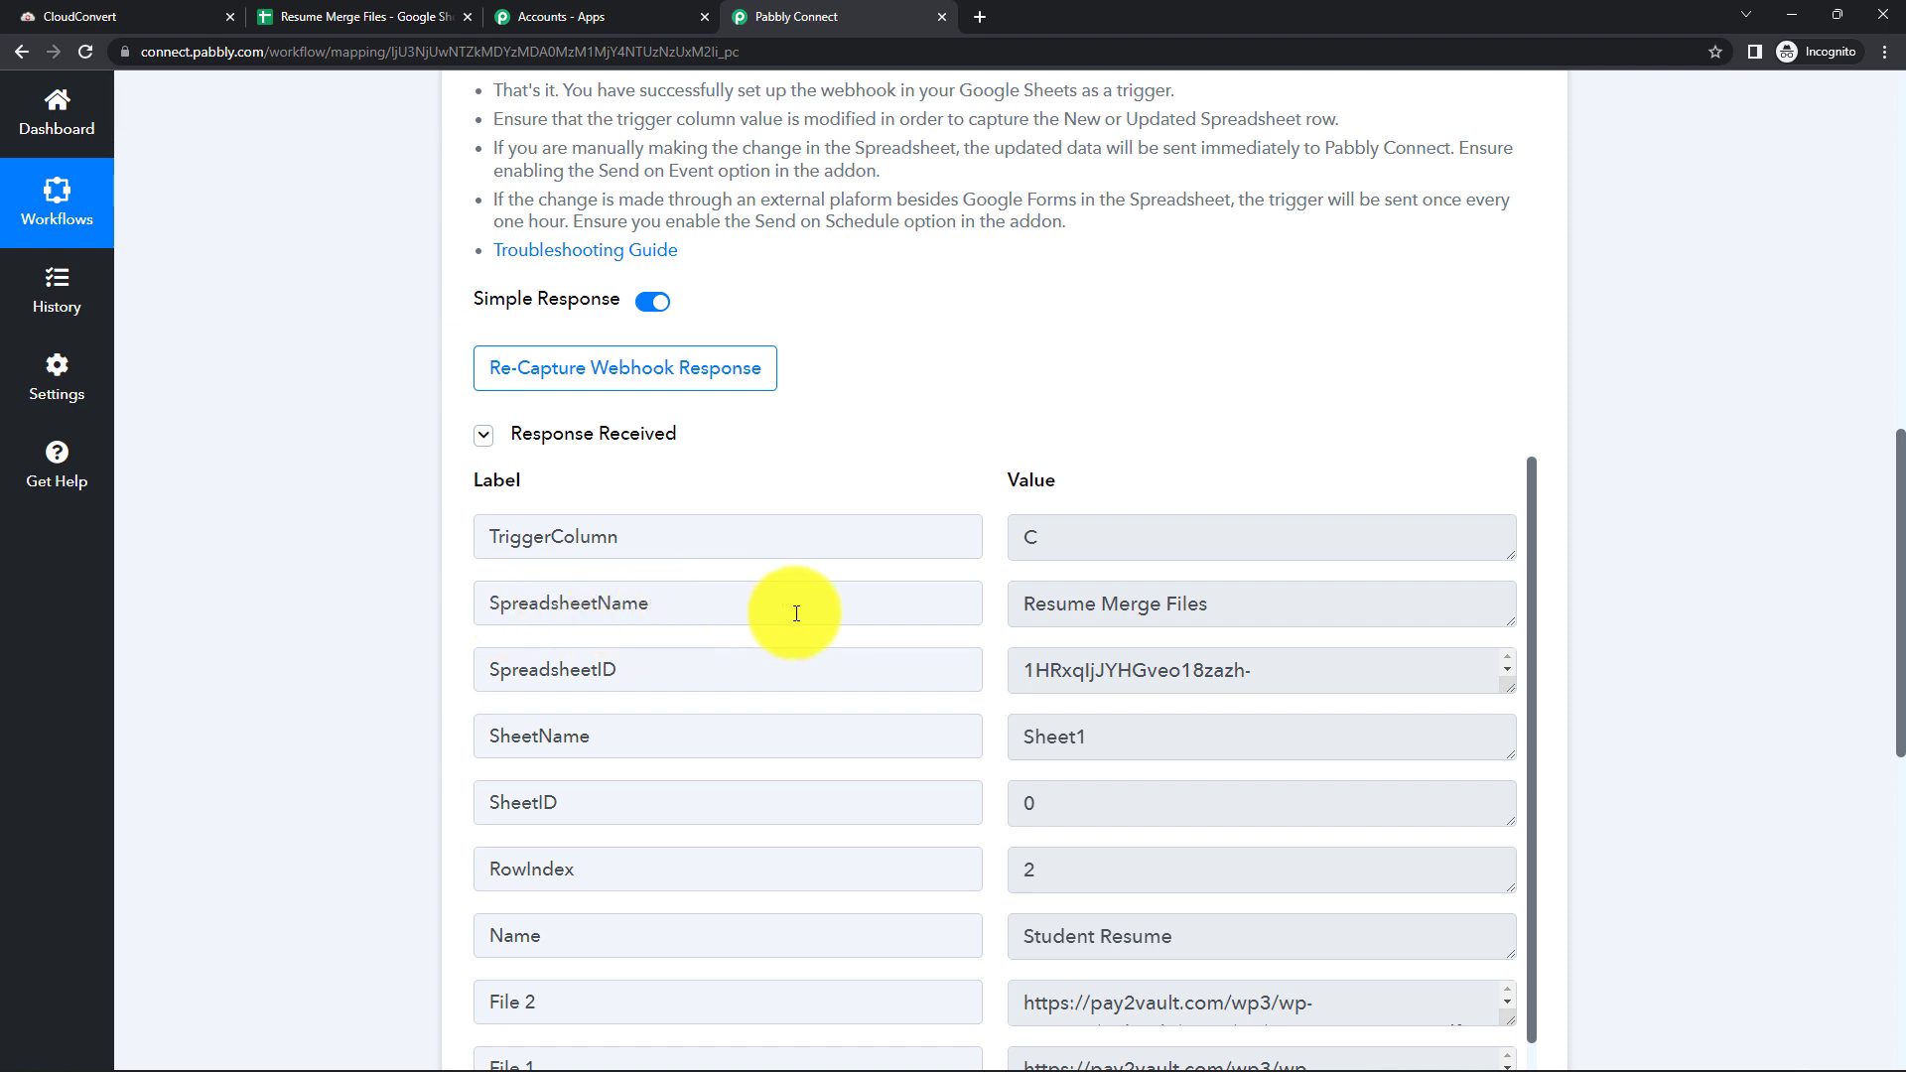
# Examine the captured spreadsheet fields in the trigger response and enlarge the File 2 value to show its full URL
pyautogui.scroll(-1, 1027, 678)
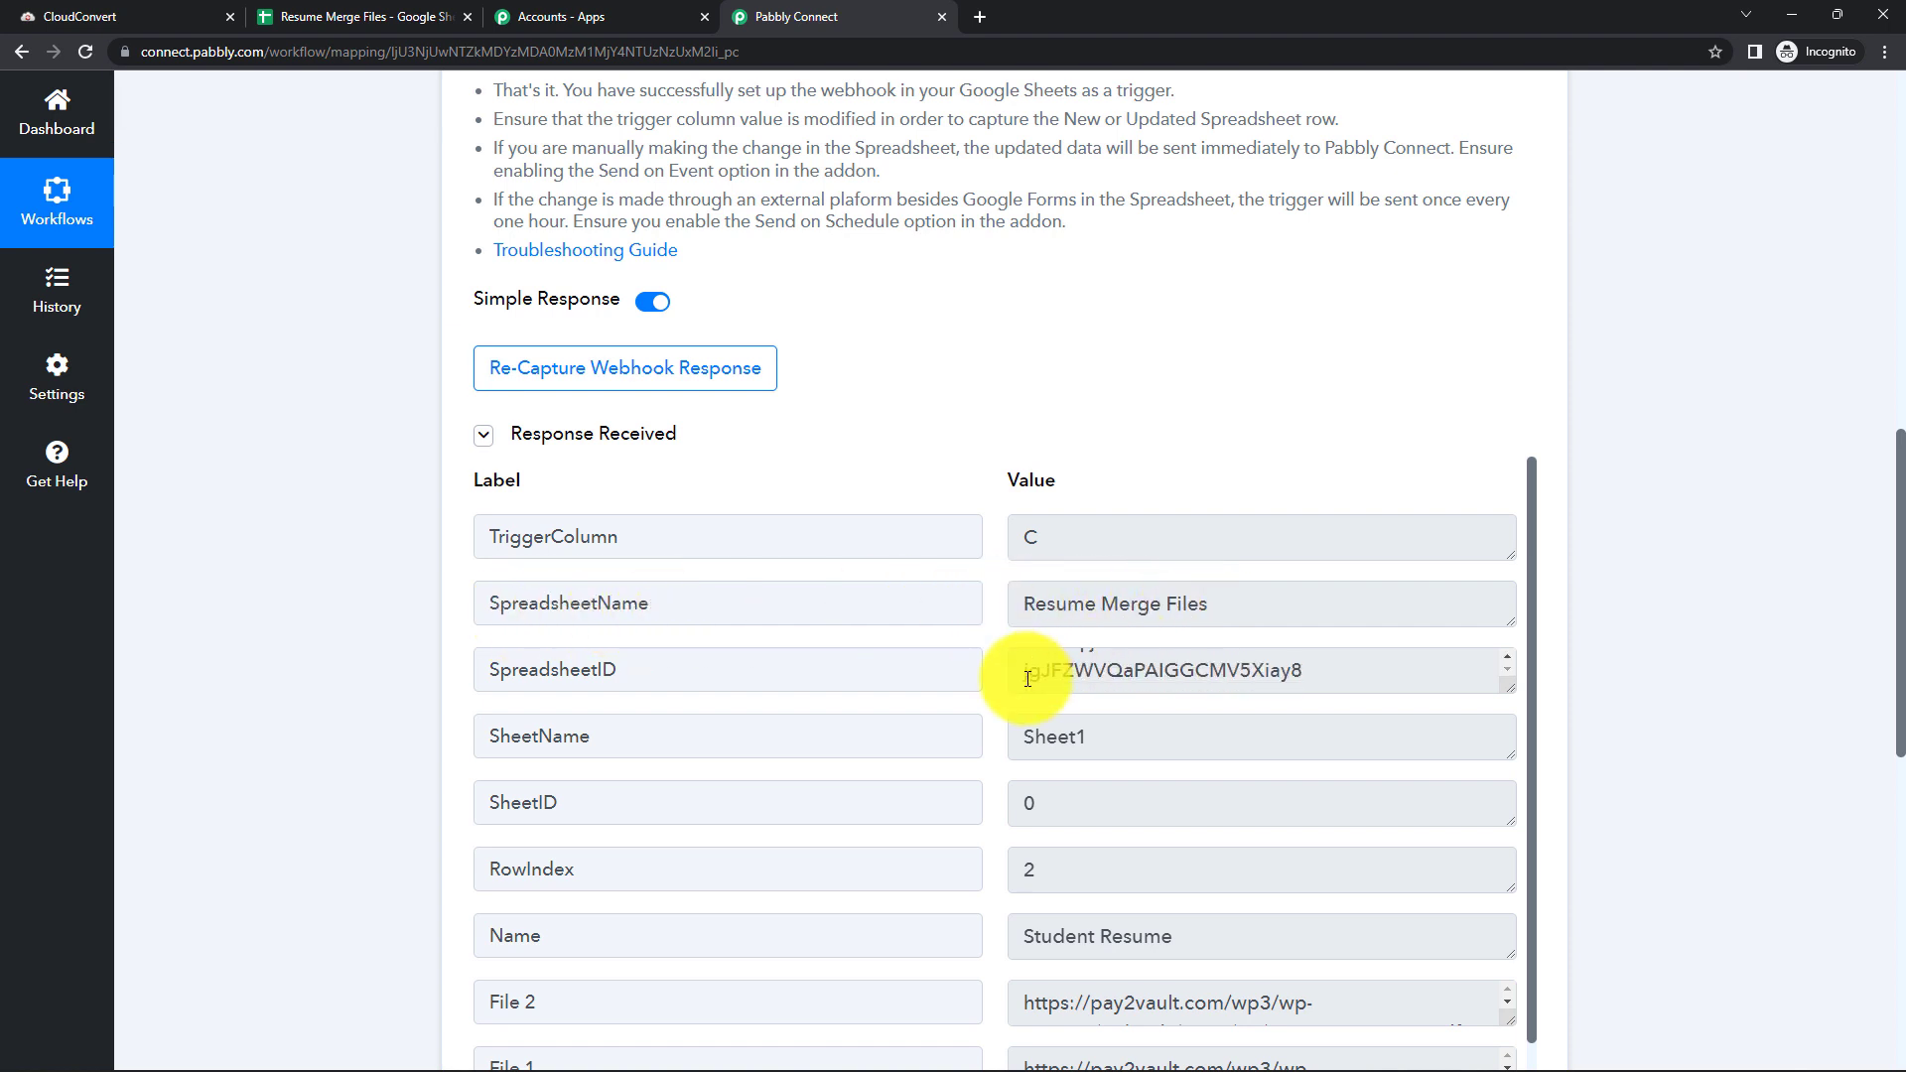
pyautogui.scroll(-1, 695, 710)
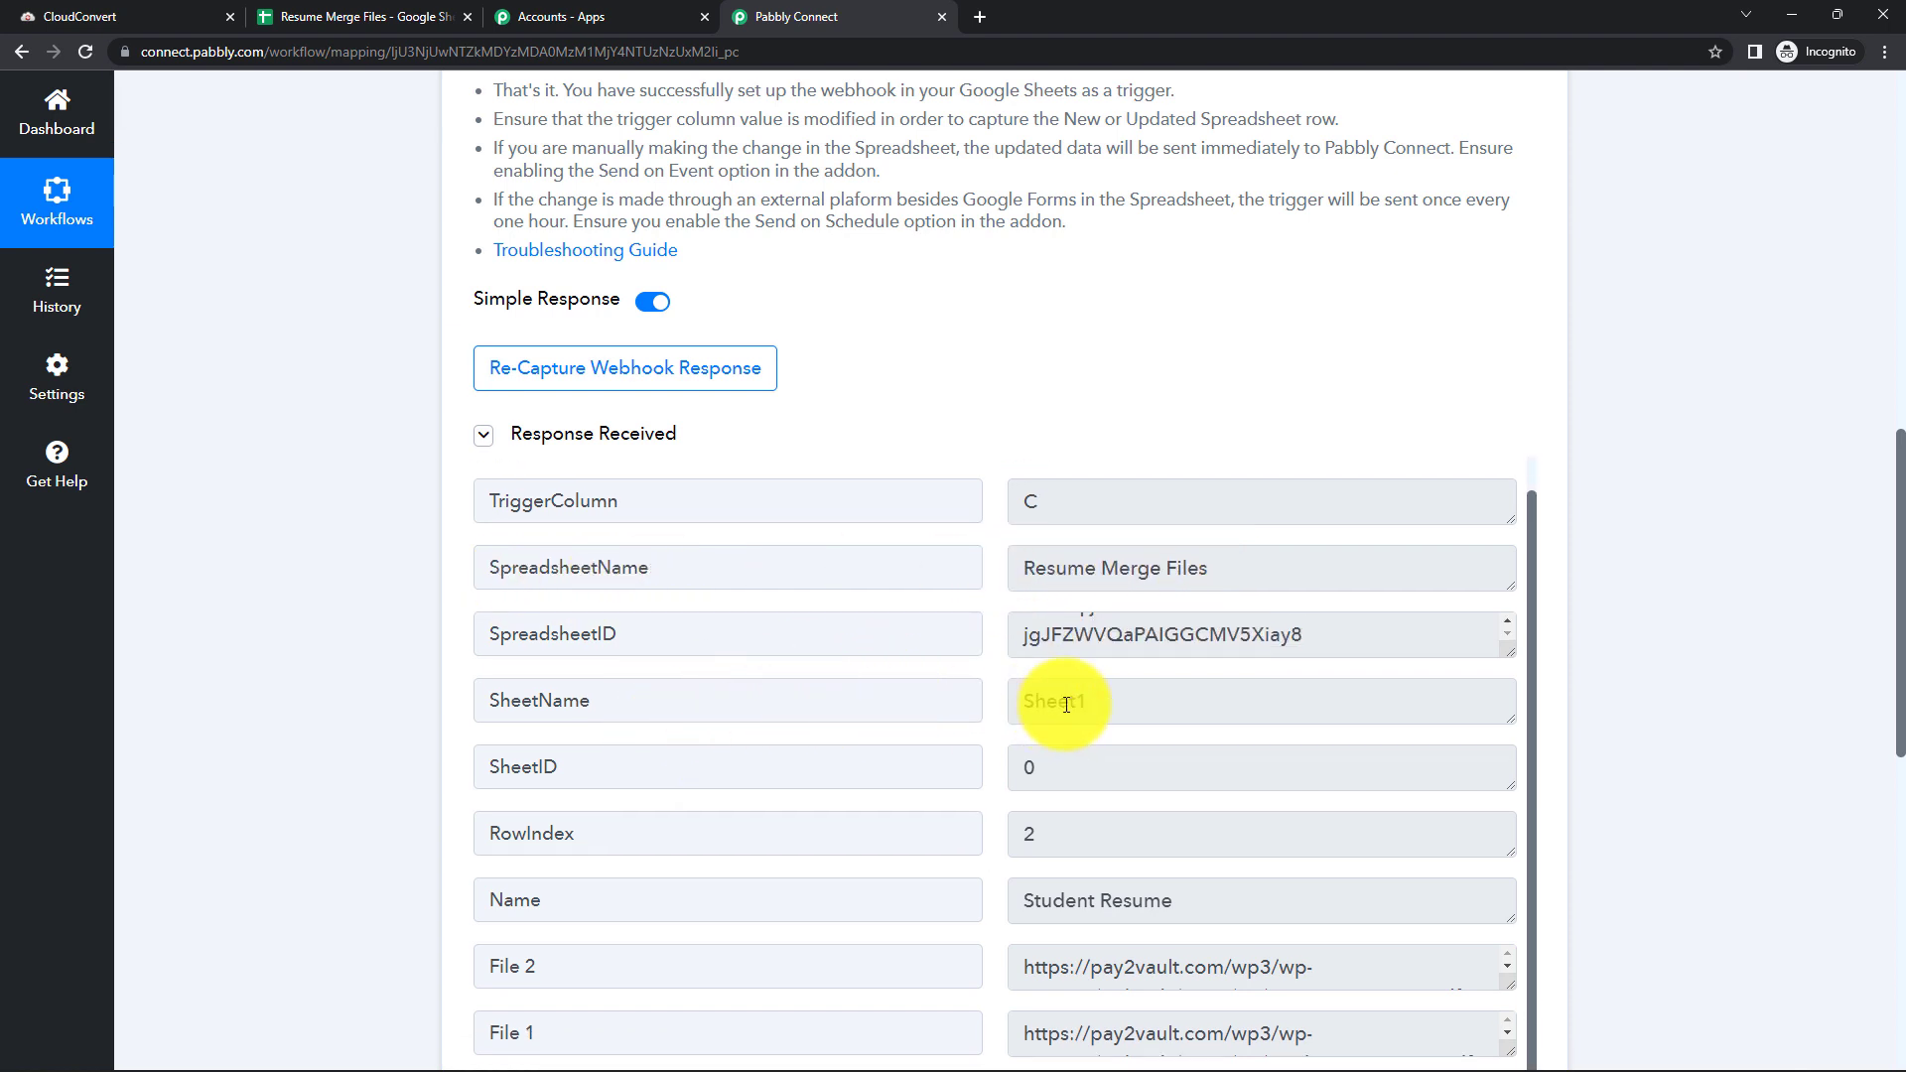
pyautogui.scroll(-1, 808, 766)
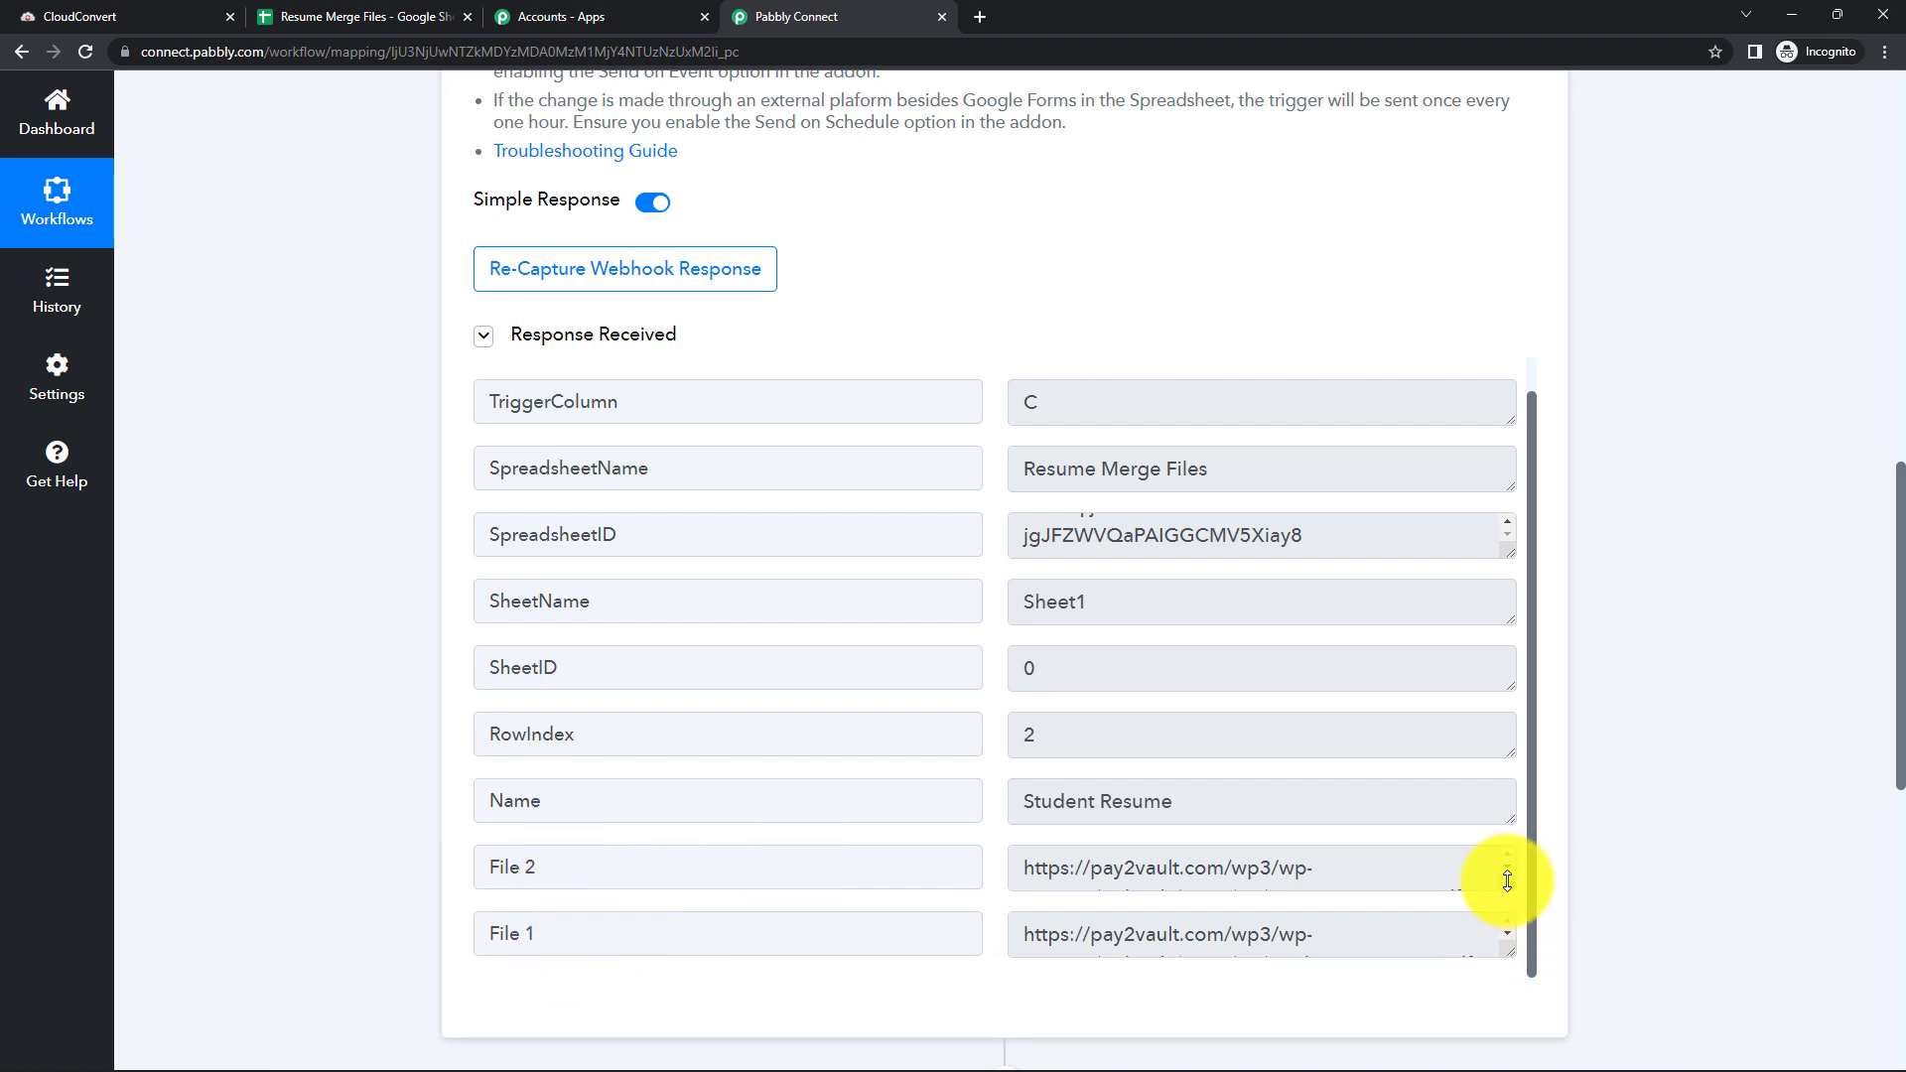
pyautogui.moveTo(1509, 886); pyautogui.dragTo(1510, 923)
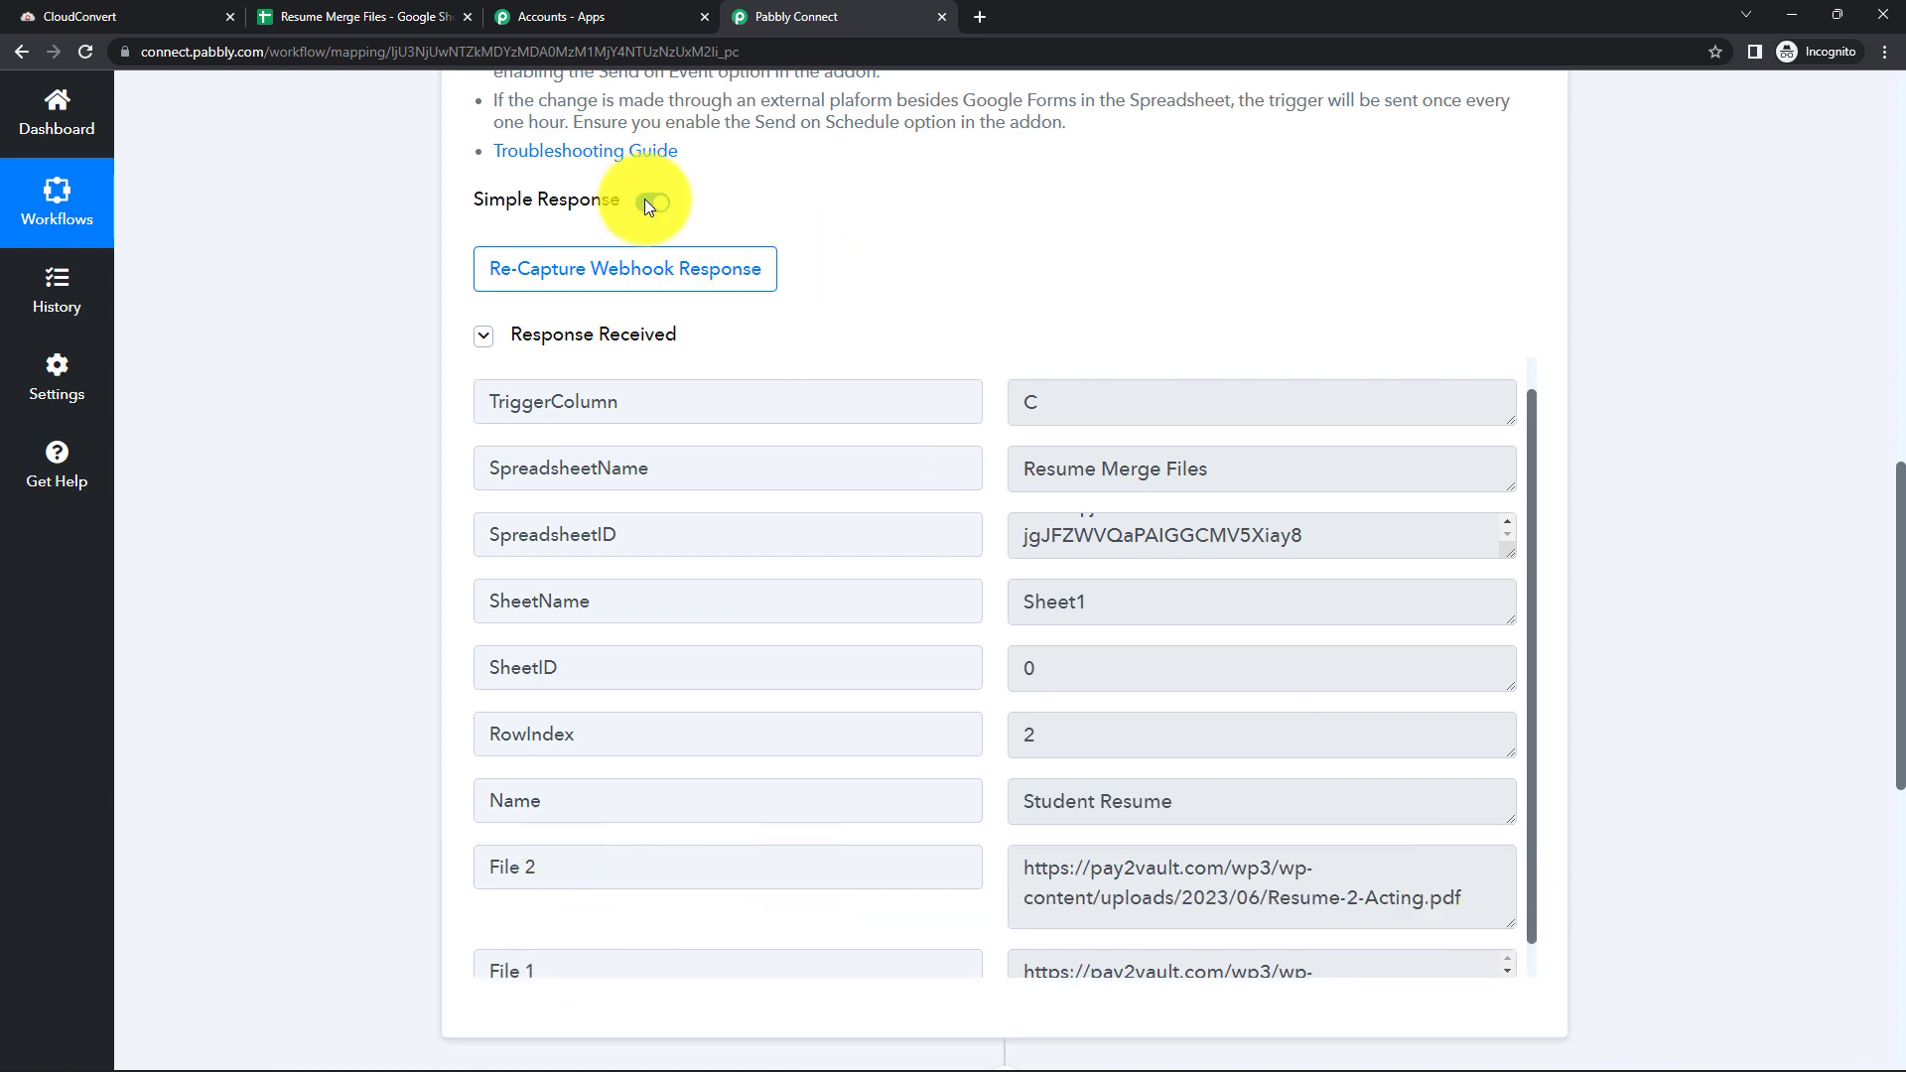
# Switch to the Resume Merge Files spreadsheet, submit the add-on's Initial Setup again and close it
pyautogui.click(336, 15)
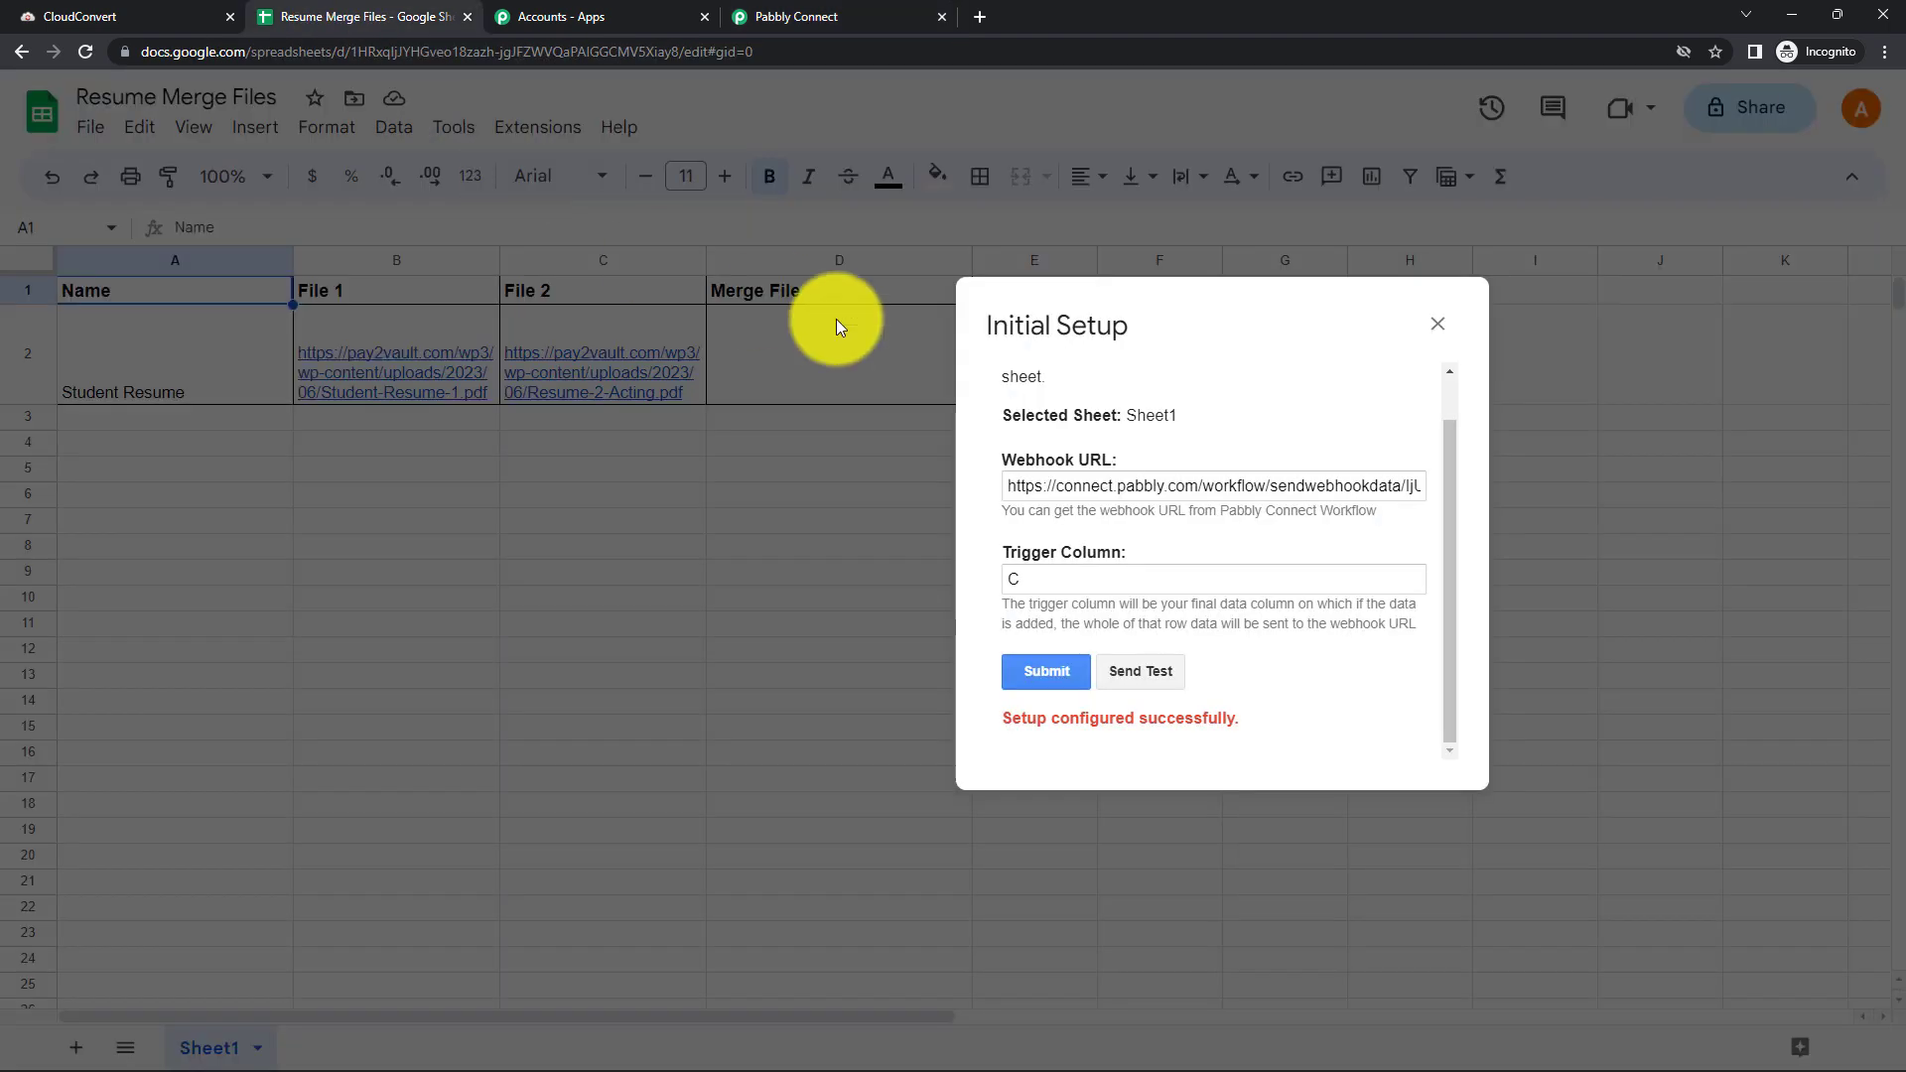
pyautogui.click(1052, 672)
pyautogui.click(1437, 325)
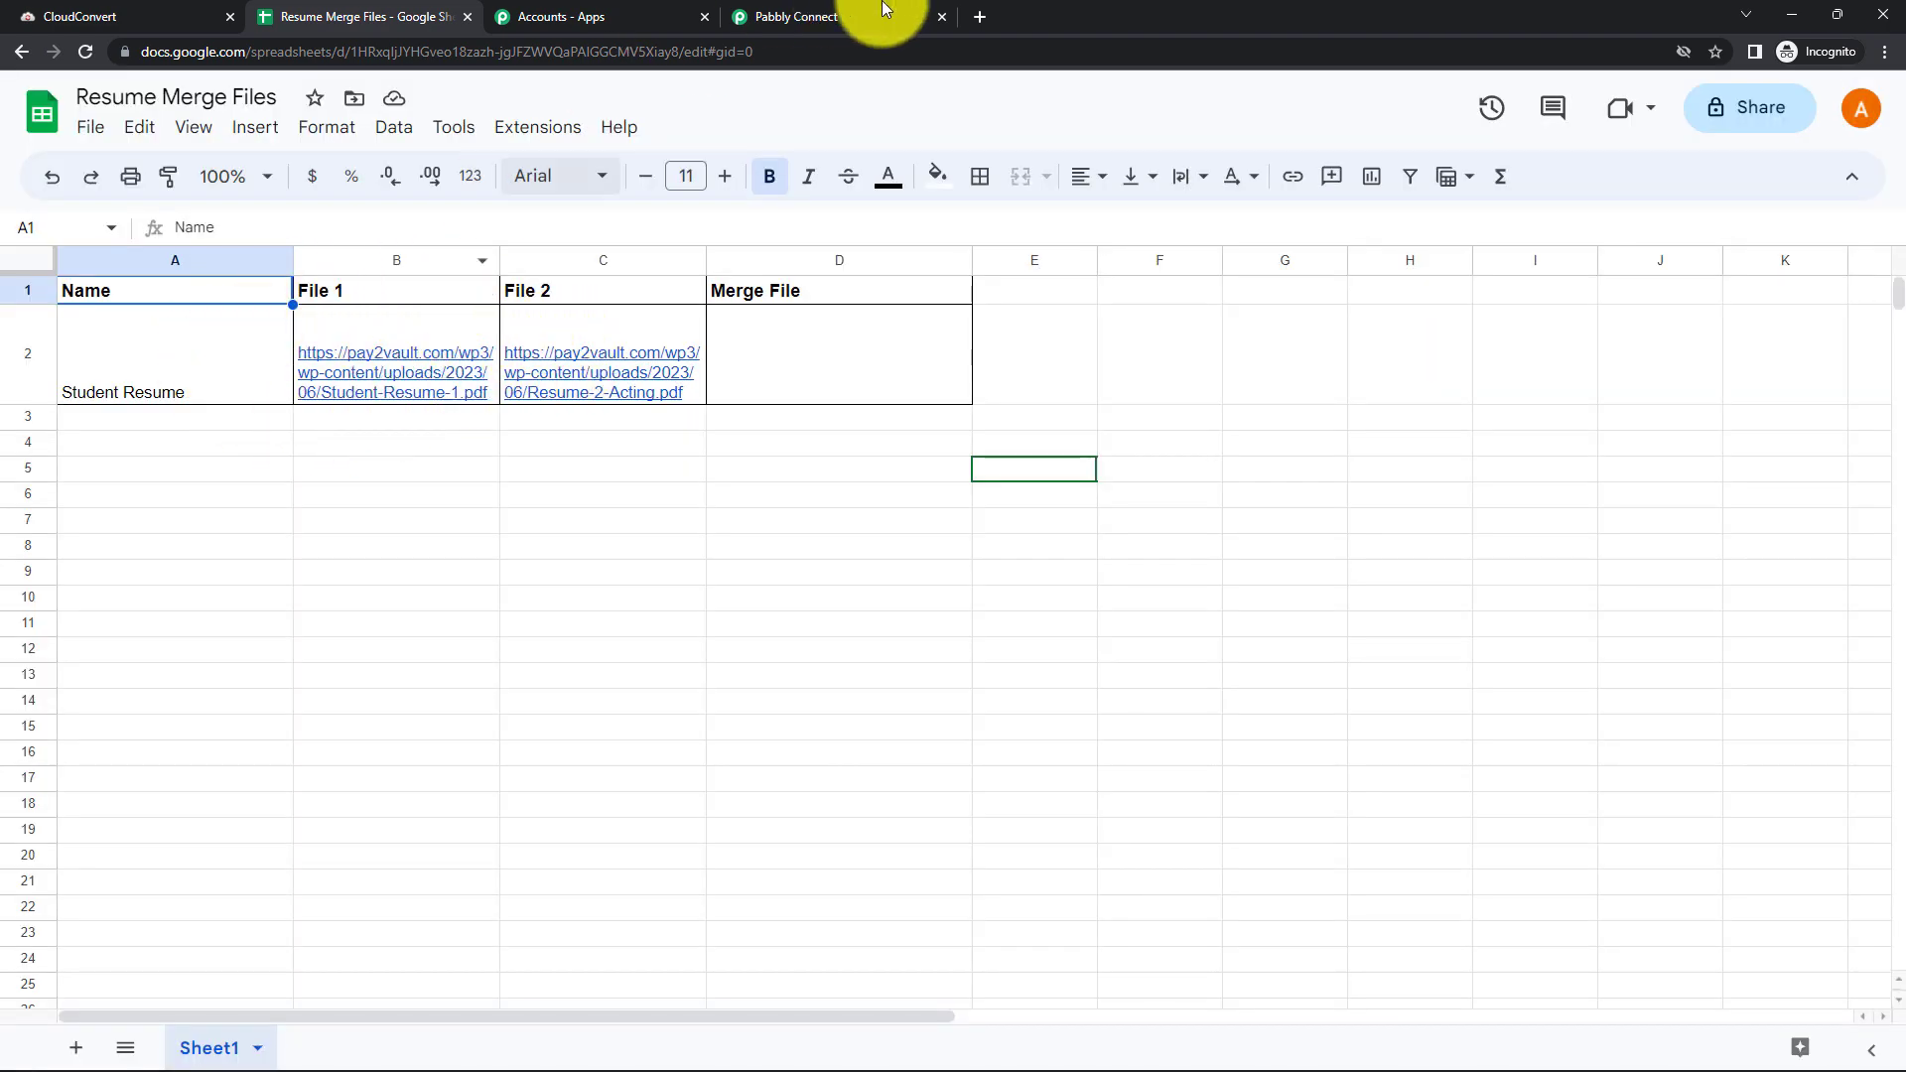
# Return to the Pabbly Connect workflow and check the File 2 URL by opening it in a temporary browser tab
pyautogui.click(838, 14)
pyautogui.scroll(-1, 1439, 914)
pyautogui.scroll(-1, 1439, 914)
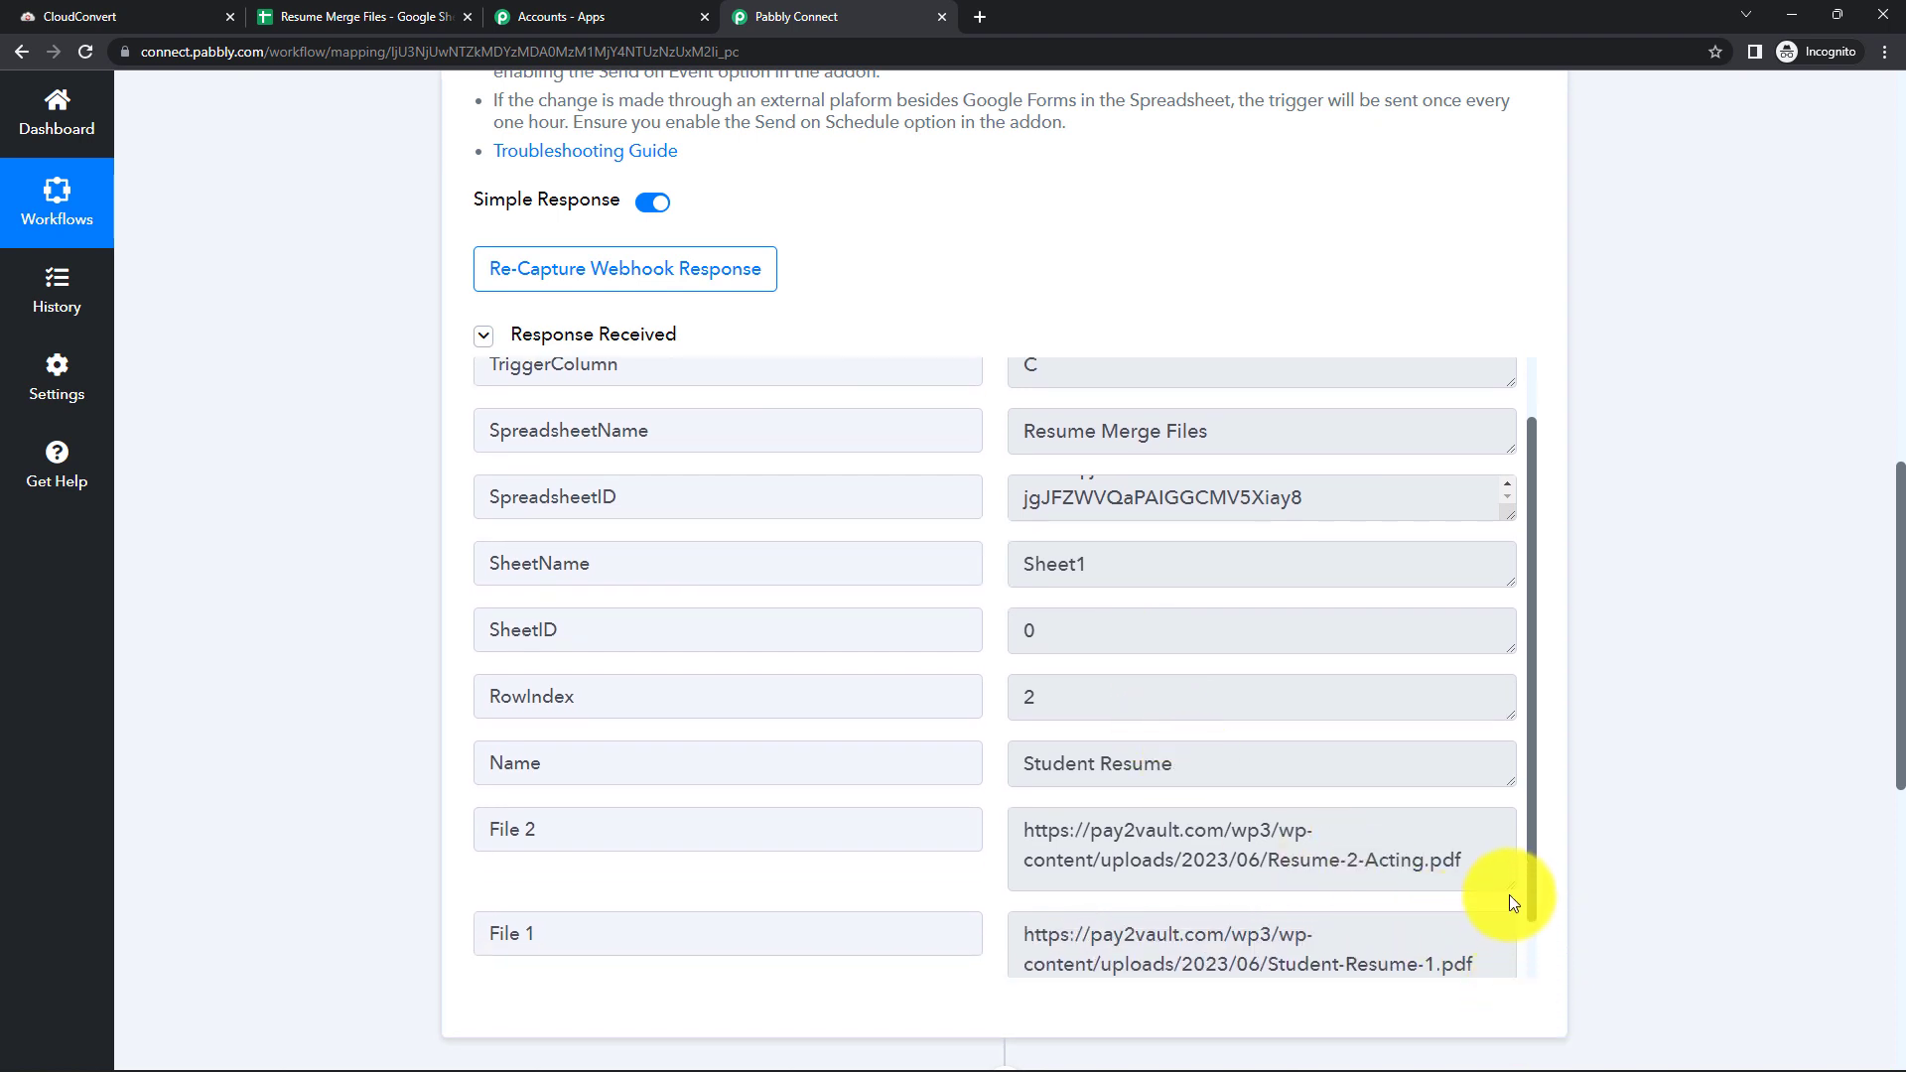
pyautogui.moveTo(1510, 899); pyautogui.dragTo(1509, 932)
pyautogui.moveTo(1461, 860); pyautogui.dragTo(1024, 832)
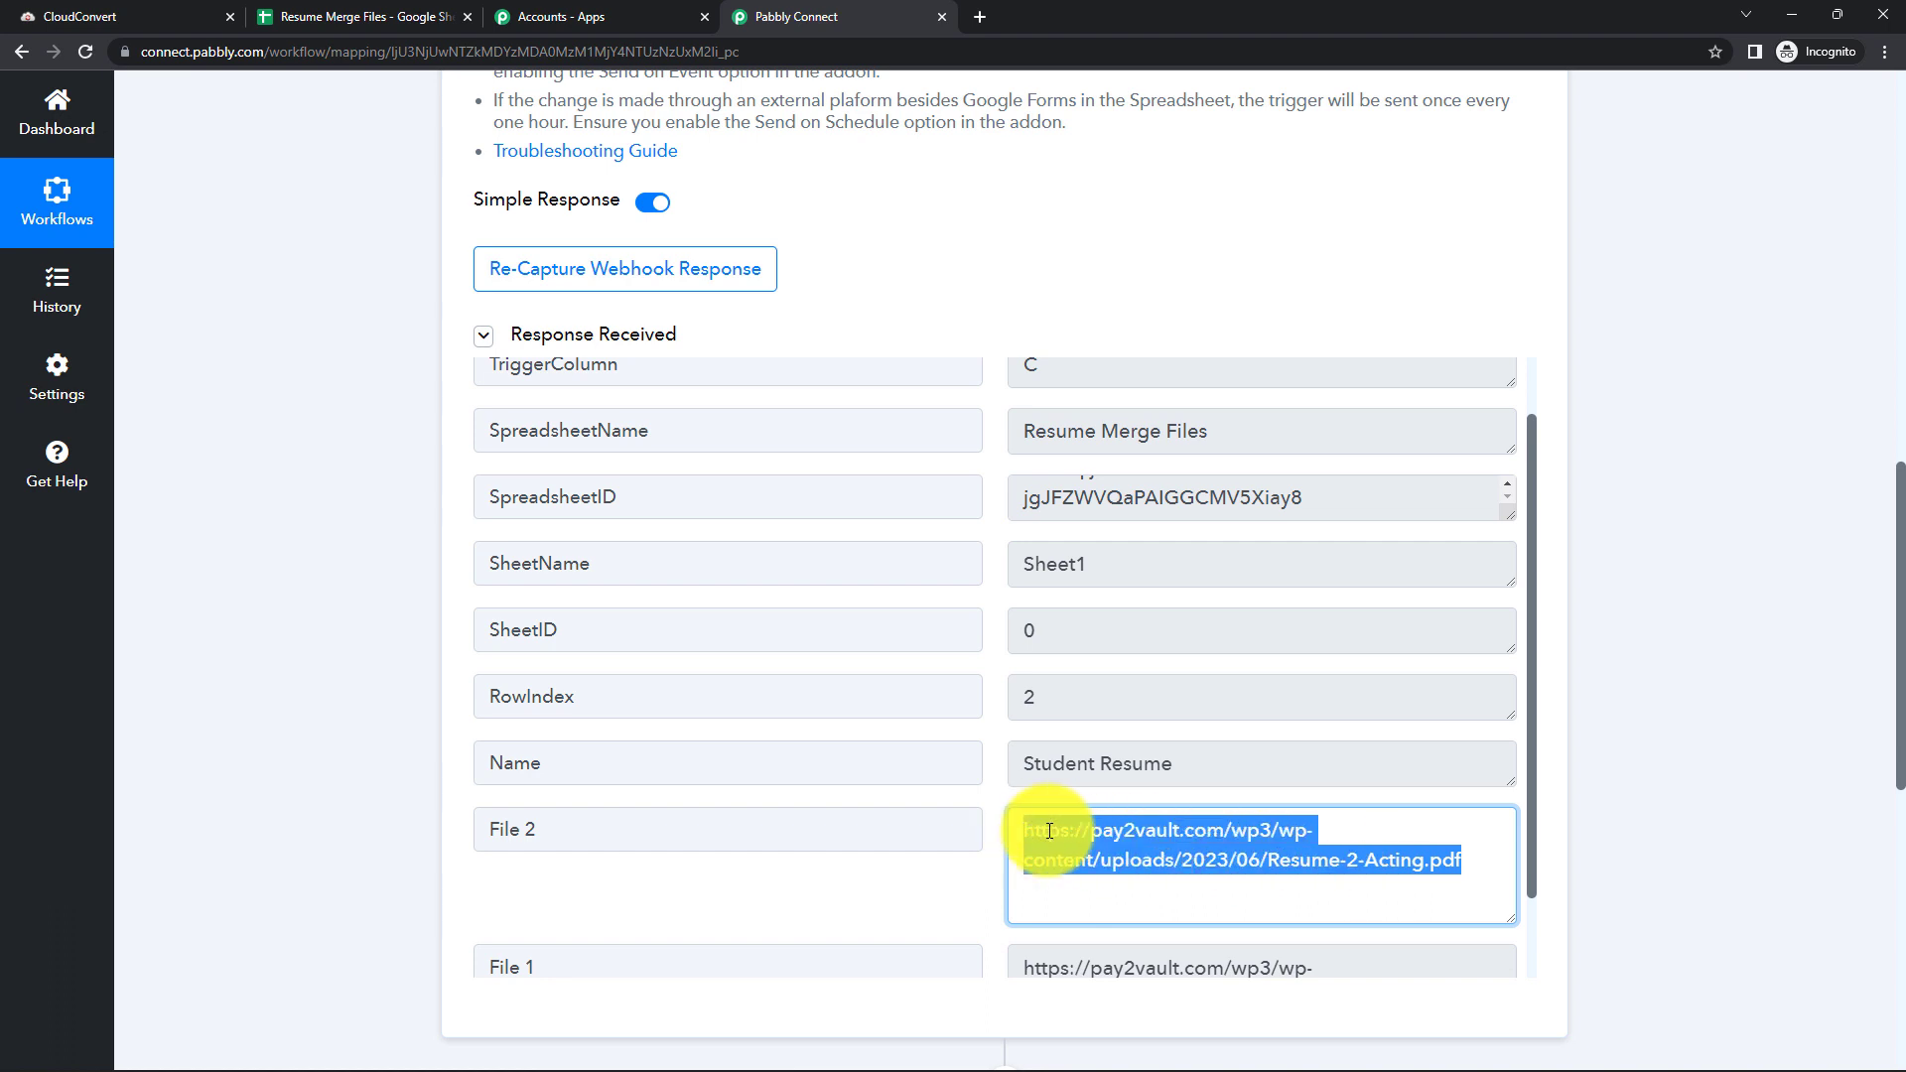
pyautogui.rightClick(1039, 830)
pyautogui.click(1087, 848)
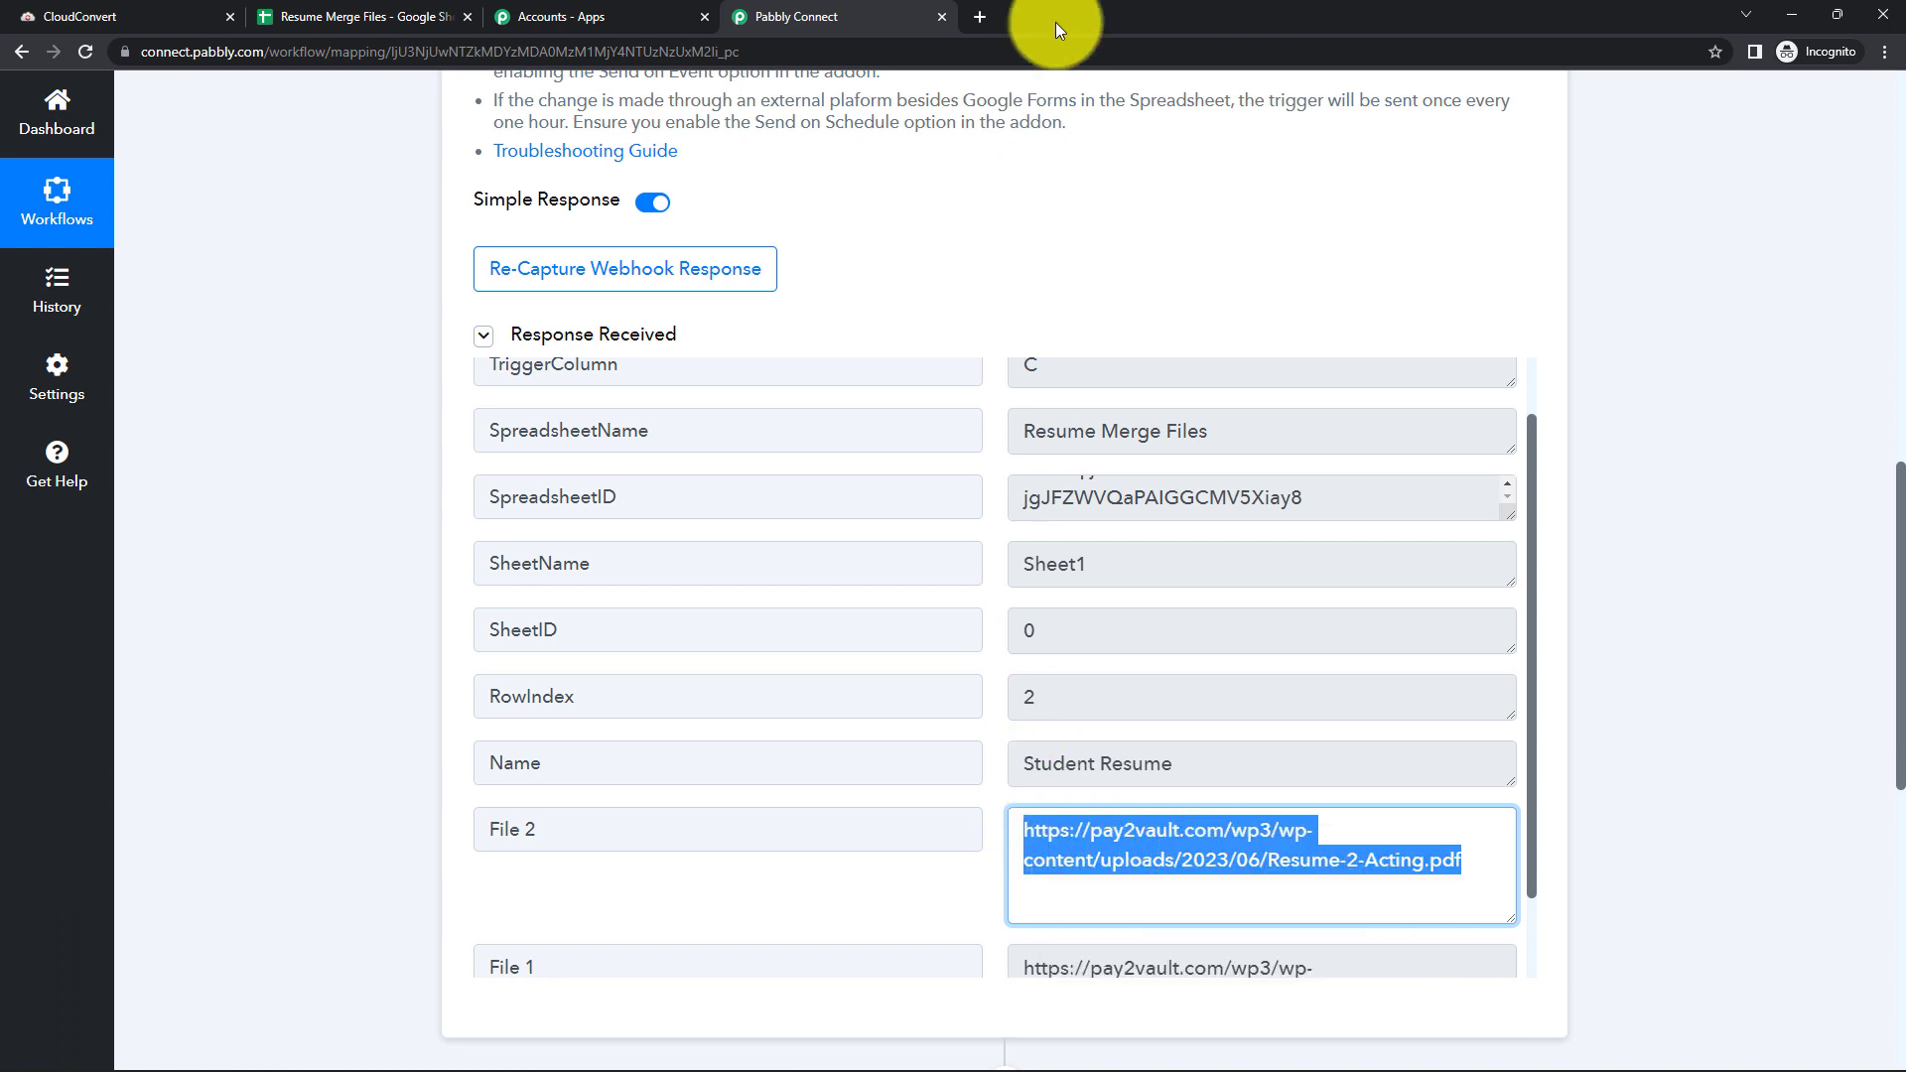
pyautogui.click(981, 20)
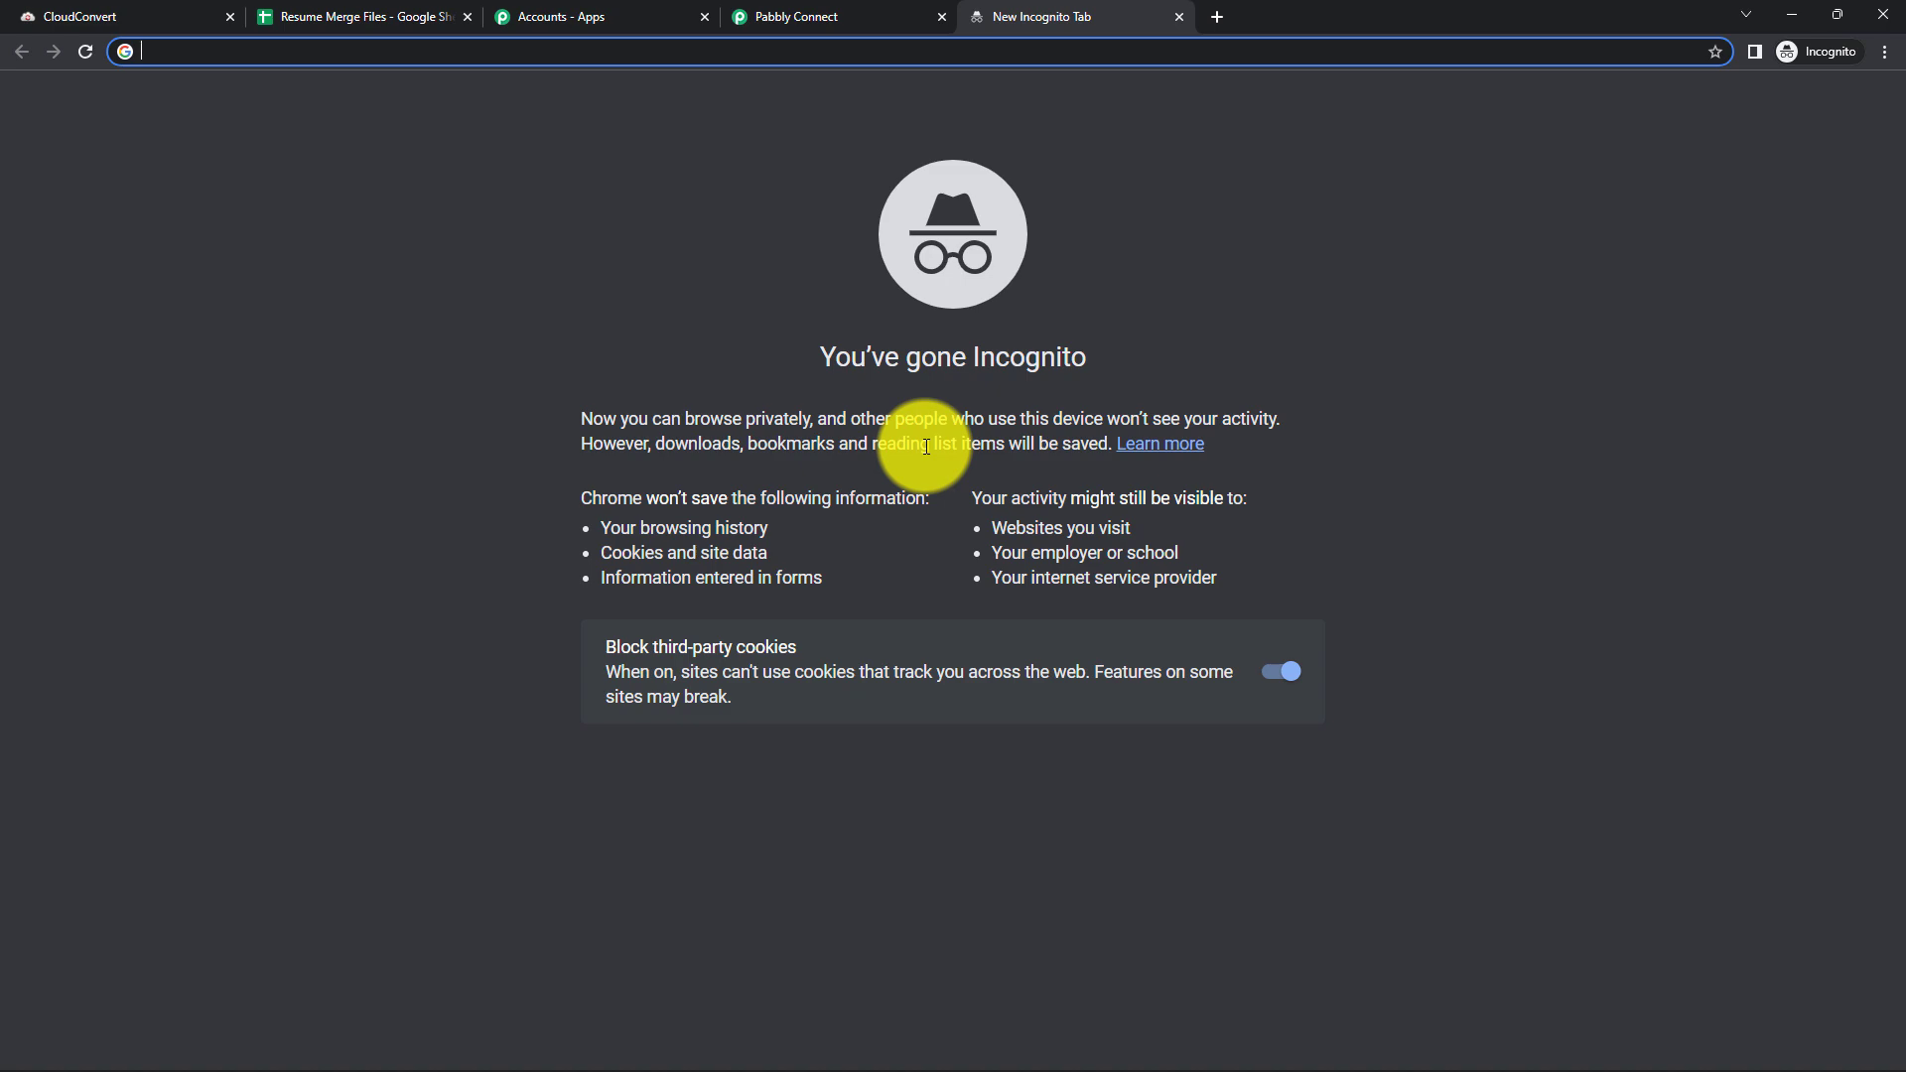
pyautogui.hotkey('ctrl', 'v')
pyautogui.press('Return')
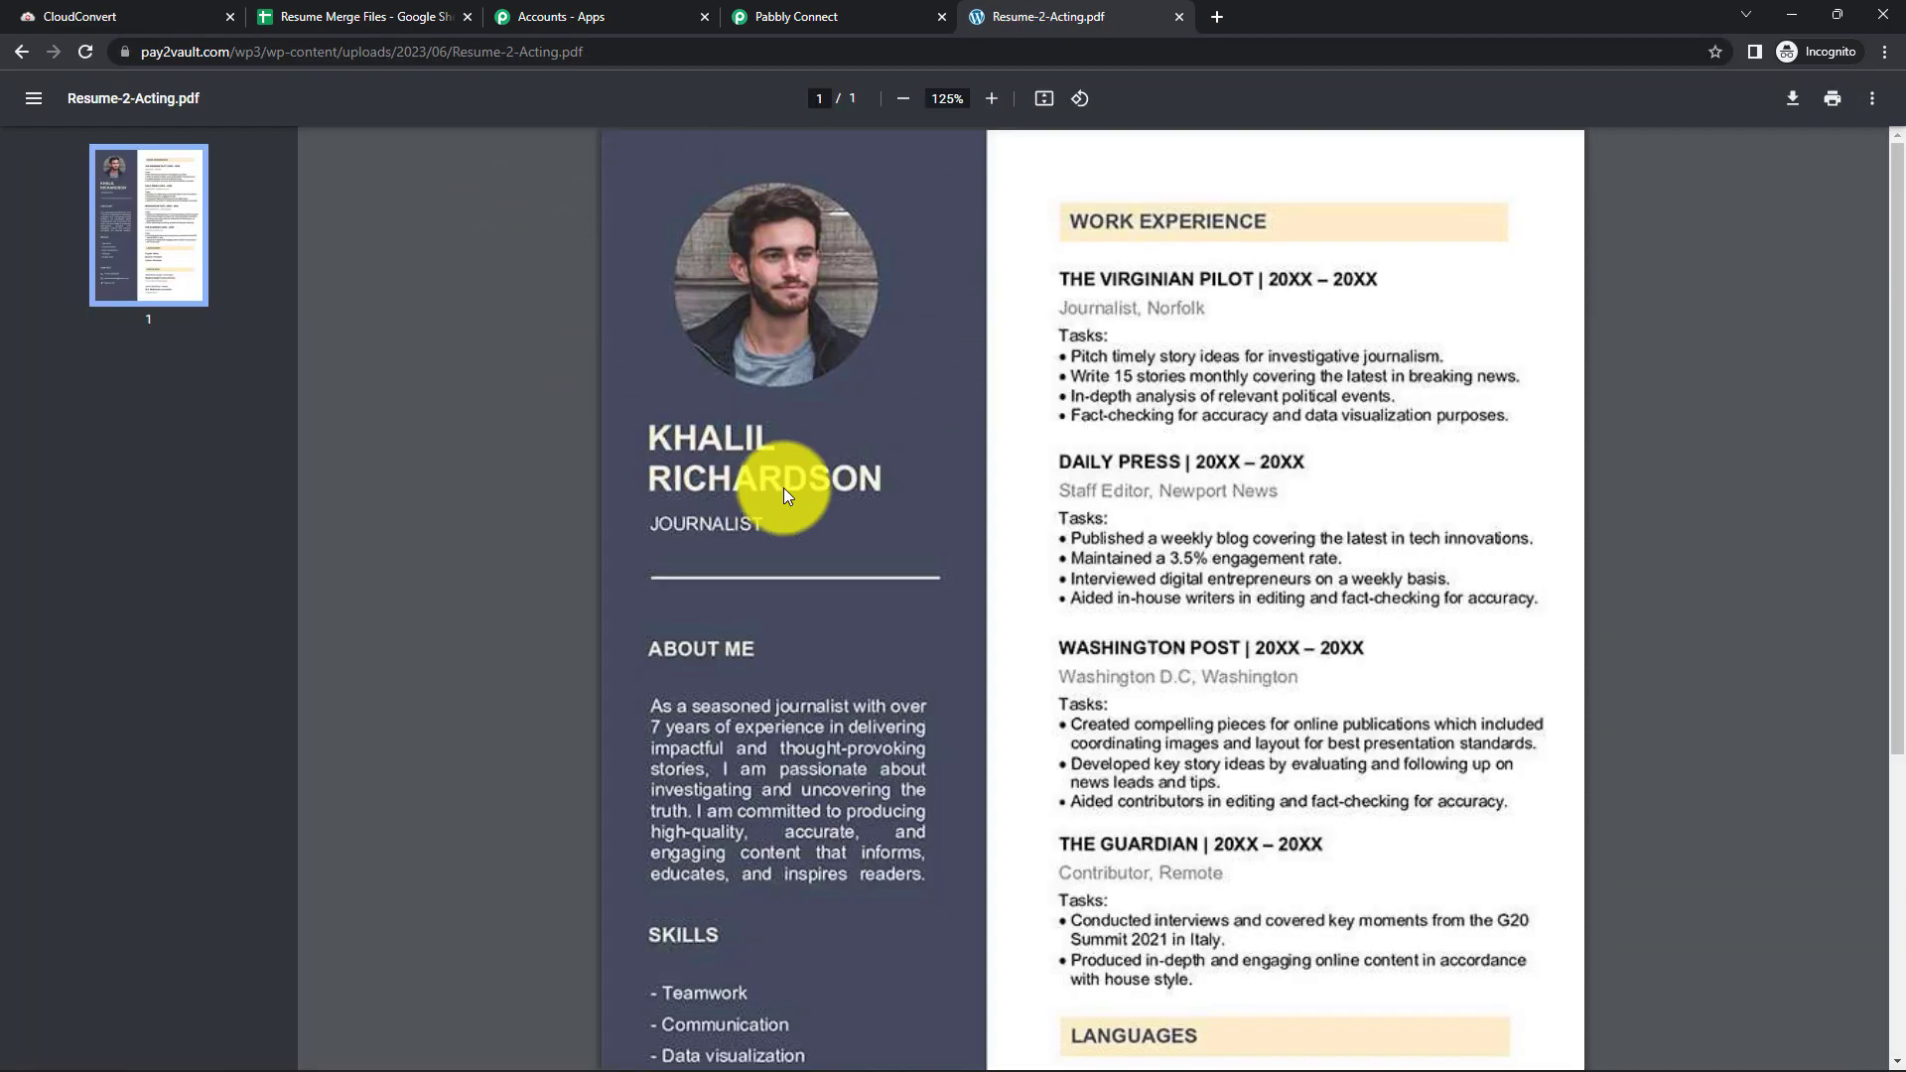
pyautogui.click(1177, 17)
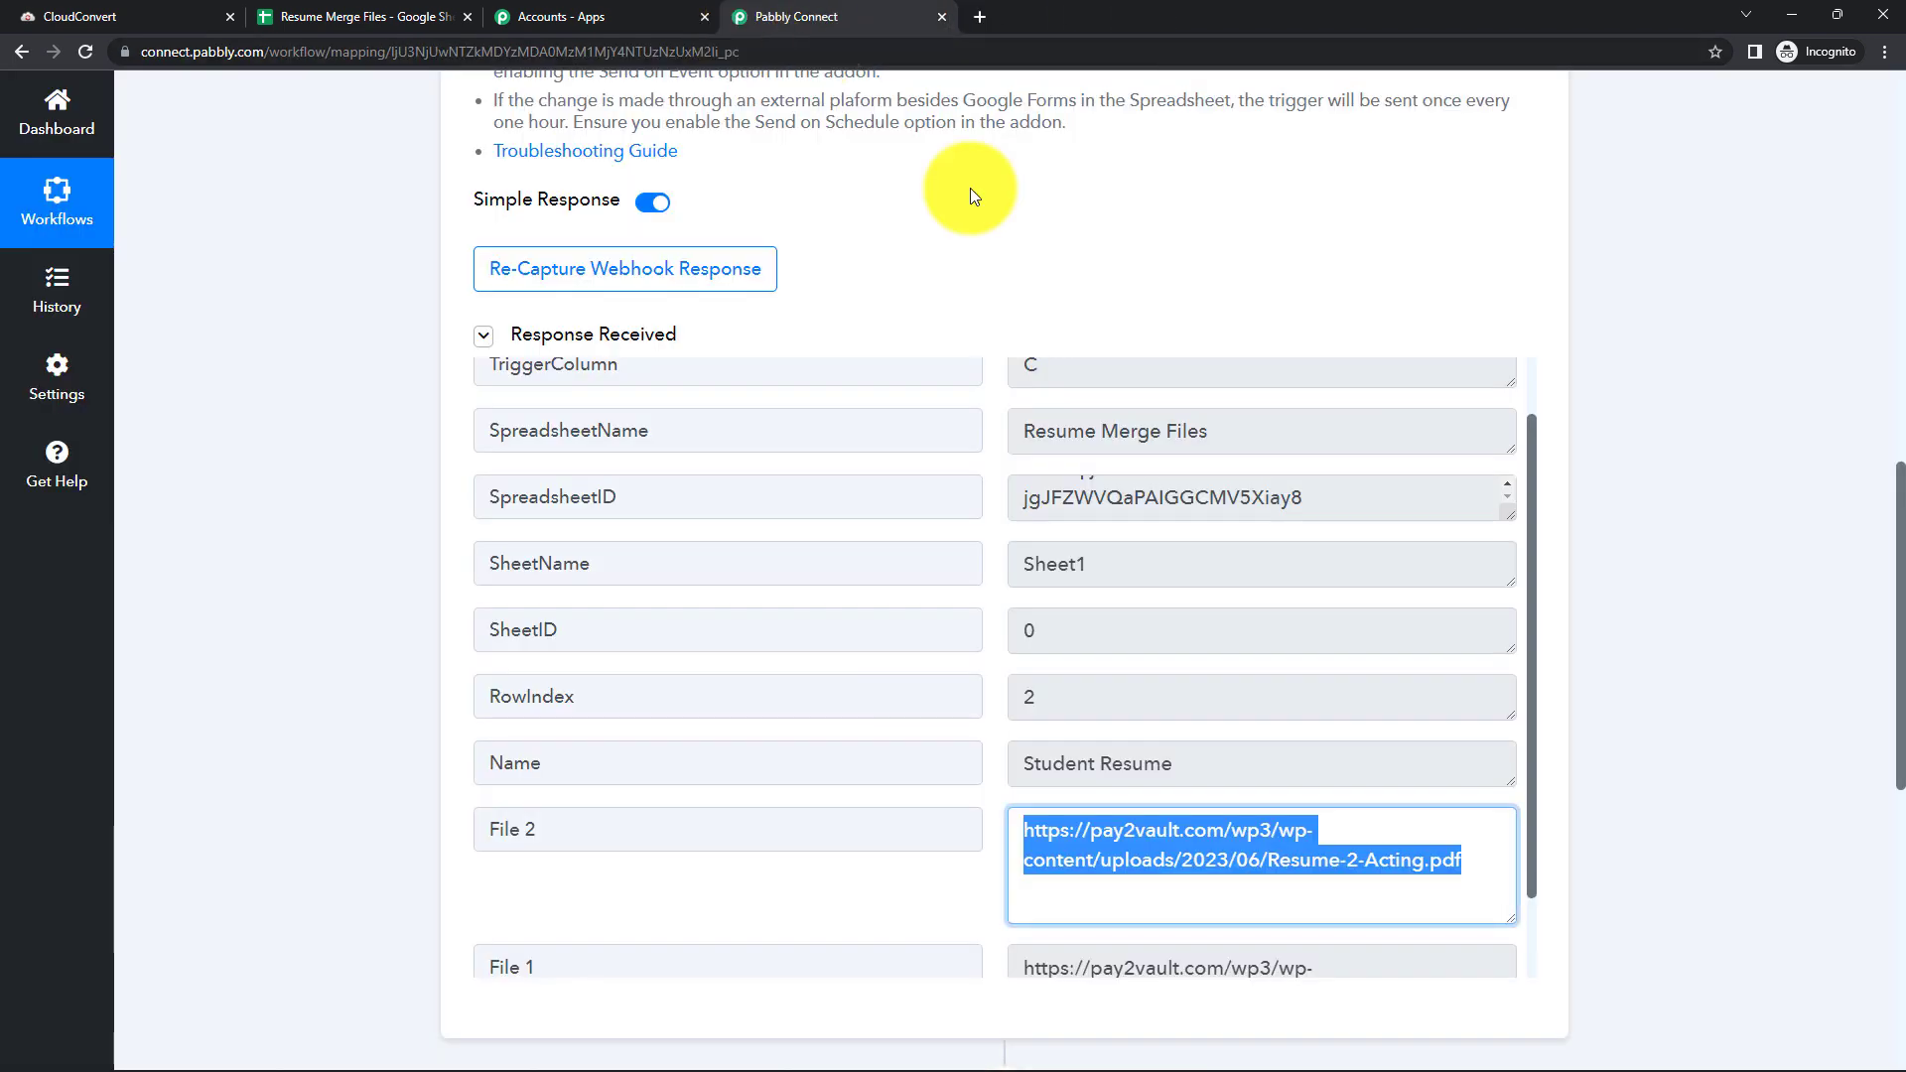
# Check the File 1 URL from the trigger response by opening it in a temporary browser tab
pyautogui.scroll(-1, 1160, 962)
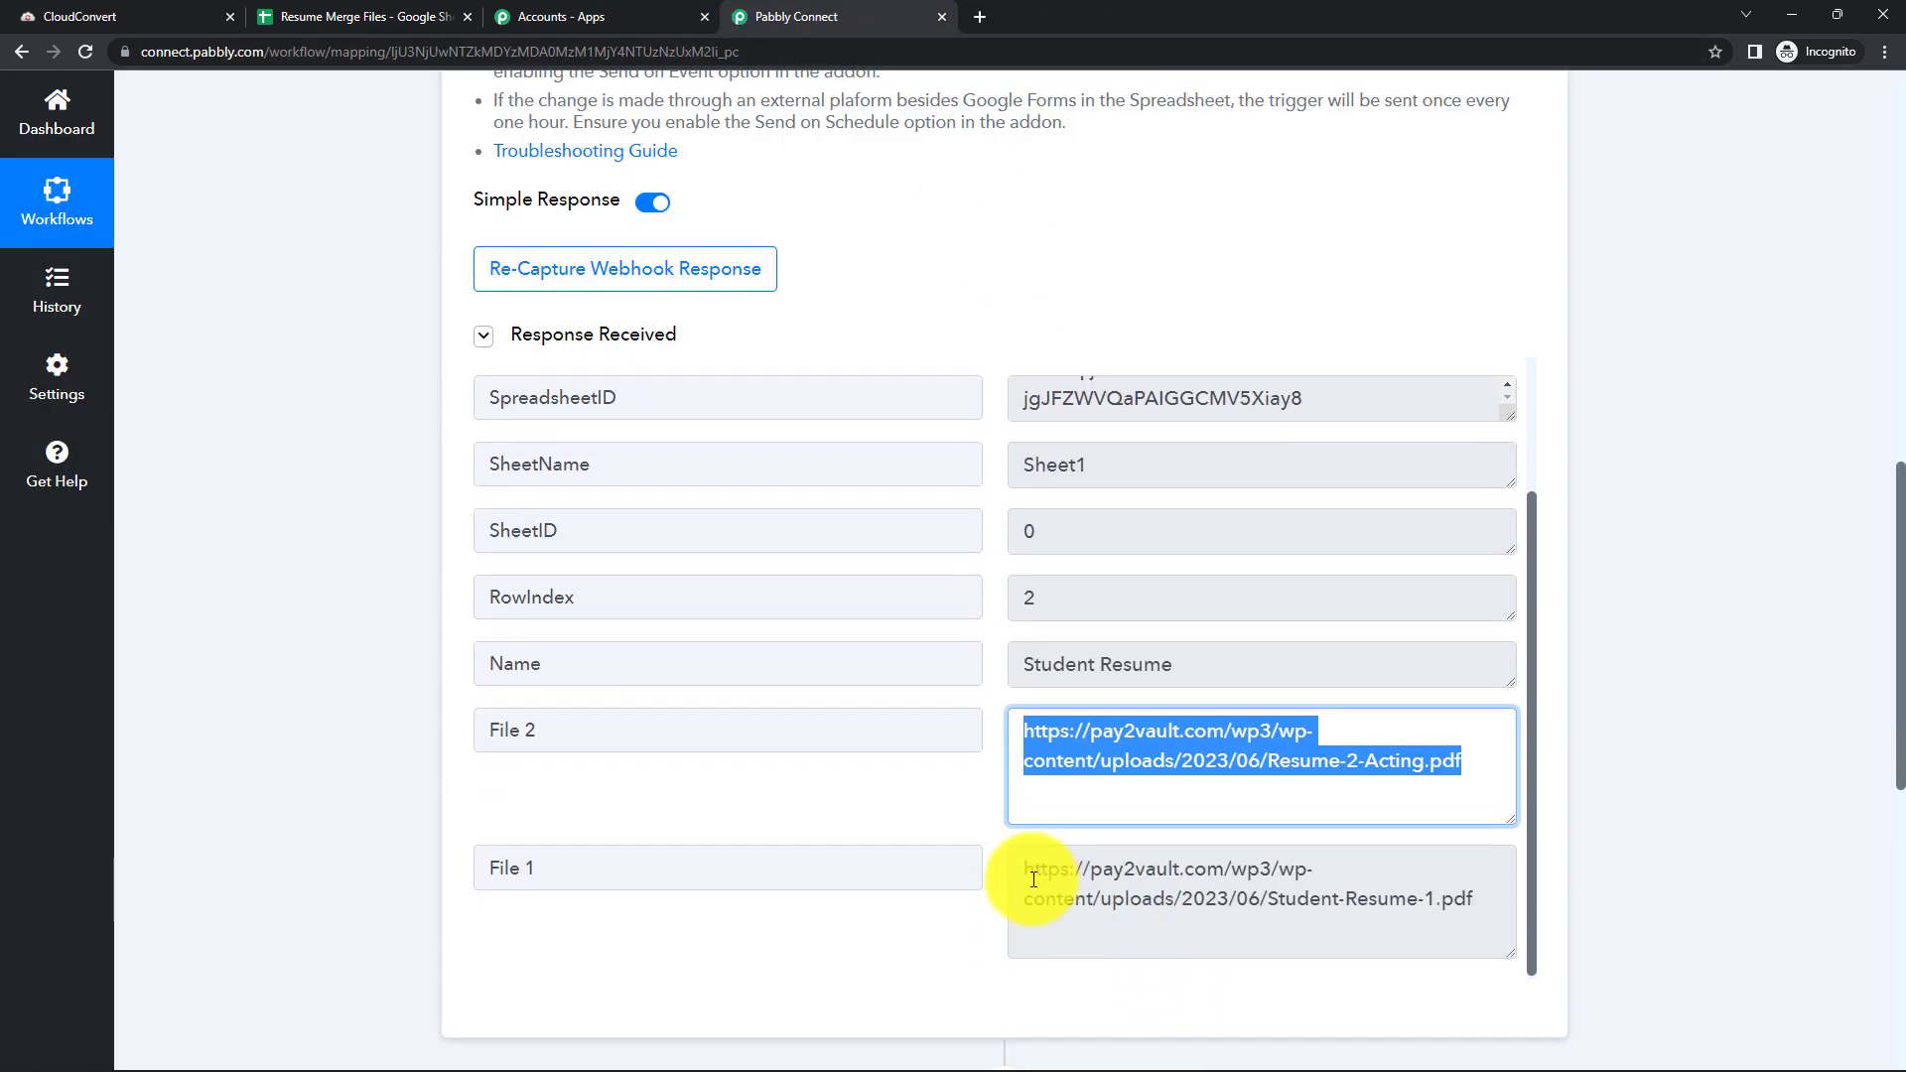
pyautogui.moveTo(1016, 870); pyautogui.dragTo(1481, 922)
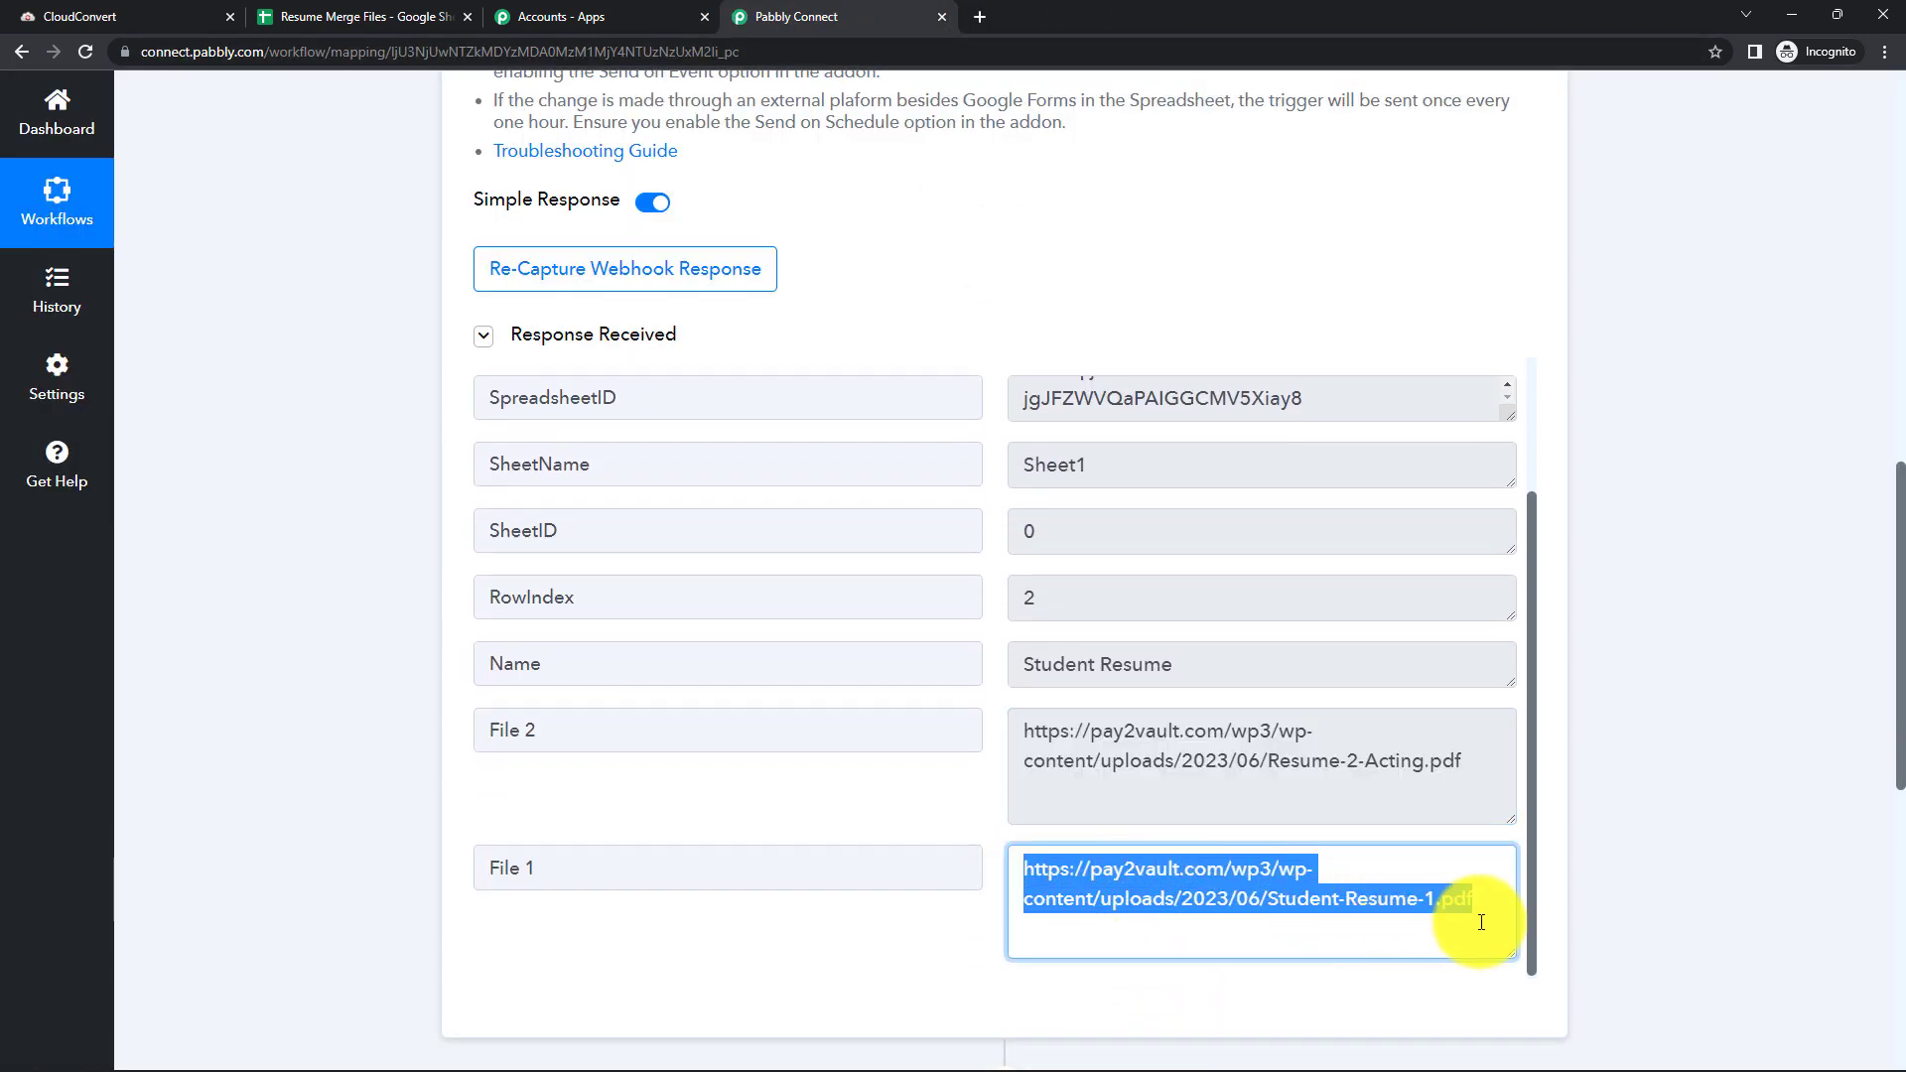
pyautogui.hotkey('ctrl', 'c')
pyautogui.click(978, 16)
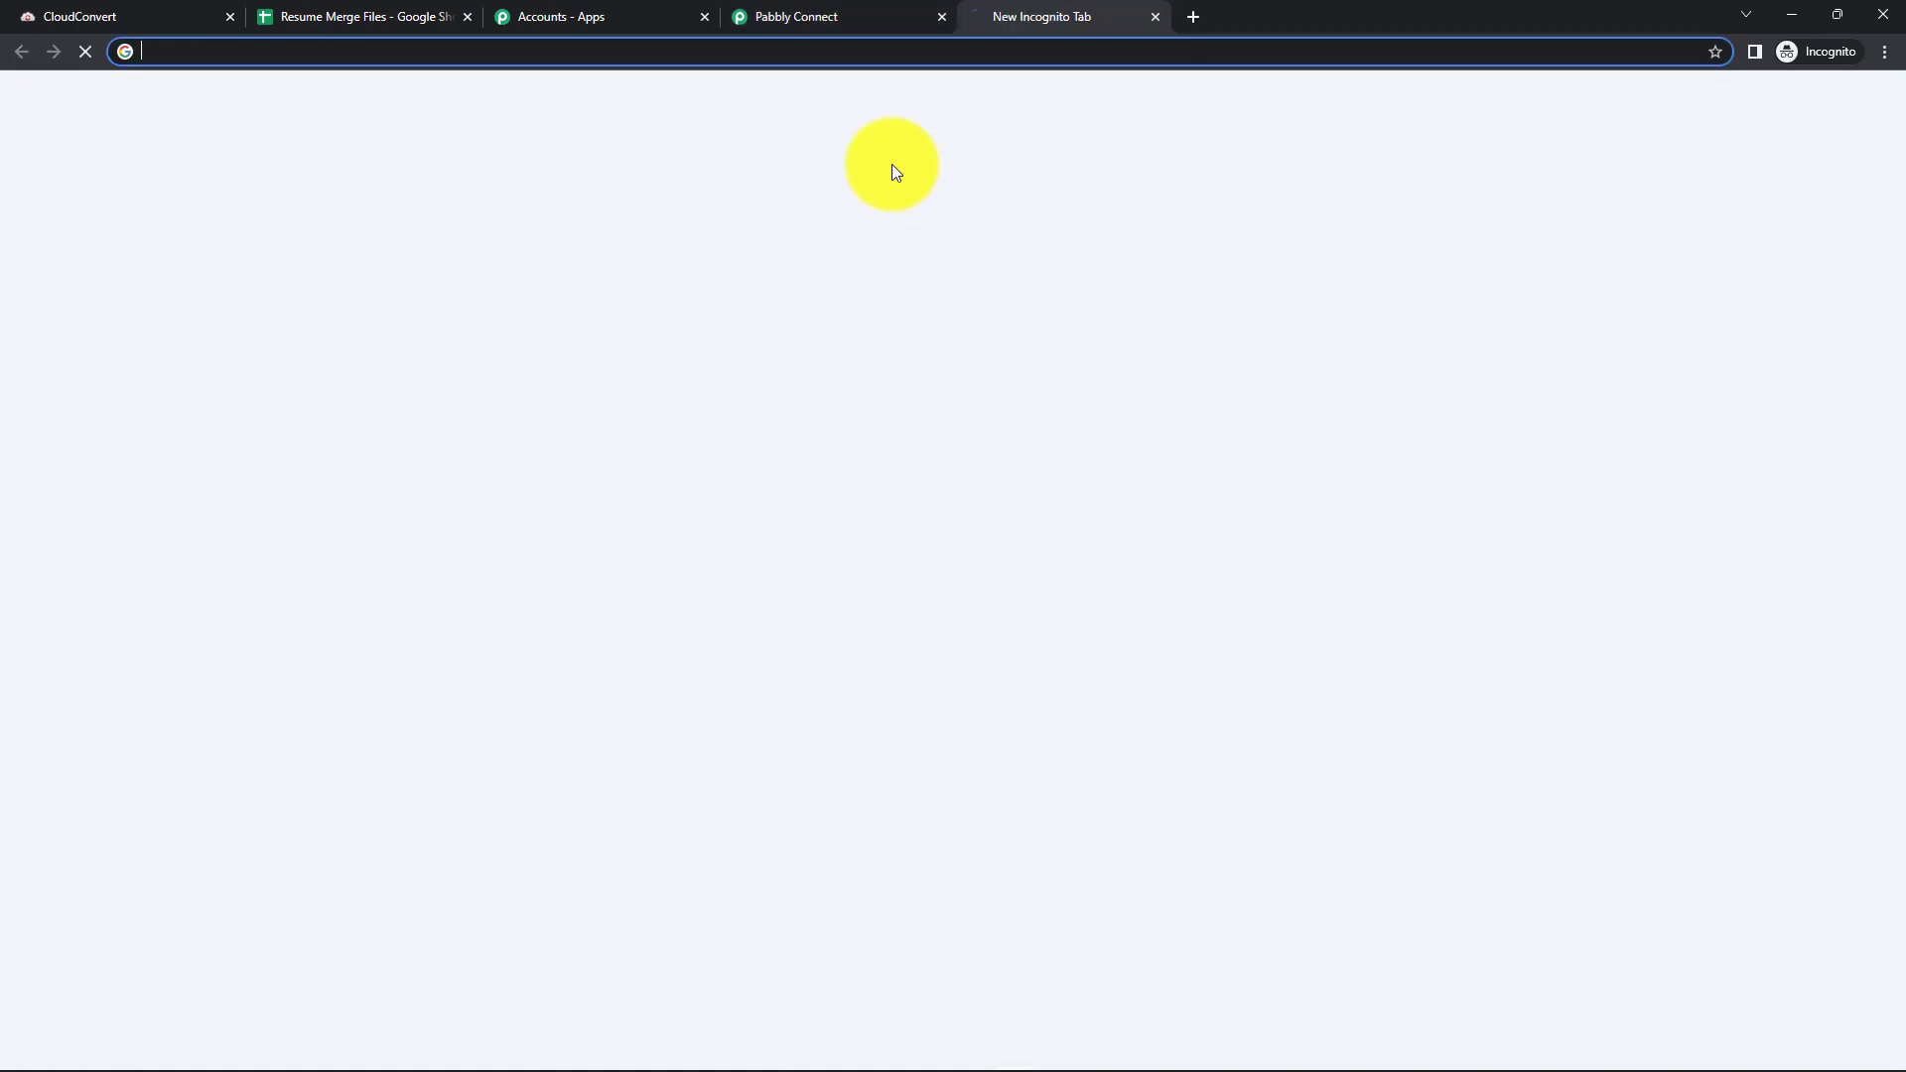
pyautogui.hotkey('ctrl', 'v')
pyautogui.press('Return')
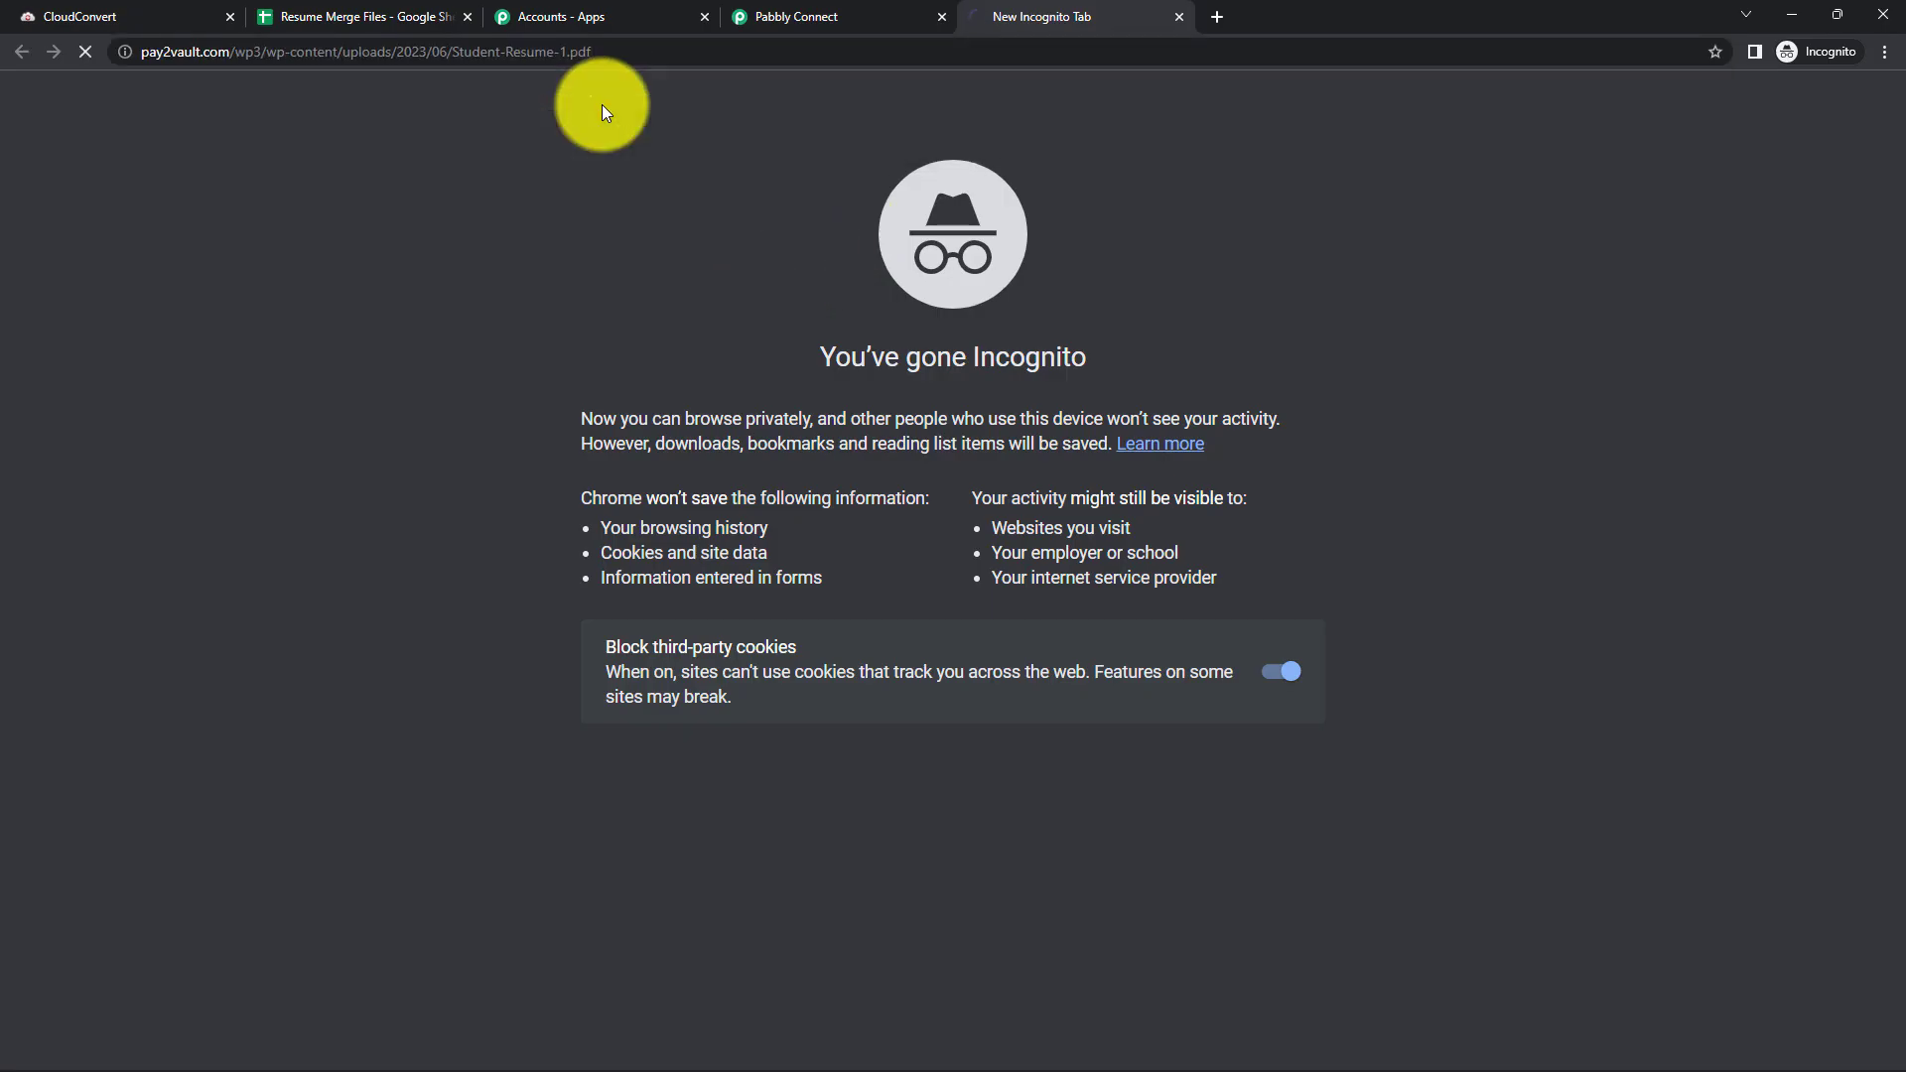
pyautogui.click(1180, 18)
# Add an action step after the trigger using CloudConvert with the action event Merge Files to PDF
pyautogui.scroll(-2, 872, 590)
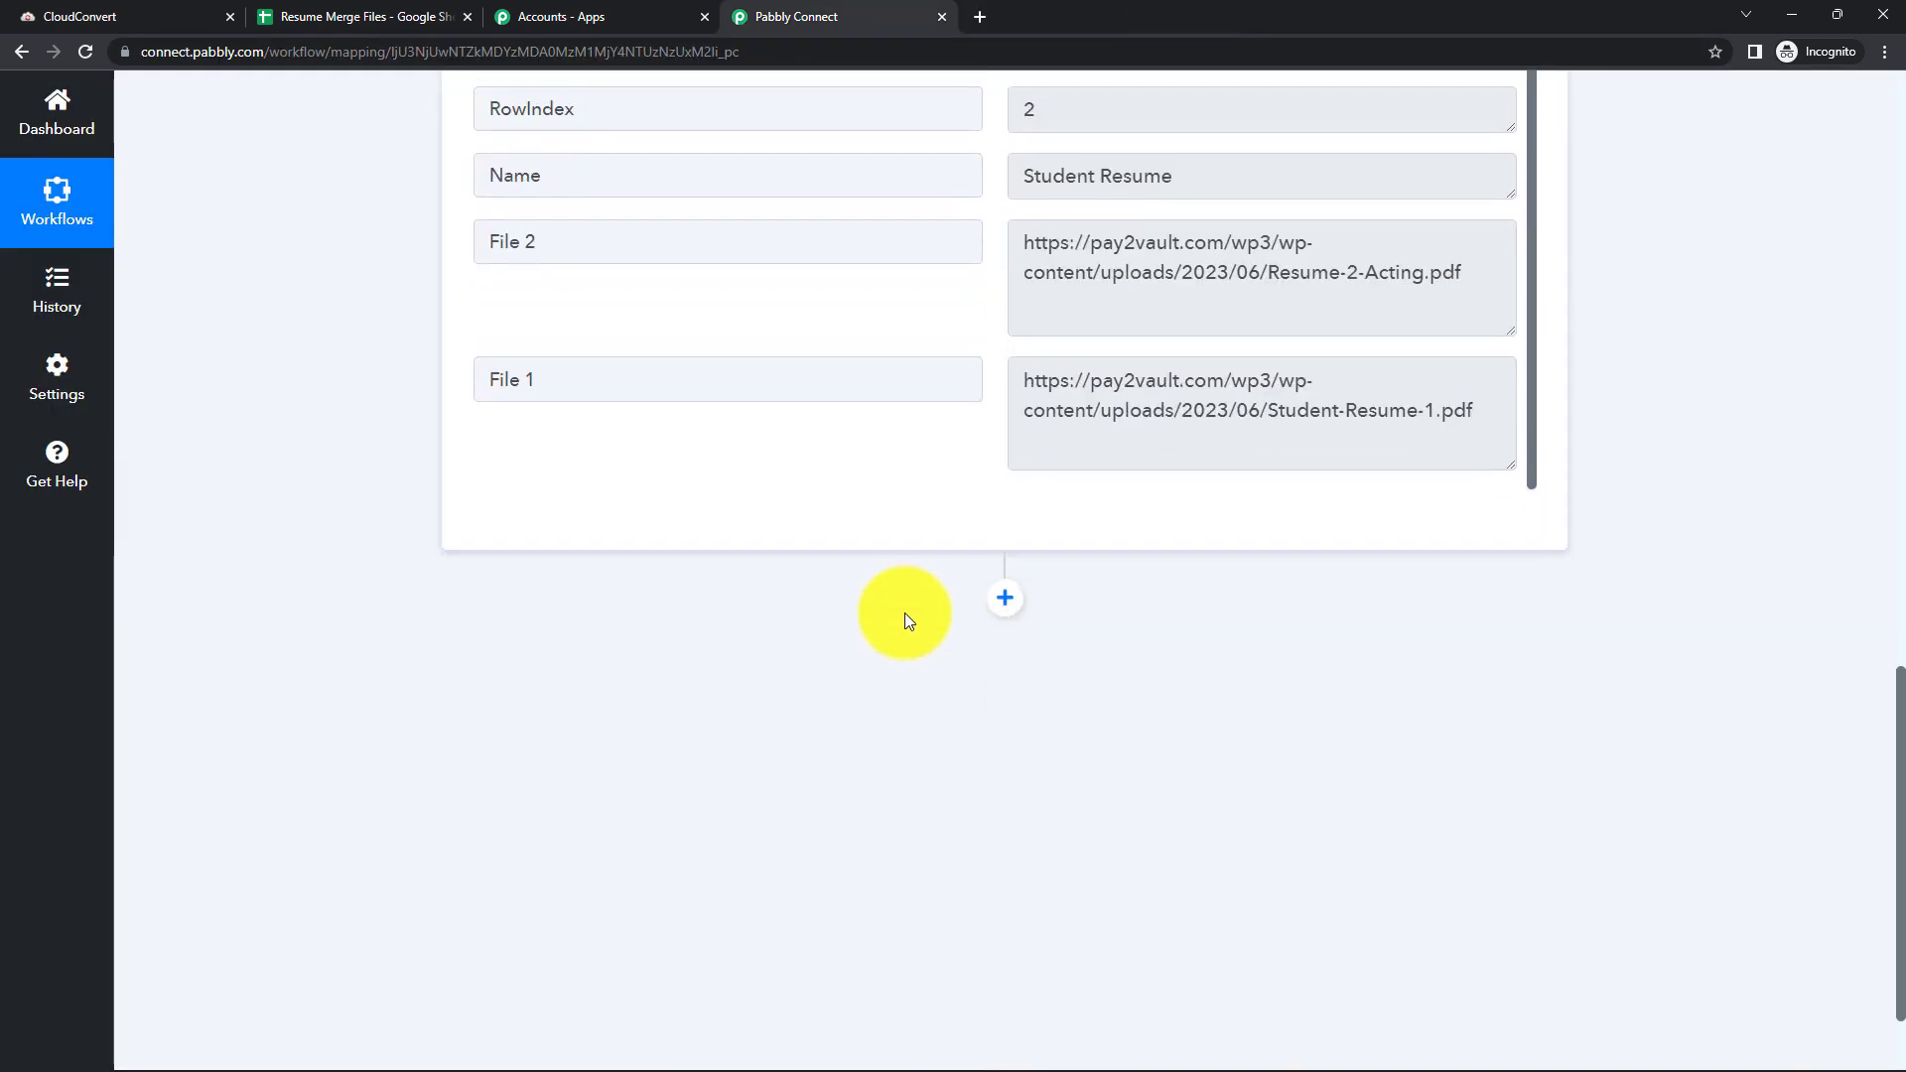
pyautogui.click(1005, 562)
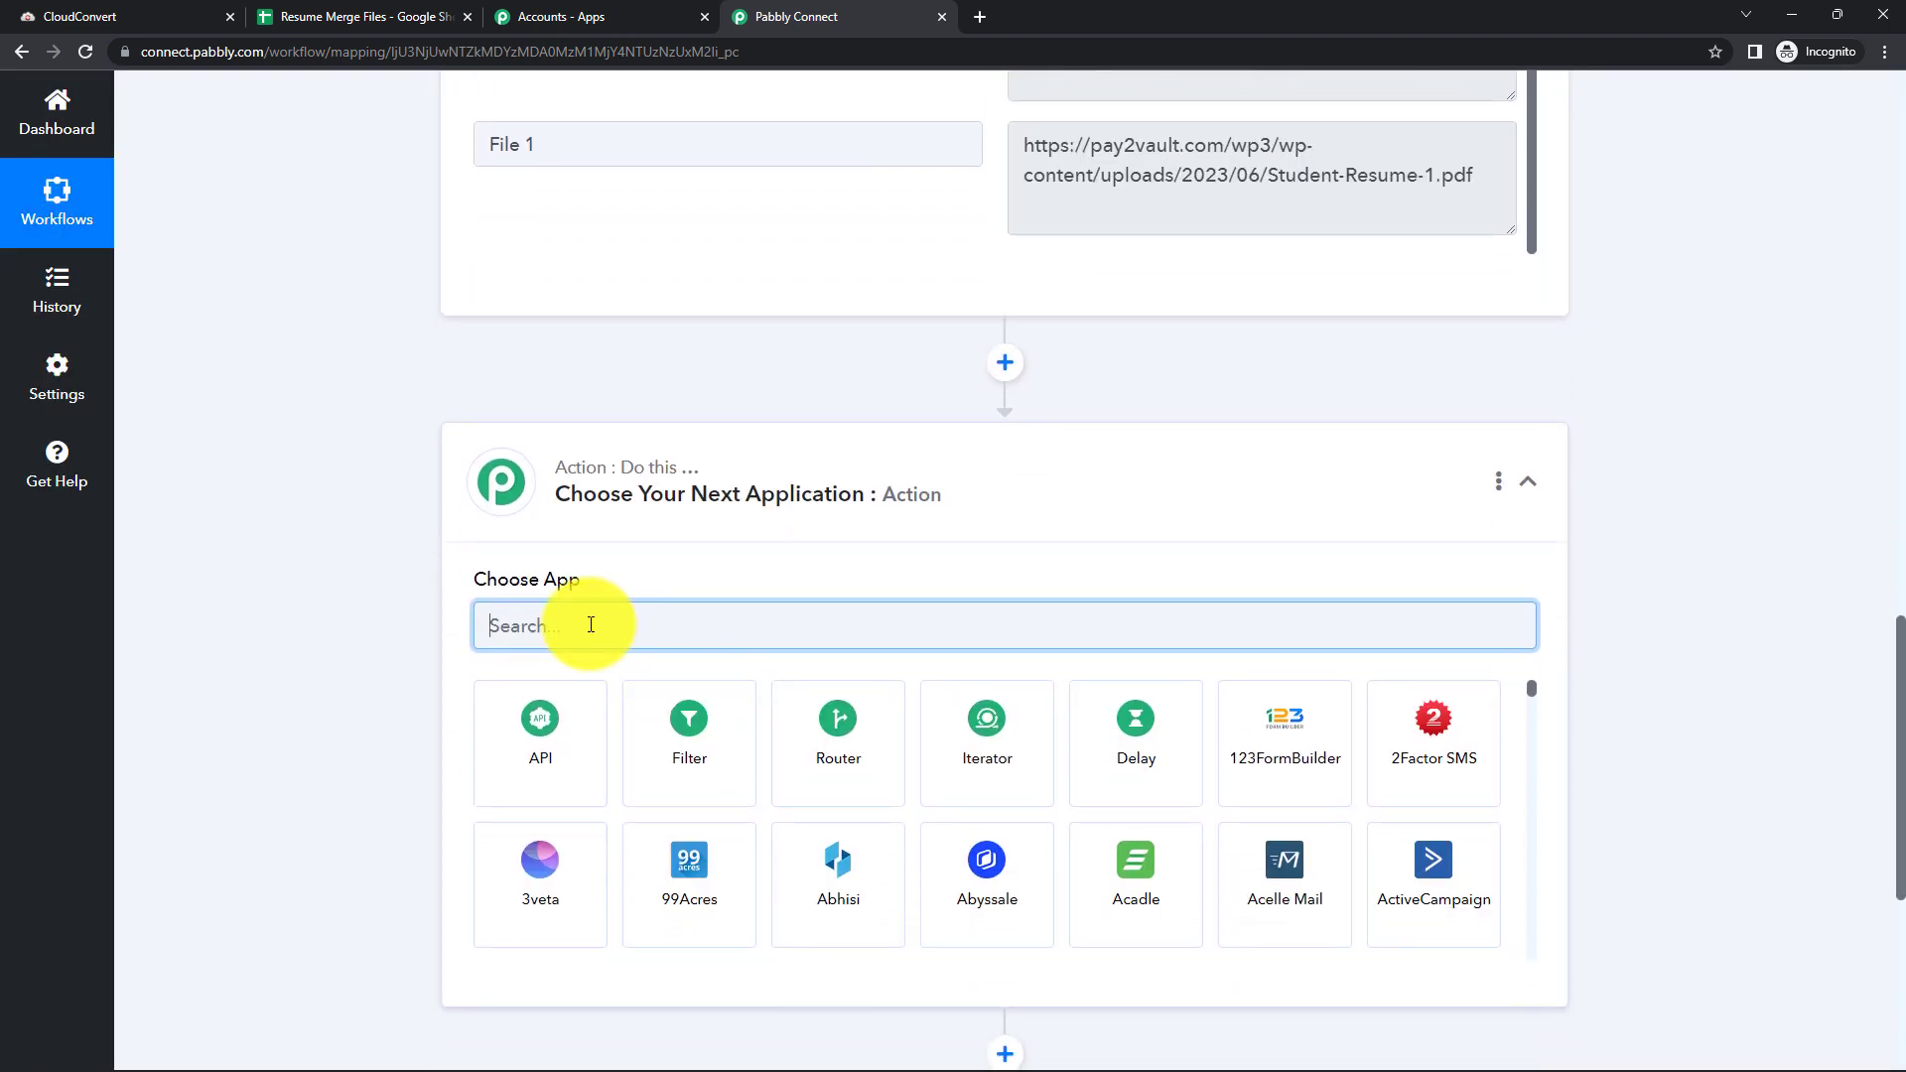
pyautogui.write('Cloud')
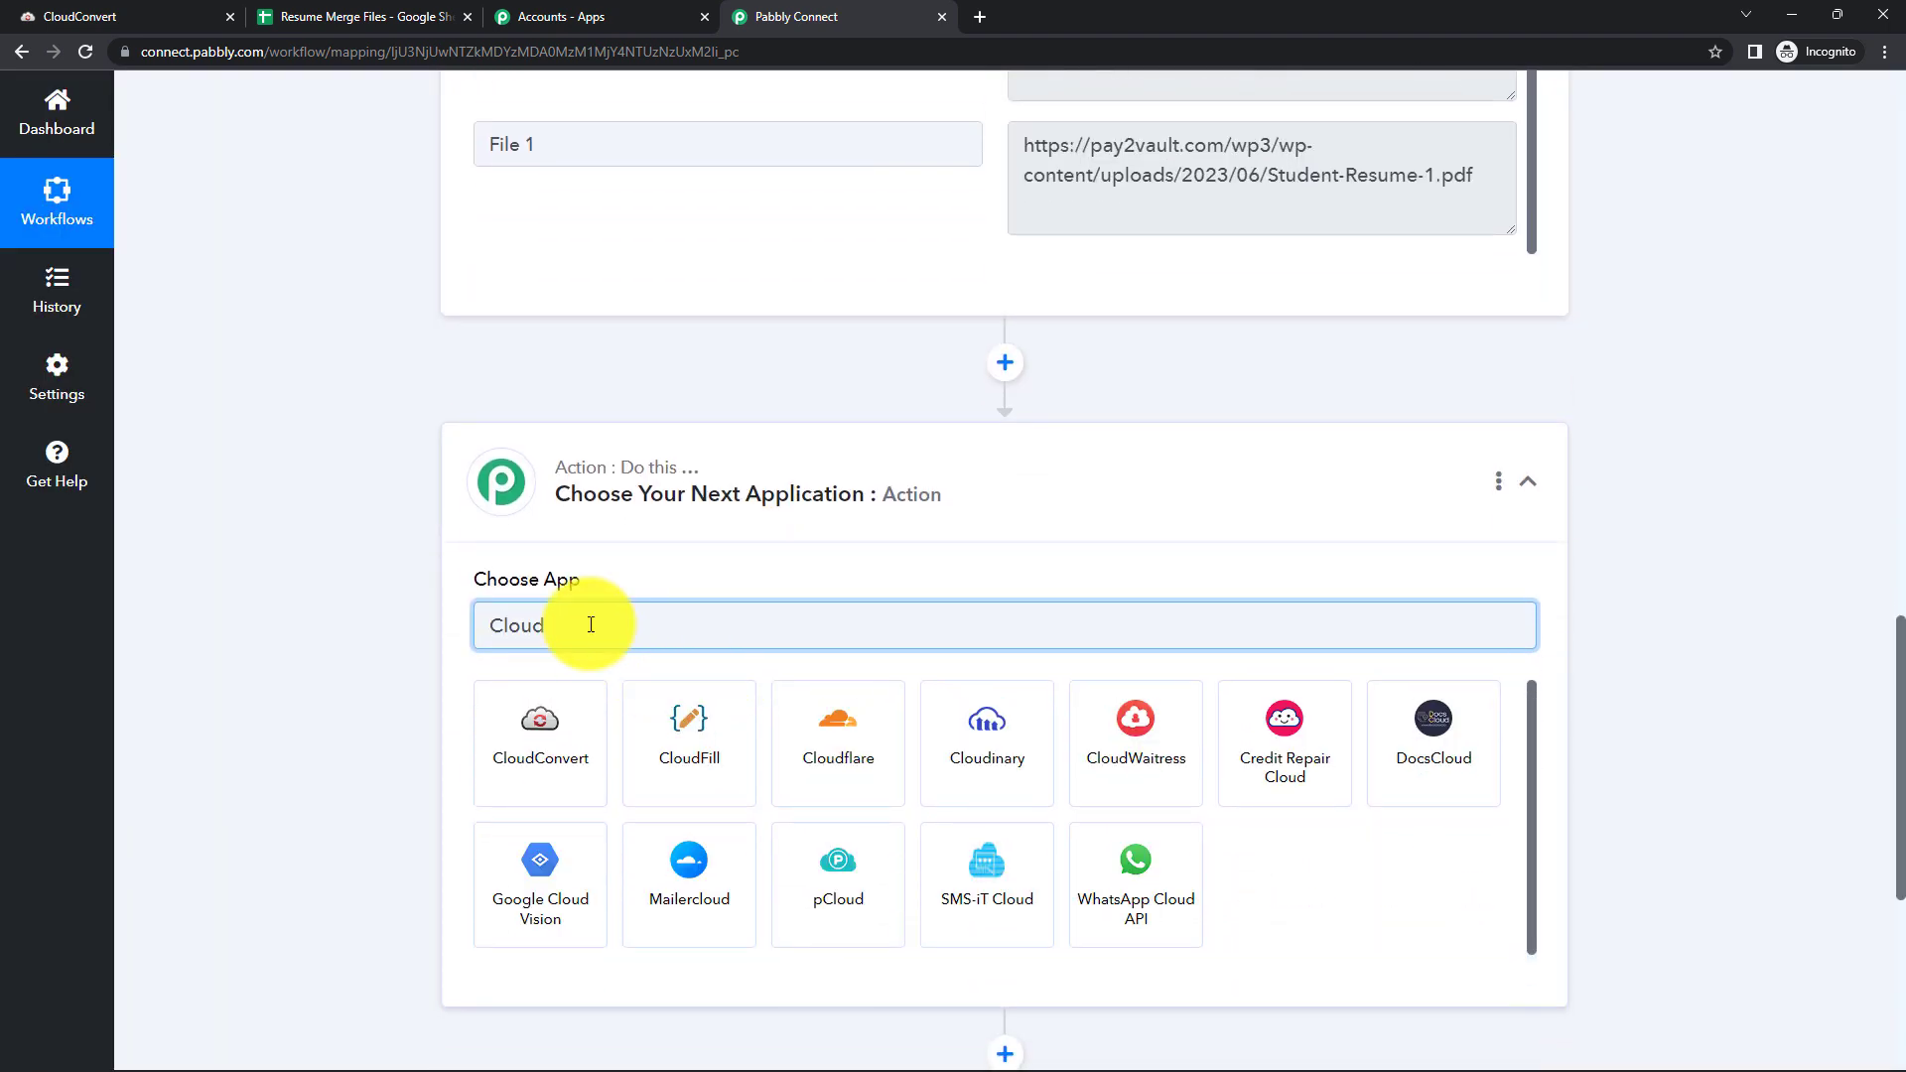
pyautogui.click(540, 714)
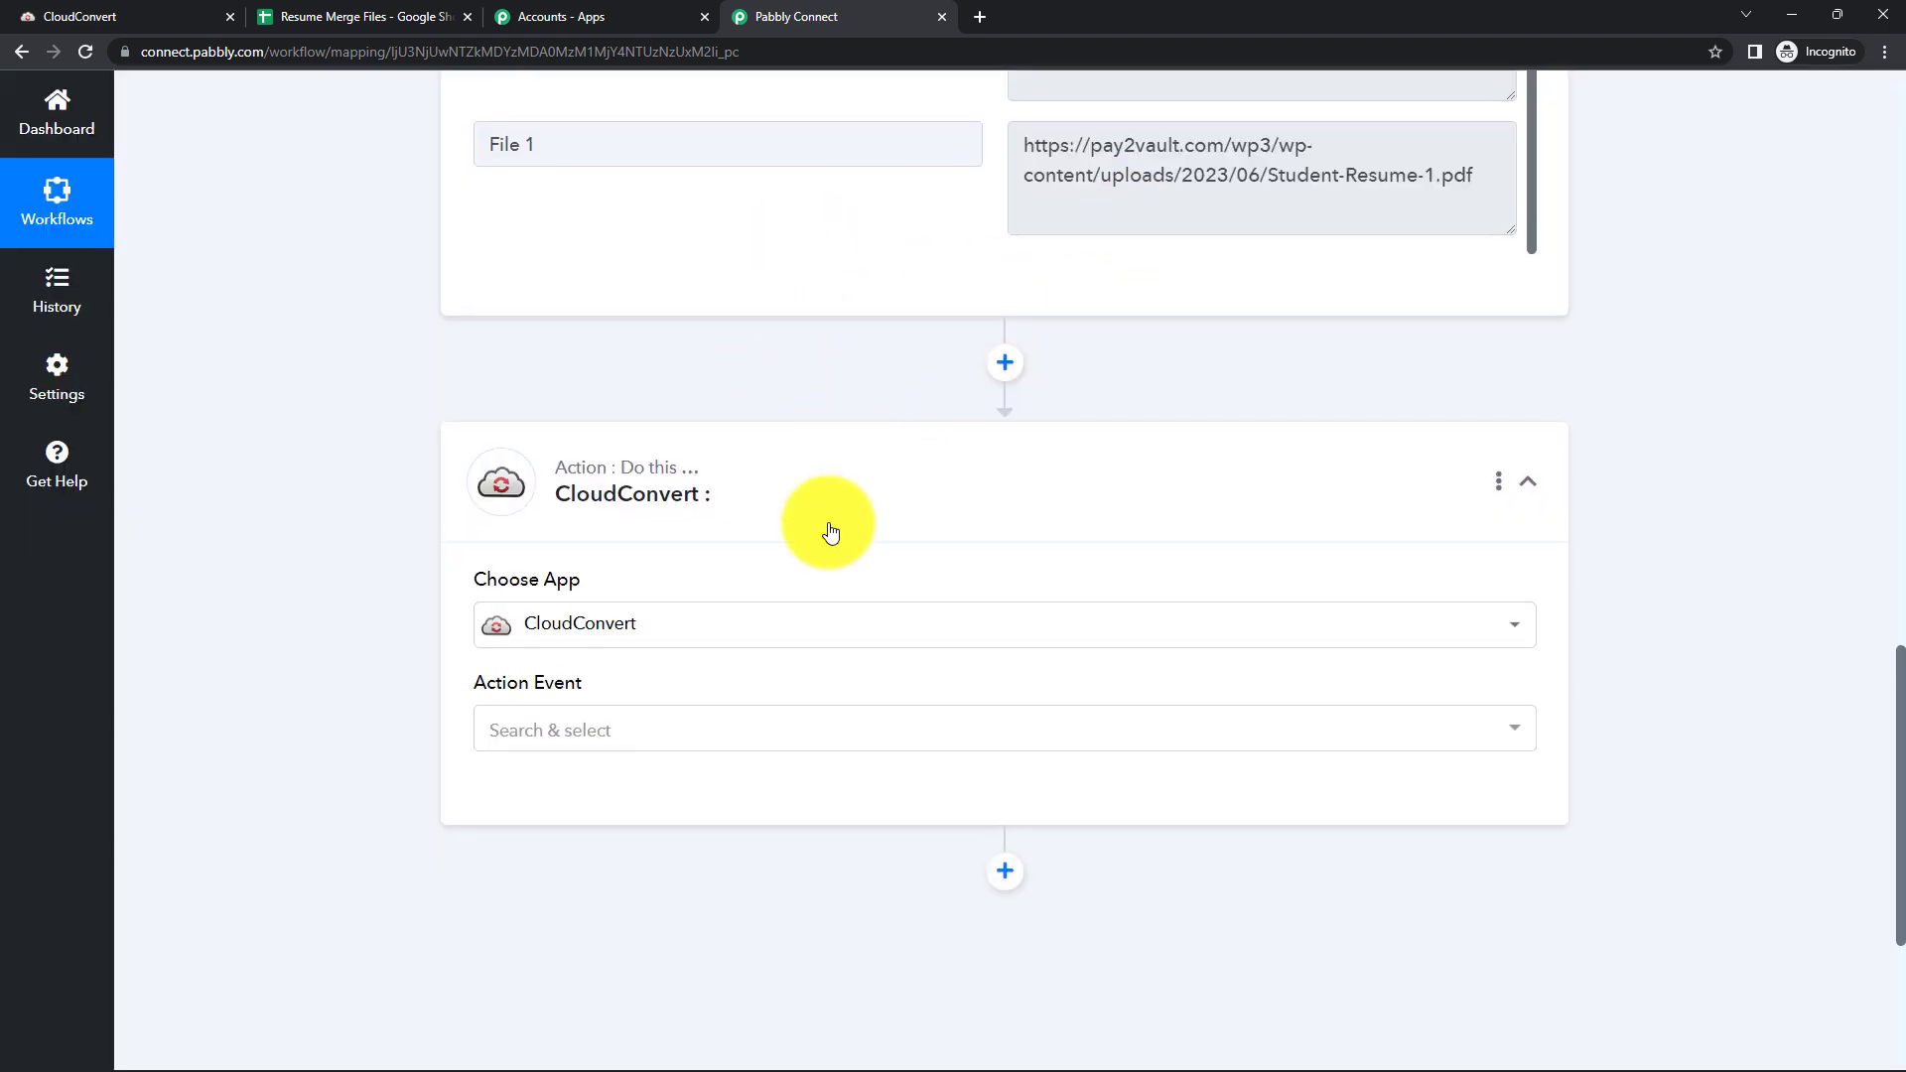
pyautogui.click(713, 740)
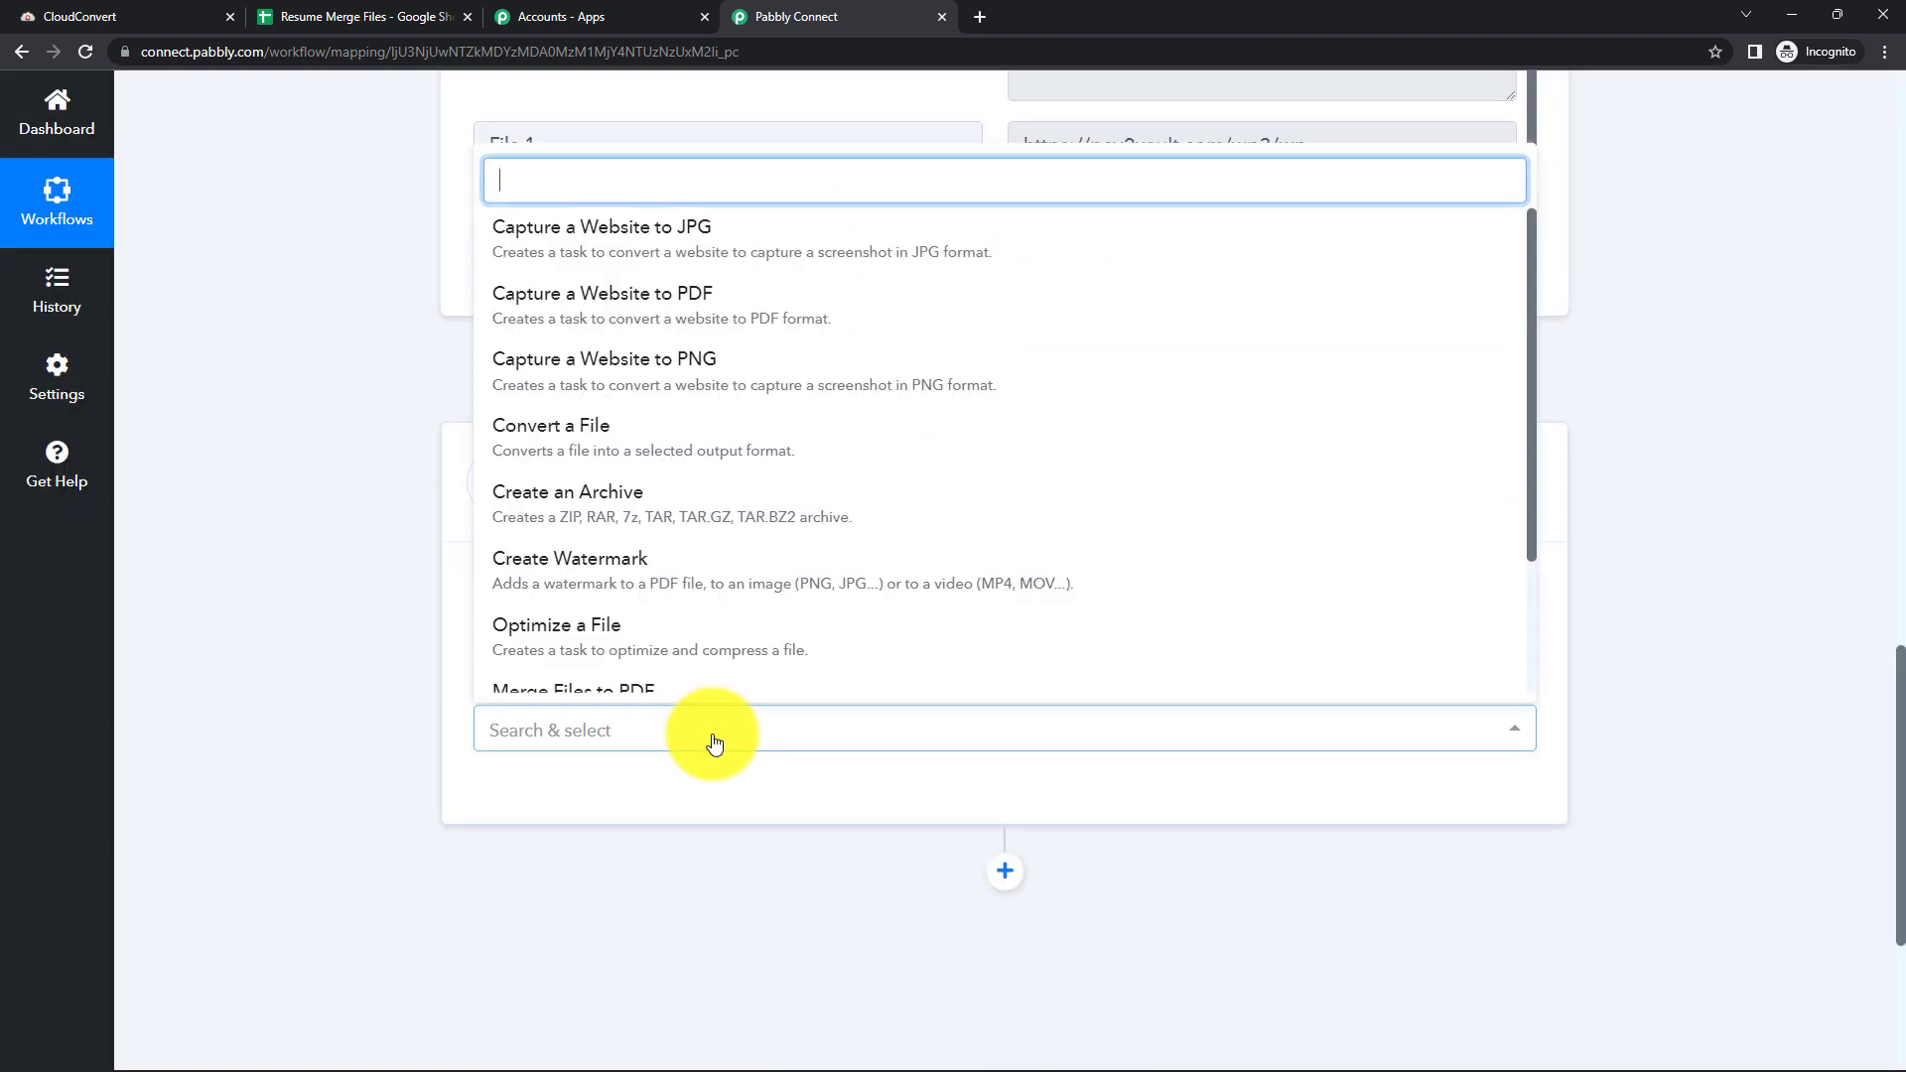
pyautogui.click(685, 692)
# Connect the action to CloudConvert through a new connection and authorize access to the account
pyautogui.scroll(-3, 586, 697)
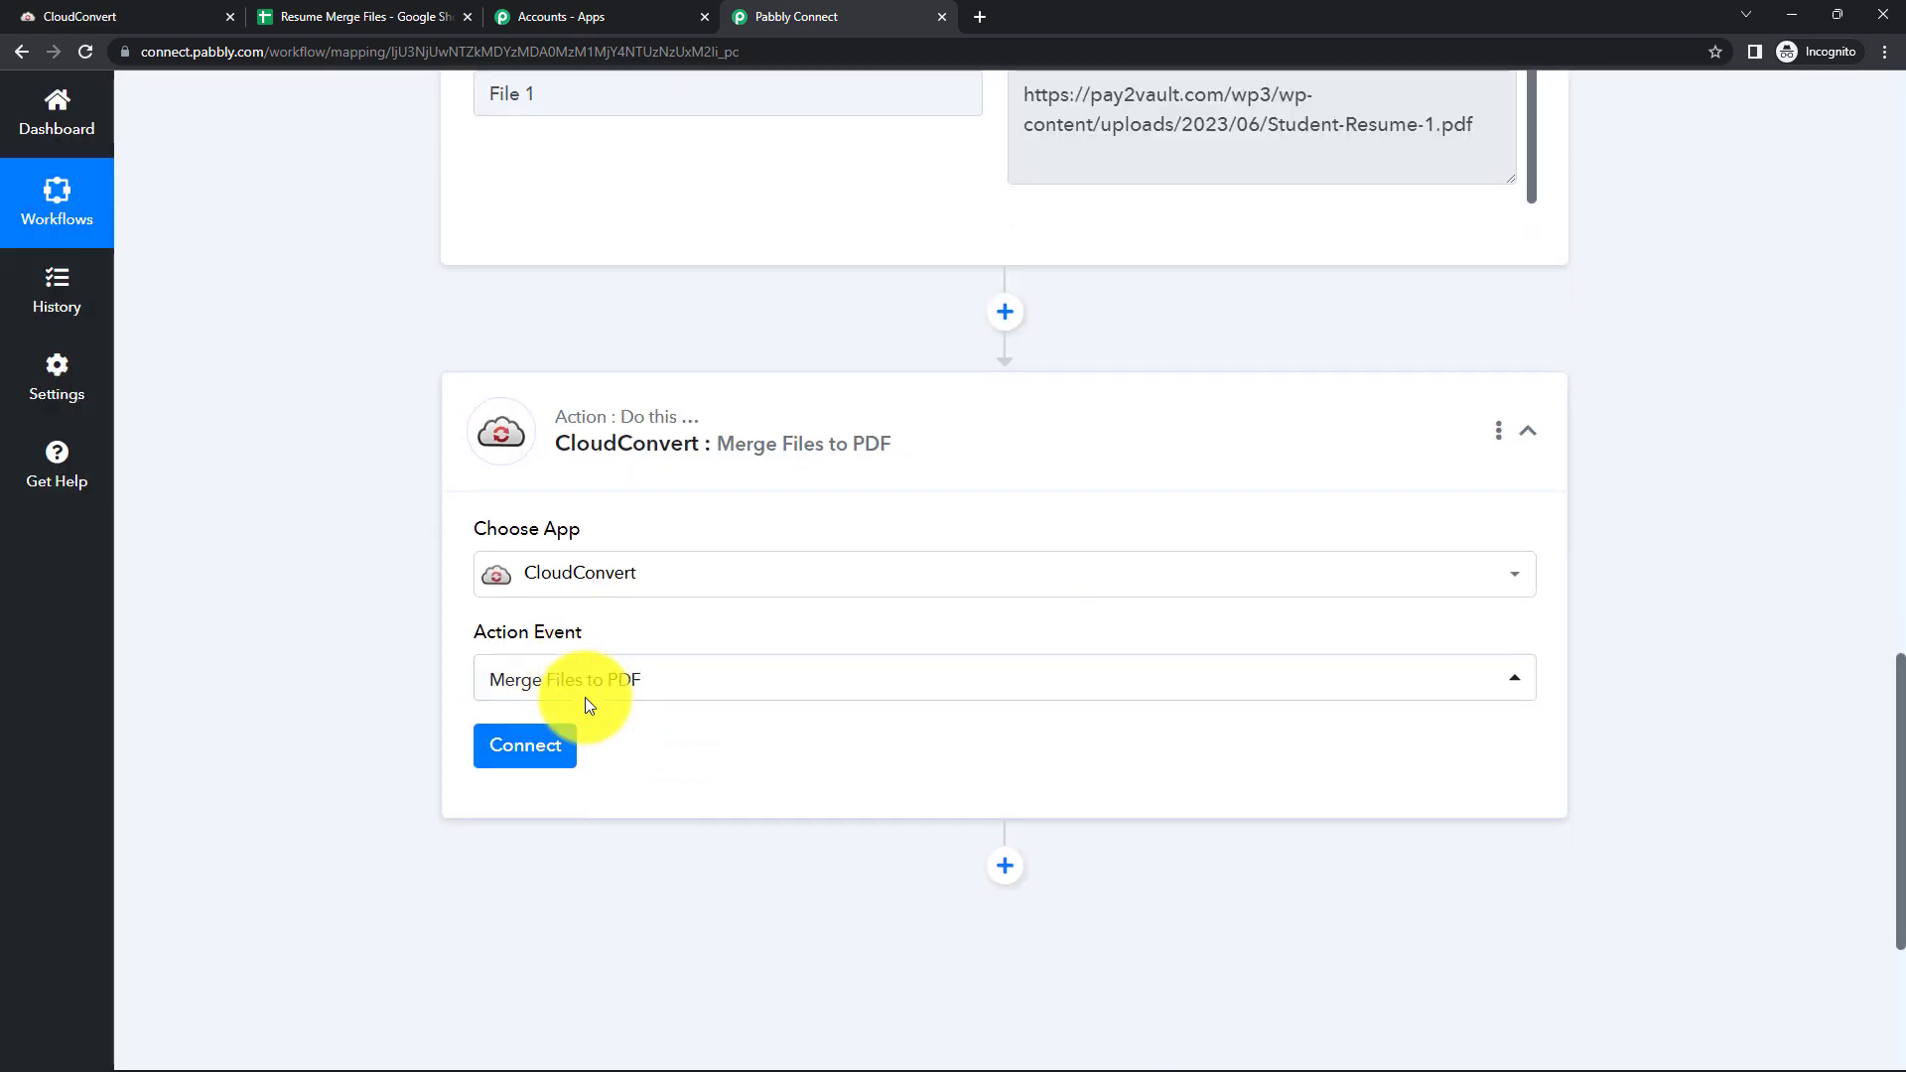
pyautogui.click(533, 512)
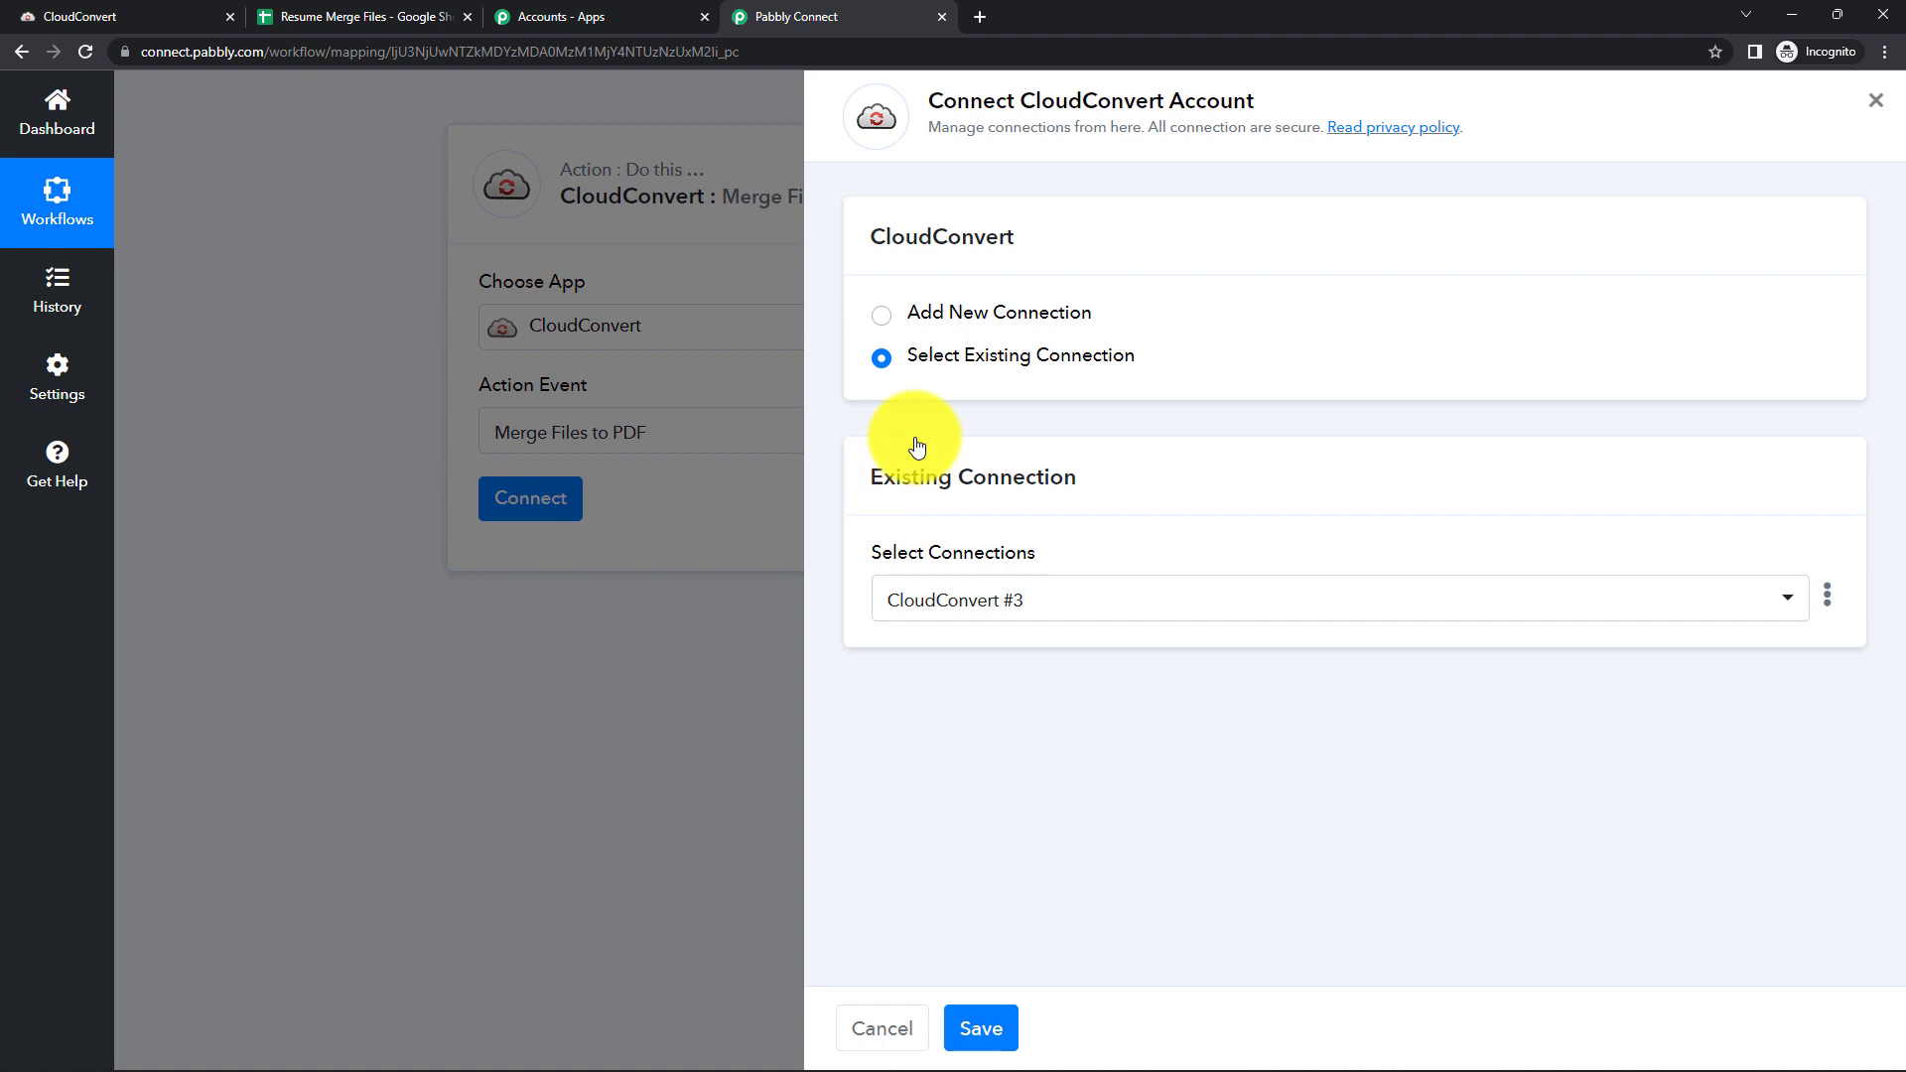
pyautogui.click(886, 314)
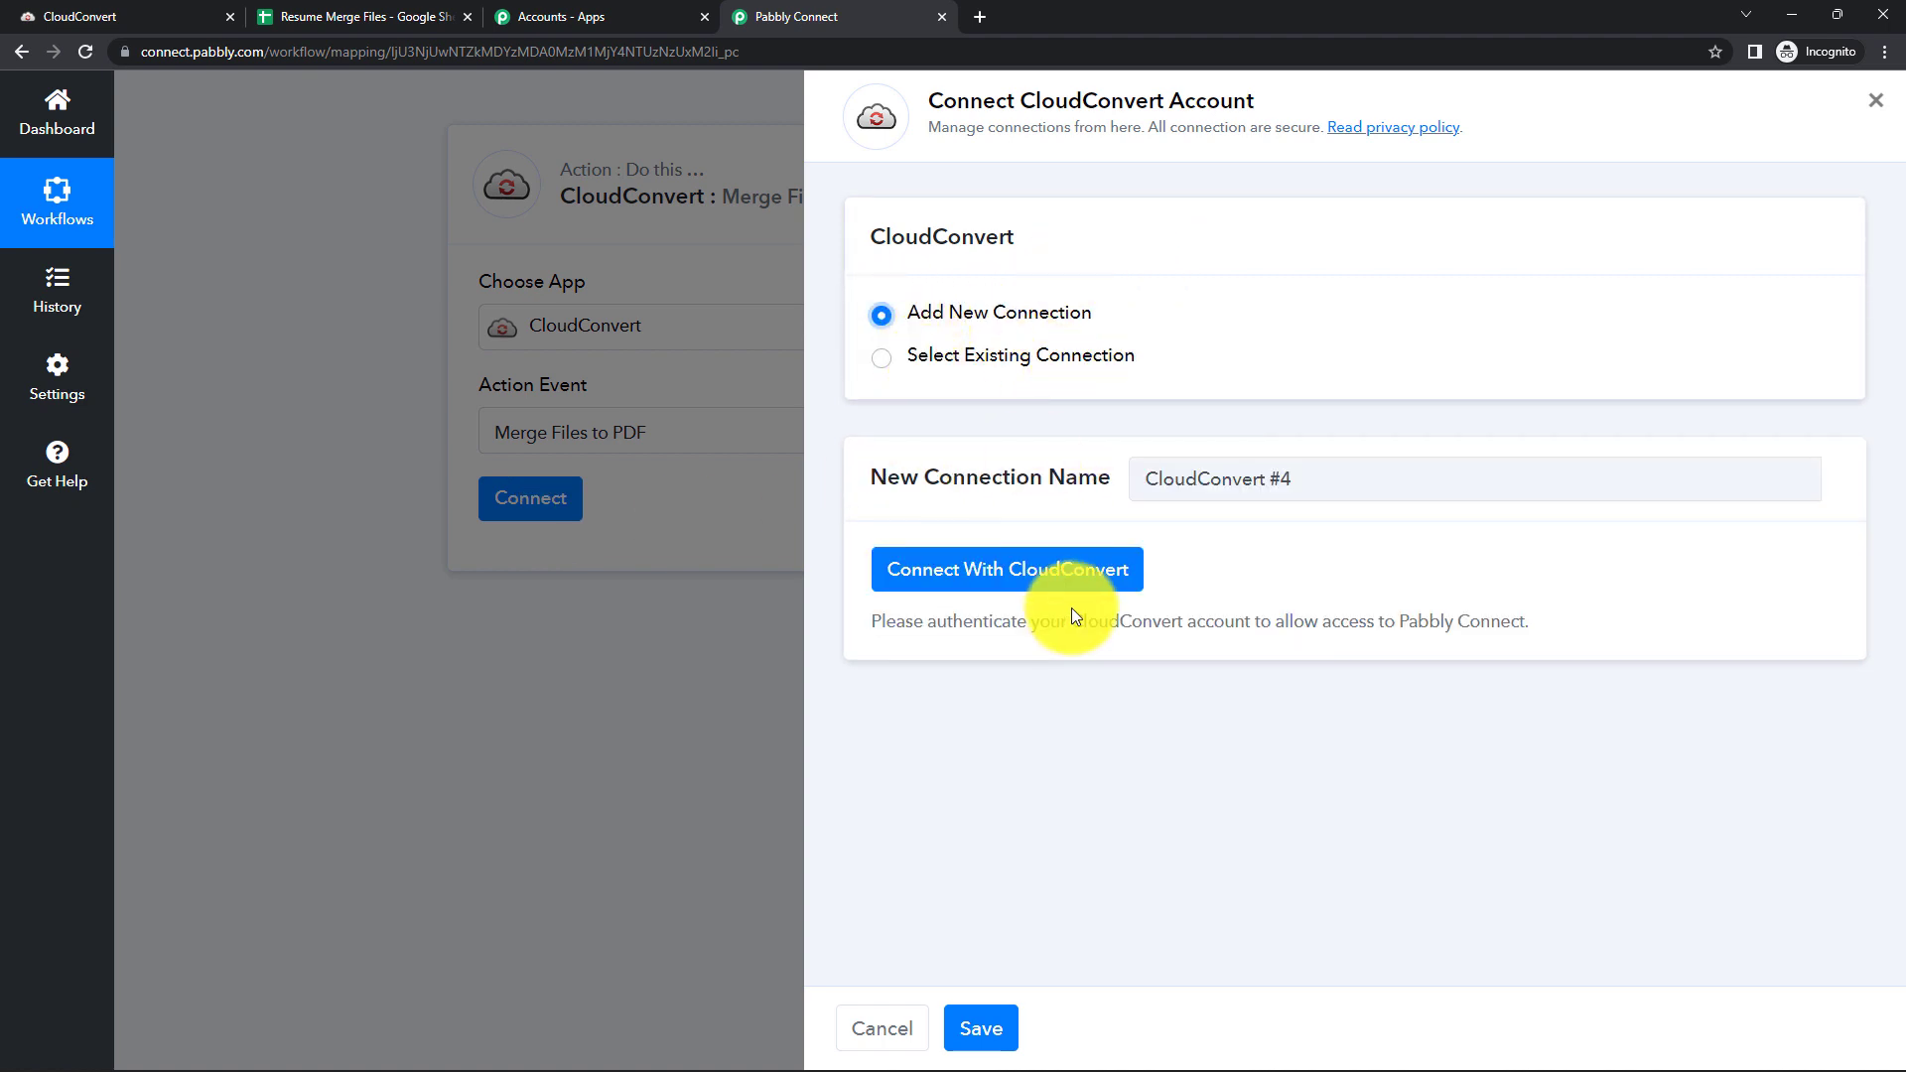
pyautogui.click(1063, 567)
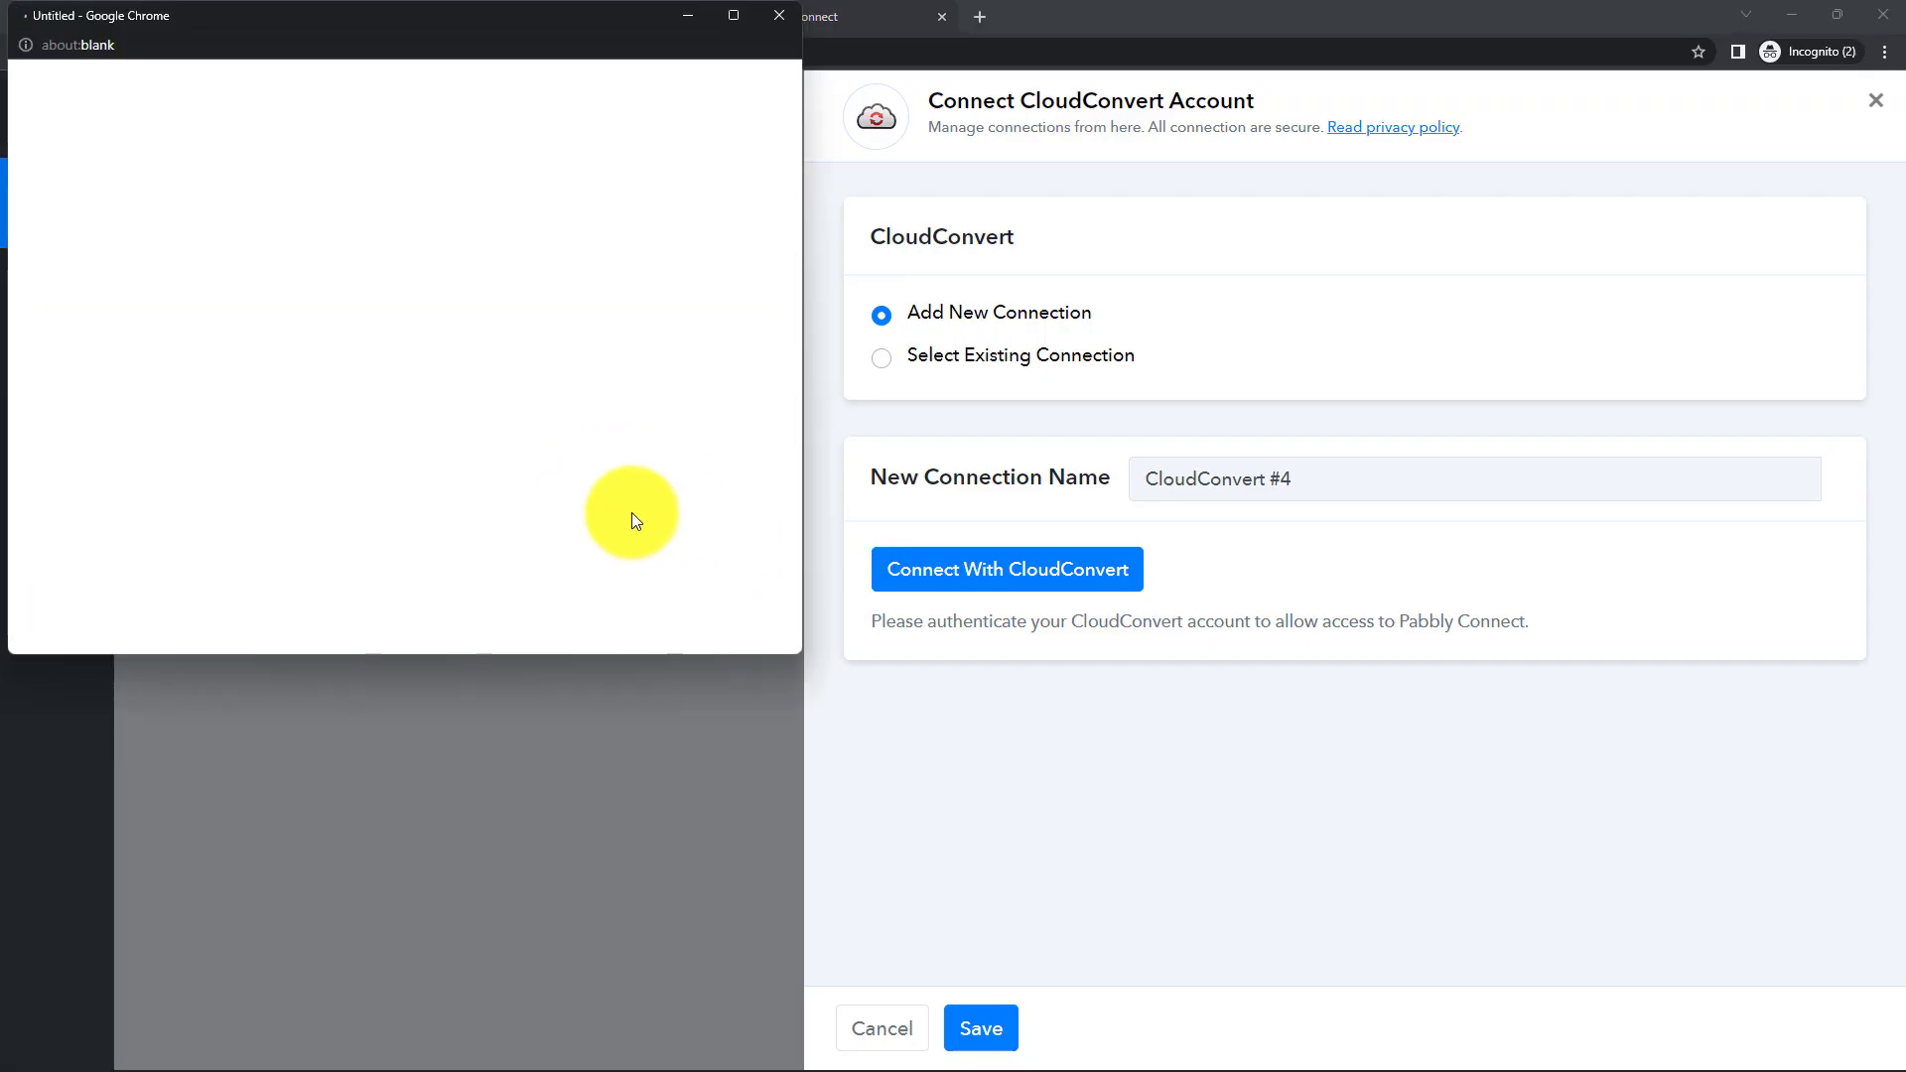
pyautogui.click(613, 607)
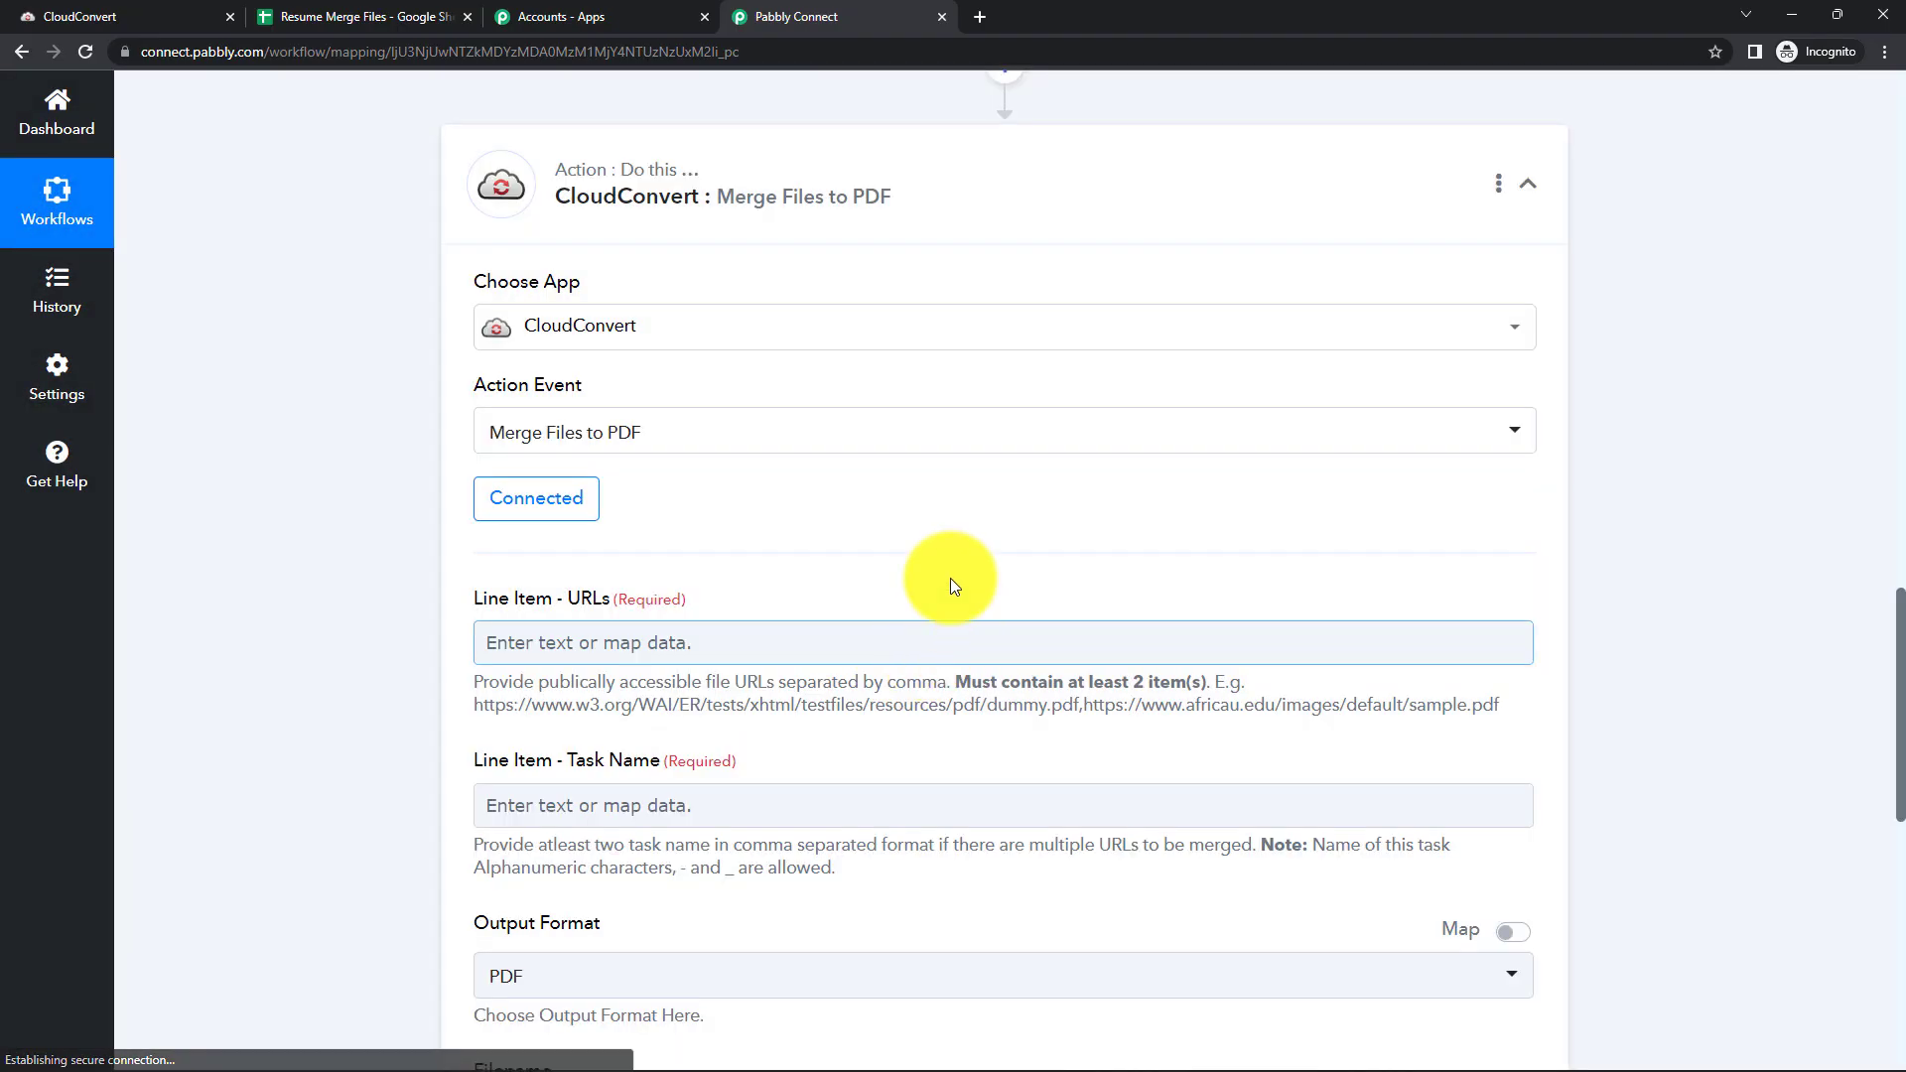
# Map the File 2 URL from the Google Sheets trigger into the Line Item - URLs field
pyautogui.scroll(-1, 770, 524)
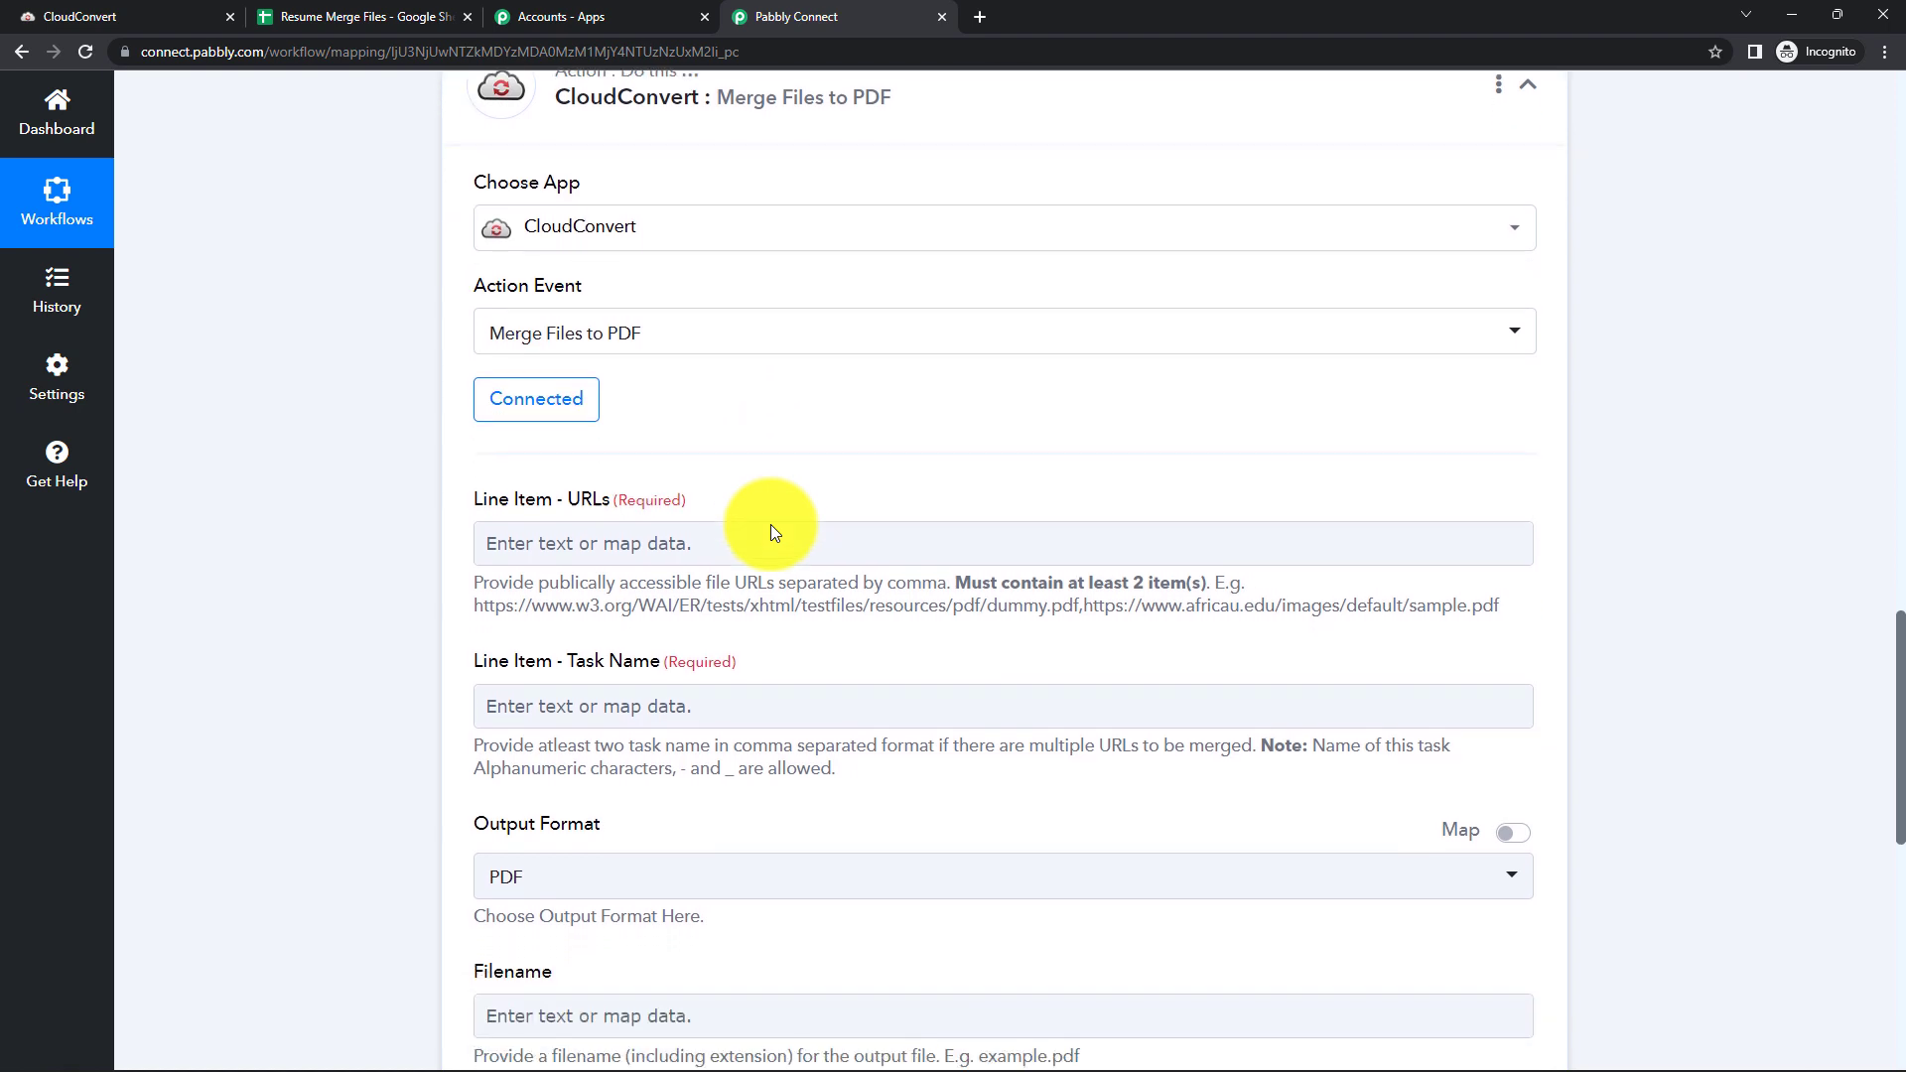
pyautogui.scroll(-2, 526, 566)
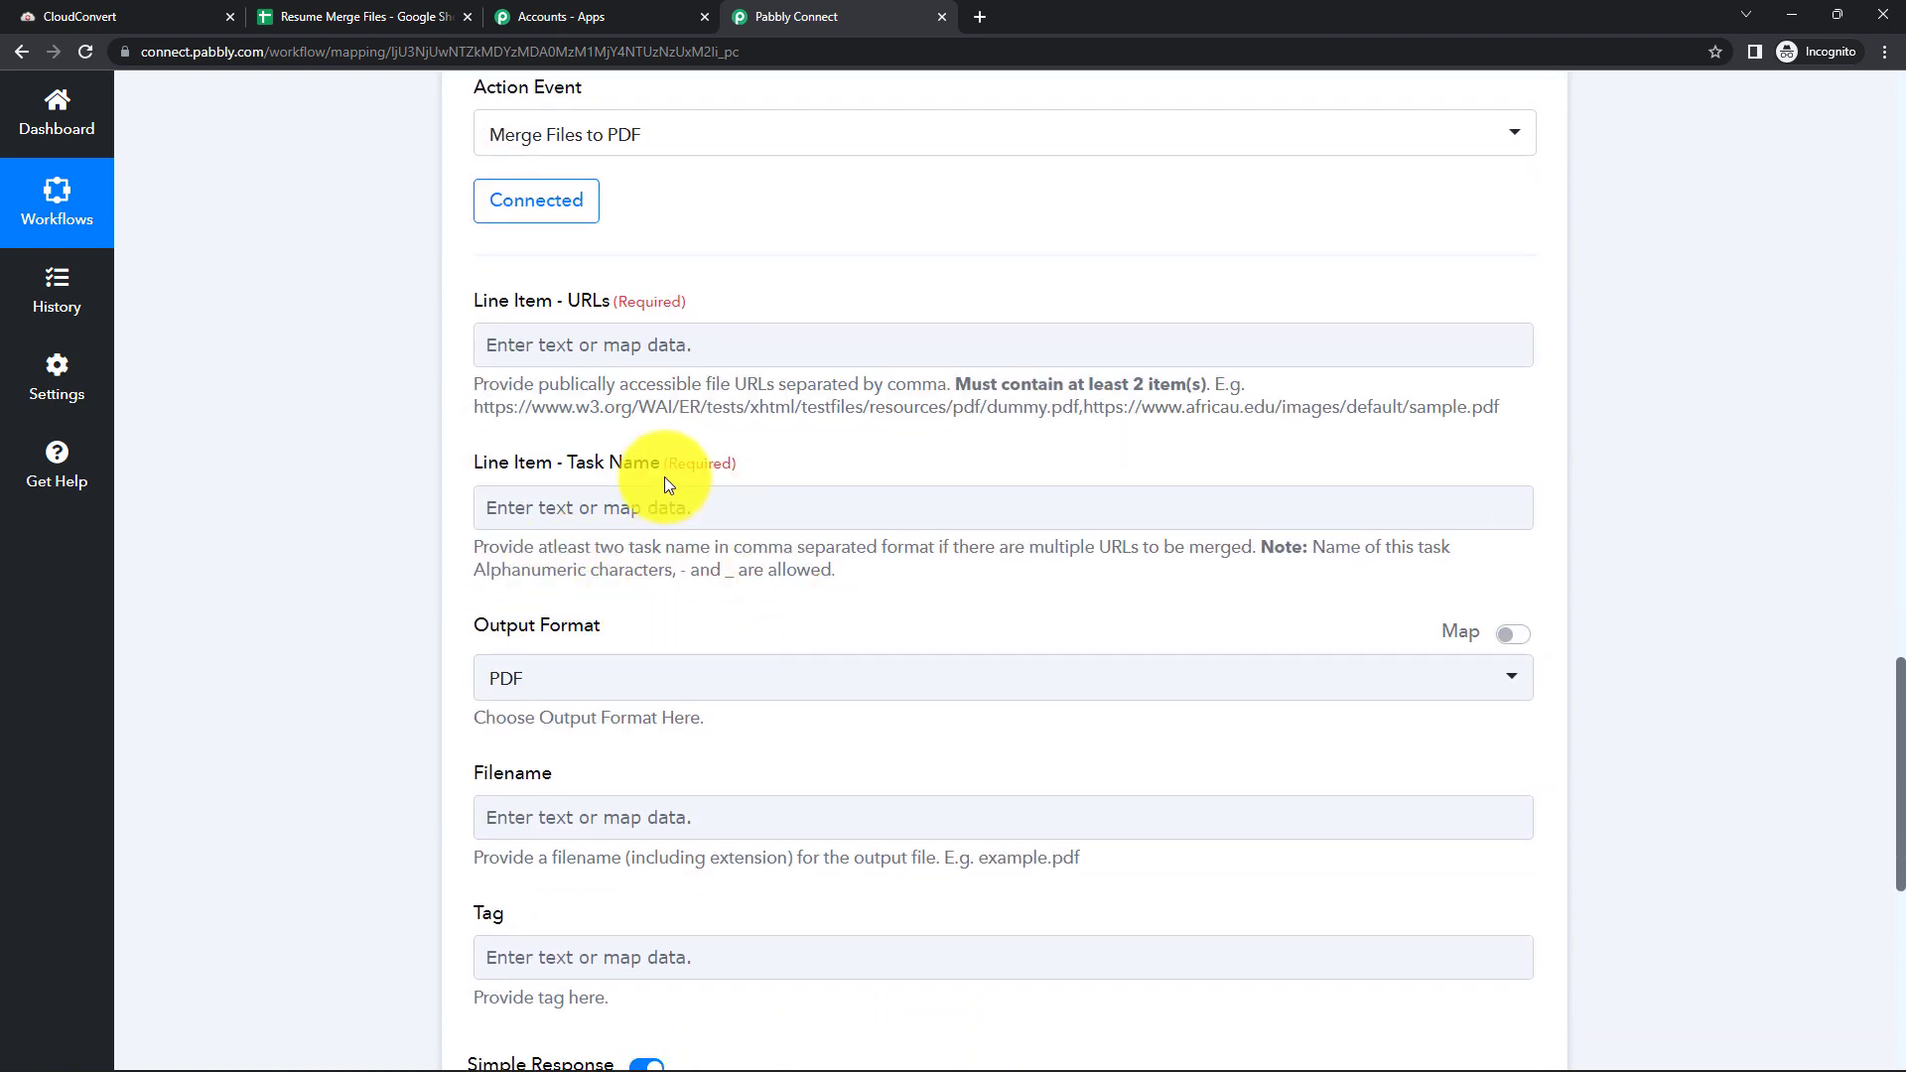
pyautogui.click(753, 349)
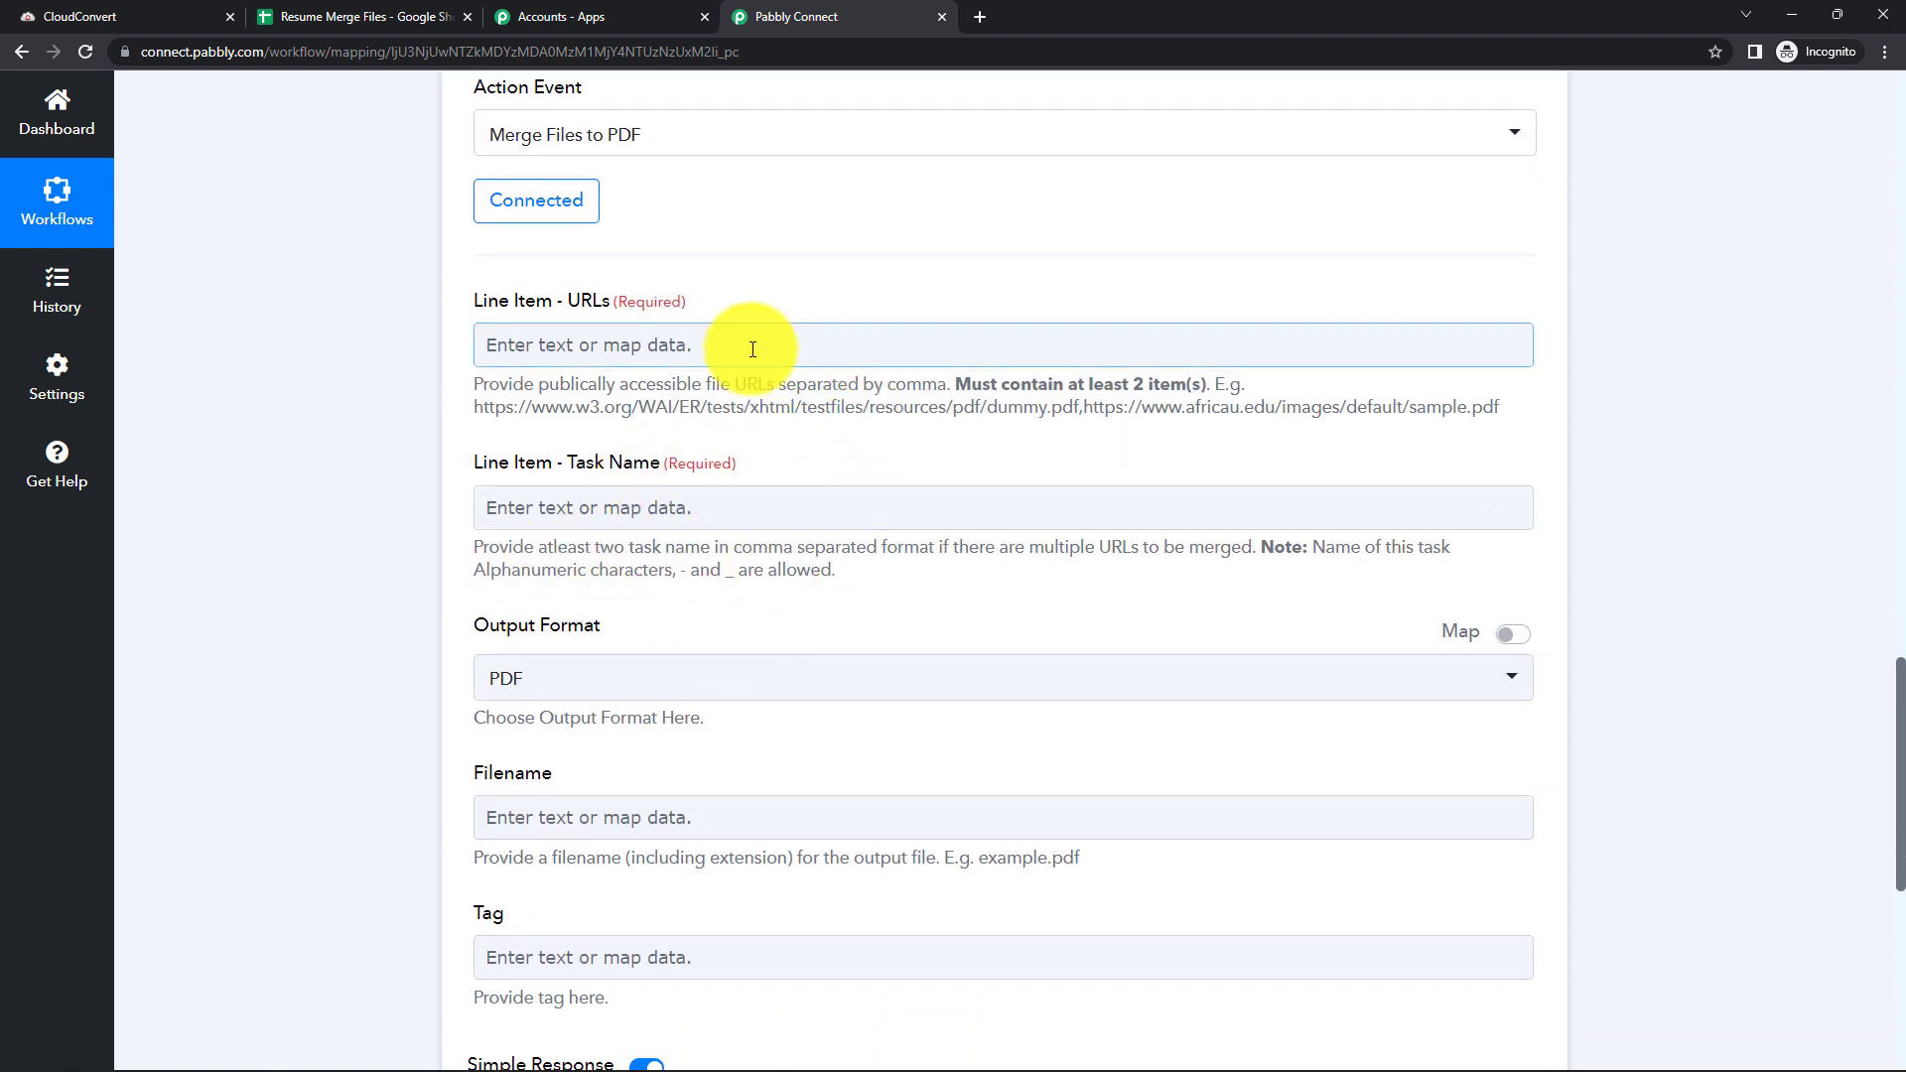
pyautogui.scroll(7, 635, 342)
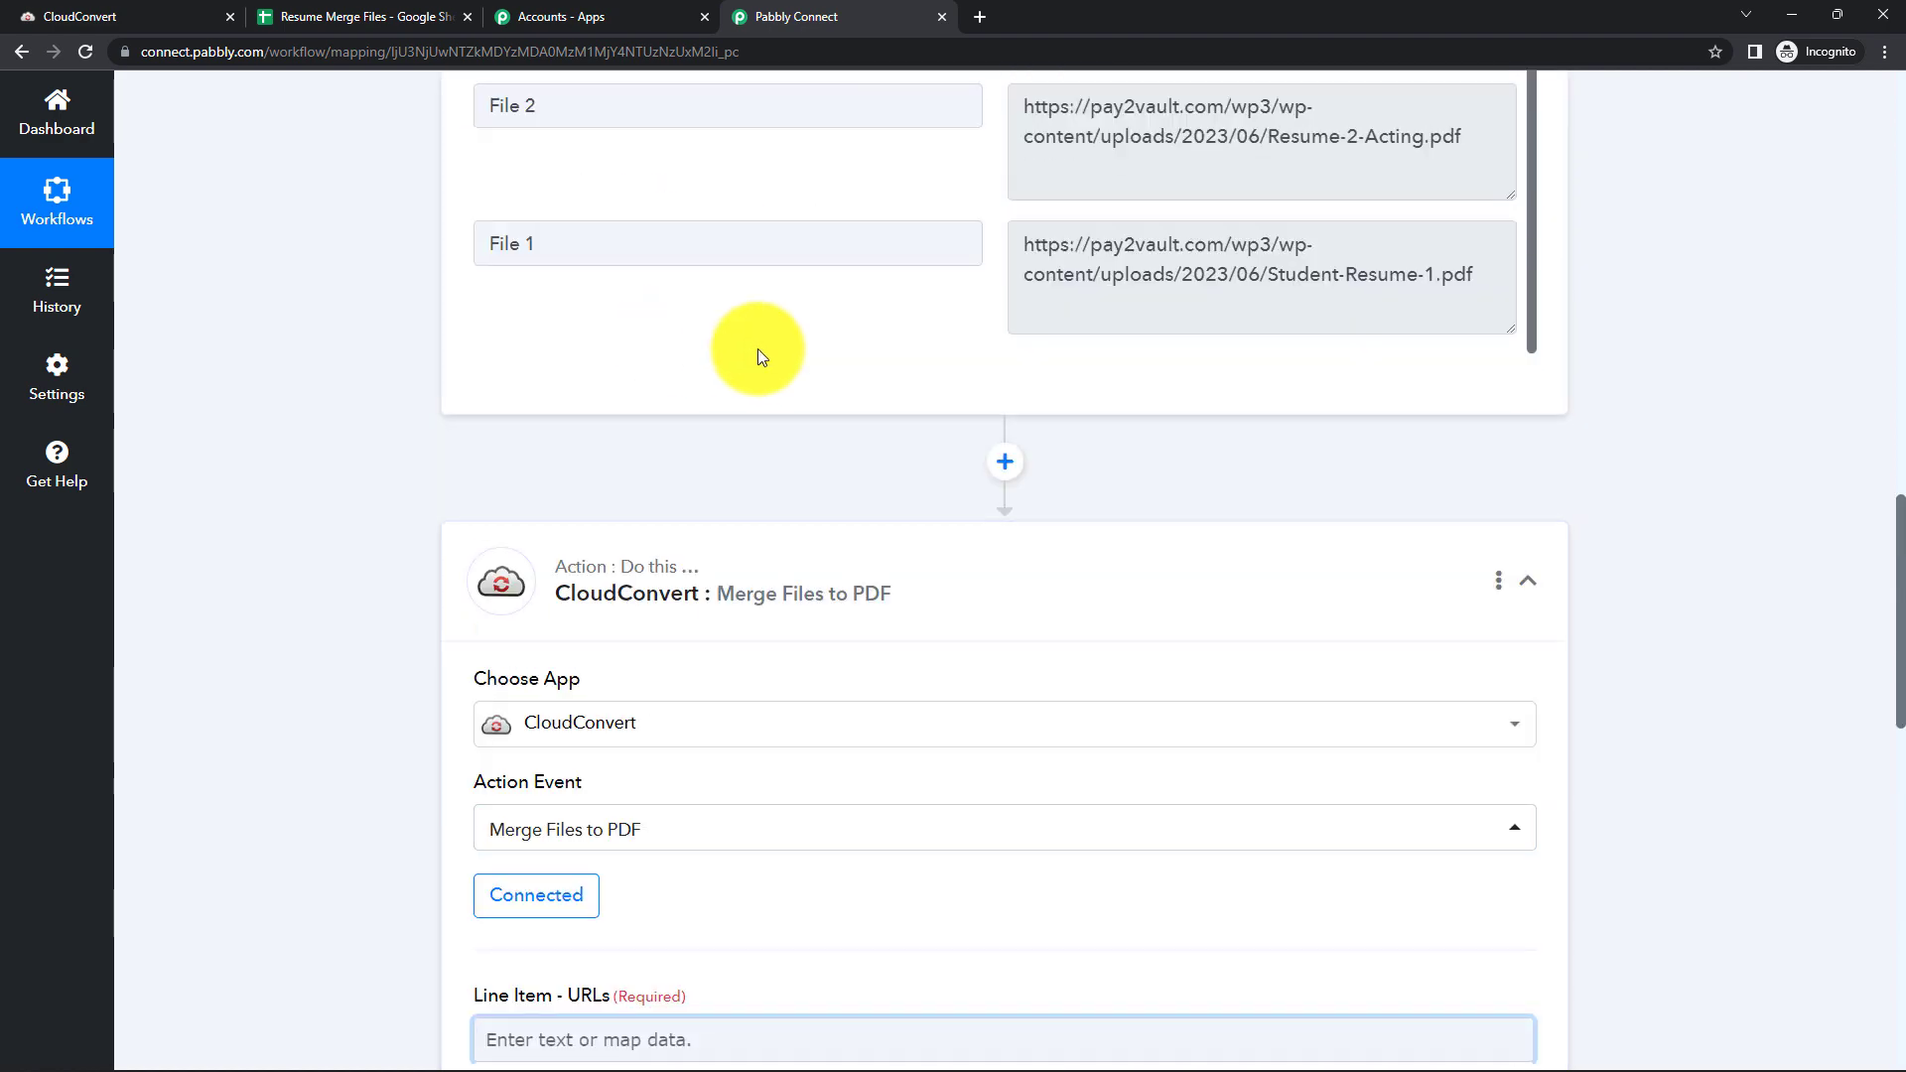
pyautogui.scroll(2, 764, 348)
pyautogui.scroll(-8, 635, 268)
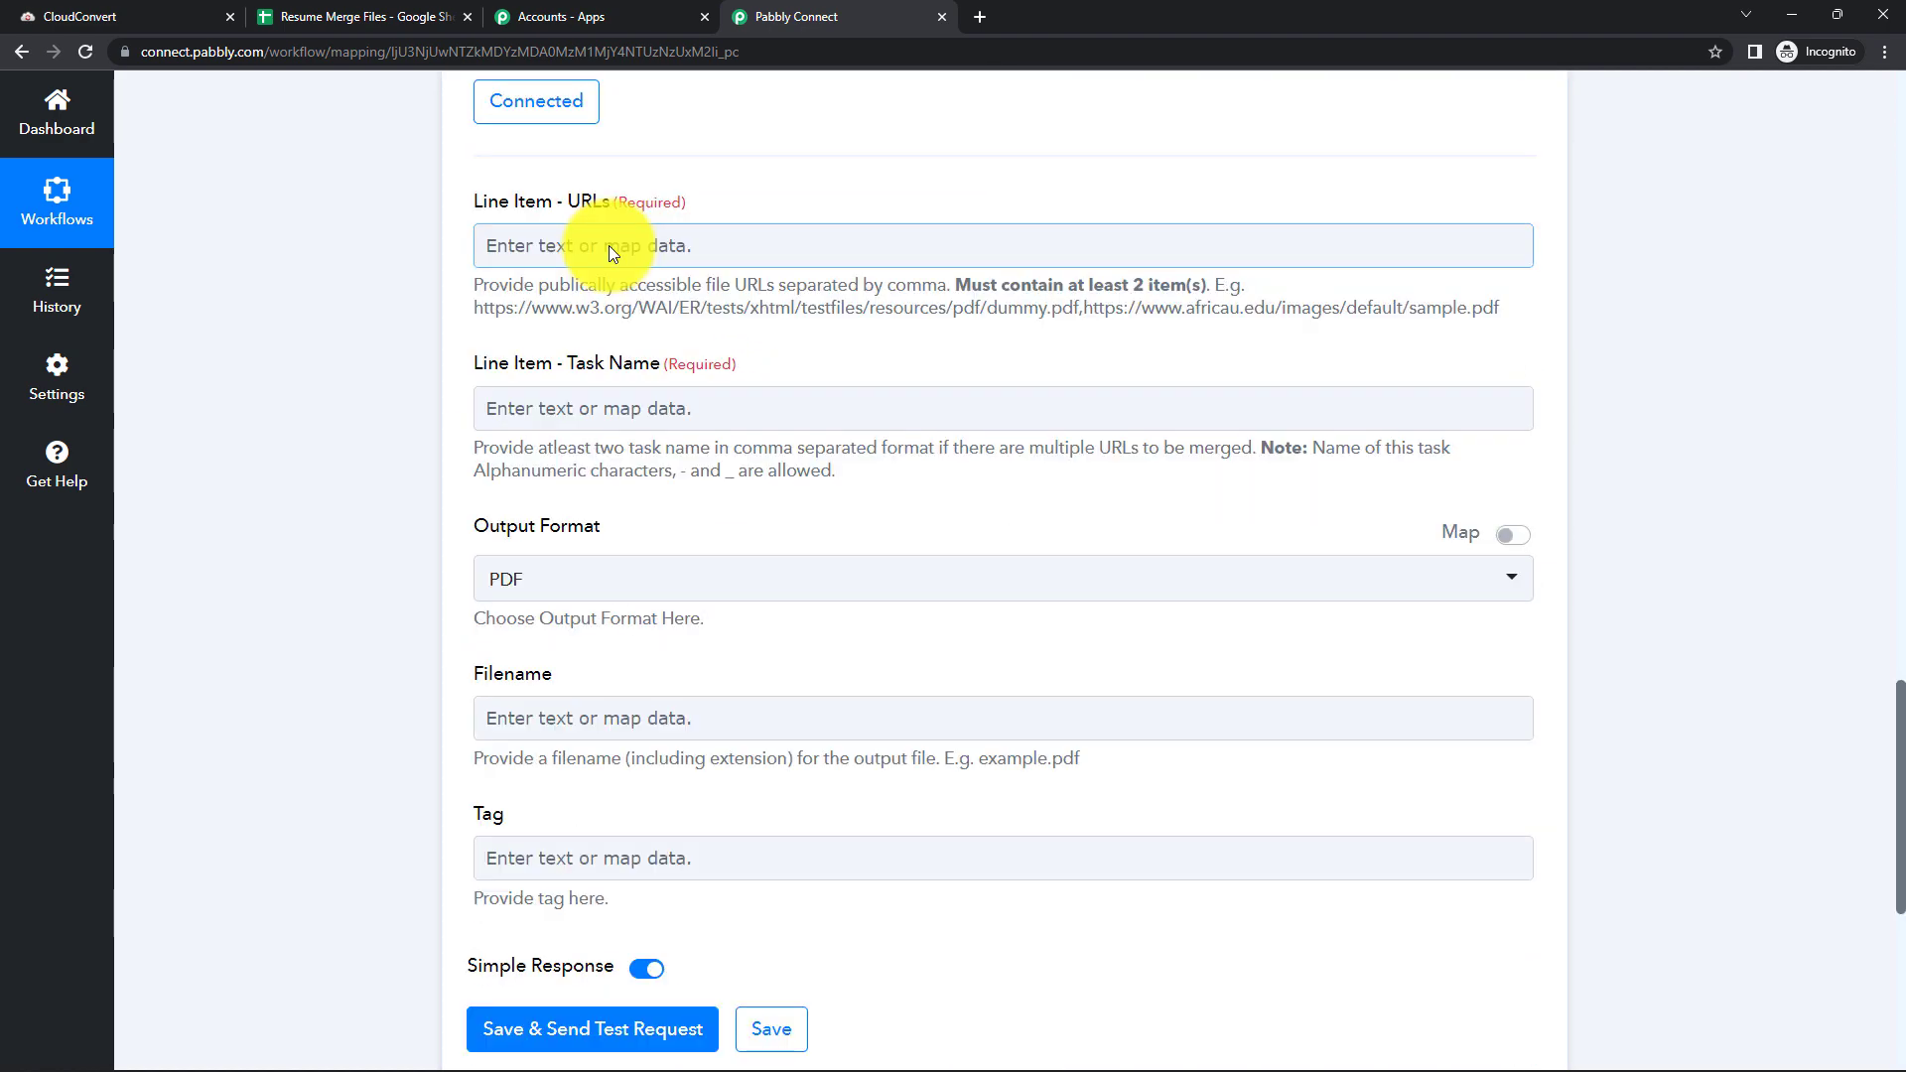
pyautogui.click(609, 246)
pyautogui.scroll(-1, 355, 526)
pyautogui.click(734, 739)
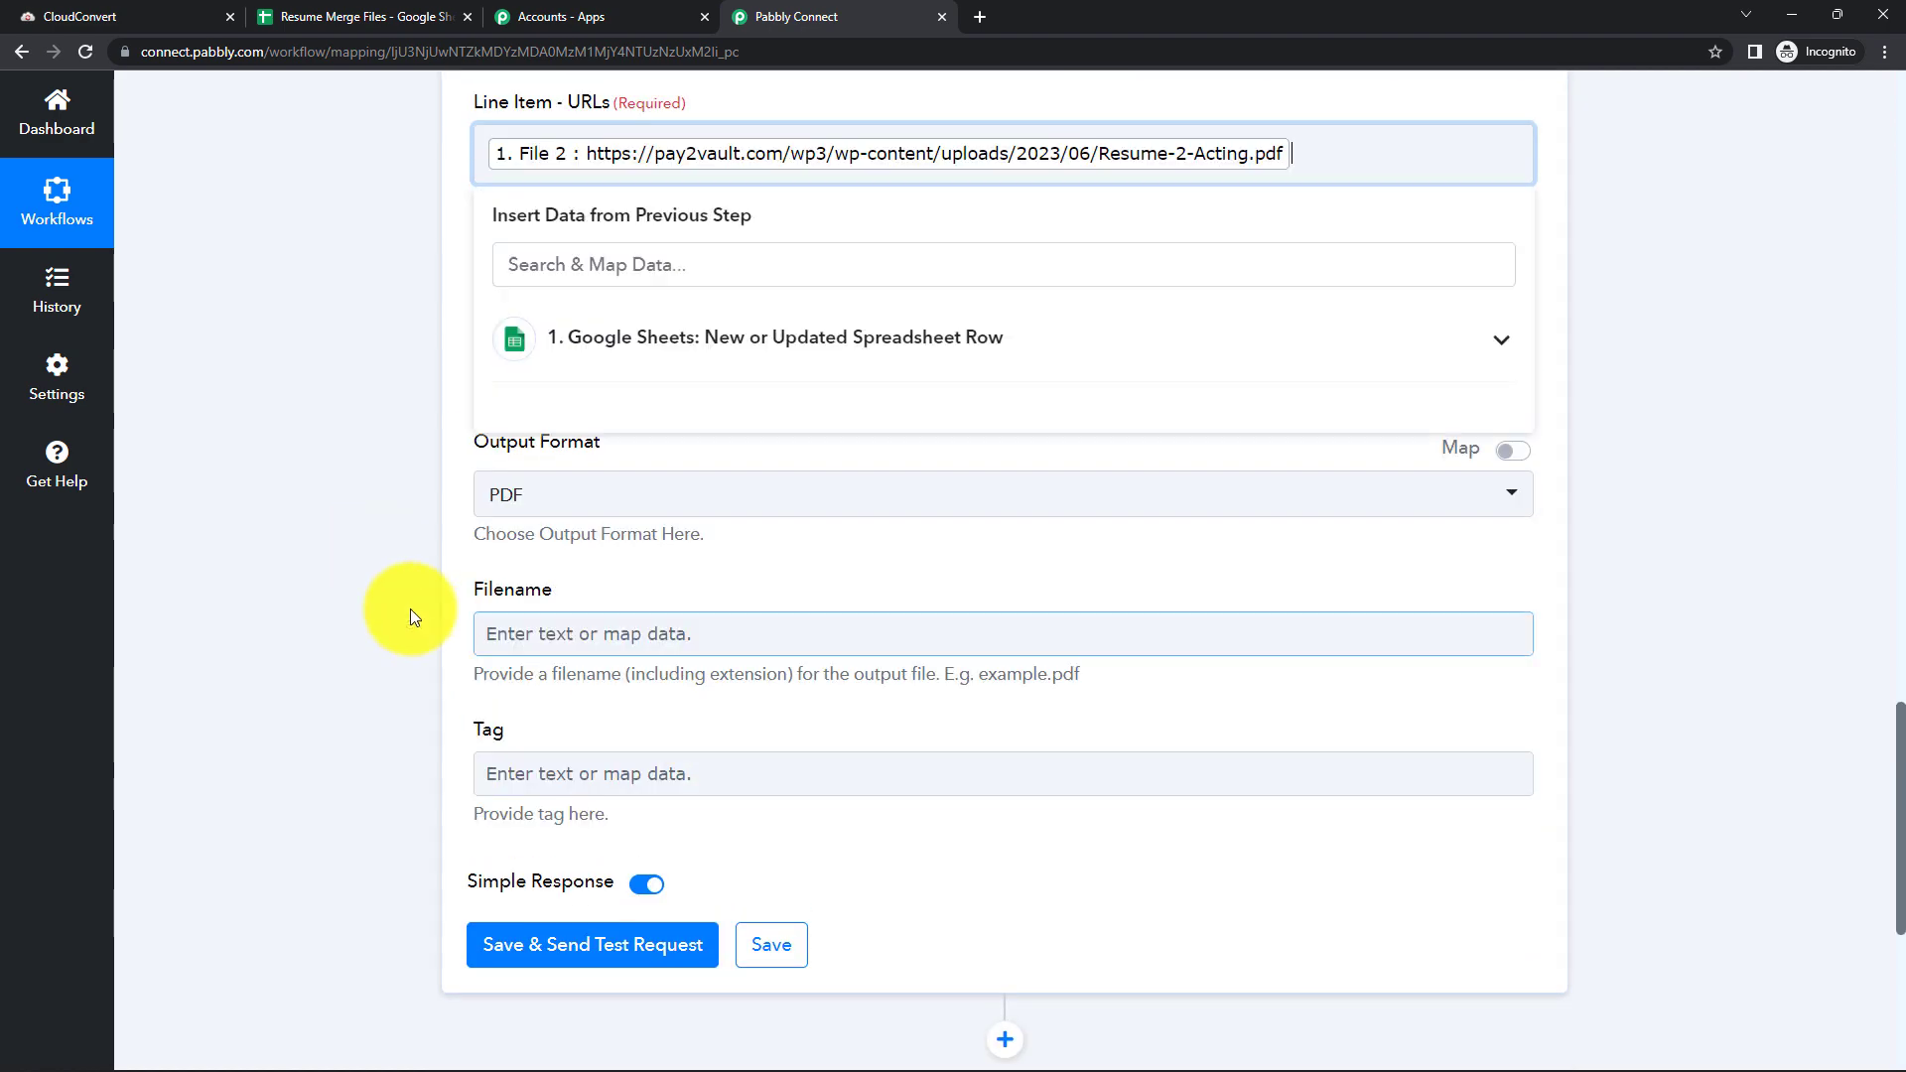
pyautogui.click(318, 480)
pyautogui.scroll(3, 905, 271)
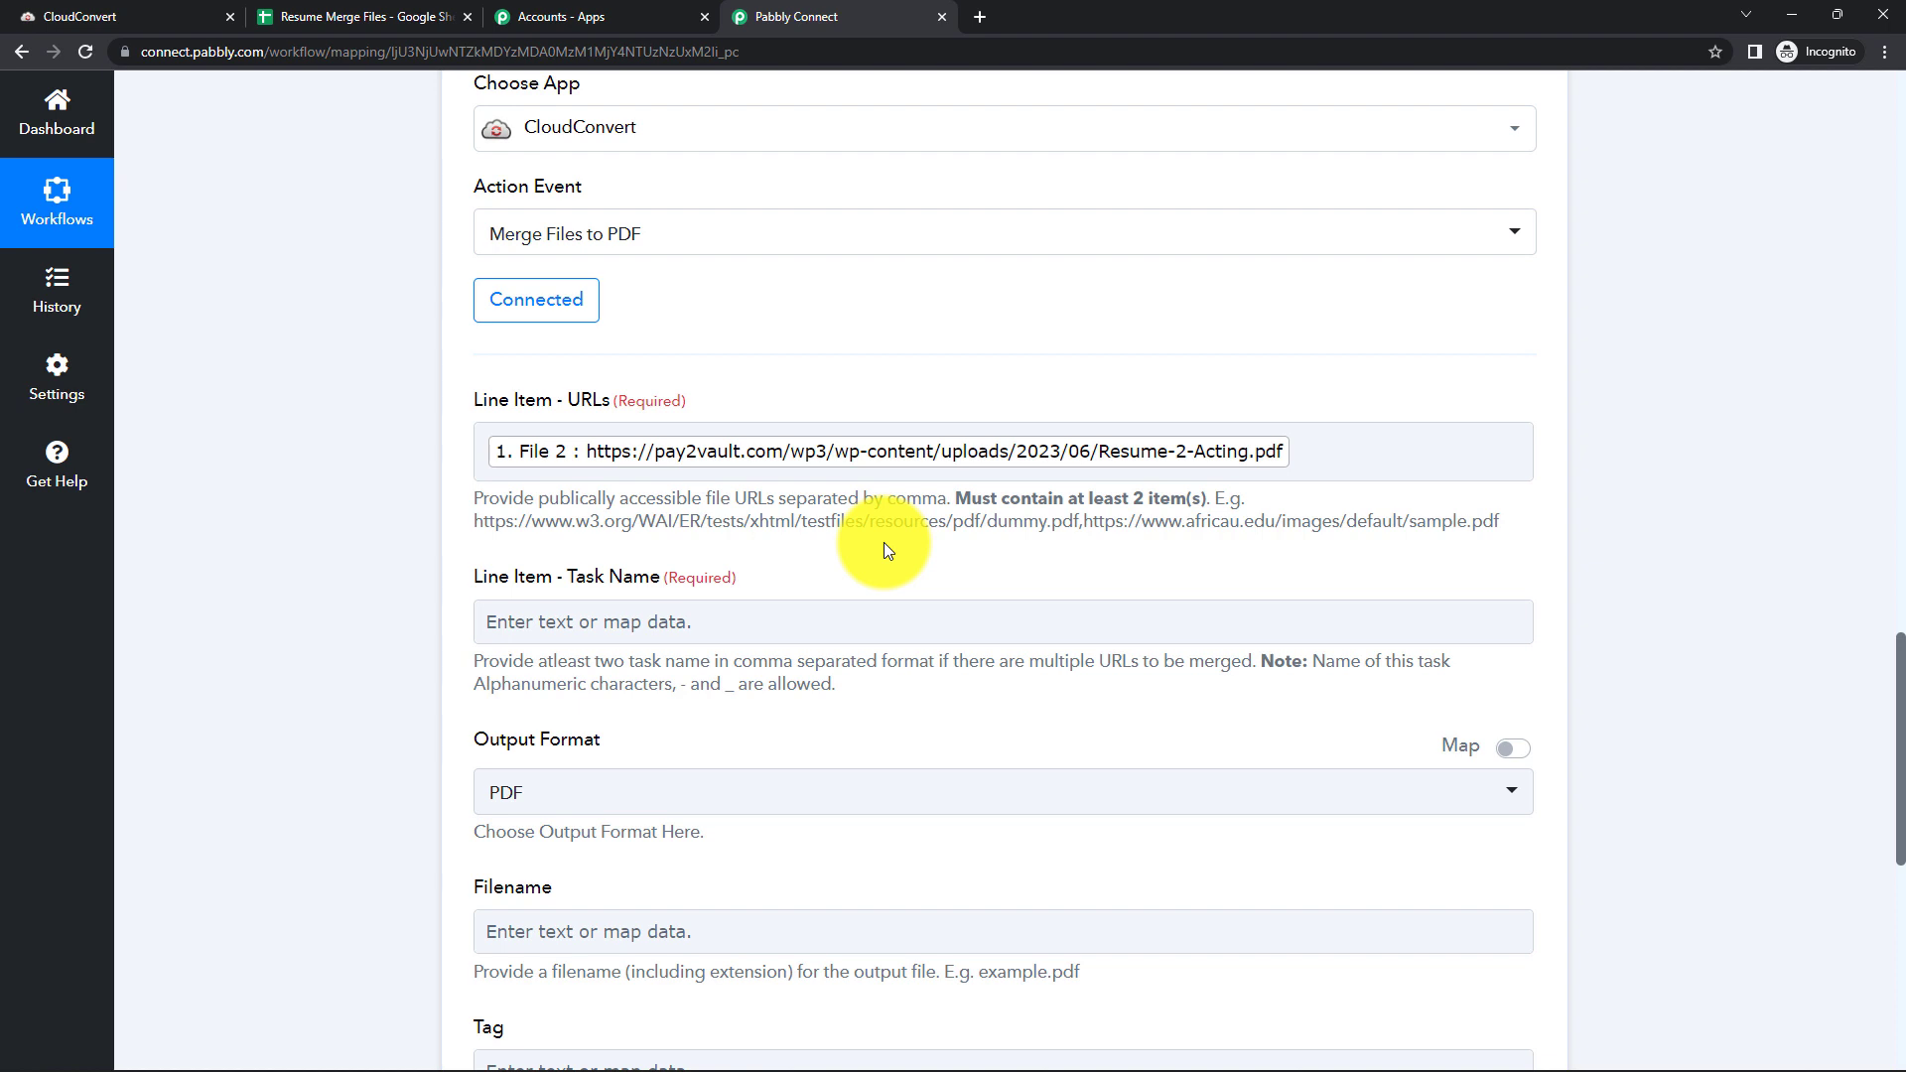
pyautogui.click(679, 627)
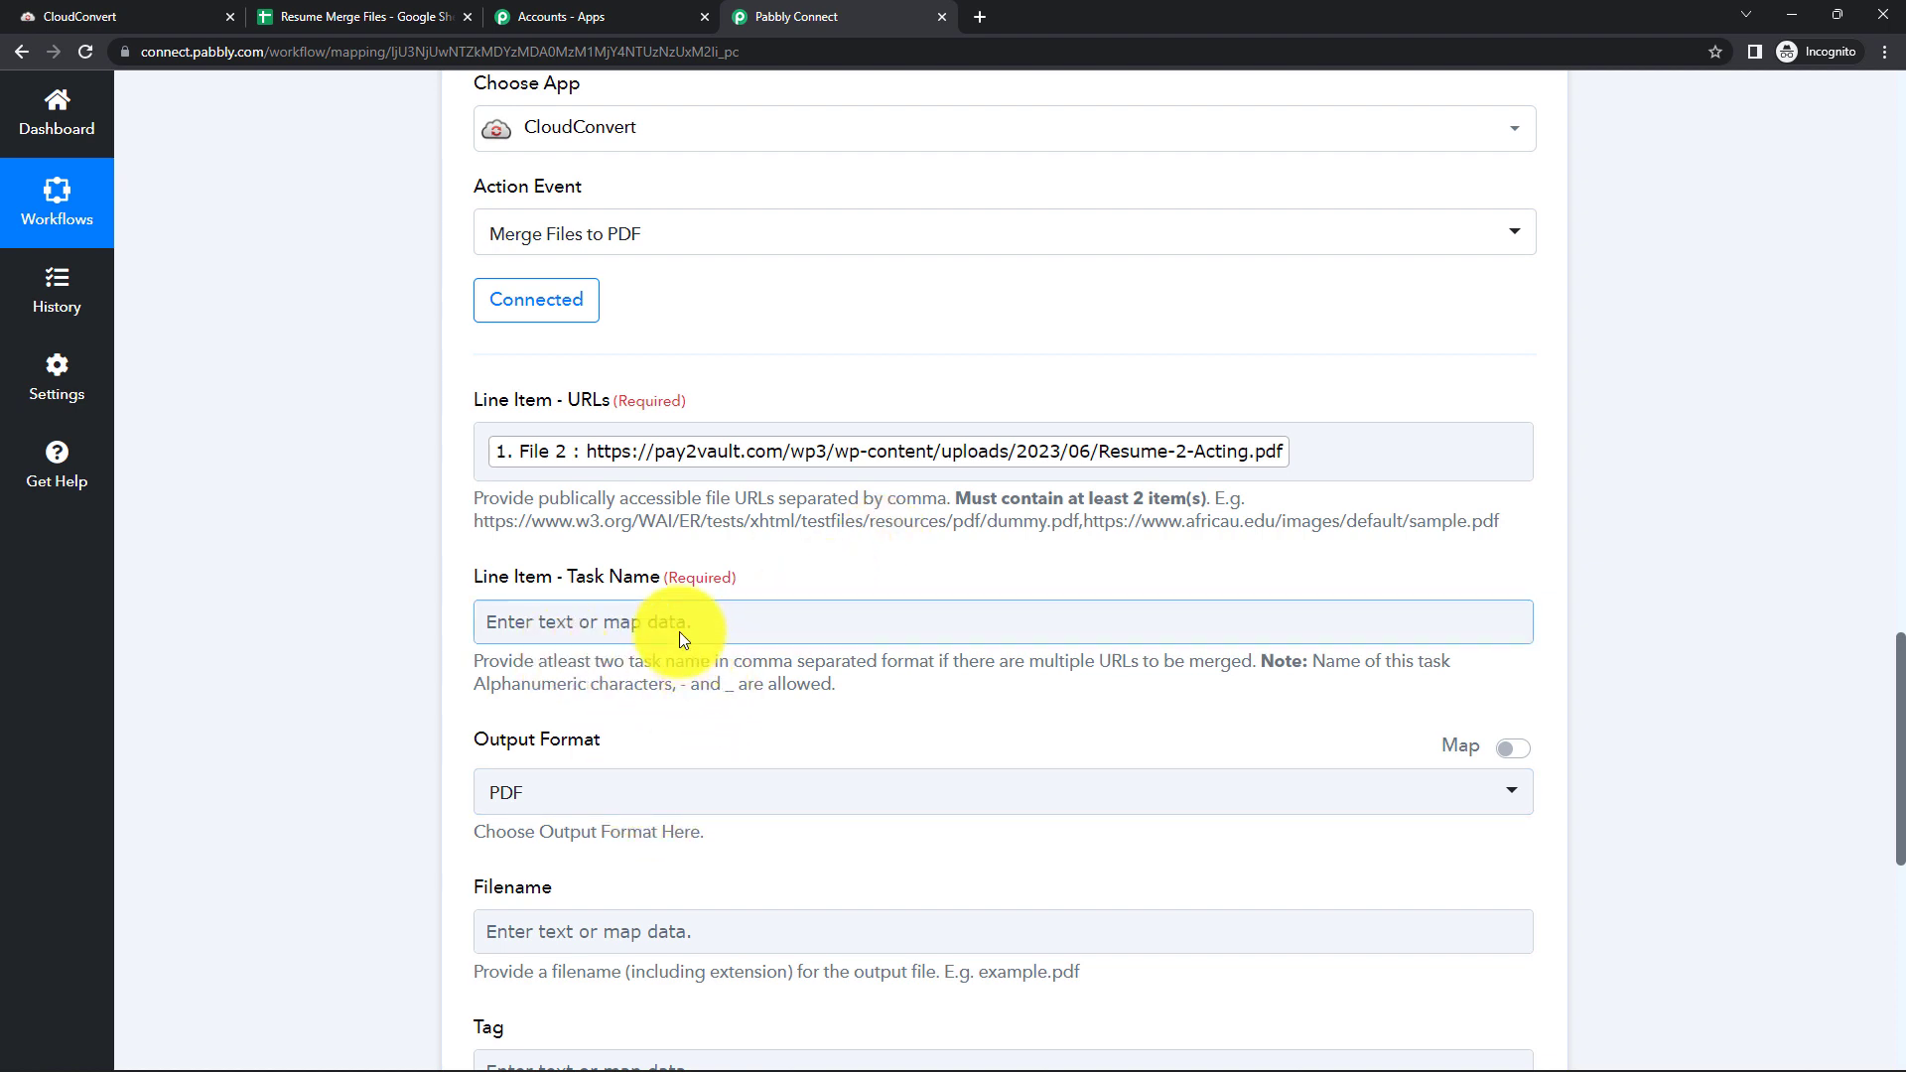
pyautogui.click(678, 631)
pyautogui.write('a')
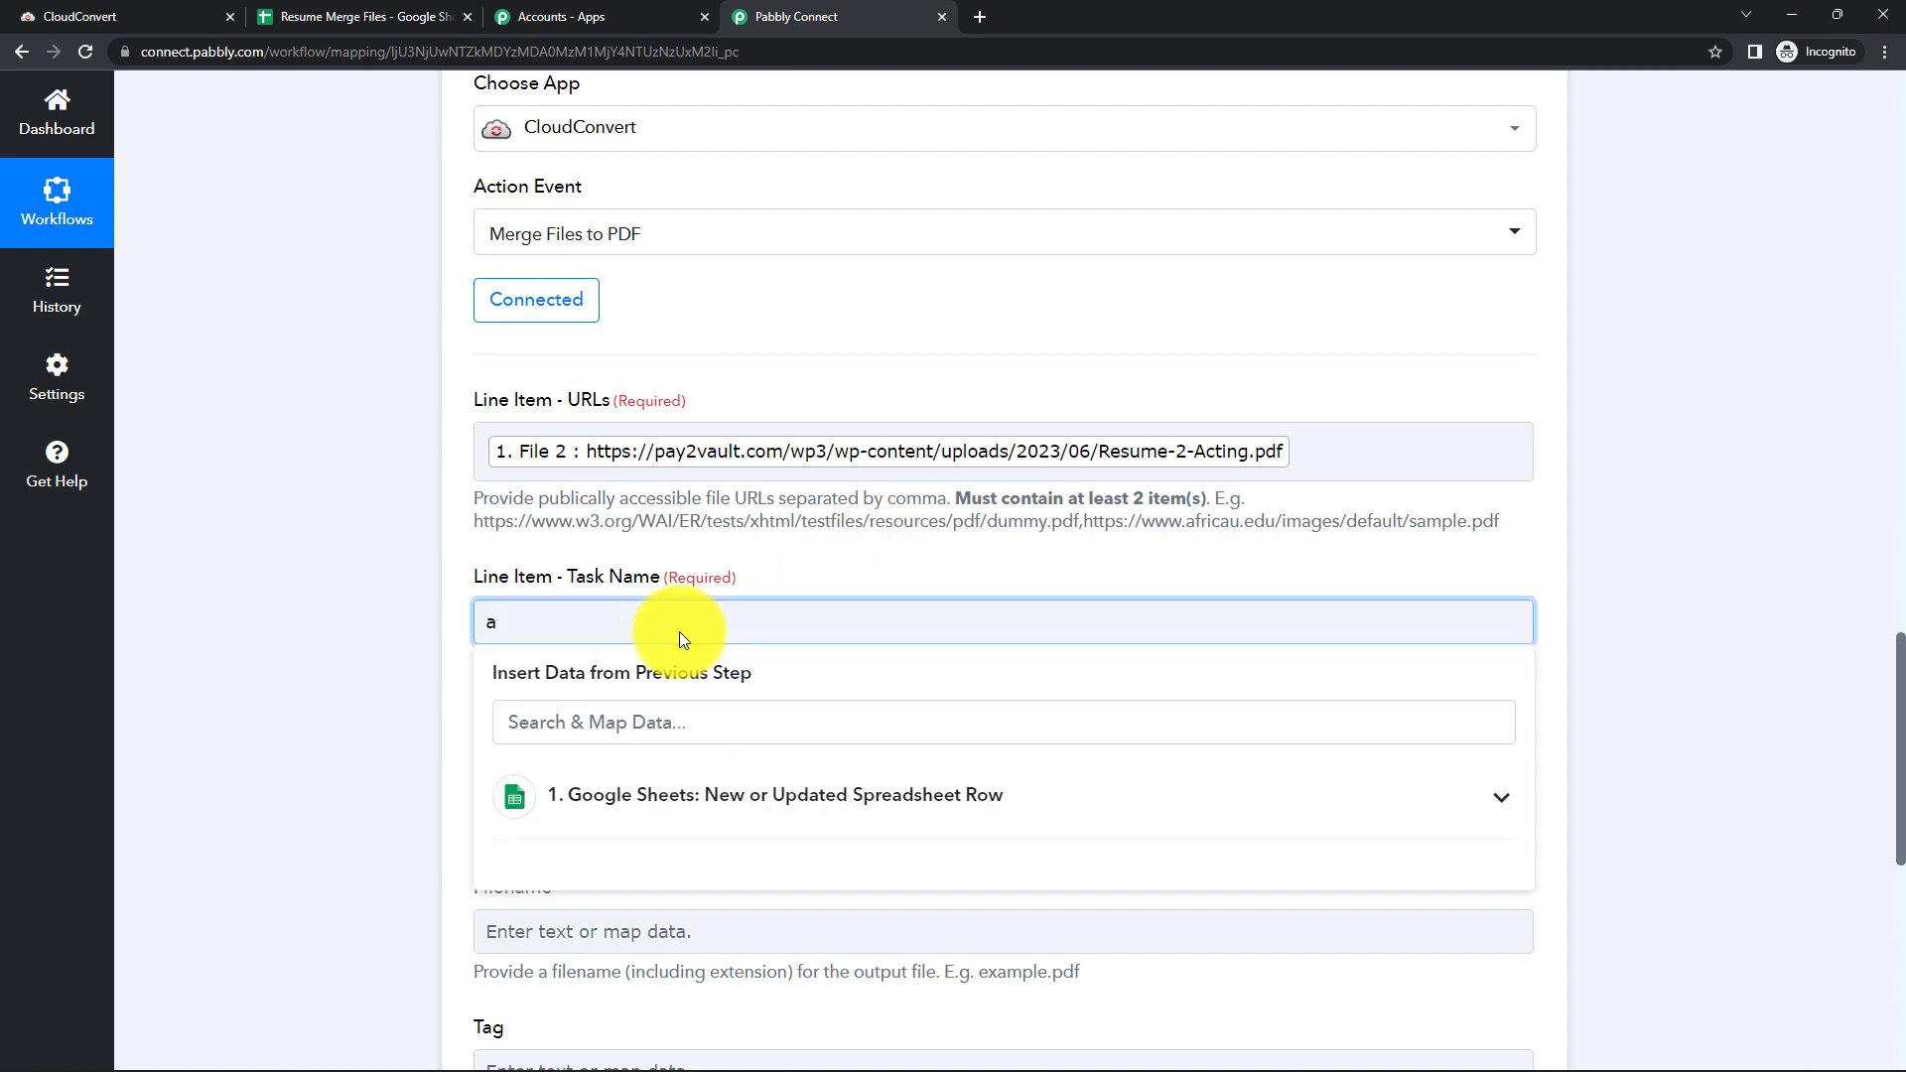
pyautogui.press('BackSpace')
pyautogui.write('Abcd')
pyautogui.press('BackSpace')
pyautogui.press('BackSpace')
pyautogui.press('BackSpace')
pyautogui.press('BackSpace')
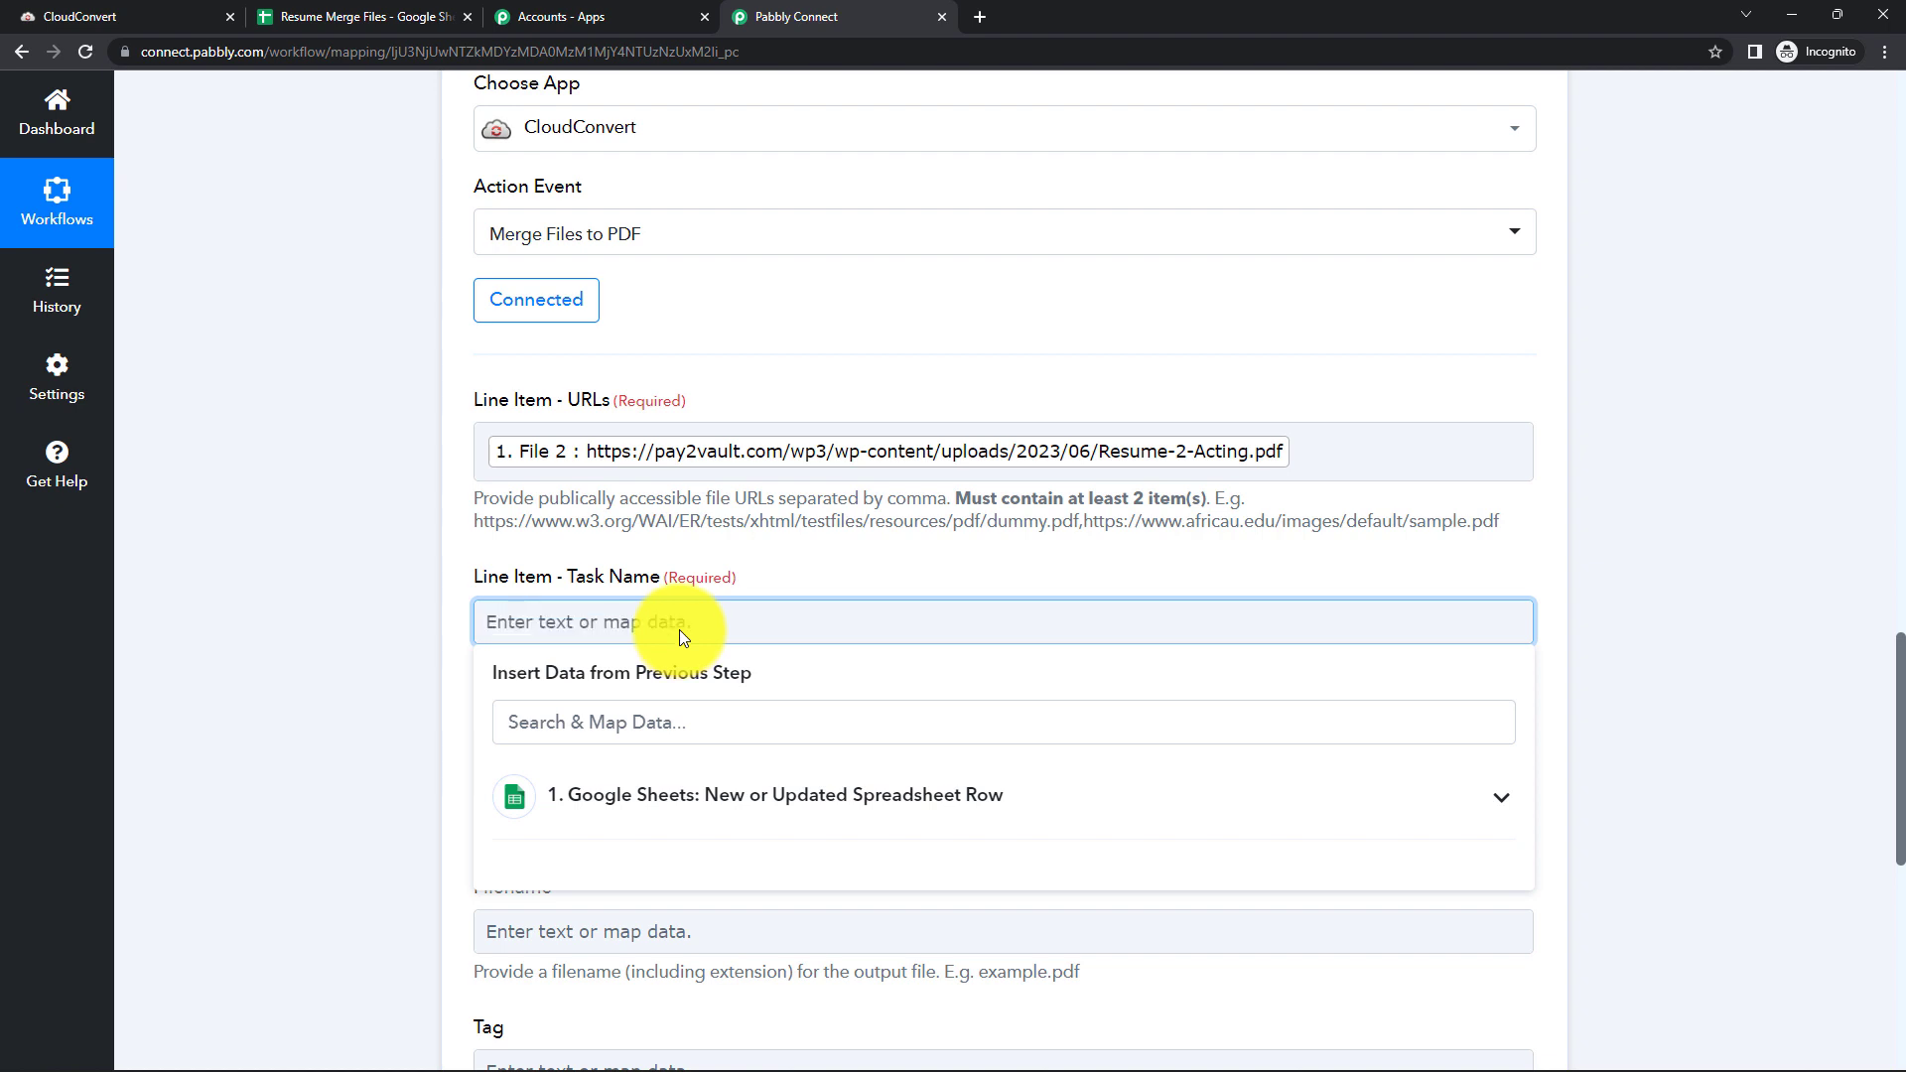
# Clear the Line Item - URLs field and map the File 2 and File 1 URLs from the Google Sheets trigger, separated by a comma
pyautogui.click(1306, 456)
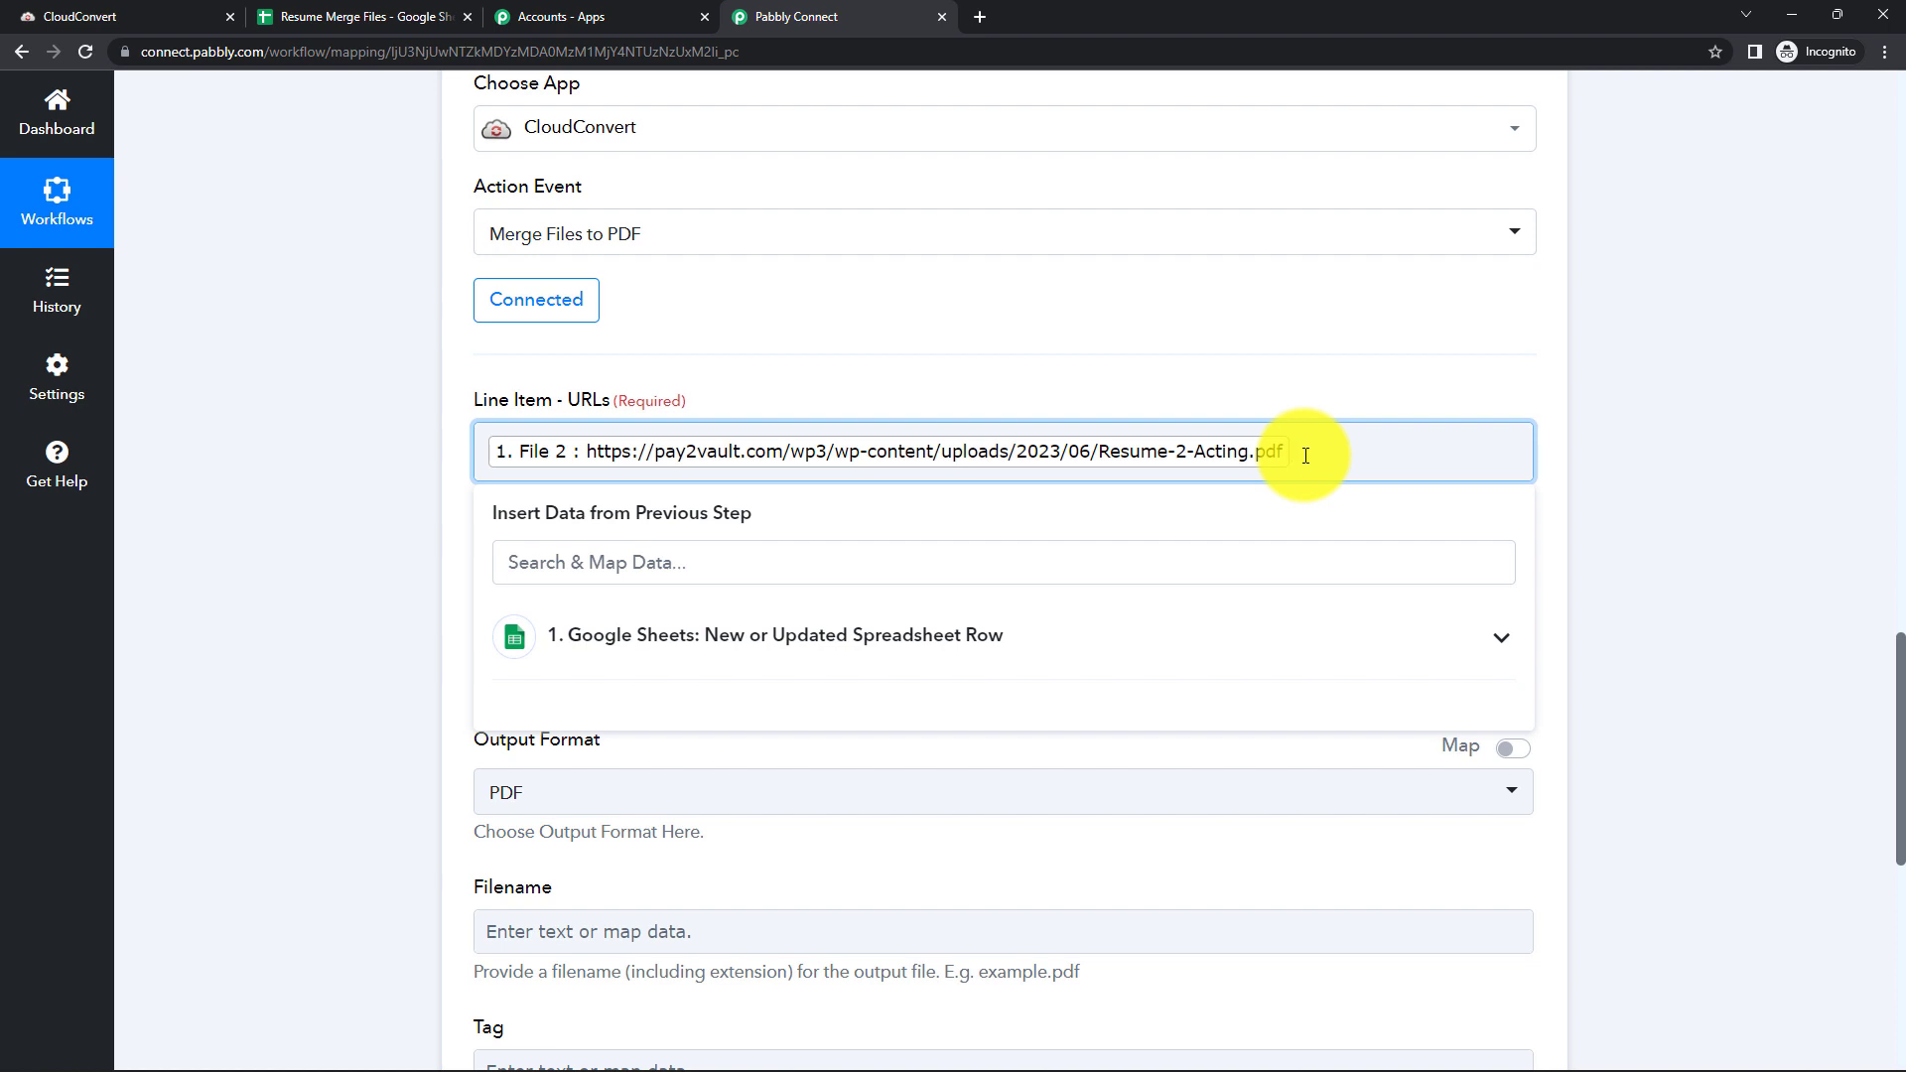
pyautogui.press('BackSpace')
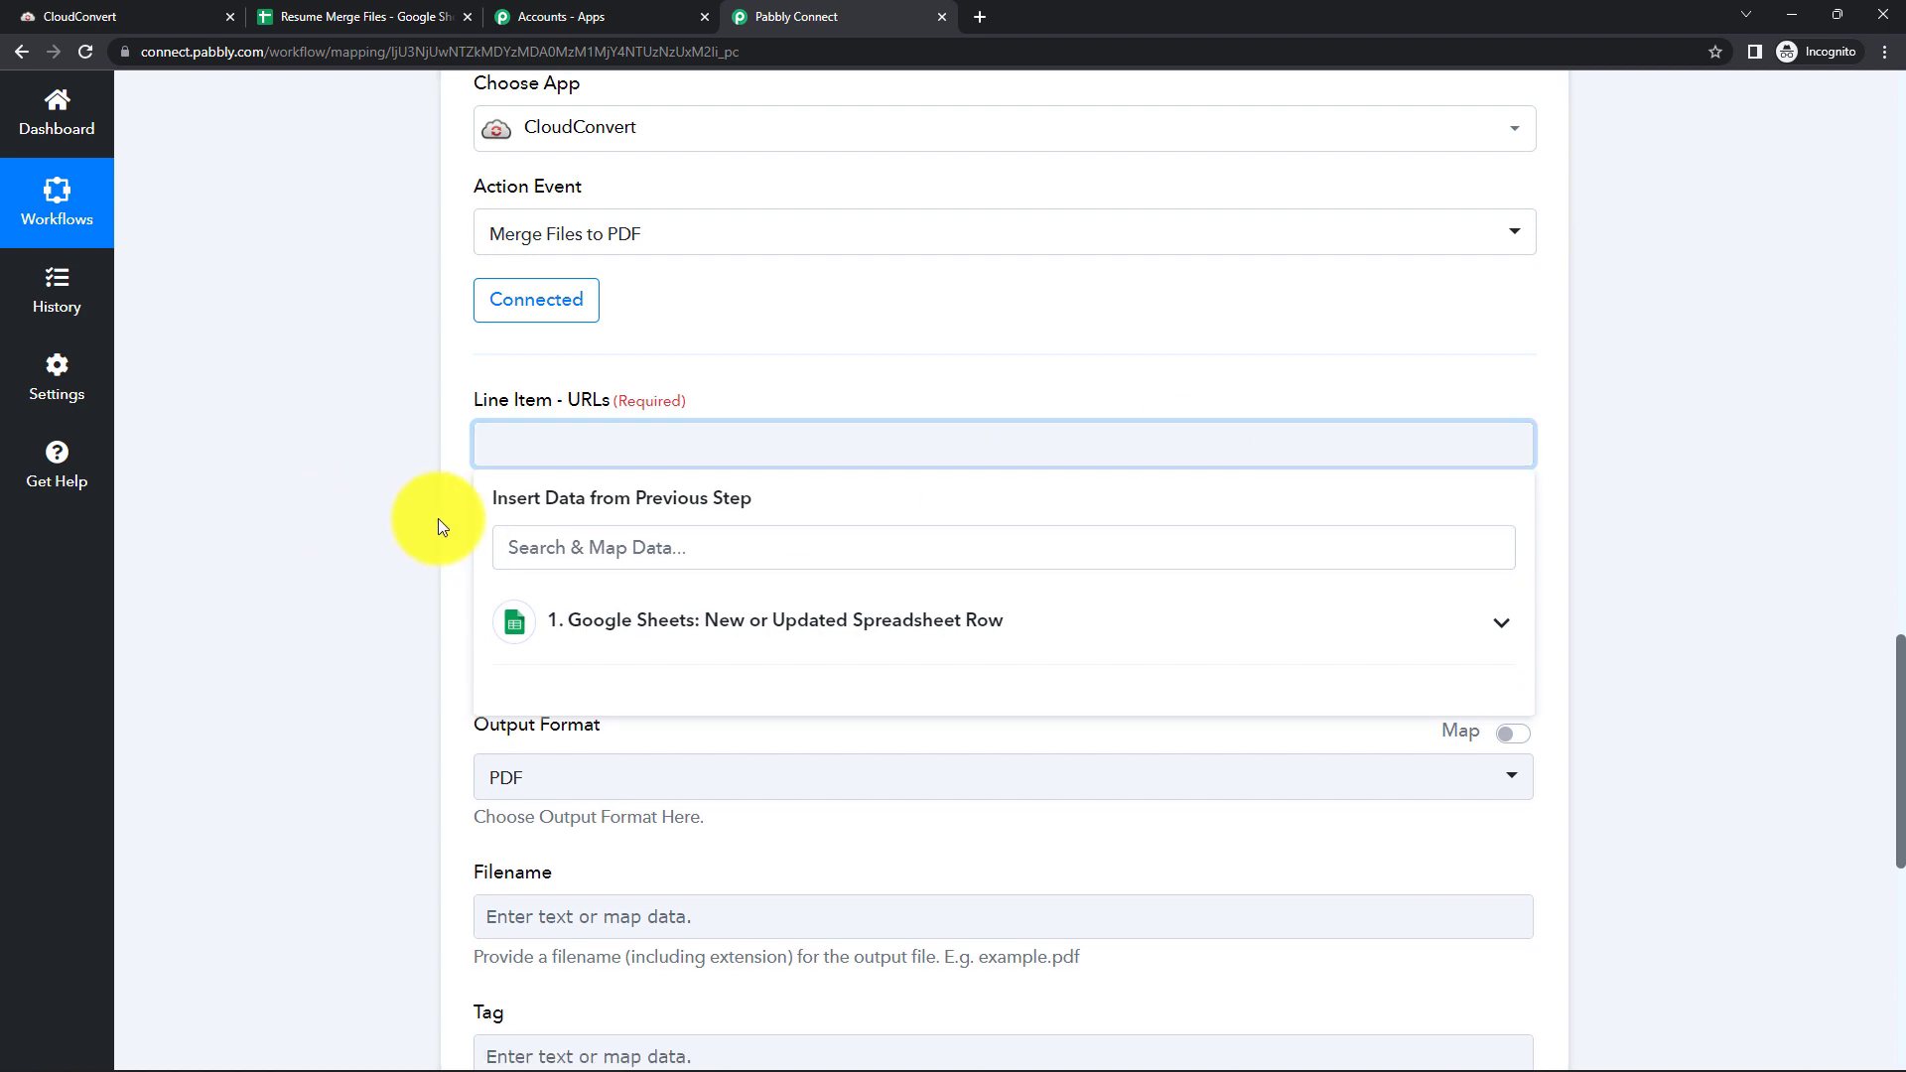
pyautogui.click(637, 621)
pyautogui.scroll(-1, 858, 868)
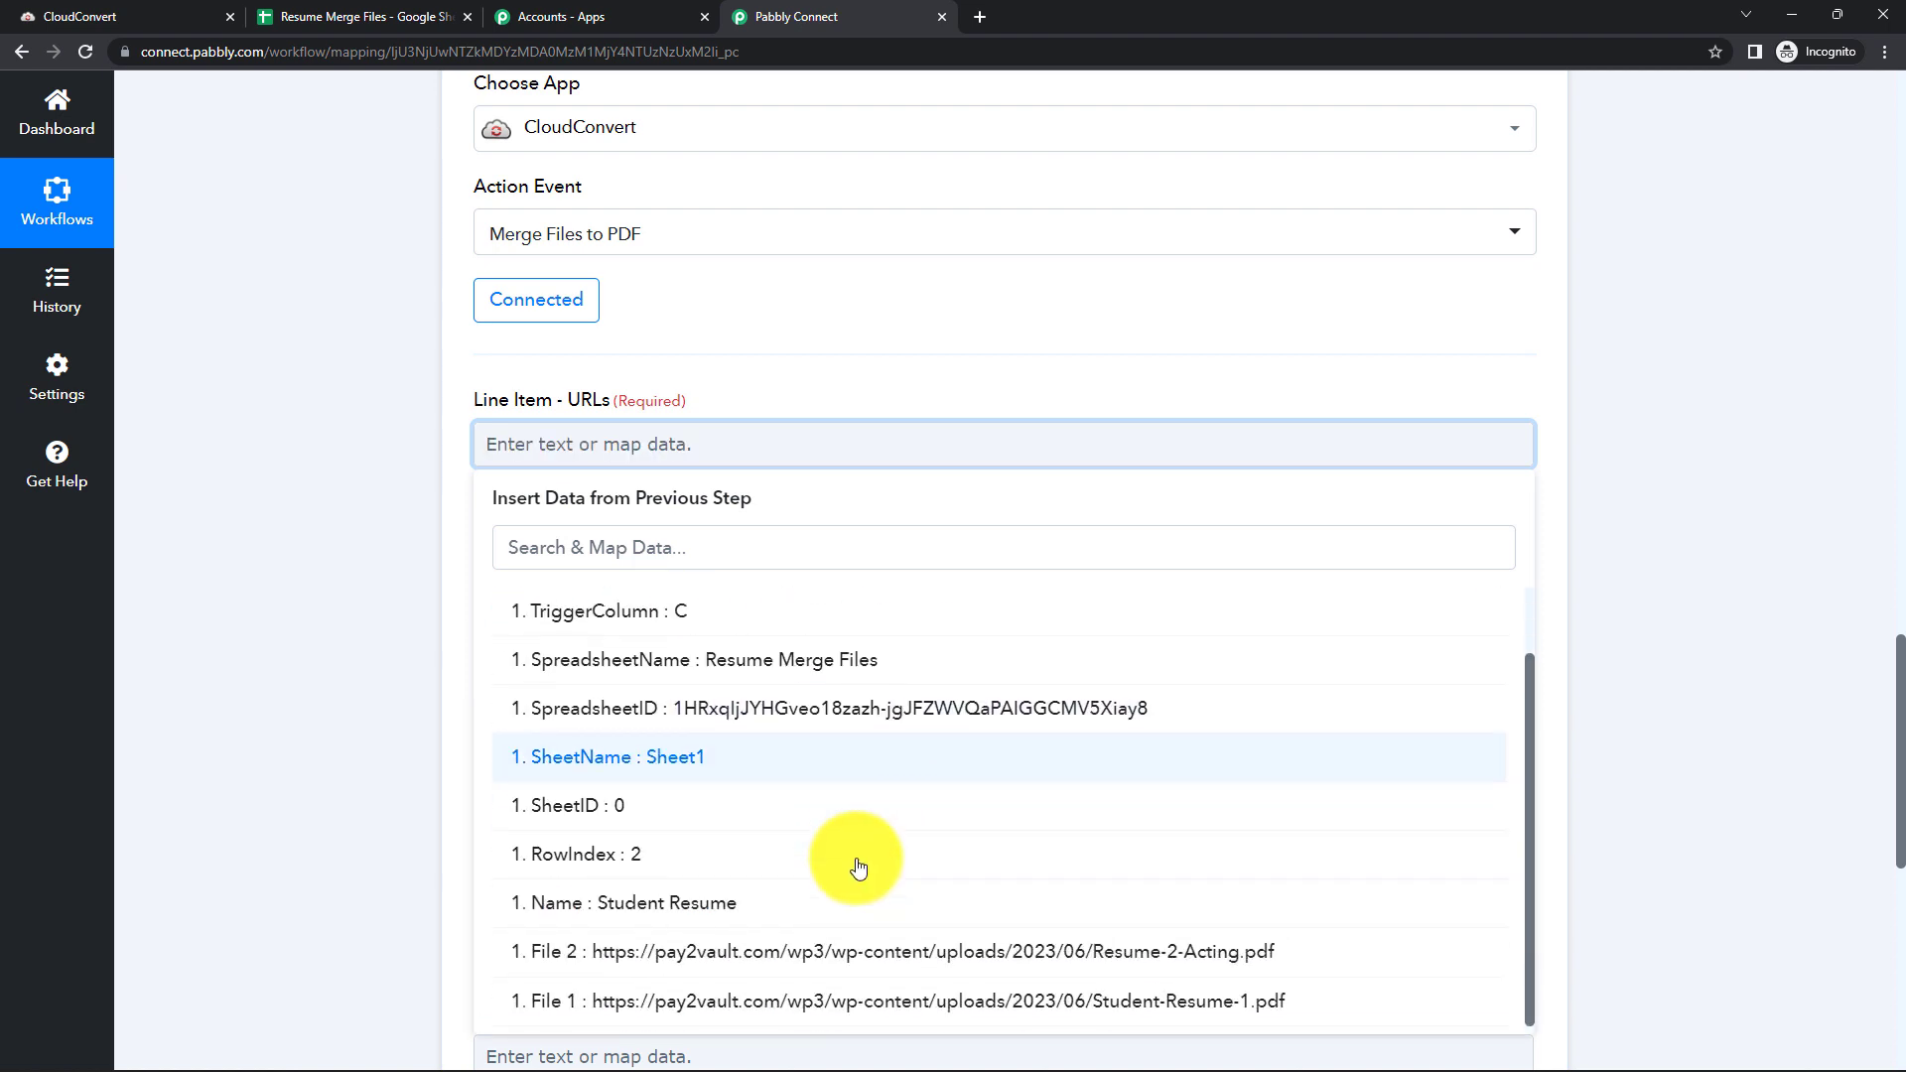
pyautogui.scroll(-1, 851, 865)
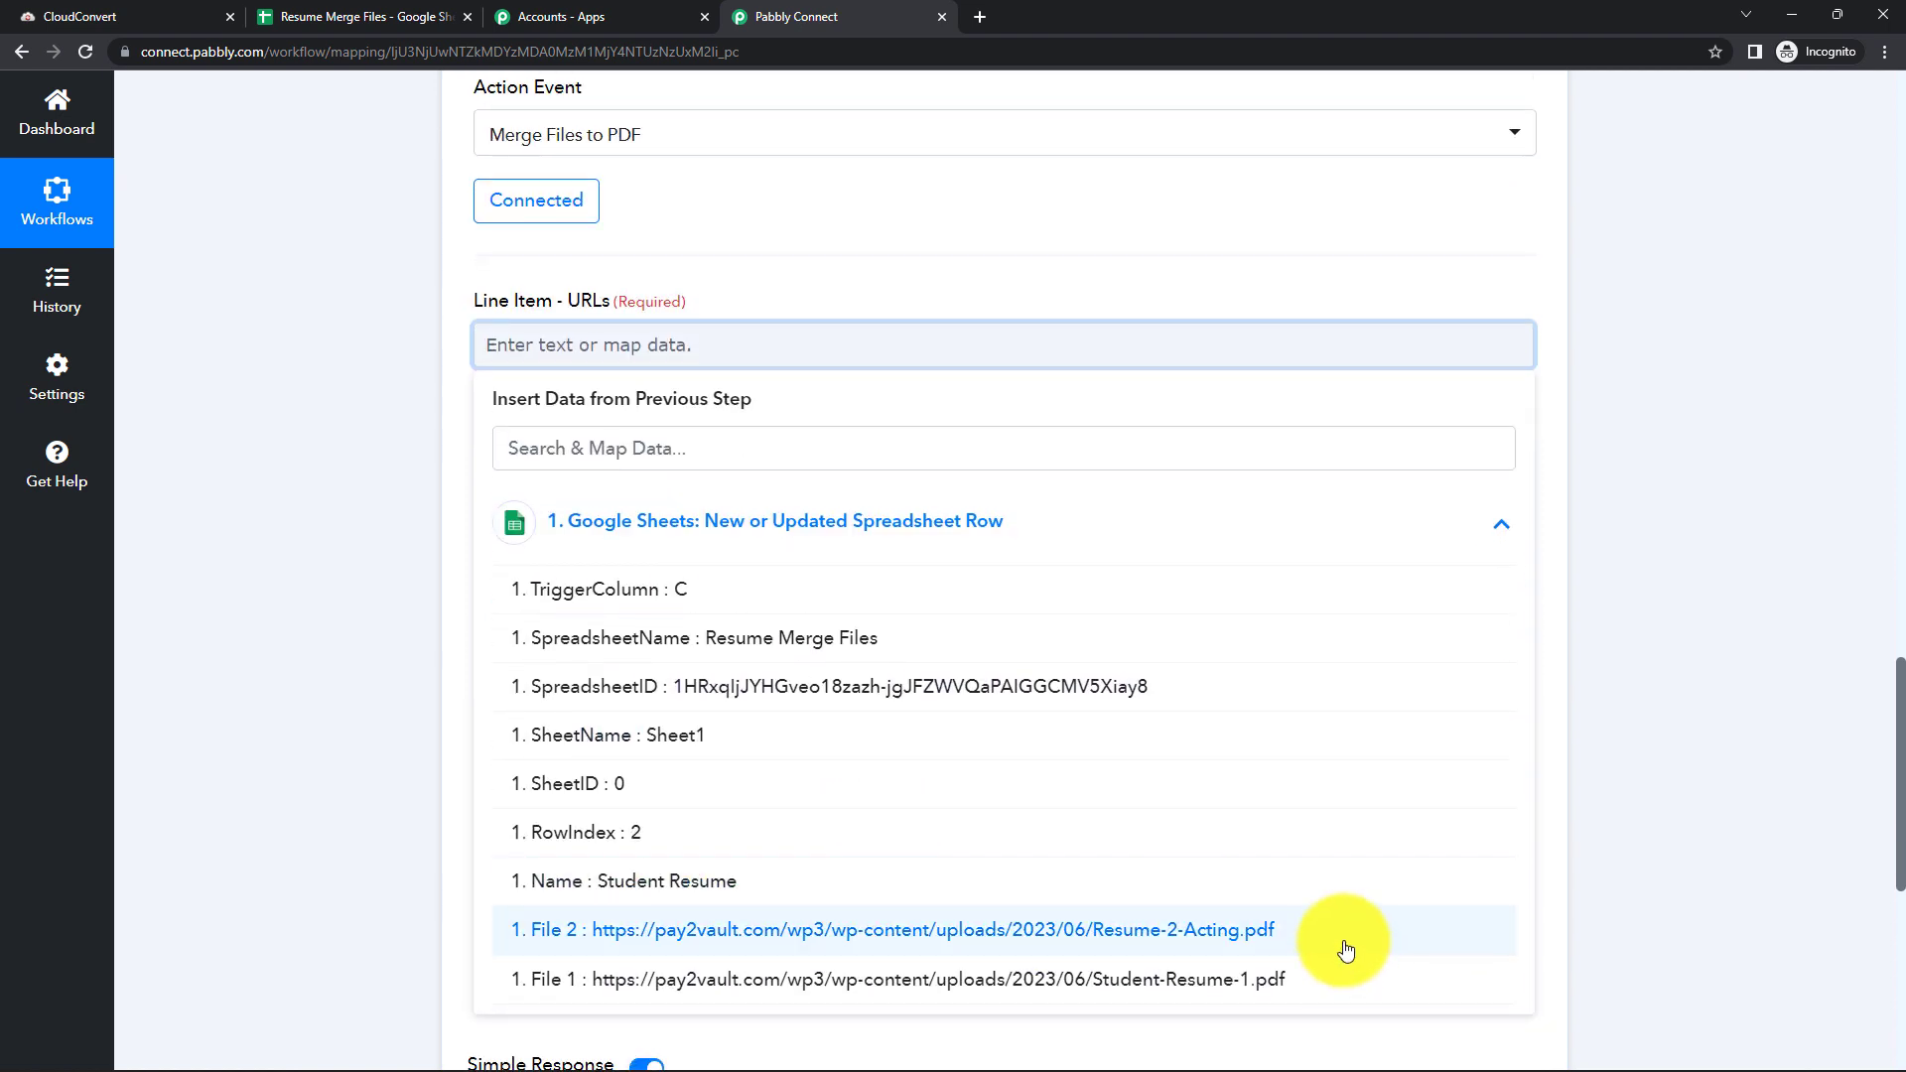
pyautogui.click(1346, 951)
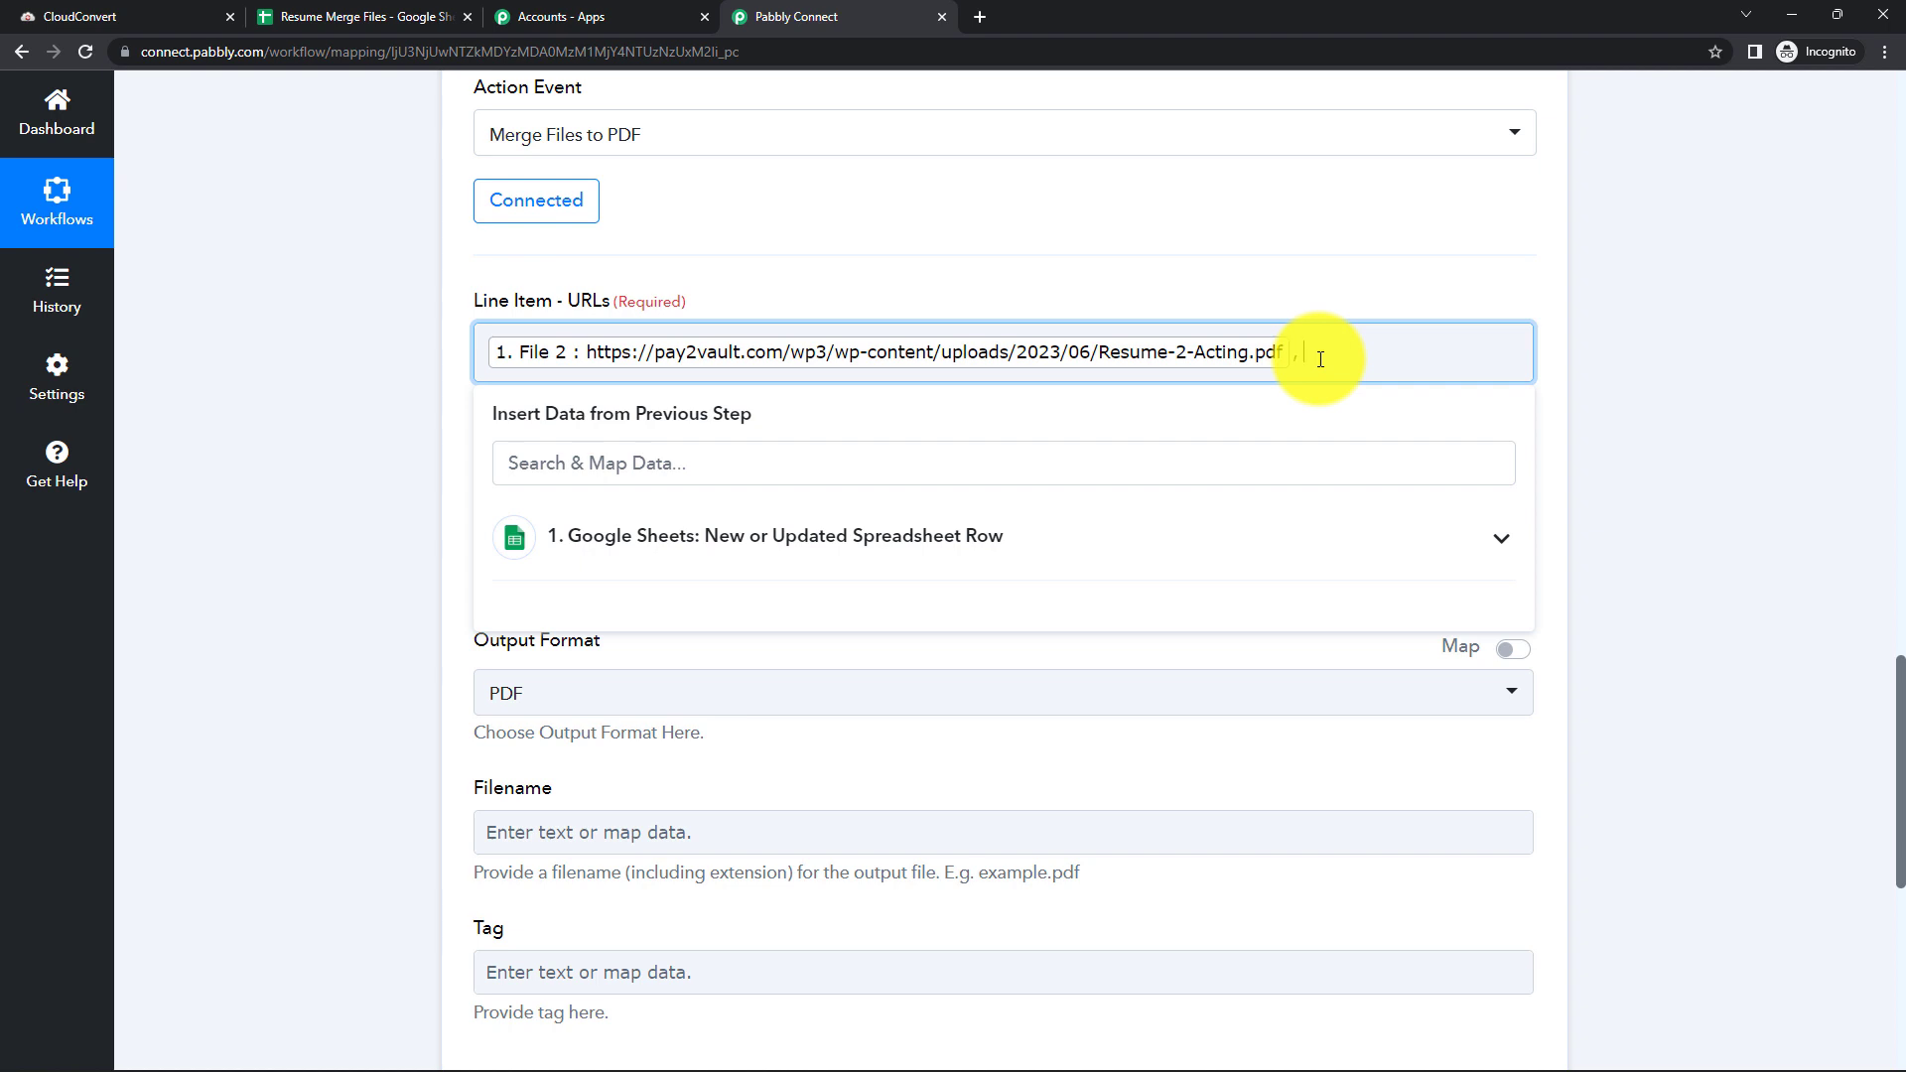
pyautogui.write(',')
pyautogui.click(765, 553)
pyautogui.scroll(-1, 903, 794)
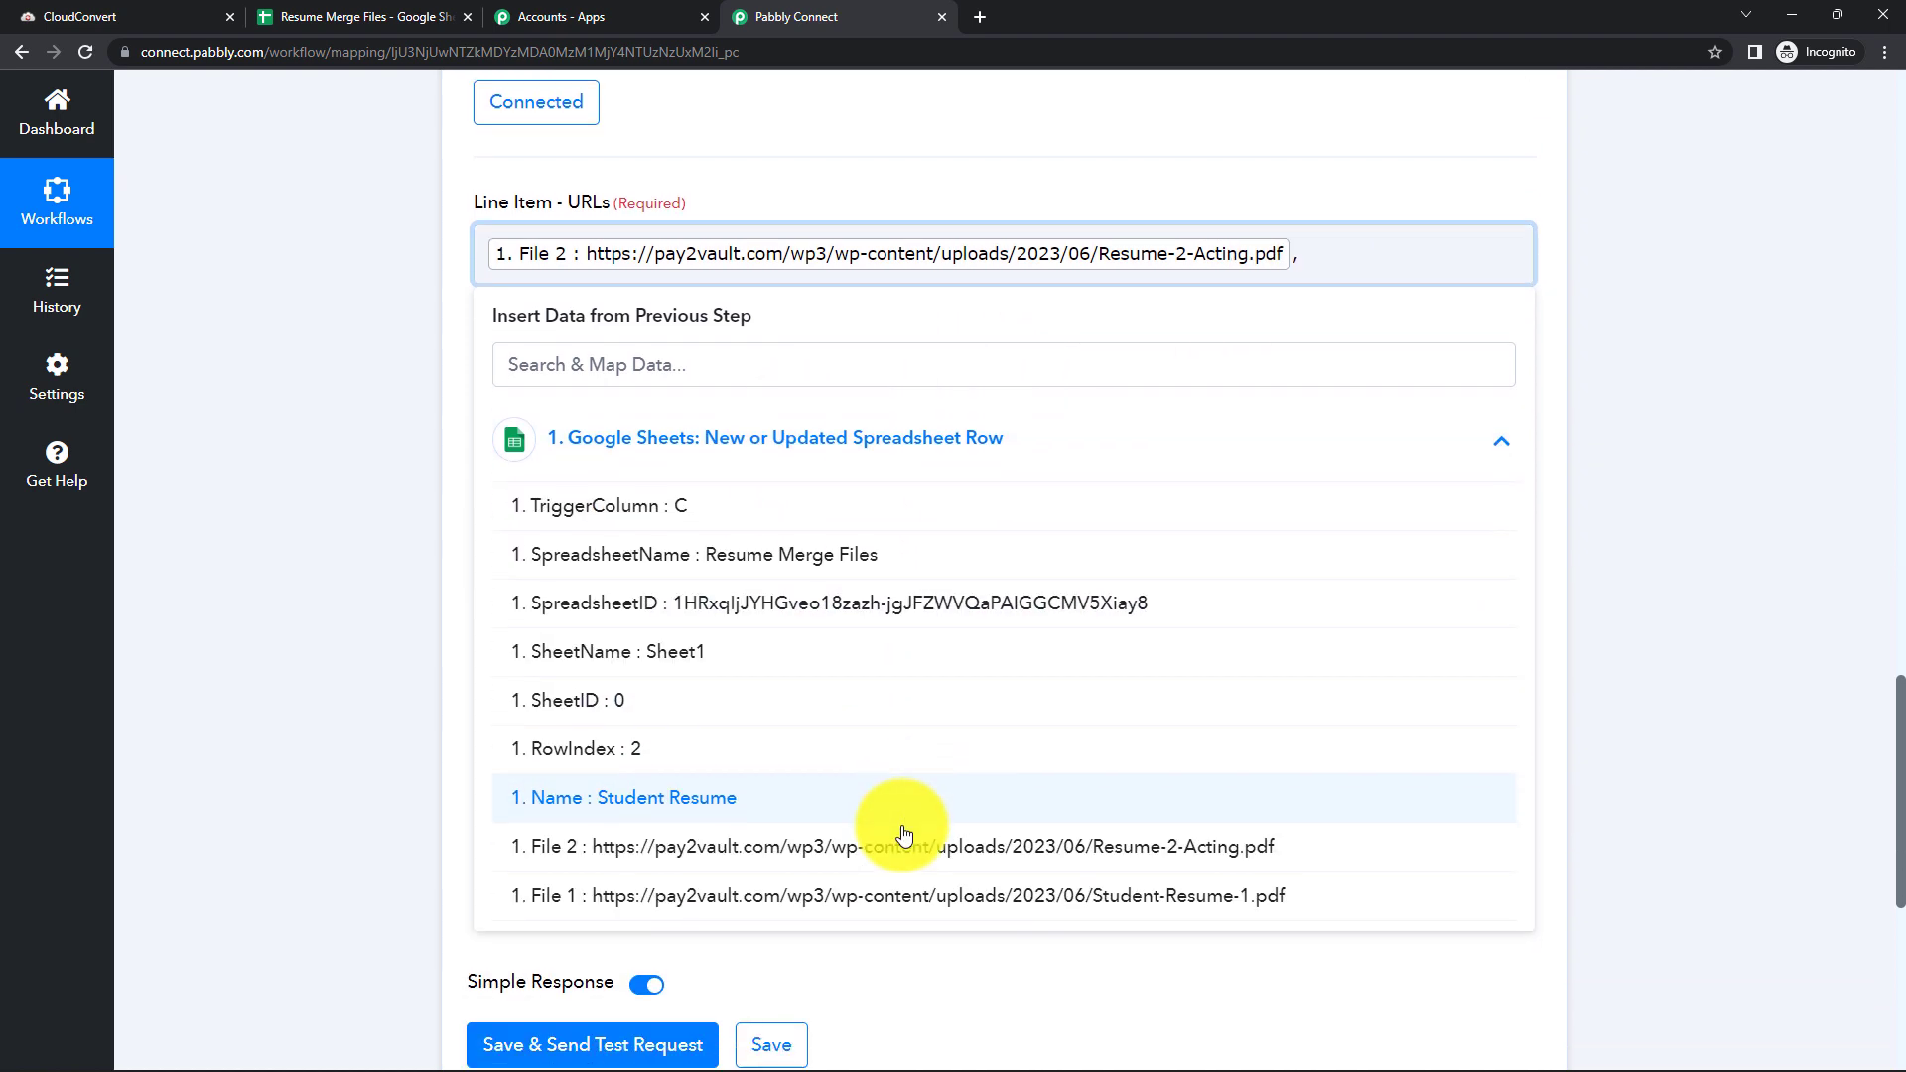
pyautogui.click(819, 894)
pyautogui.click(413, 597)
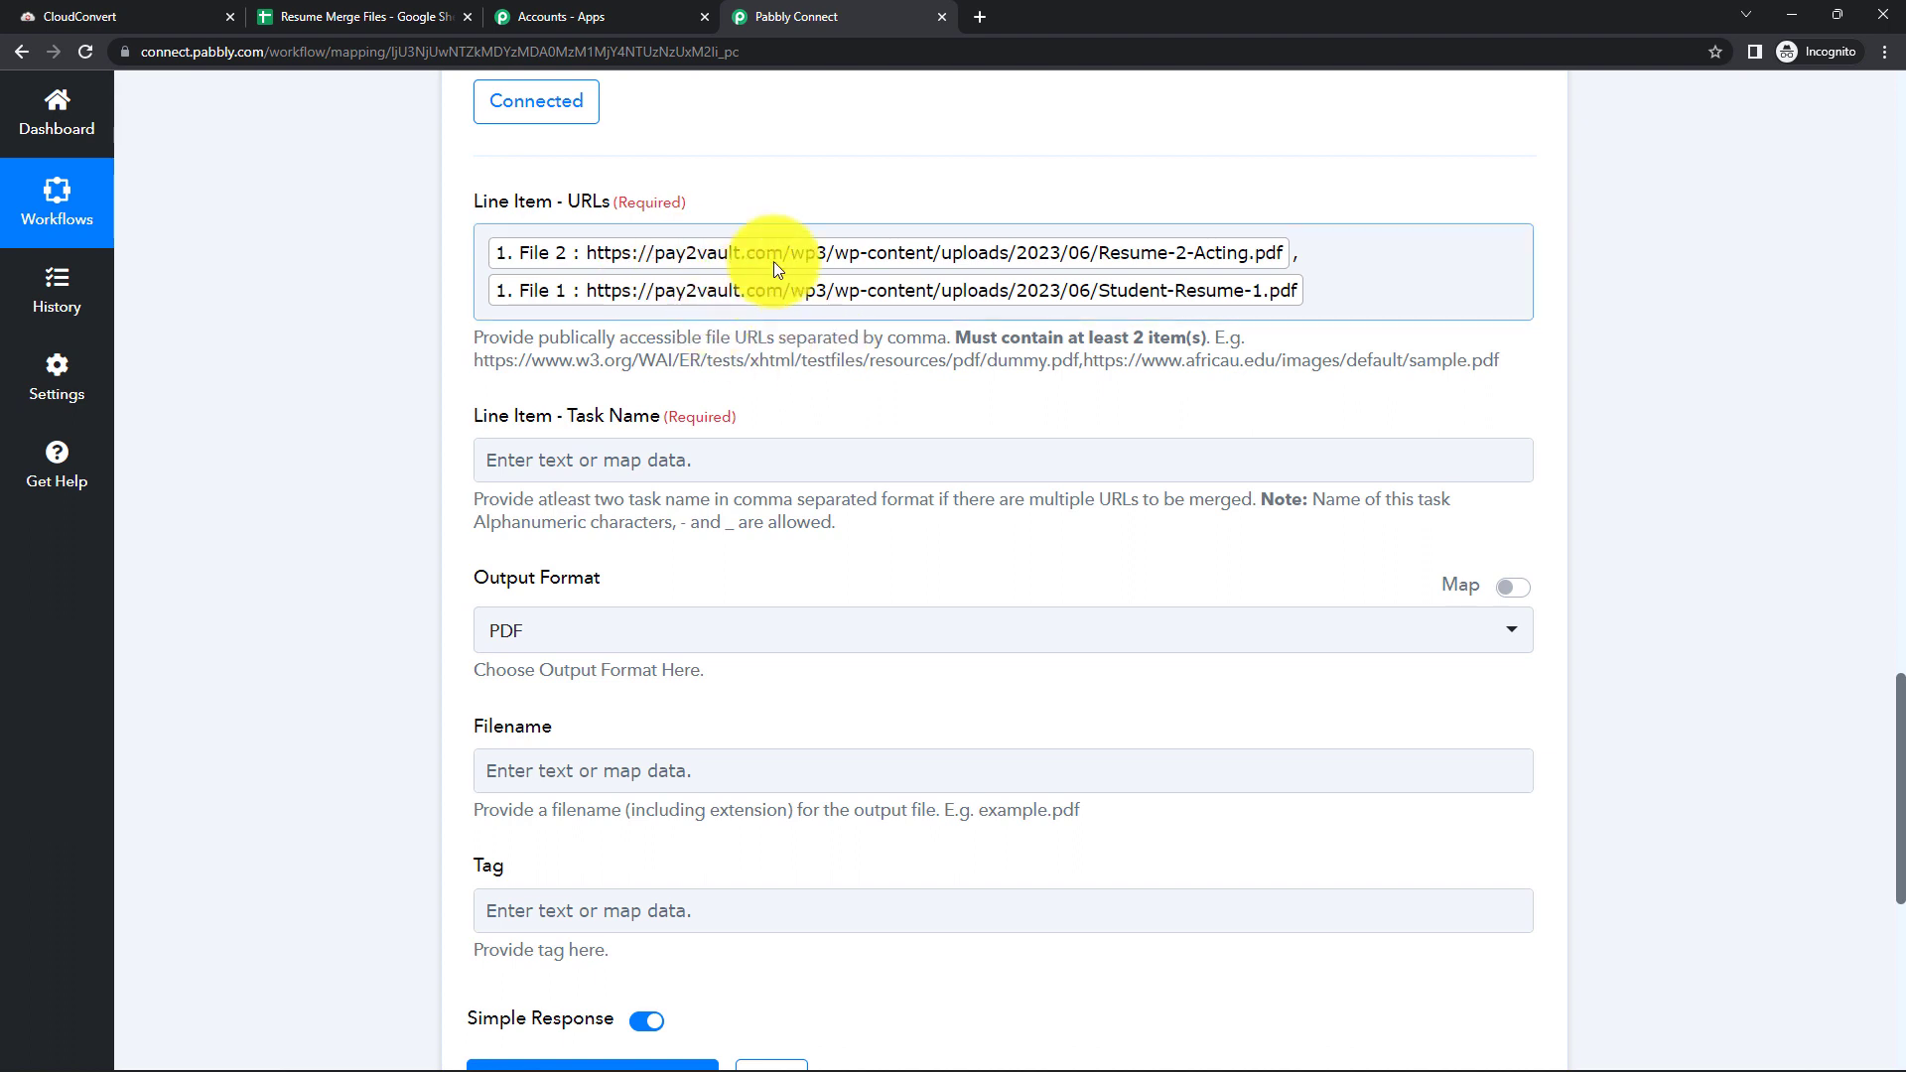
# Enter F1, F2 as the names in the Line Item - Task Name field
pyautogui.scroll(3, 944, 533)
pyautogui.scroll(-1, 893, 566)
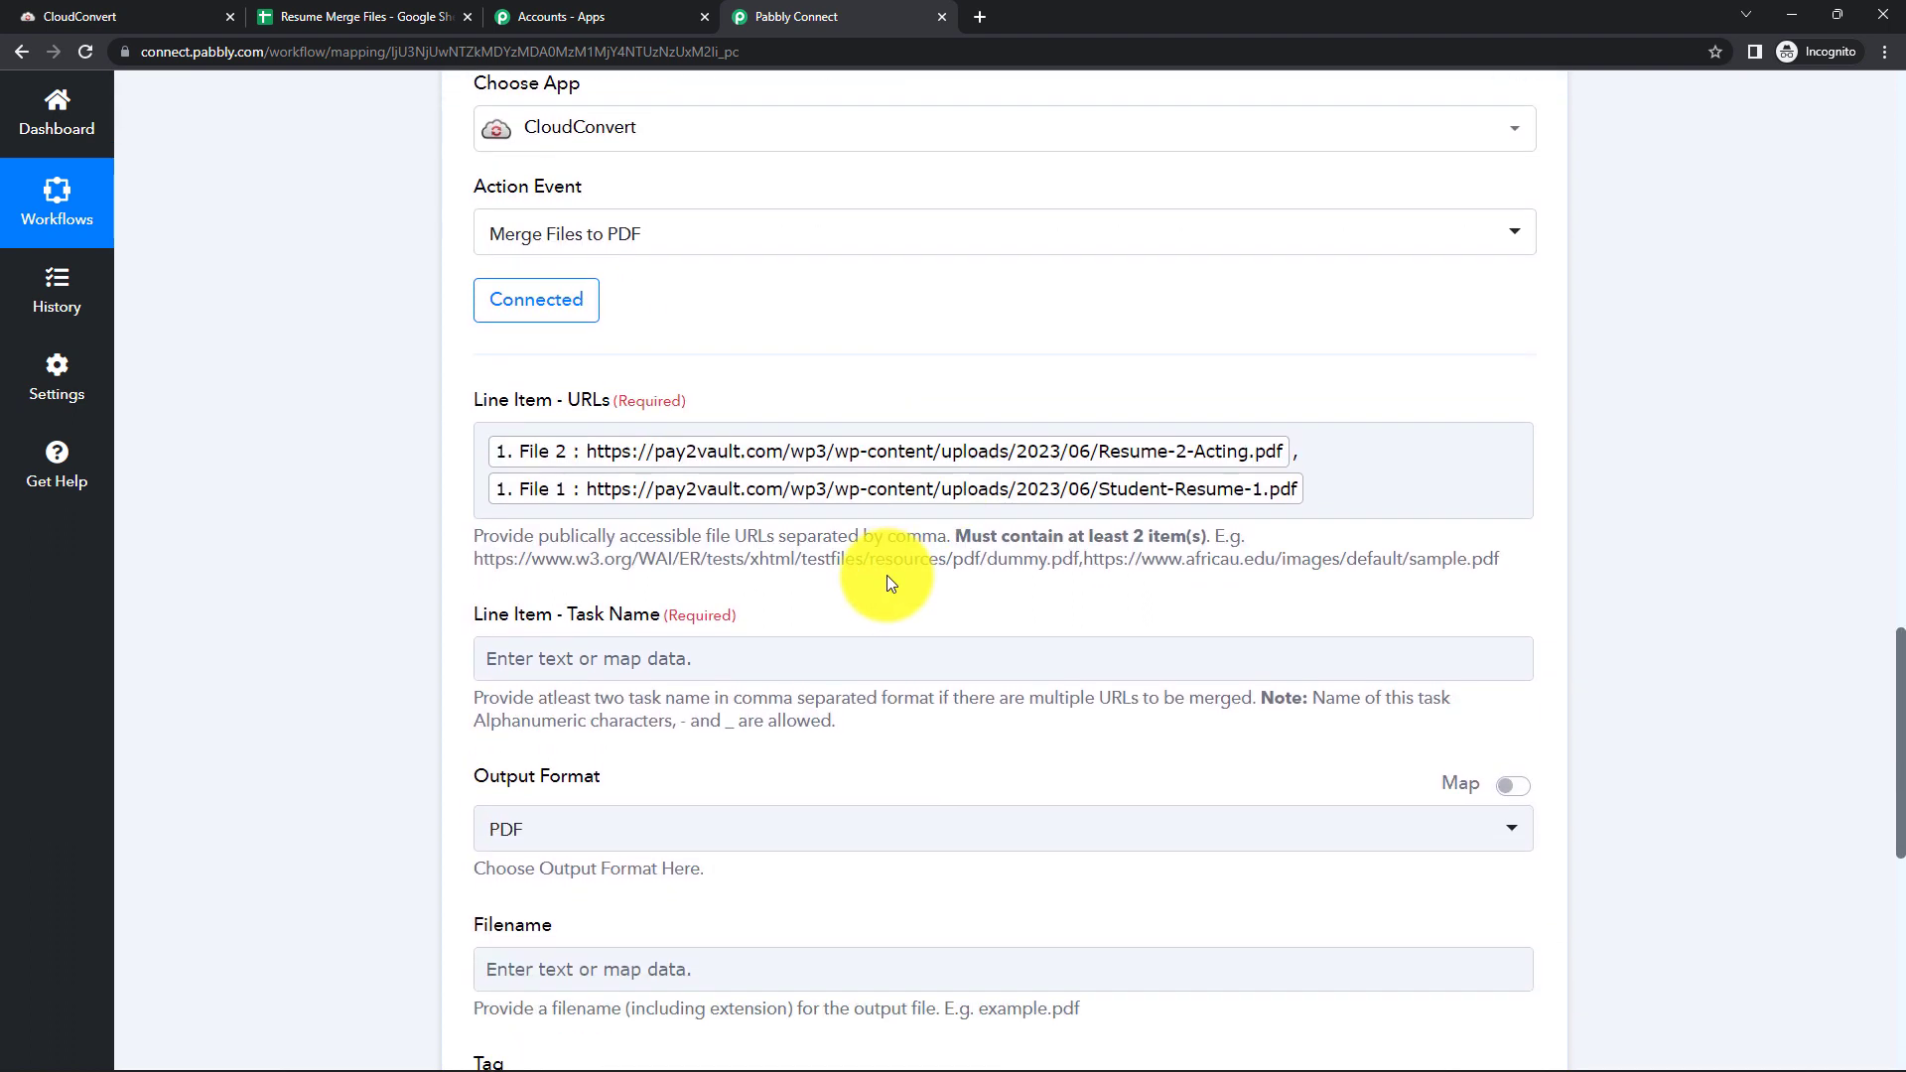
pyautogui.click(678, 659)
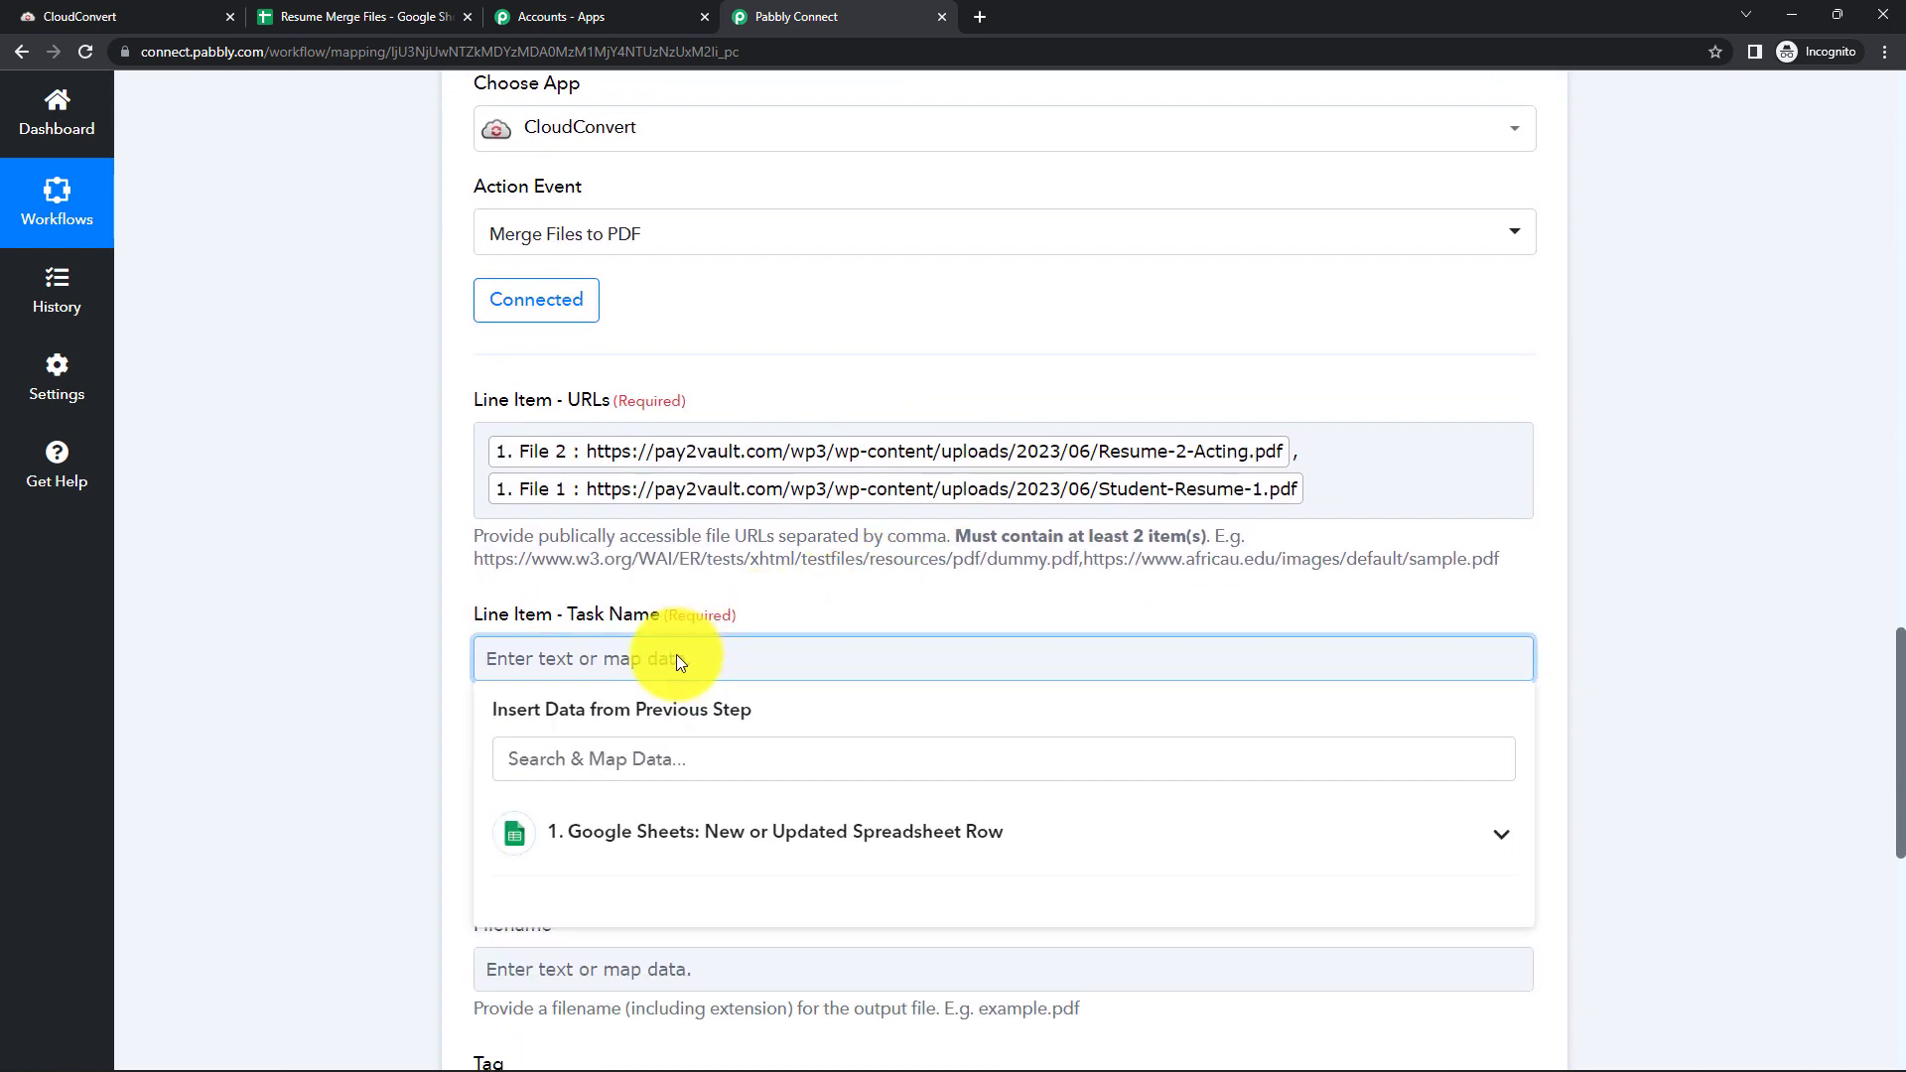
pyautogui.write('F1, F2')
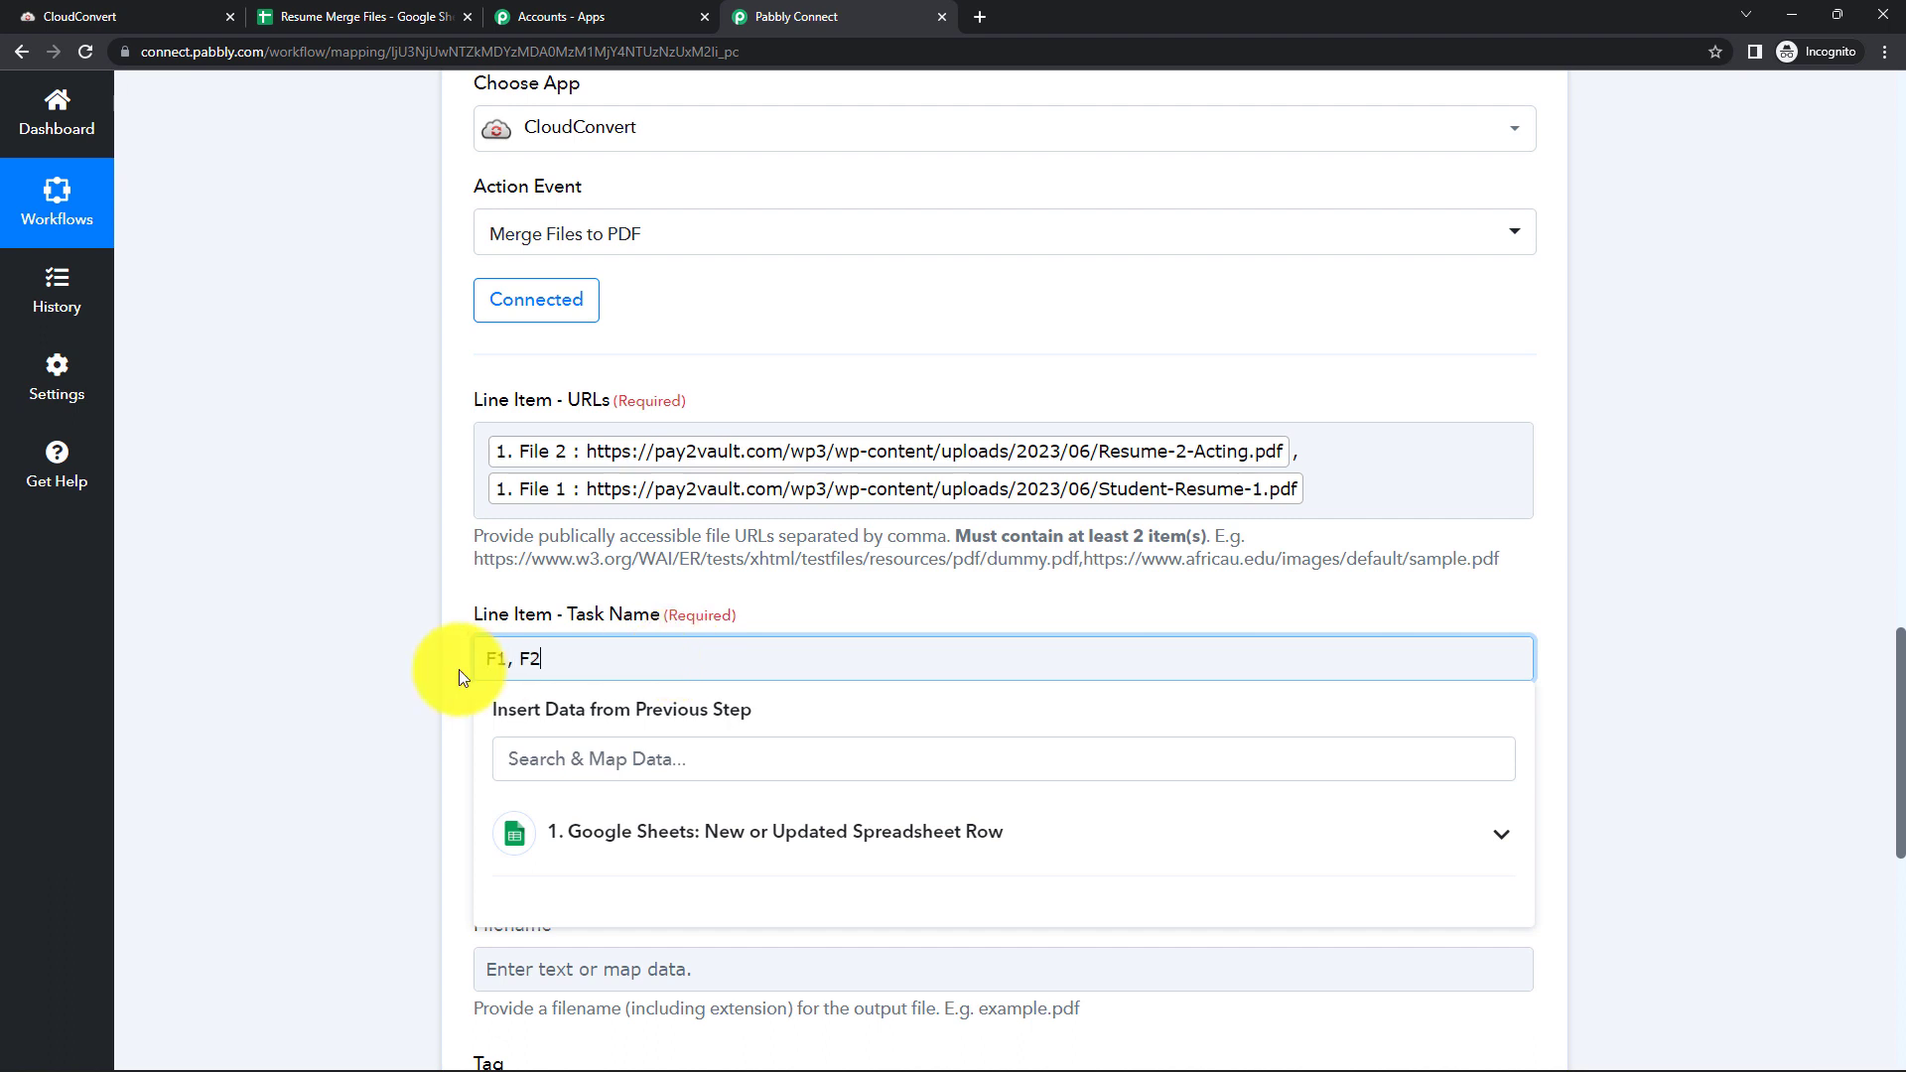
pyautogui.click(458, 669)
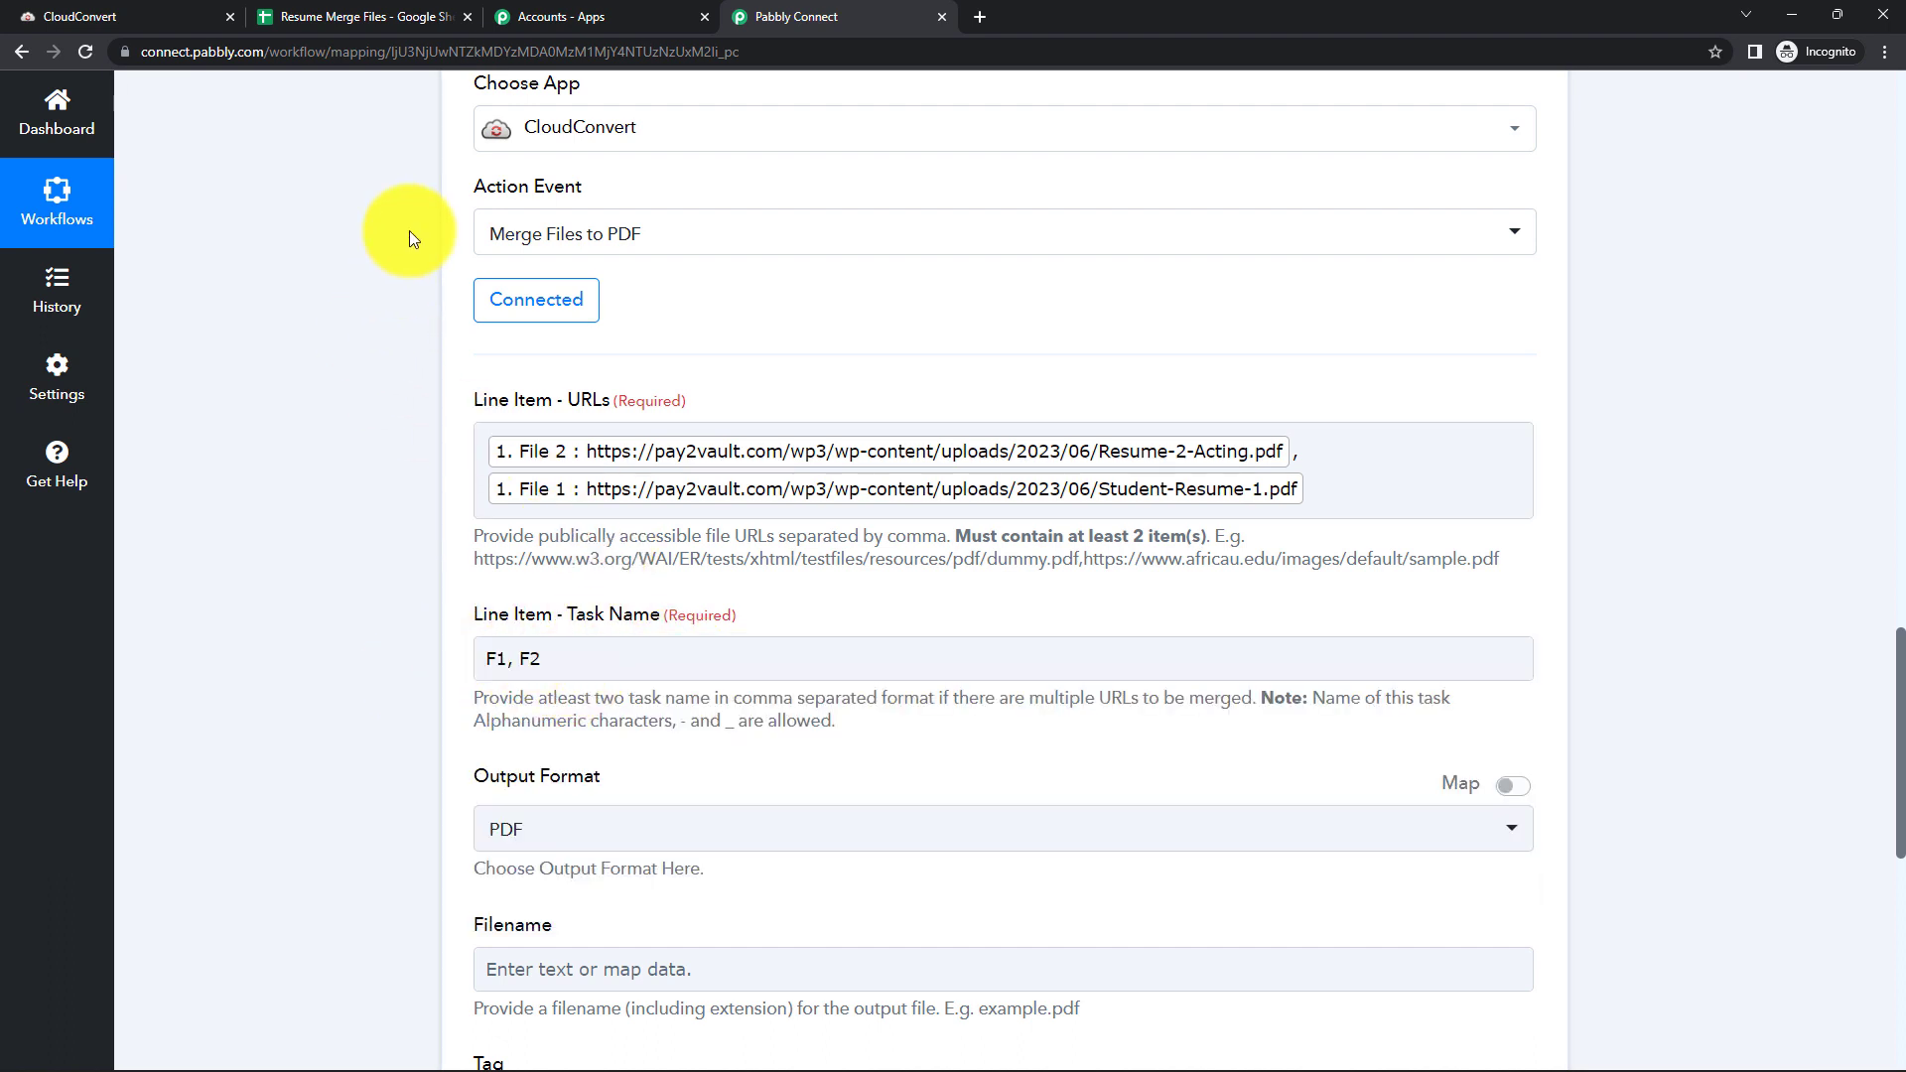
# Check the file columns in the Resume Merge Files spreadsheet and remove the space from the task names to read F1,F2
pyautogui.click(387, 14)
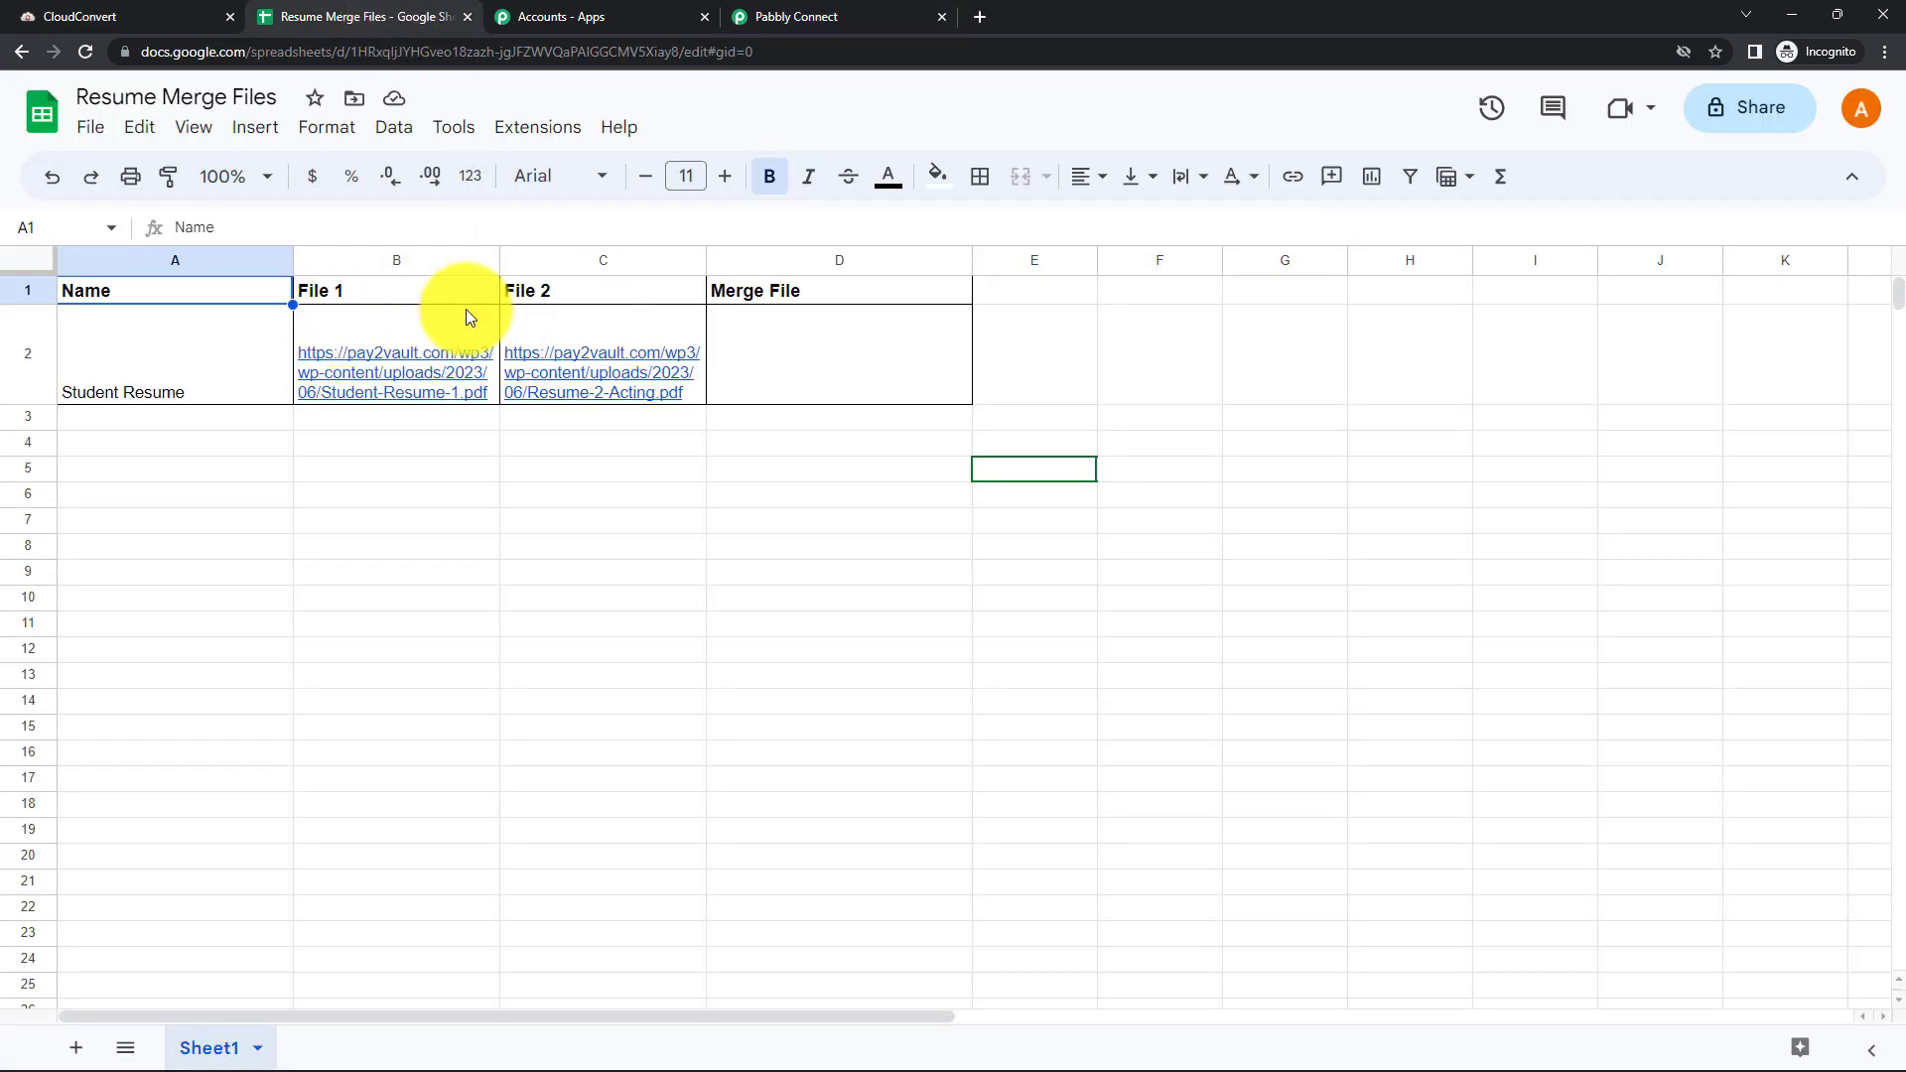
pyautogui.click(800, 17)
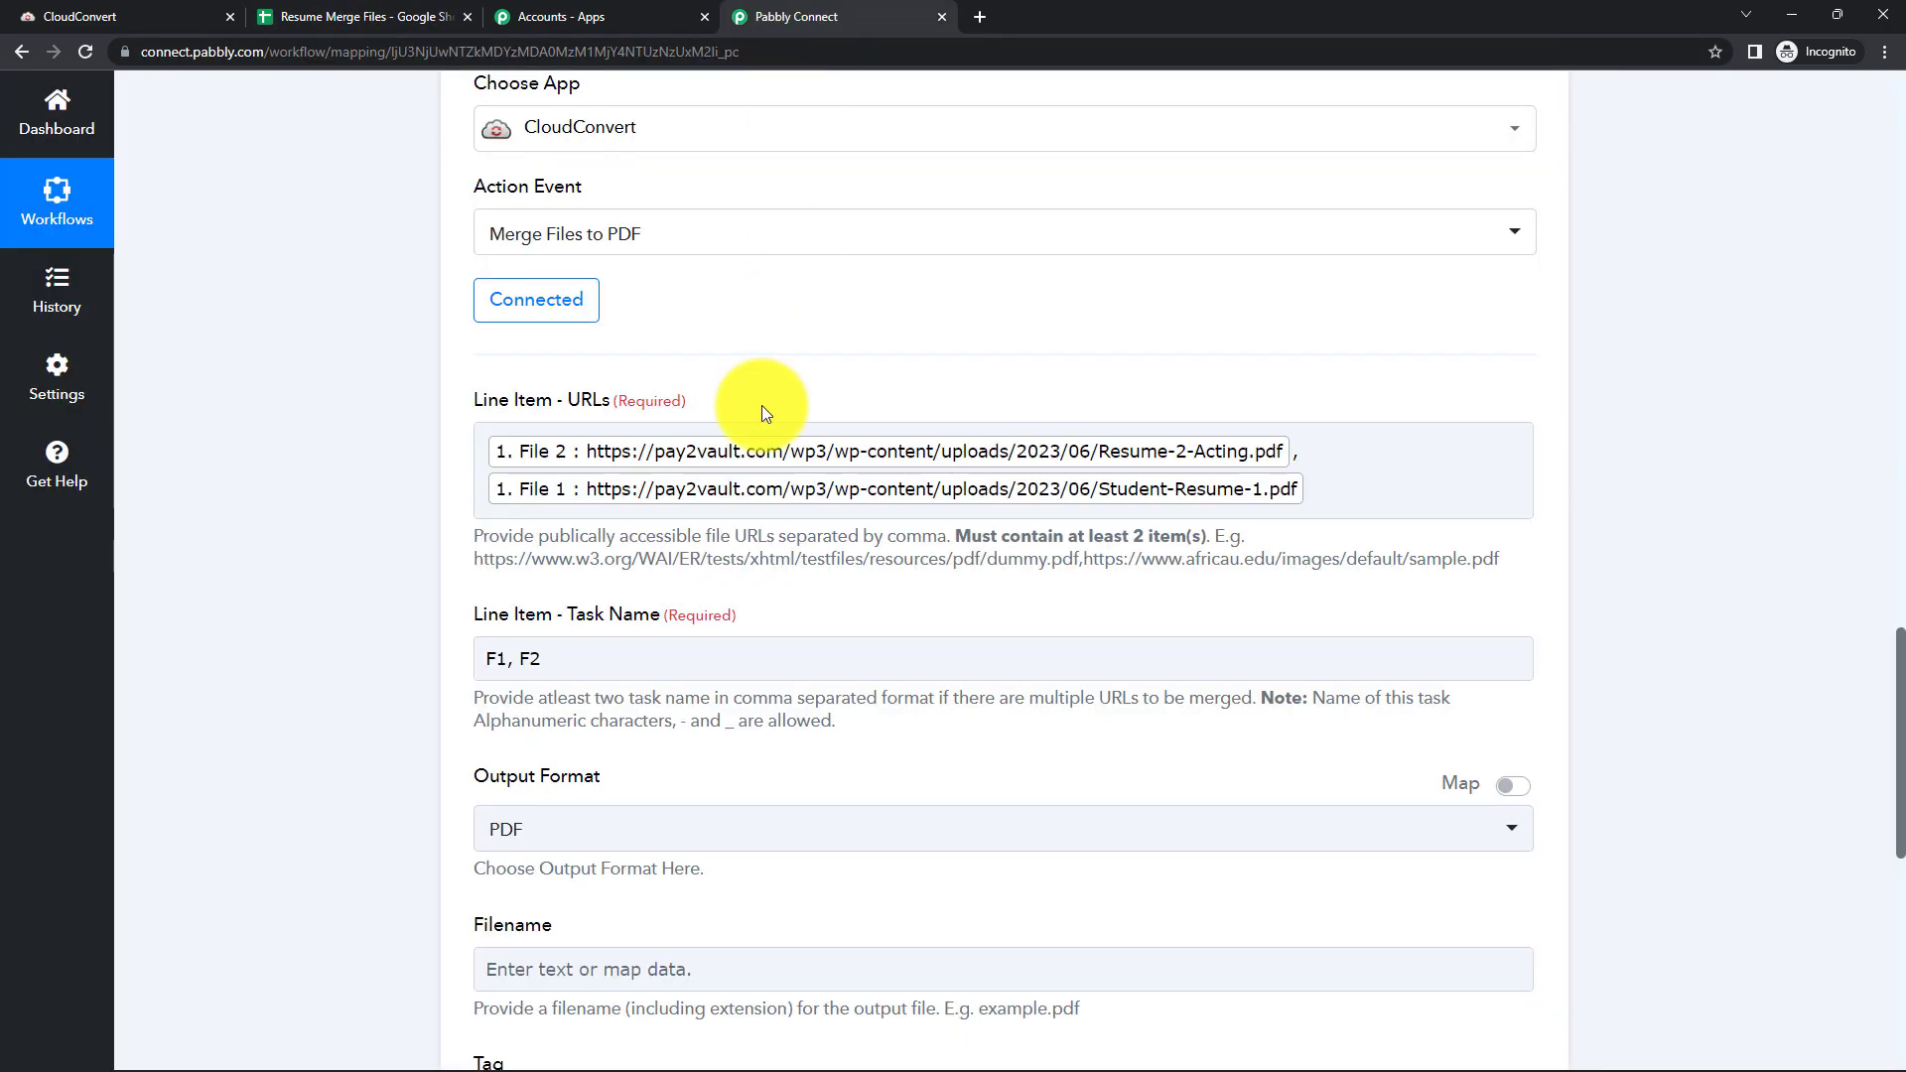
pyautogui.click(523, 664)
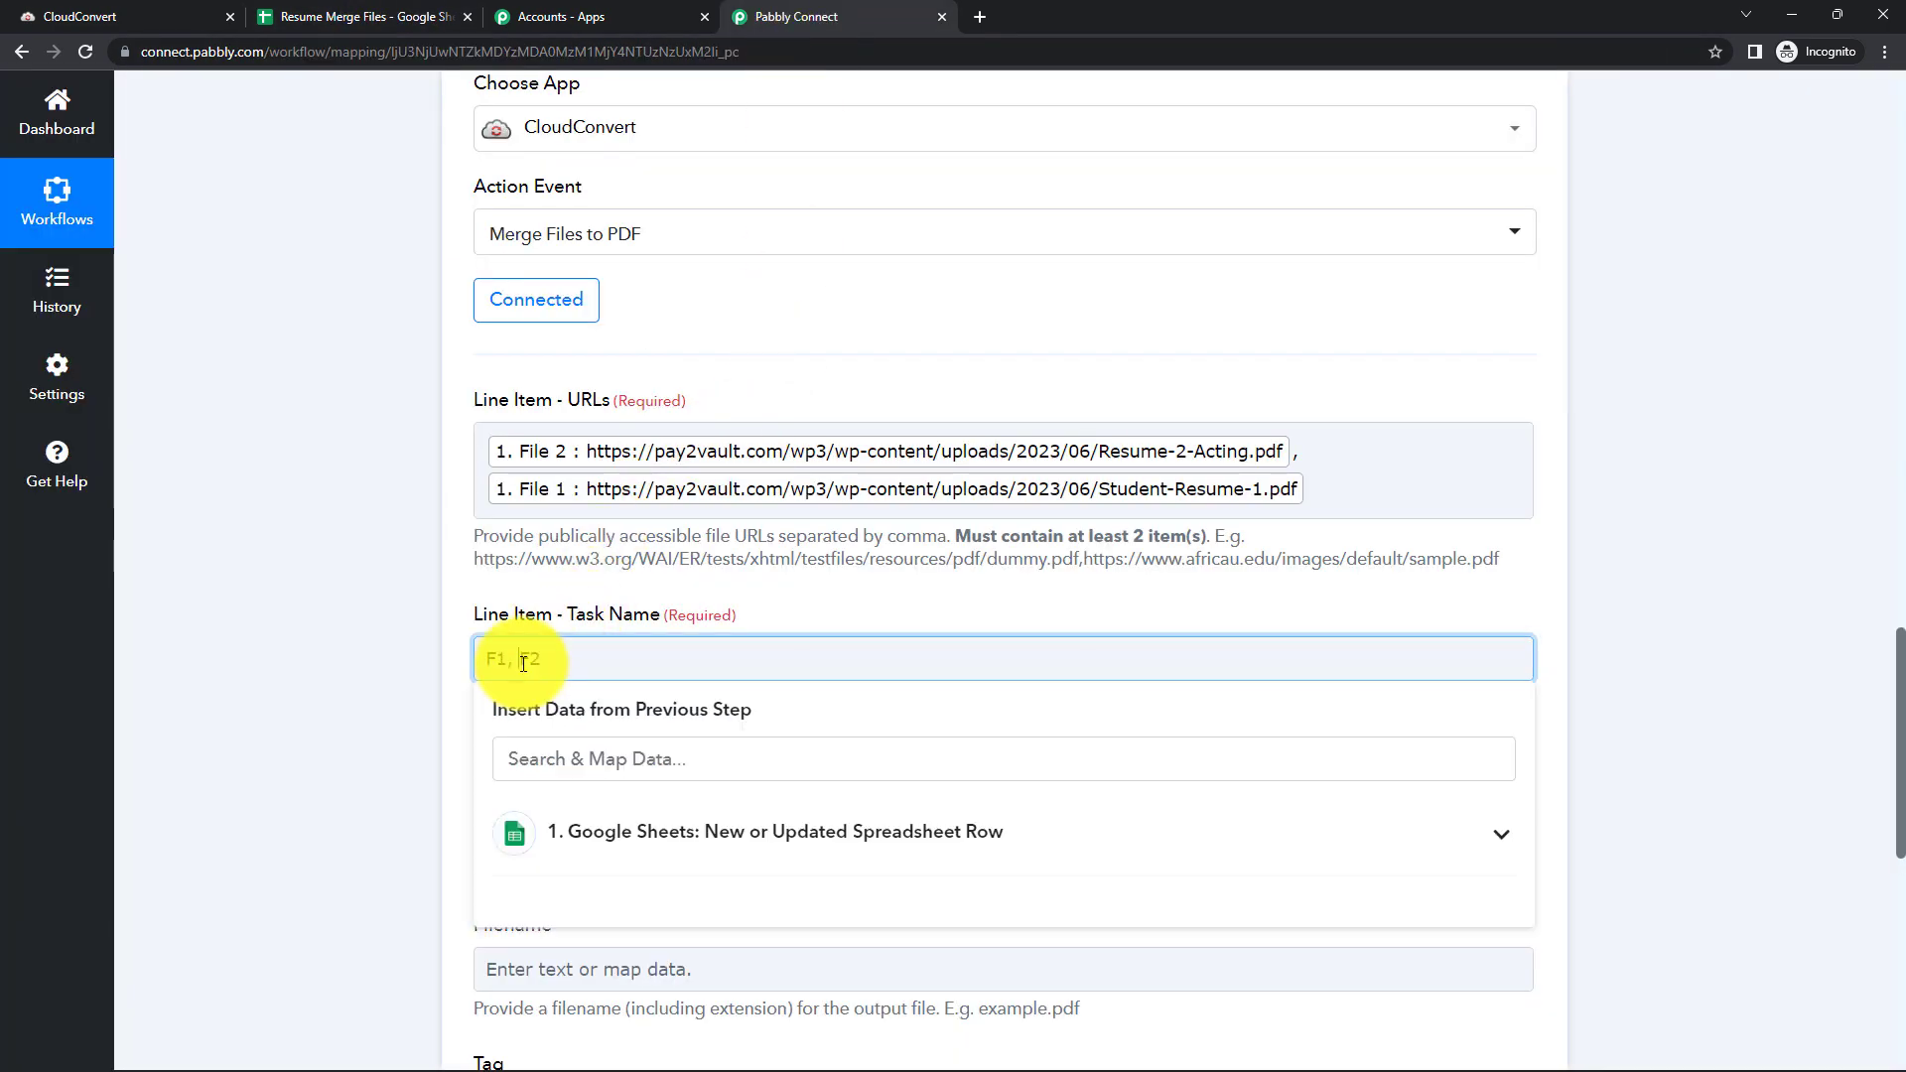
pyautogui.click(397, 657)
# Set the output Filename to the Name value mapped from the Google Sheets trigger, followed by .pdf
pyautogui.scroll(-2, 552, 695)
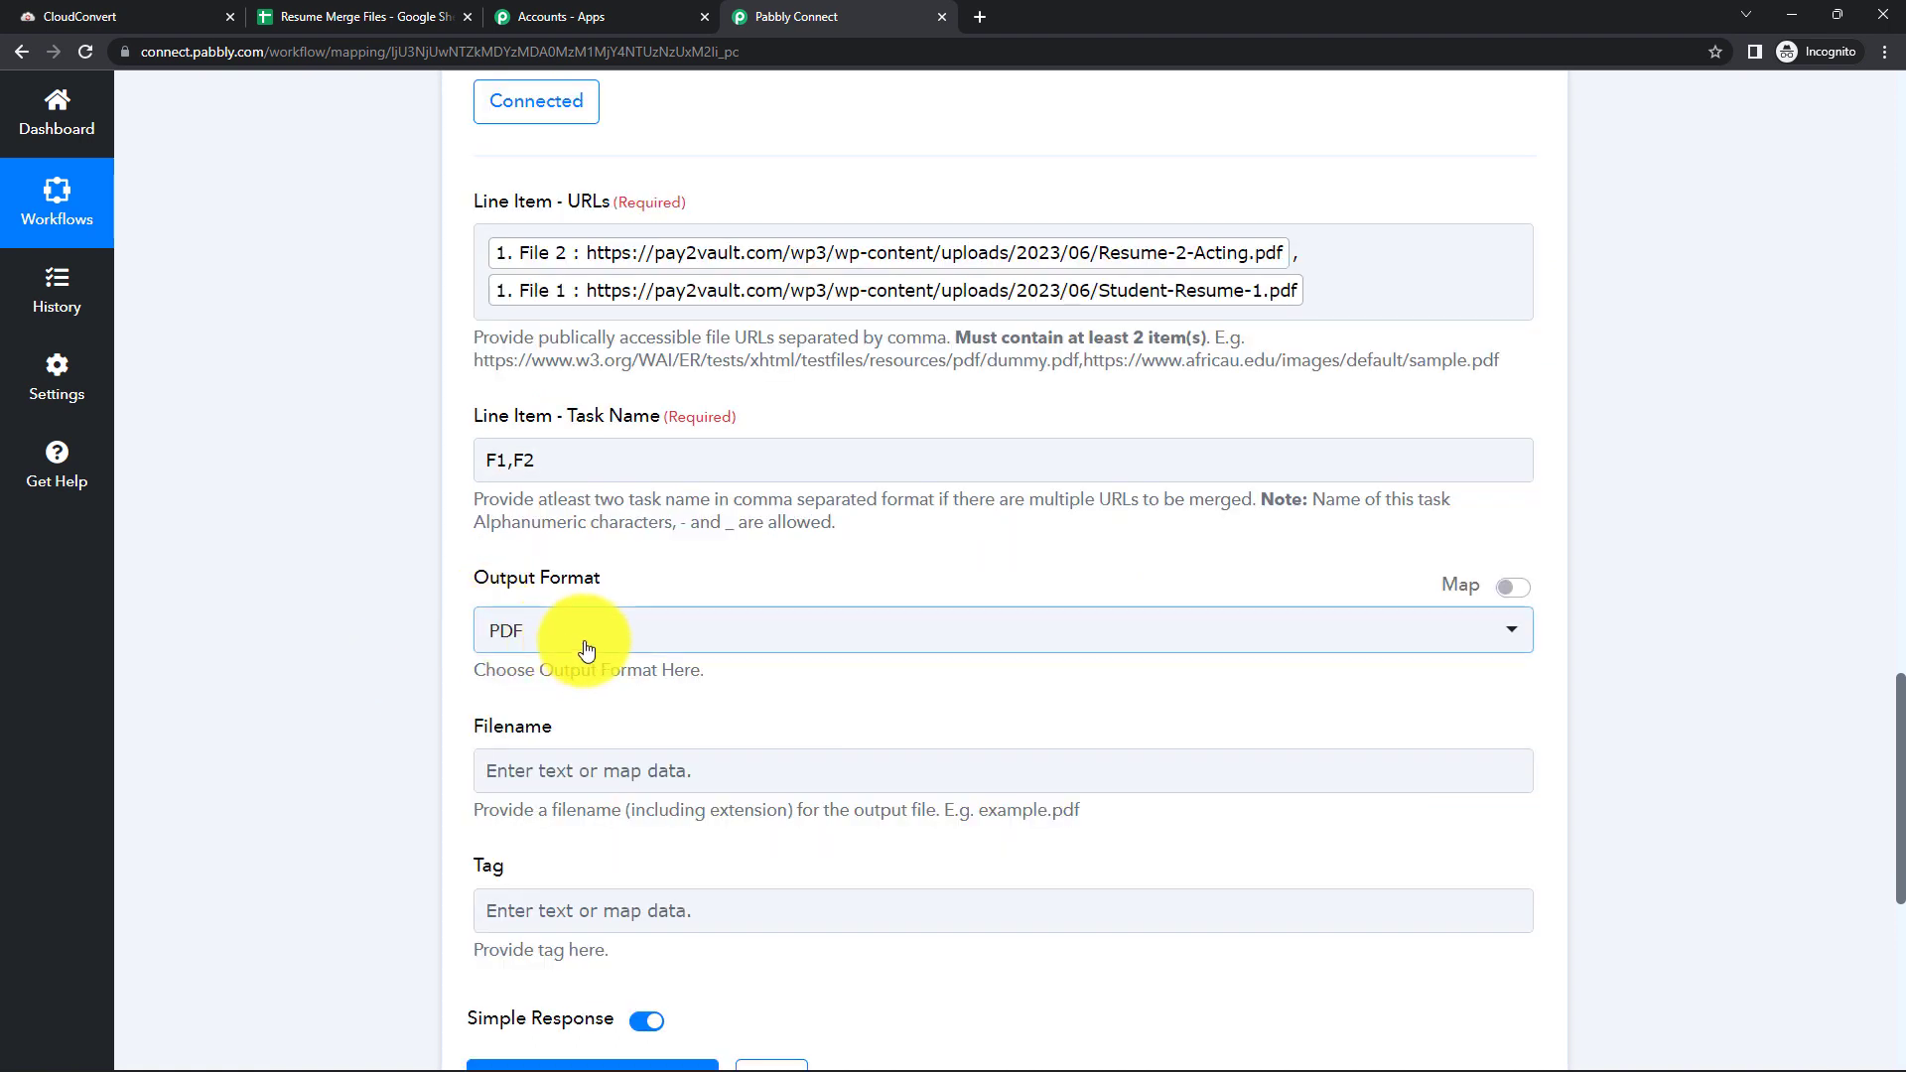
pyautogui.click(631, 781)
pyautogui.scroll(-1, 681, 944)
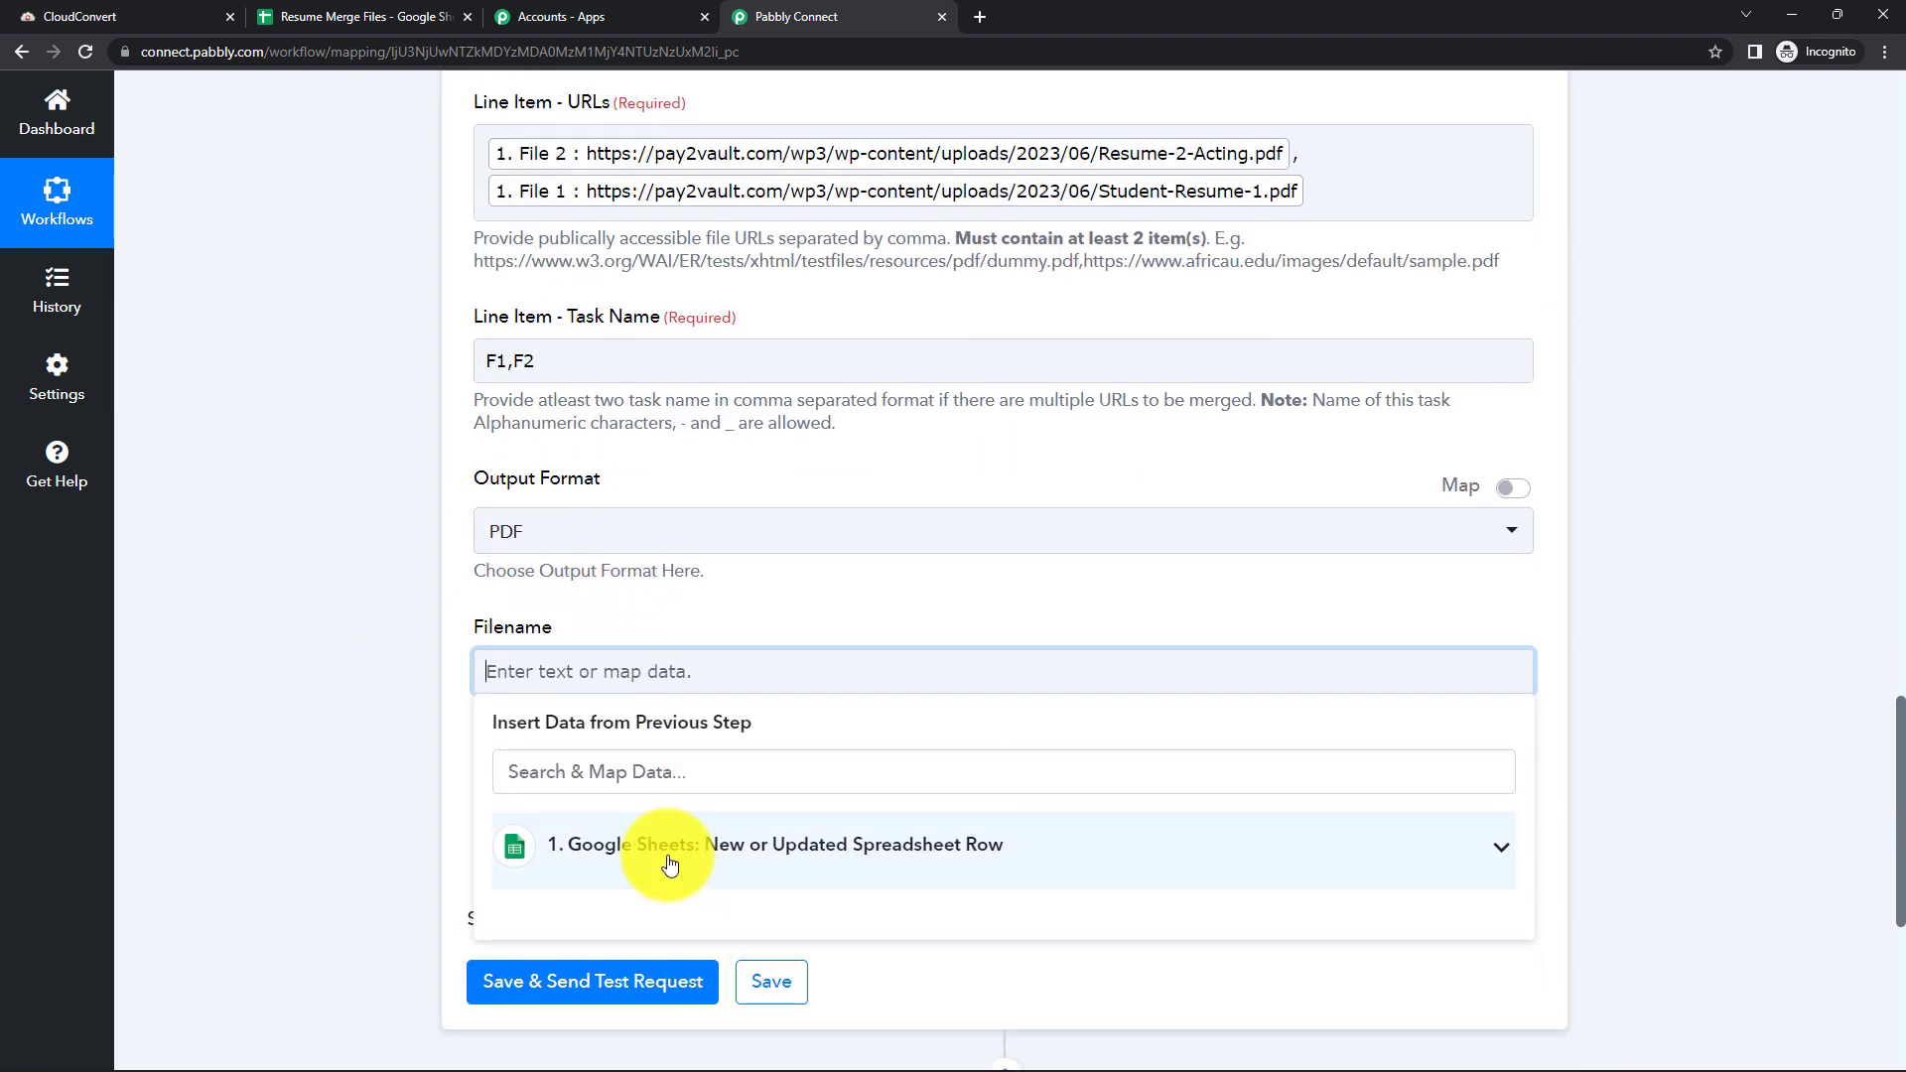
pyautogui.click(784, 854)
pyautogui.scroll(-1, 758, 906)
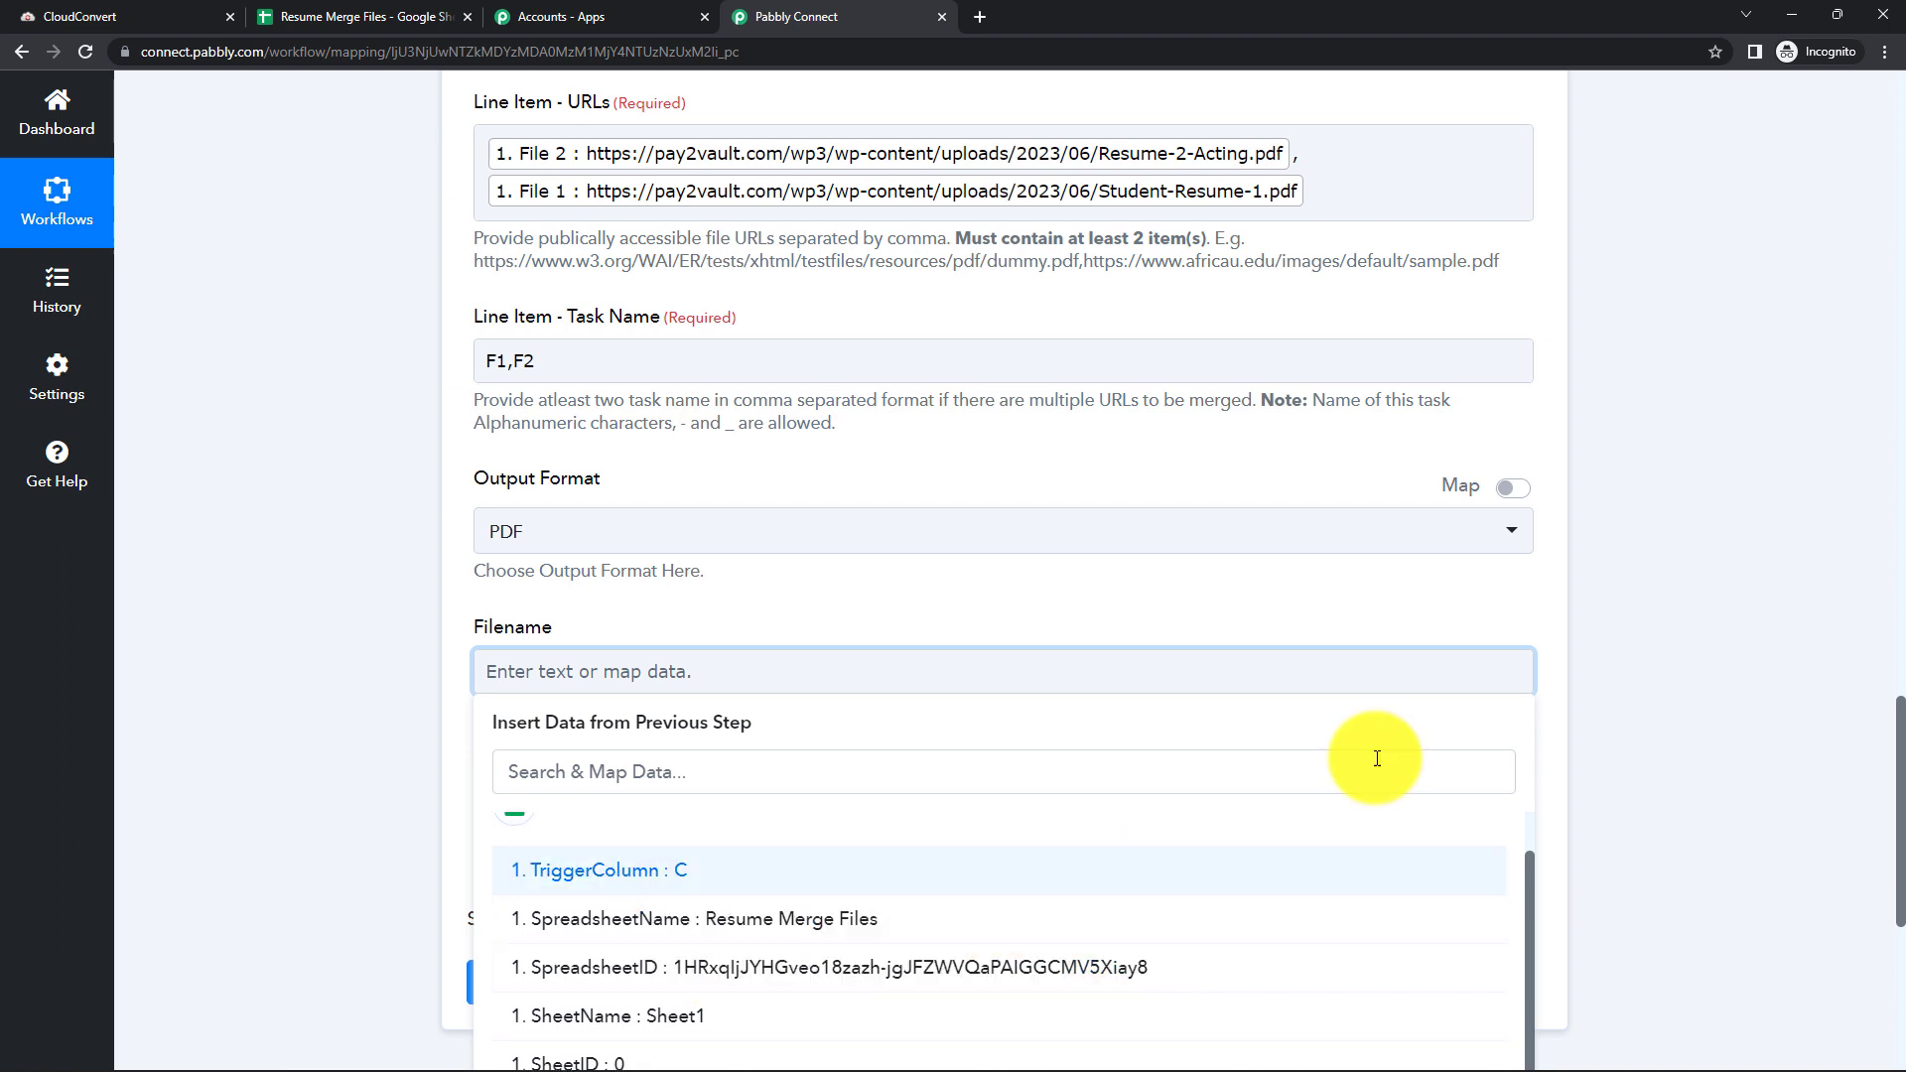
pyautogui.scroll(-2, 1731, 653)
pyautogui.click(784, 915)
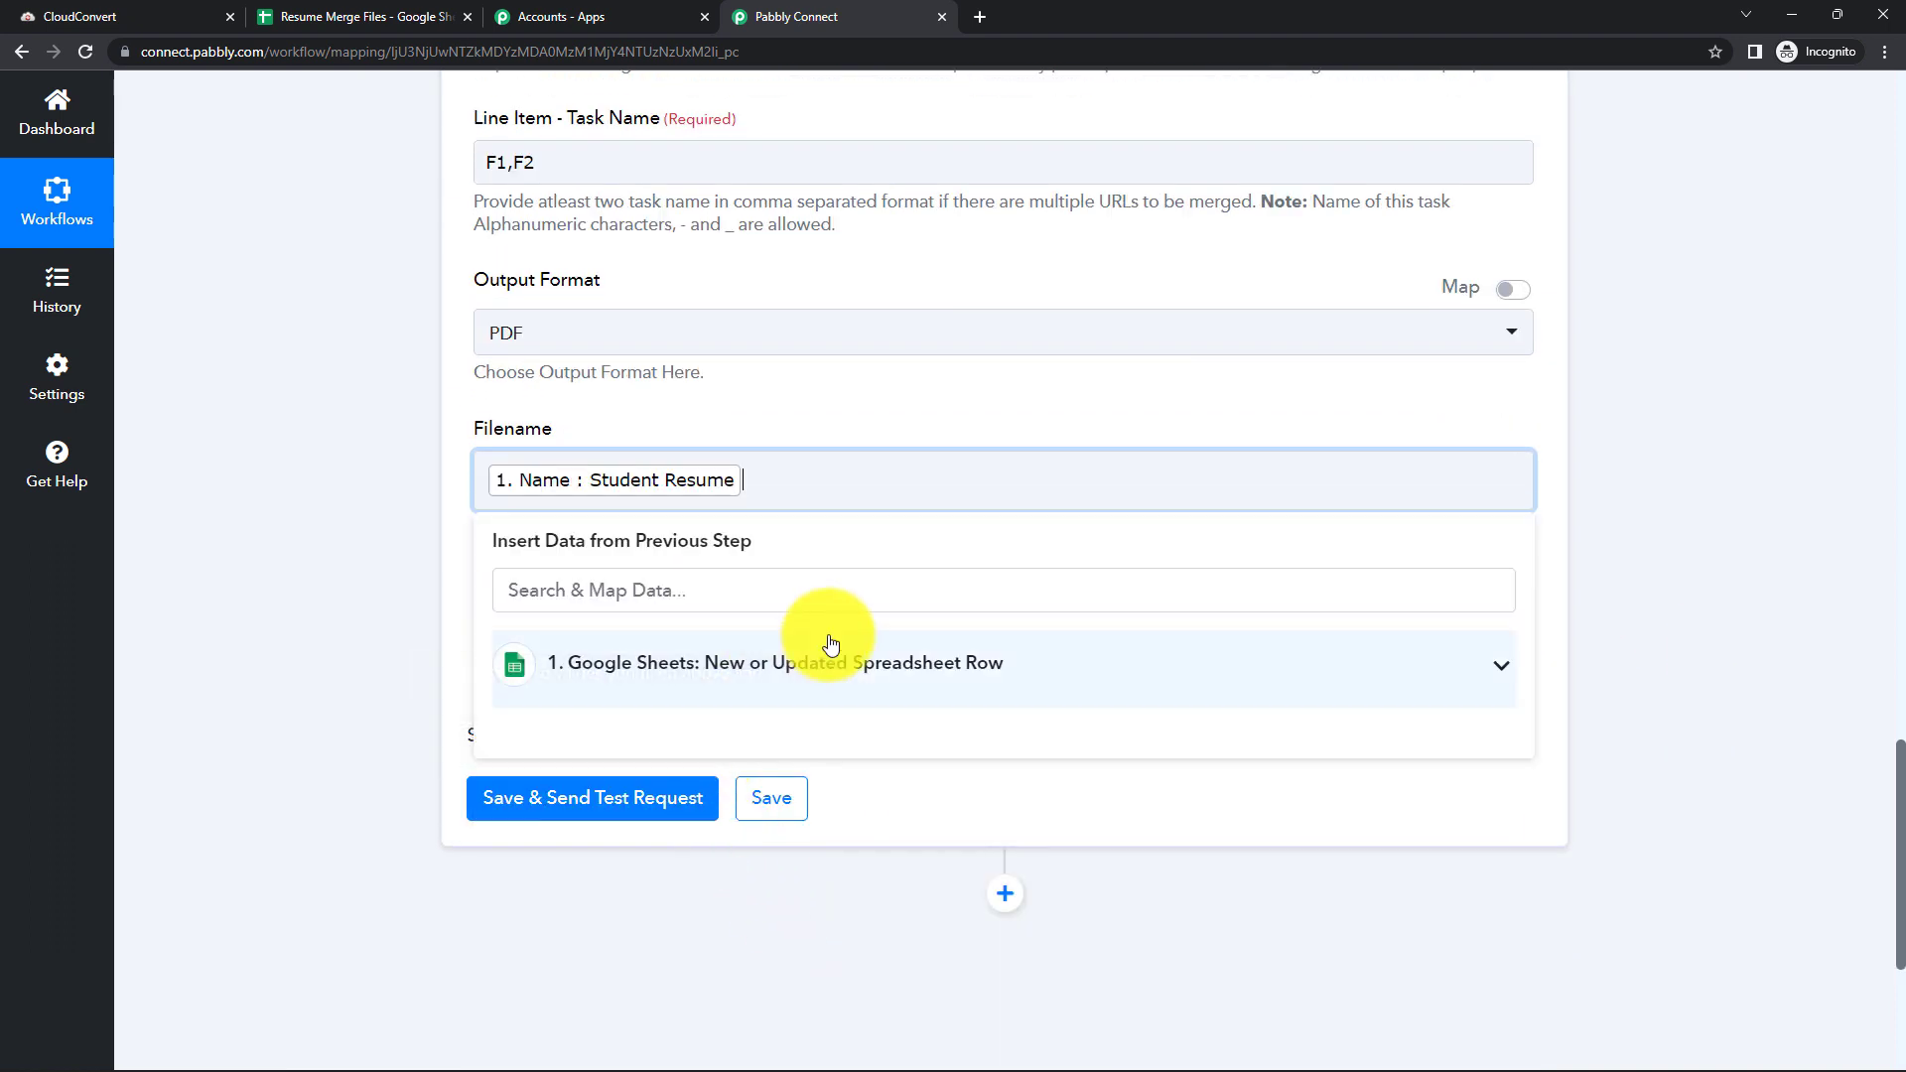
pyautogui.click(378, 576)
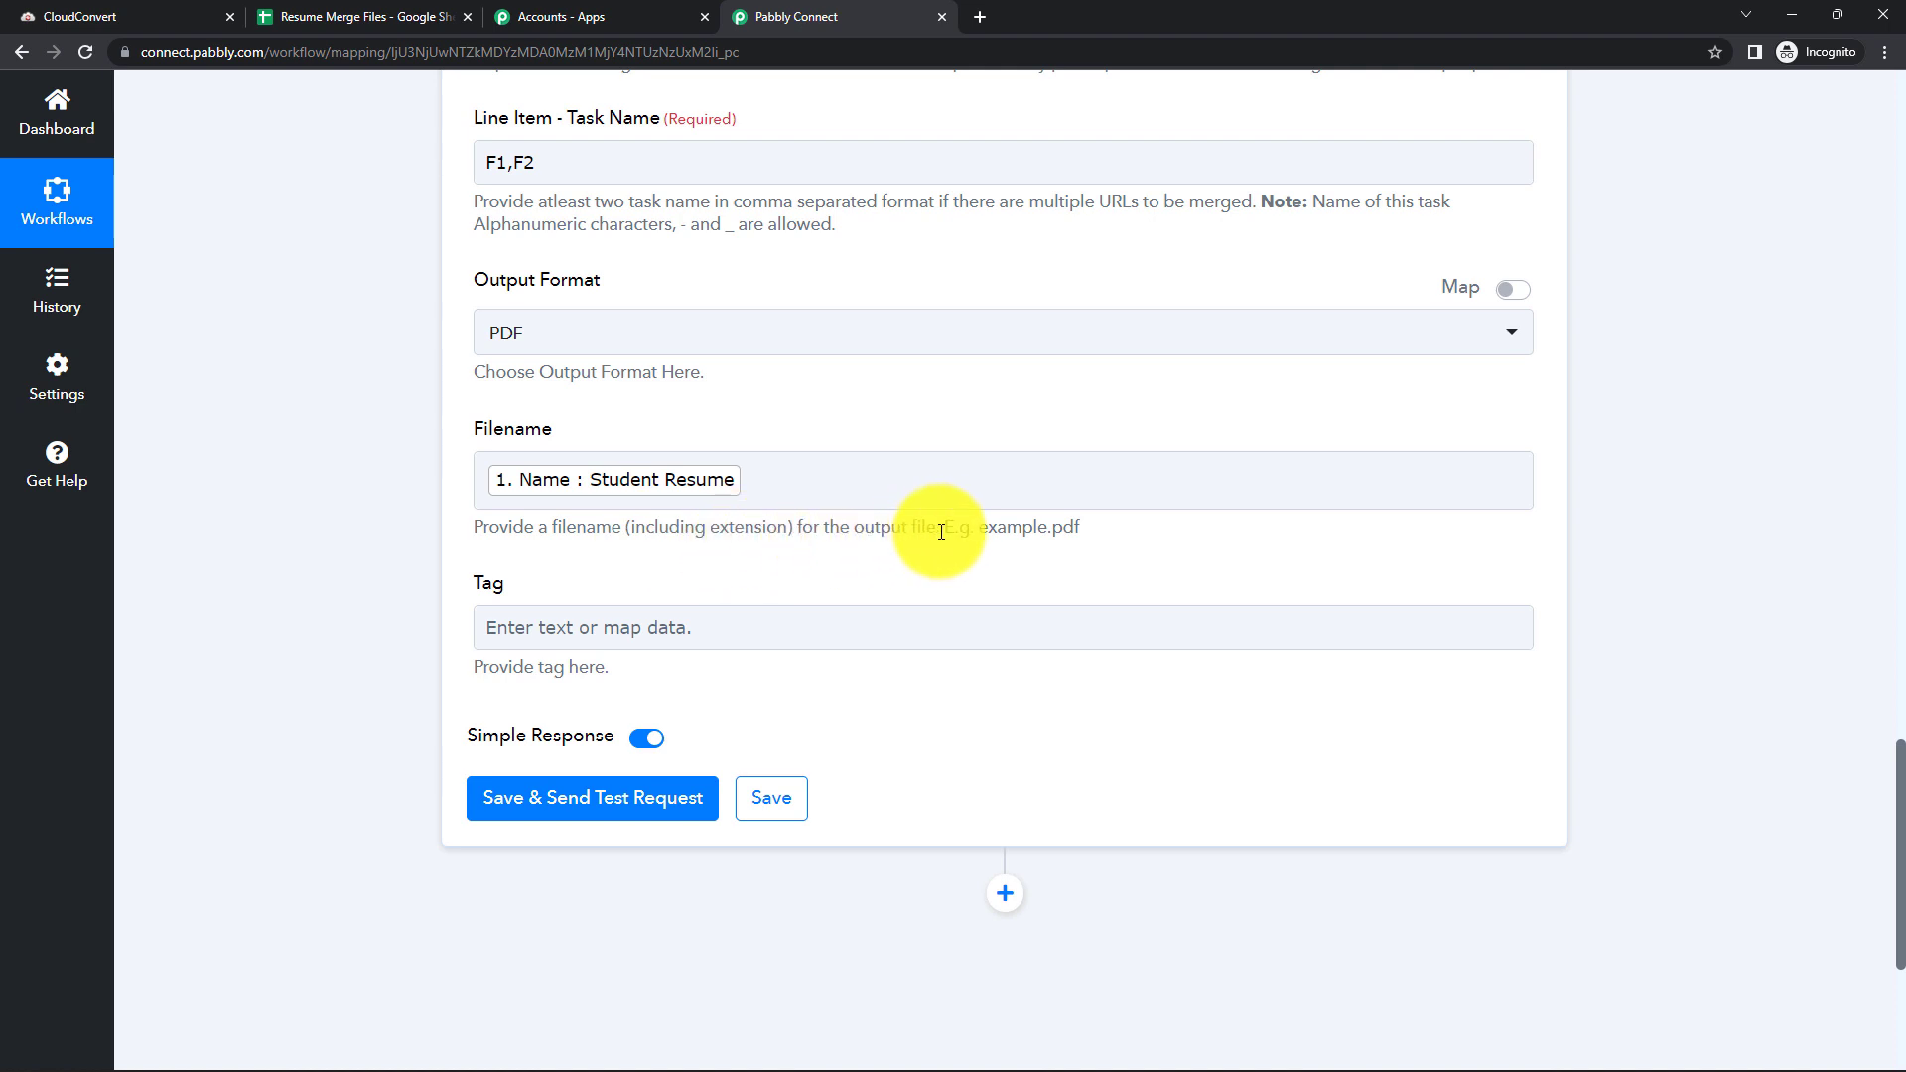
pyautogui.click(748, 488)
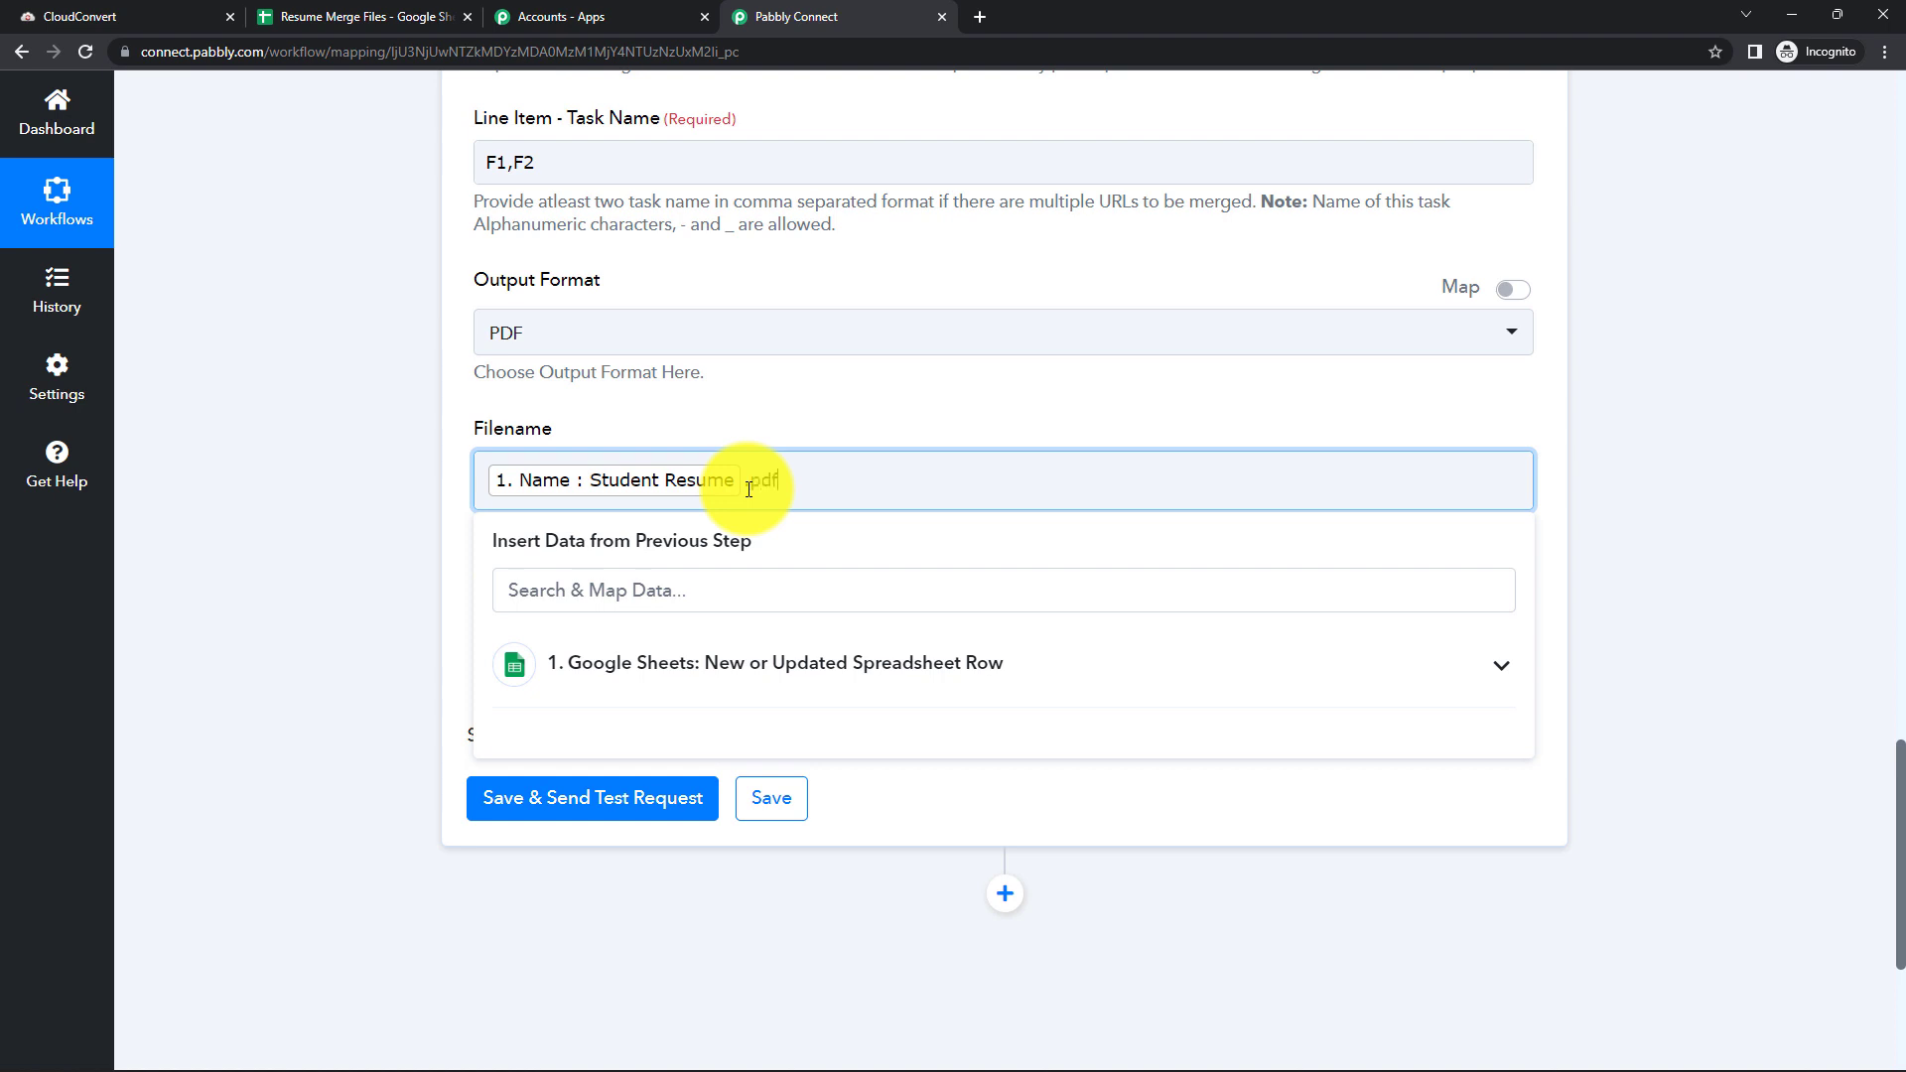
pyautogui.click(306, 523)
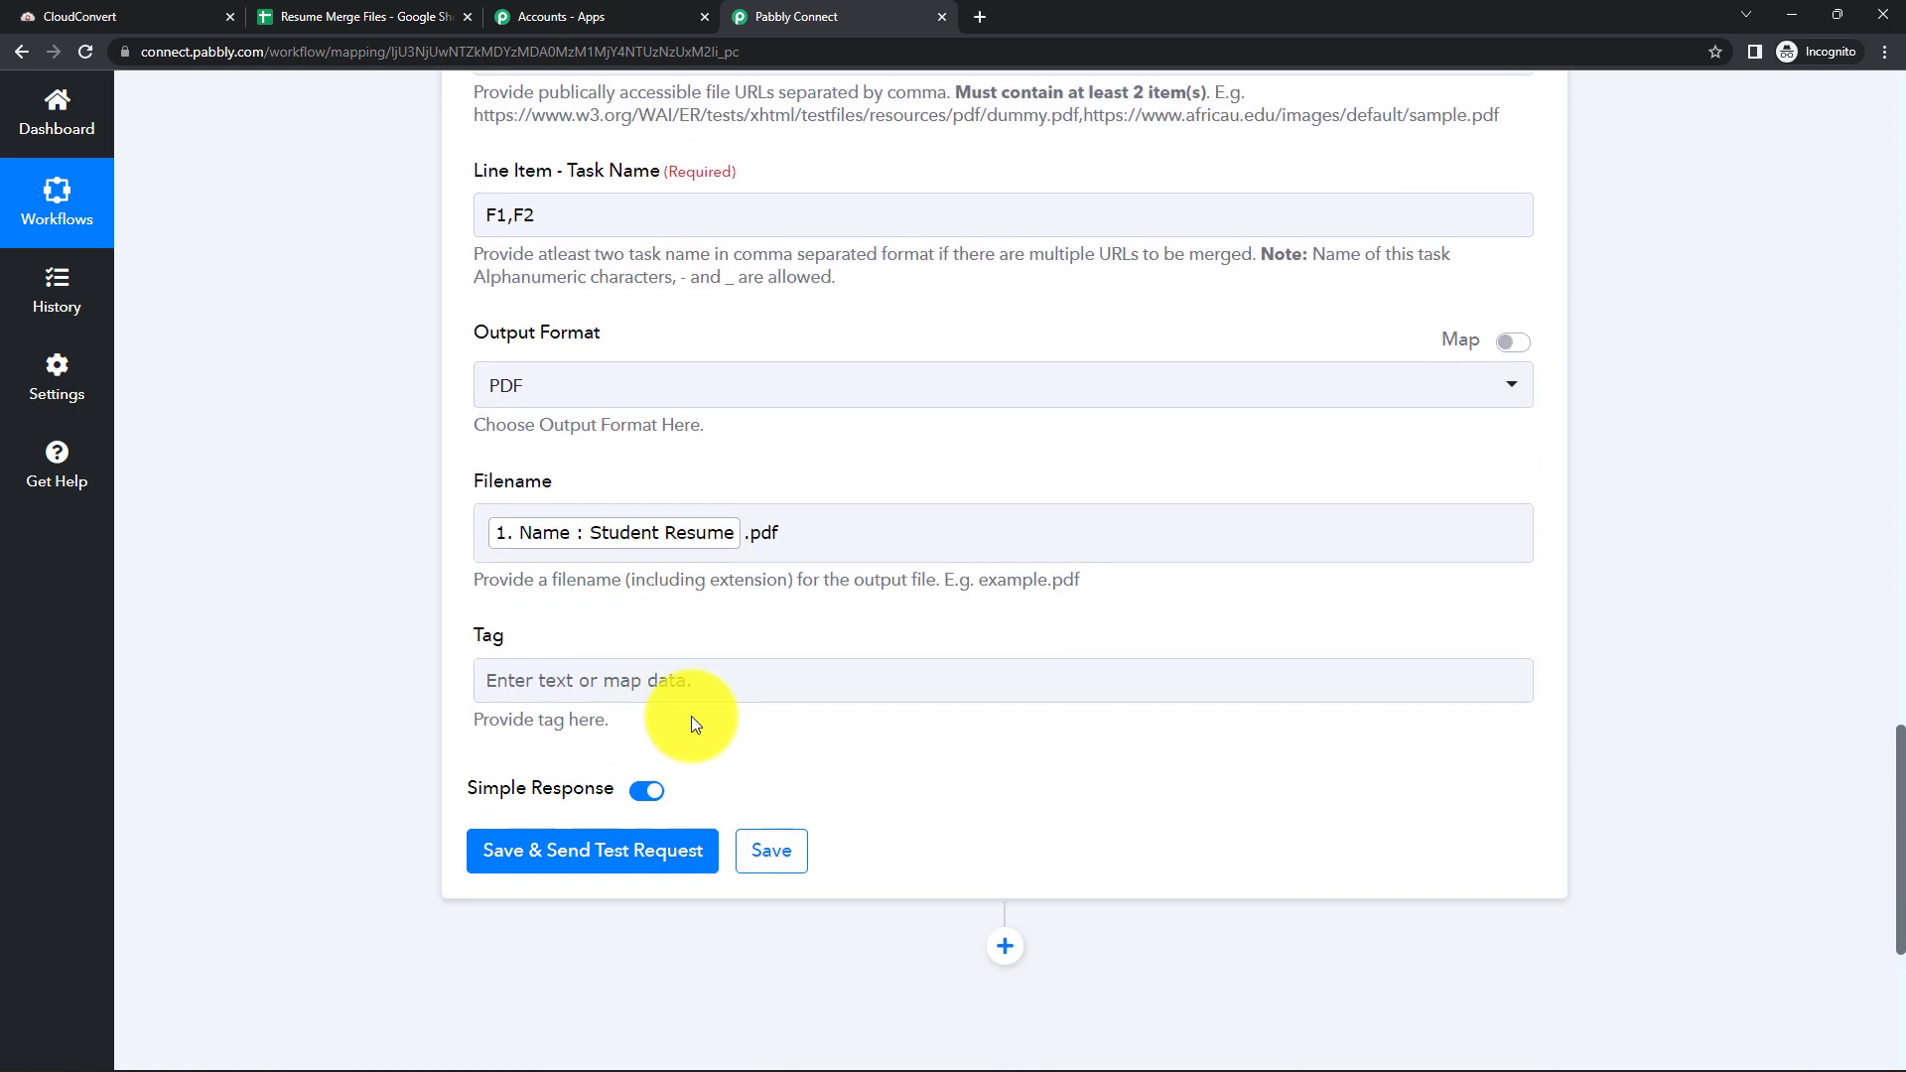
# Set the Tag to SR001, then save the CloudConvert action and send a test request
pyautogui.click(705, 625)
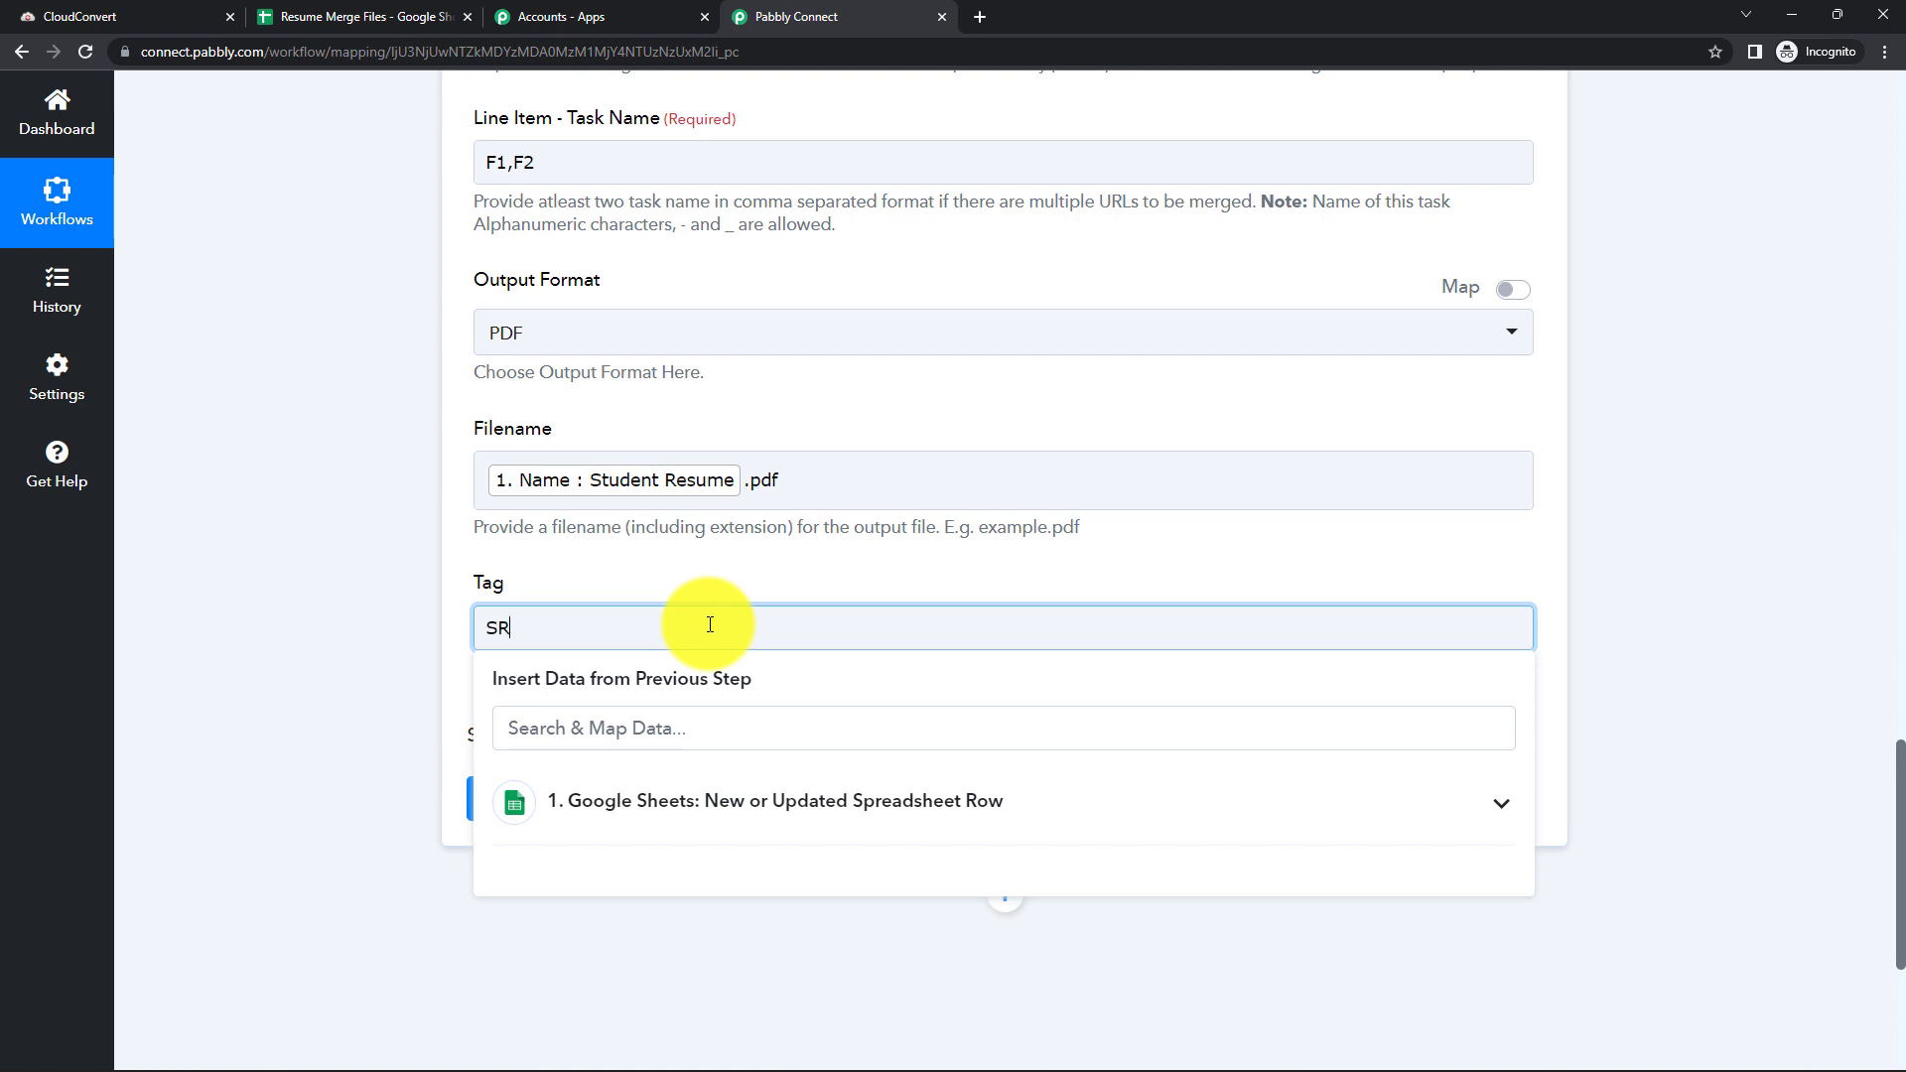
pyautogui.click(342, 679)
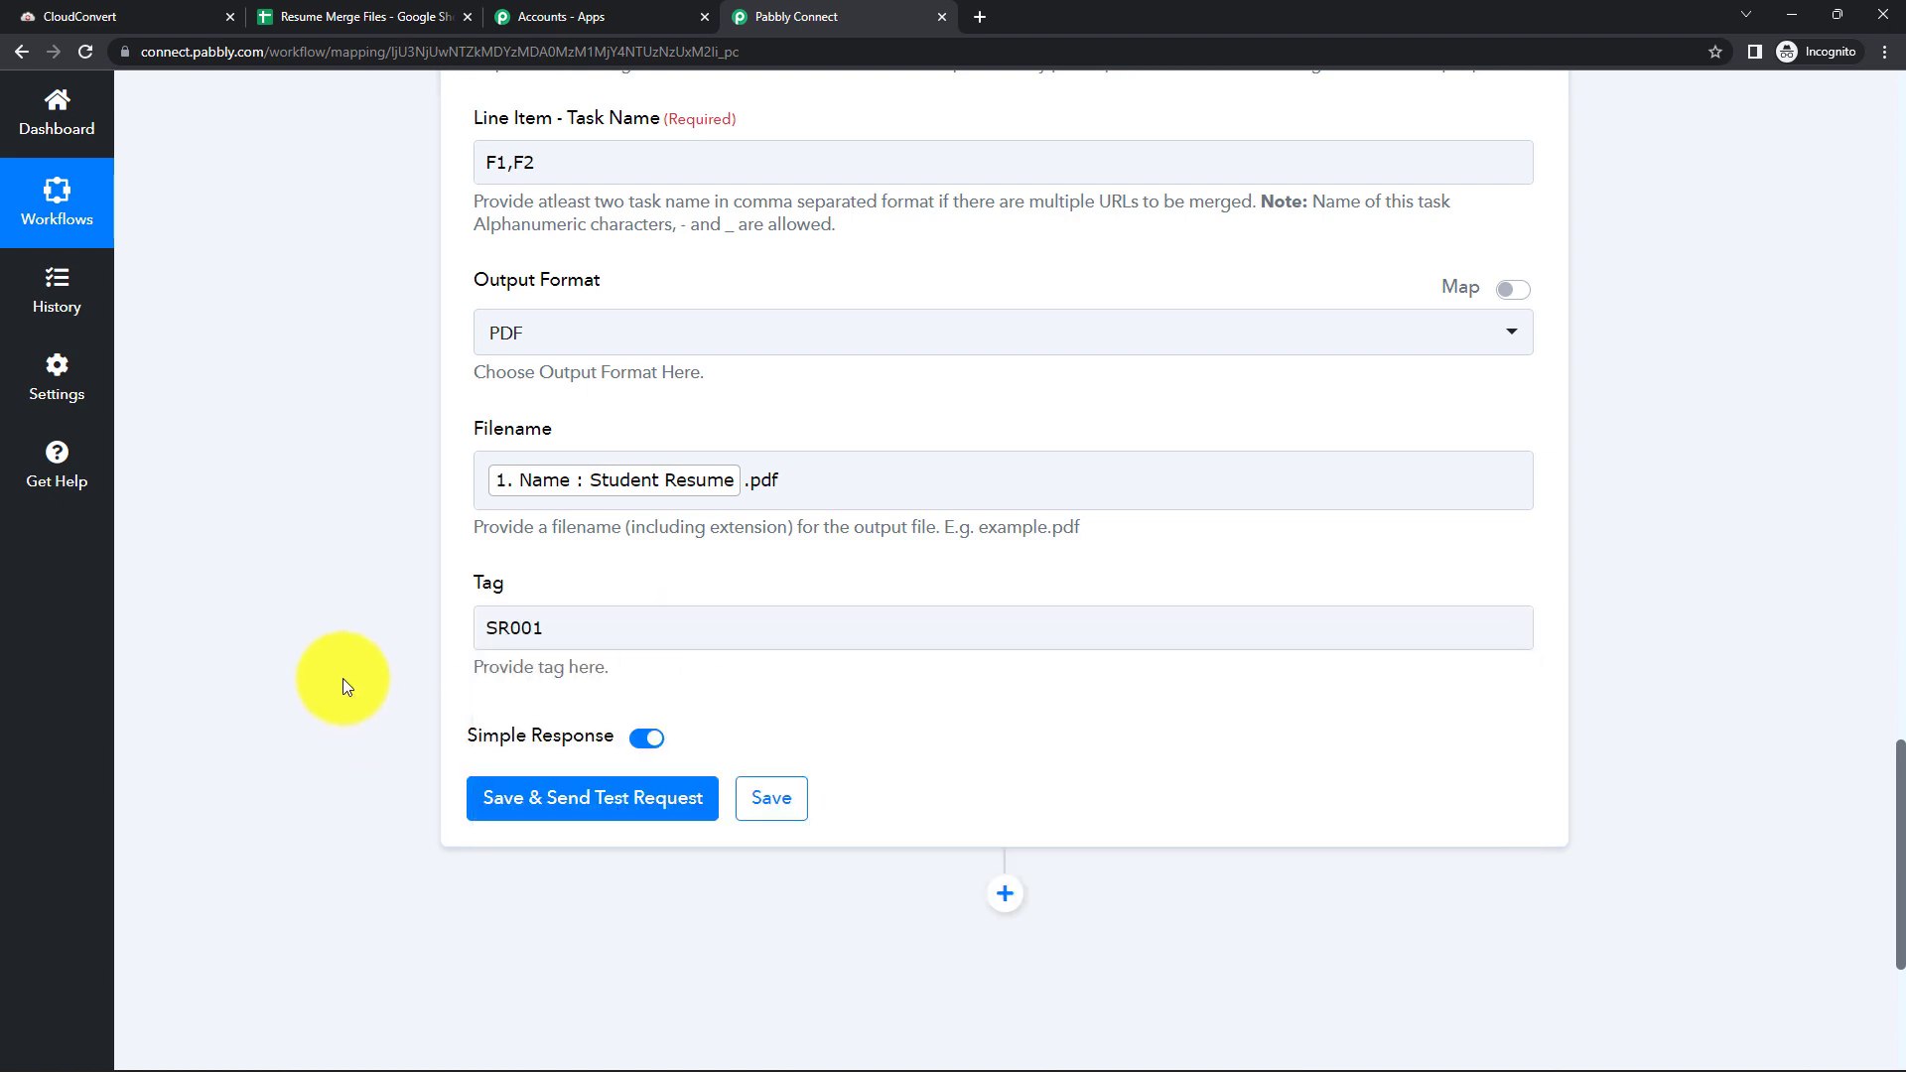
pyautogui.scroll(-1, 730, 669)
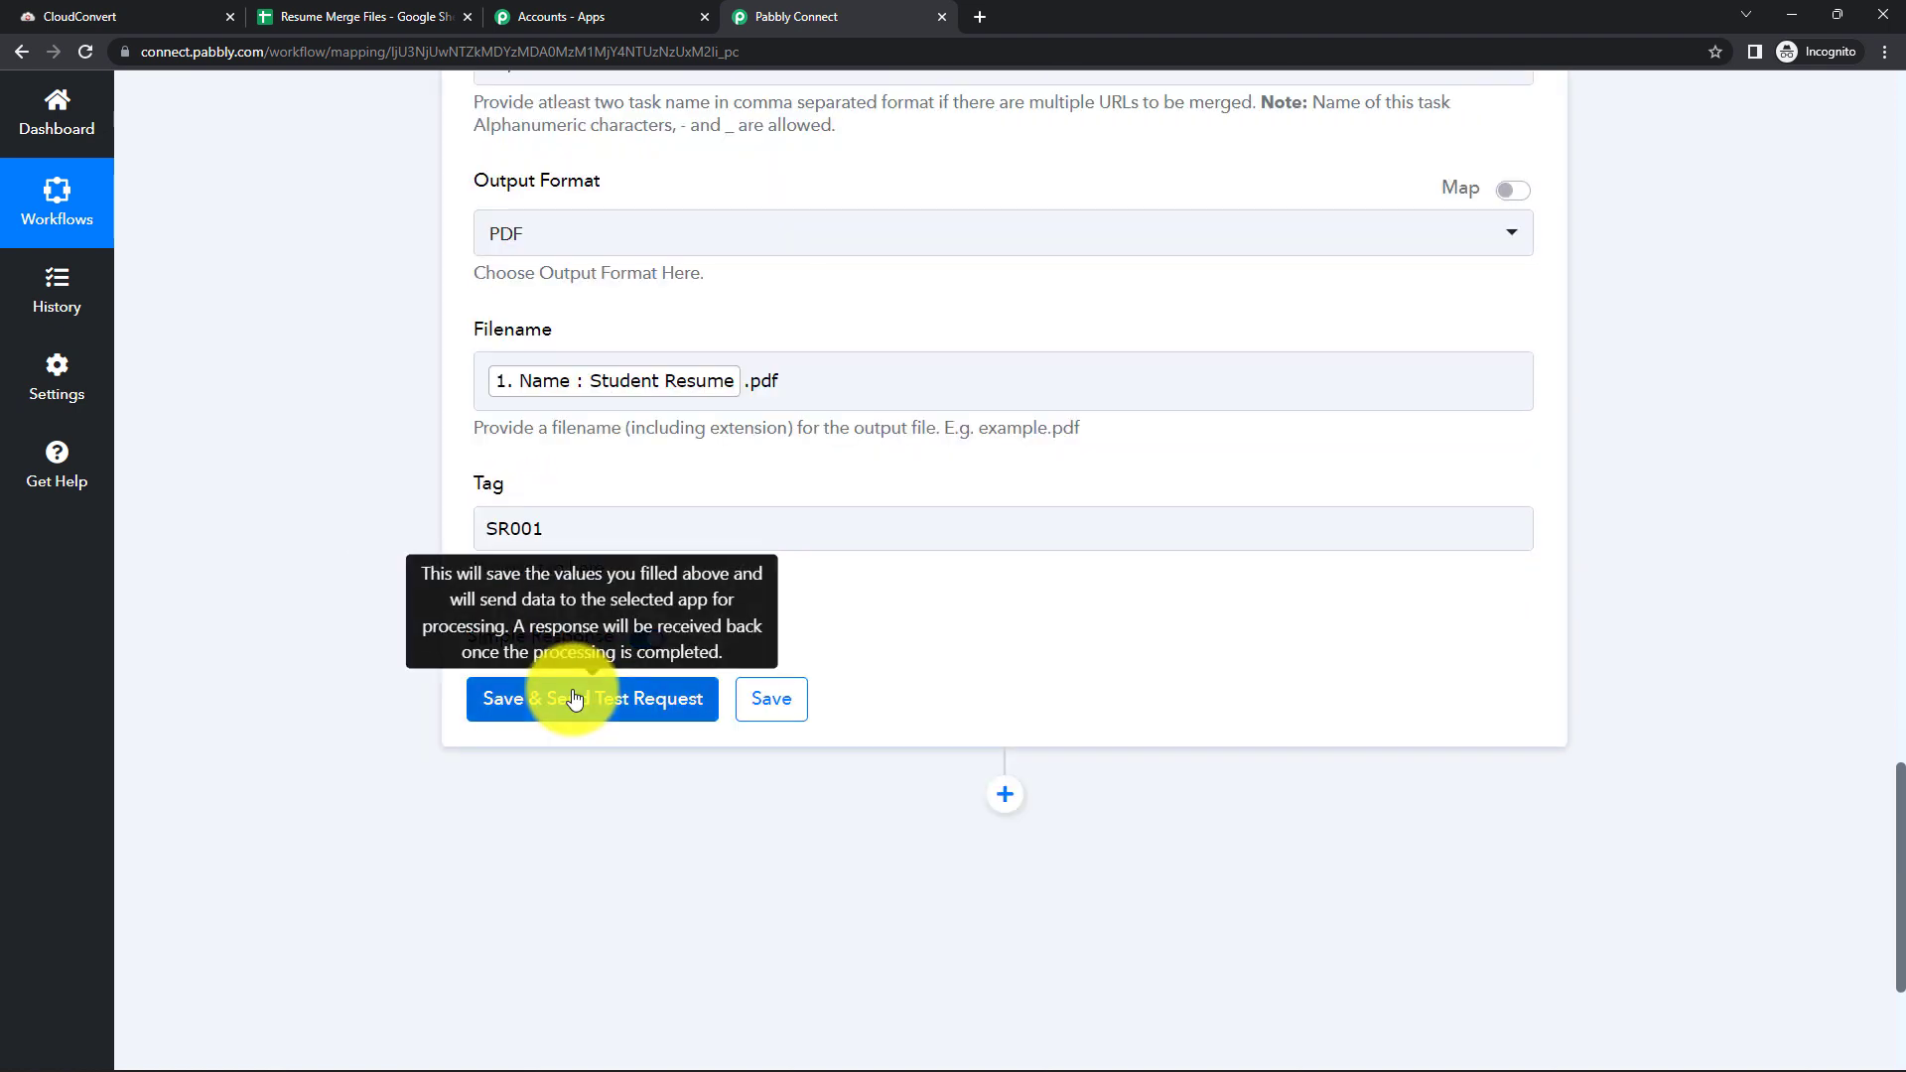
pyautogui.click(568, 698)
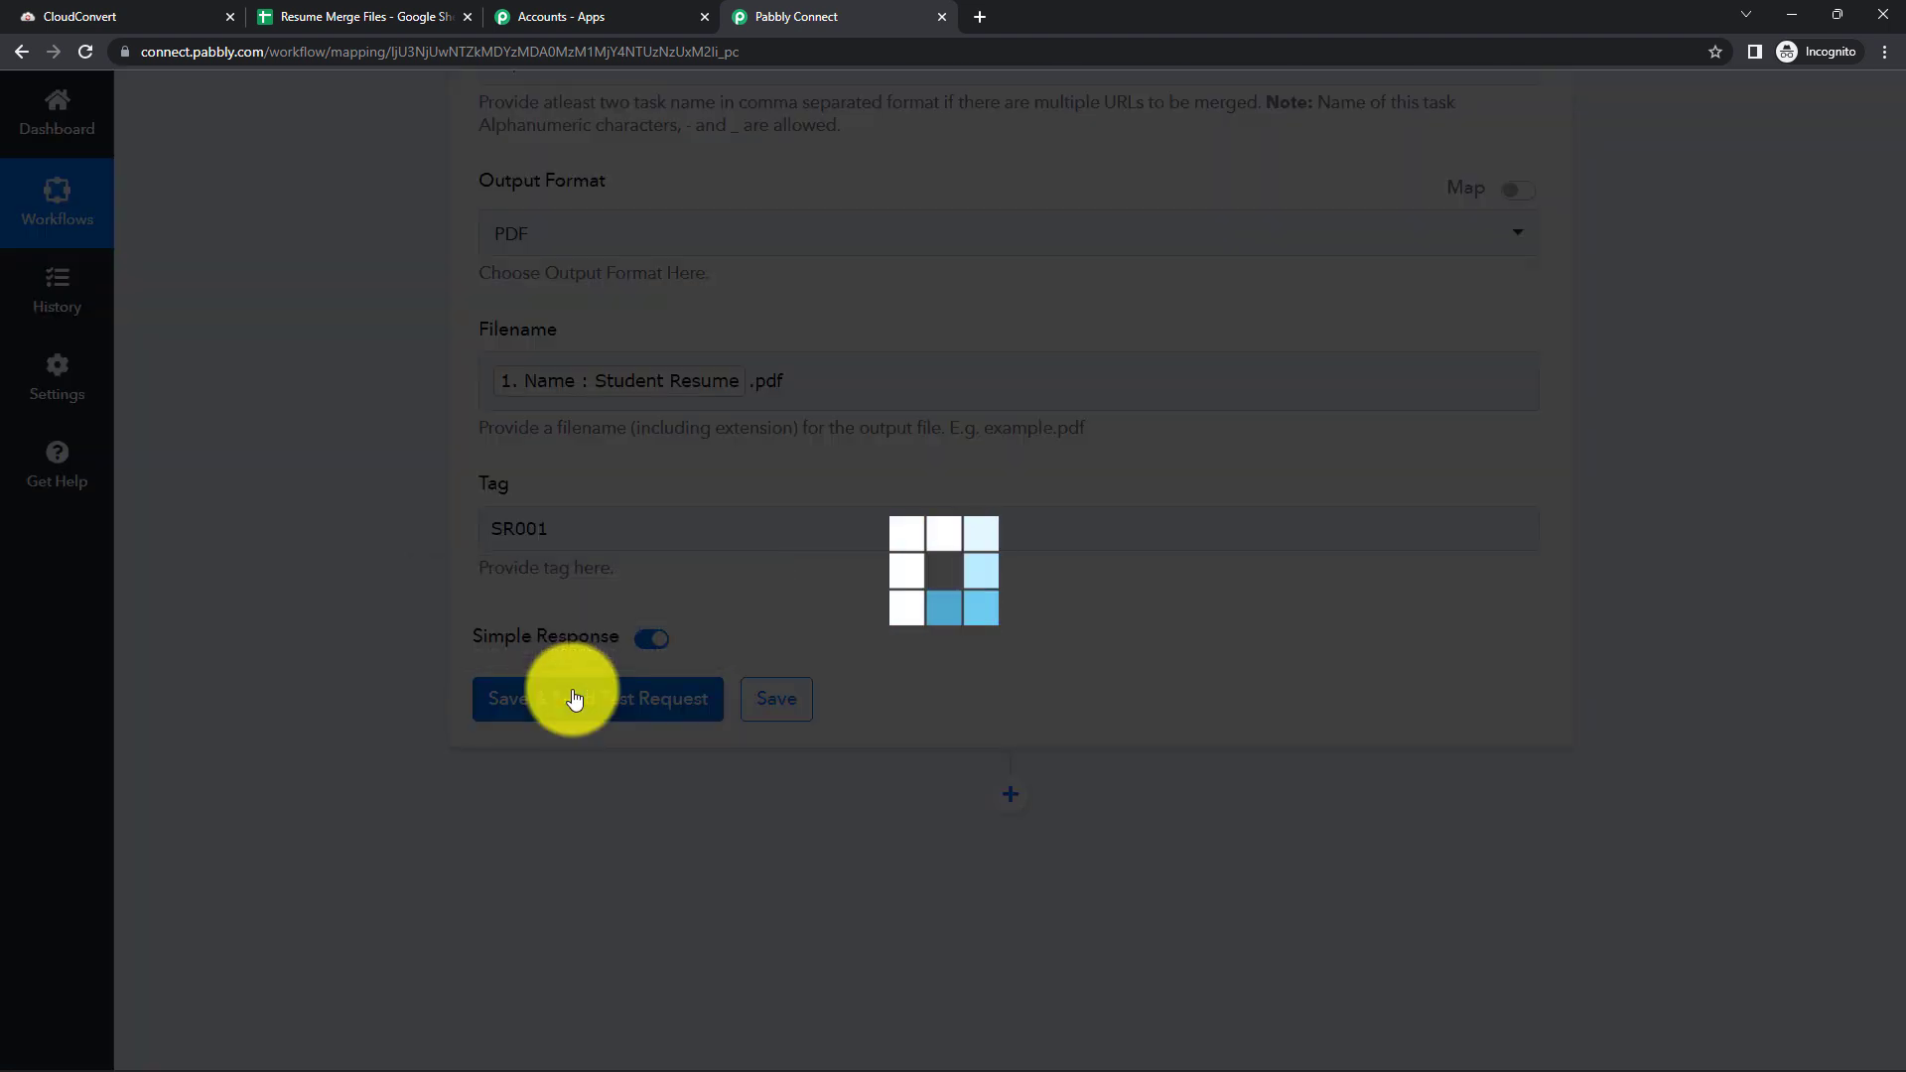
# Review the CloudConvert merge response, examining the task inputs, filename, file URLs and the job's data fields
pyautogui.scroll(-1, 717, 734)
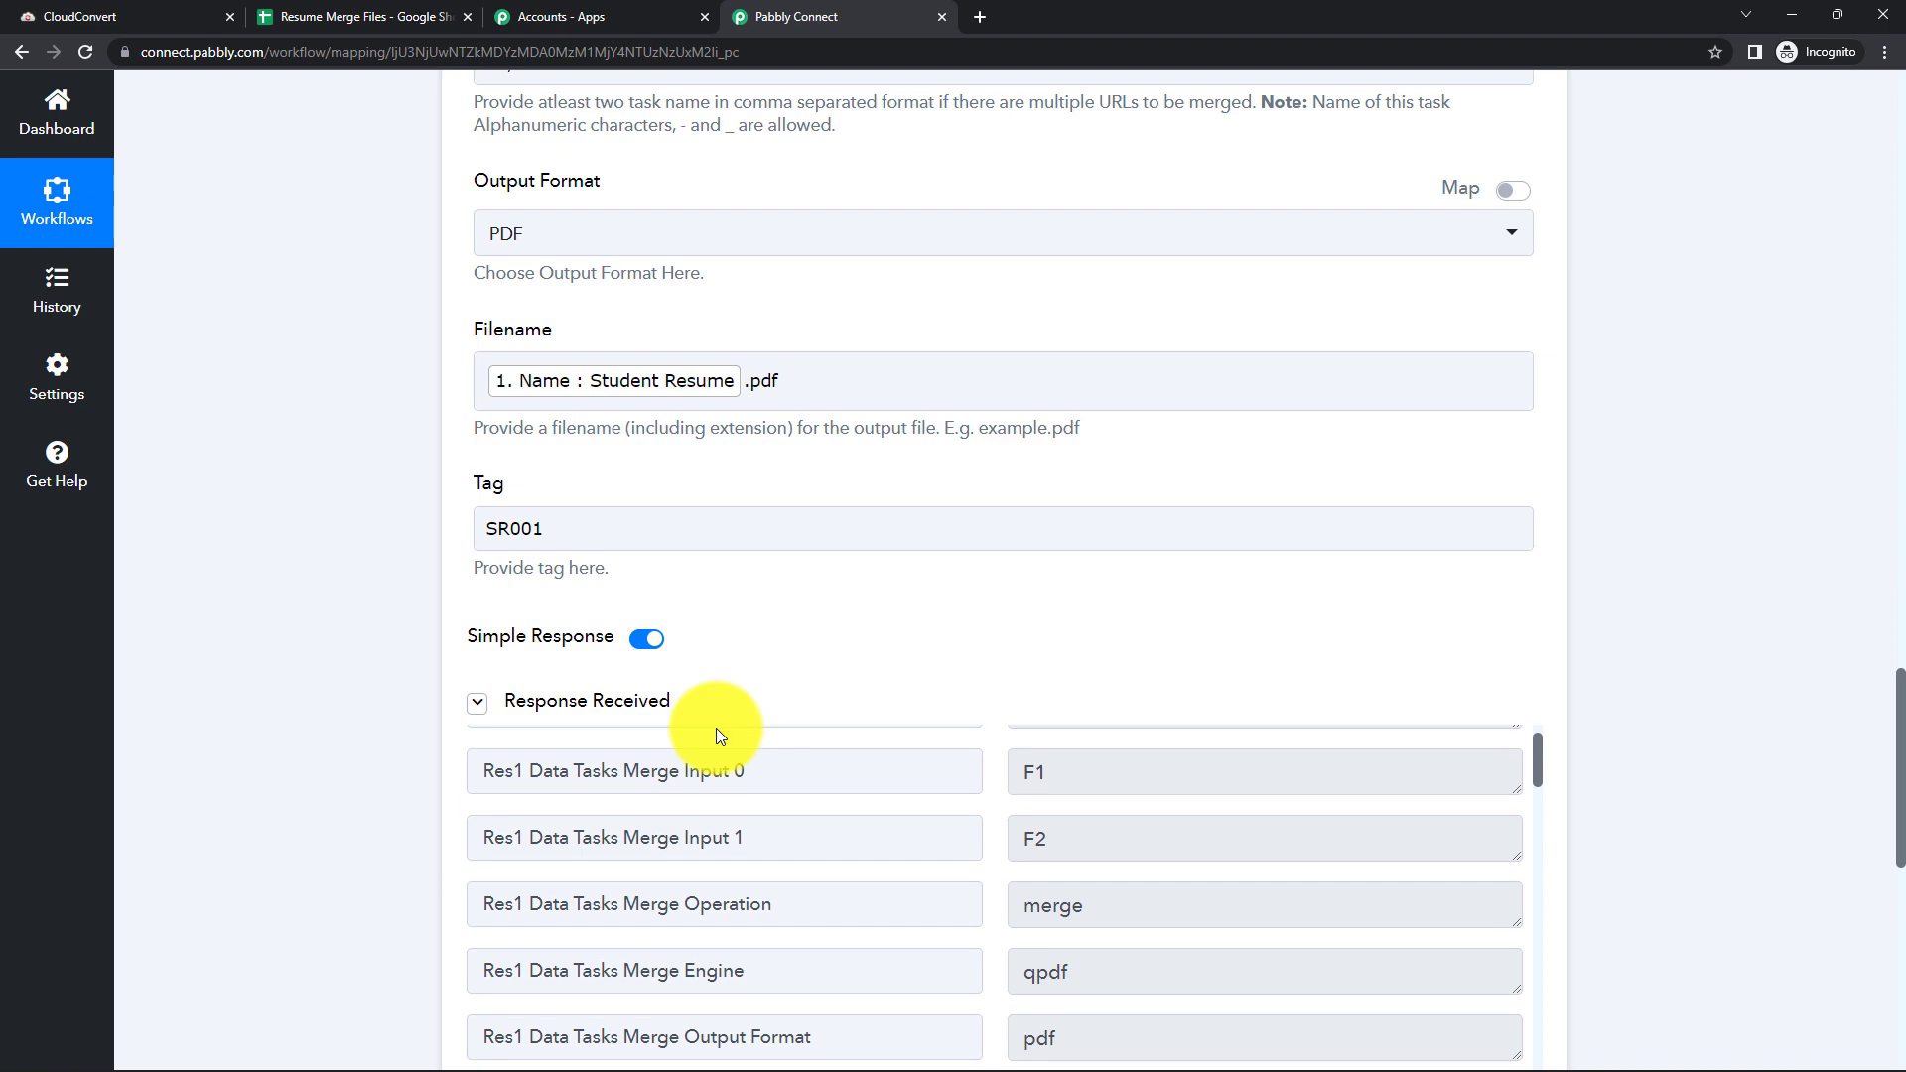
pyautogui.scroll(-3, 1836, 503)
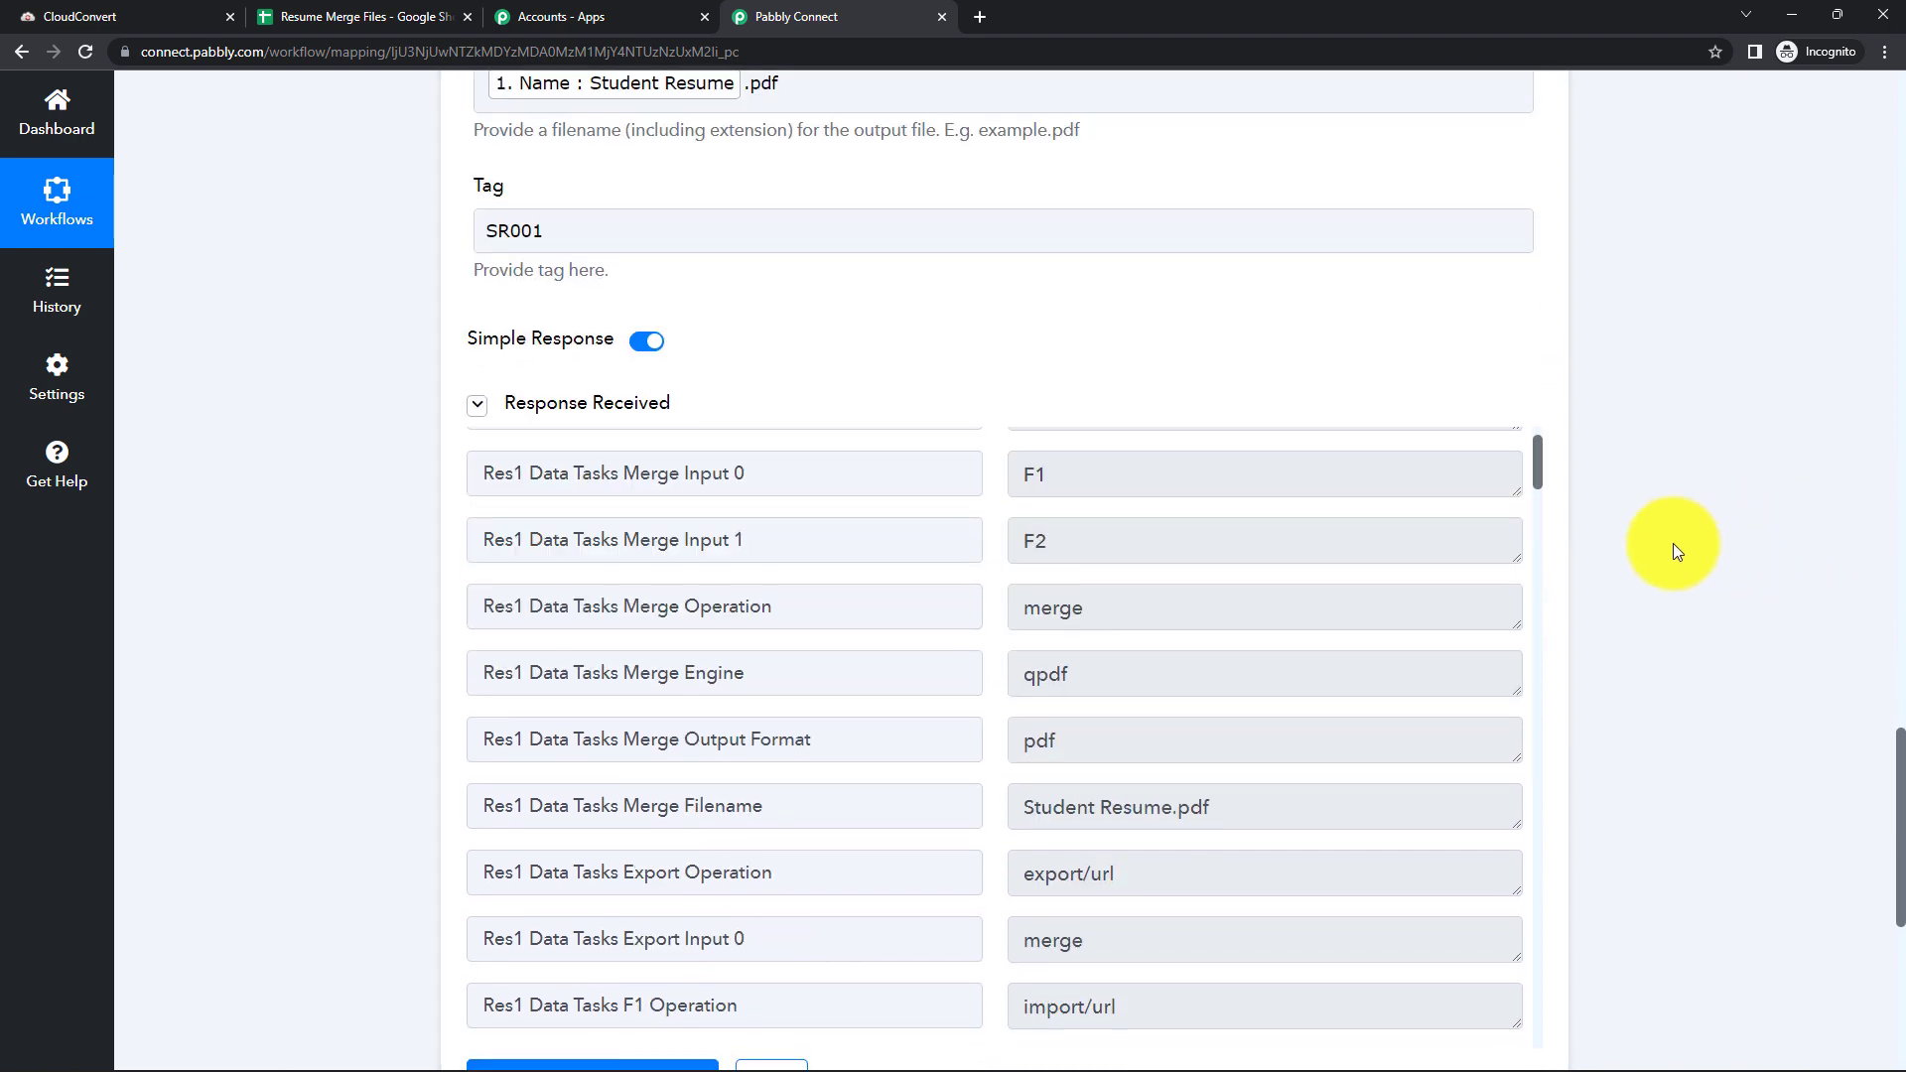
pyautogui.scroll(1, 758, 619)
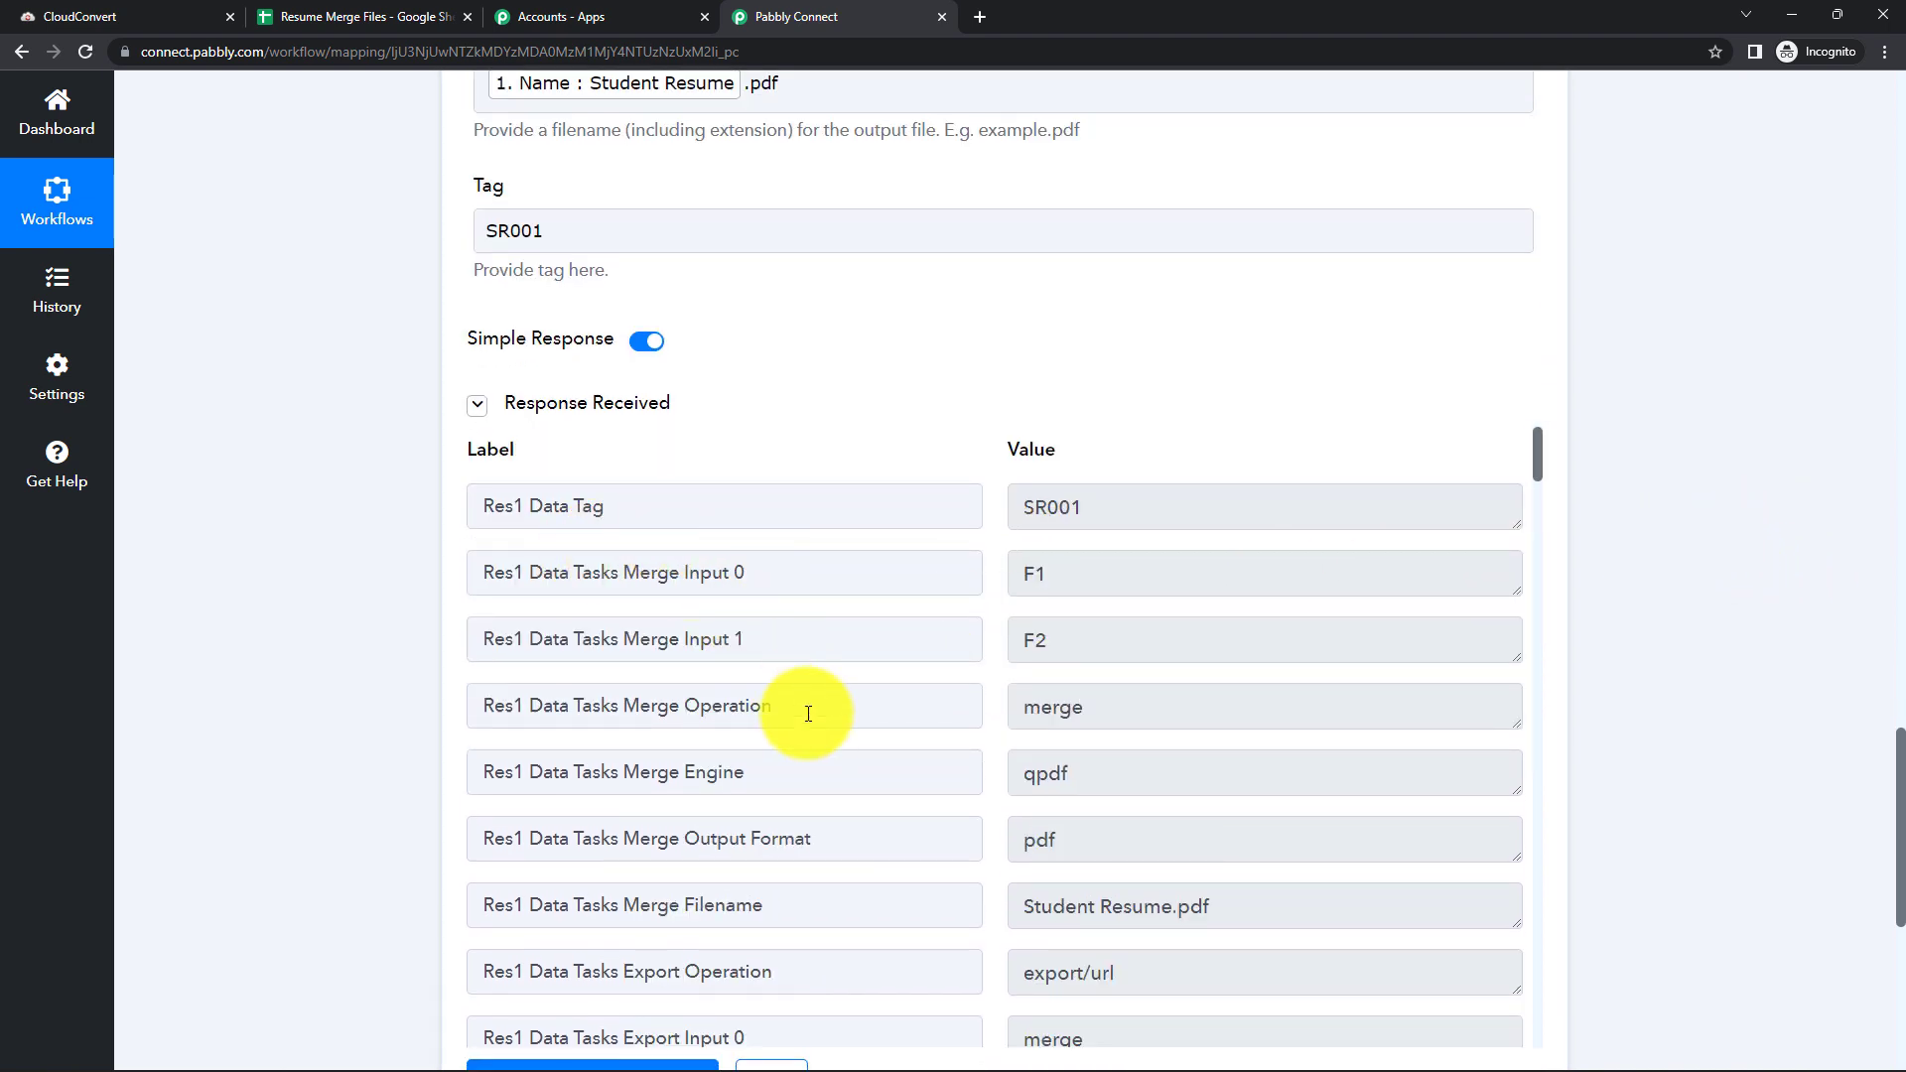
pyautogui.scroll(-1, 847, 641)
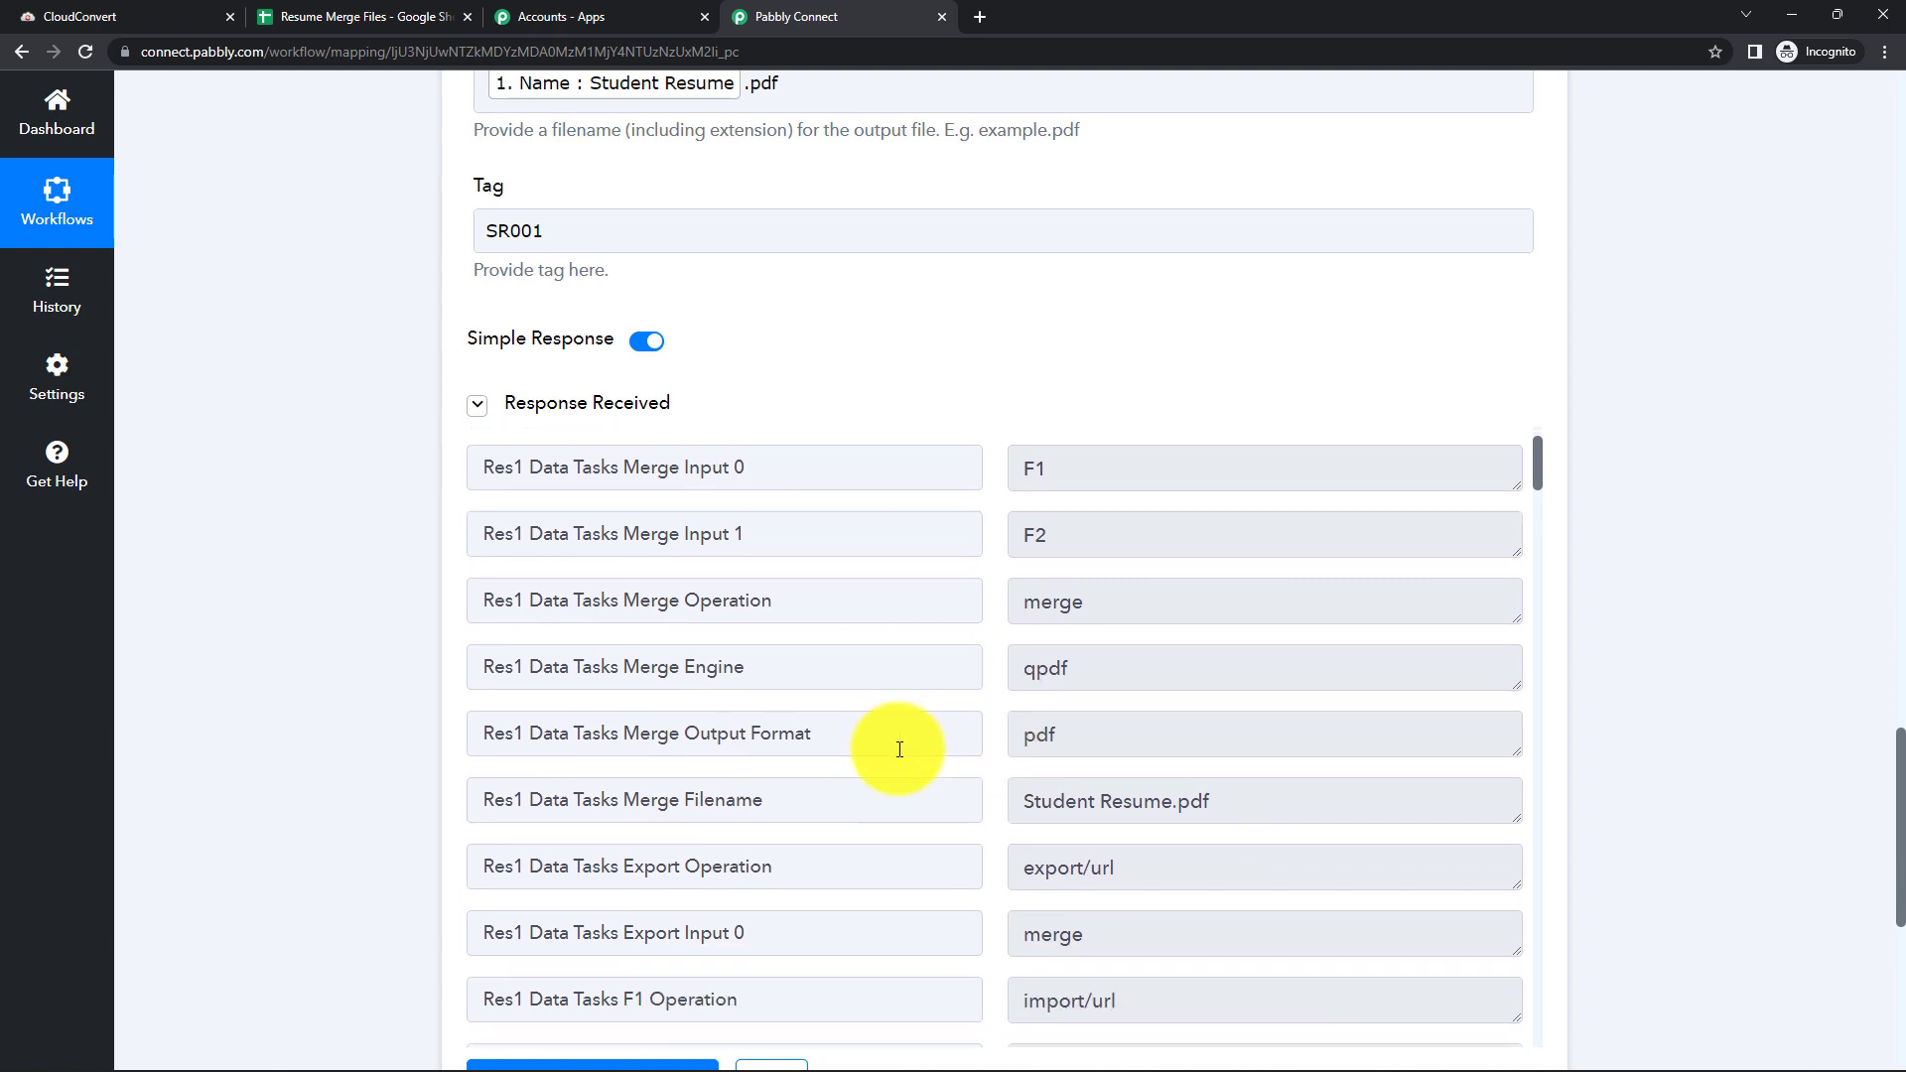
pyautogui.scroll(-1, 897, 748)
pyautogui.scroll(-3, 1033, 760)
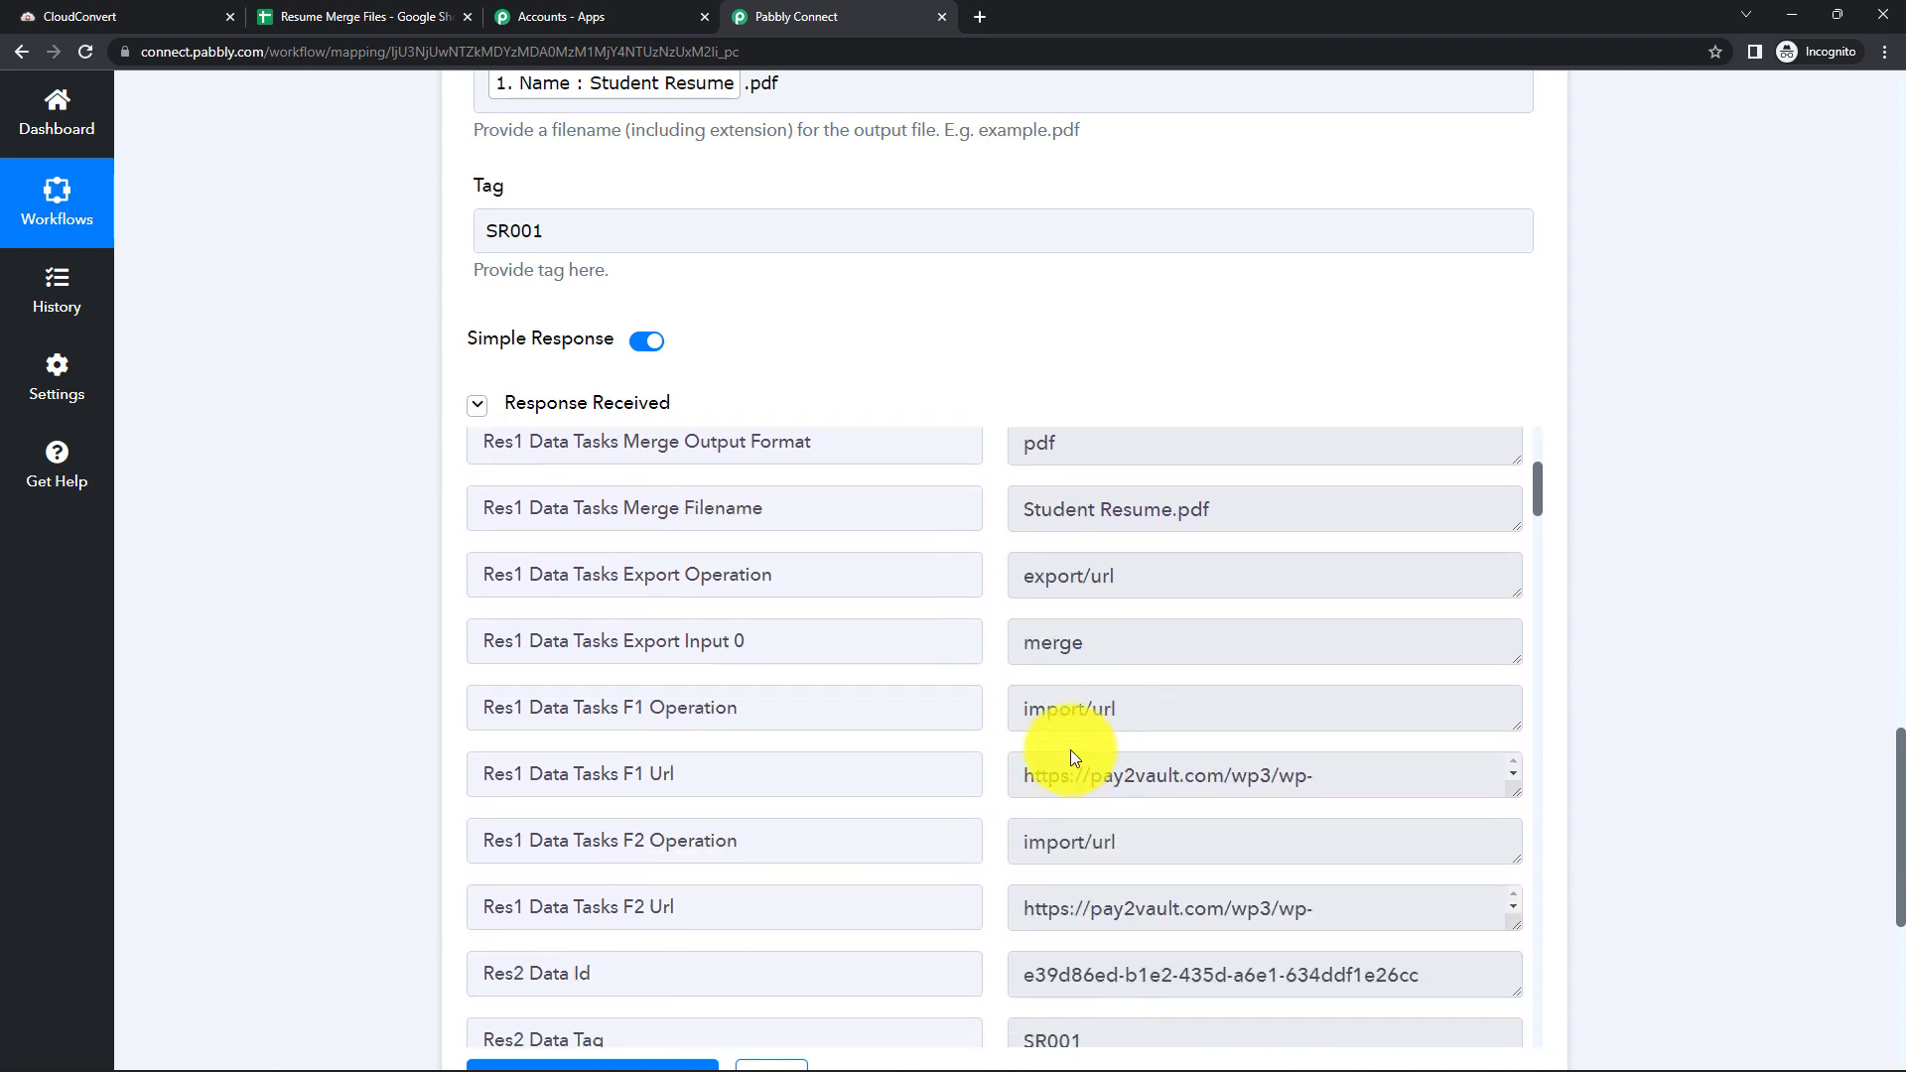
pyautogui.scroll(-2, 902, 774)
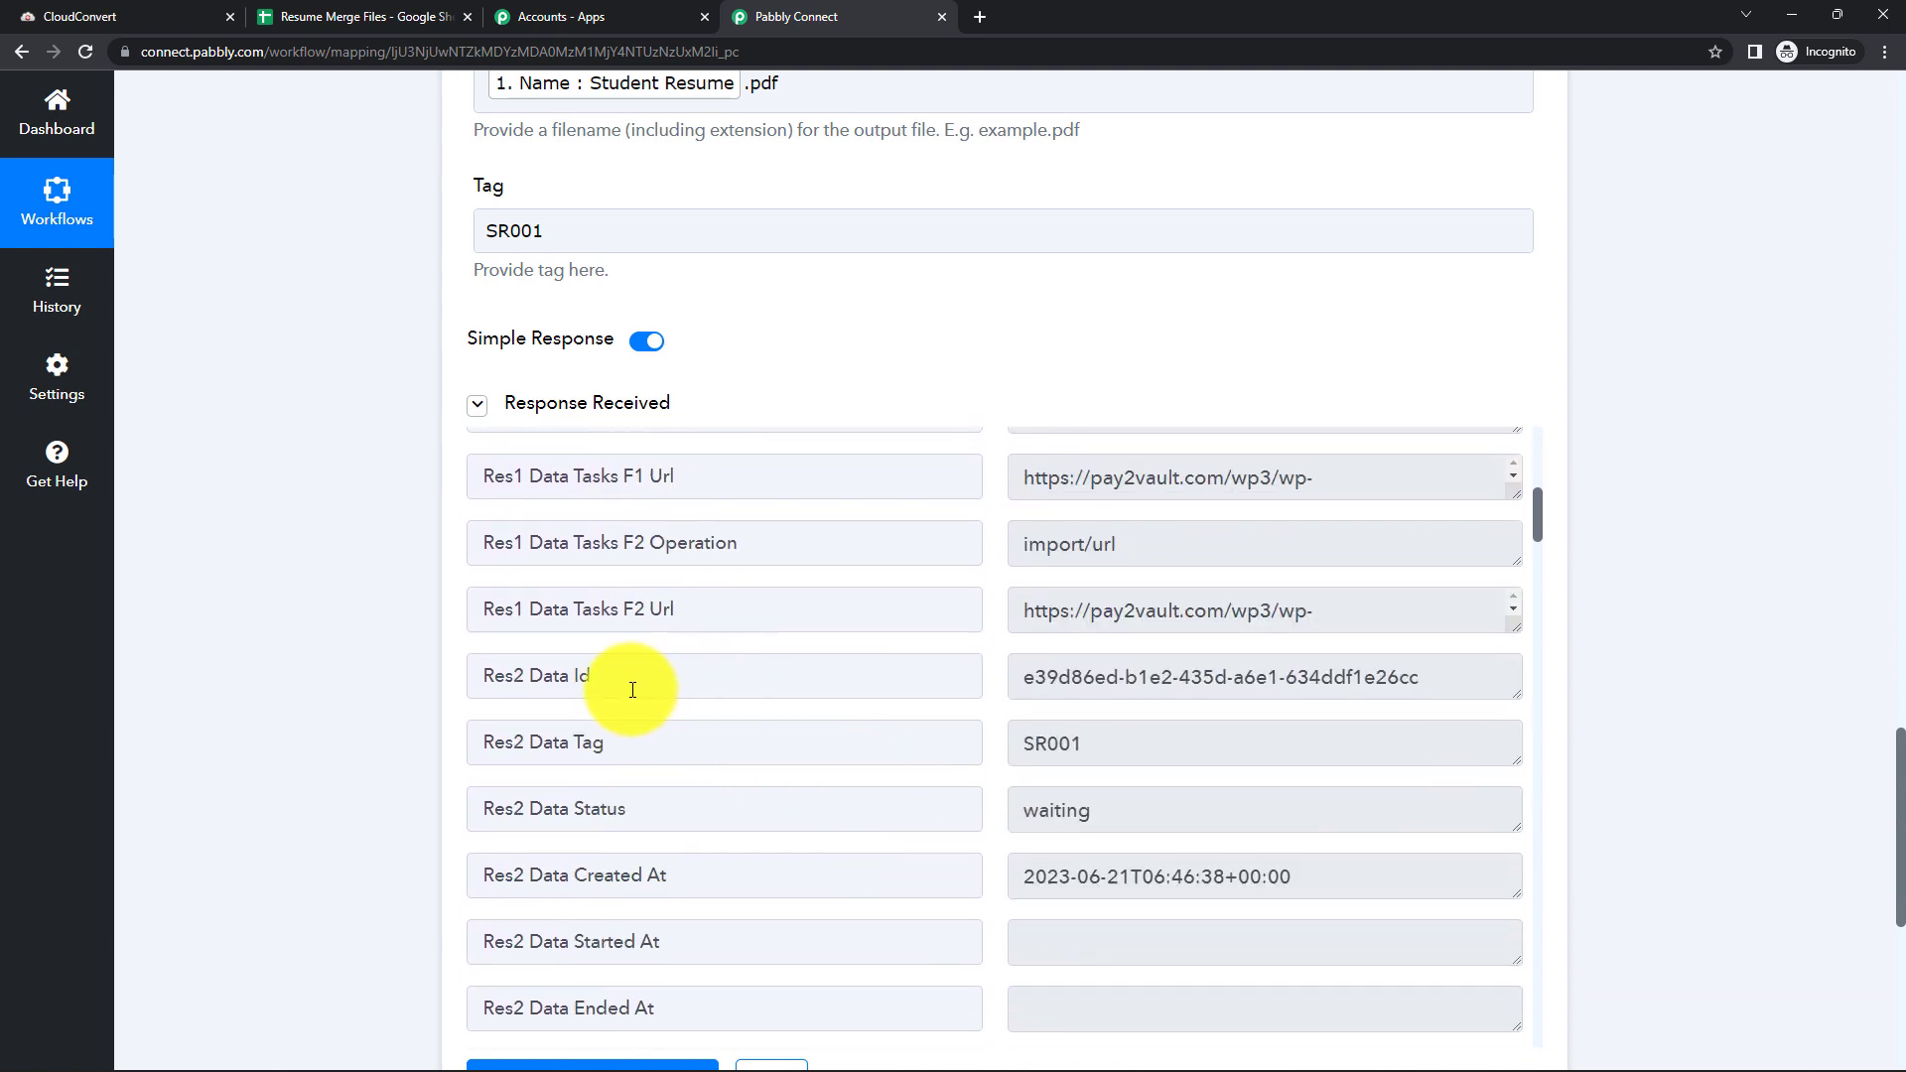
# Examine the remaining per-task fields of the merge response, such as status, operation and links, through to the end of the list
pyautogui.scroll(-10, 1131, 719)
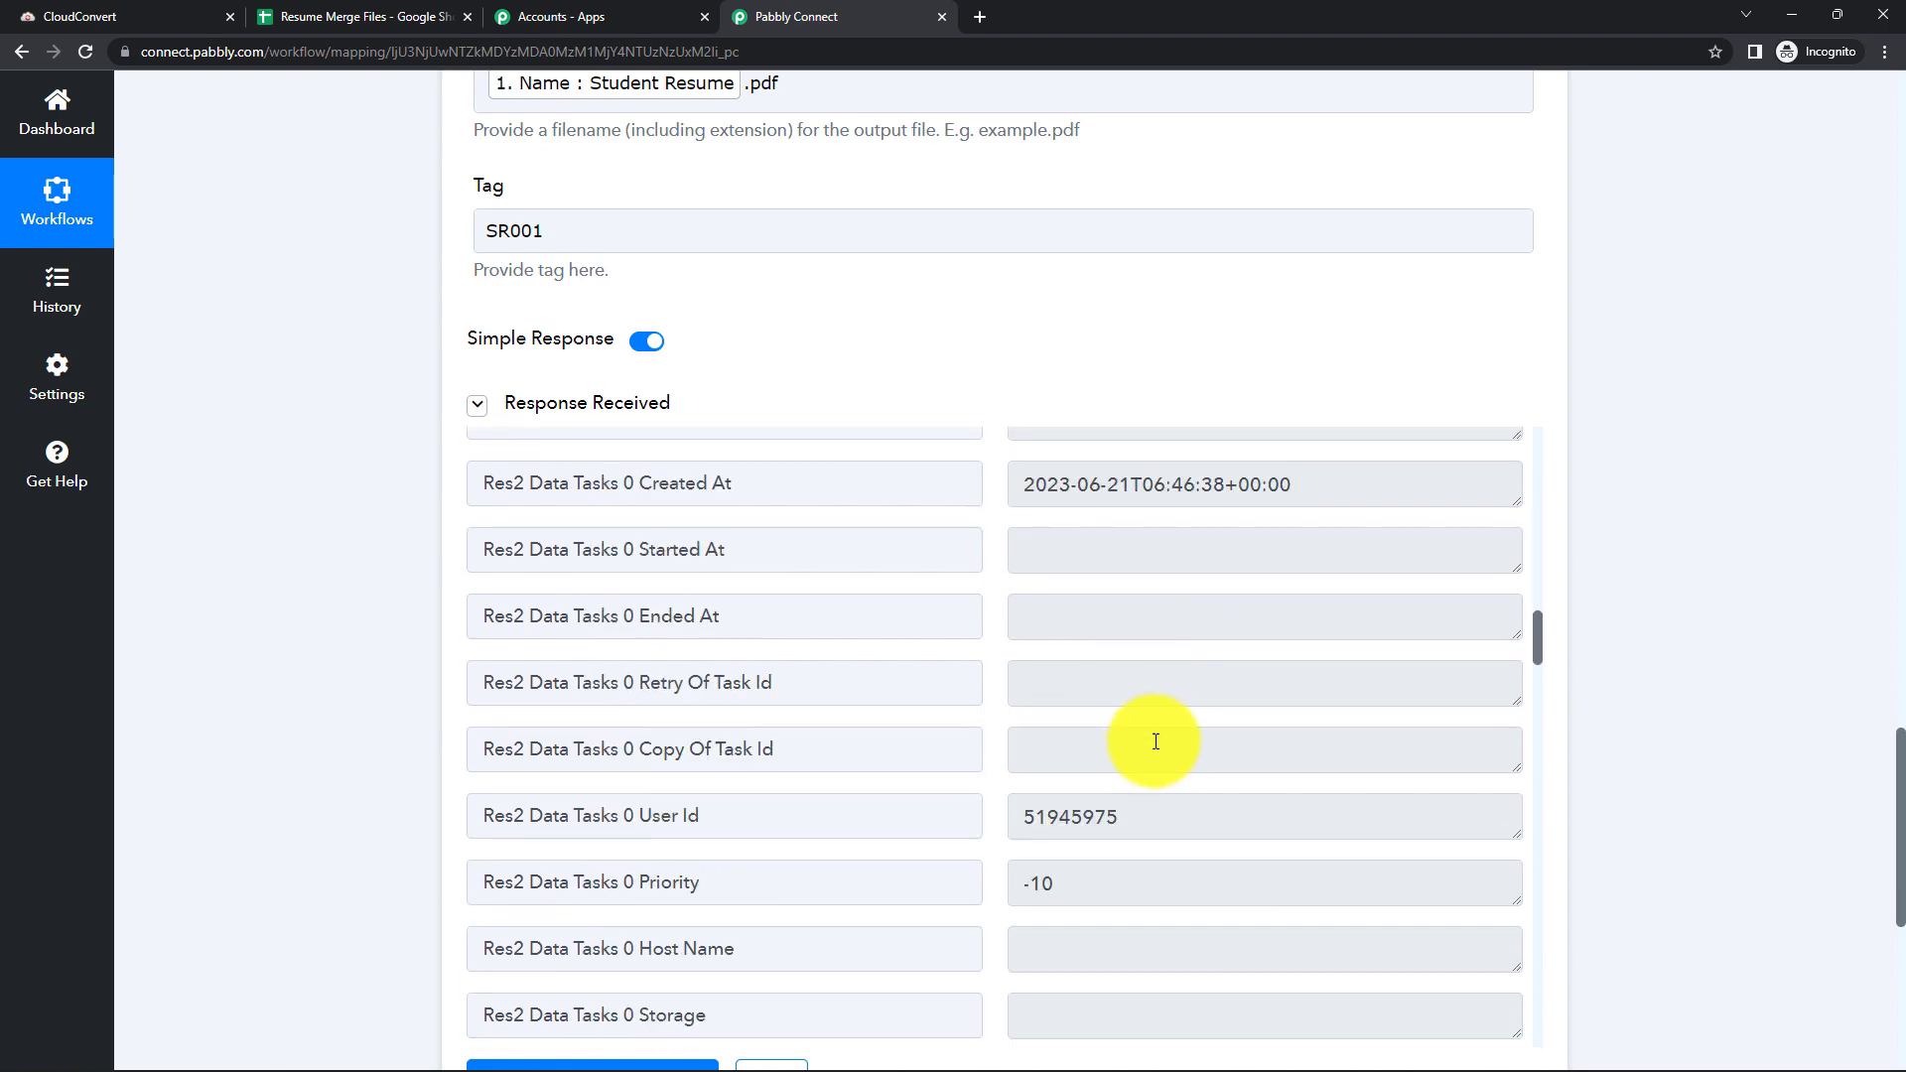
pyautogui.scroll(-2, 1155, 742)
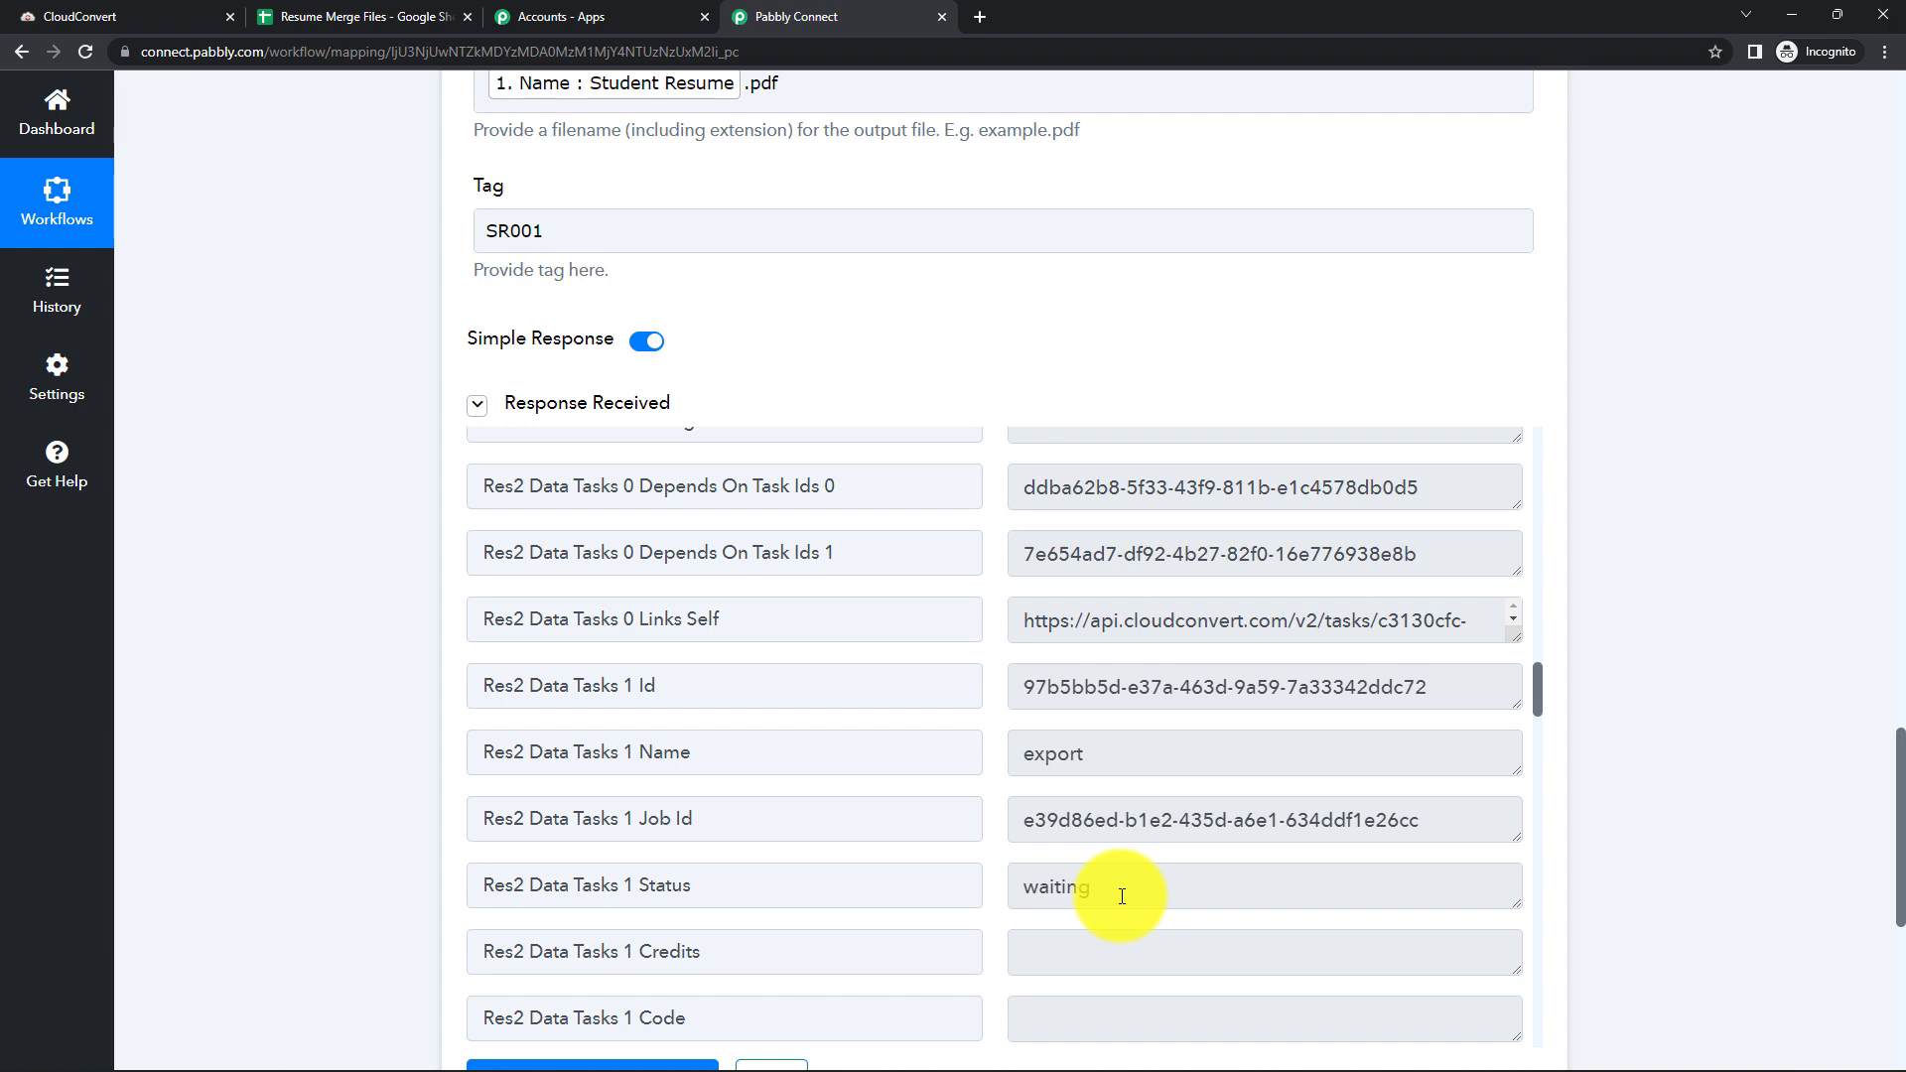
pyautogui.scroll(-3, 956, 647)
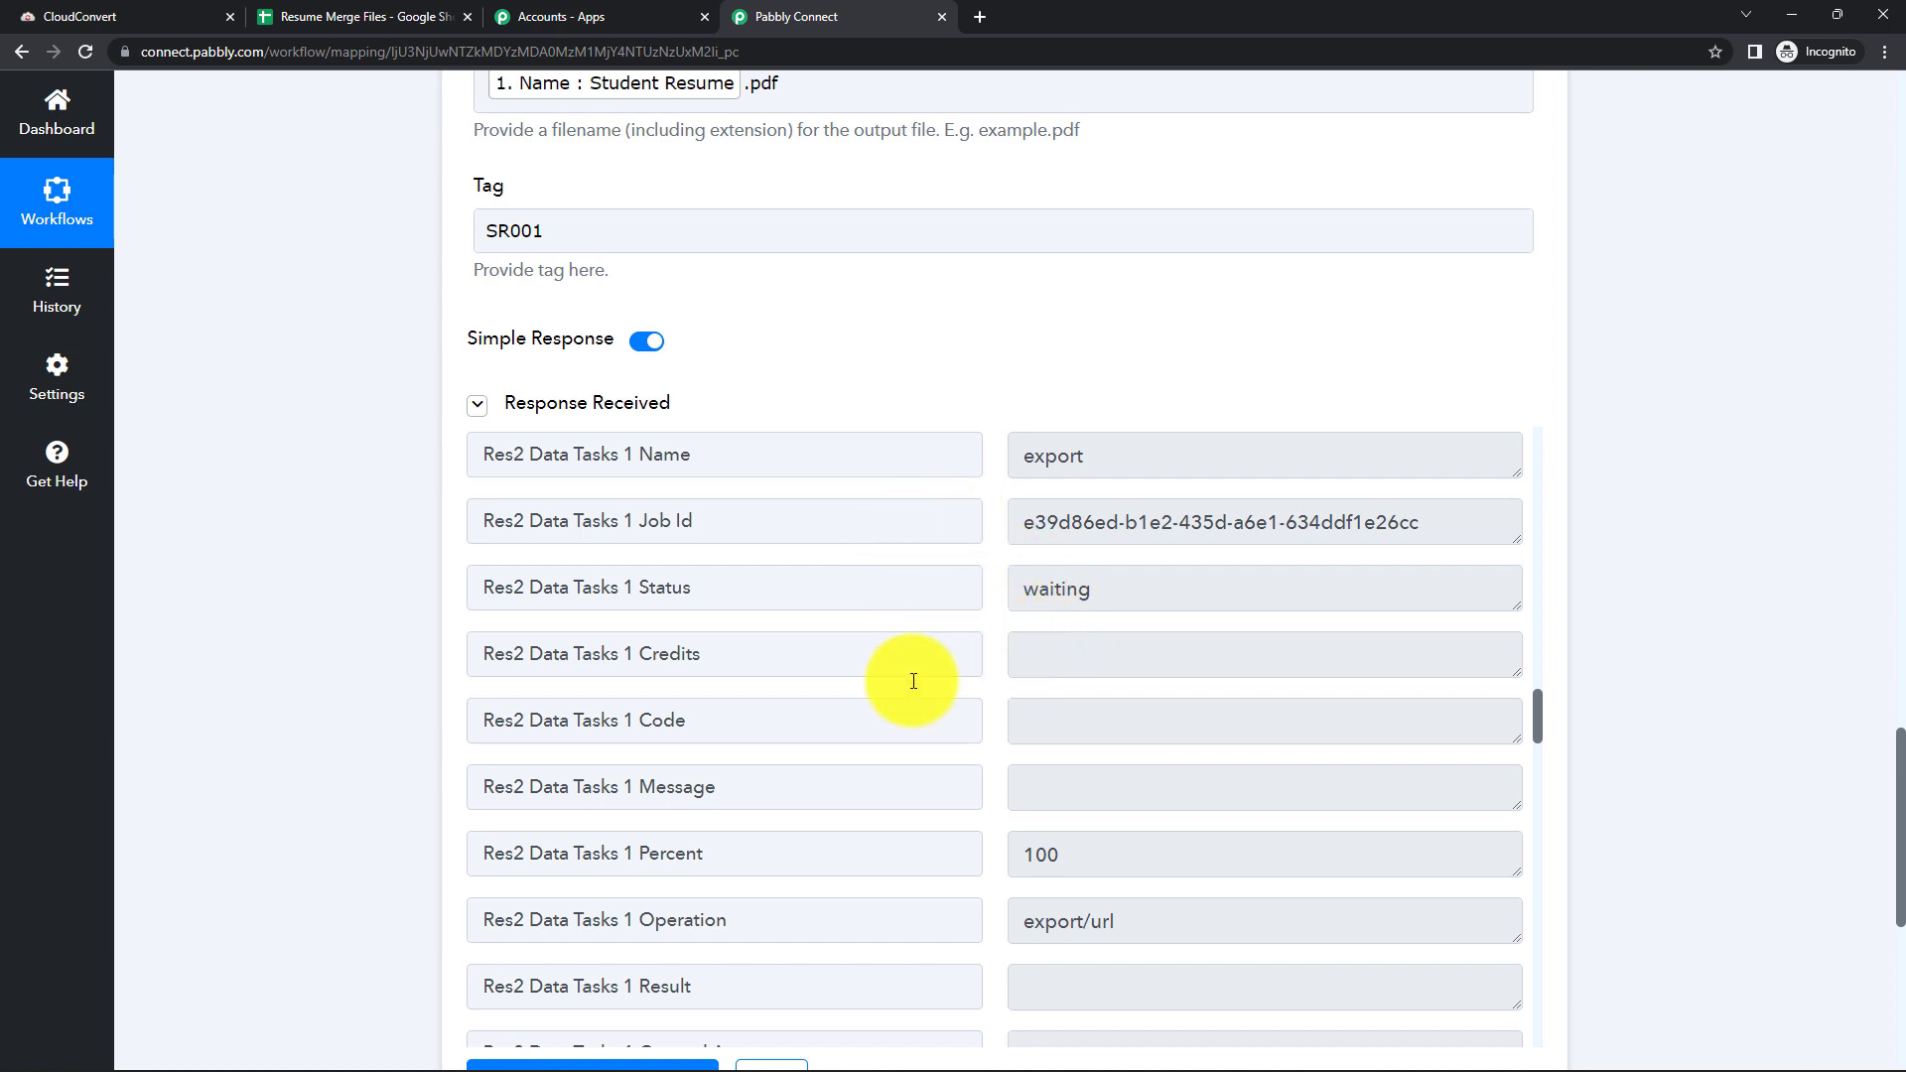
pyautogui.scroll(-7, 851, 724)
pyautogui.scroll(-3, 1542, 836)
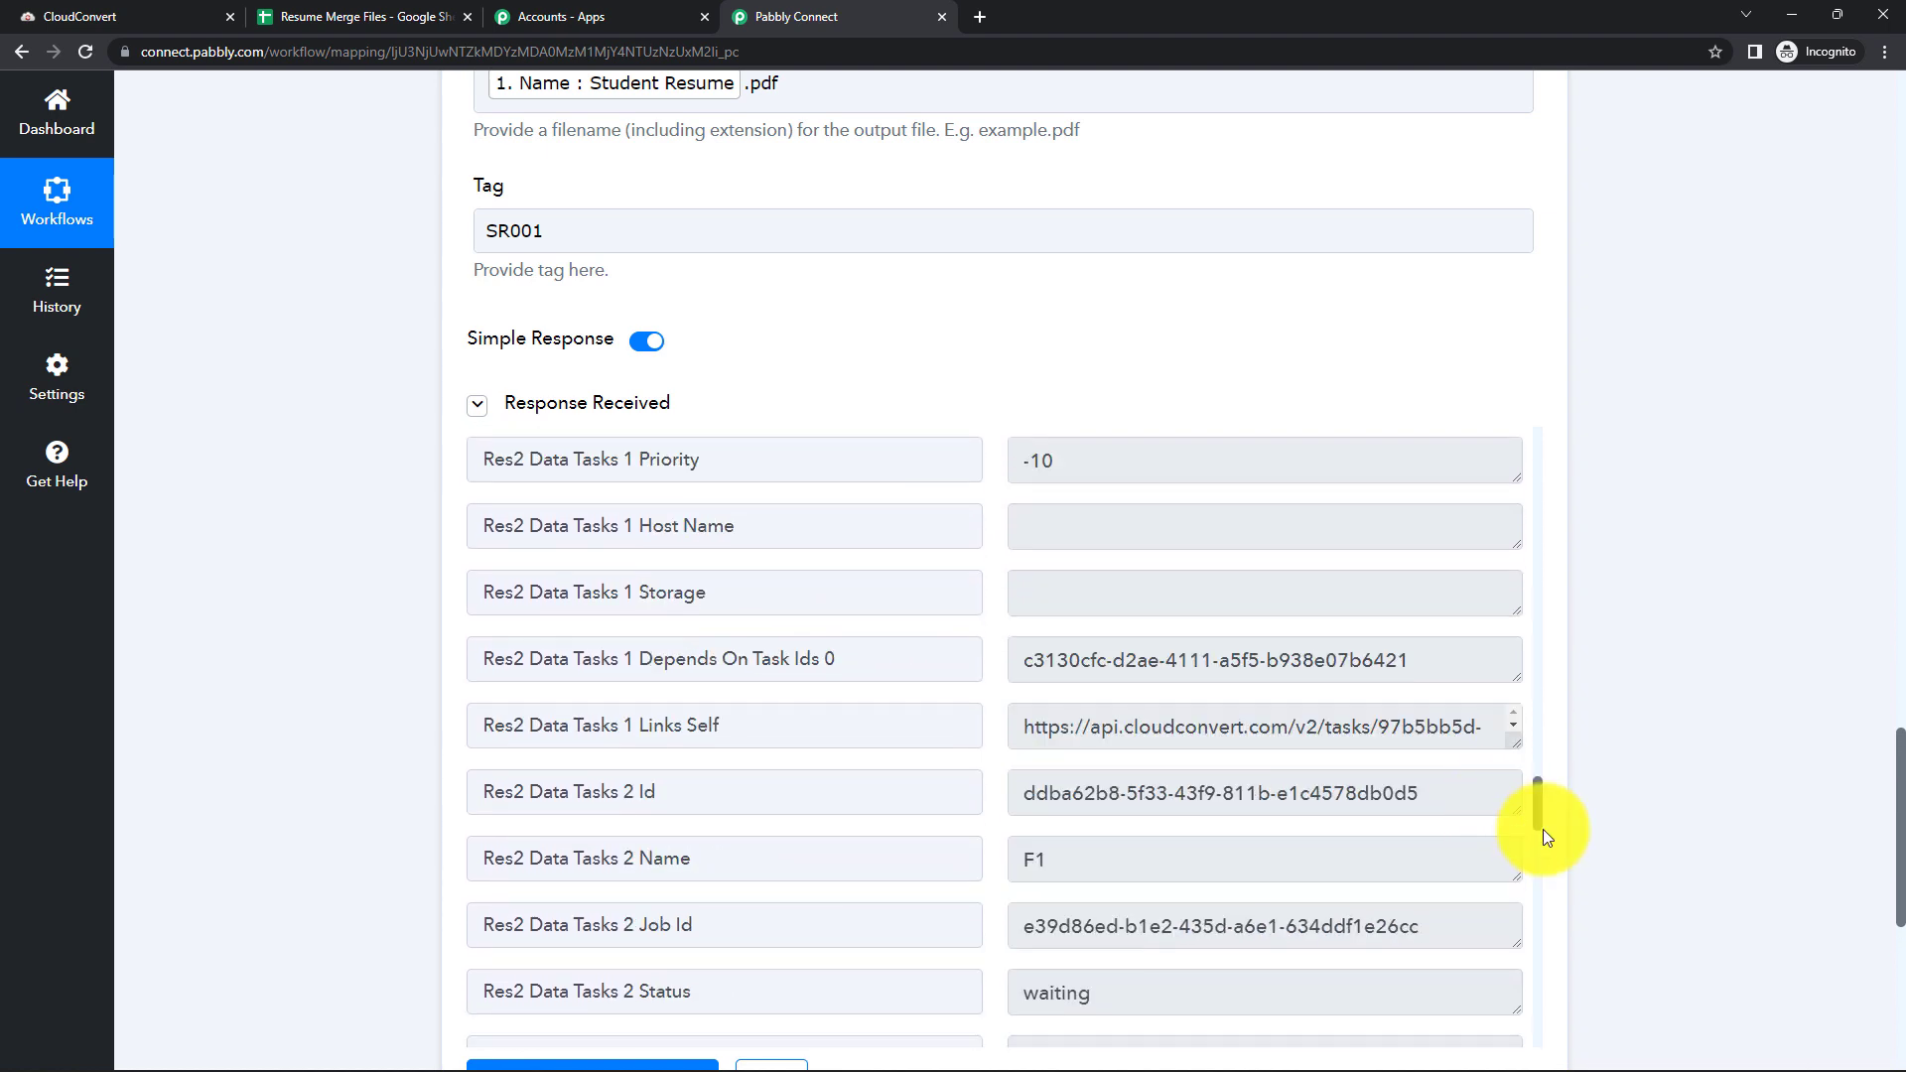
pyautogui.moveTo(1548, 779); pyautogui.dragTo(1535, 1025)
pyautogui.scroll(-2, 1701, 778)
pyautogui.scroll(-5, 1124, 877)
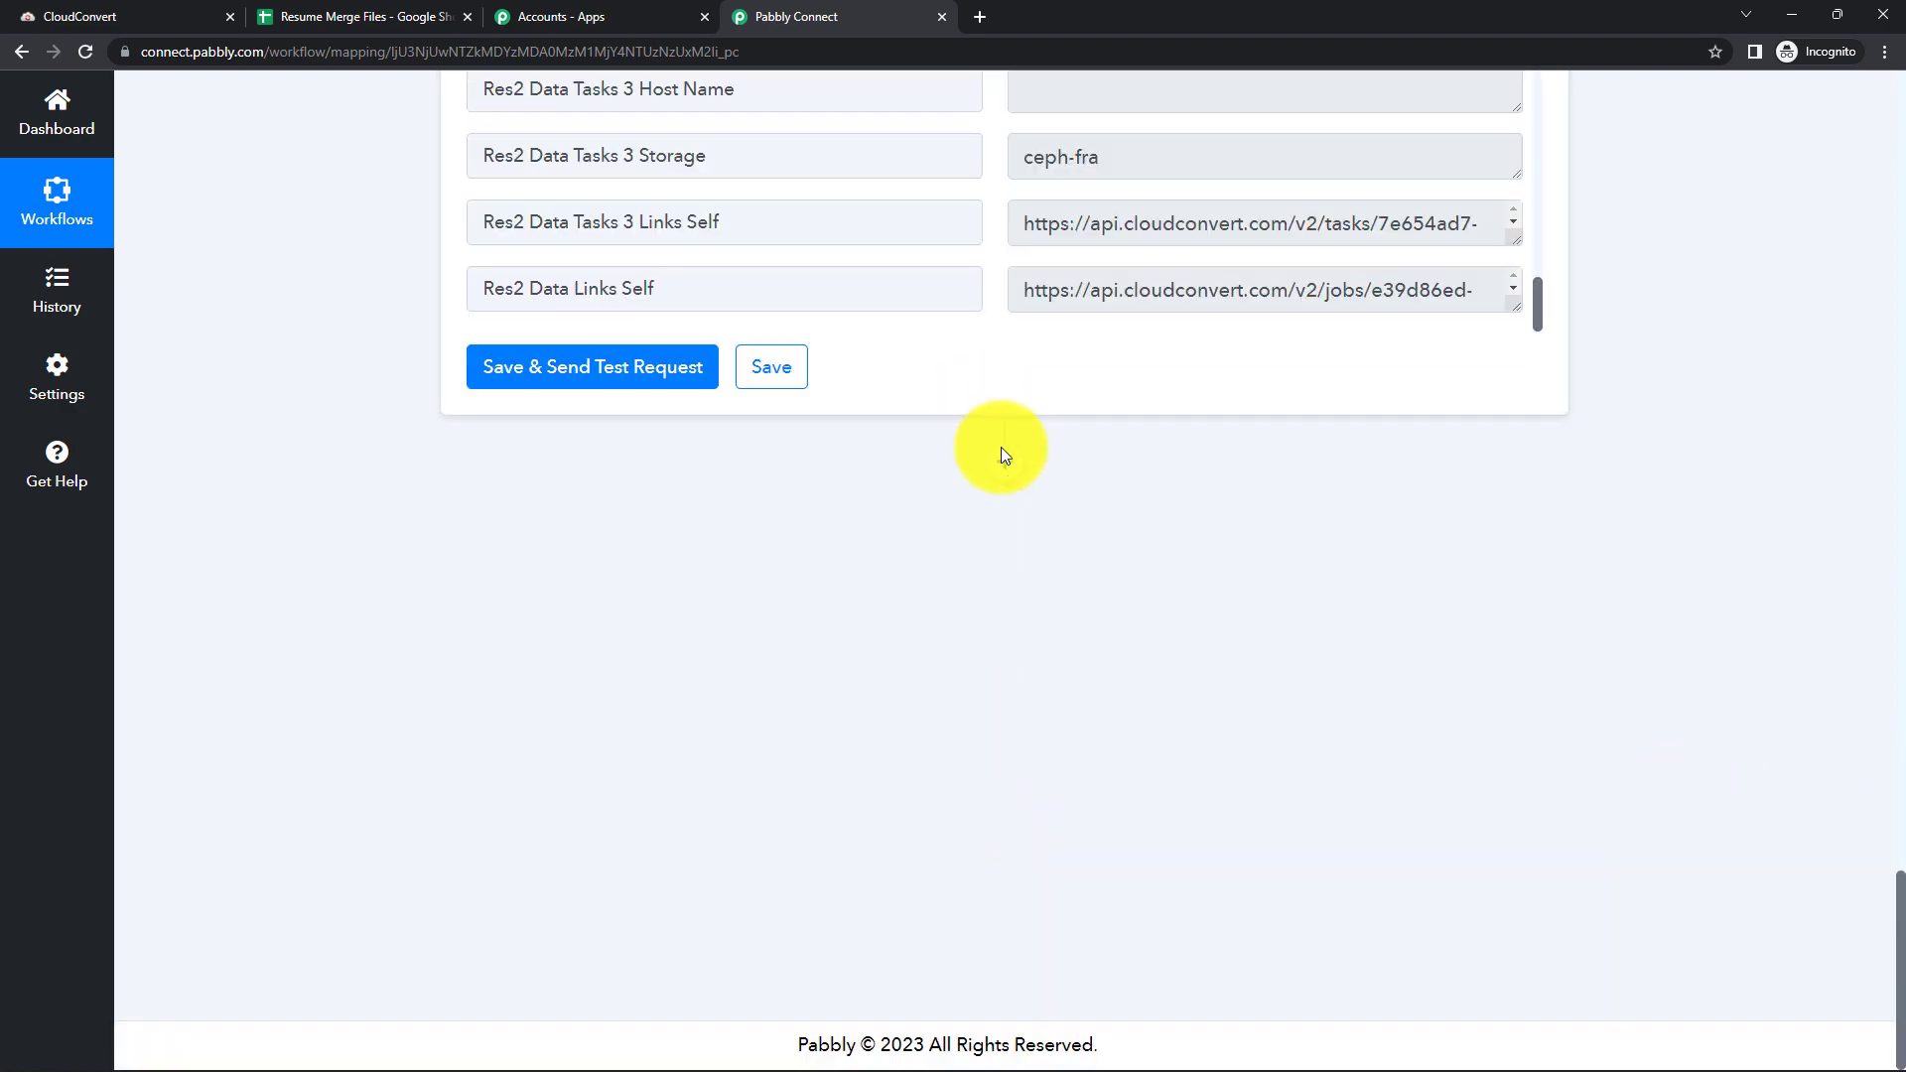
# Add a Delay by Pabbly action after the CloudConvert merge step
pyautogui.click(1005, 459)
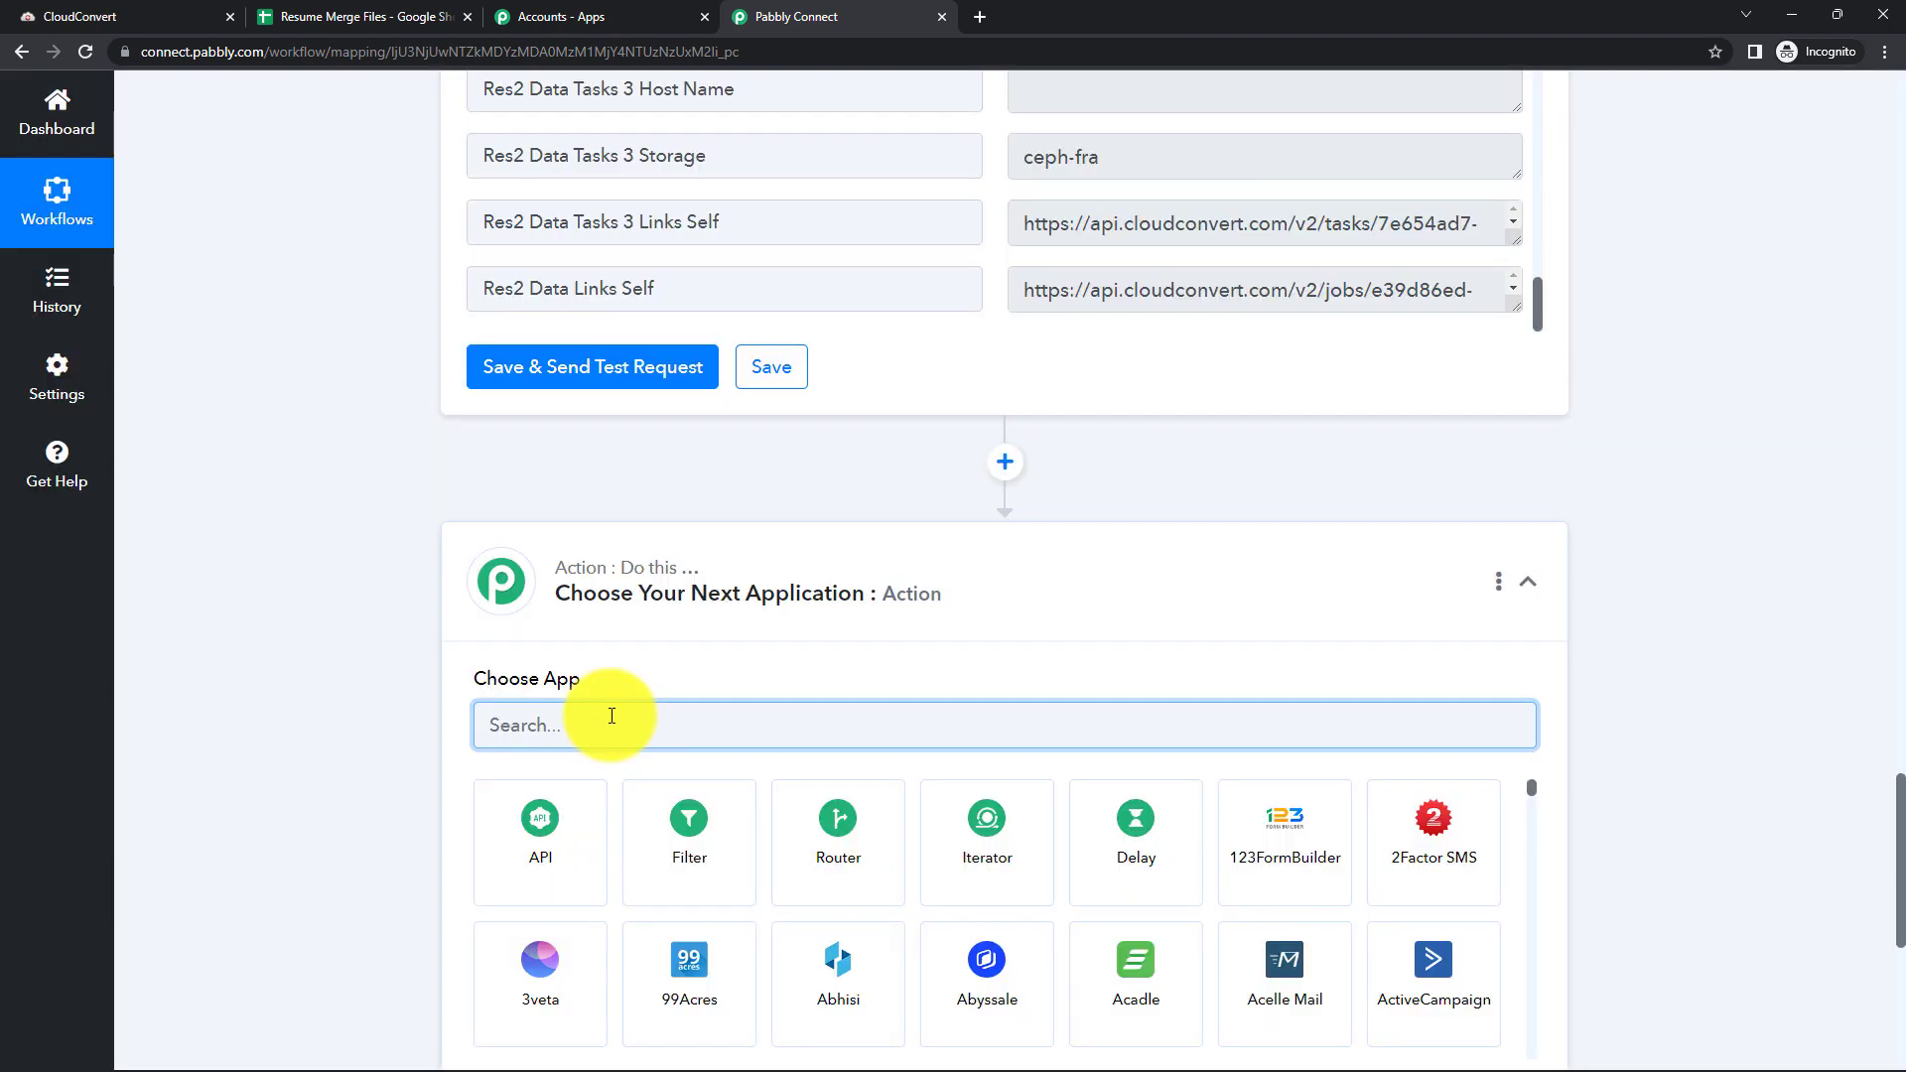
pyautogui.write('delay')
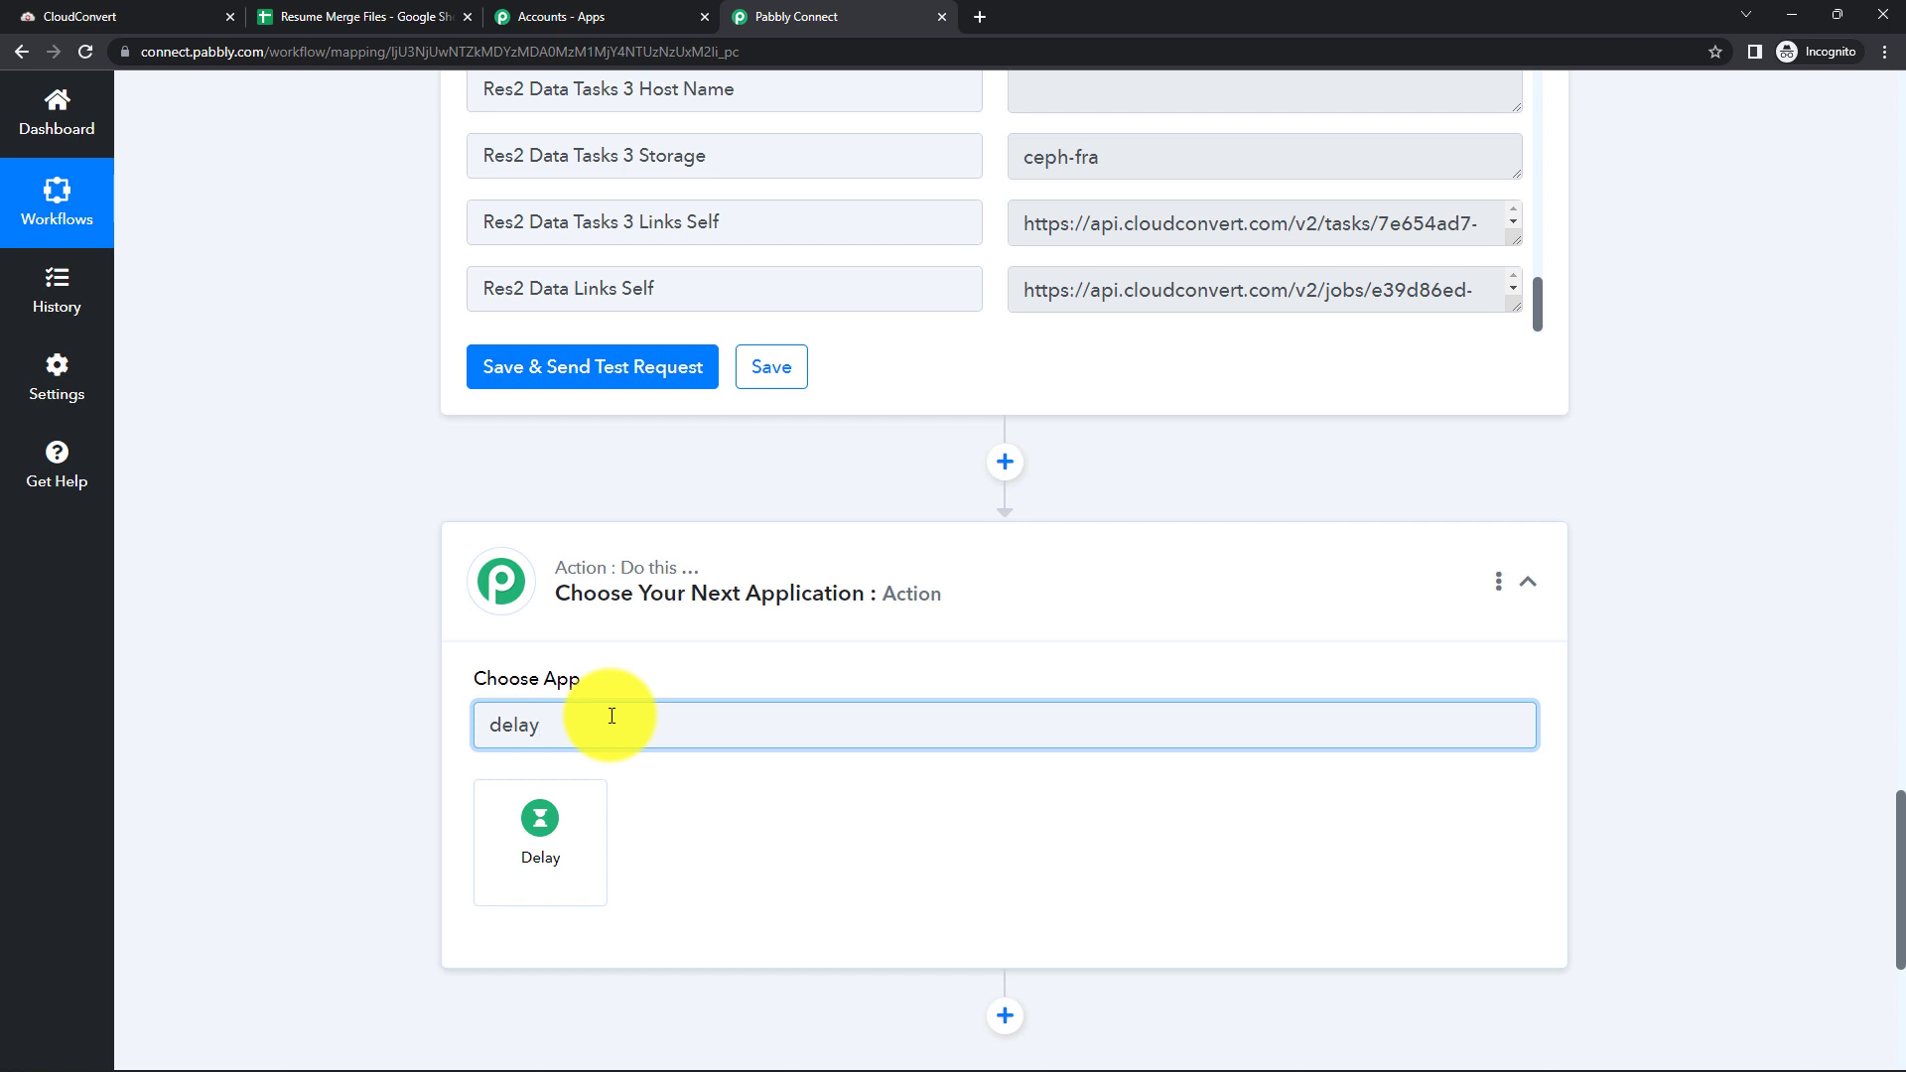
pyautogui.click(539, 831)
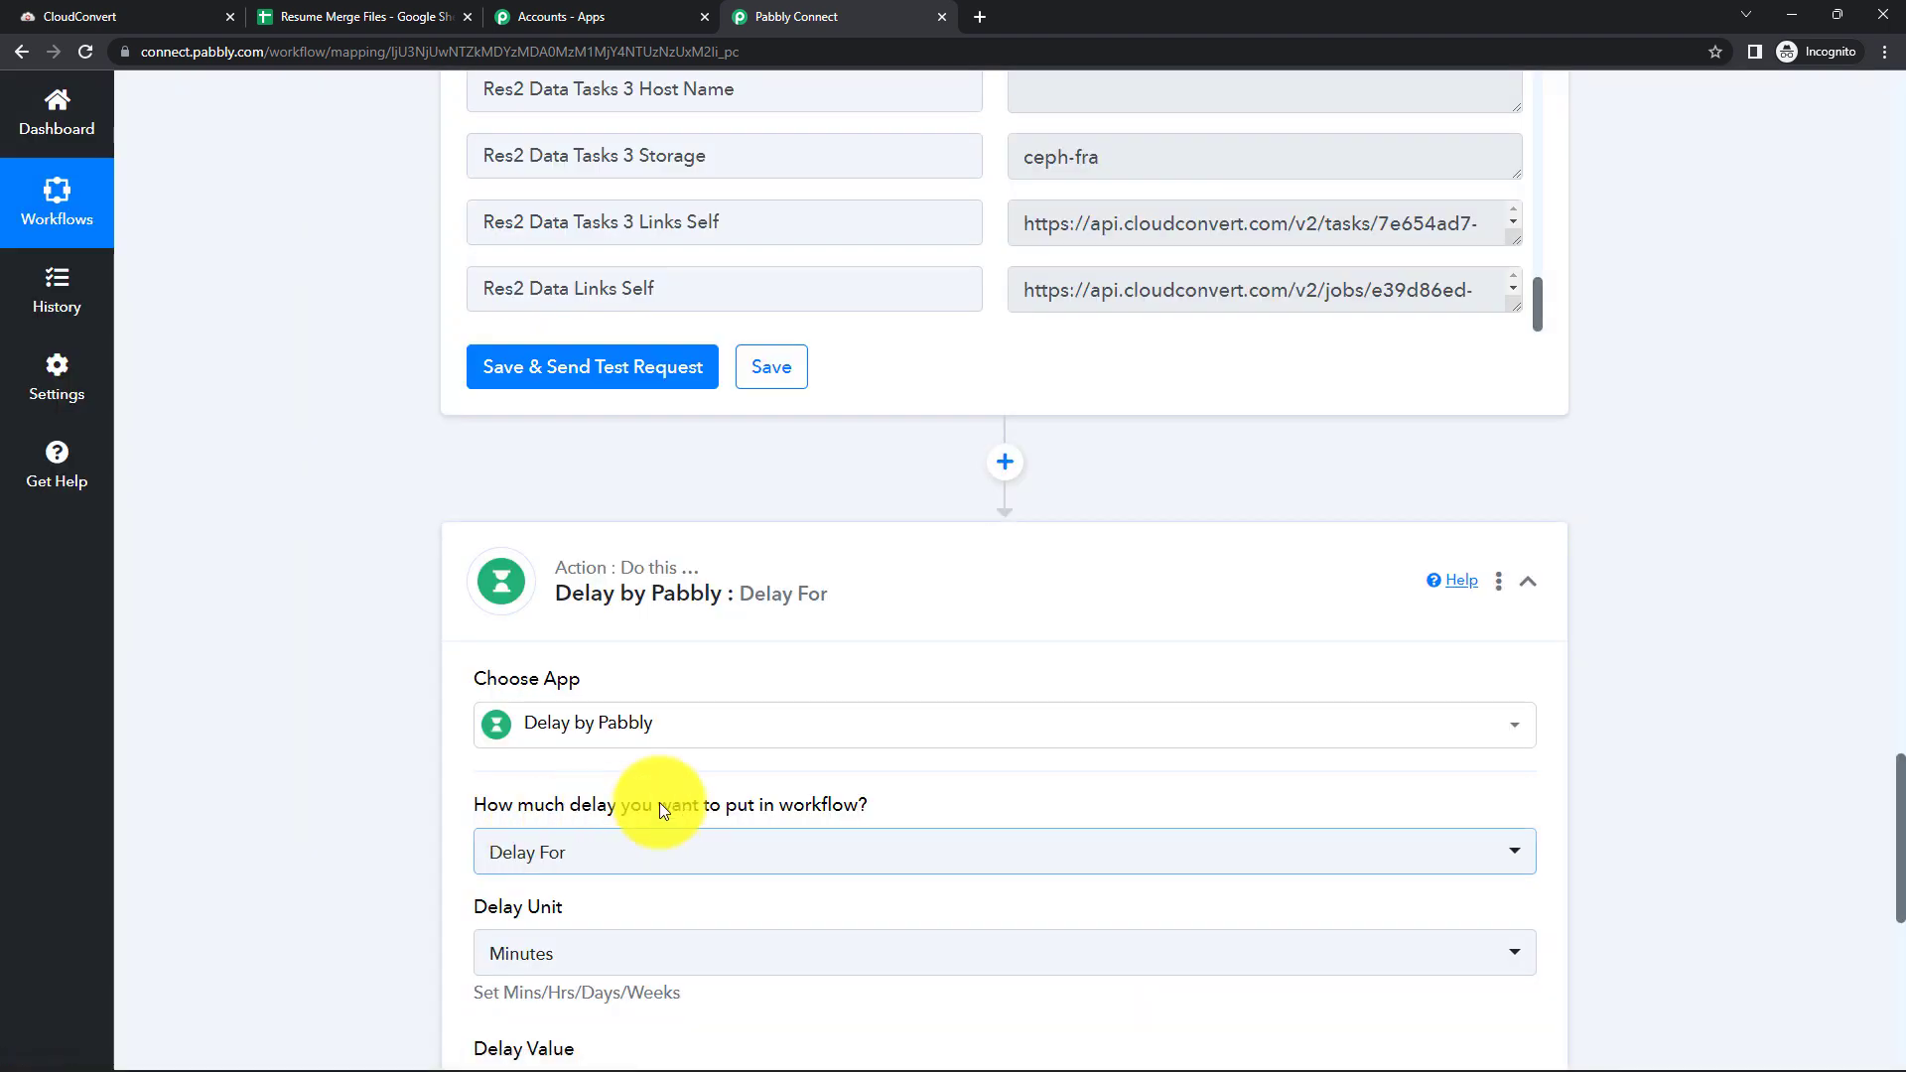
# Set the Delay Value to 2 with Minutes as the unit, then save the delay and send a test request
pyautogui.scroll(-1, 616, 736)
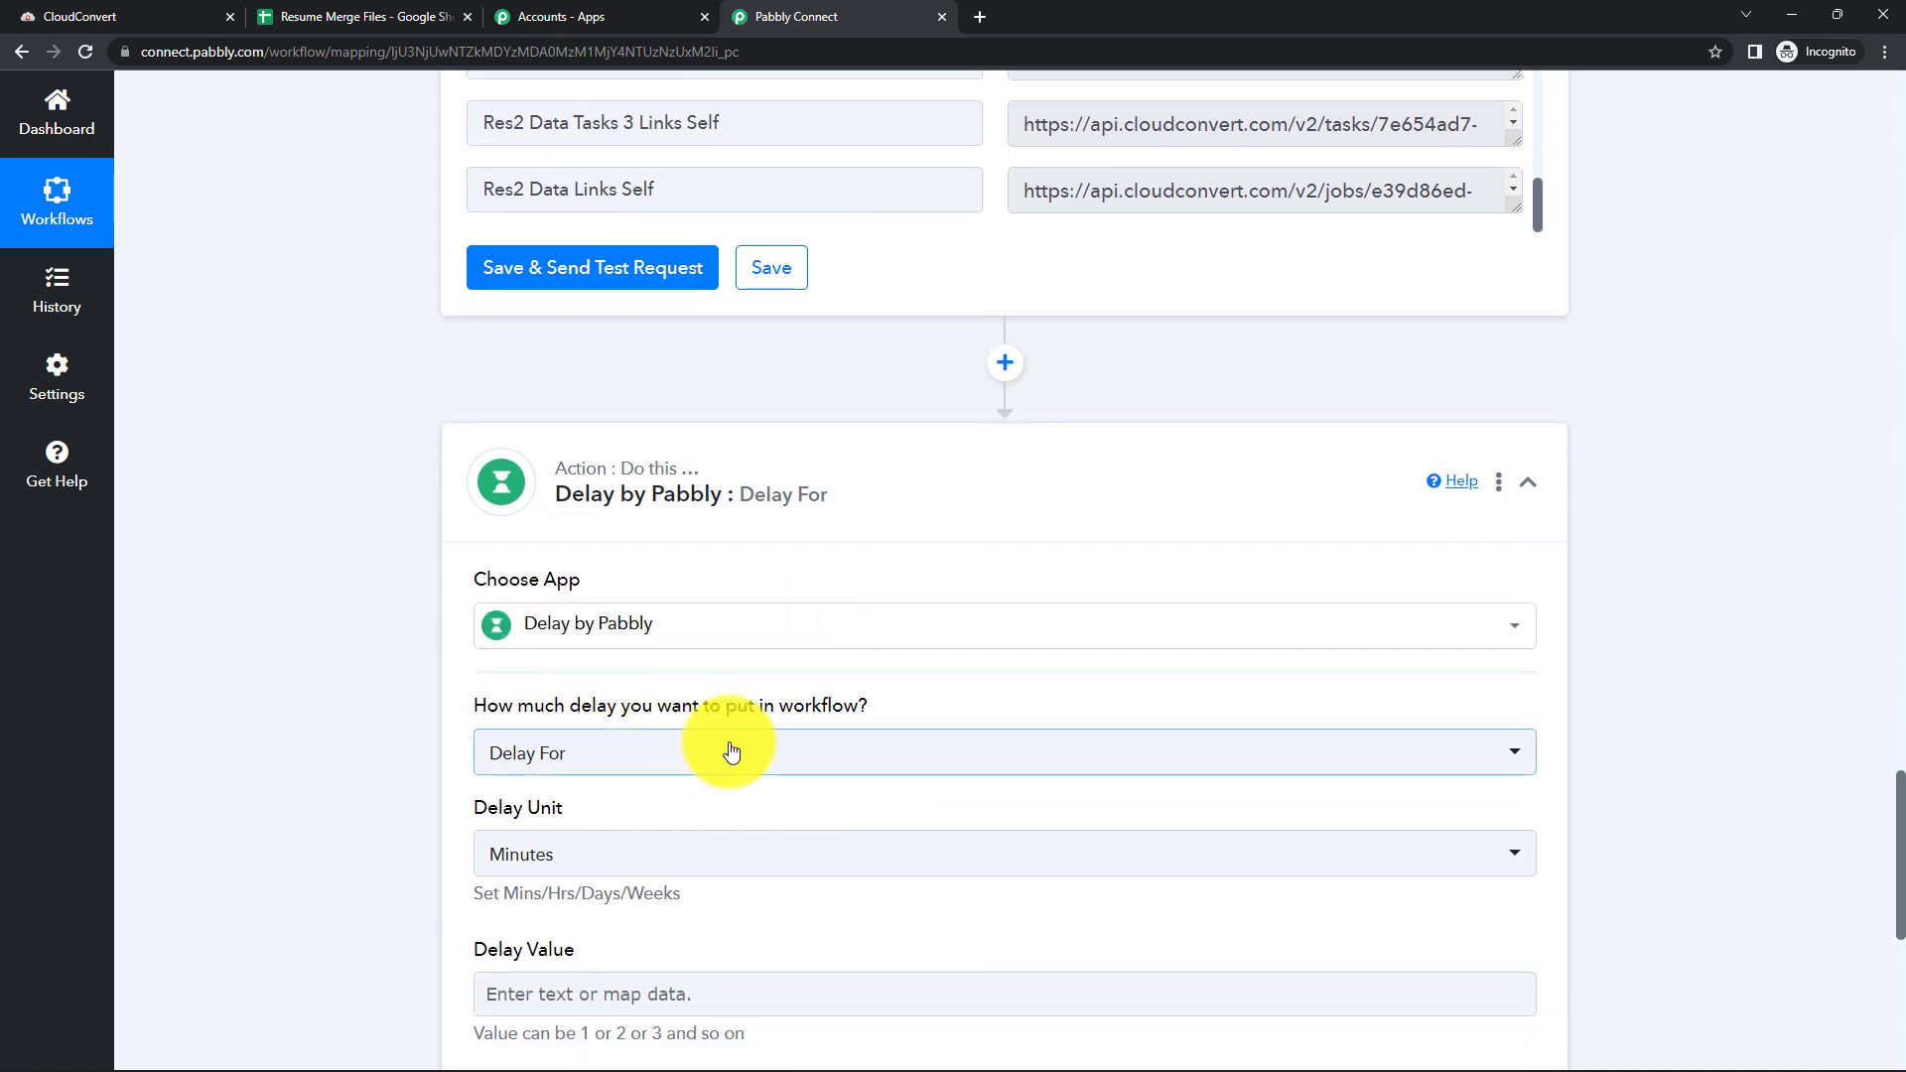
pyautogui.scroll(-2, 730, 749)
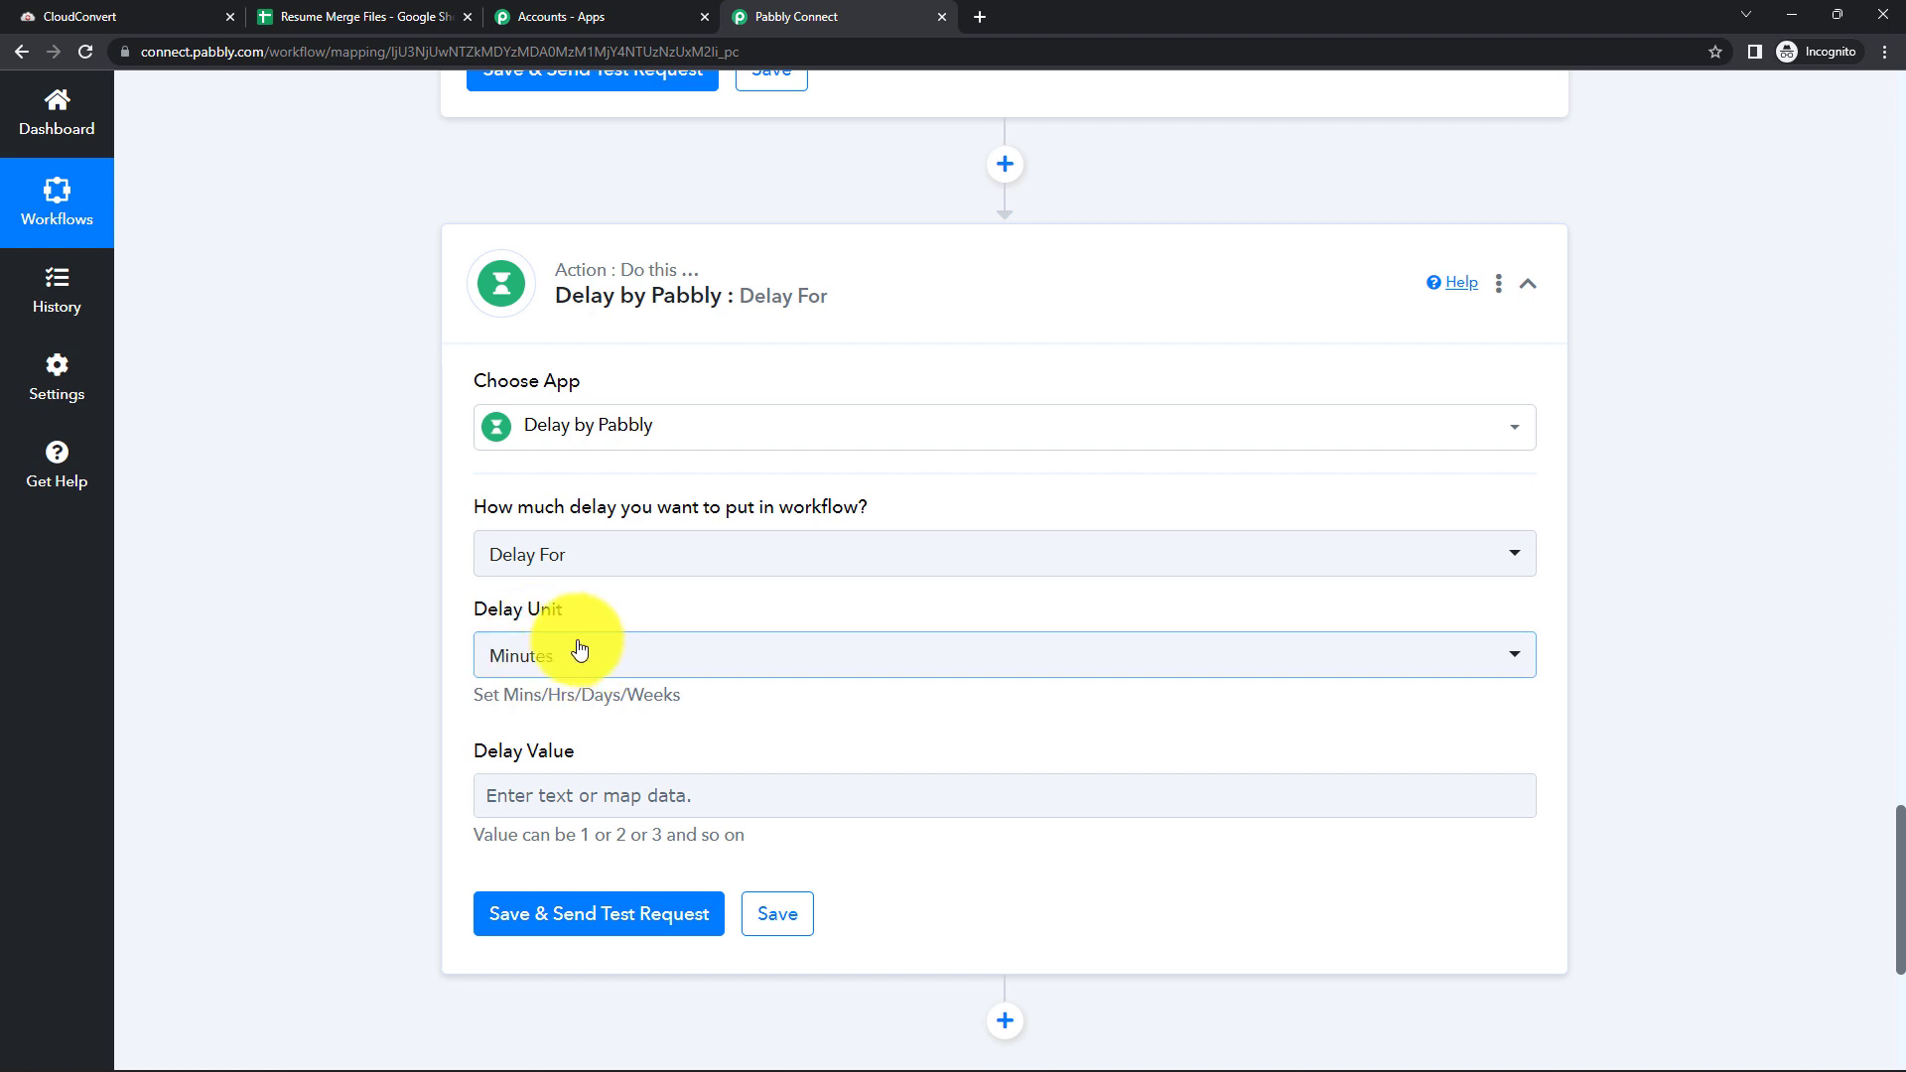
pyautogui.scroll(-1, 580, 649)
pyautogui.click(606, 697)
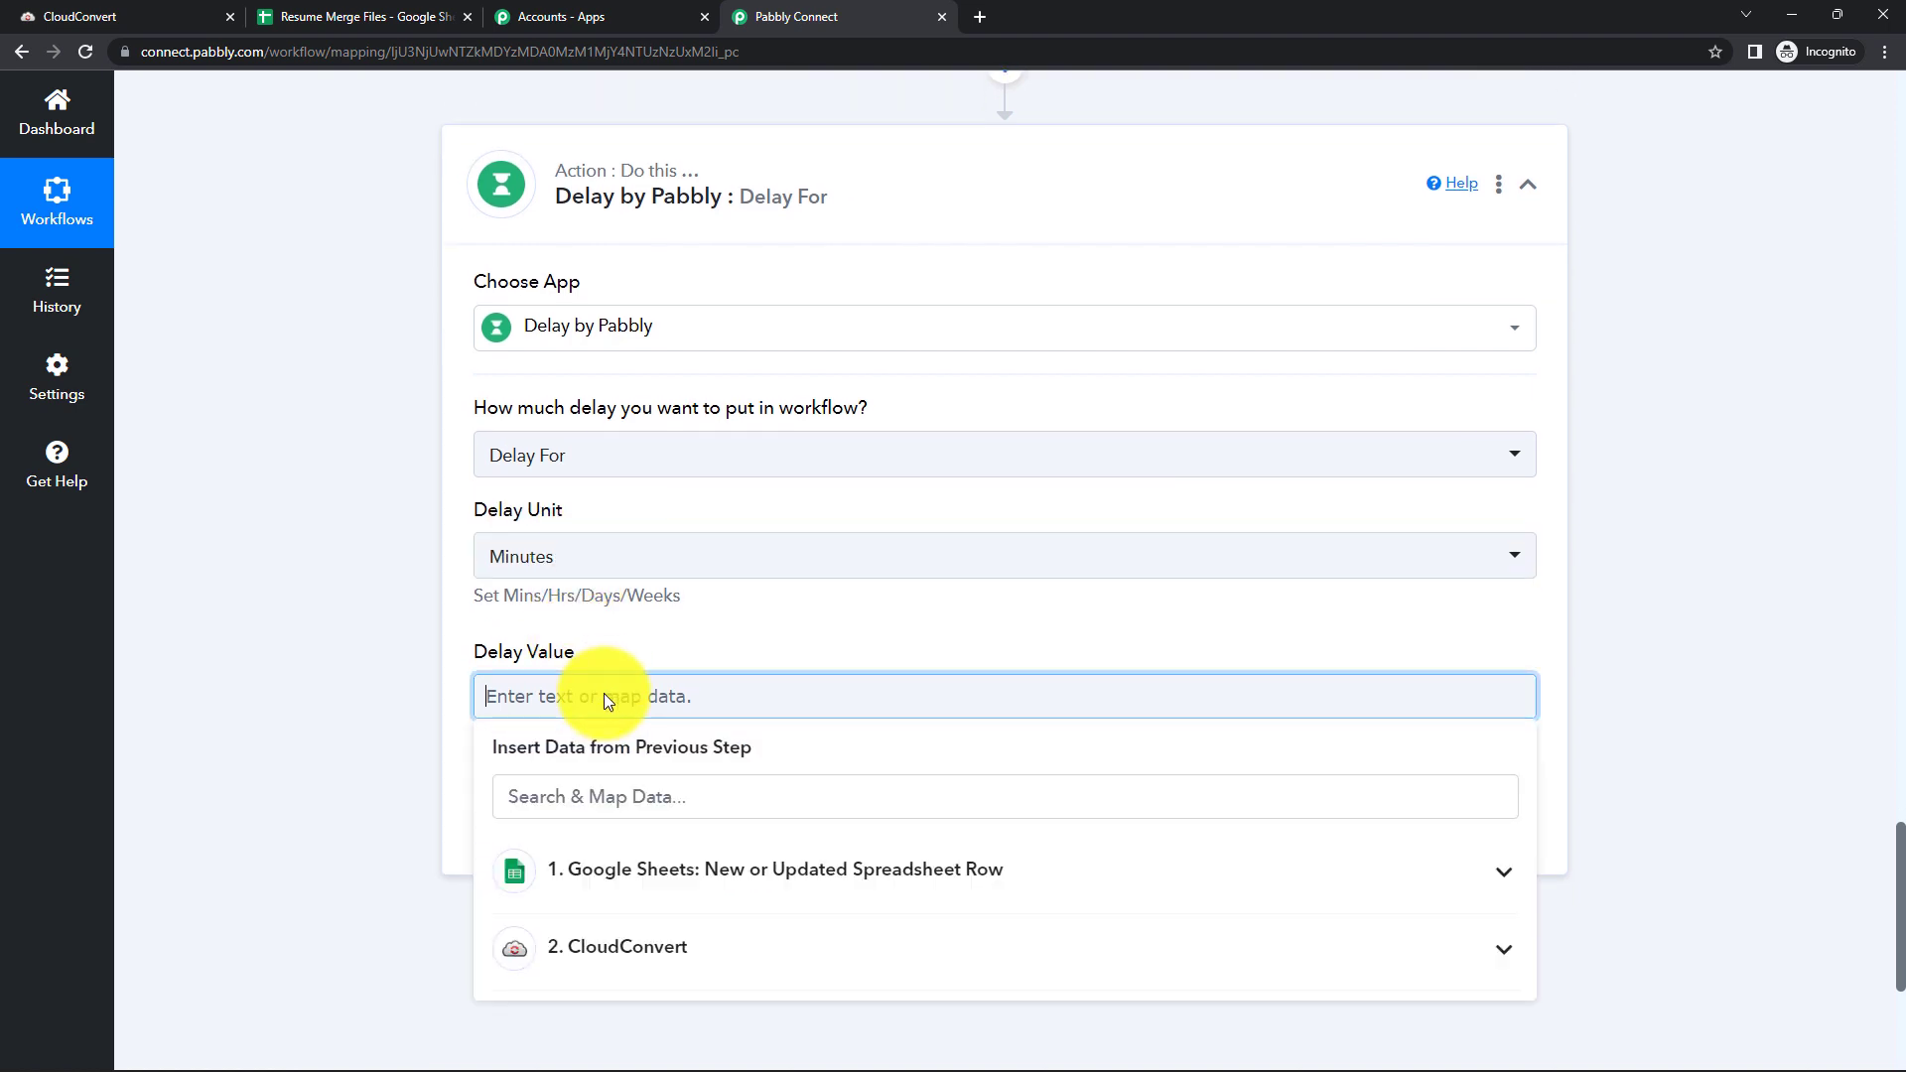
pyautogui.write('2')
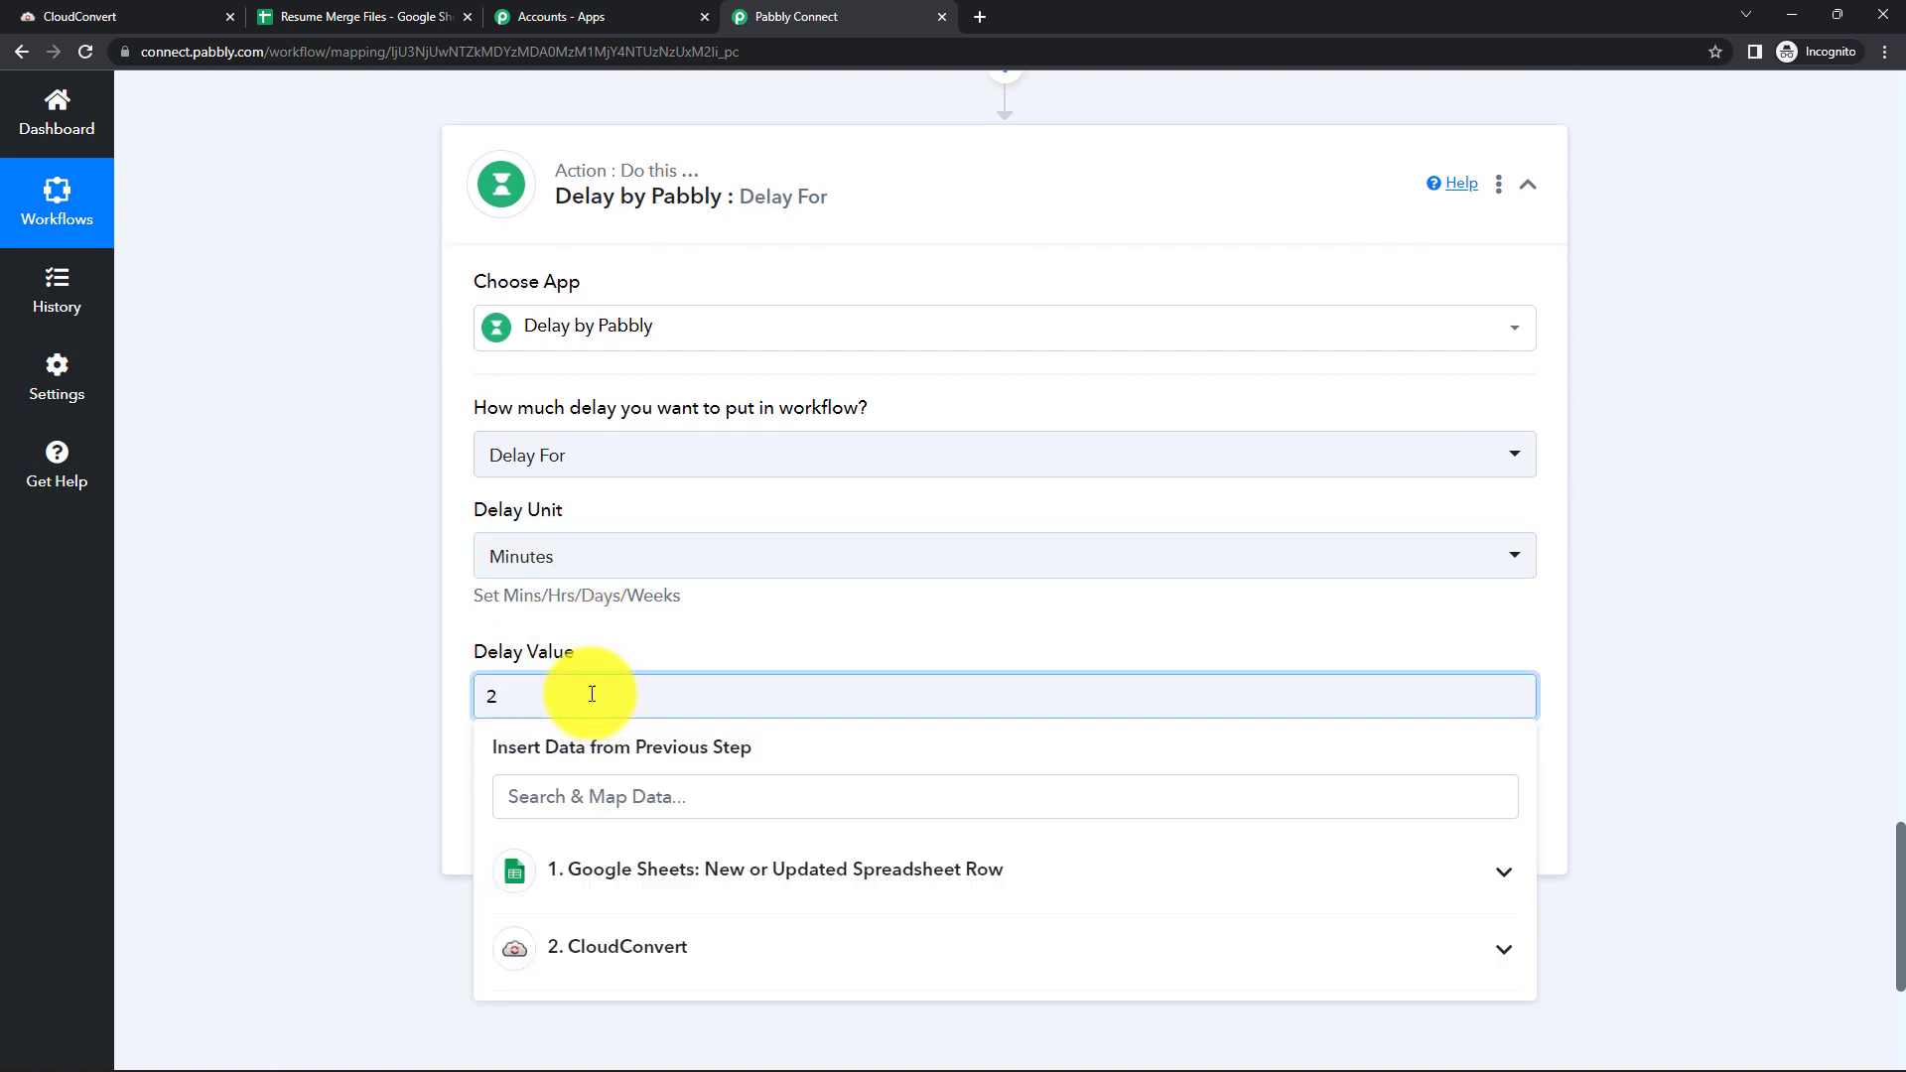
pyautogui.click(356, 711)
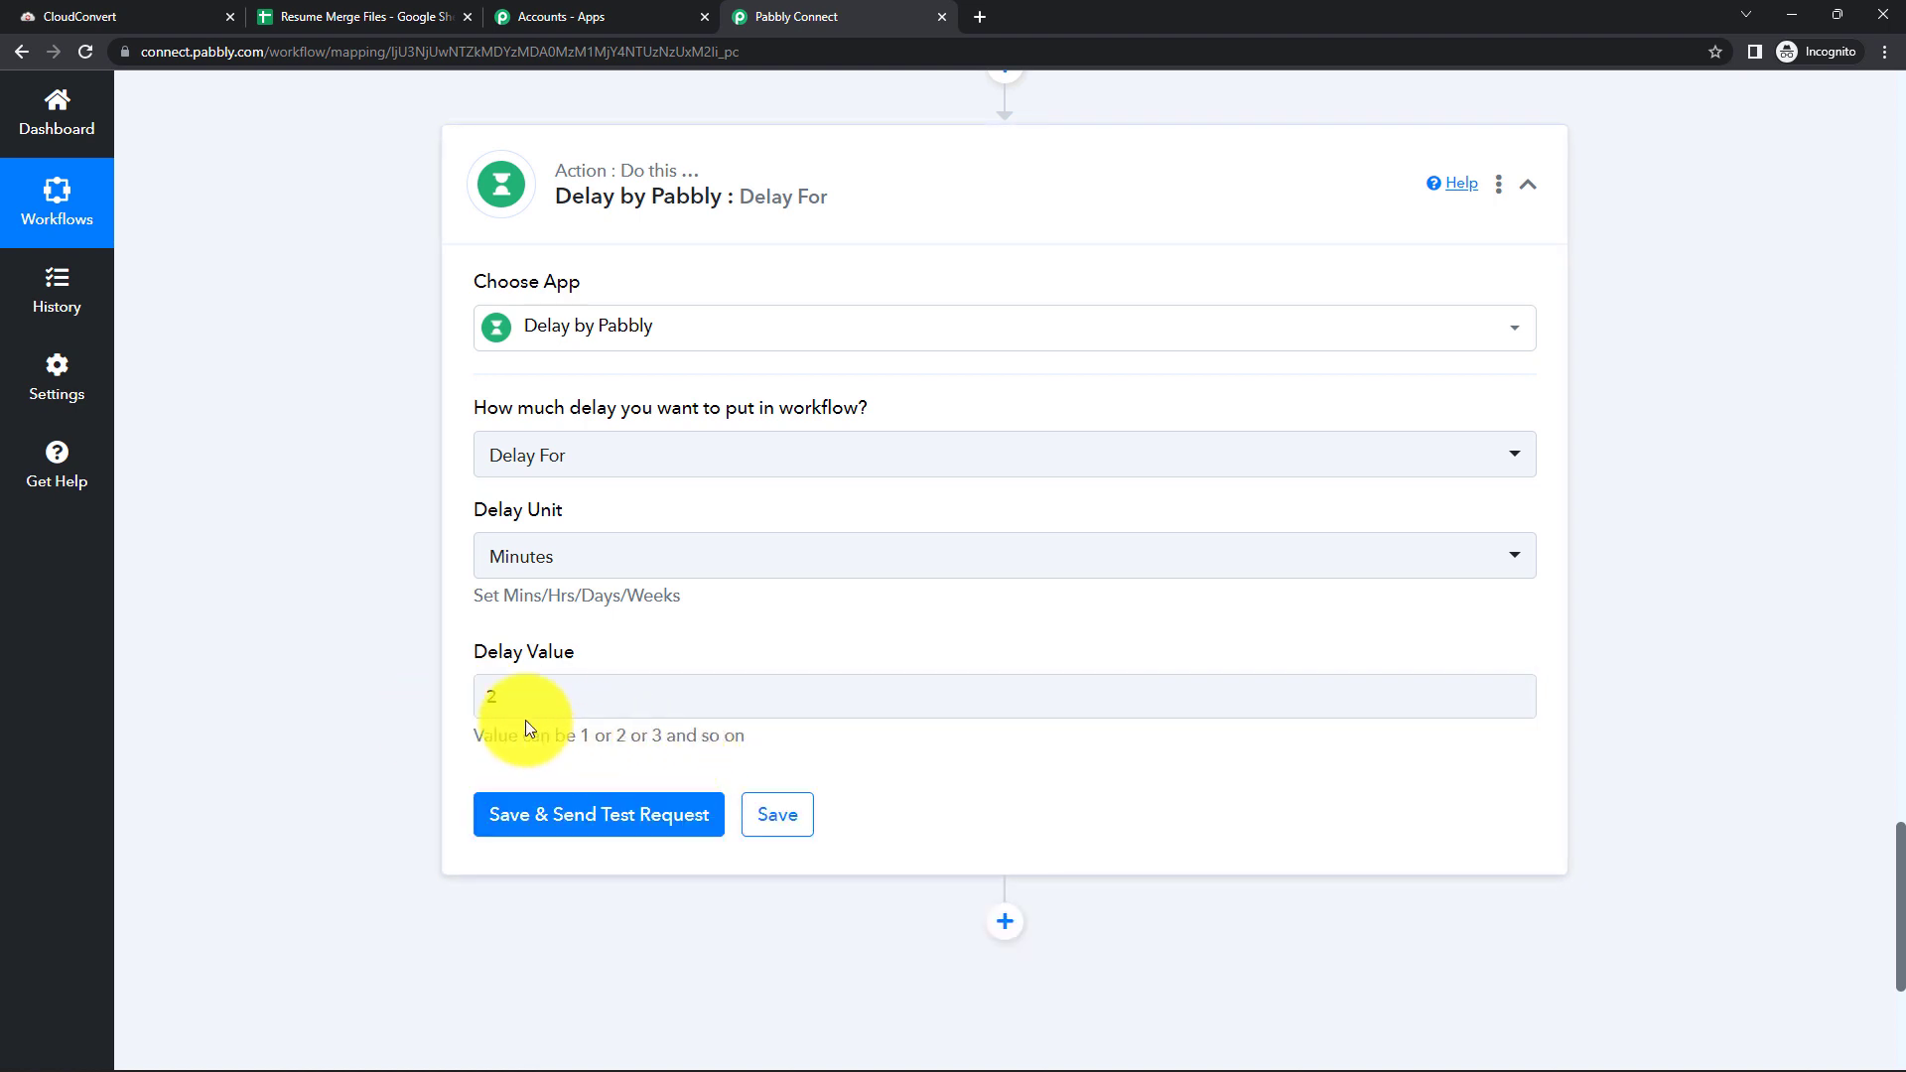
pyautogui.scroll(-1, 661, 774)
pyautogui.click(627, 723)
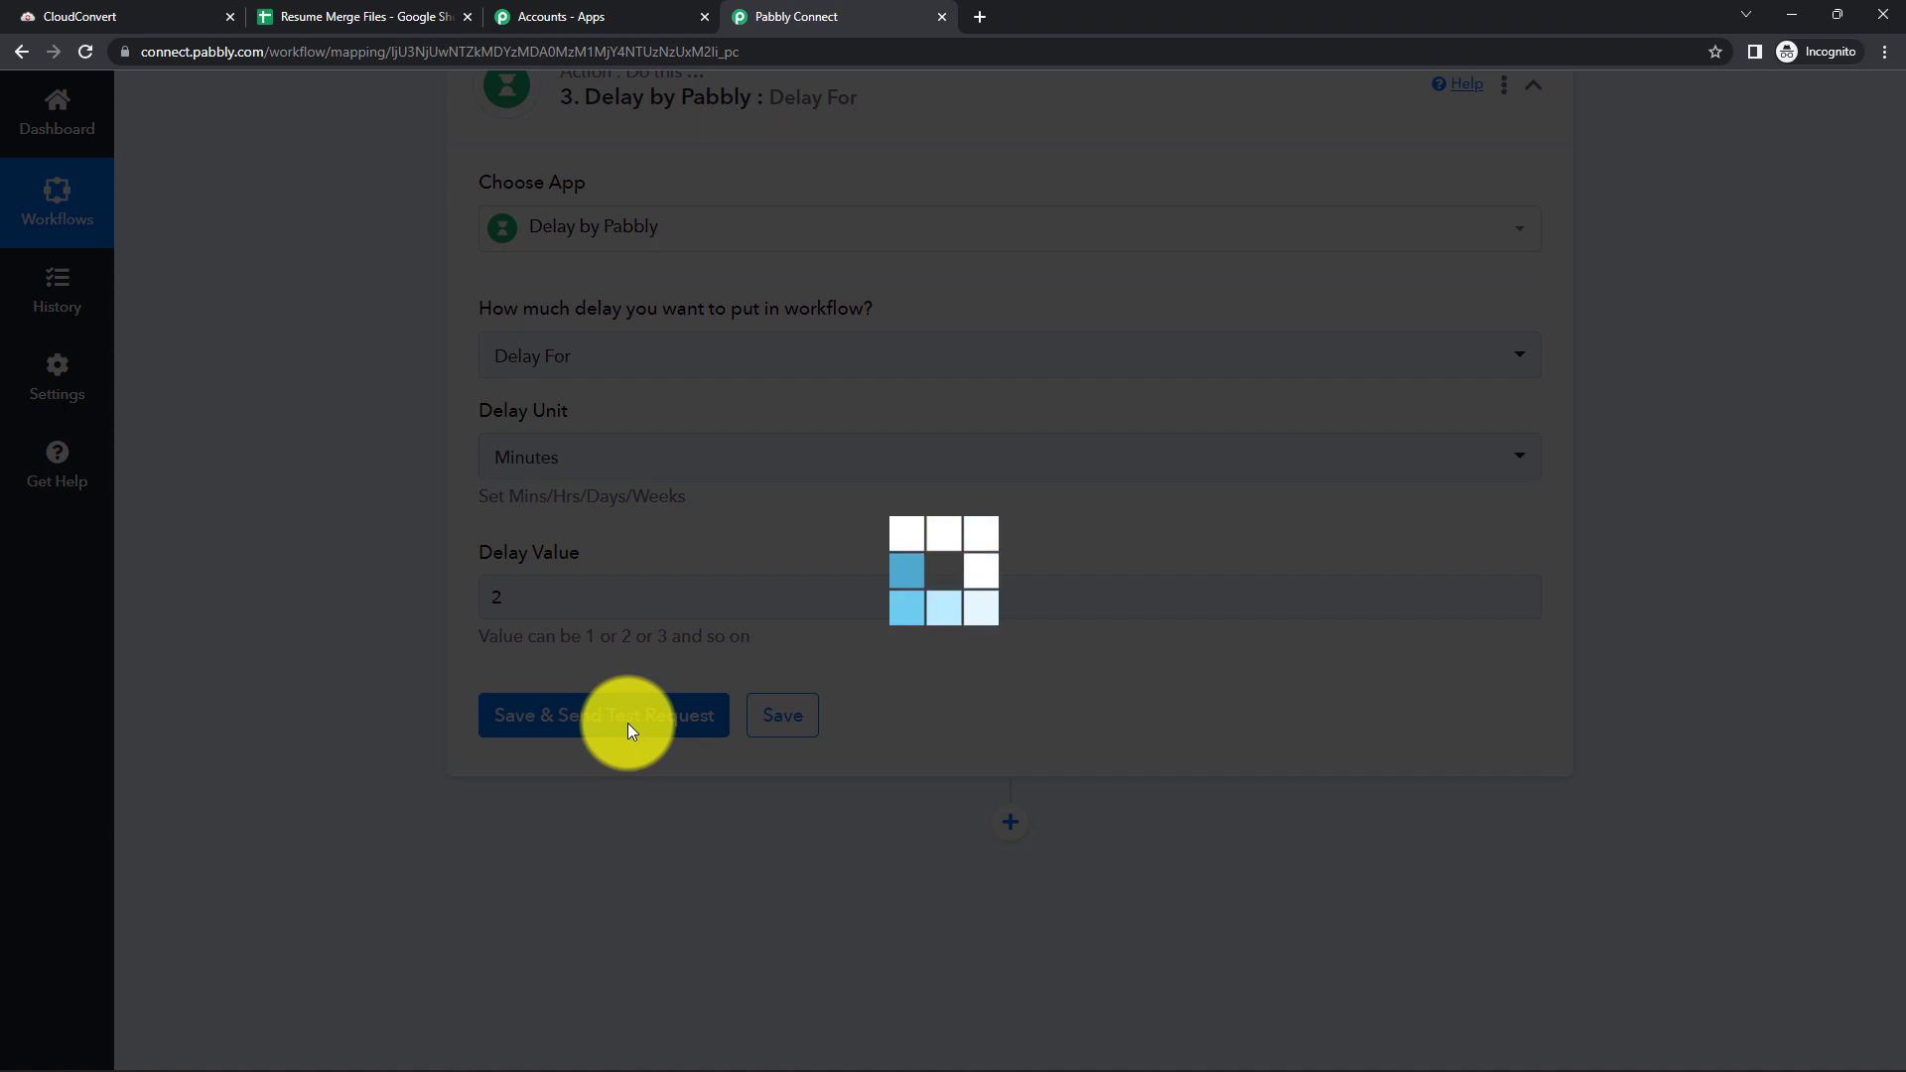
pyautogui.scroll(-2, 627, 730)
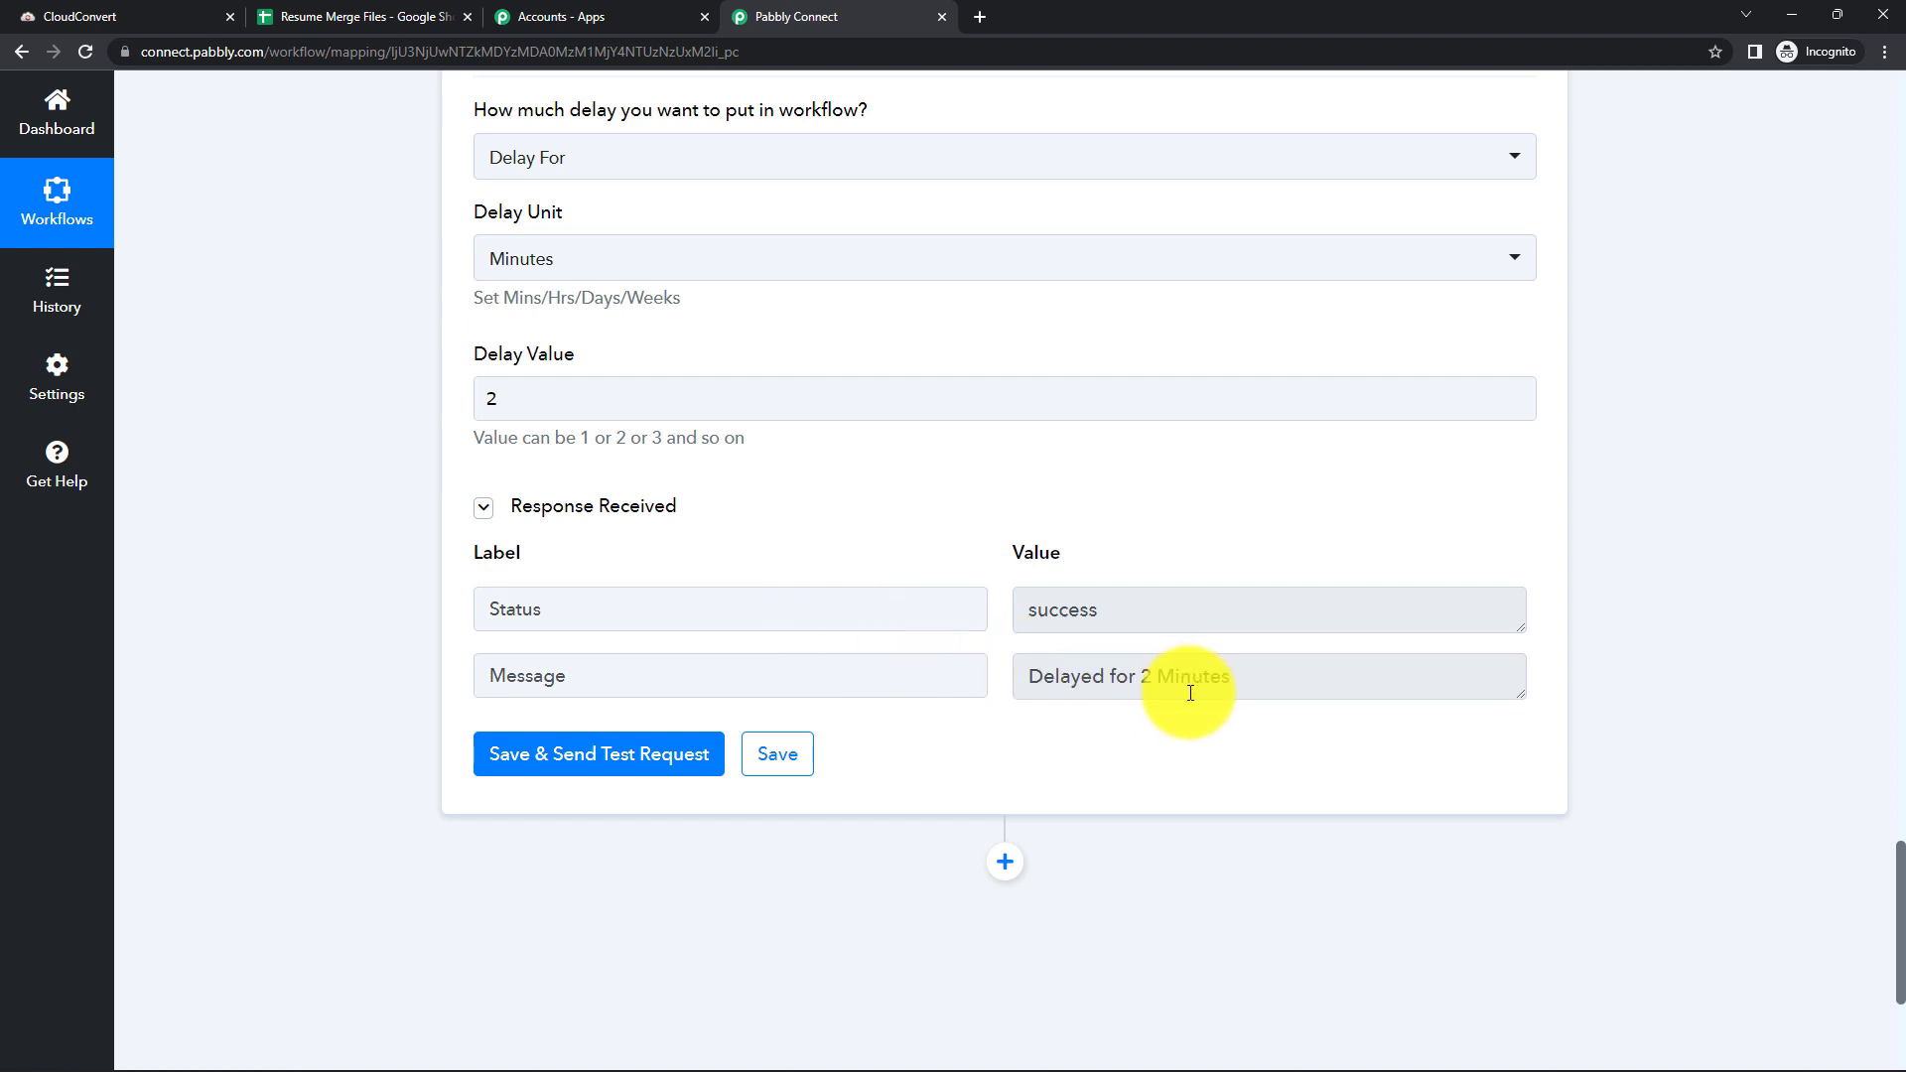
# Add a CloudConvert action with the Get Job Details event after the delay and connect it through the existing connection CloudConvert #4
pyautogui.scroll(-2, 1206, 692)
pyautogui.click(983, 672)
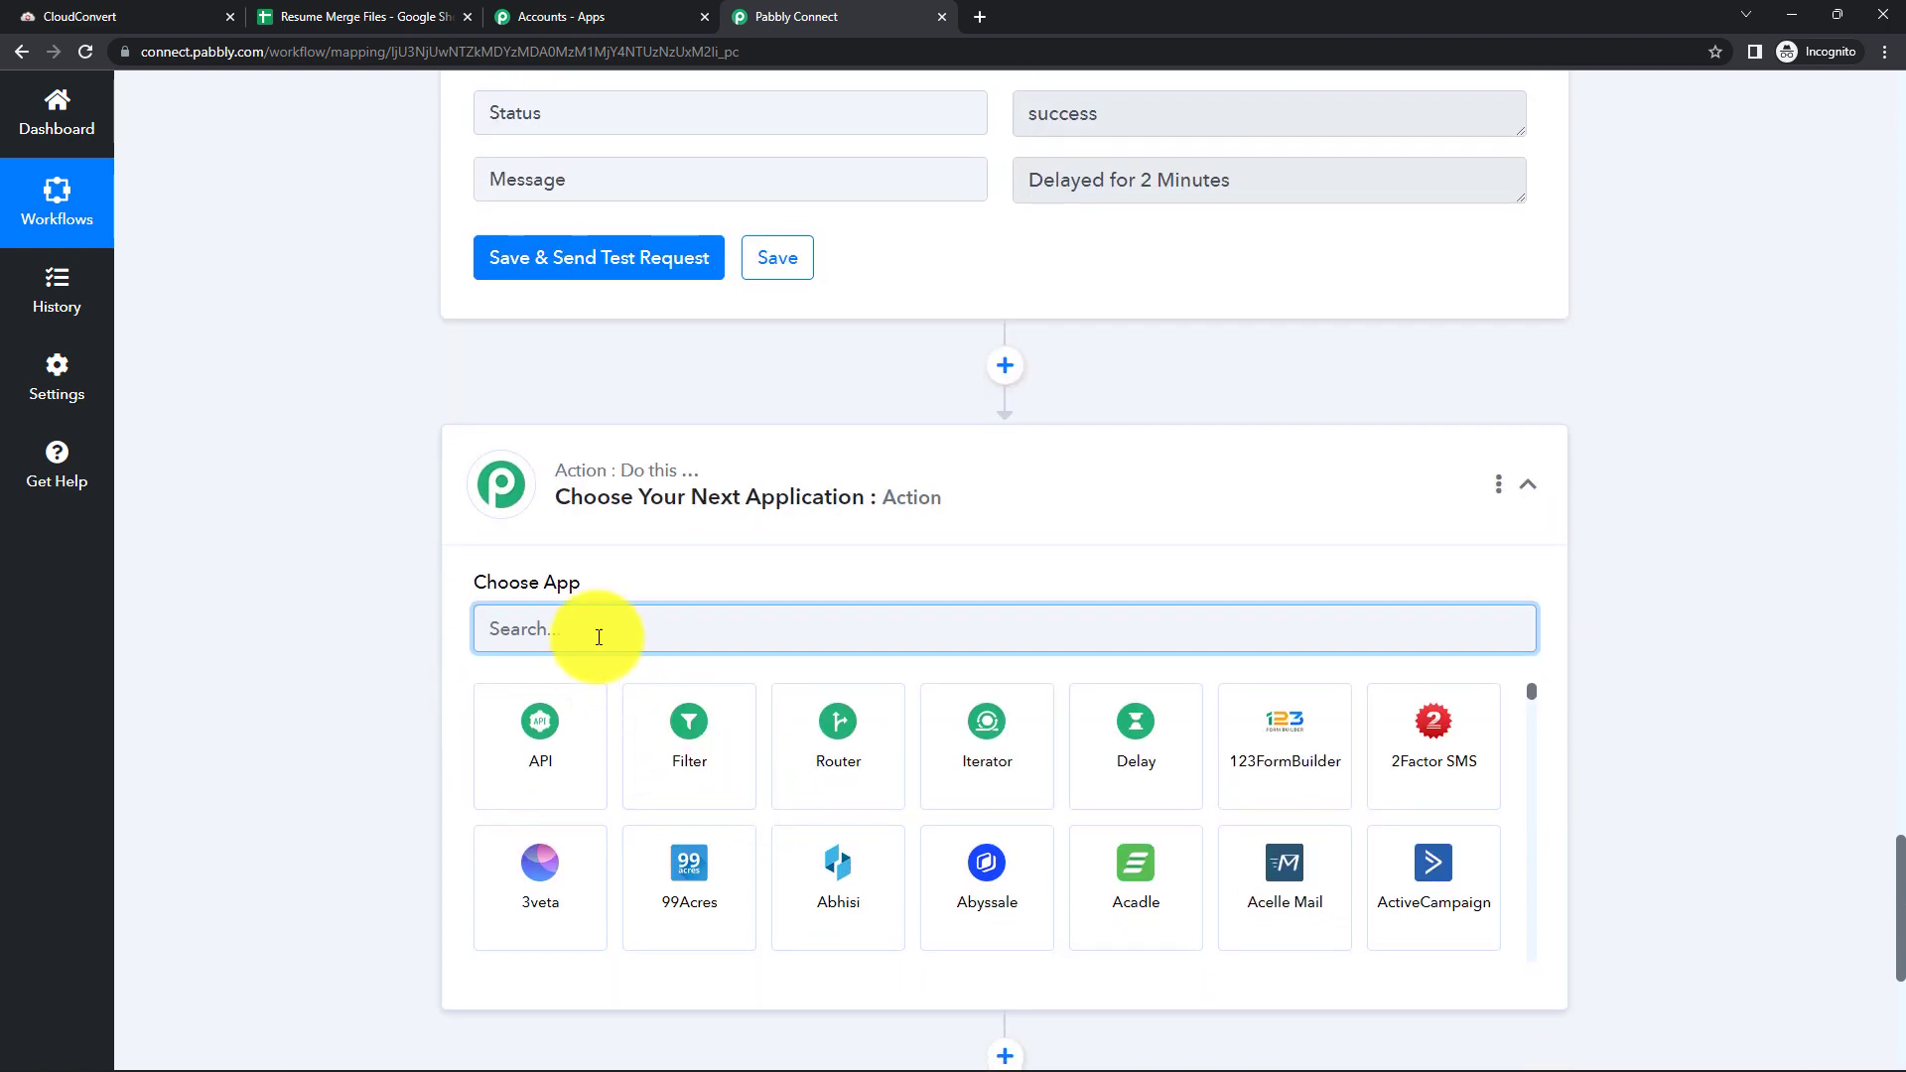
pyautogui.write('clou')
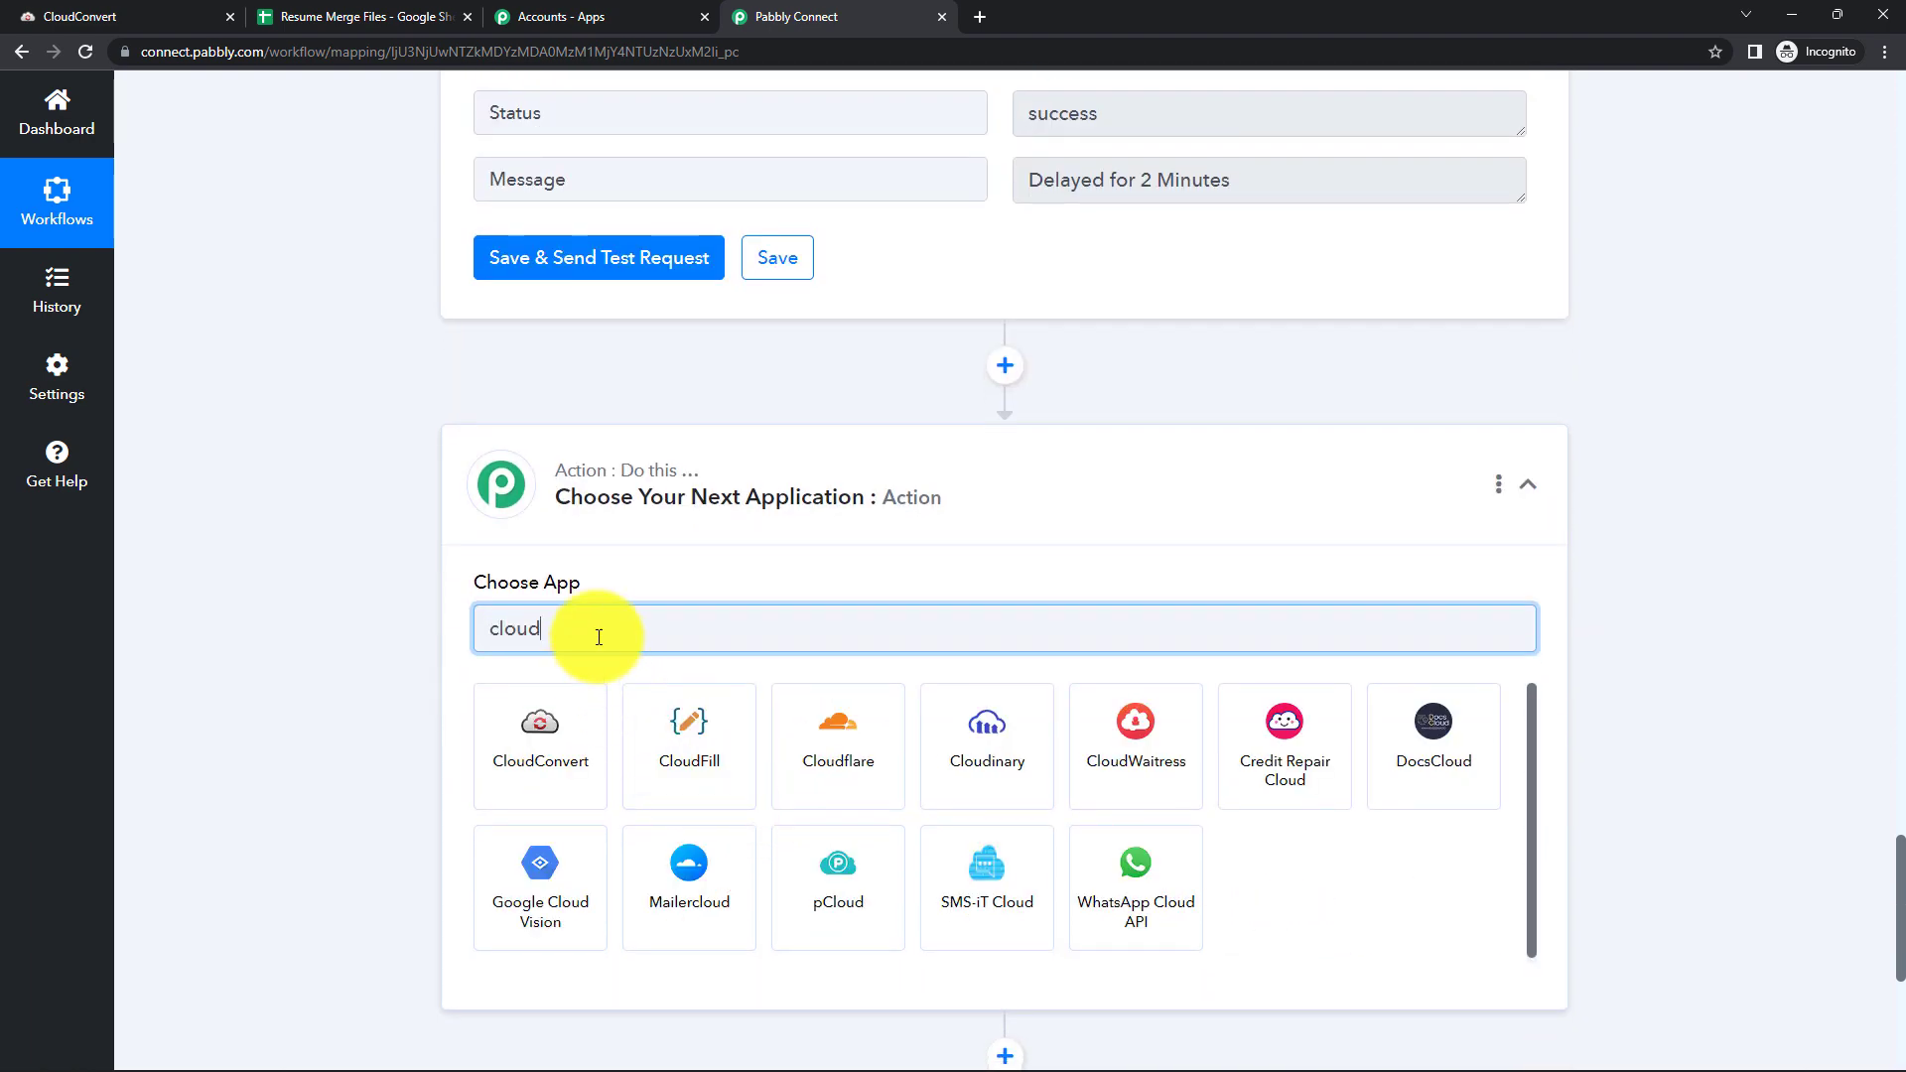
pyautogui.write('d')
pyautogui.click(545, 725)
pyautogui.click(553, 731)
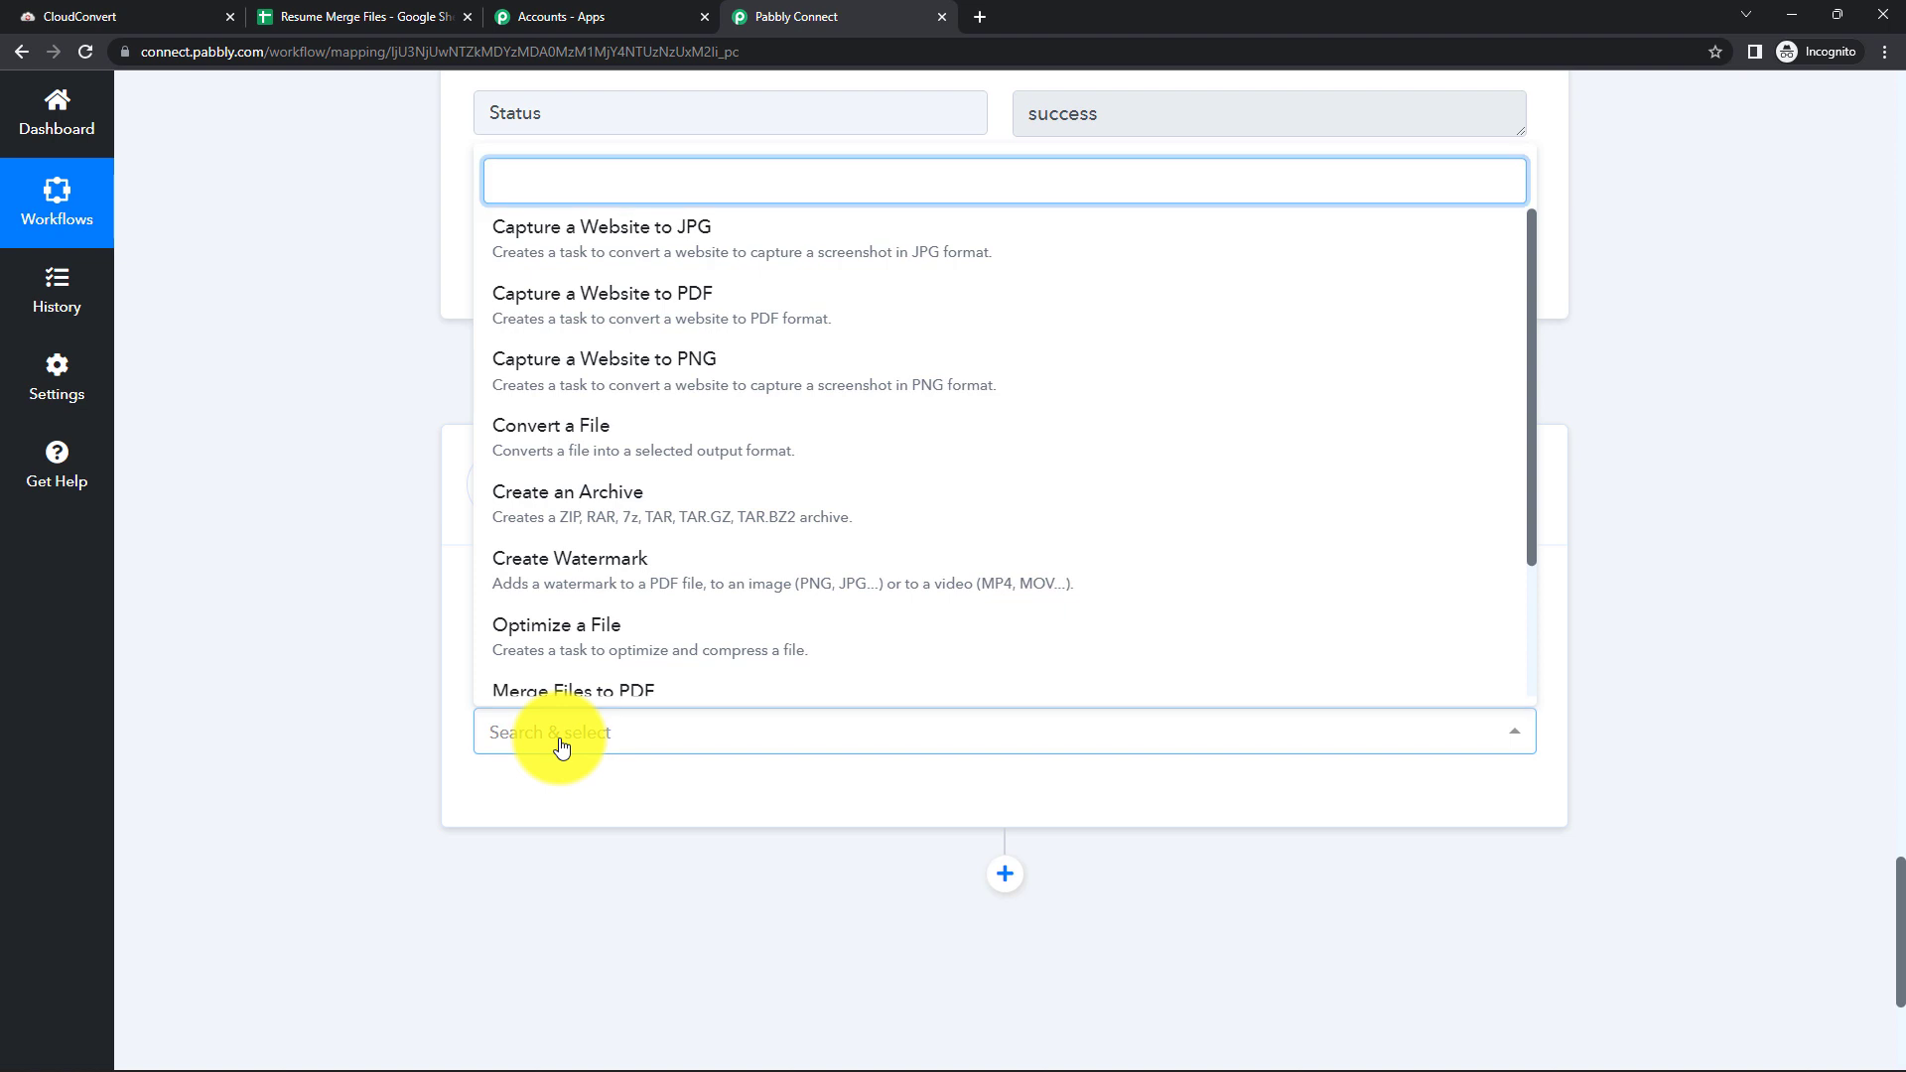
pyautogui.write('get')
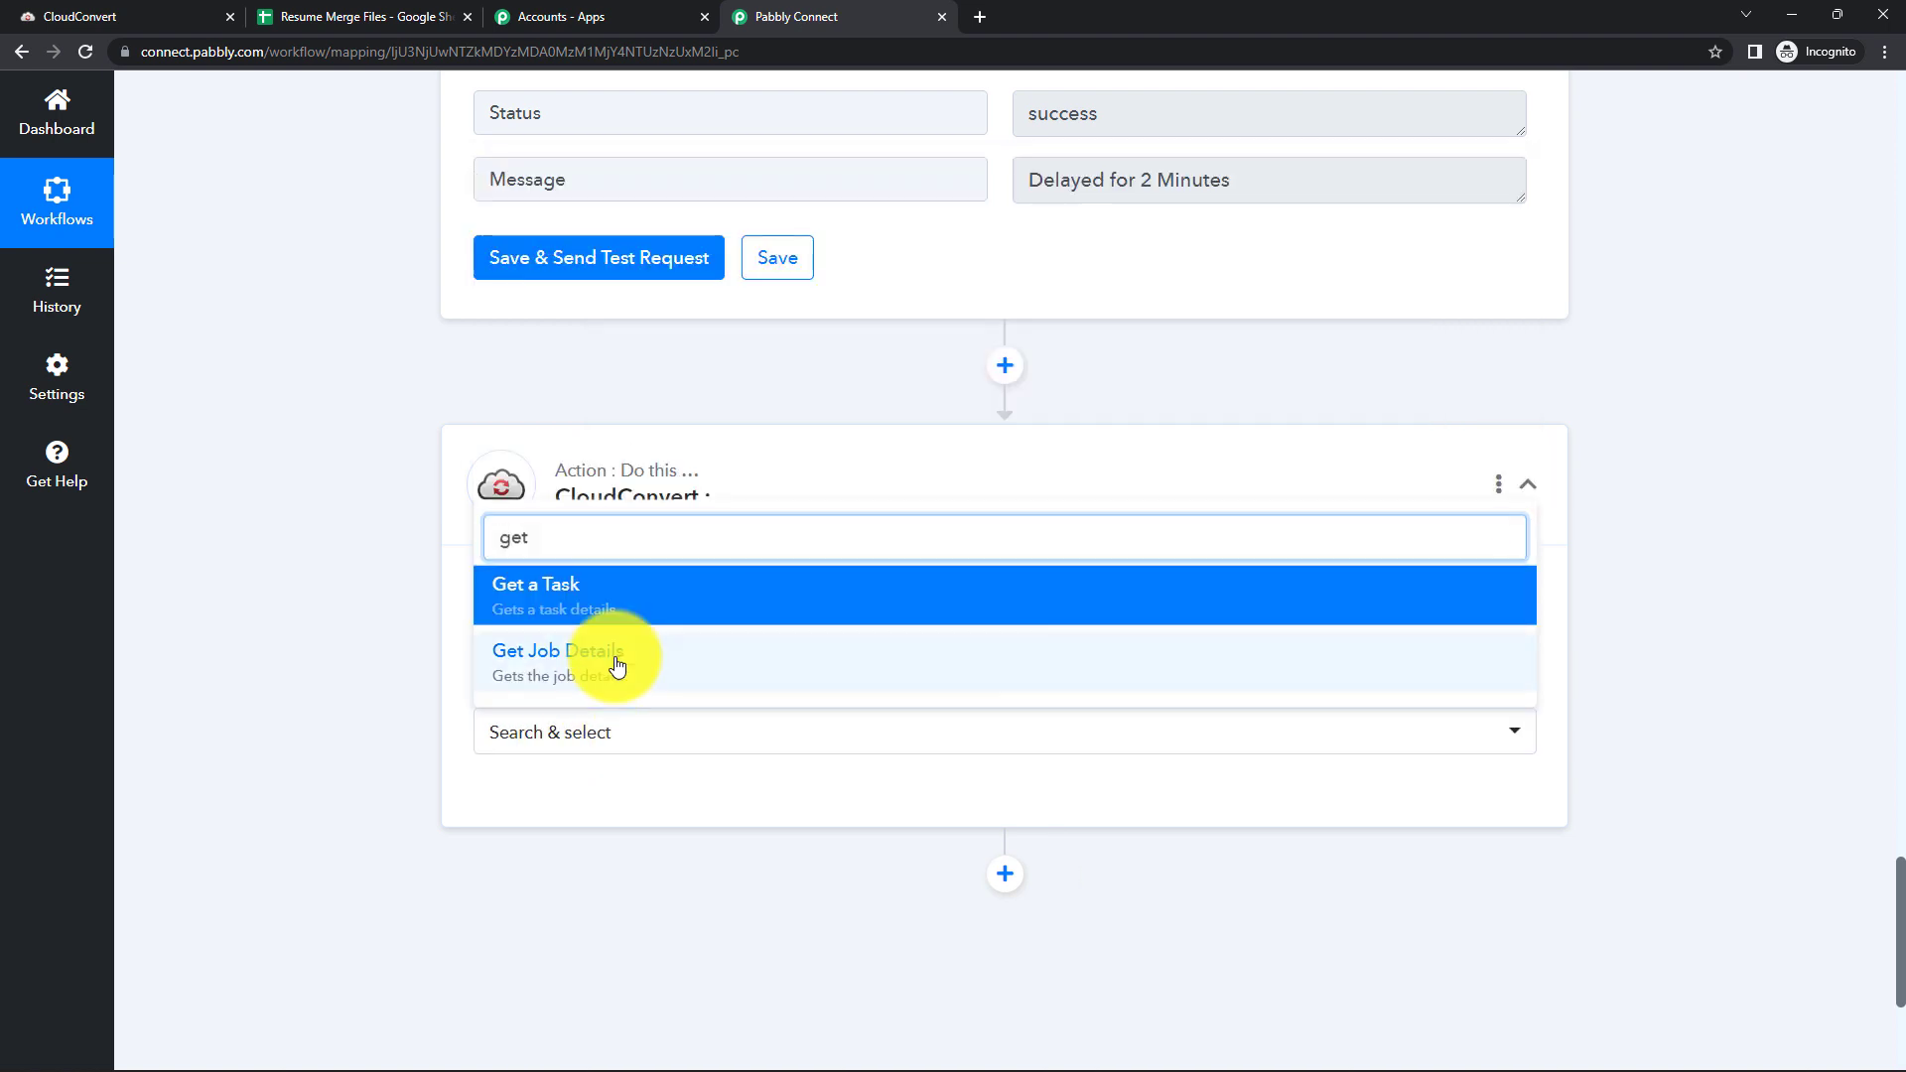
pyautogui.click(610, 657)
pyautogui.scroll(-2, 844, 496)
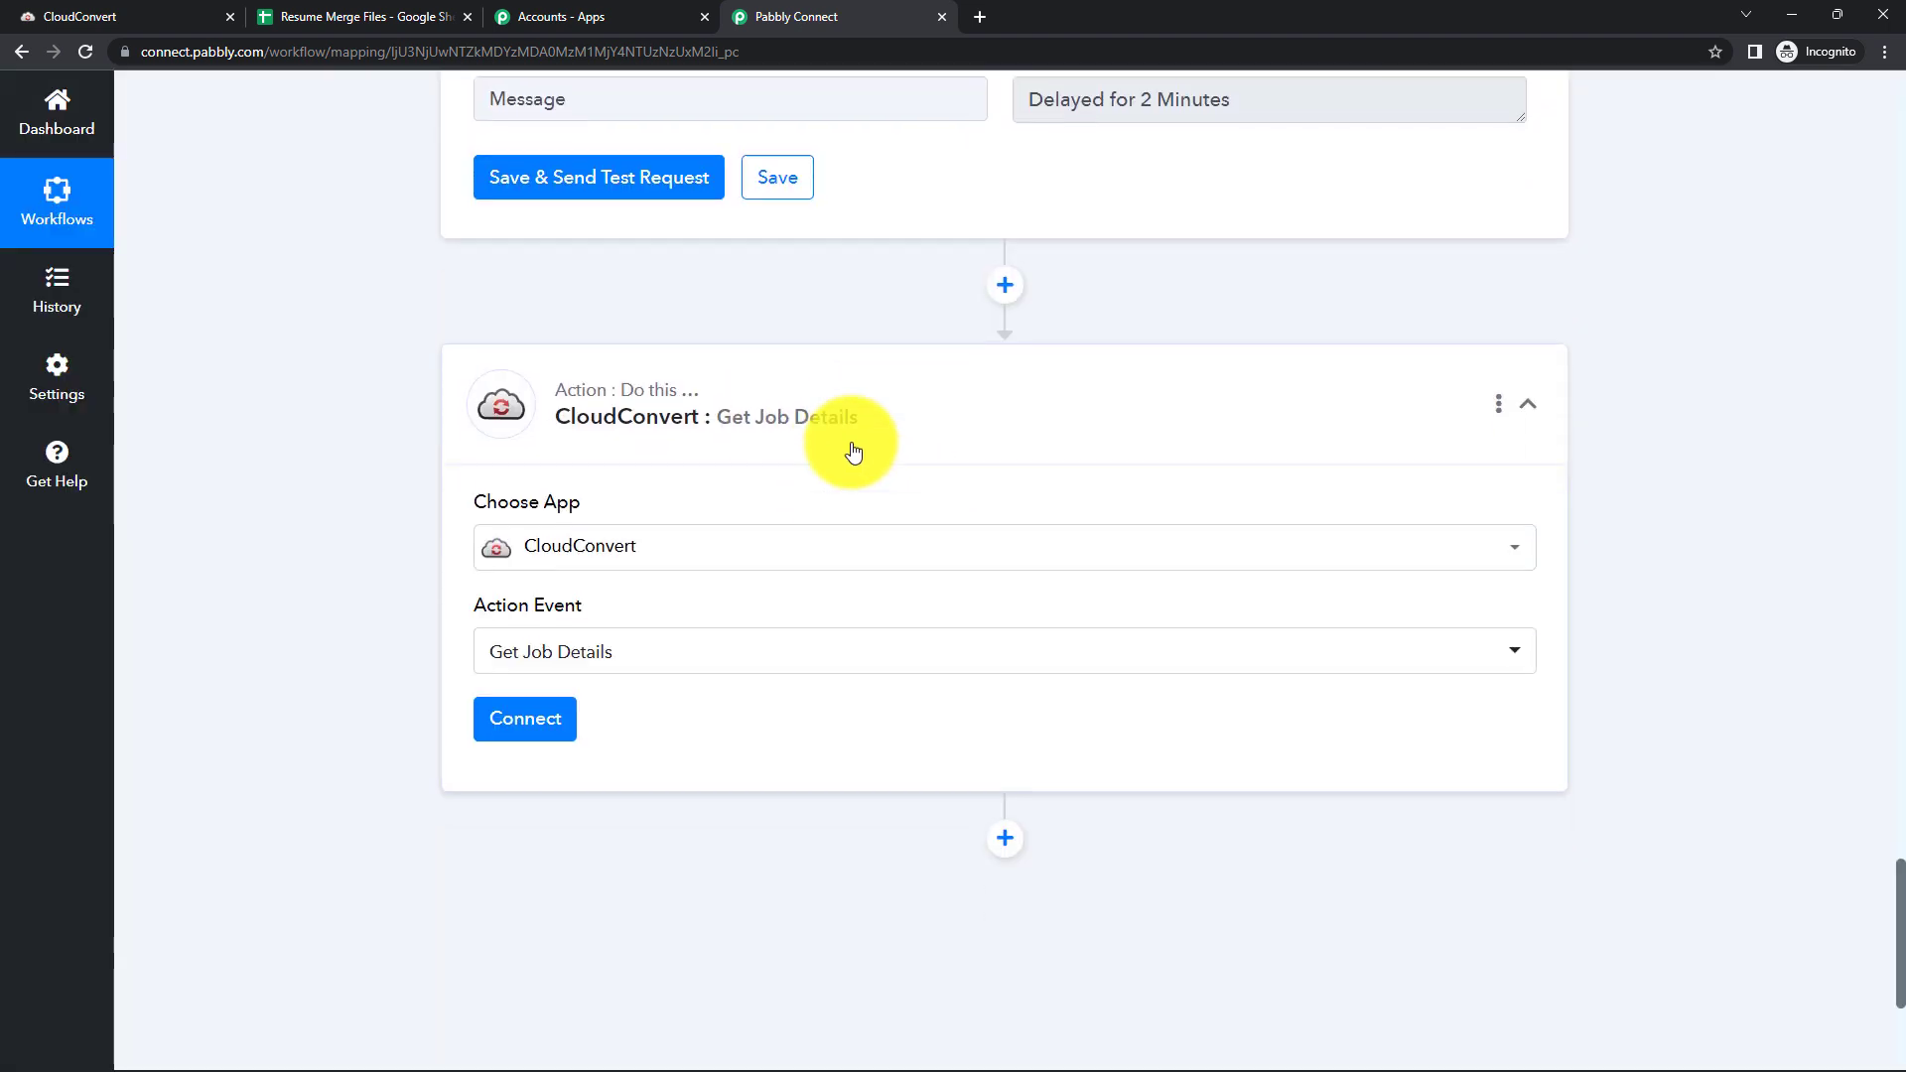
pyautogui.click(534, 602)
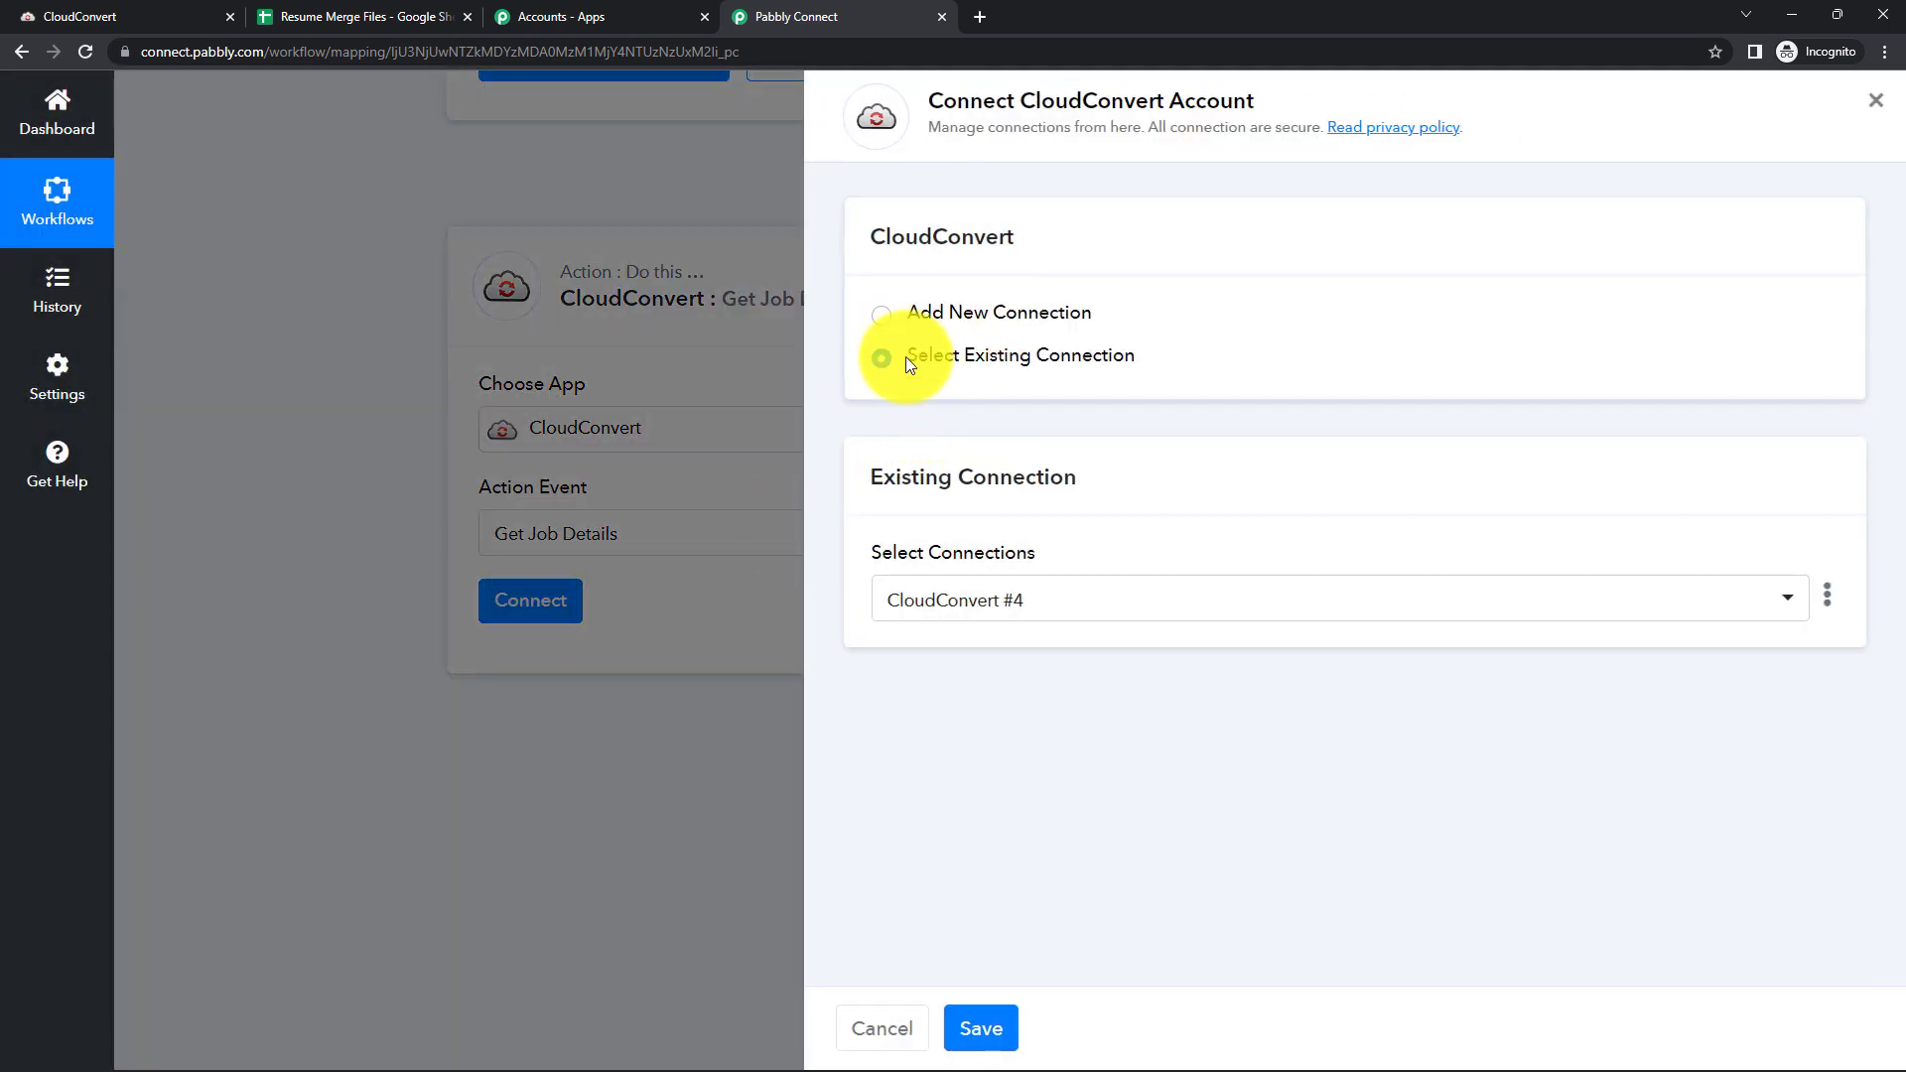
pyautogui.click(981, 1029)
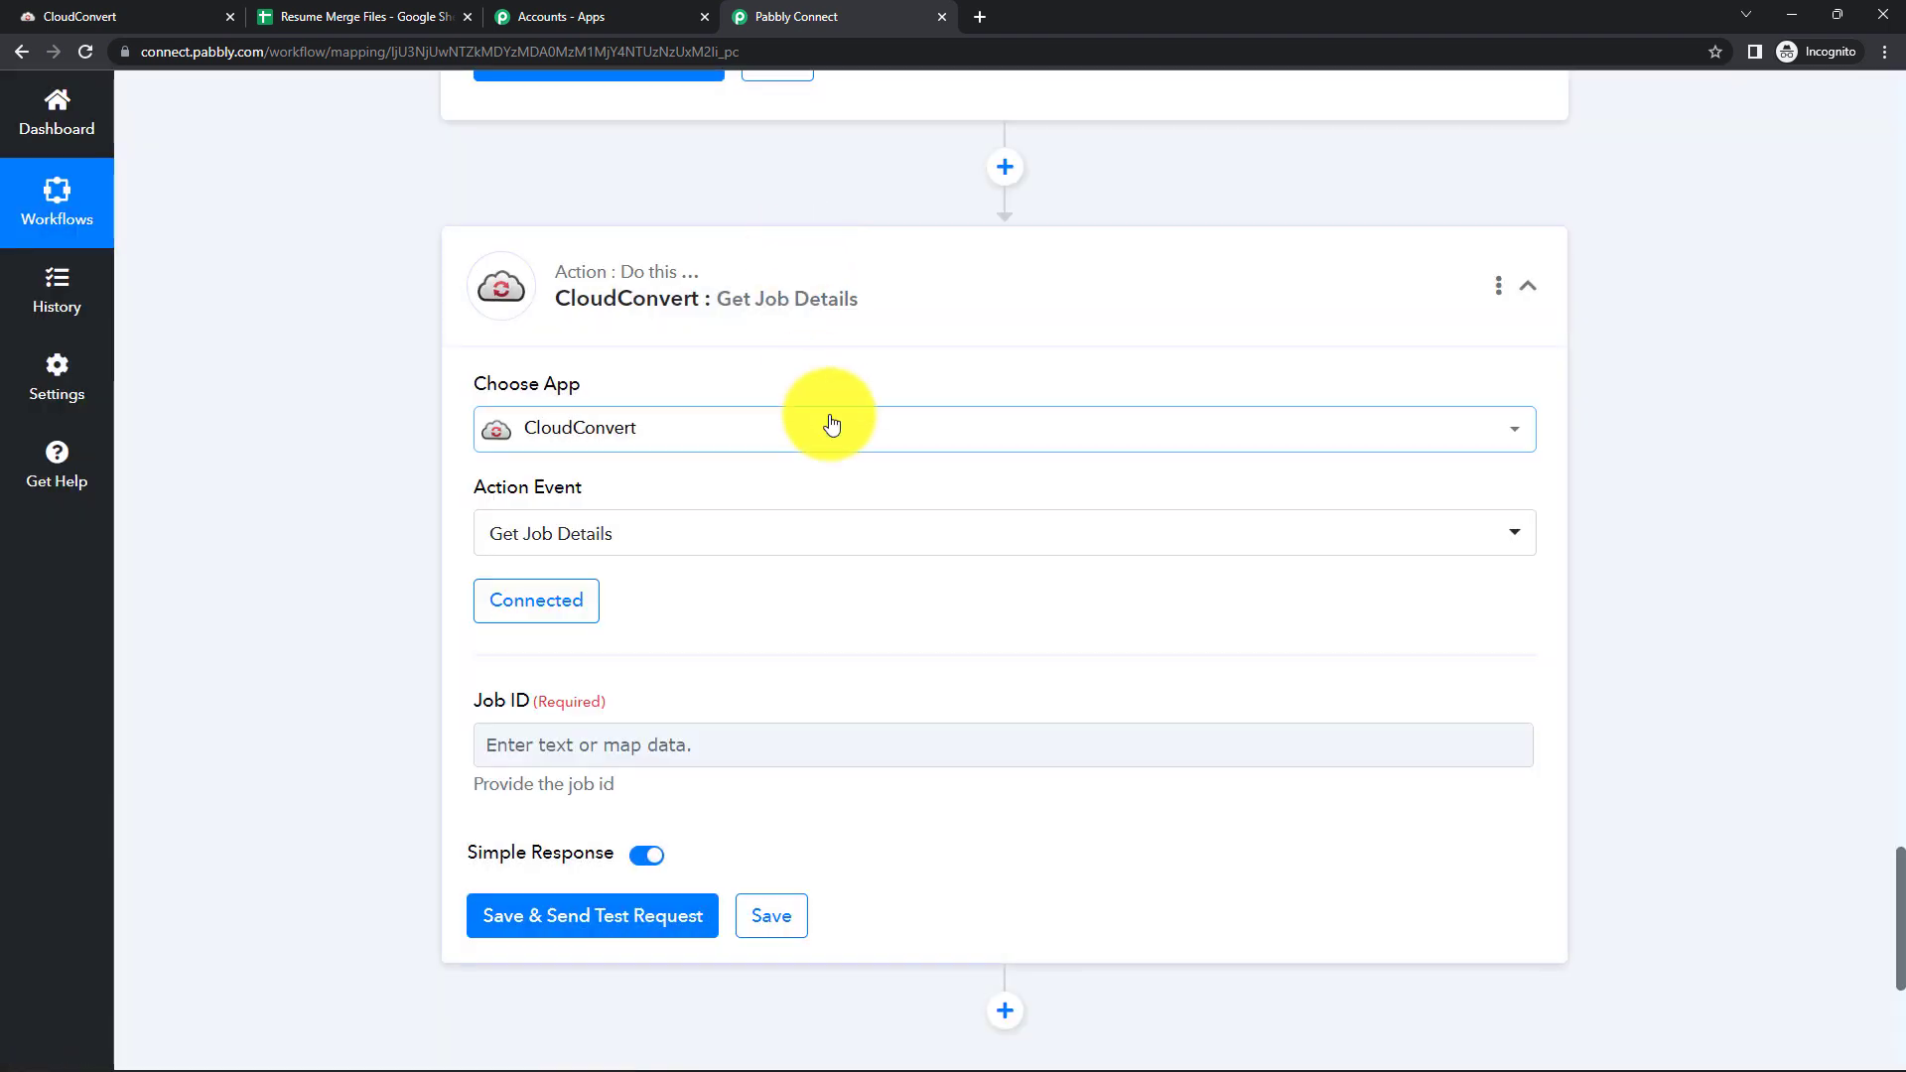
# Map the Job ID to Res2 Data Tasks 1 Job Id from the CloudConvert merge step, then save and send a test request
pyautogui.scroll(-3, 832, 425)
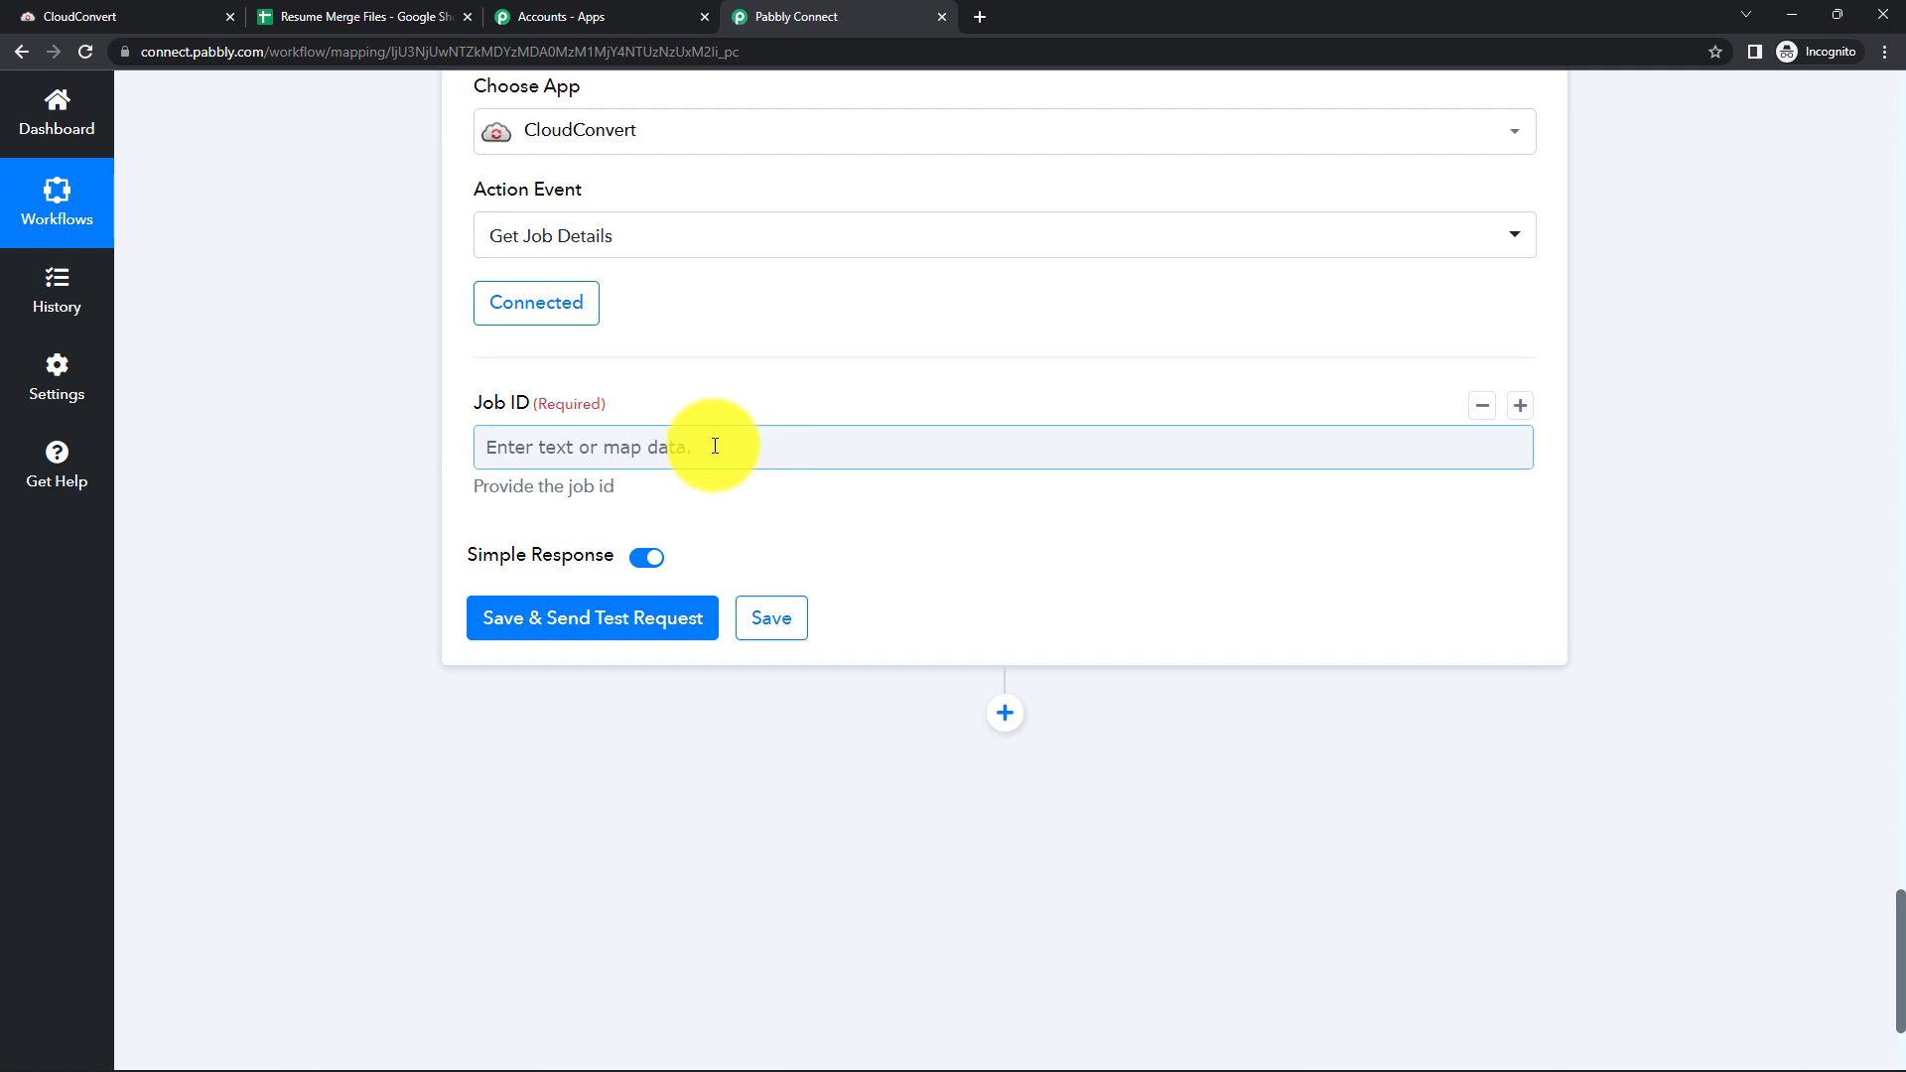
pyautogui.click(714, 446)
pyautogui.click(732, 630)
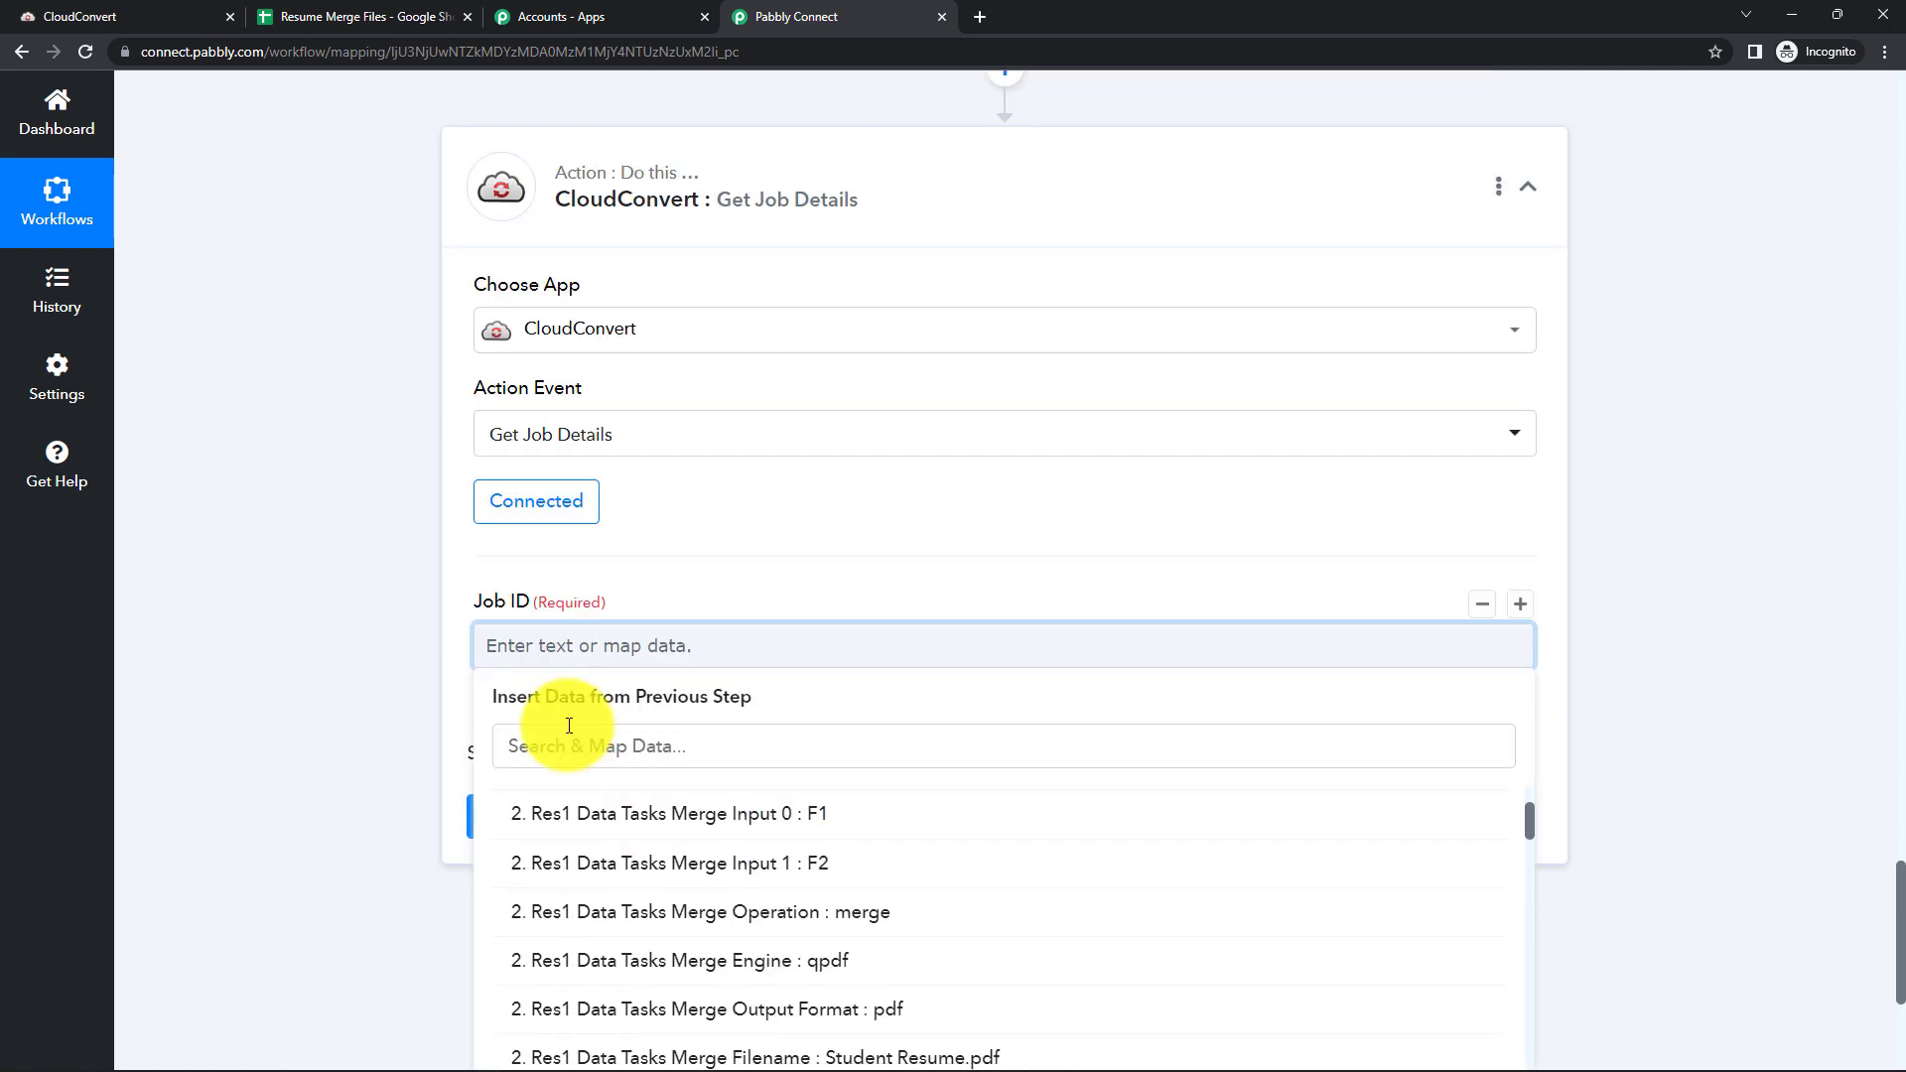
pyautogui.click(568, 744)
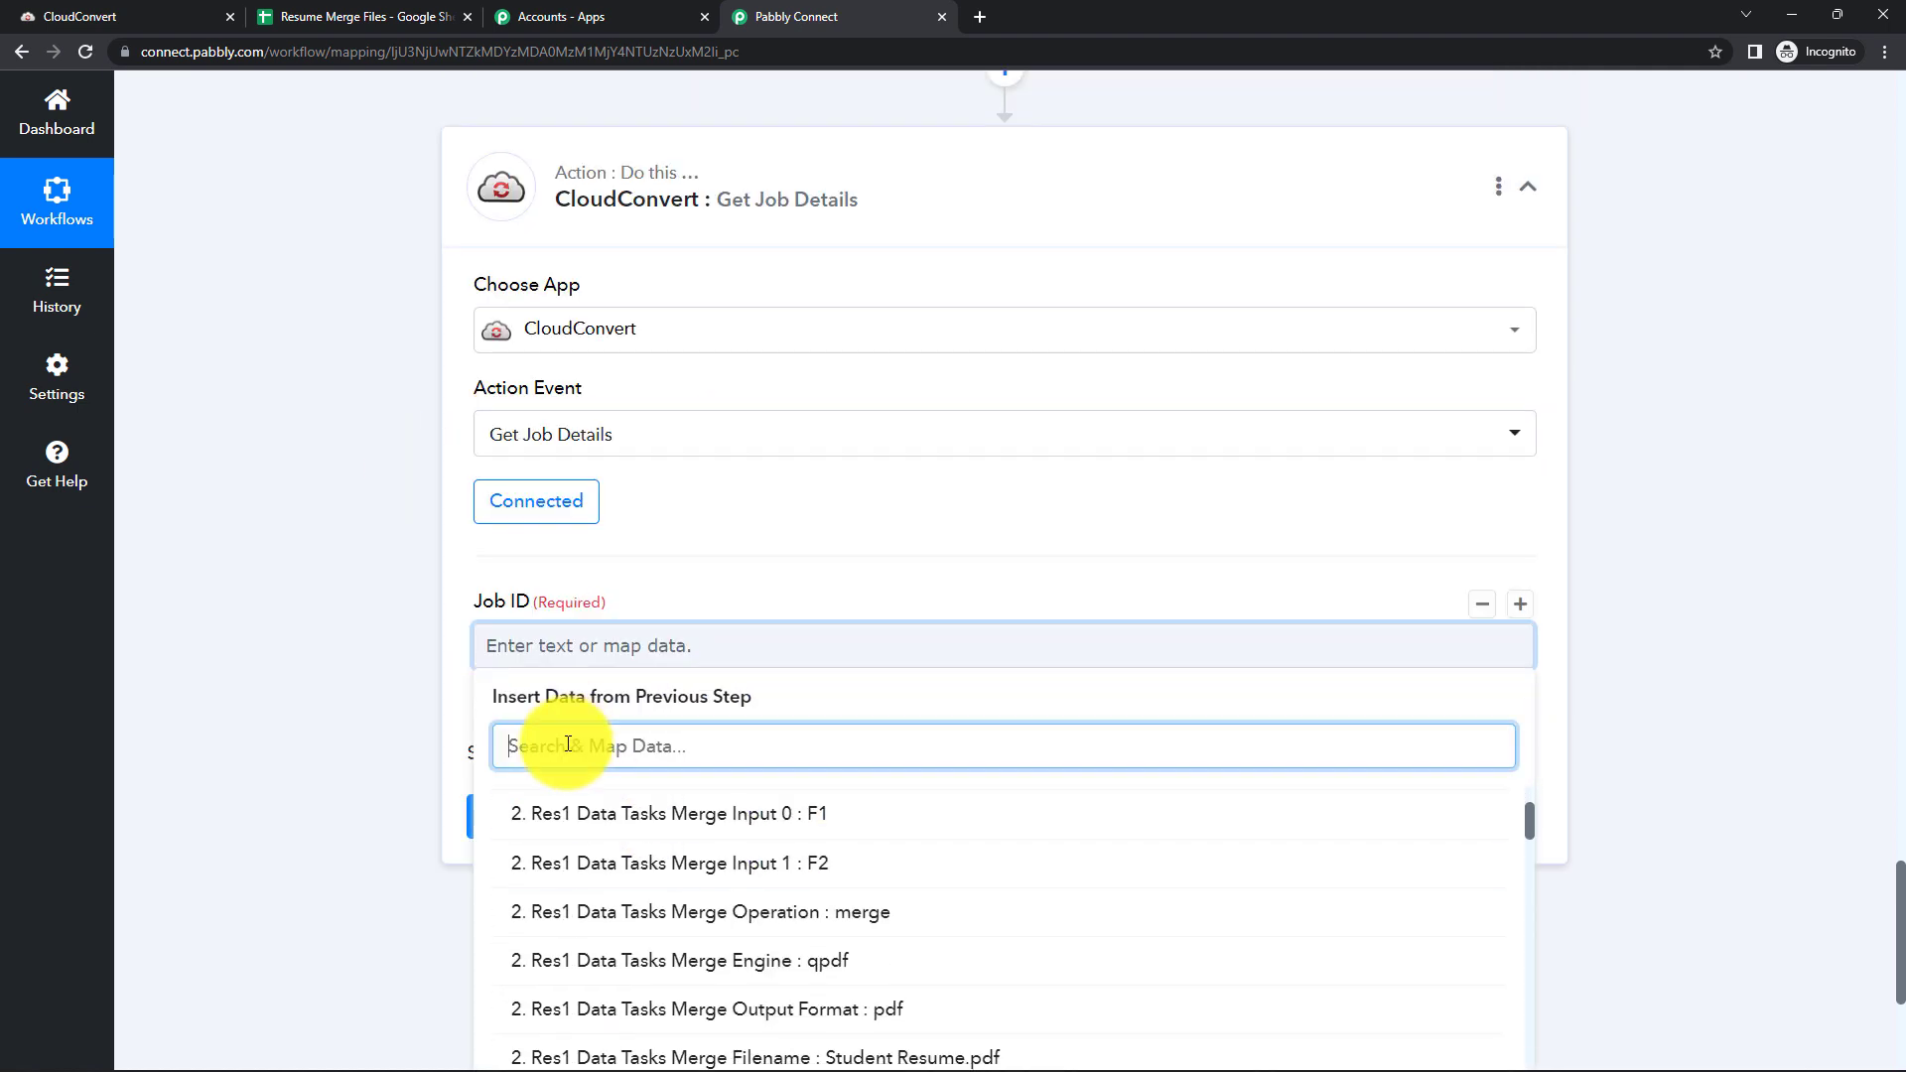
pyautogui.write('Id')
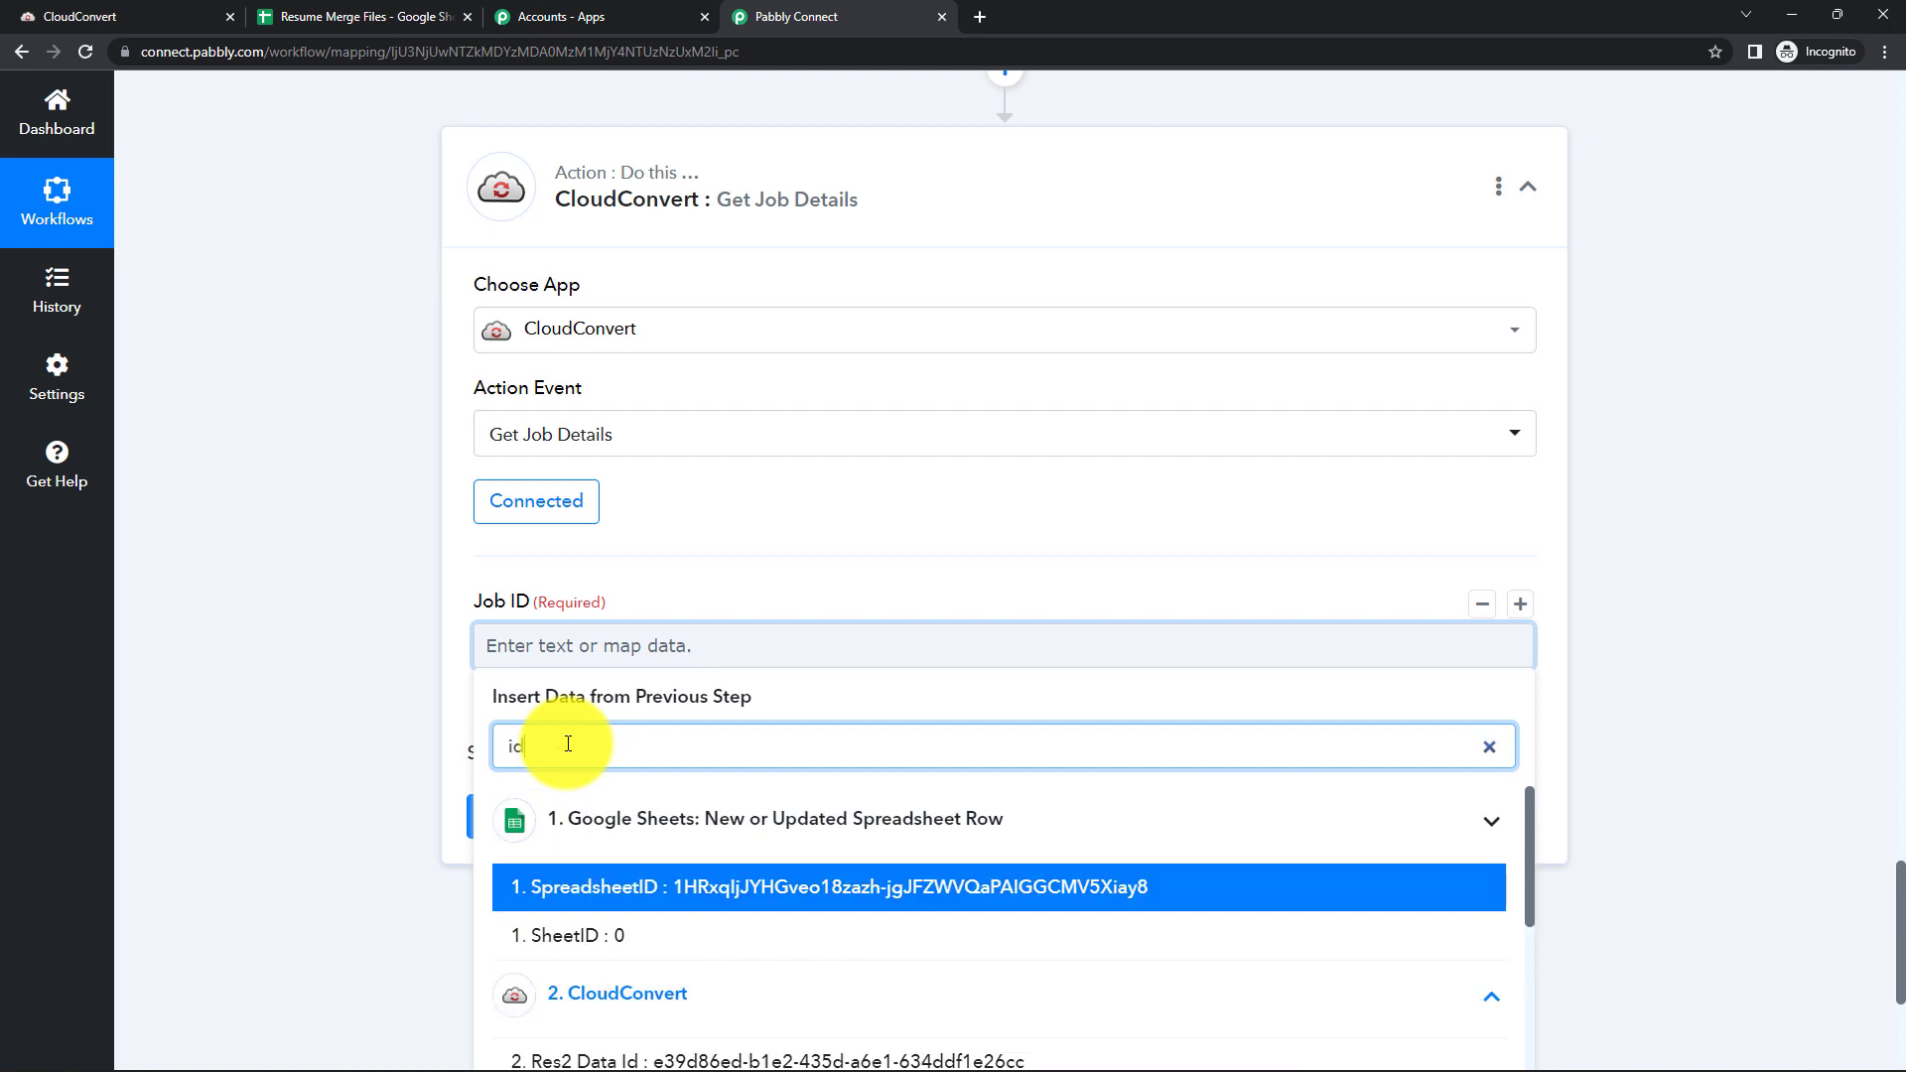
pyautogui.scroll(-5, 787, 884)
pyautogui.click(790, 692)
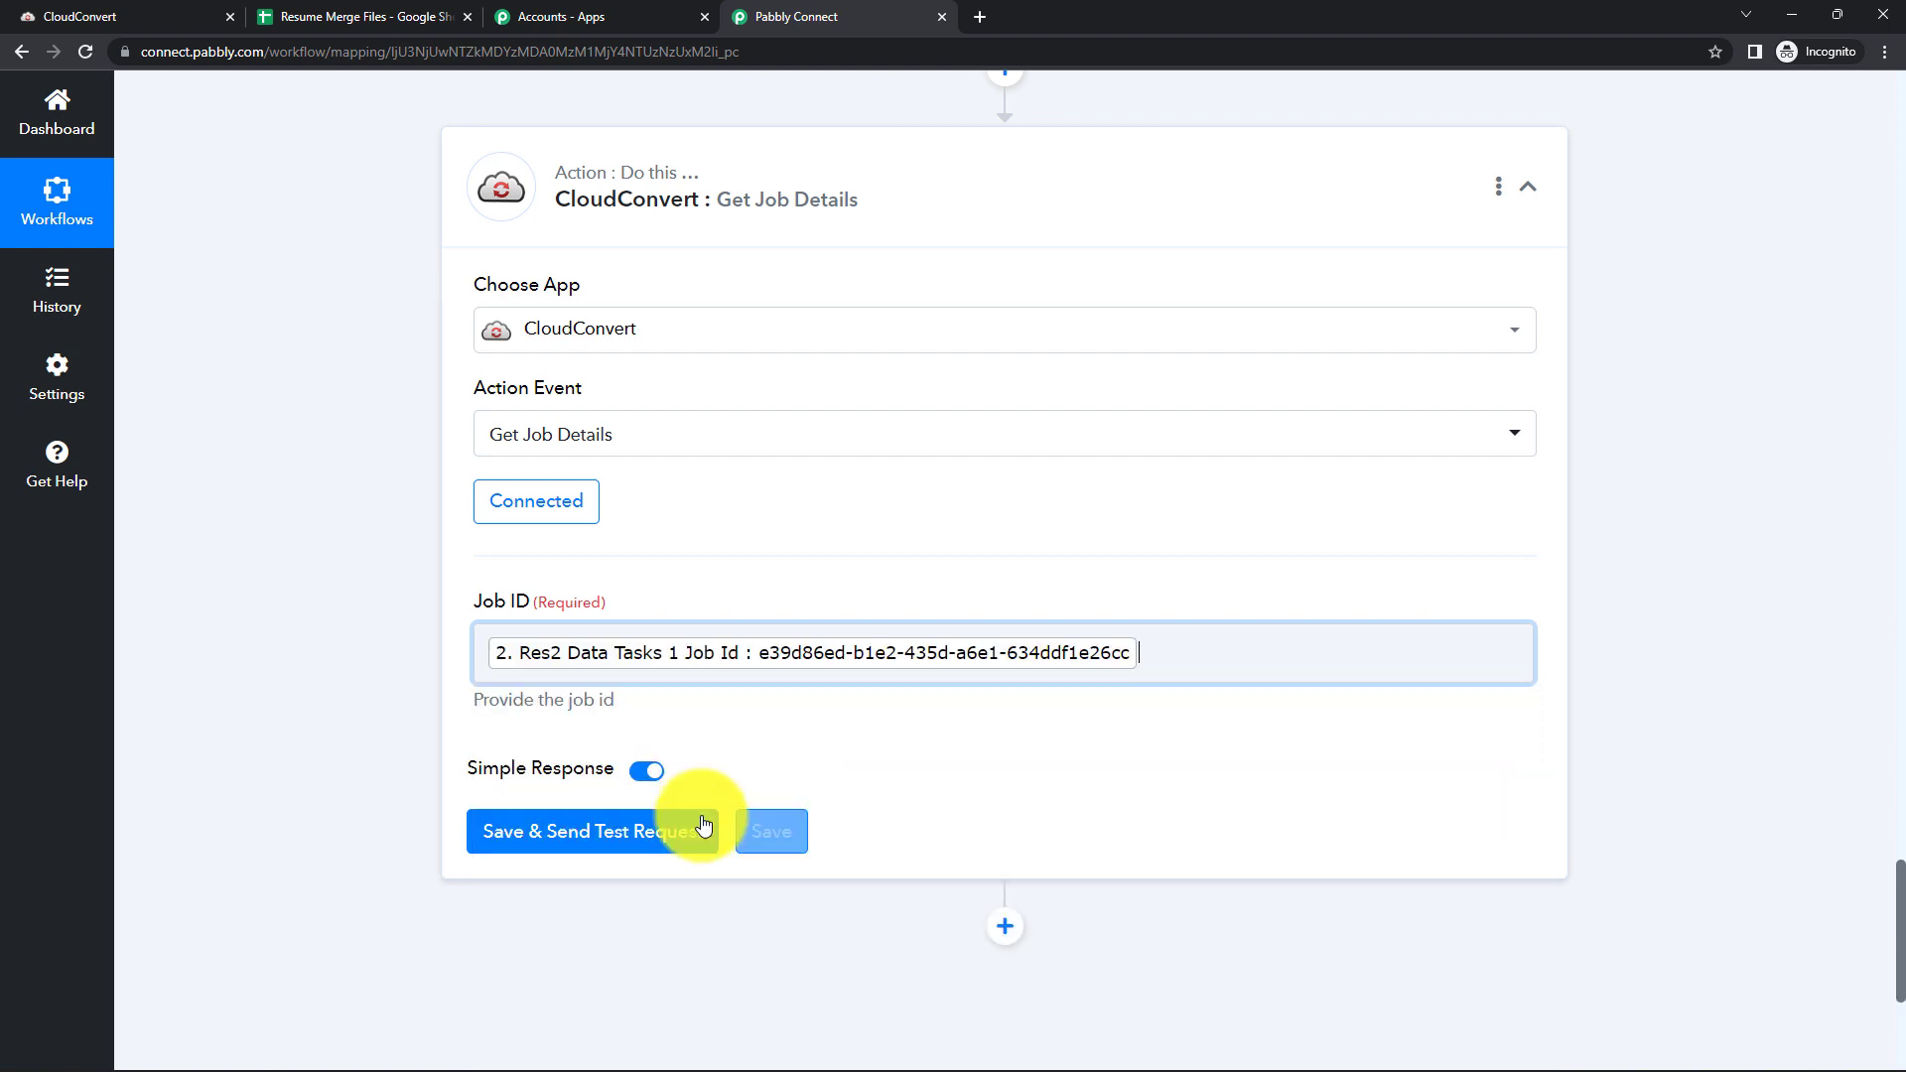
pyautogui.click(386, 743)
pyautogui.scroll(-2, 897, 731)
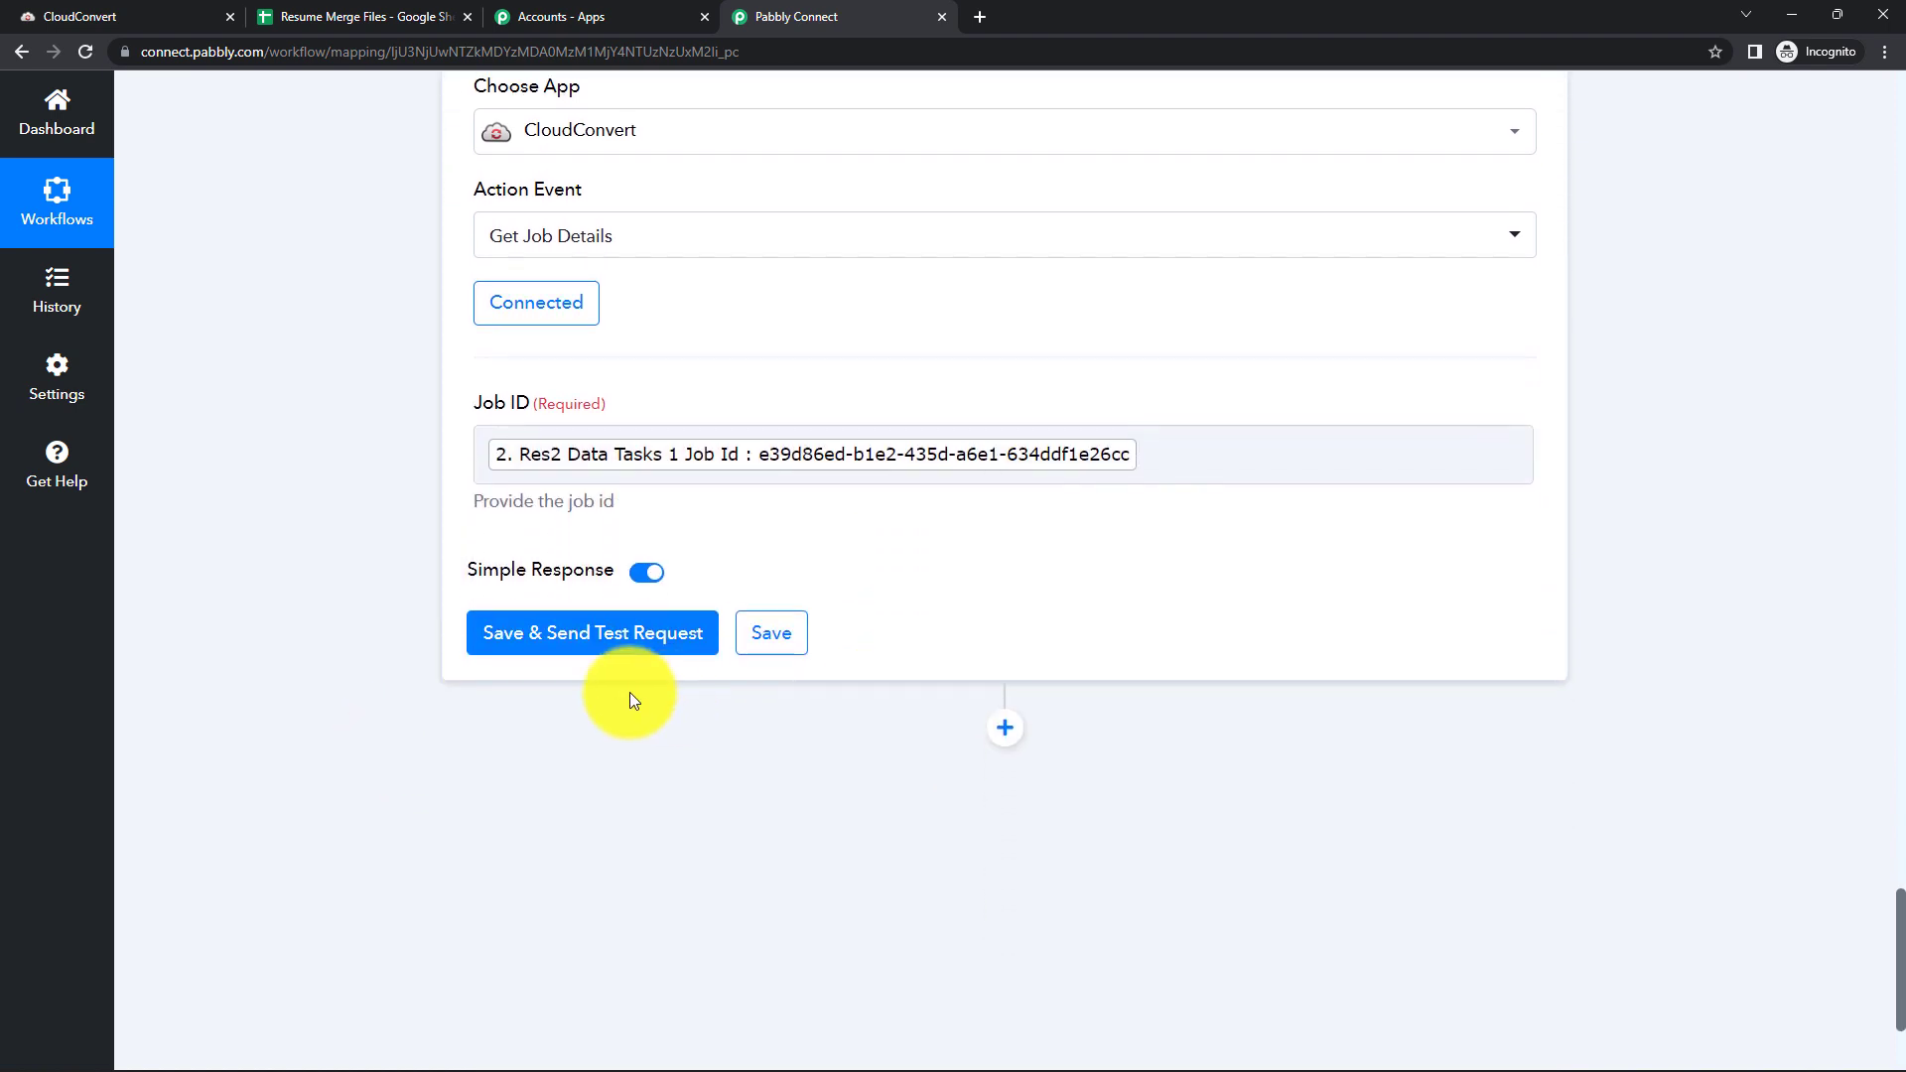
pyautogui.click(557, 648)
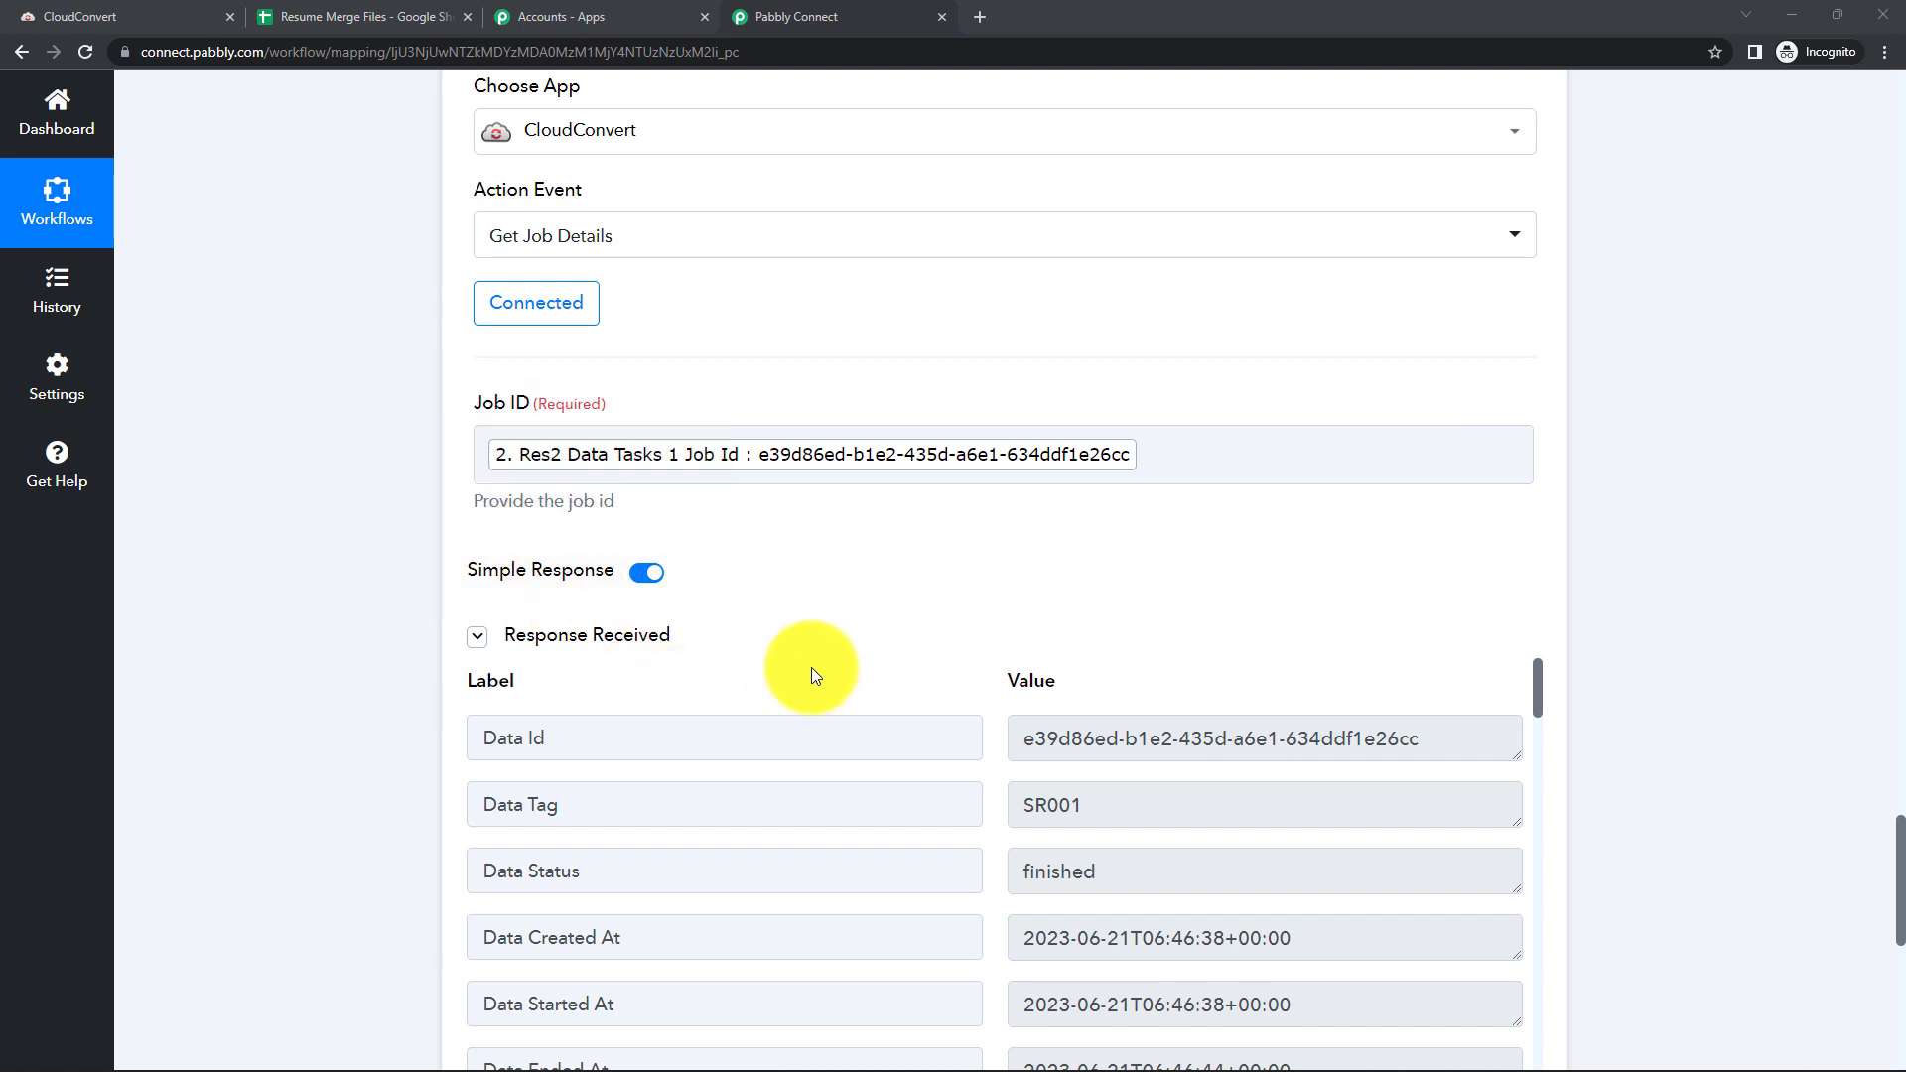
# Expand the Data Tasks 0 Result Files 0 Url value in the Get Job Details response and copy the full URL
pyautogui.scroll(-1, 822, 616)
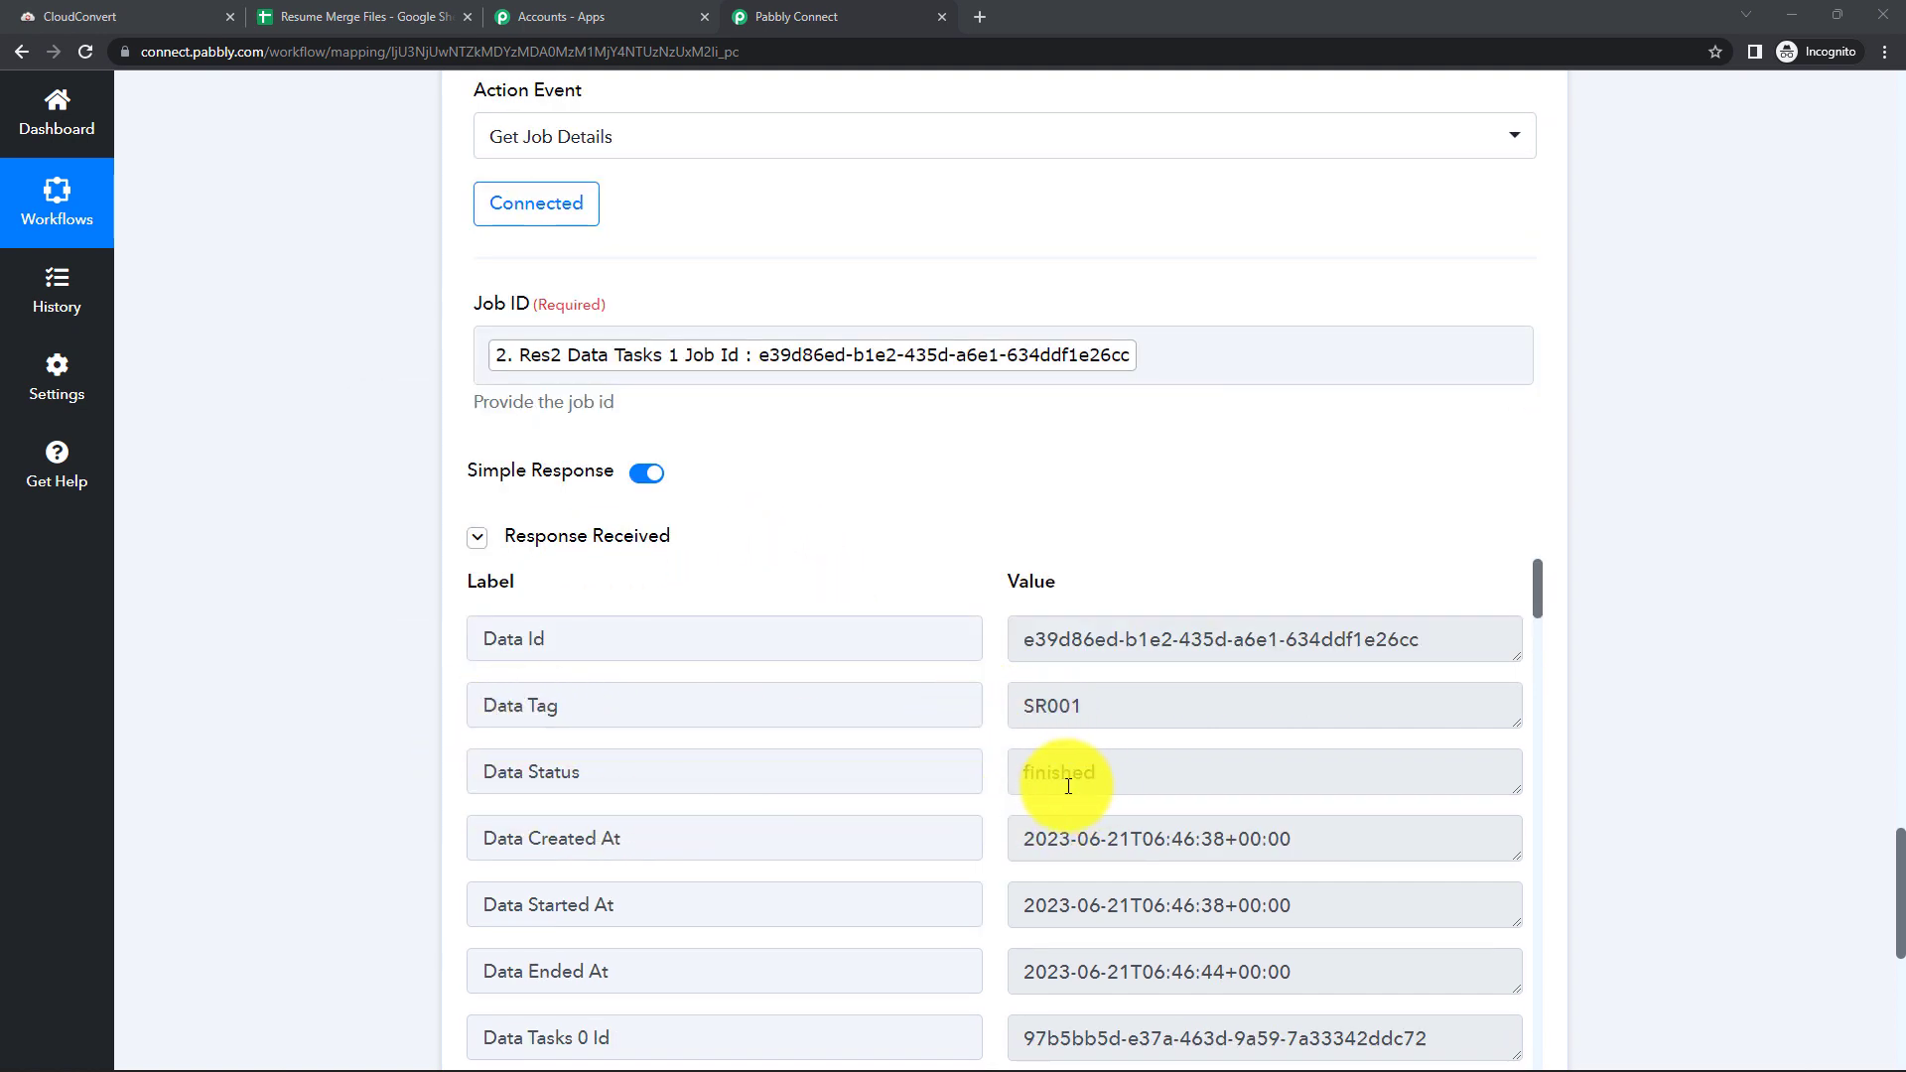
pyautogui.scroll(-4, 1058, 784)
pyautogui.scroll(-7, 1057, 786)
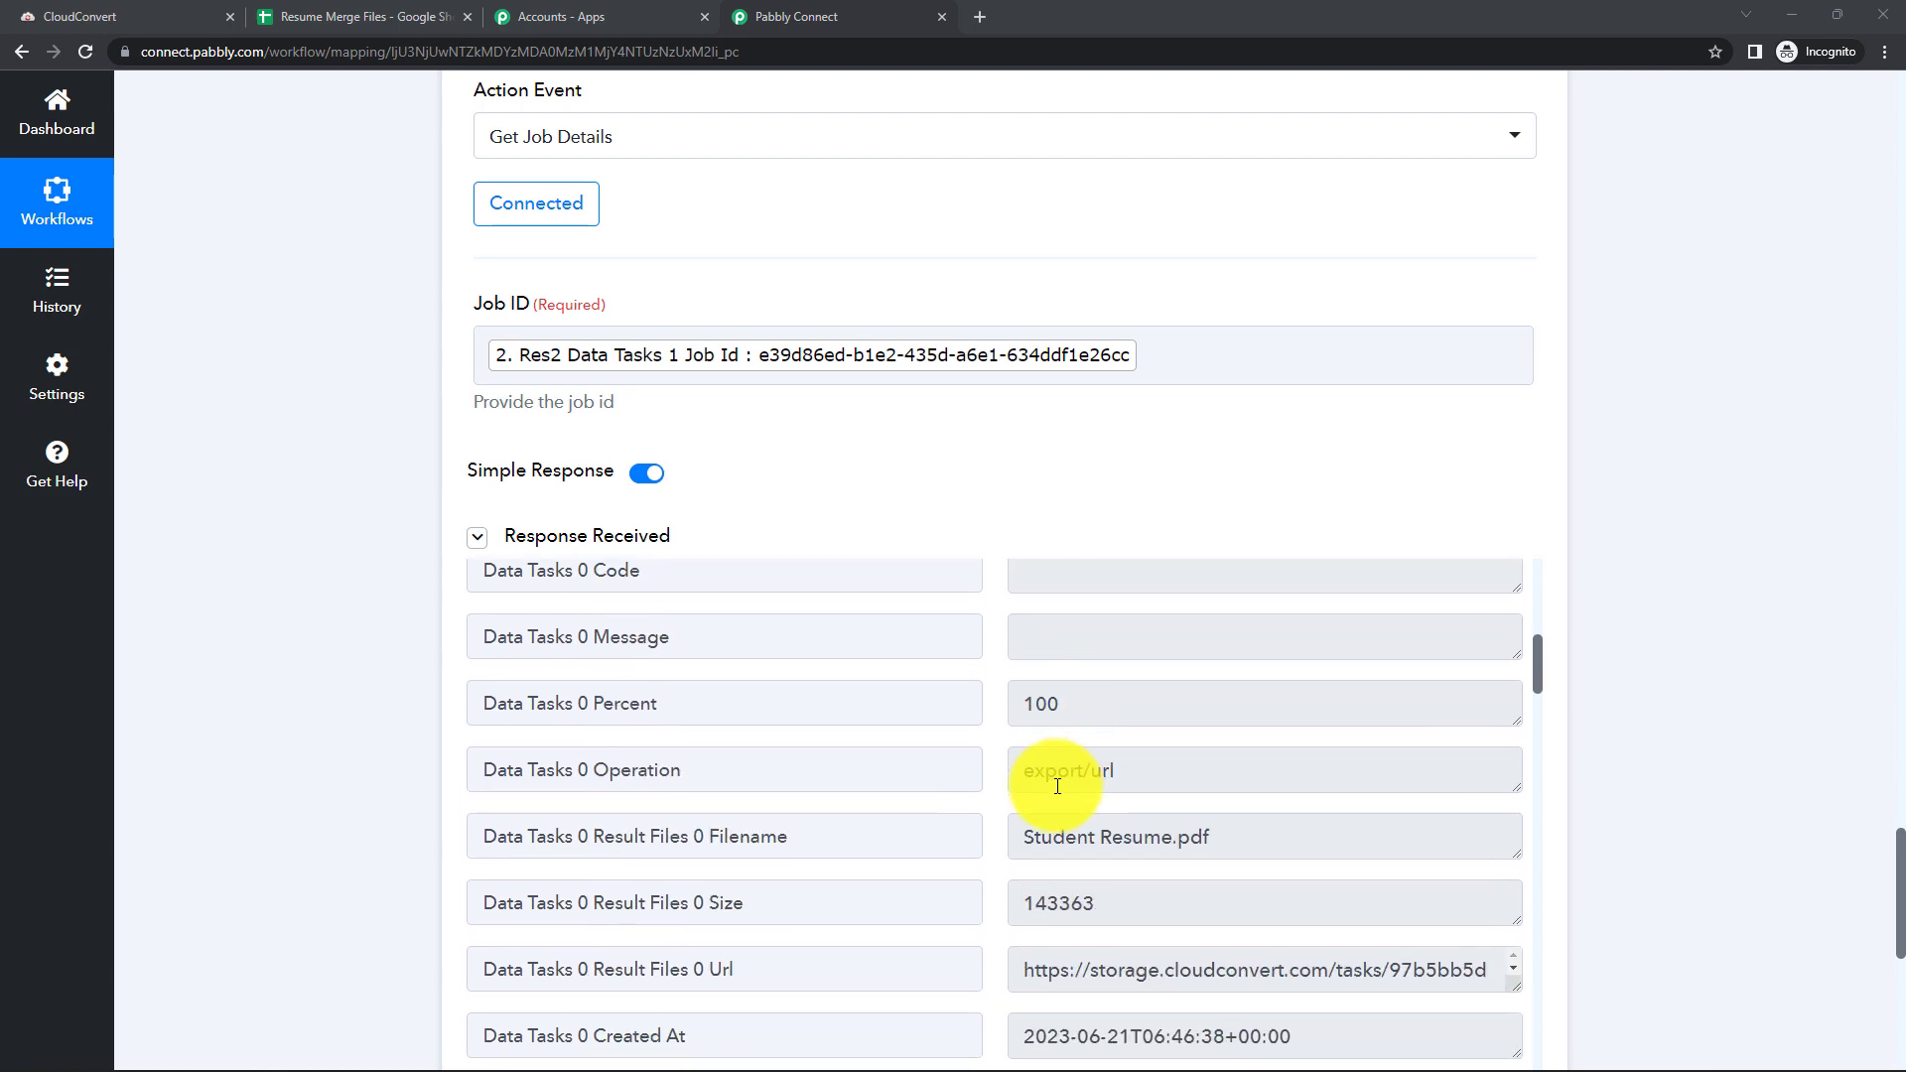
pyautogui.scroll(2, 1057, 784)
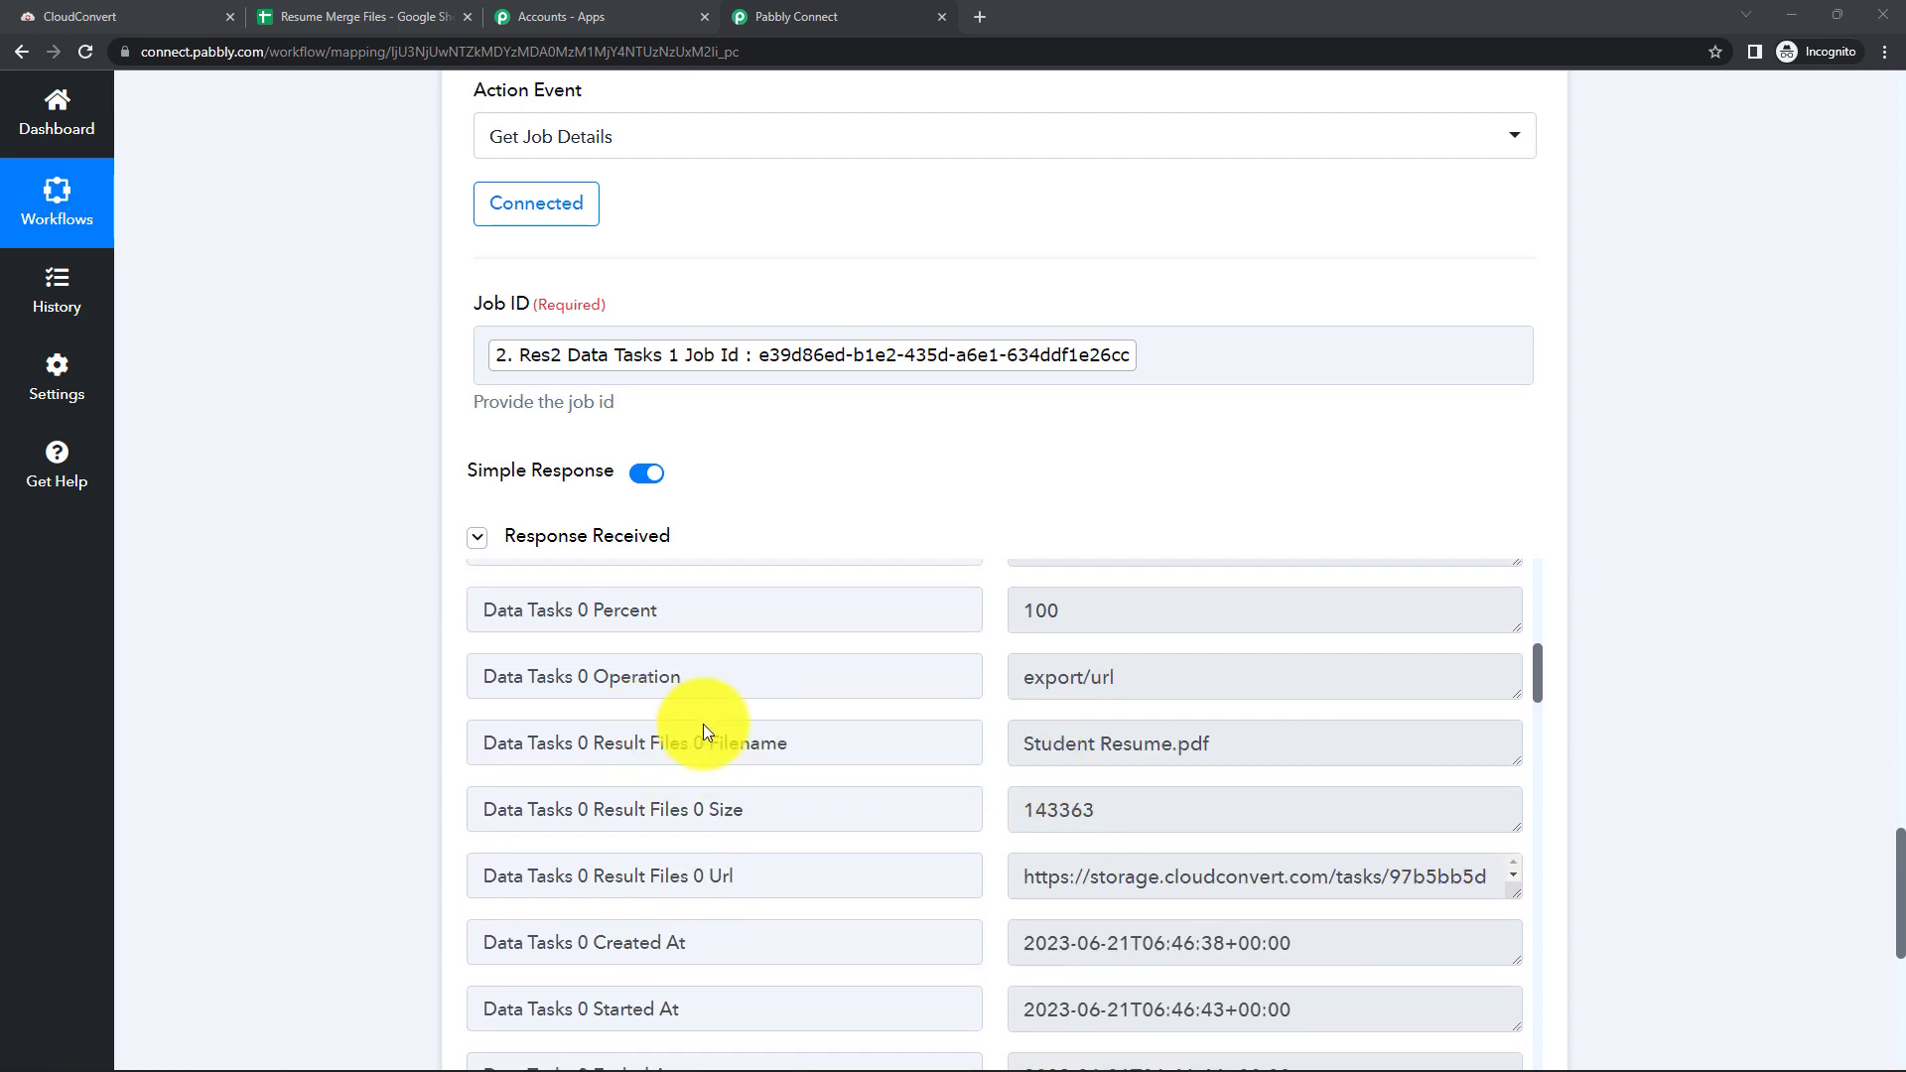
pyautogui.scroll(-1, 1053, 734)
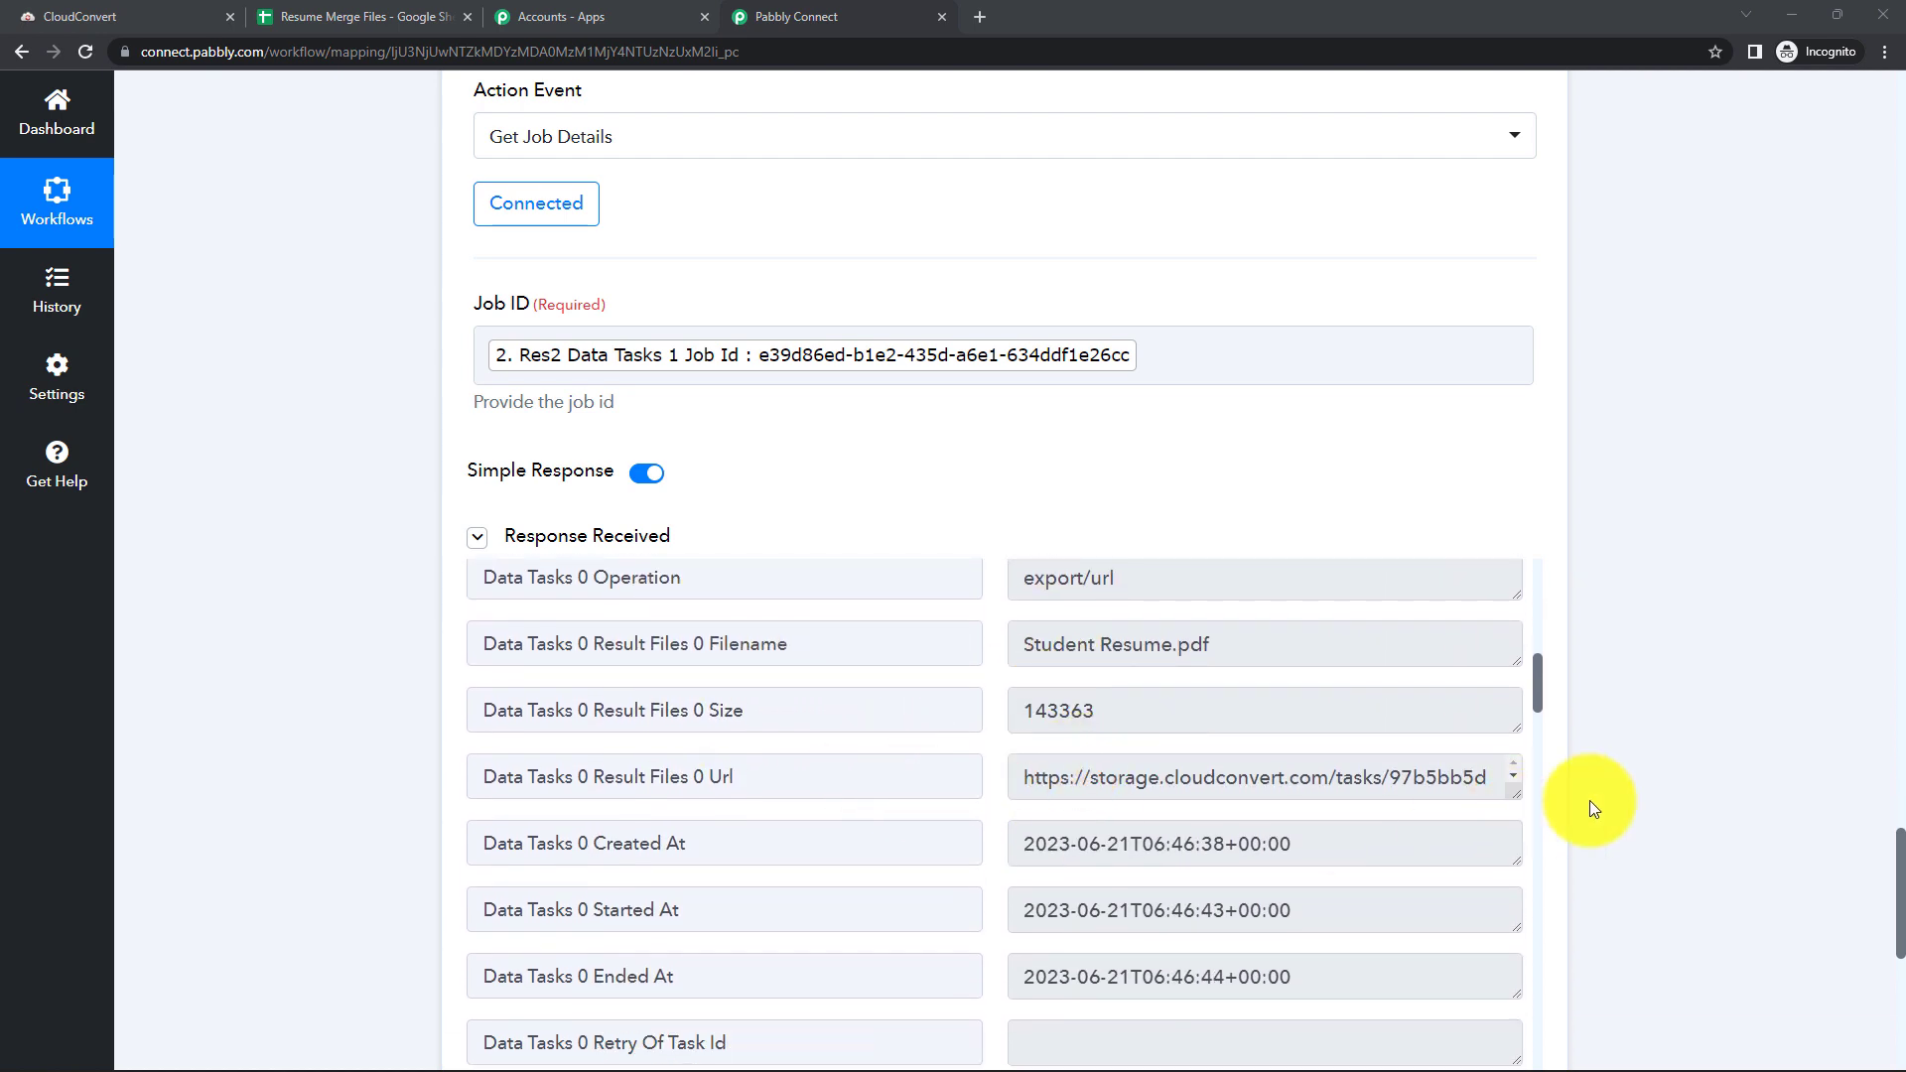
pyautogui.moveTo(1510, 795); pyautogui.dragTo(1500, 1013)
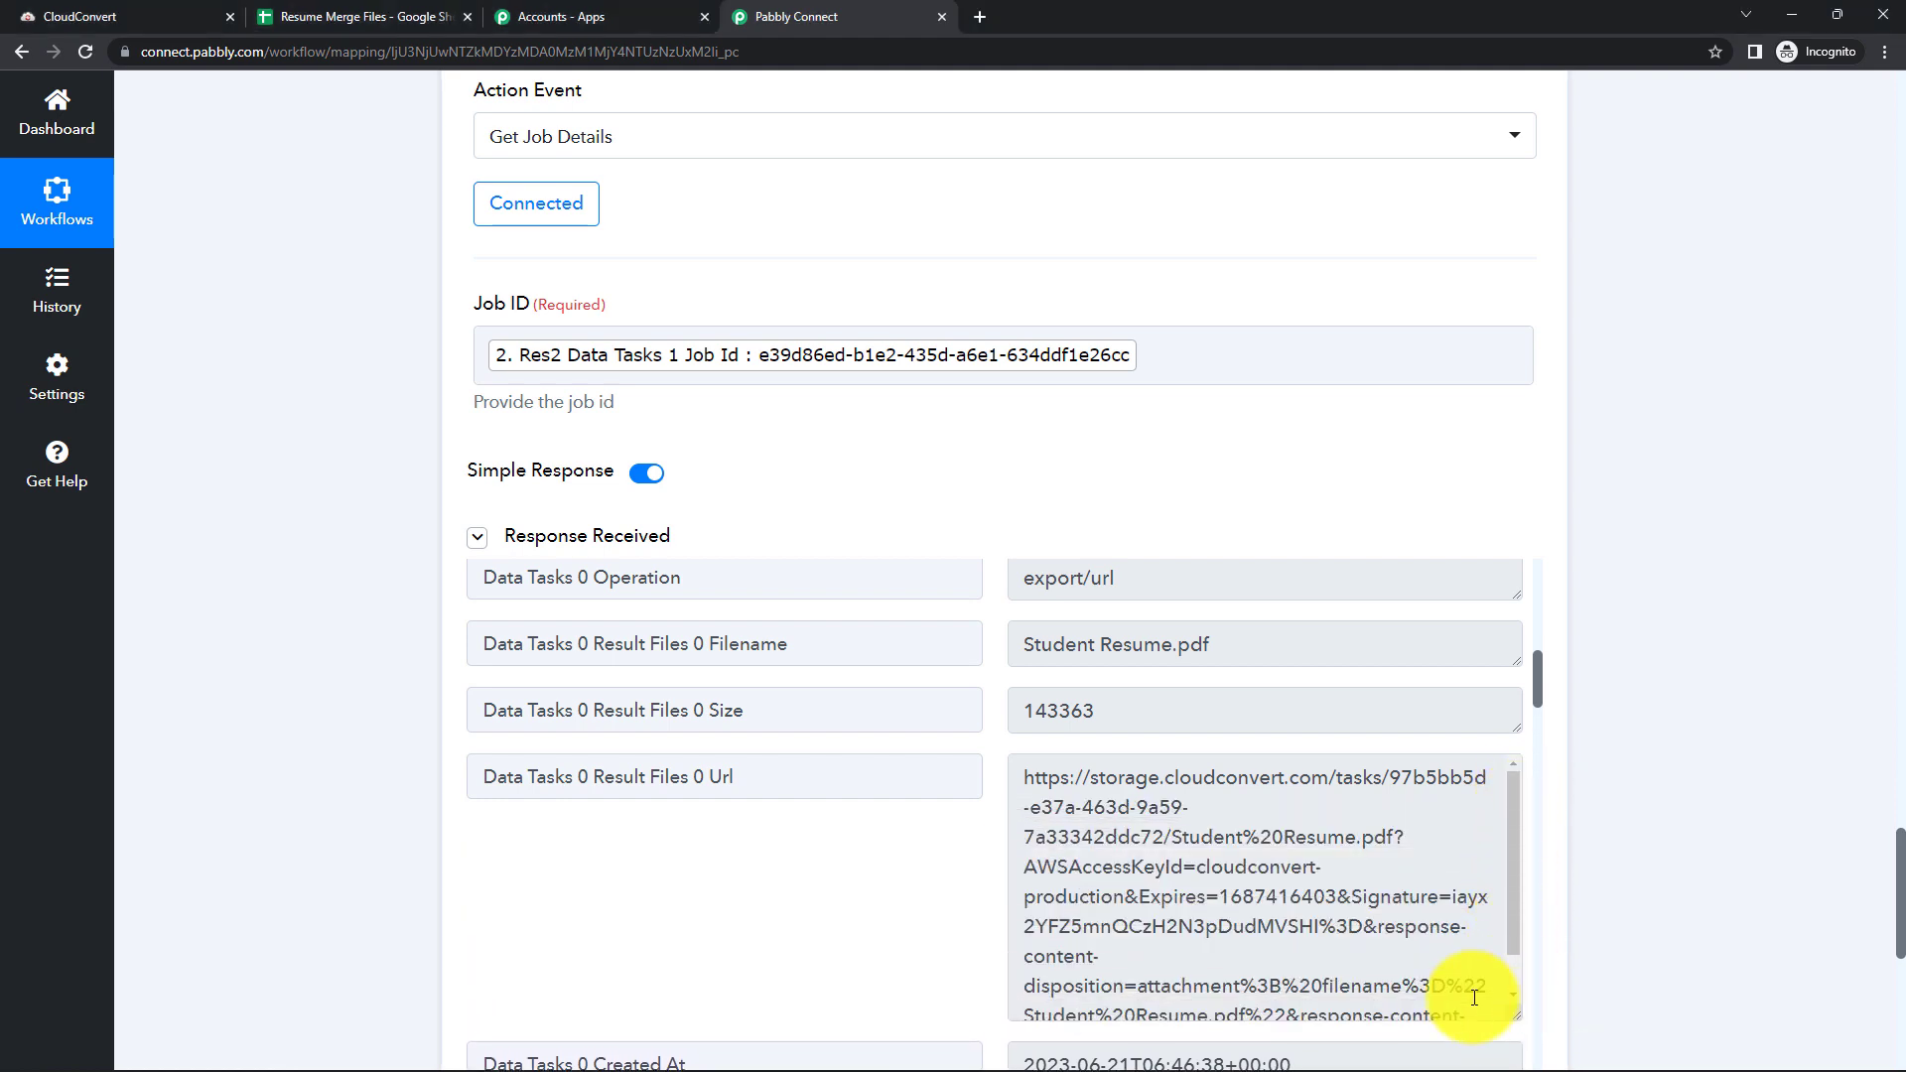
pyautogui.moveTo(1024, 778); pyautogui.dragTo(1353, 1008)
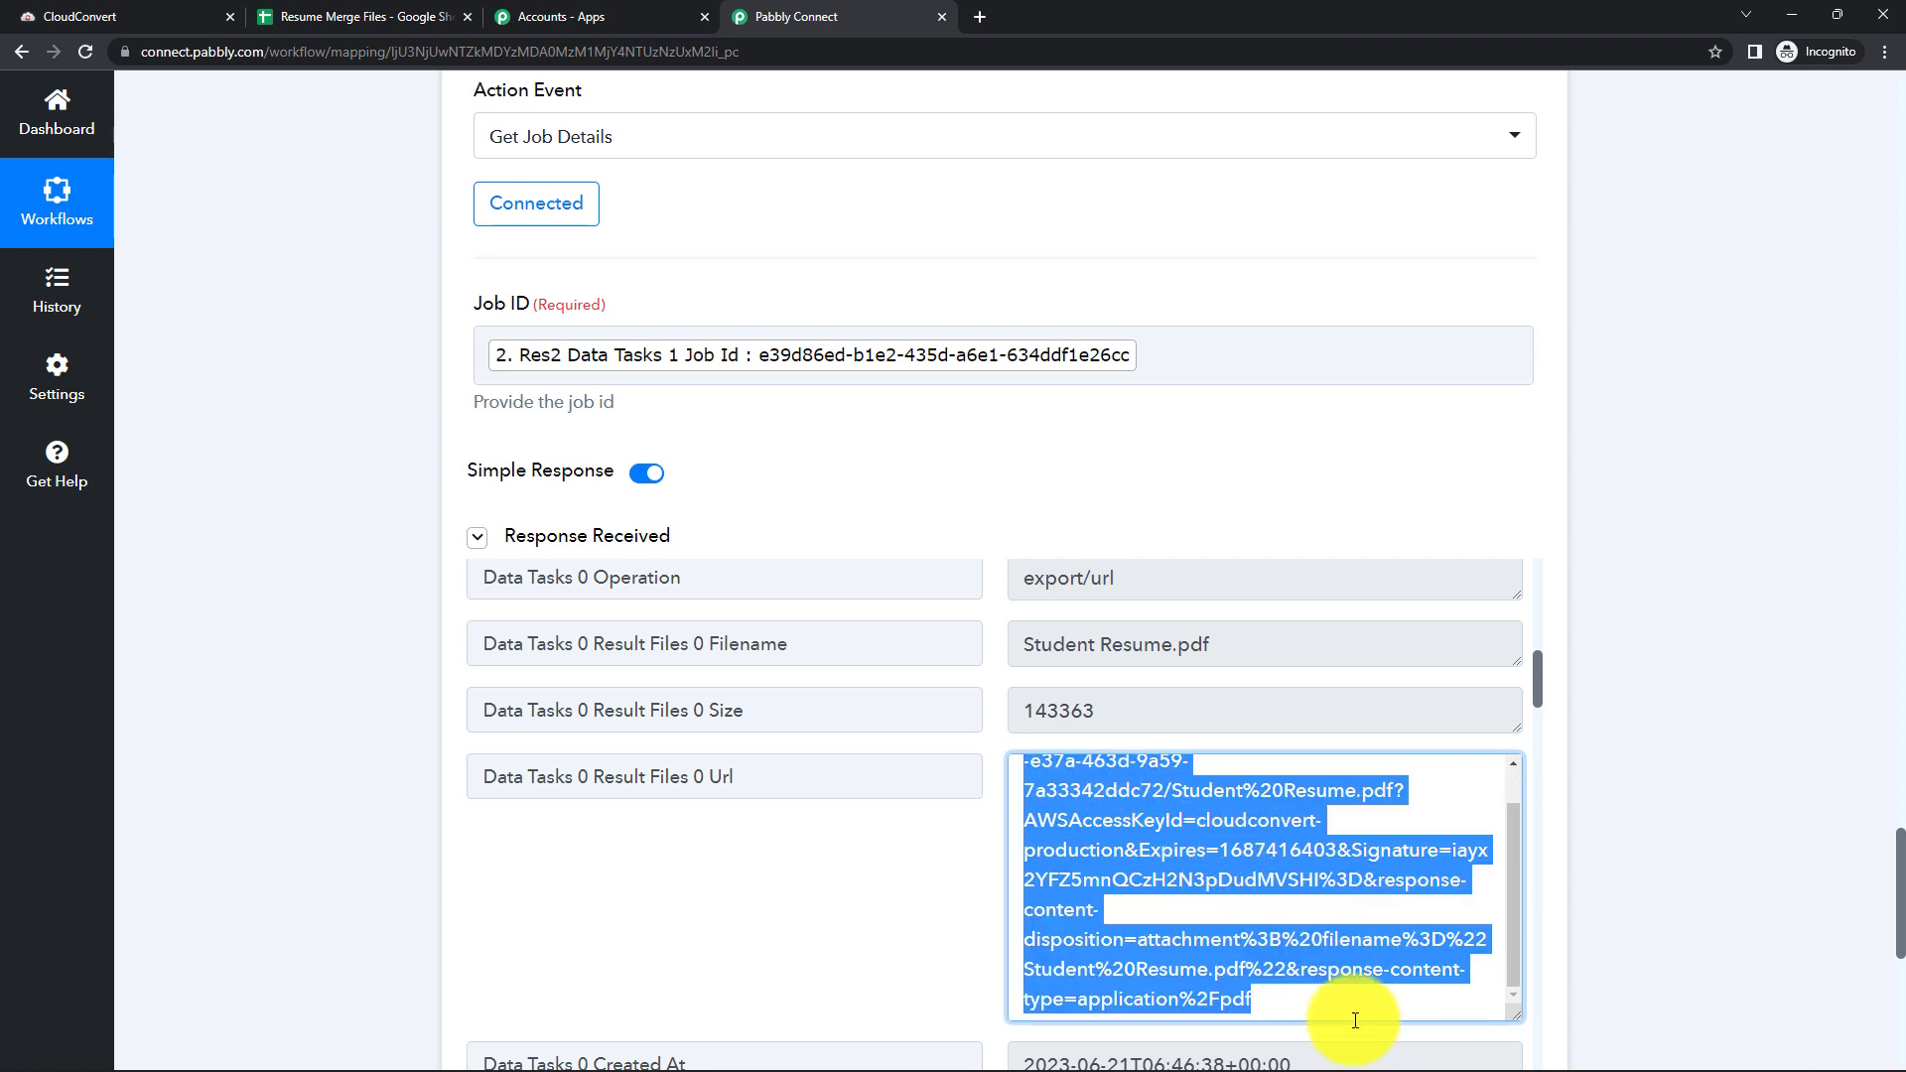
pyautogui.rightClick(1194, 844)
pyautogui.click(1199, 862)
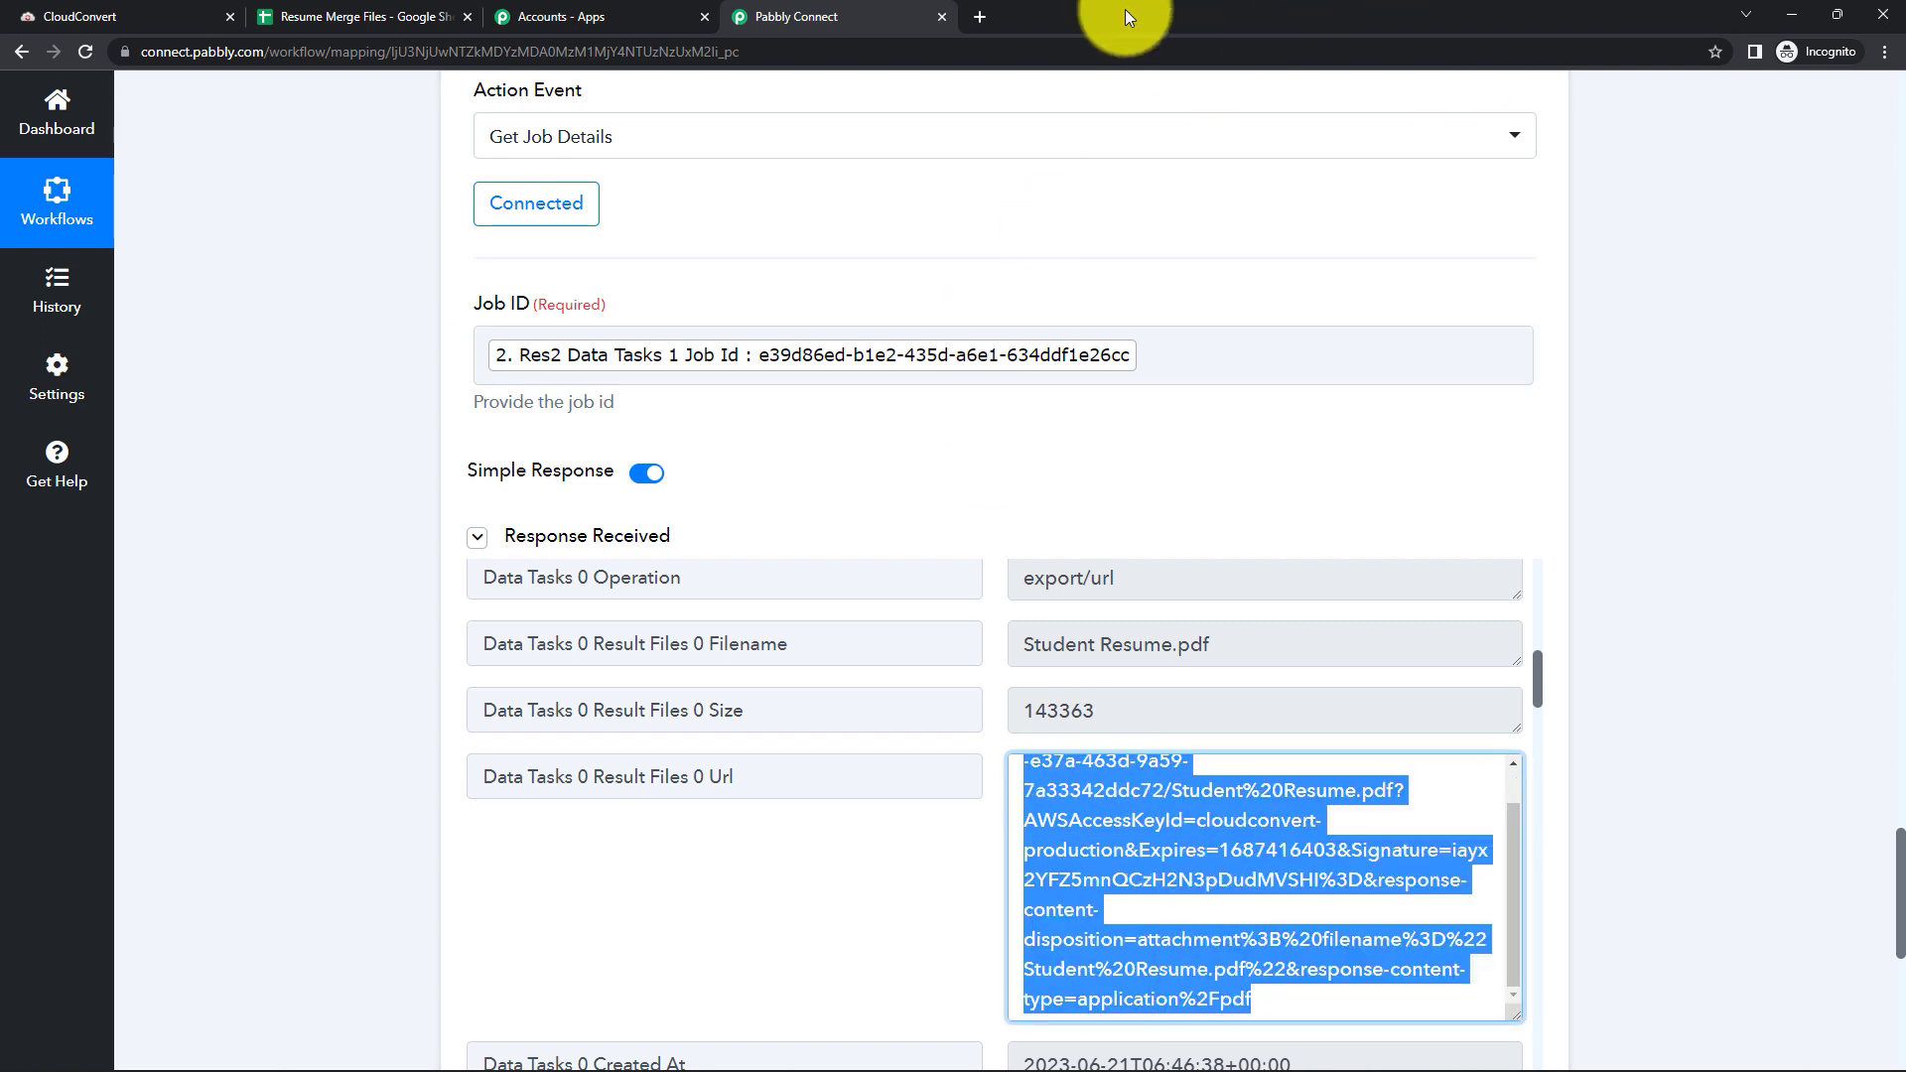
# Load the copied URL in a new browser tab, open the downloaded Student Resume PDF and check both pages
pyautogui.click(979, 17)
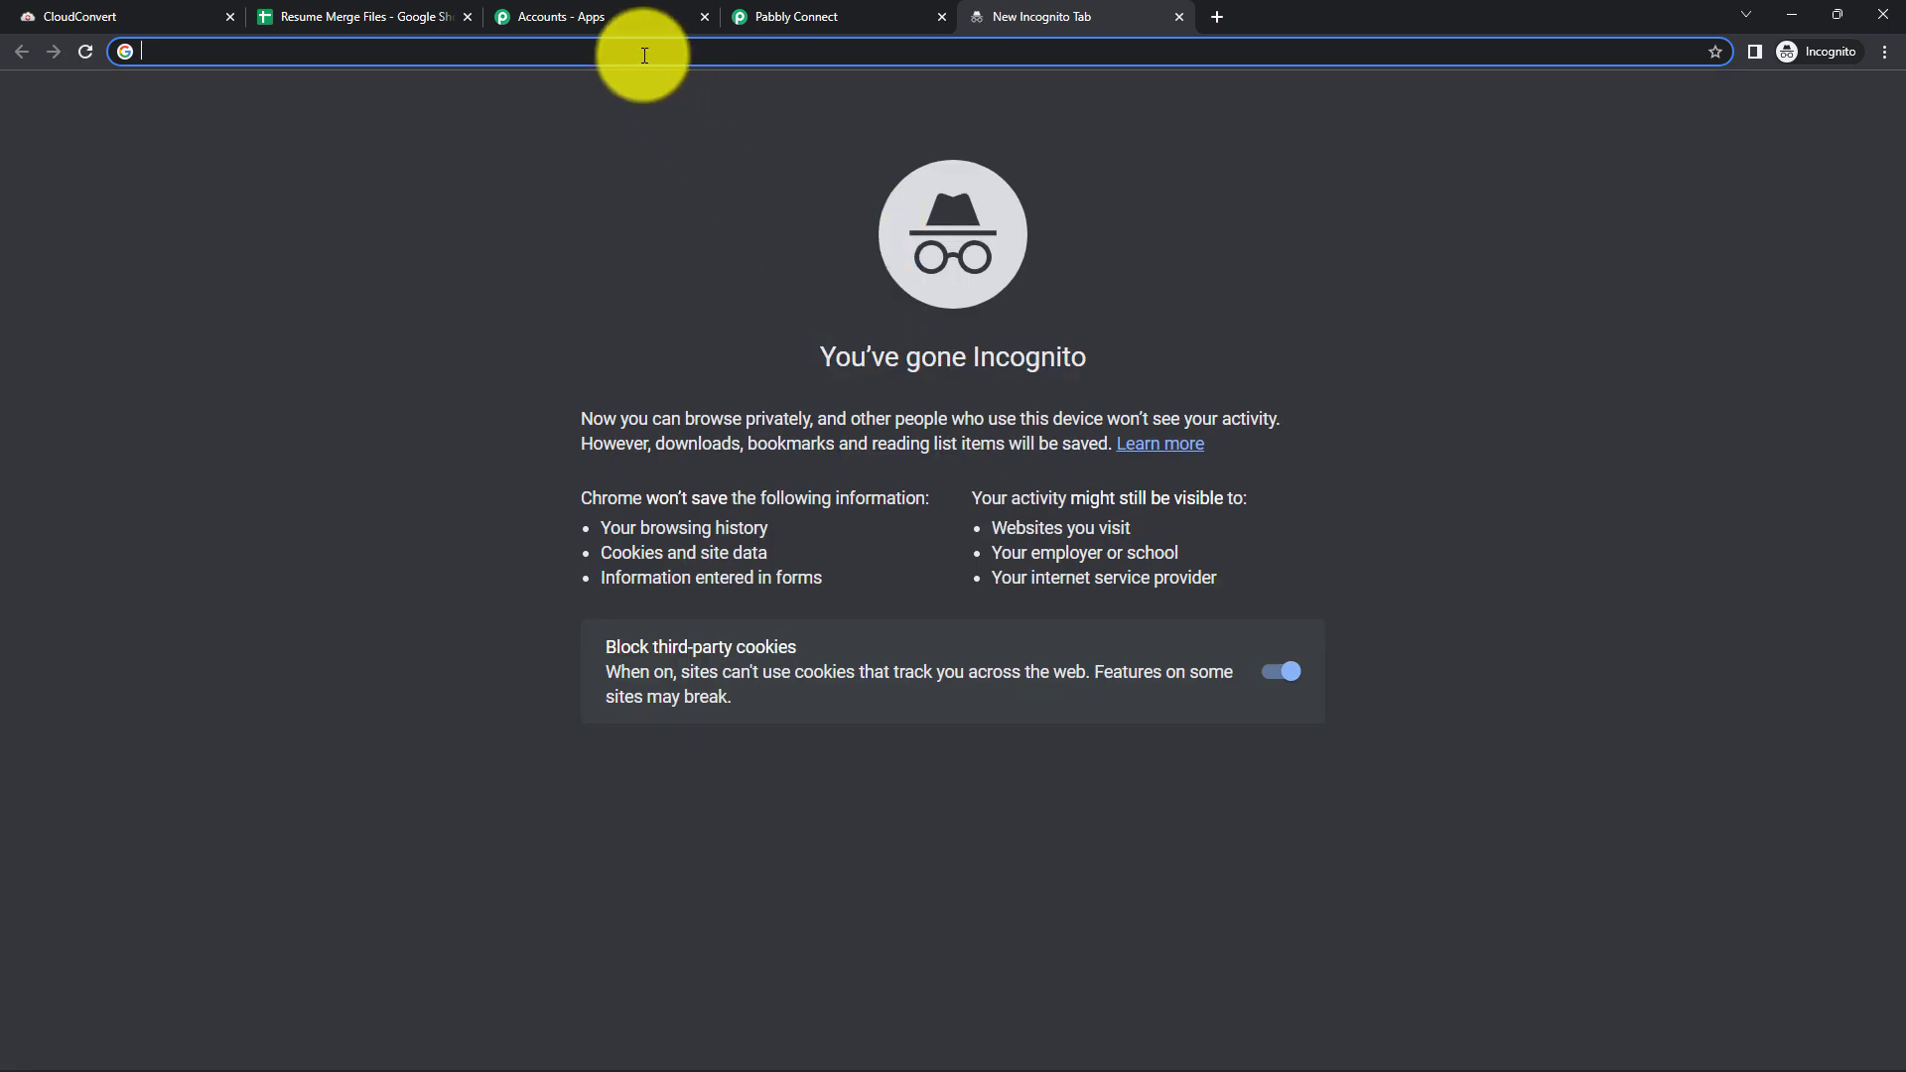
pyautogui.rightClick(644, 54)
pyautogui.click(718, 154)
pyautogui.press('Return')
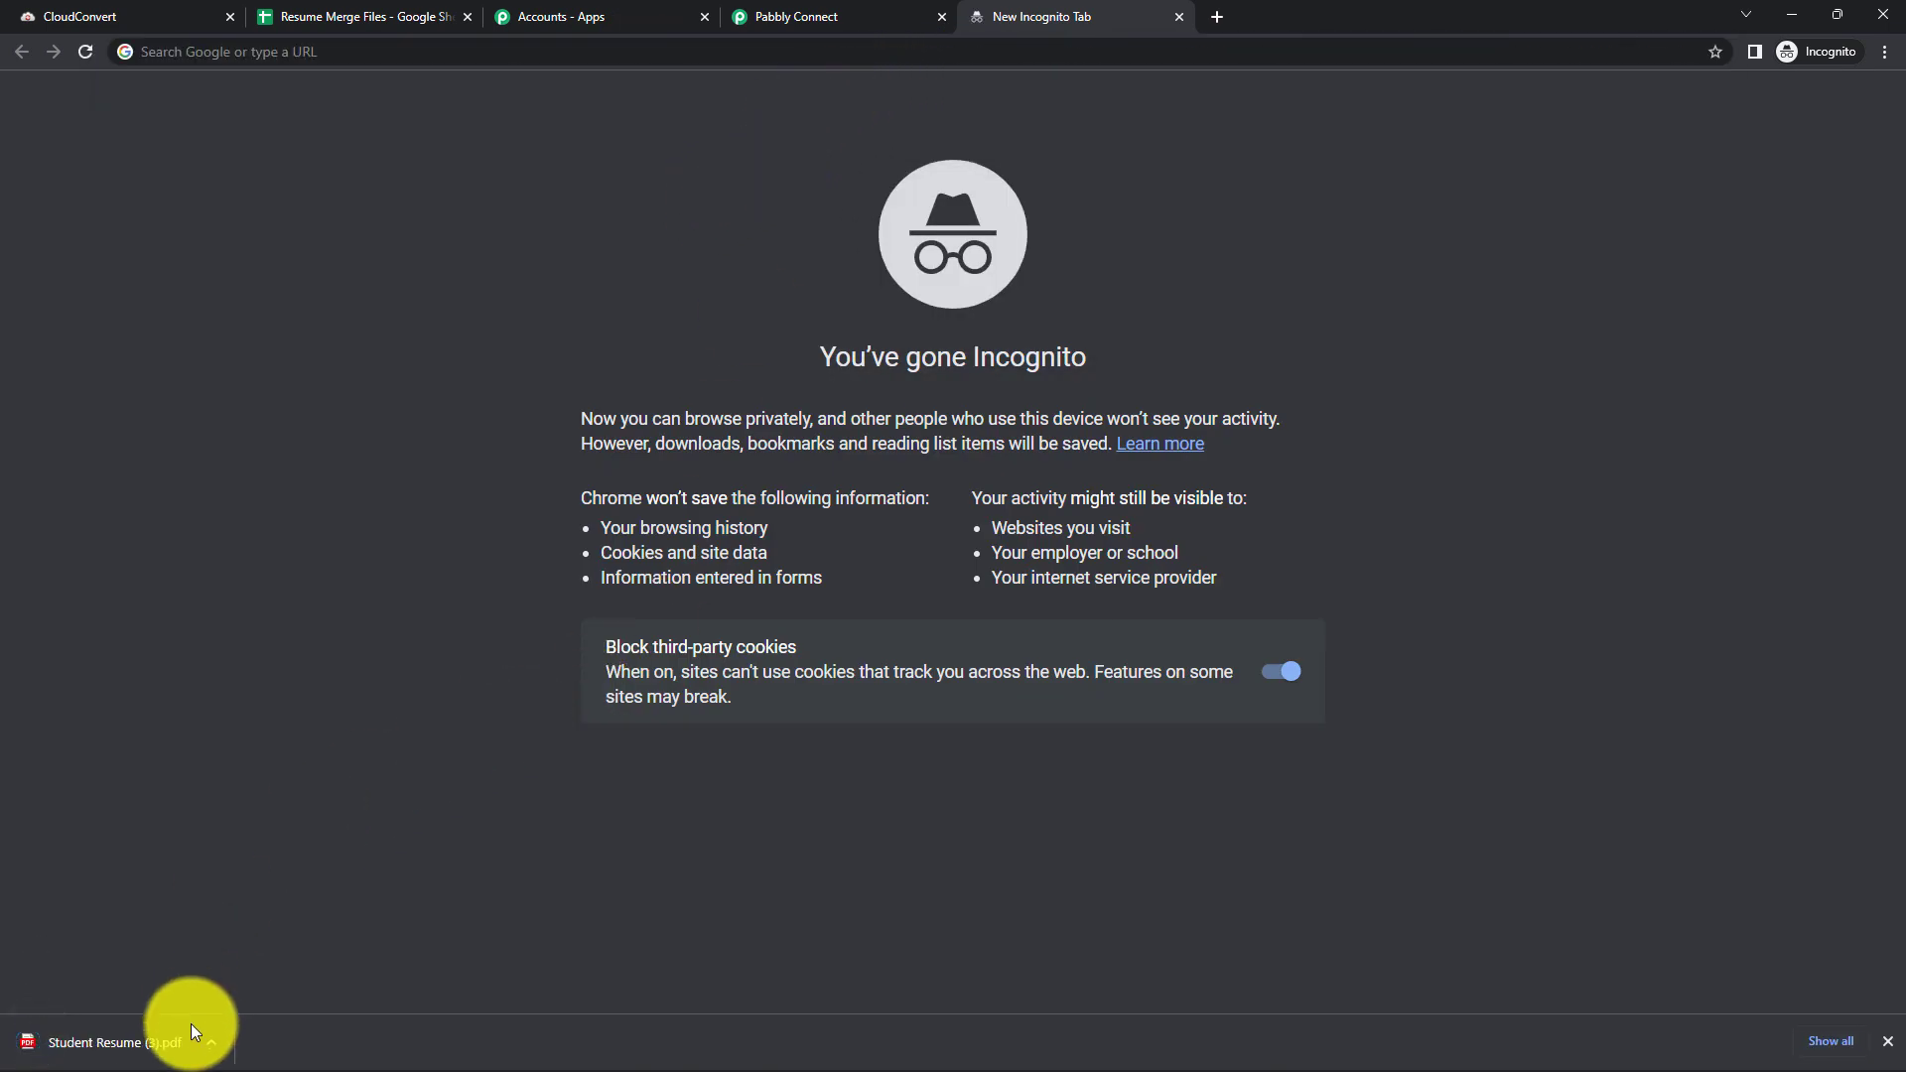
pyautogui.click(159, 1034)
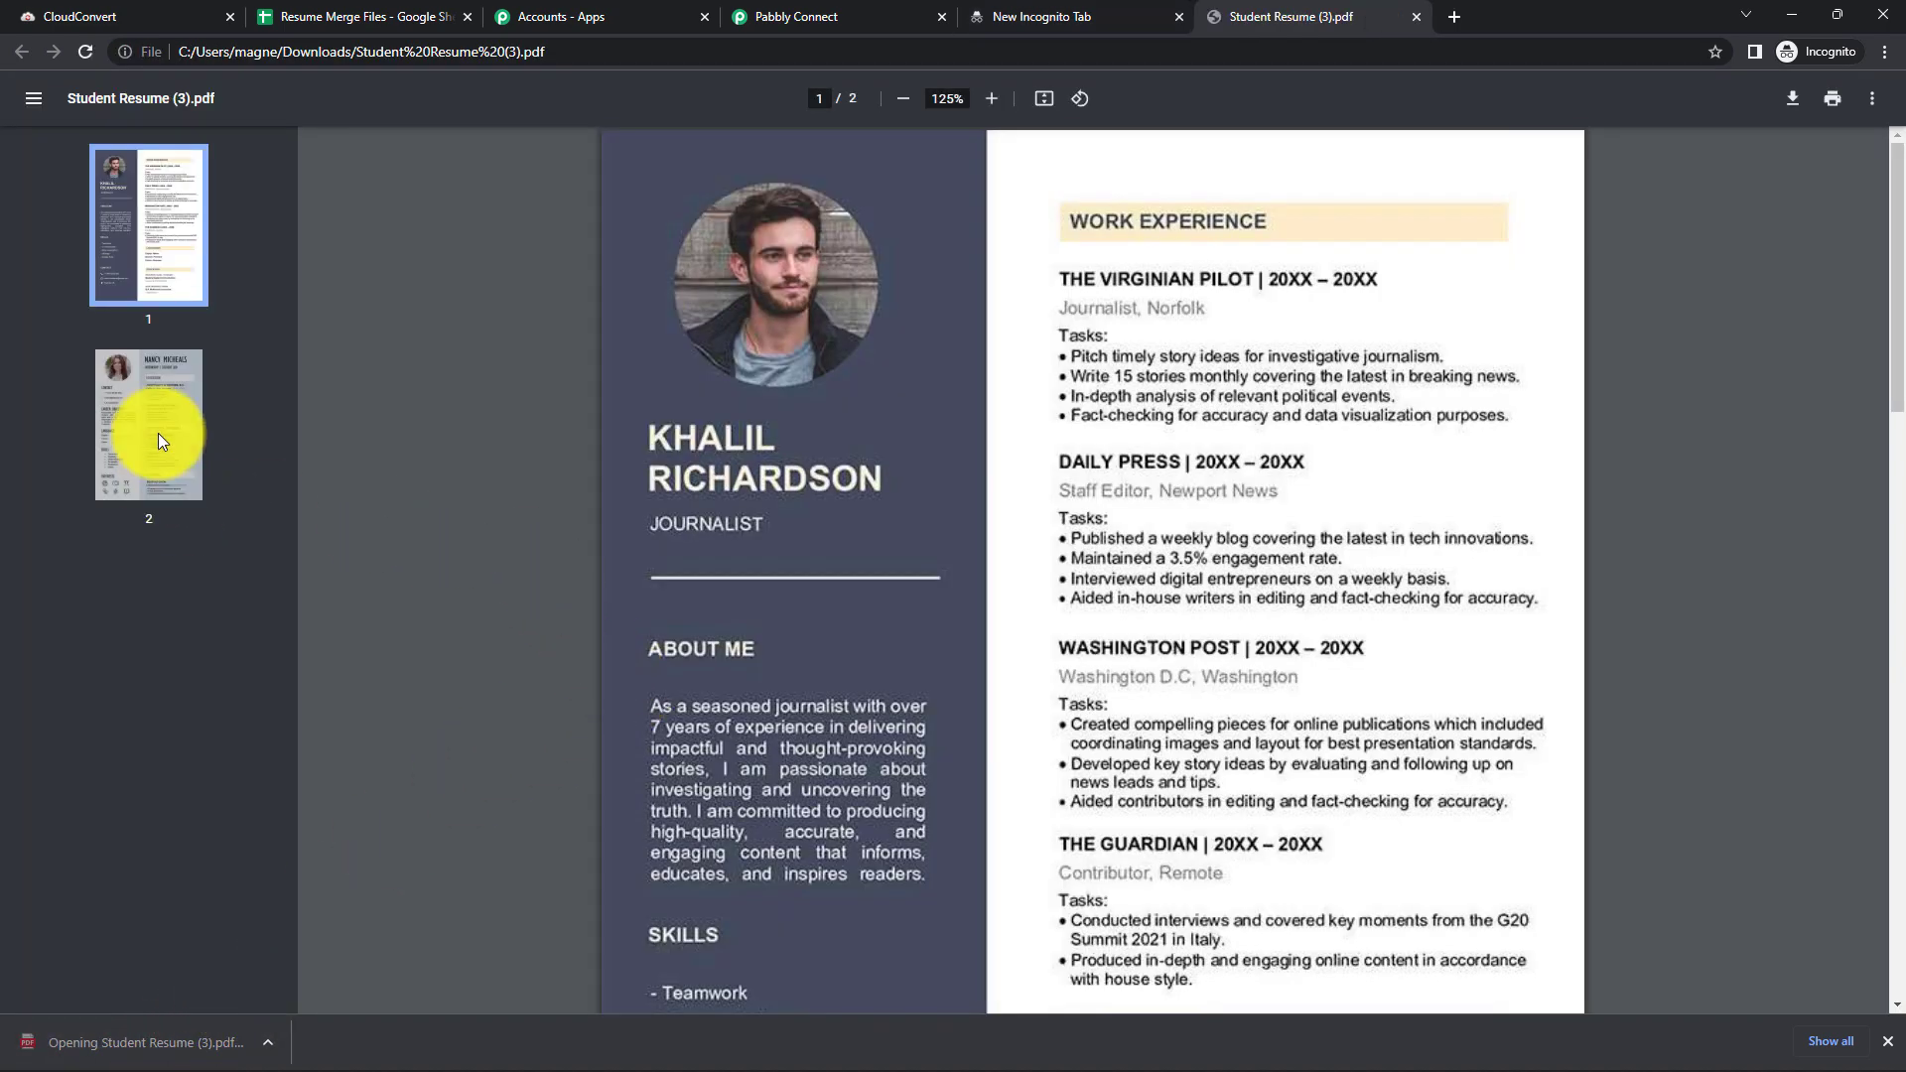
pyautogui.click(158, 413)
pyautogui.click(135, 240)
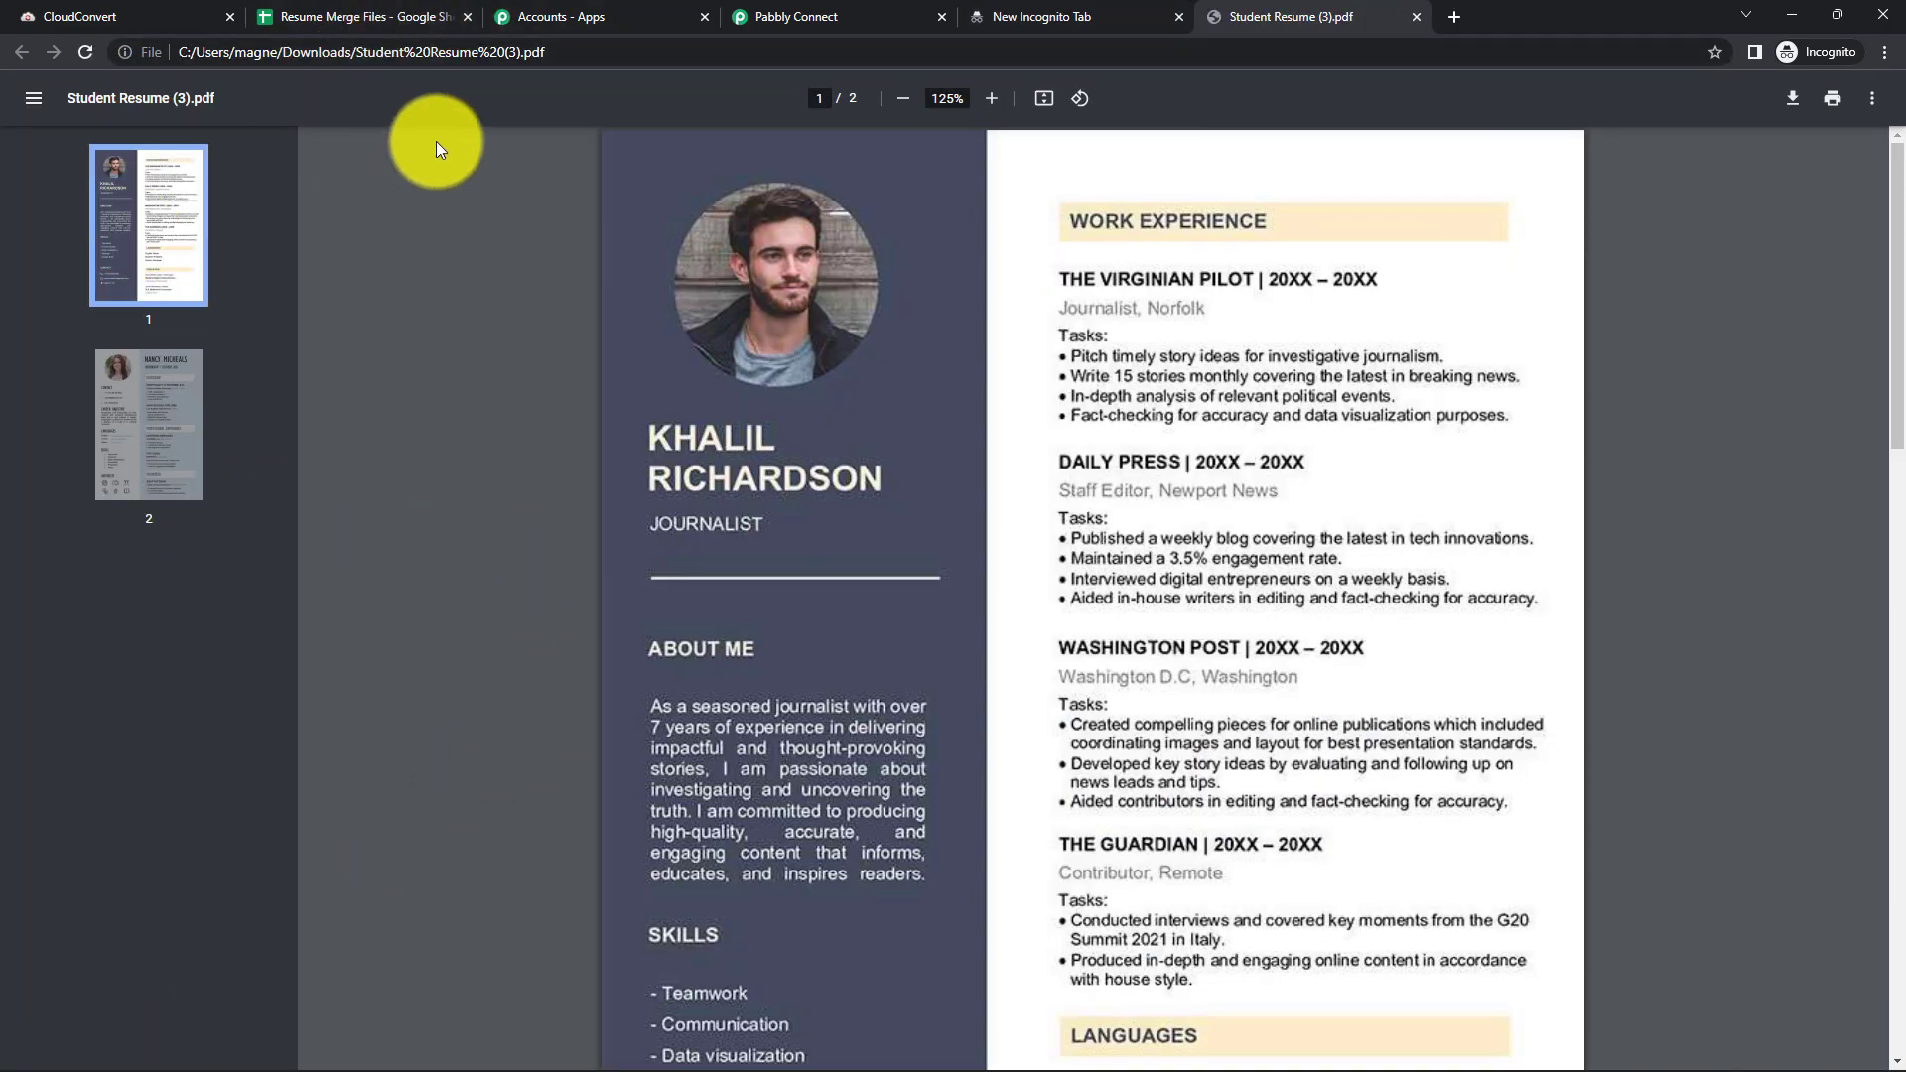
# Compare the merged PDF with the source files and the Merge File column in the Resume Merge Files spreadsheet
pyautogui.click(373, 20)
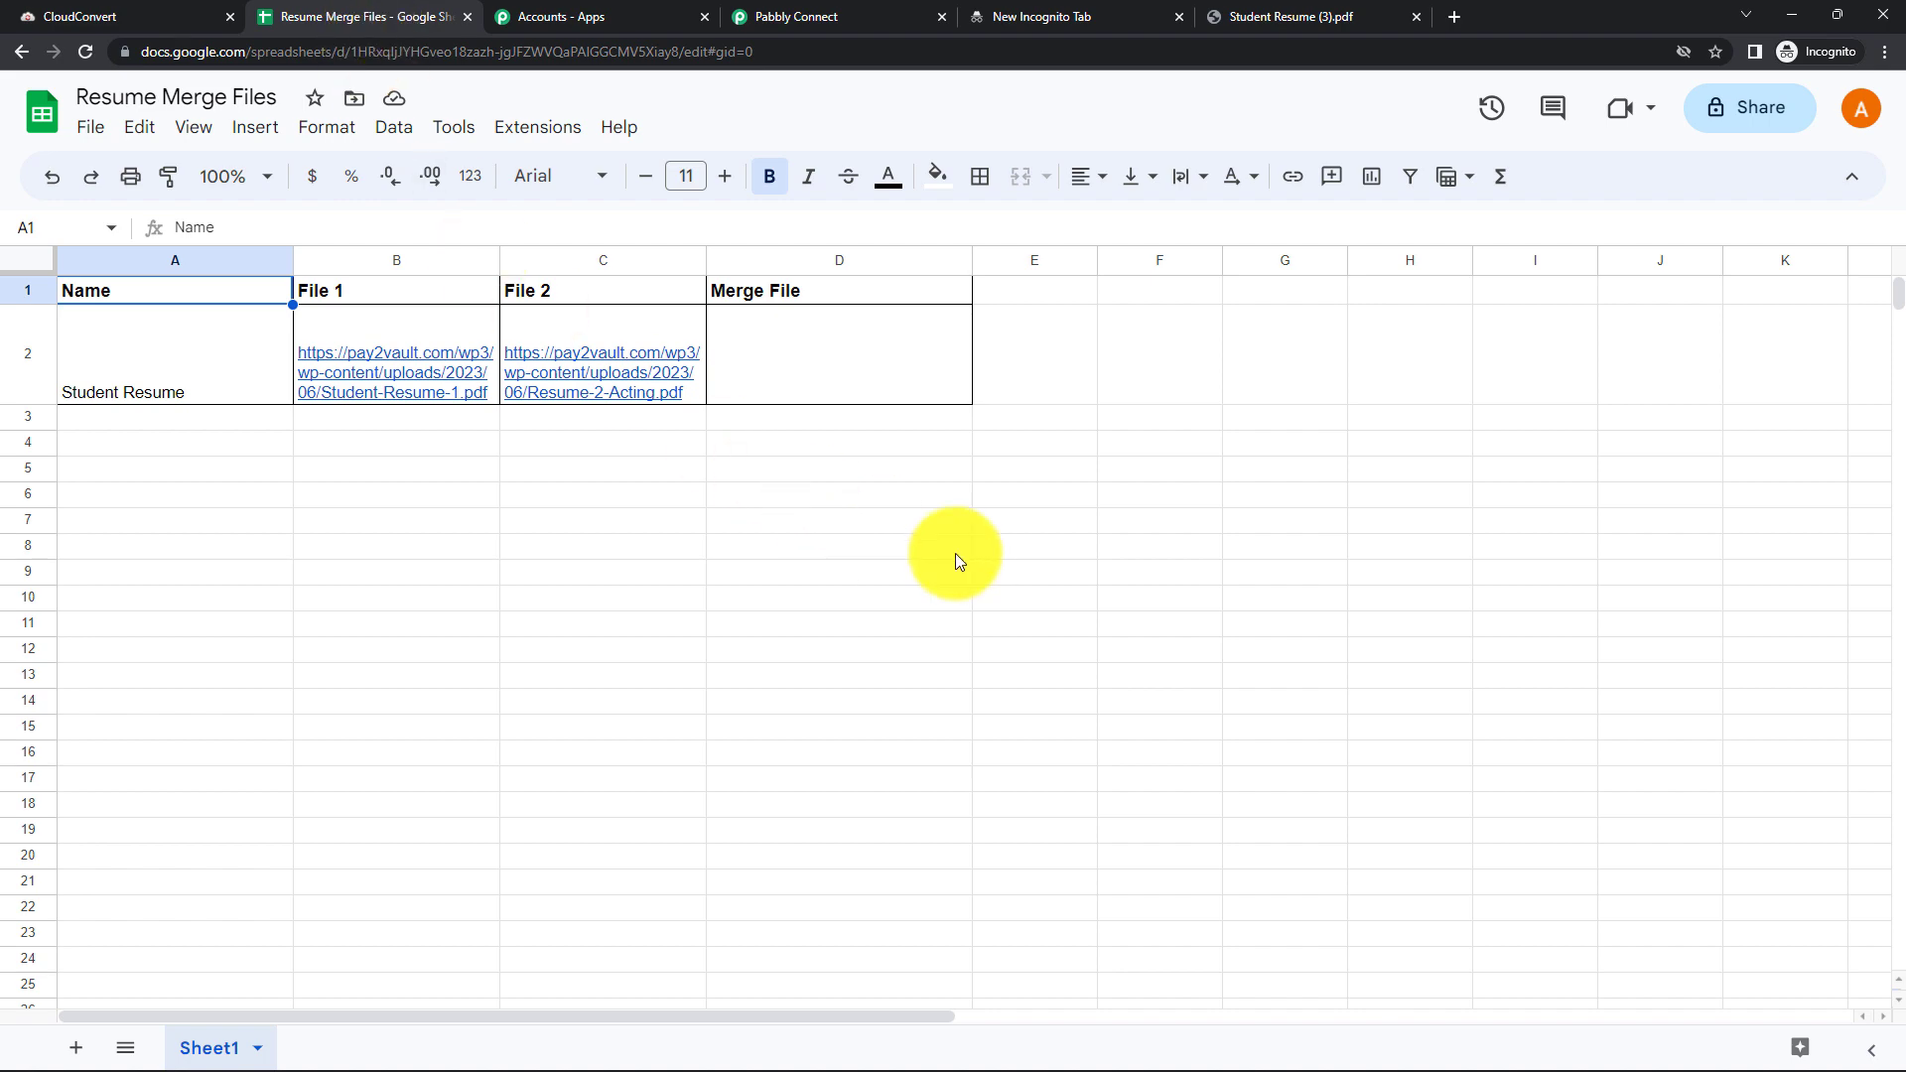
pyautogui.click(1267, 20)
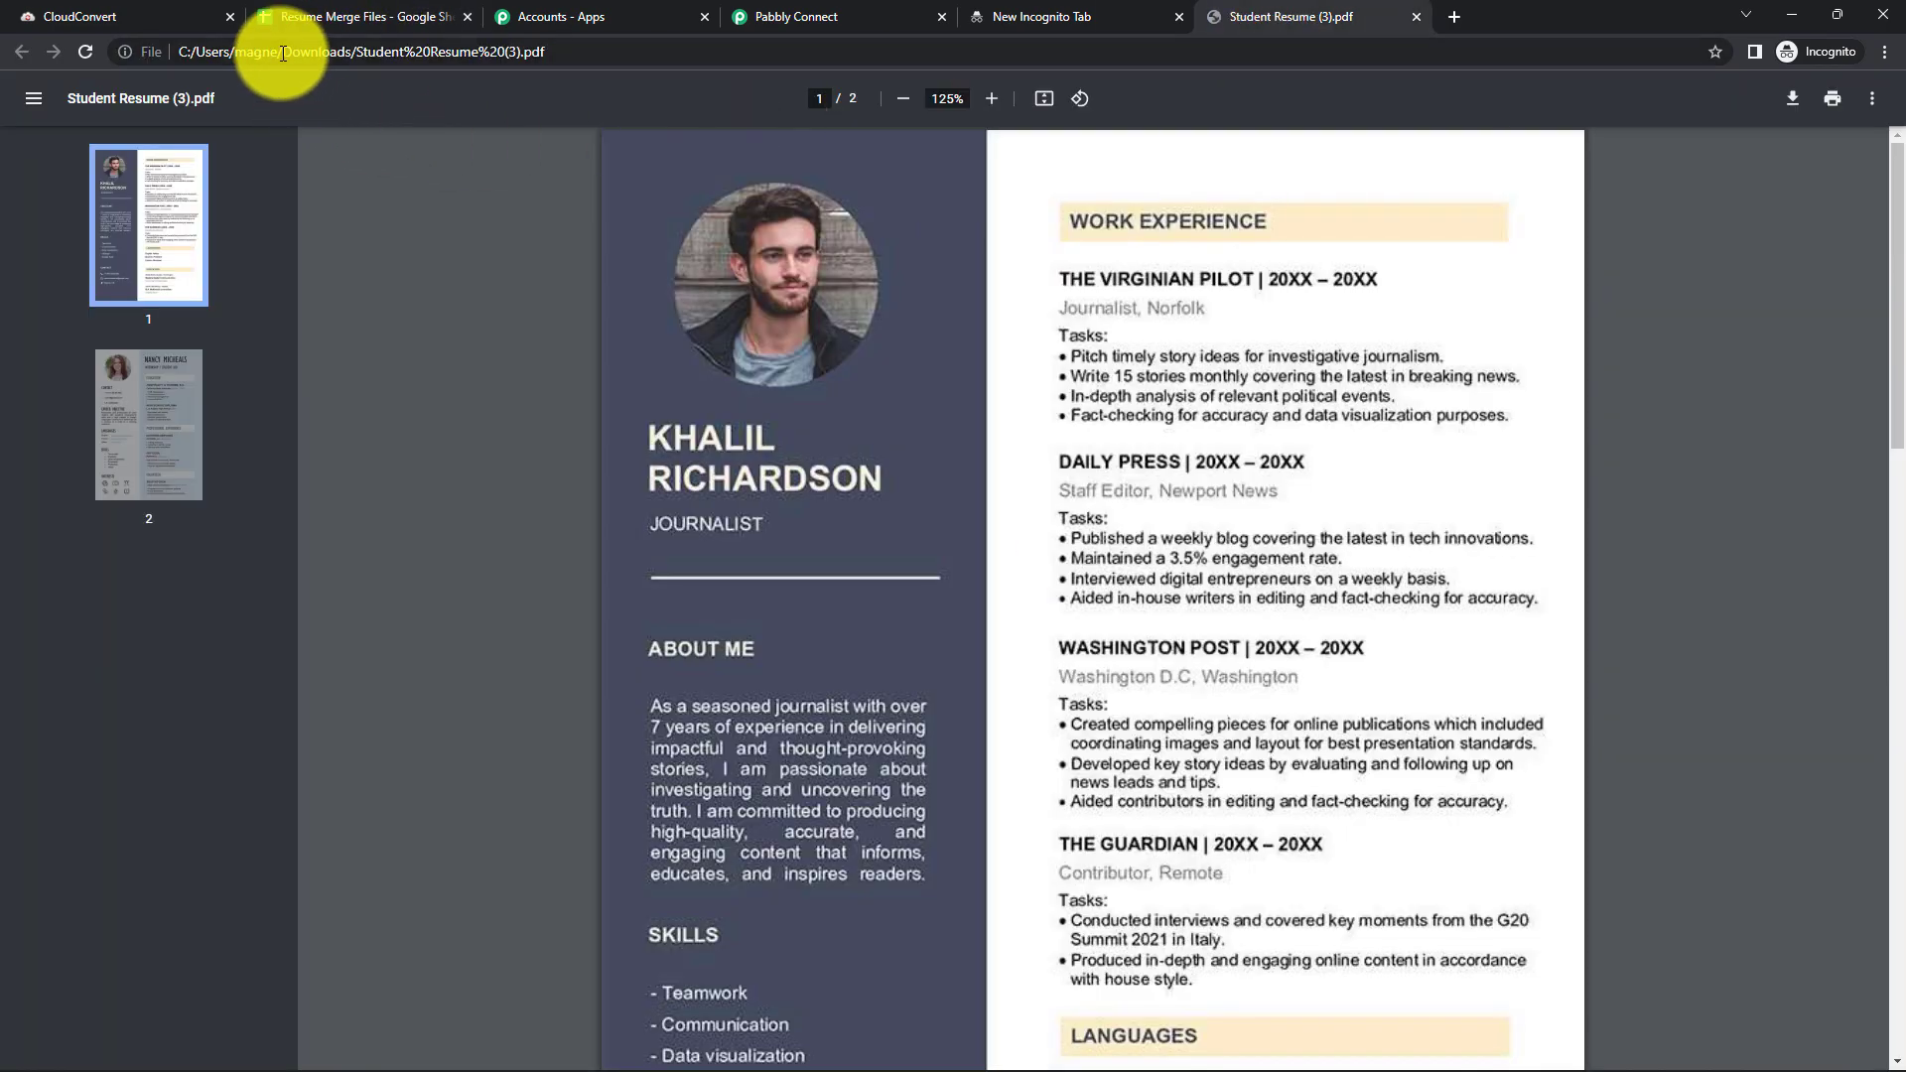
pyautogui.click(345, 13)
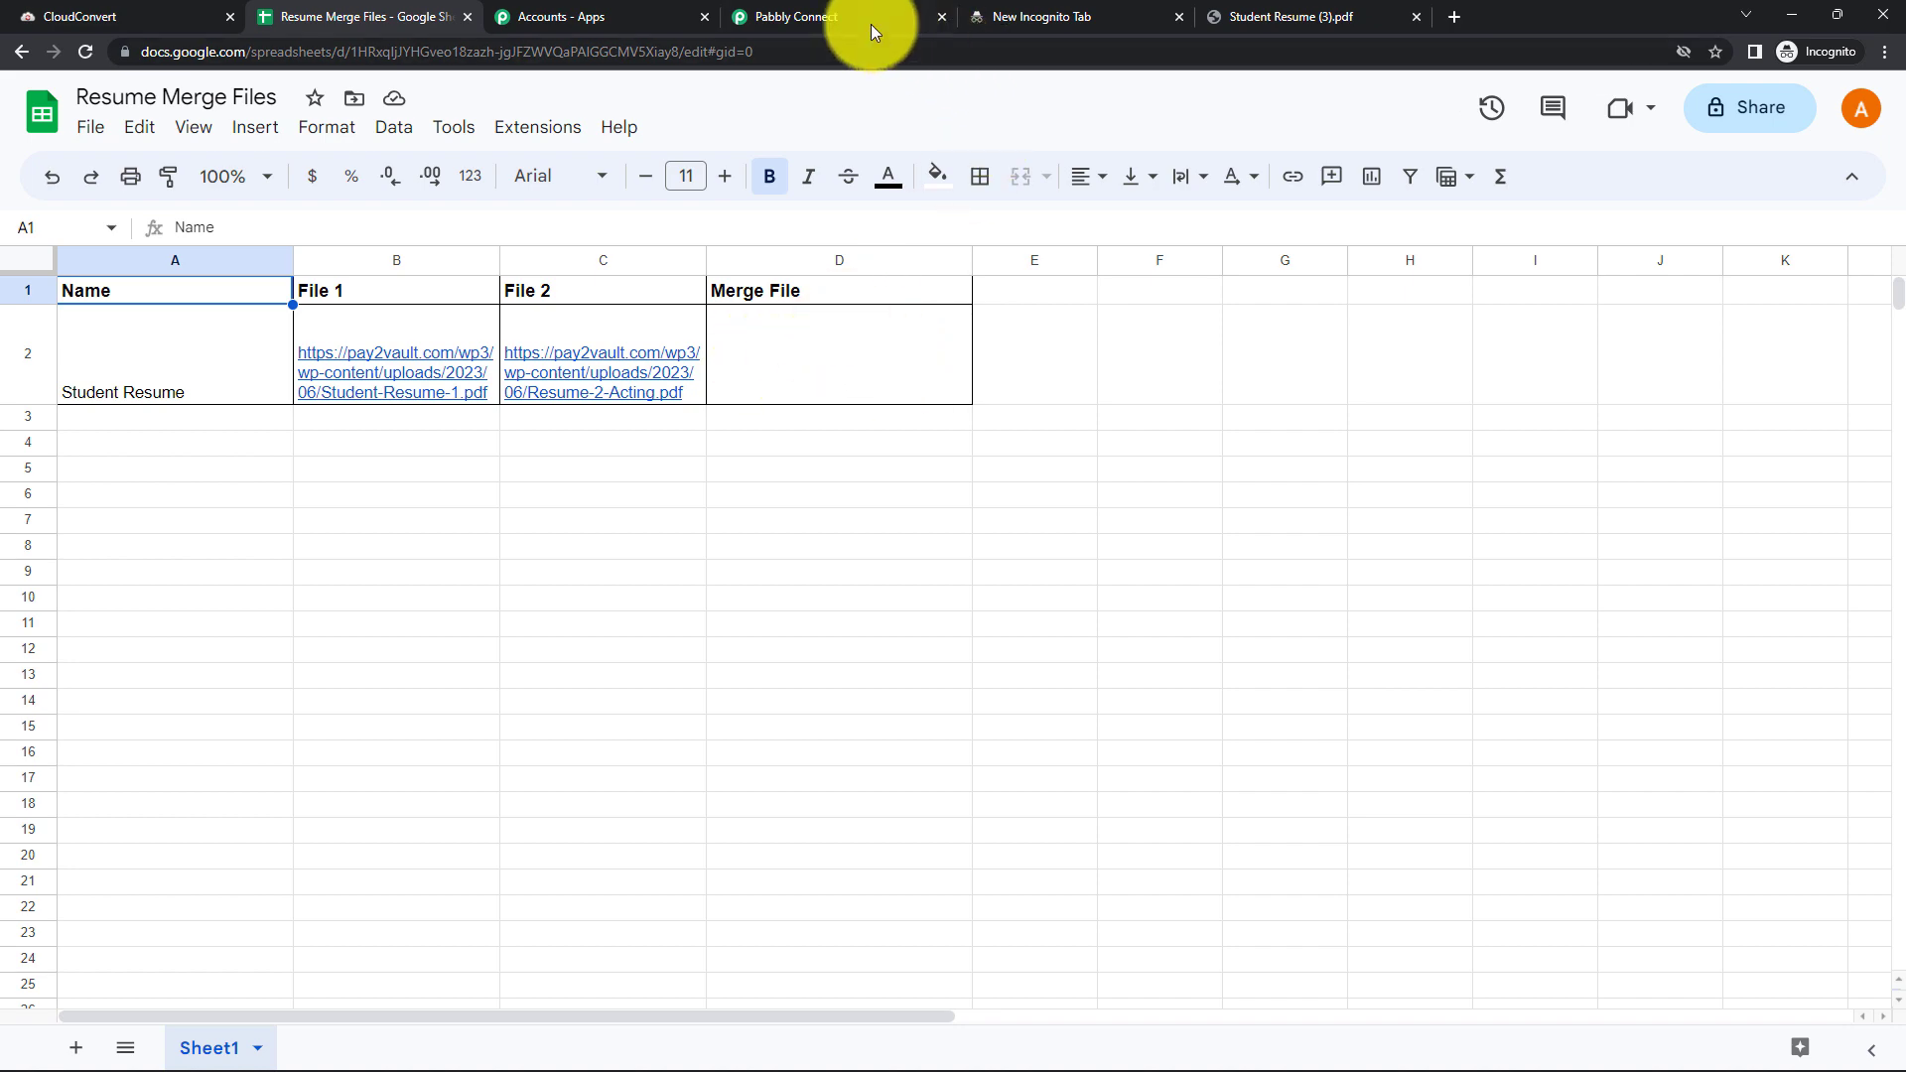
# Return to the Pabbly Connect workflow and add a Google Sheets action after the Get Job Details step
pyautogui.click(845, 19)
pyautogui.scroll(-2, 991, 575)
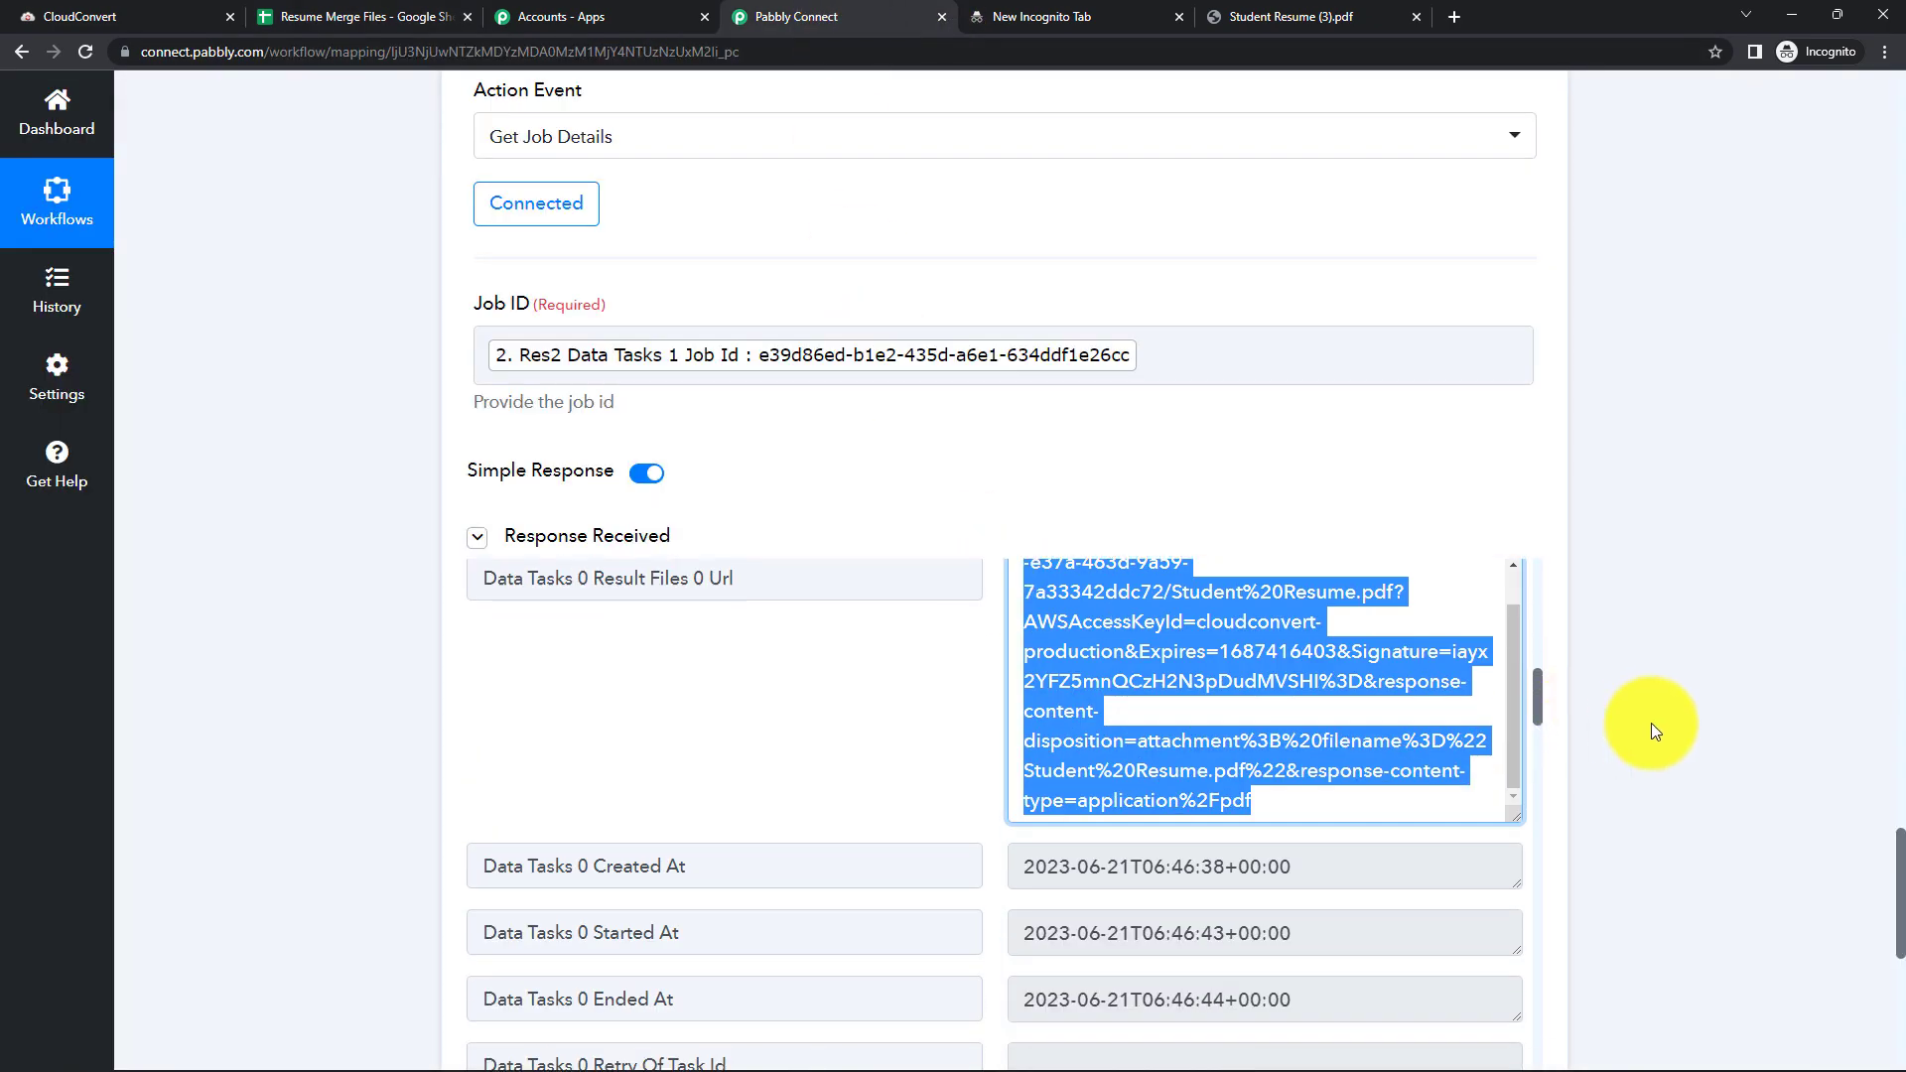
pyautogui.scroll(-8, 1652, 723)
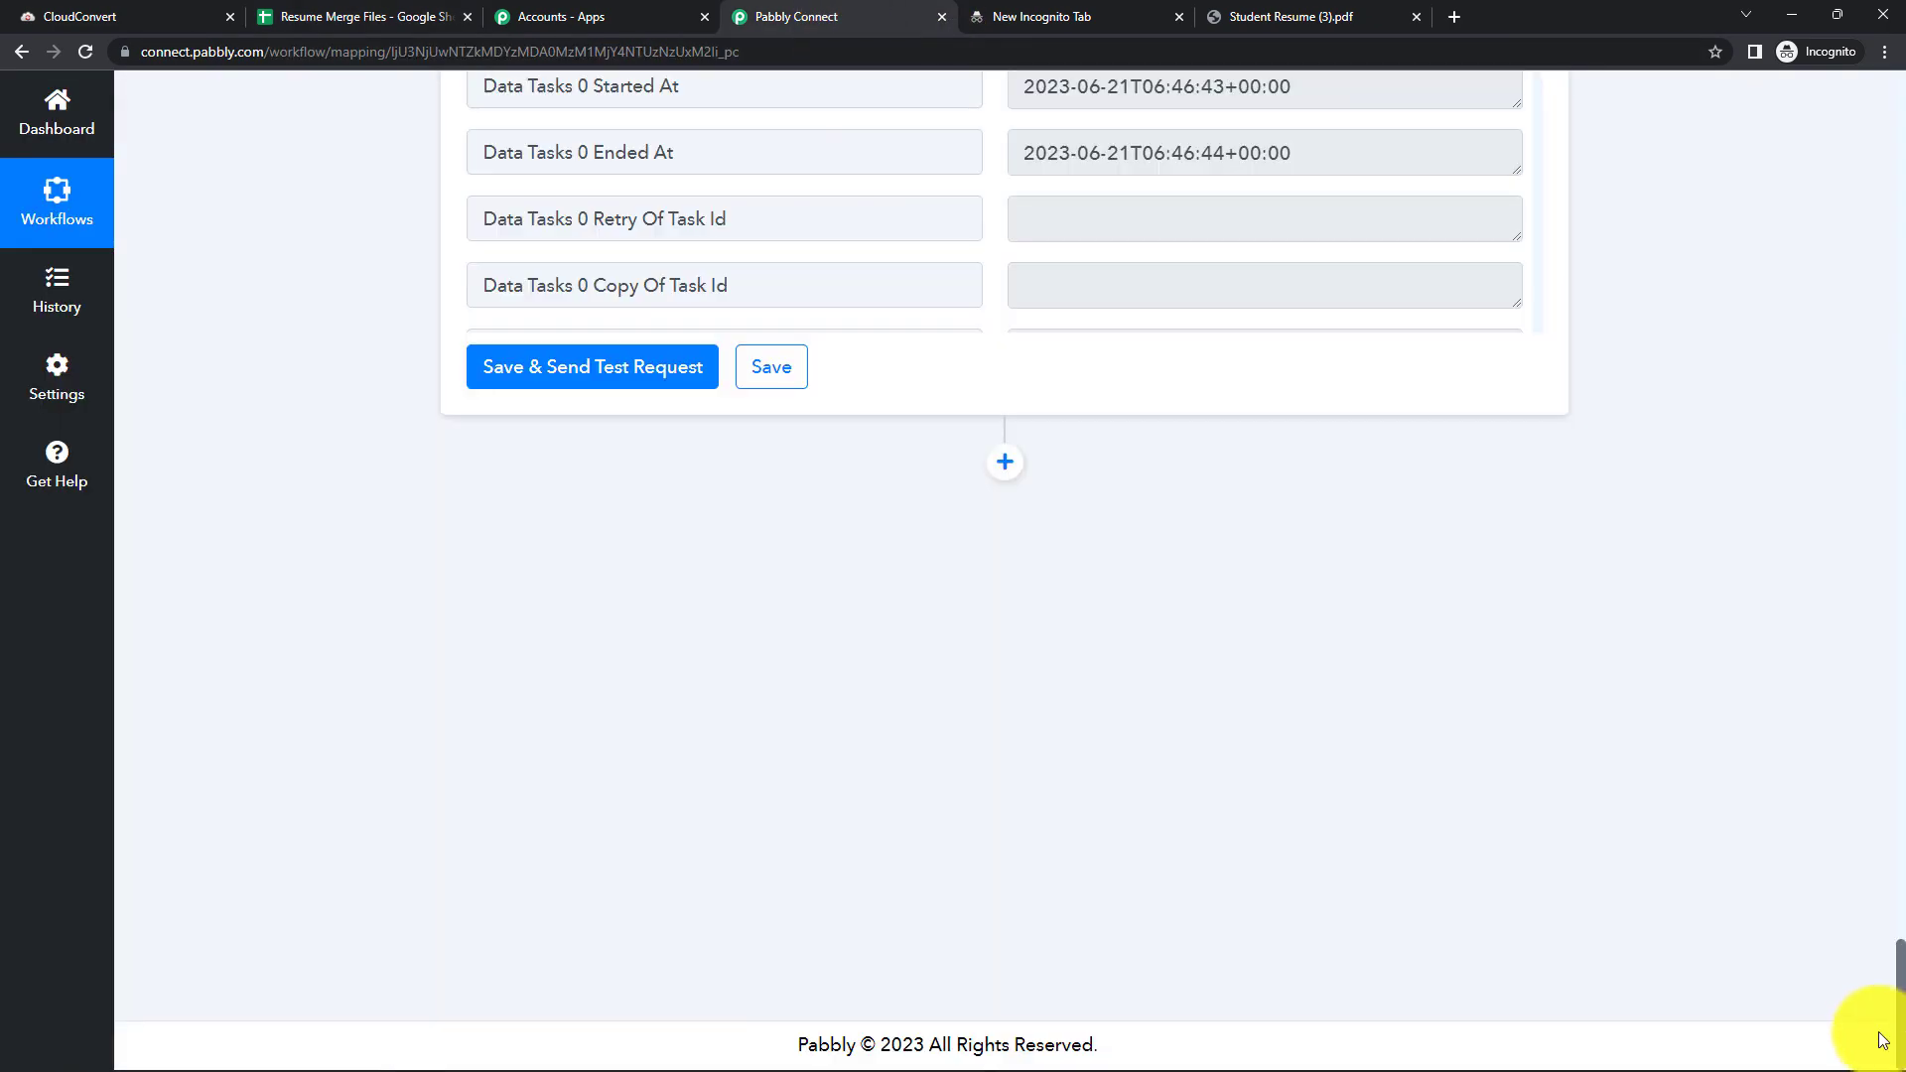
pyautogui.click(1000, 464)
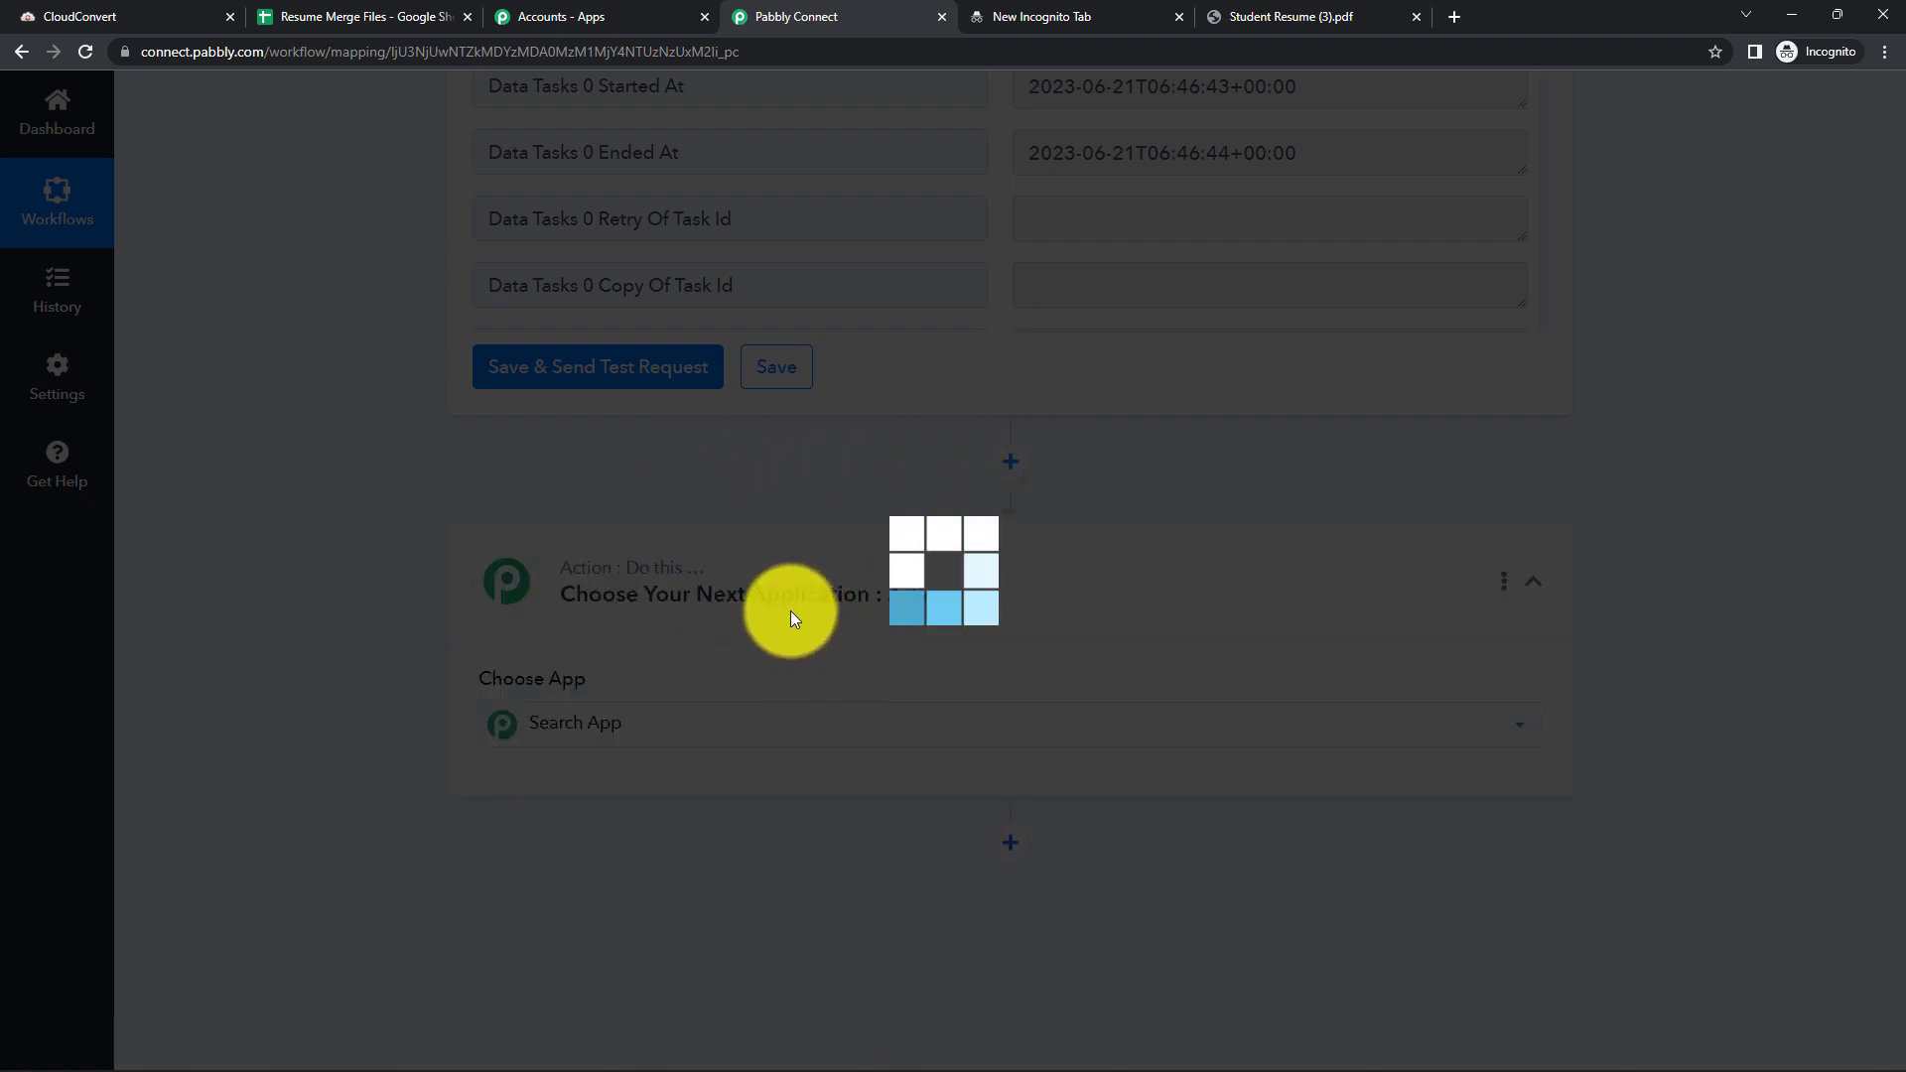
pyautogui.scroll(-1, 784, 614)
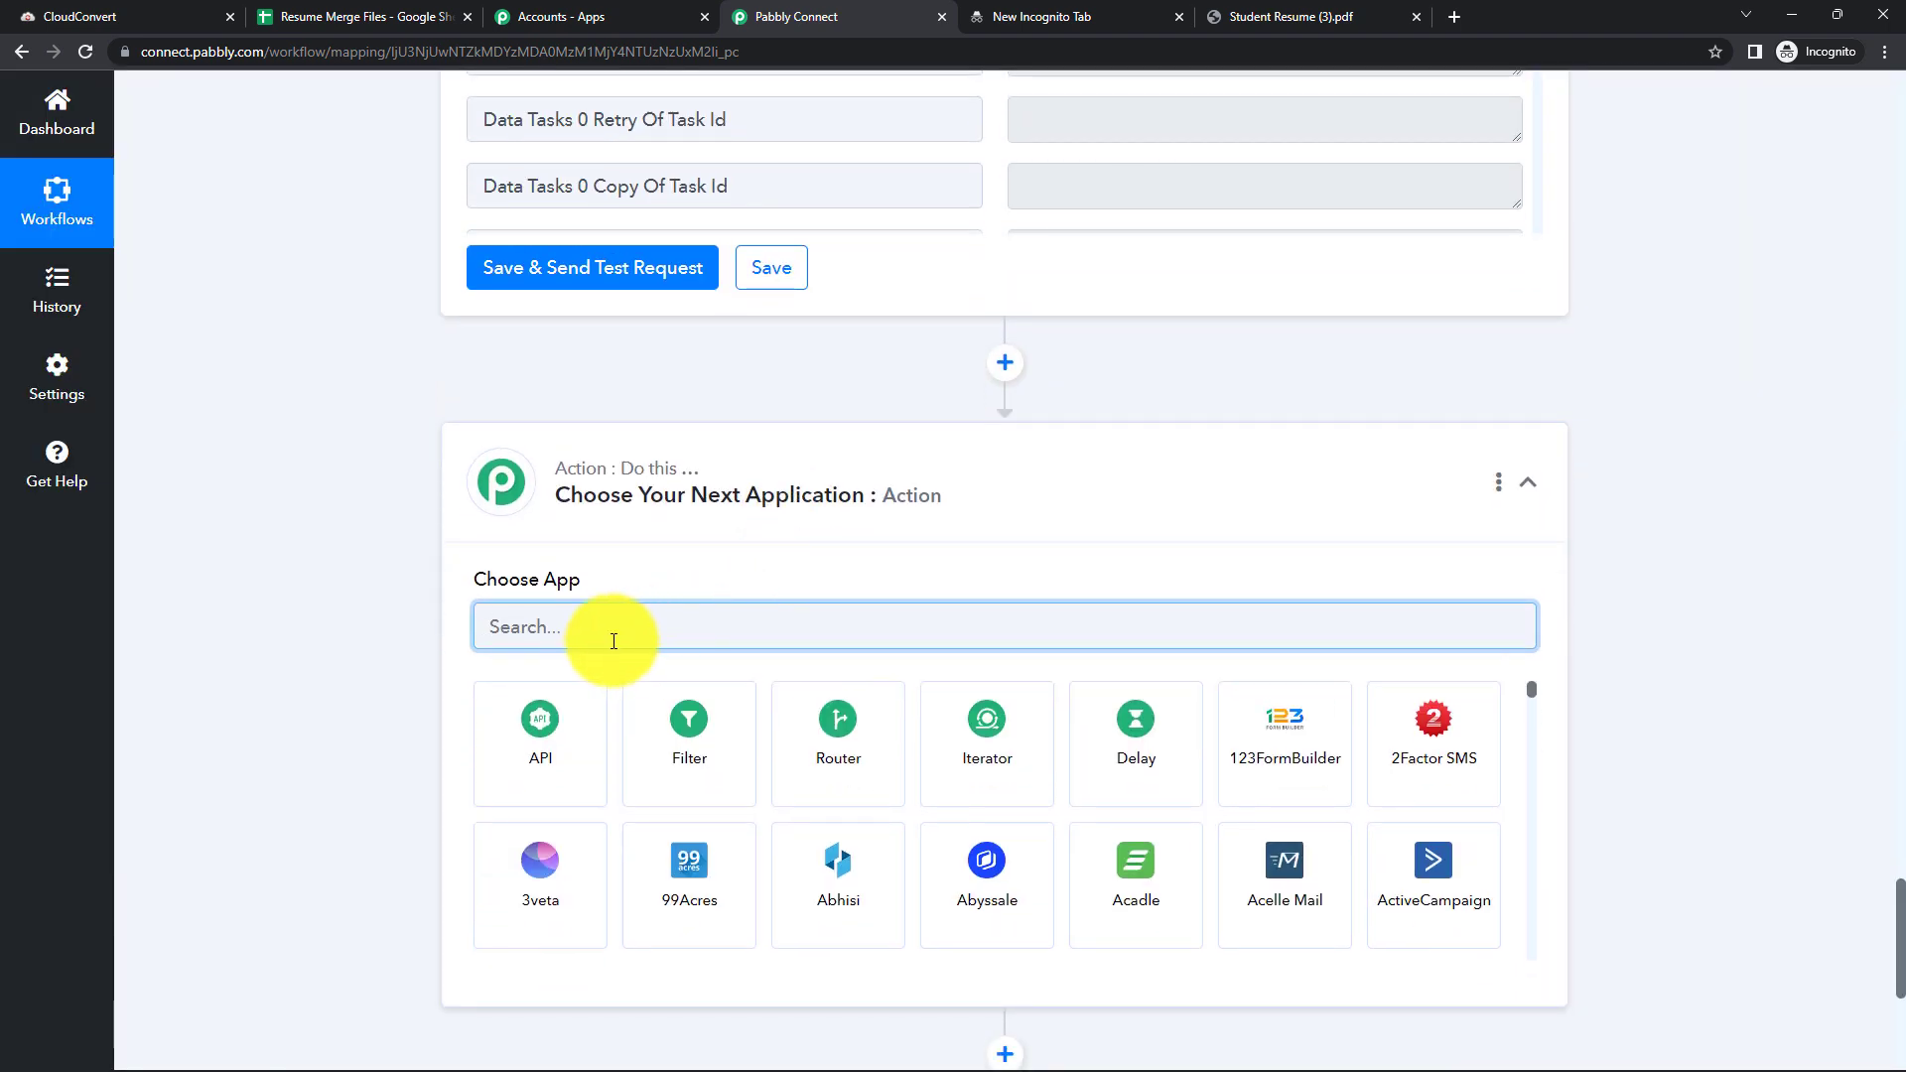
pyautogui.write('Google')
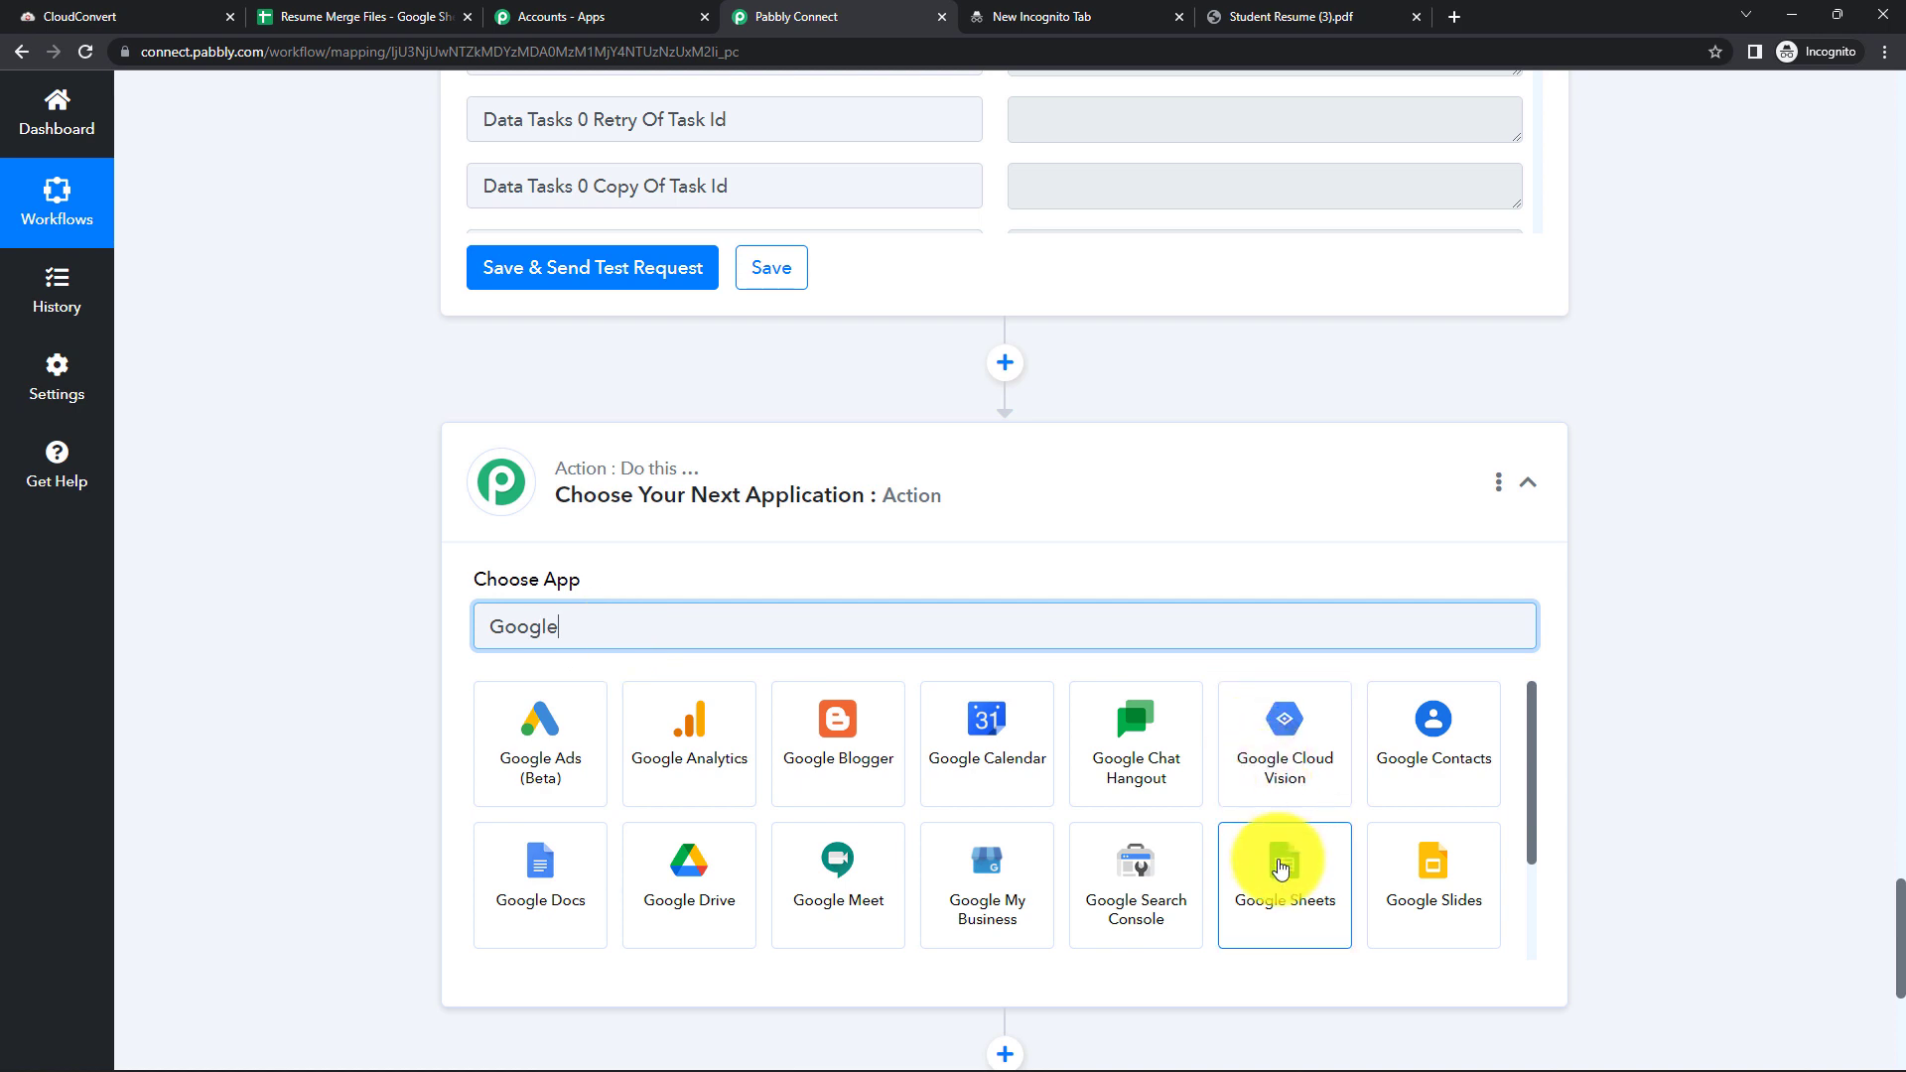
pyautogui.click(1285, 863)
# Set the Google Sheets action event to Update Cell Value and connect it through the existing connection Google Sheets #11
pyautogui.scroll(-1, 621, 645)
pyautogui.click(619, 641)
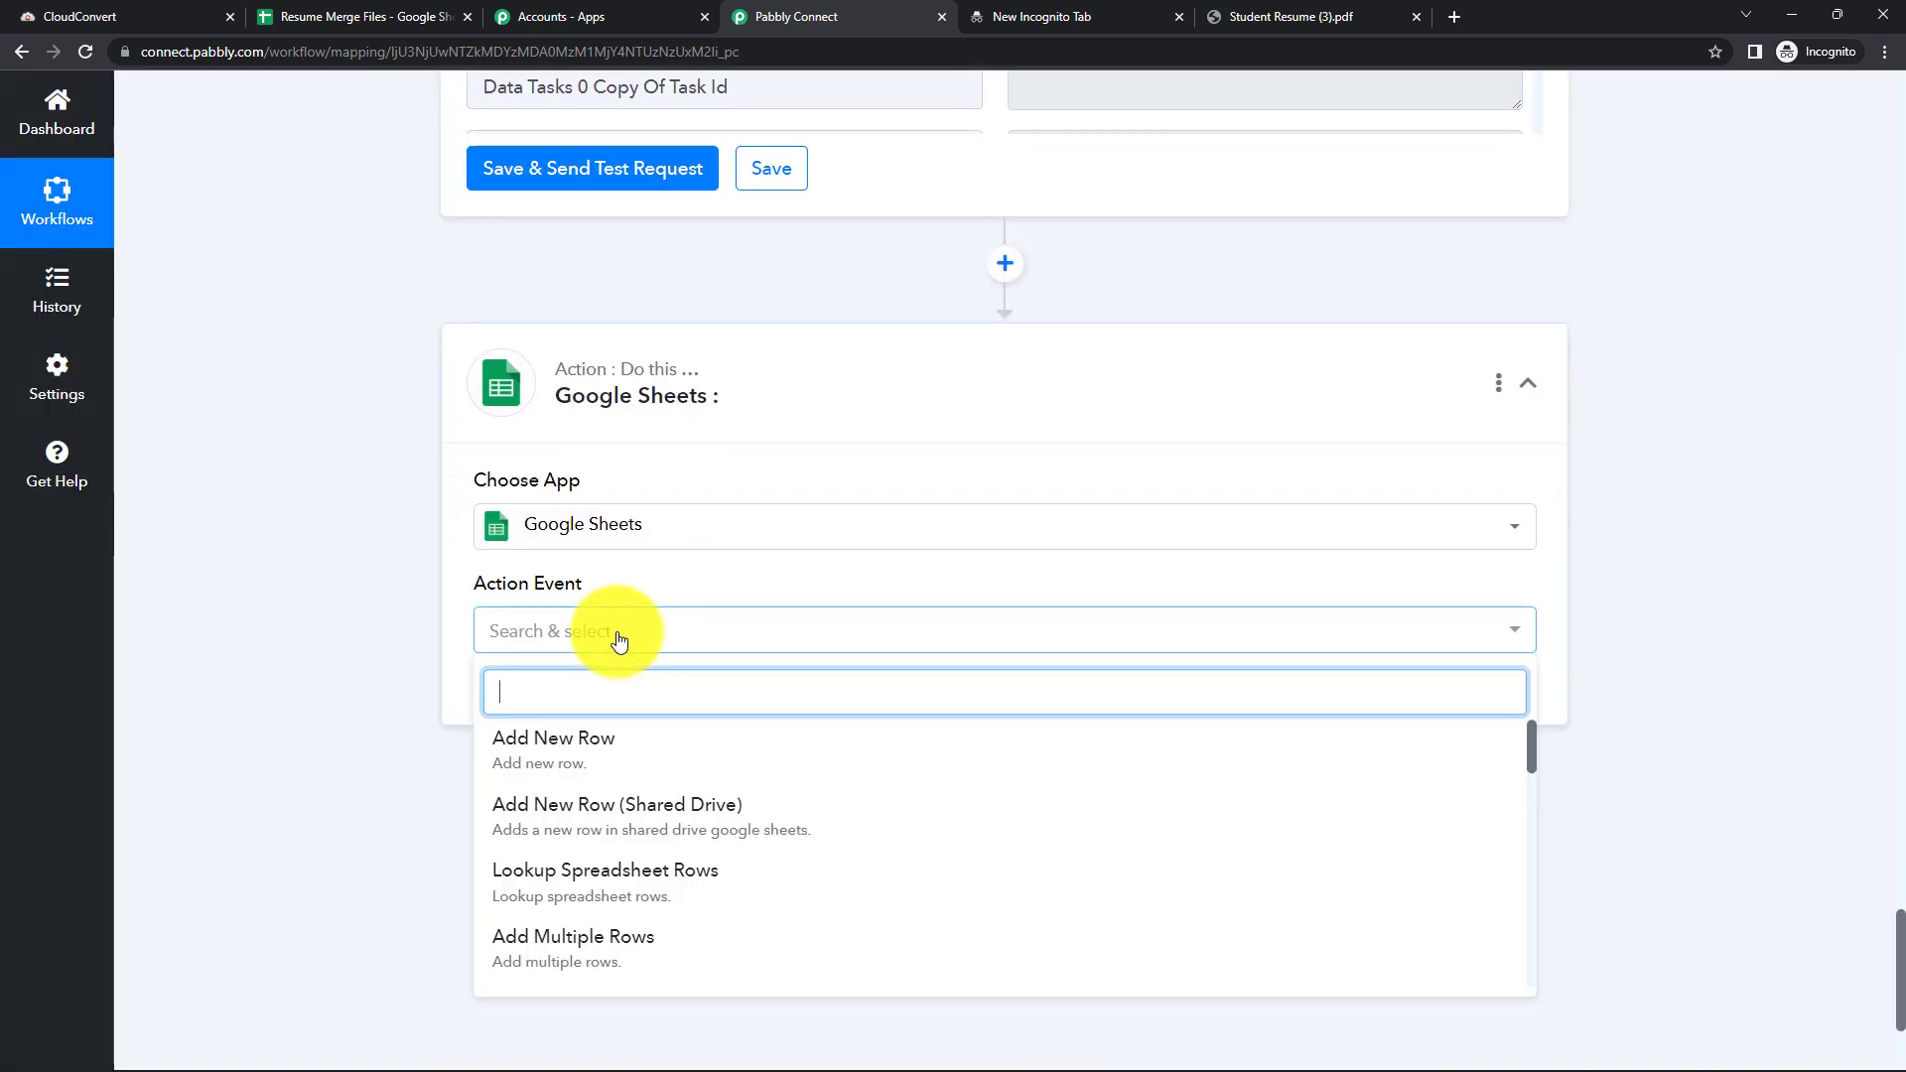
pyautogui.write('up')
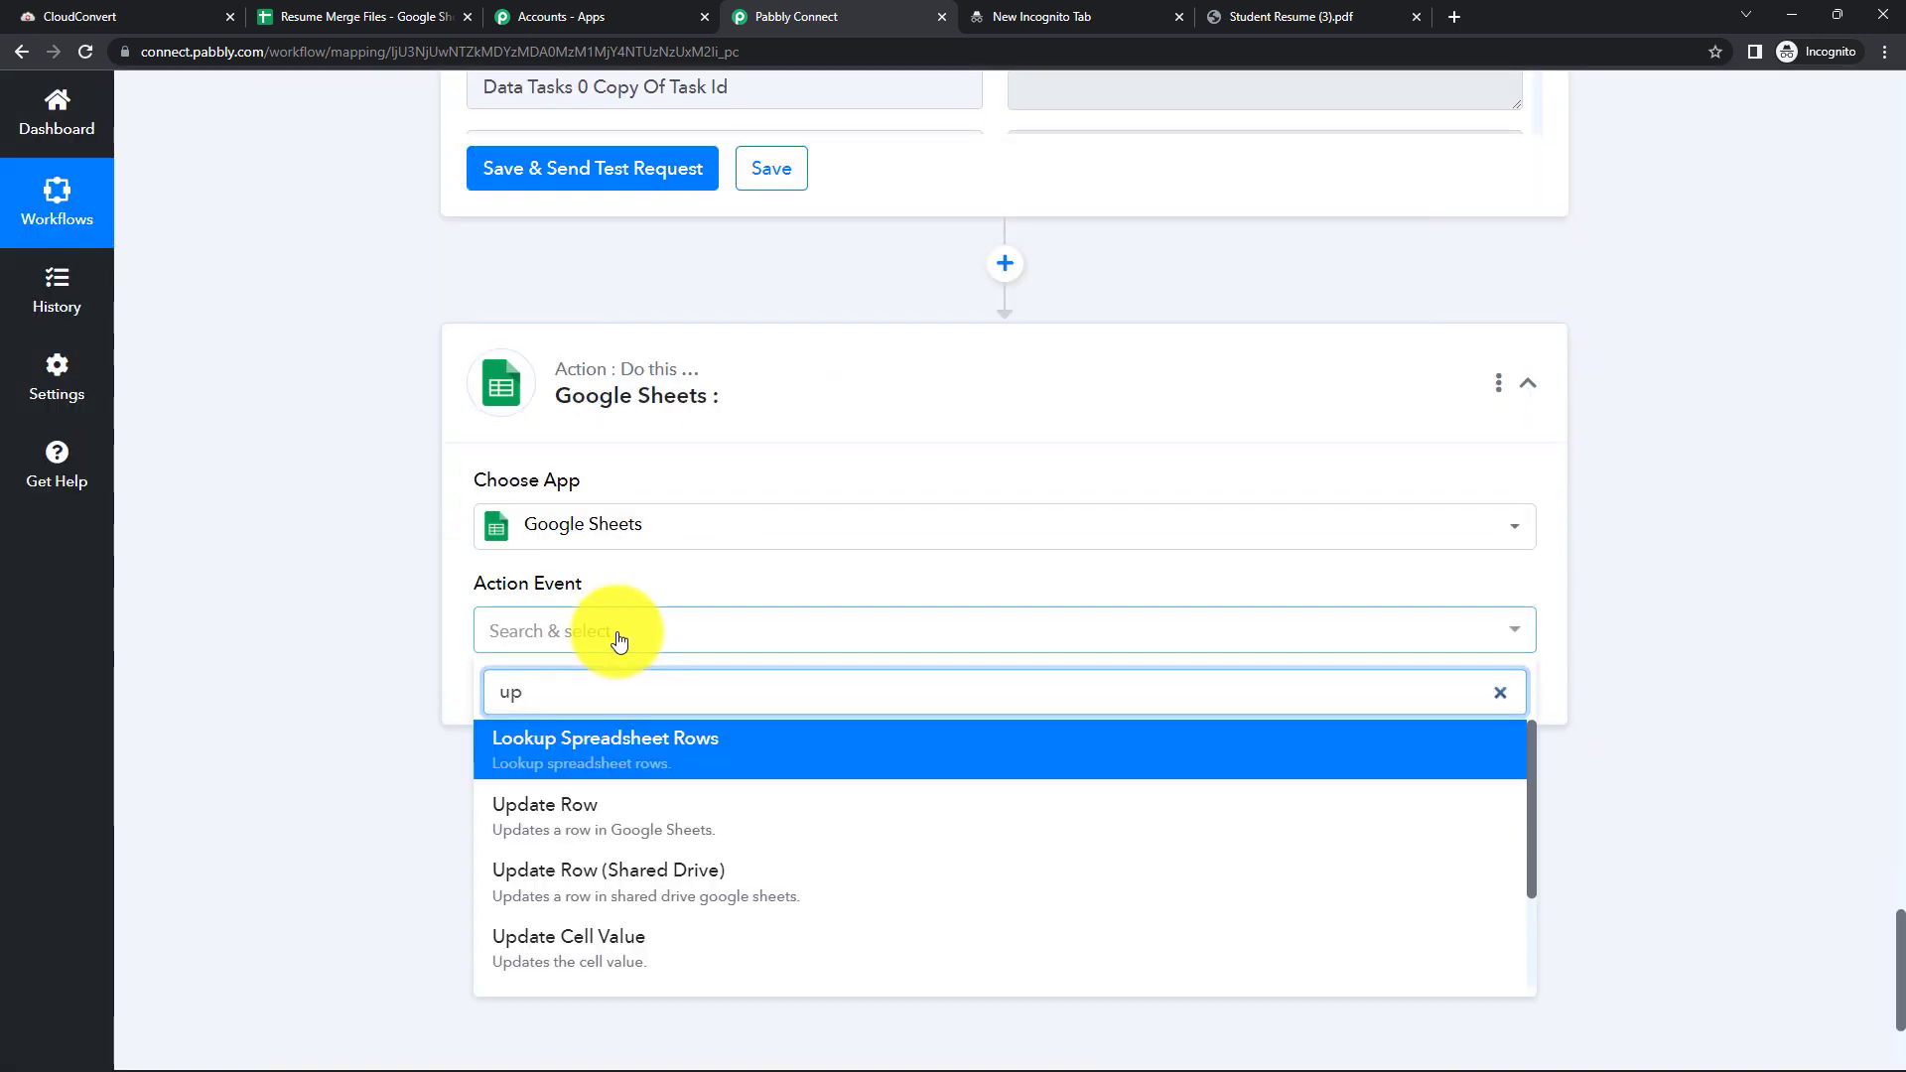
pyautogui.write('da')
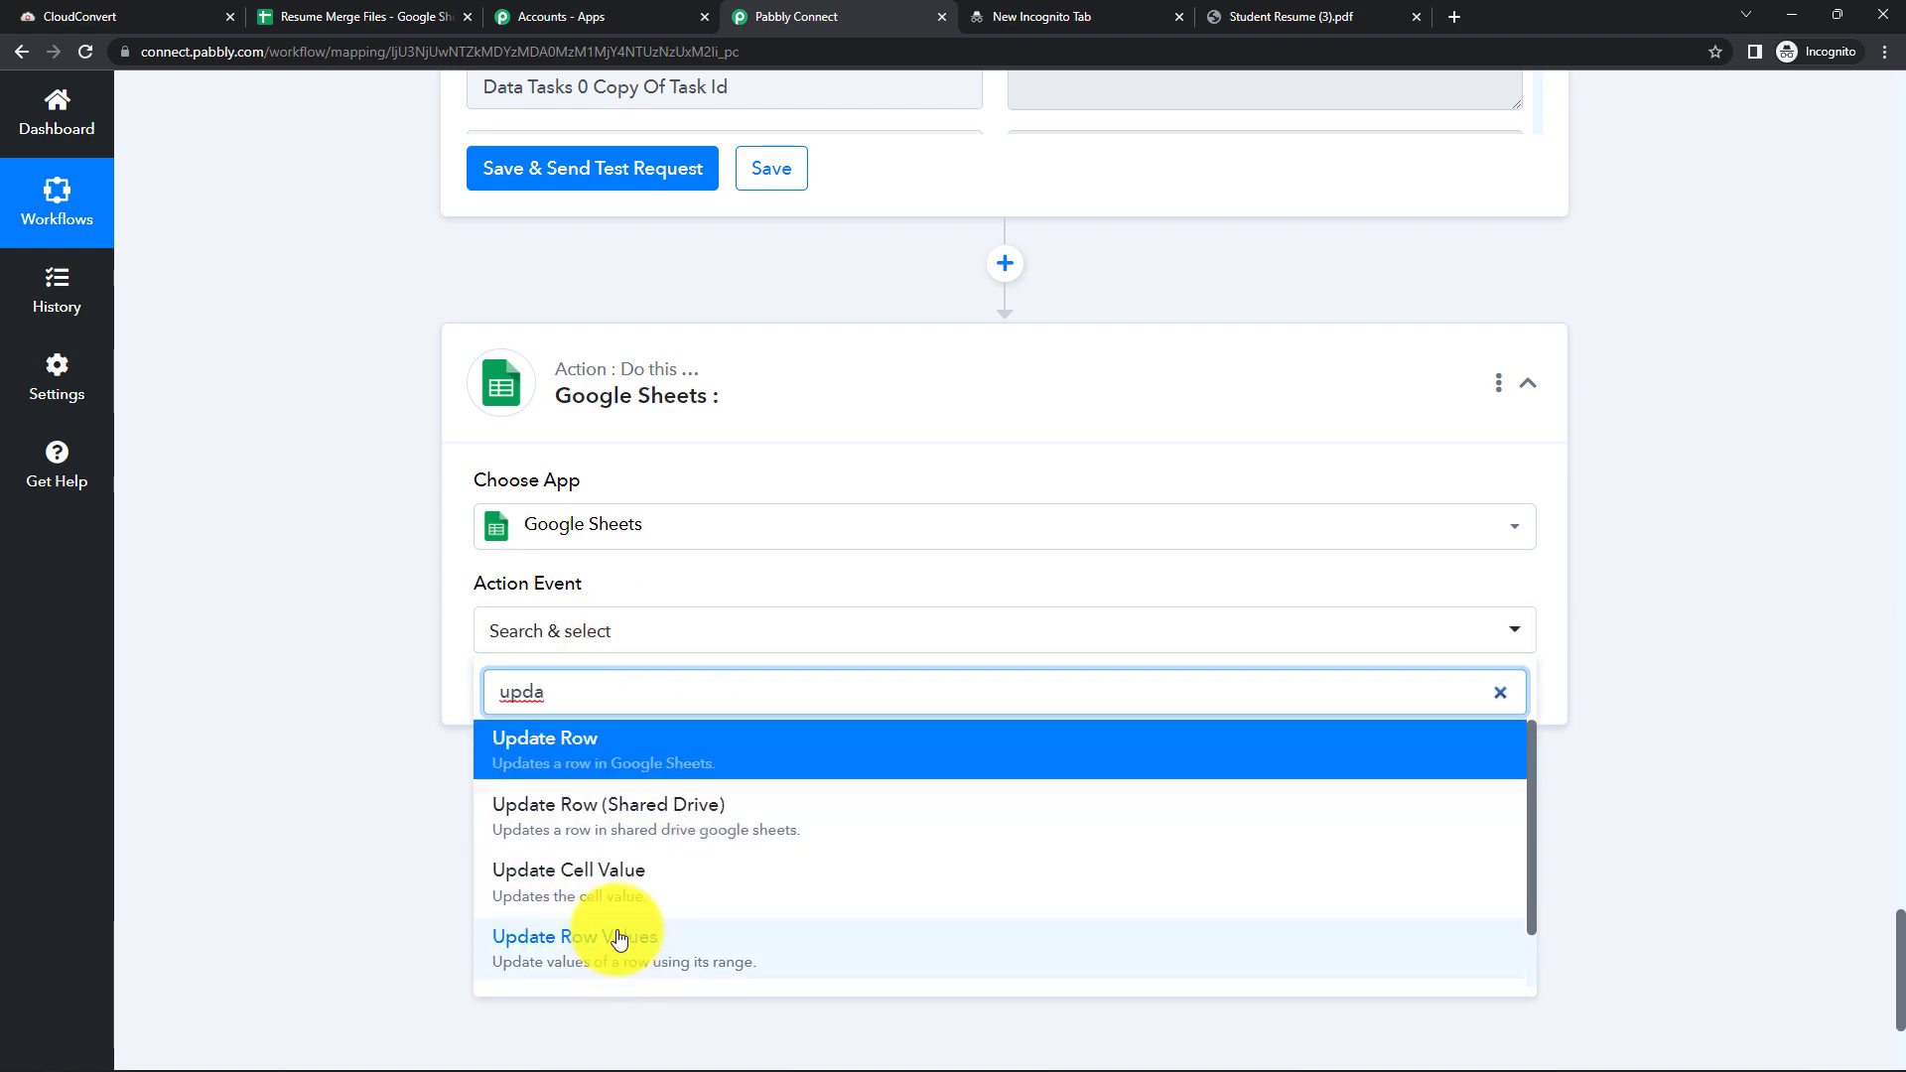
pyautogui.click(526, 868)
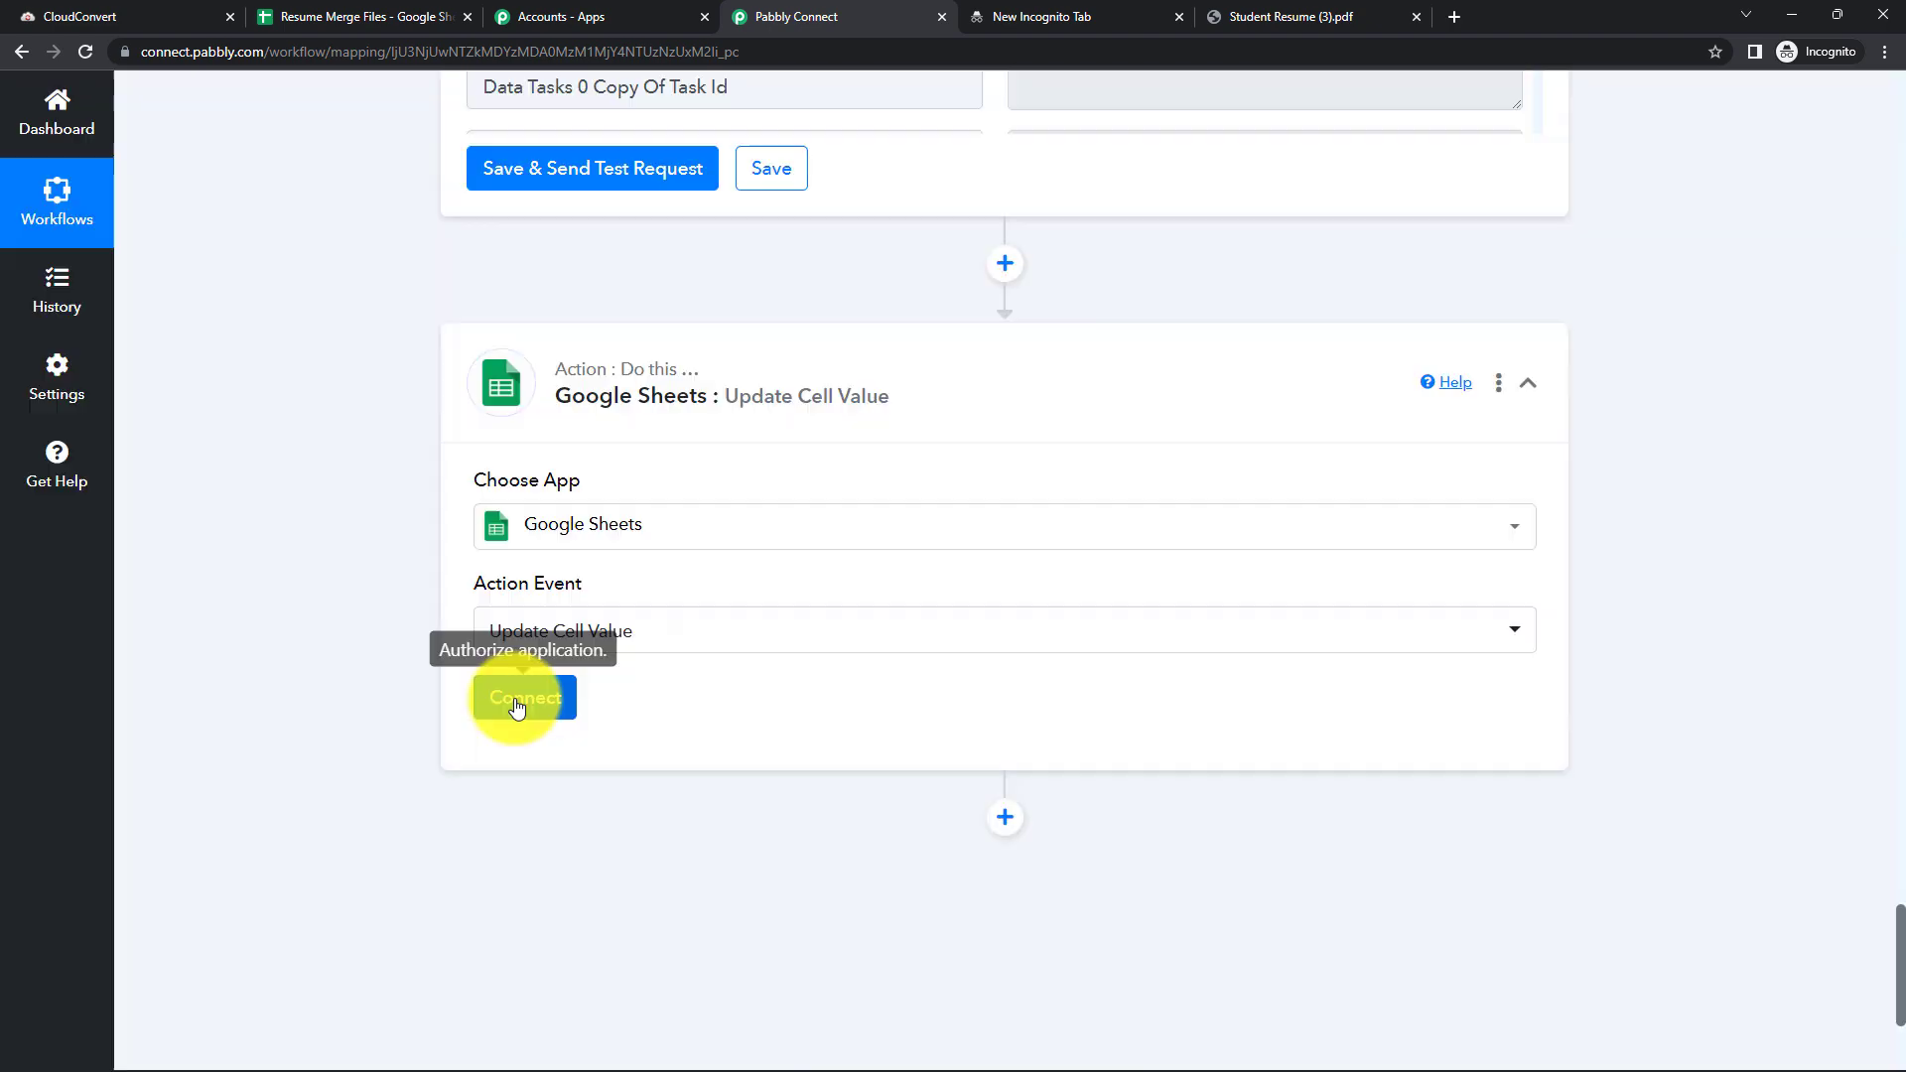
pyautogui.click(517, 707)
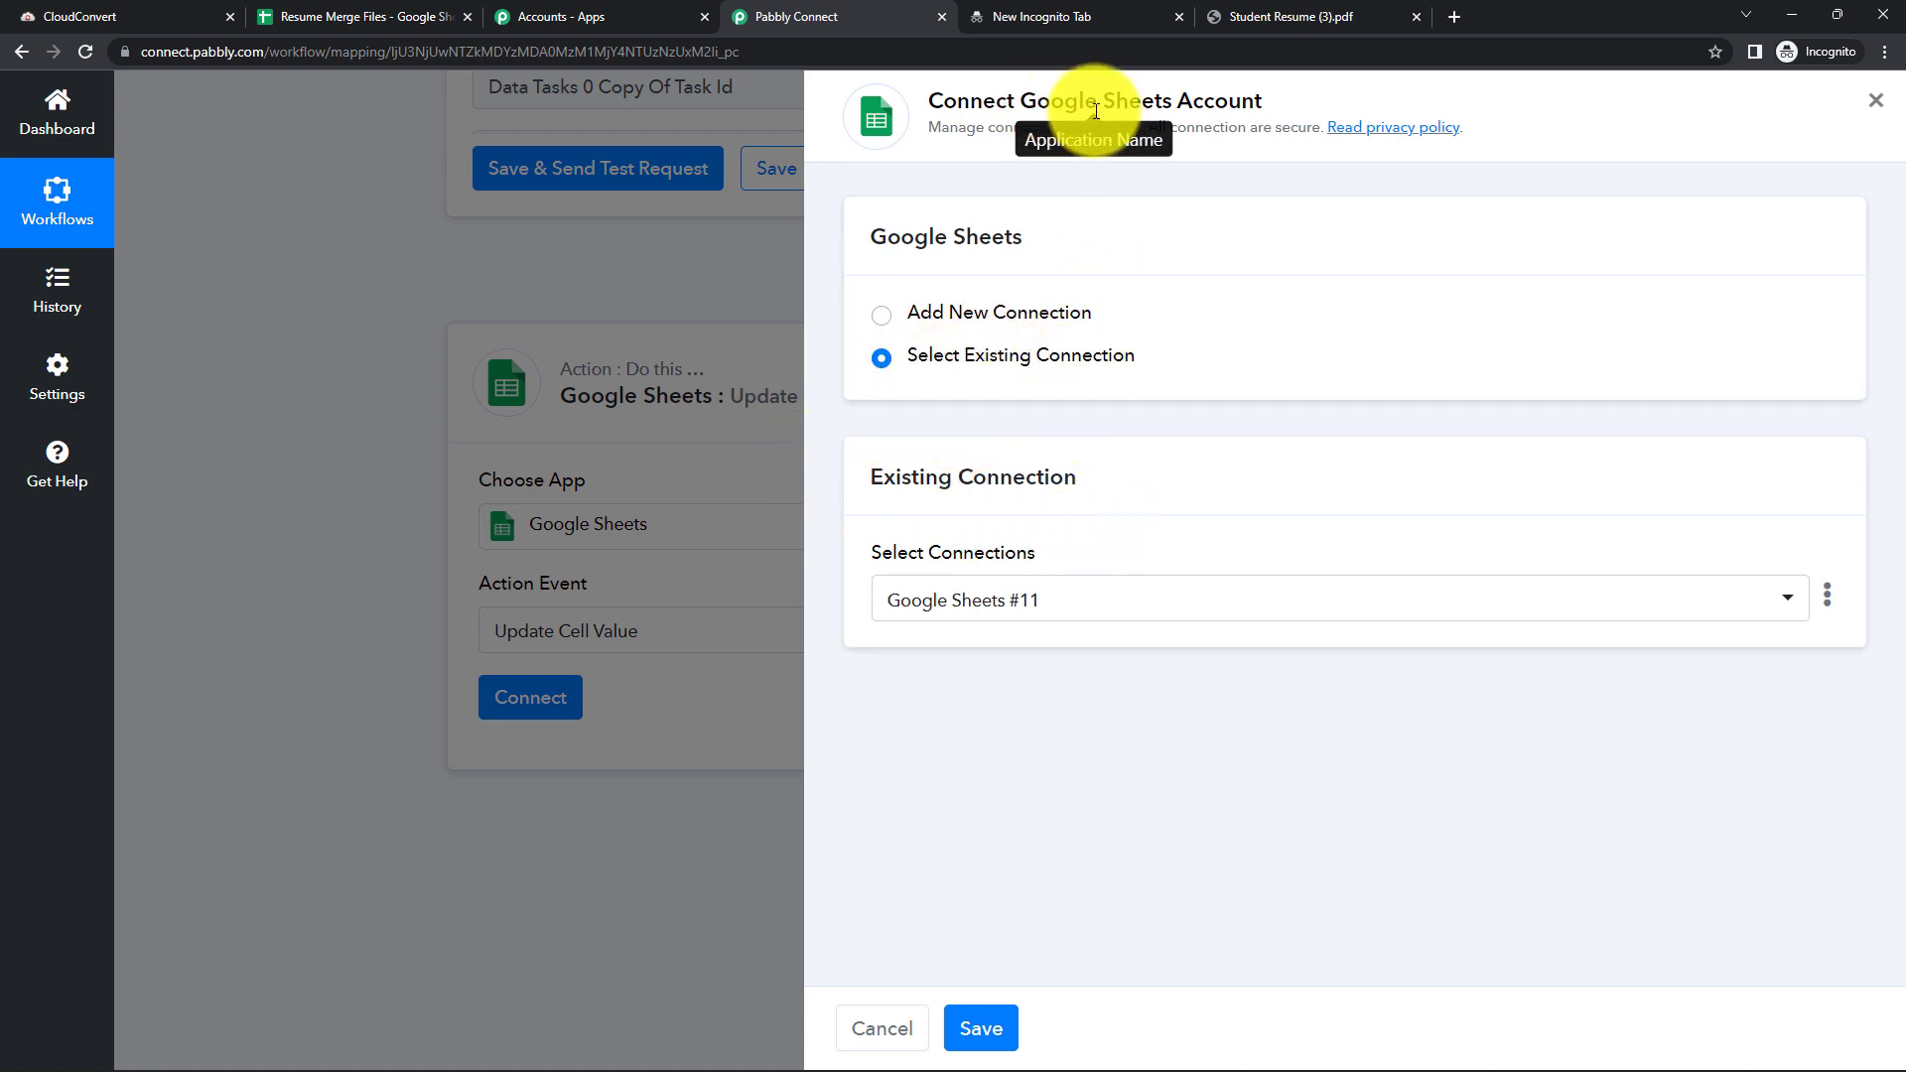
pyautogui.click(981, 1029)
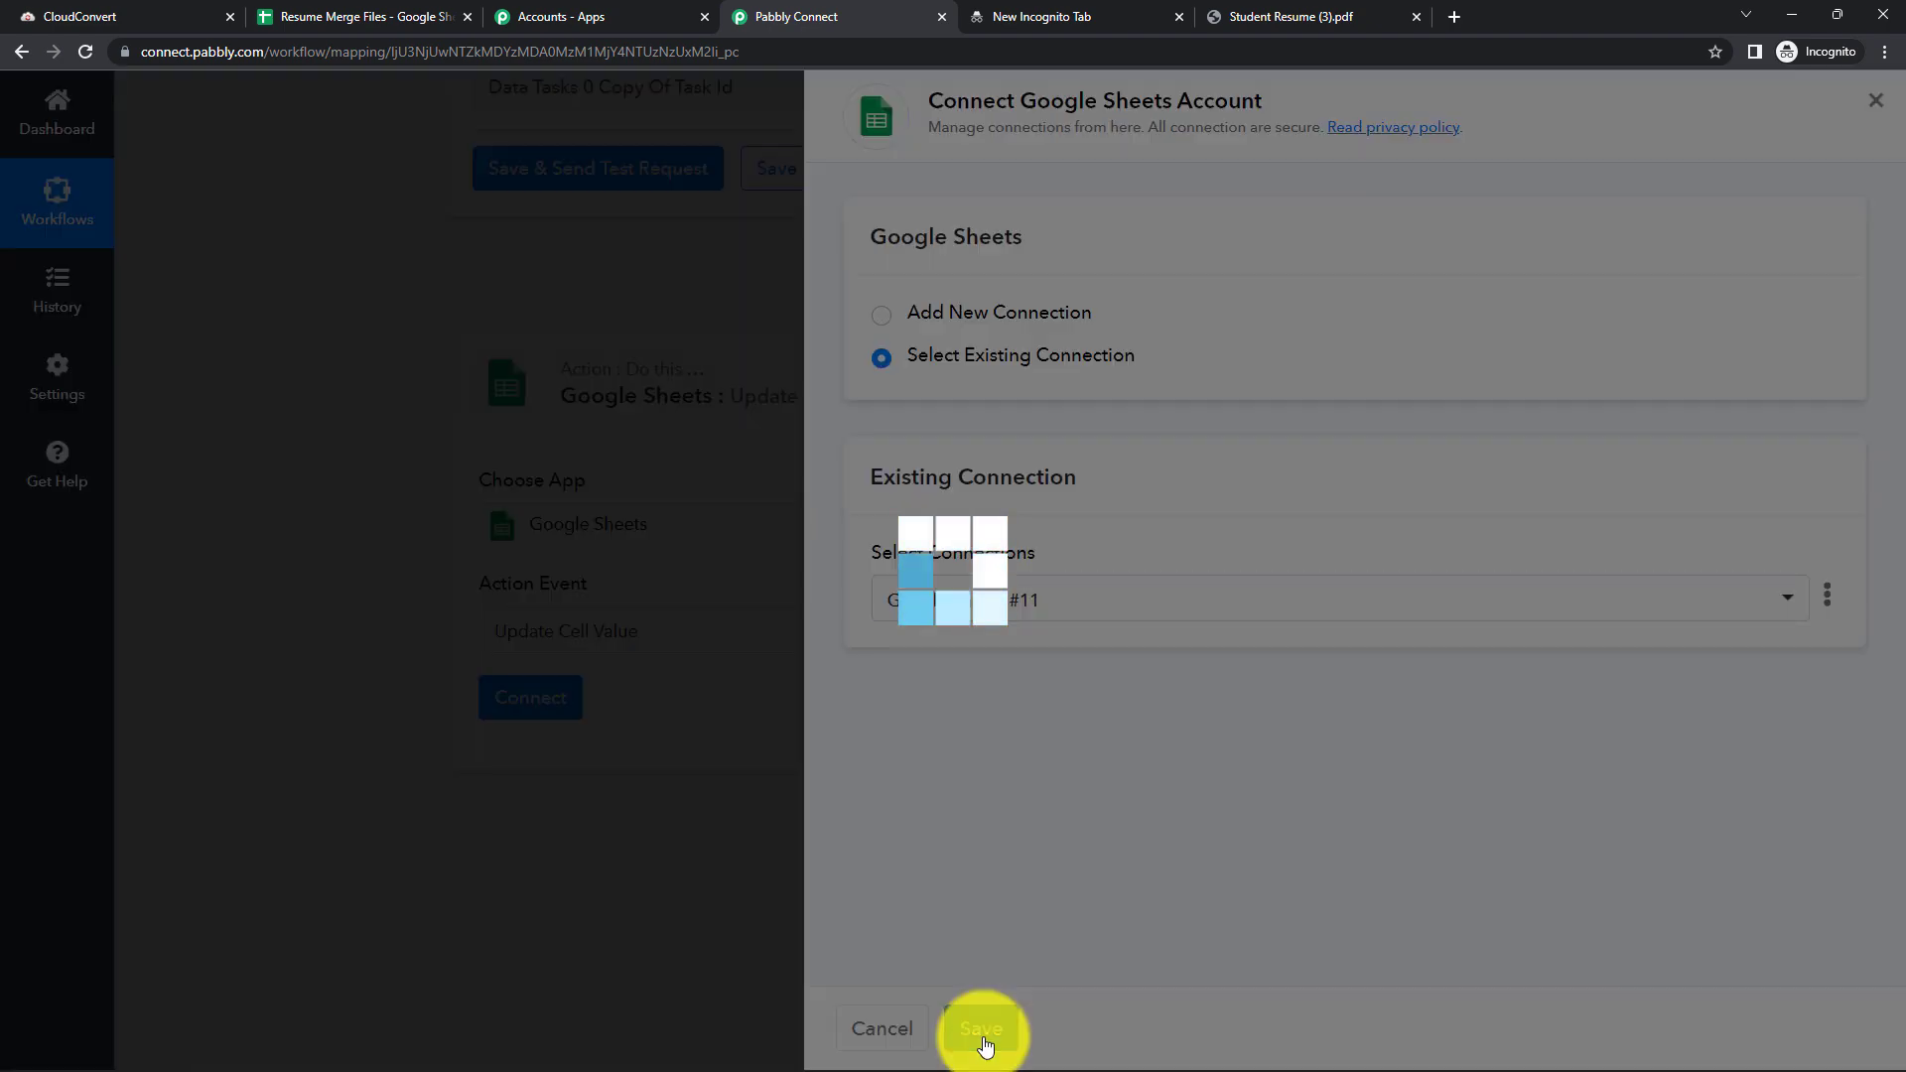
# Refresh the spreadsheet list, select Resume Merge Files with Sheet1 as the target, and check the sheet name against the spreadsheet
pyautogui.scroll(-2, 587, 723)
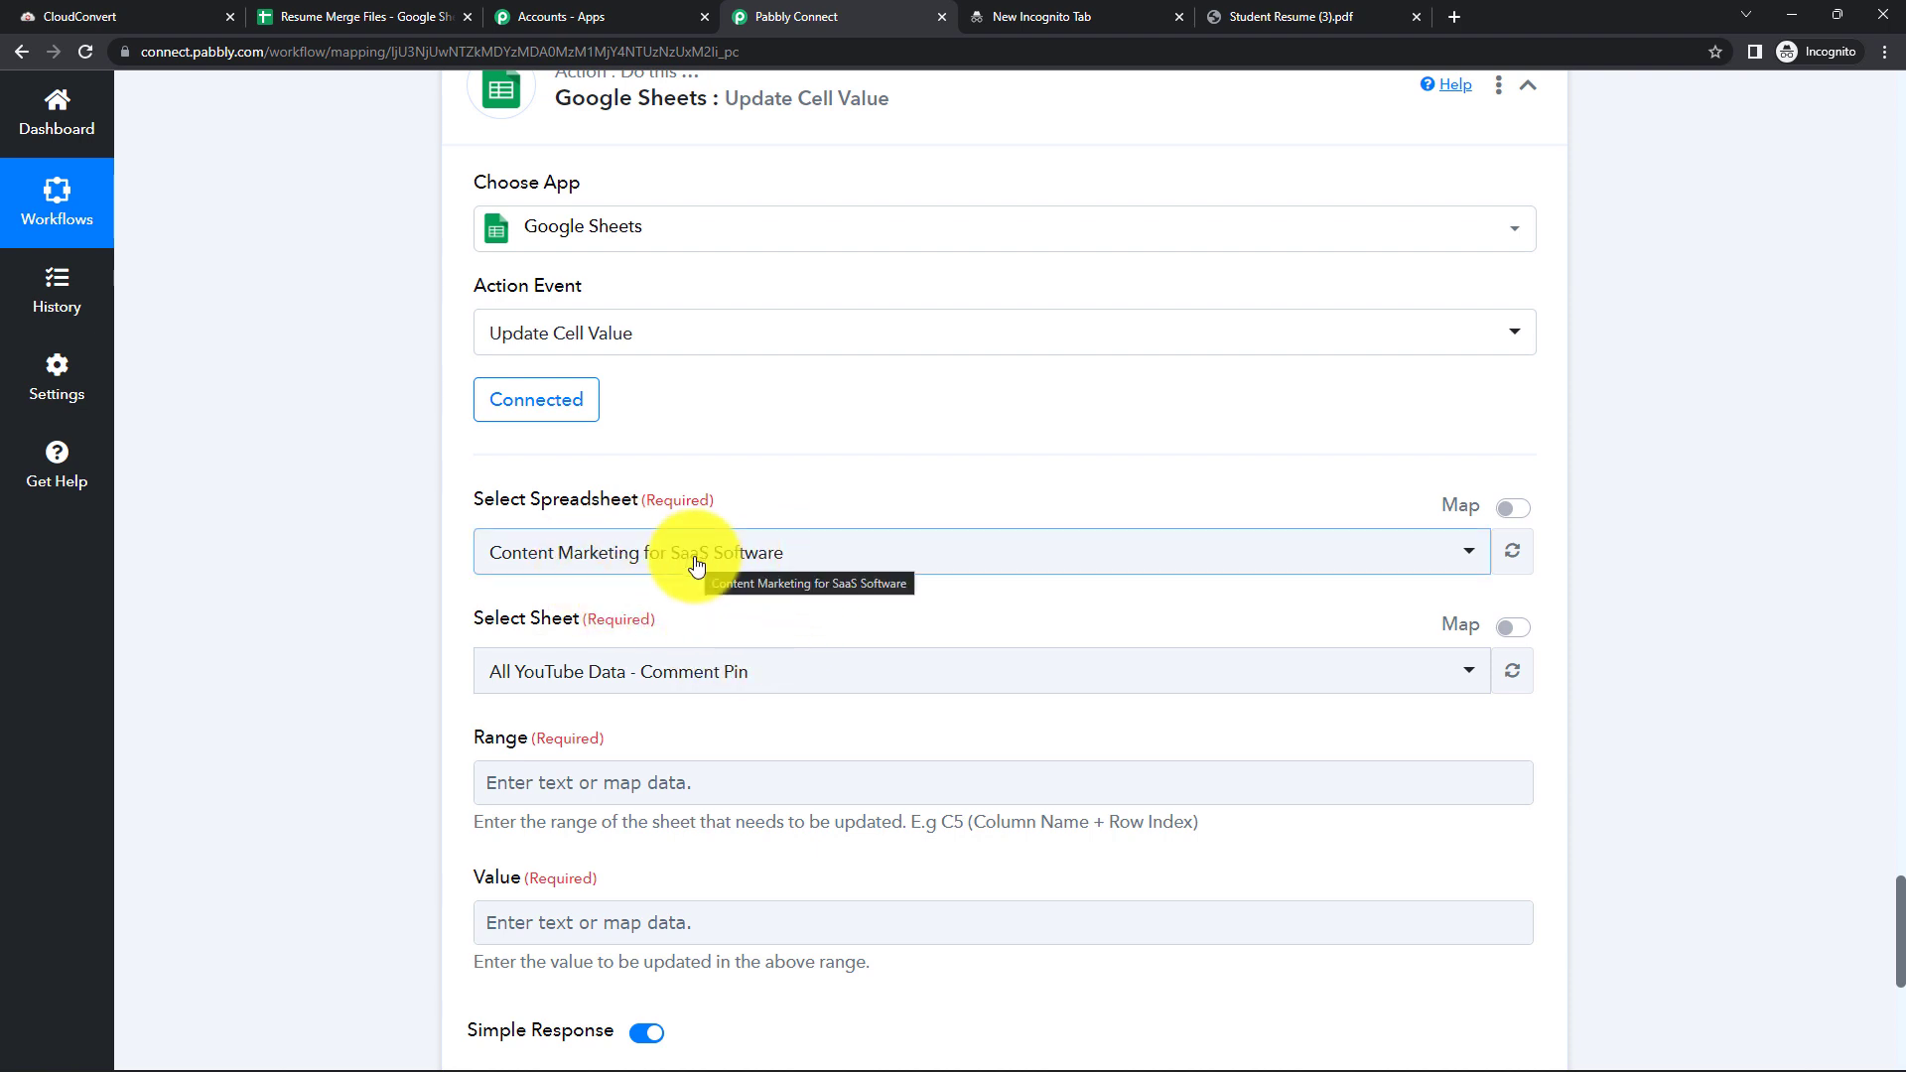
pyautogui.click(1512, 553)
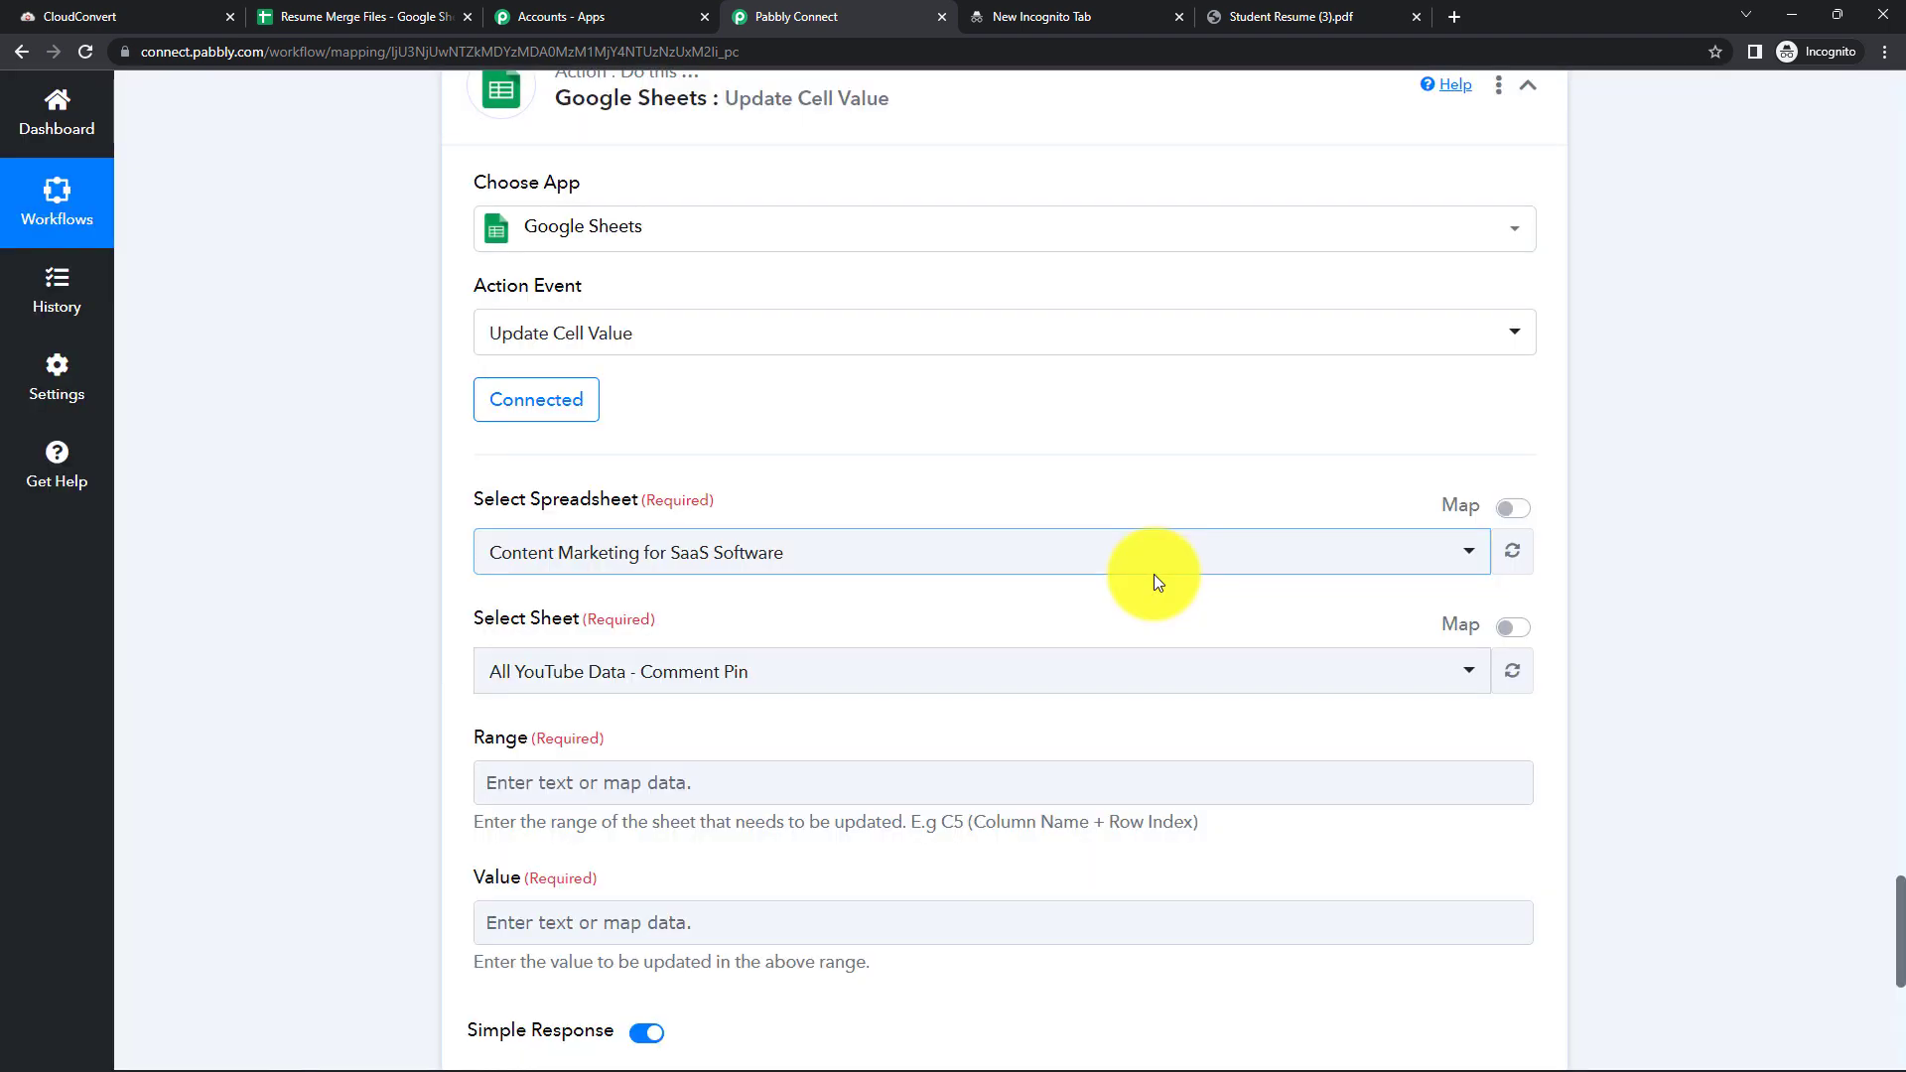
pyautogui.click(1114, 565)
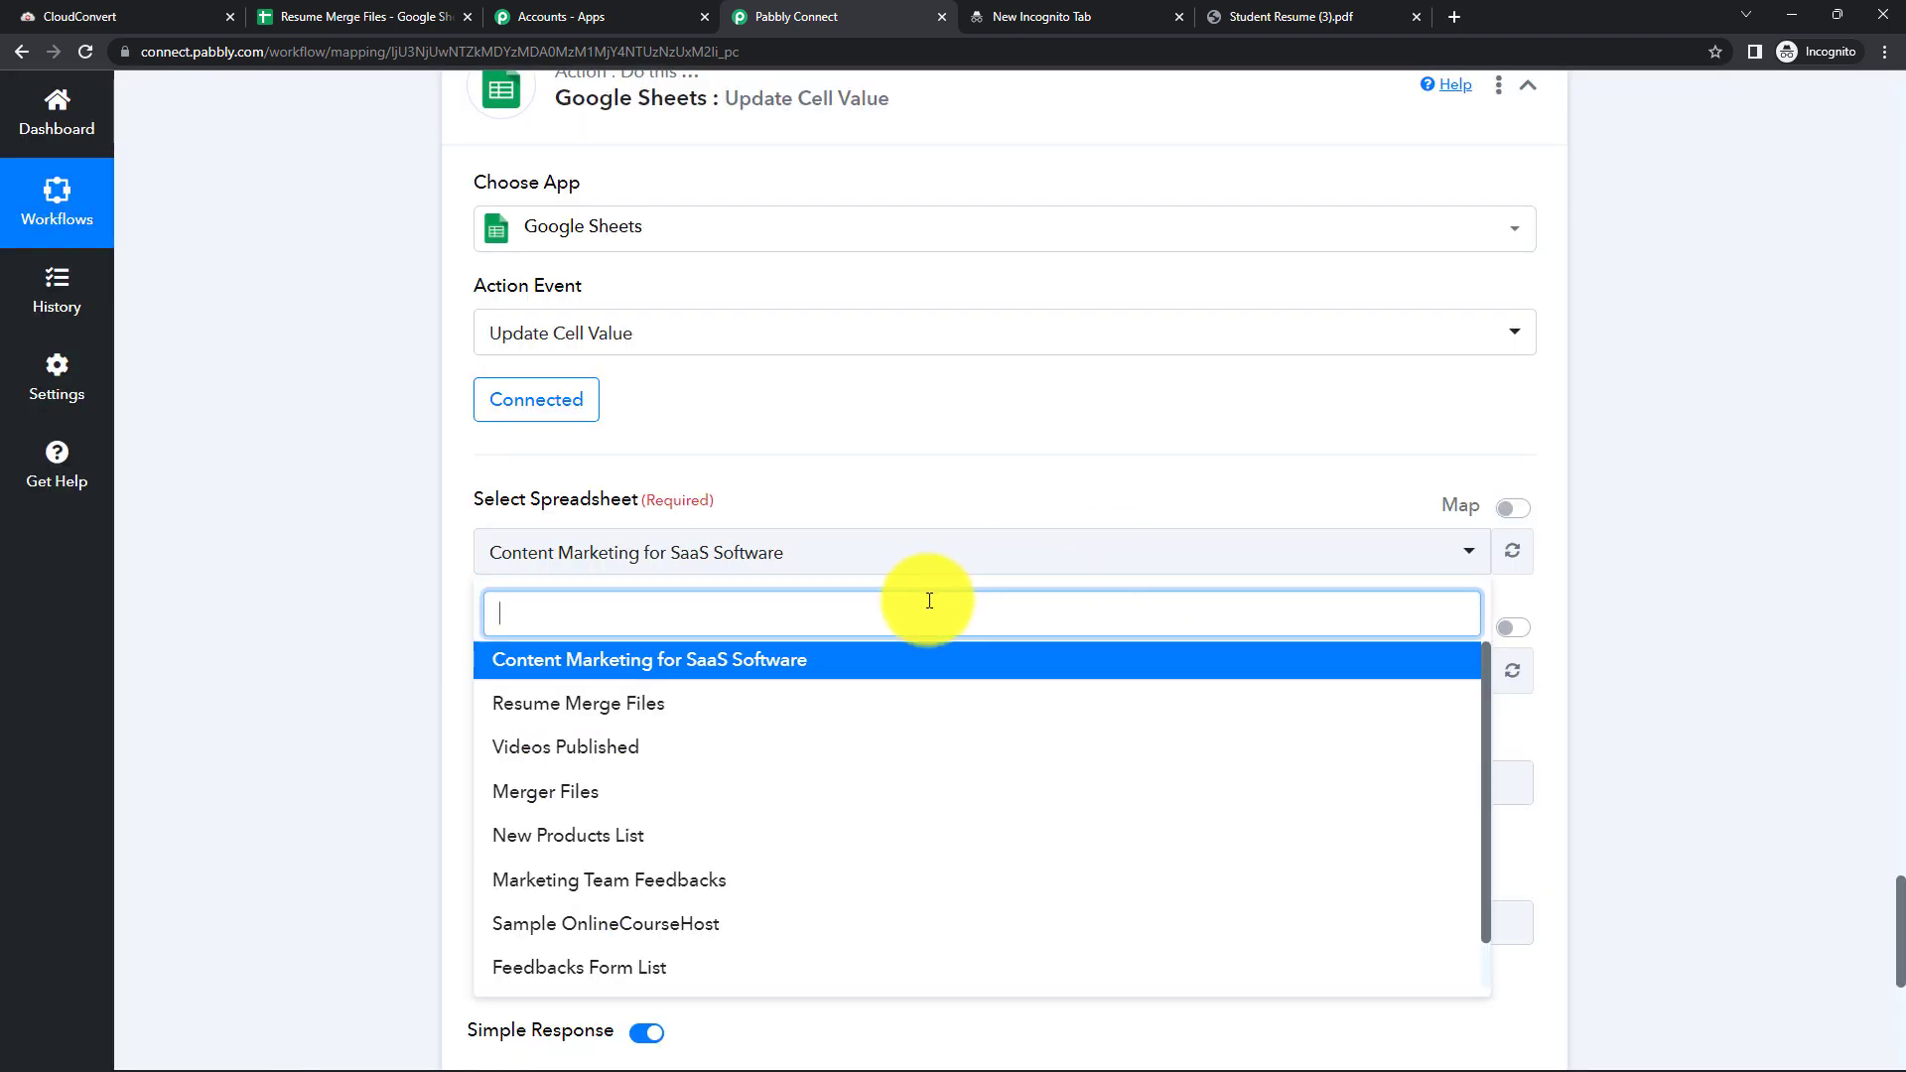
pyautogui.click(659, 702)
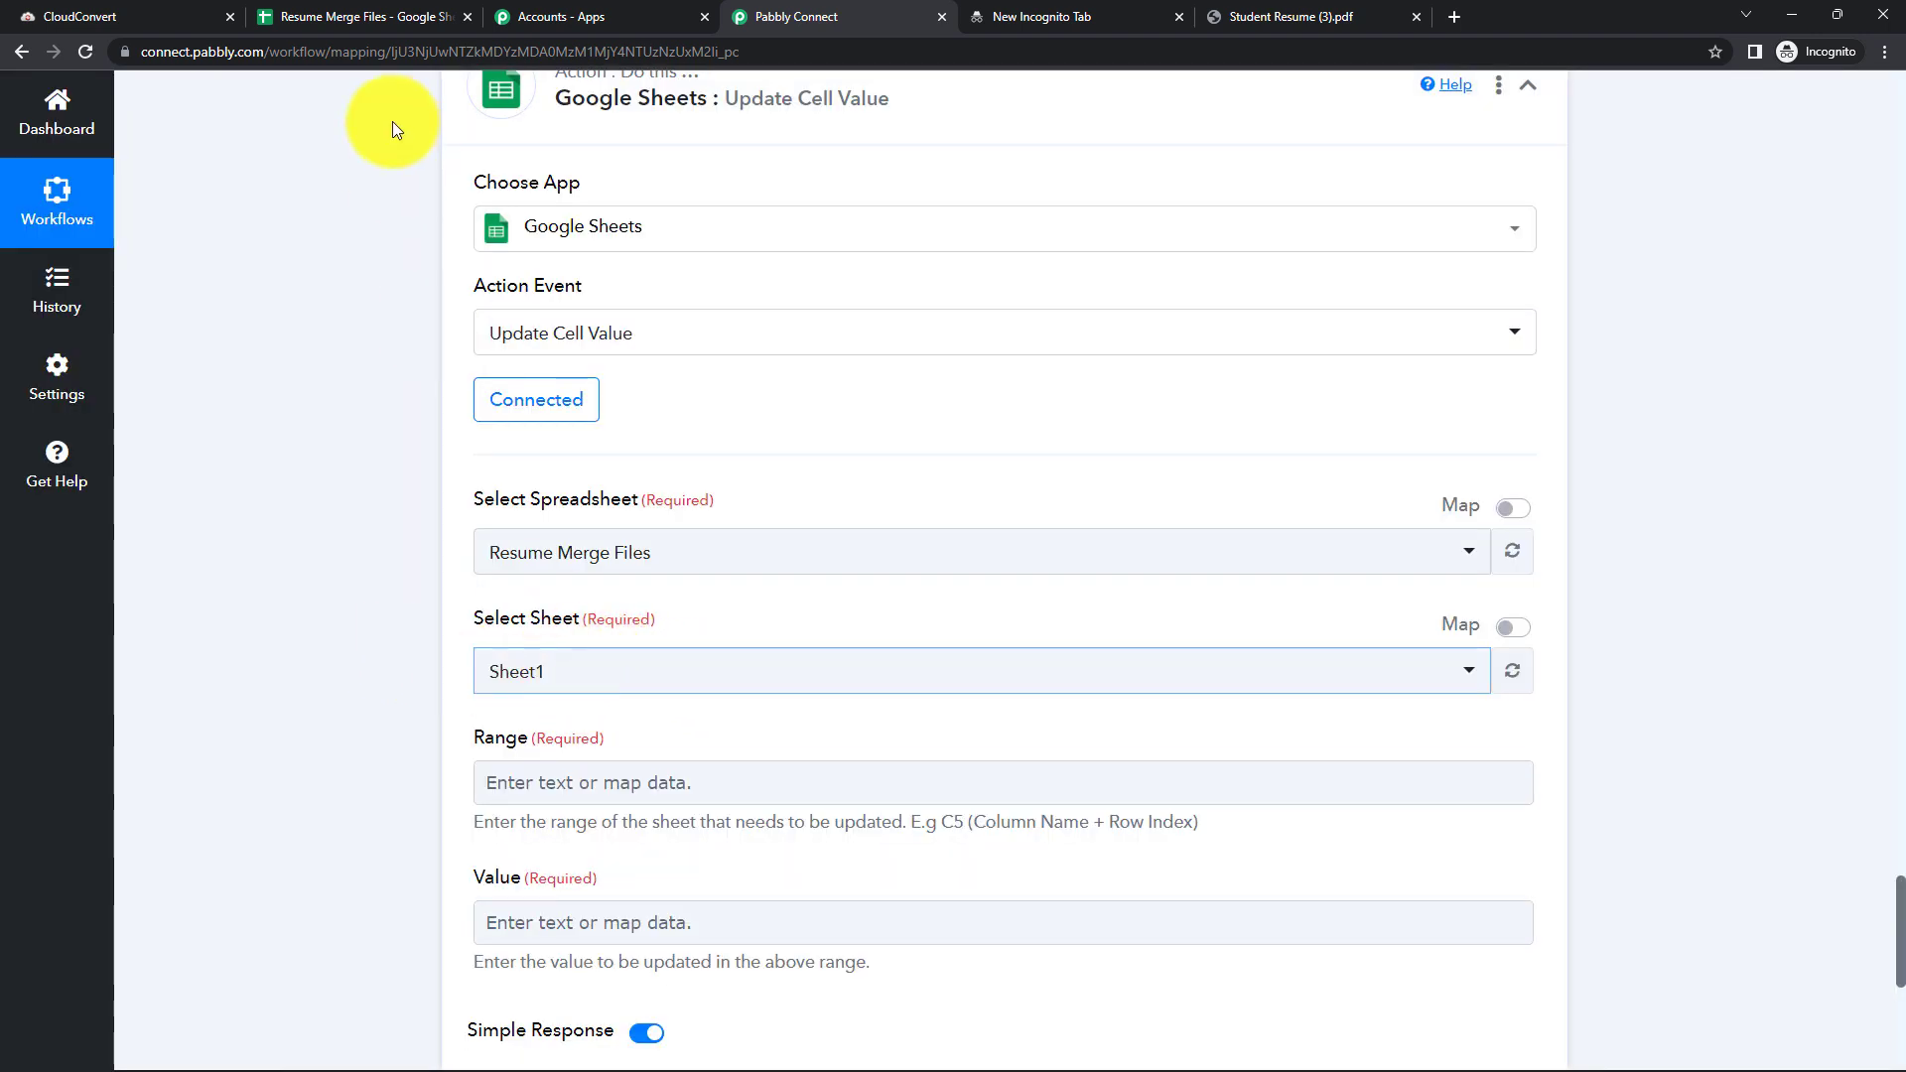
pyautogui.click(361, 13)
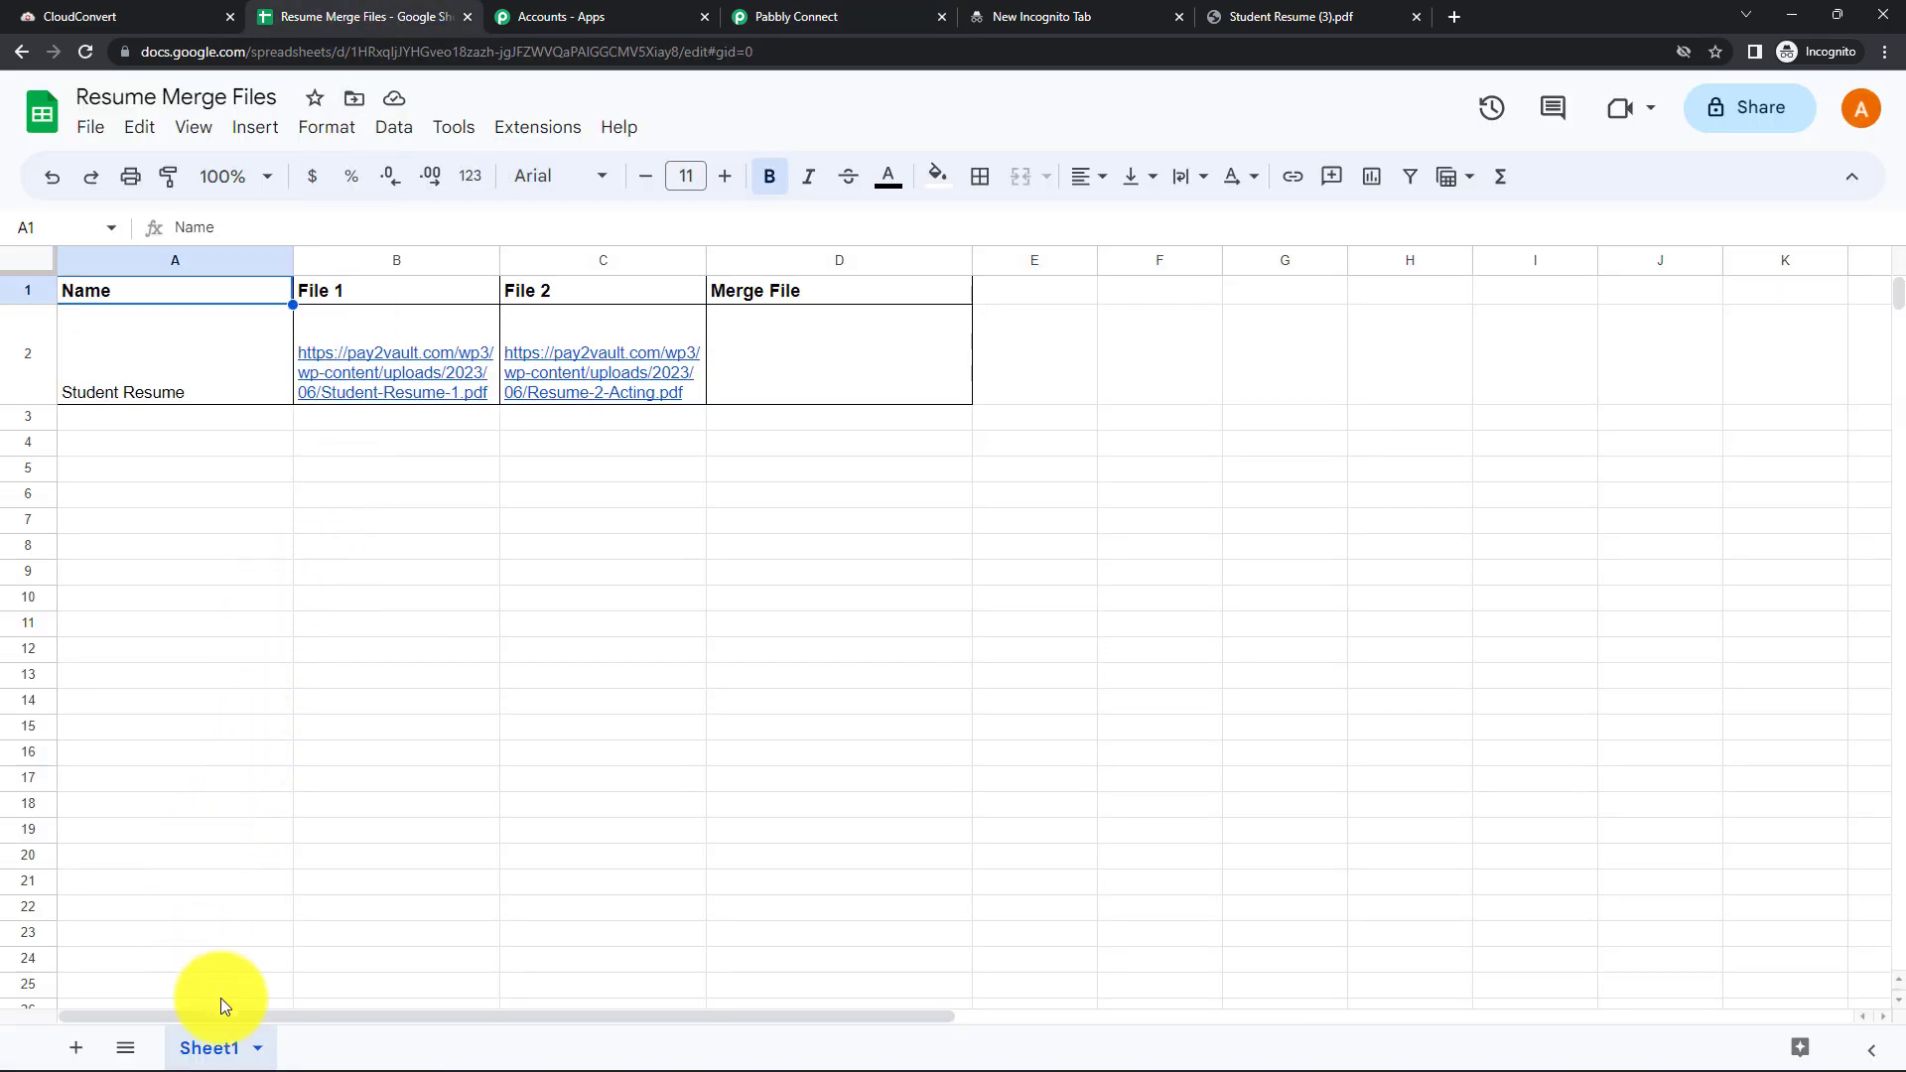
pyautogui.click(854, 12)
pyautogui.scroll(-3, 715, 504)
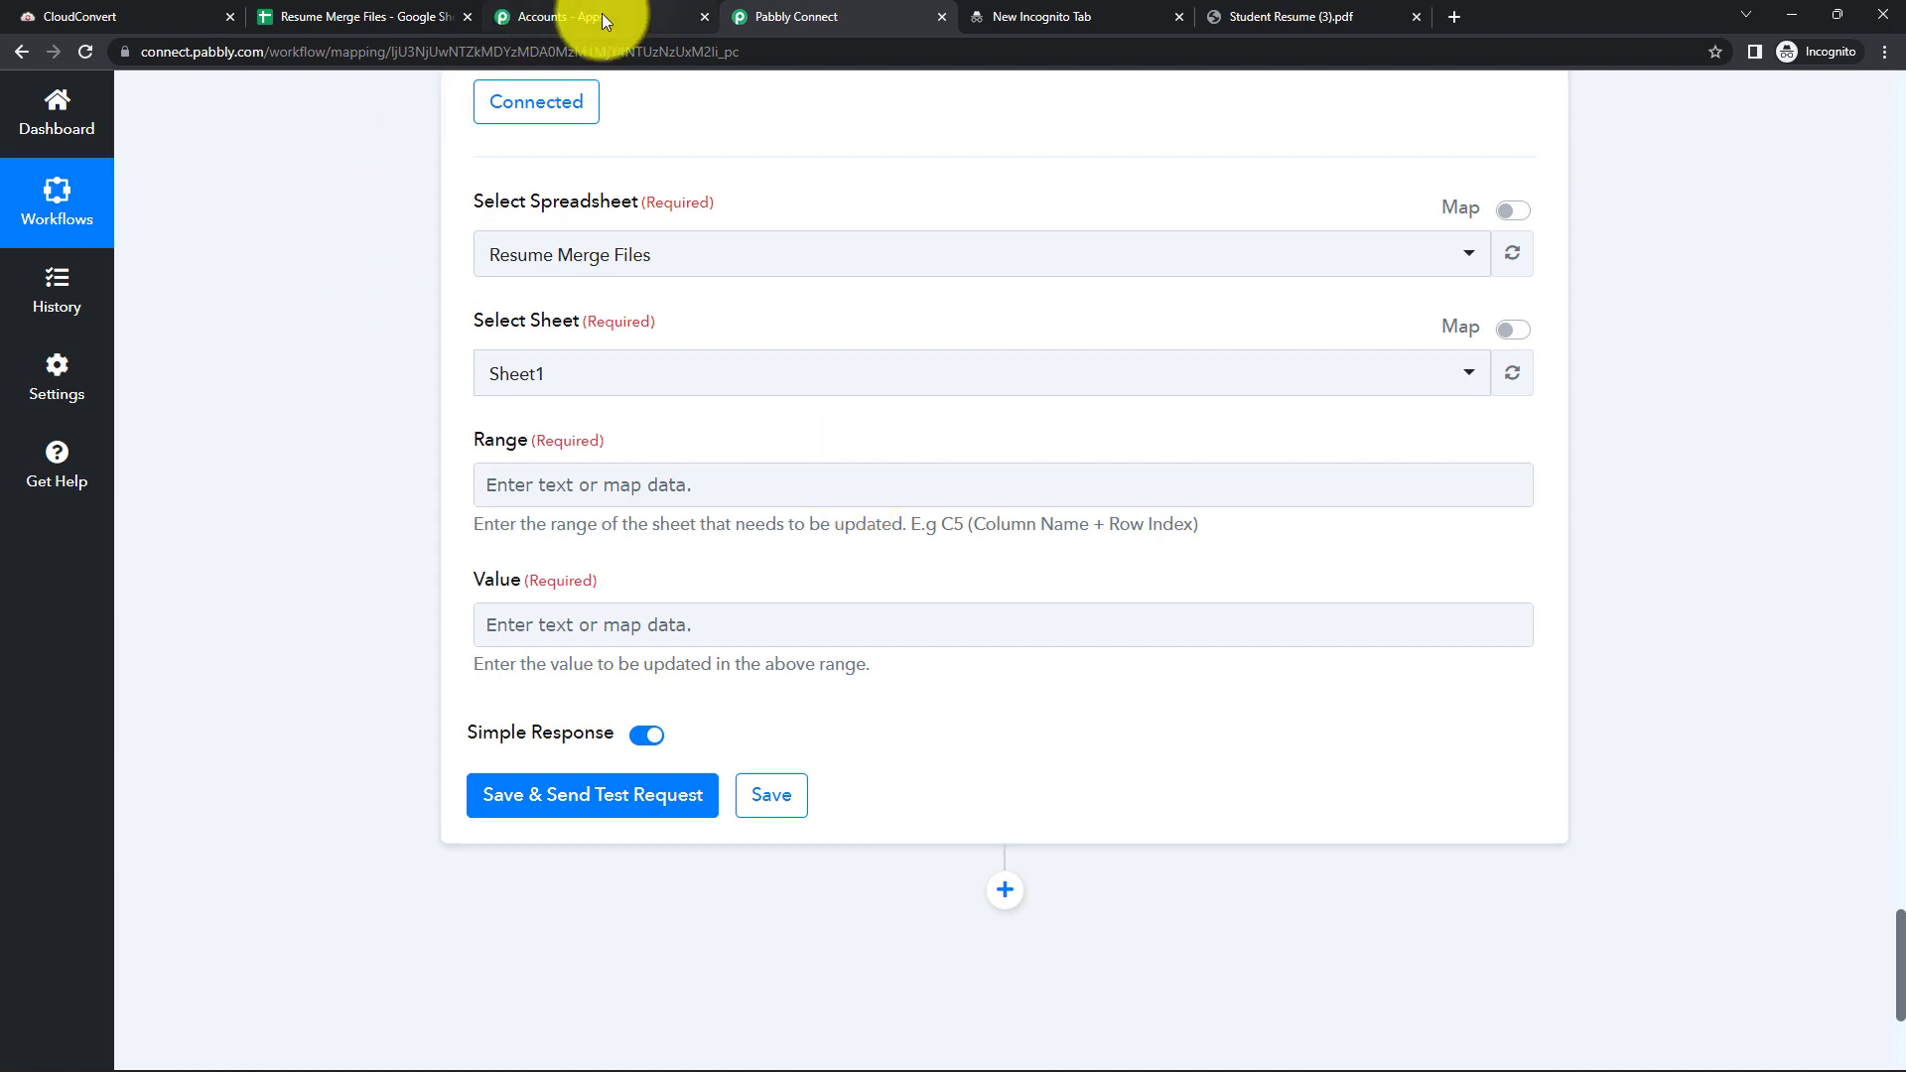
# Check the Merge File column in the spreadsheet and set the Range to D followed by the trigger's mapped RowIndex
pyautogui.click(371, 20)
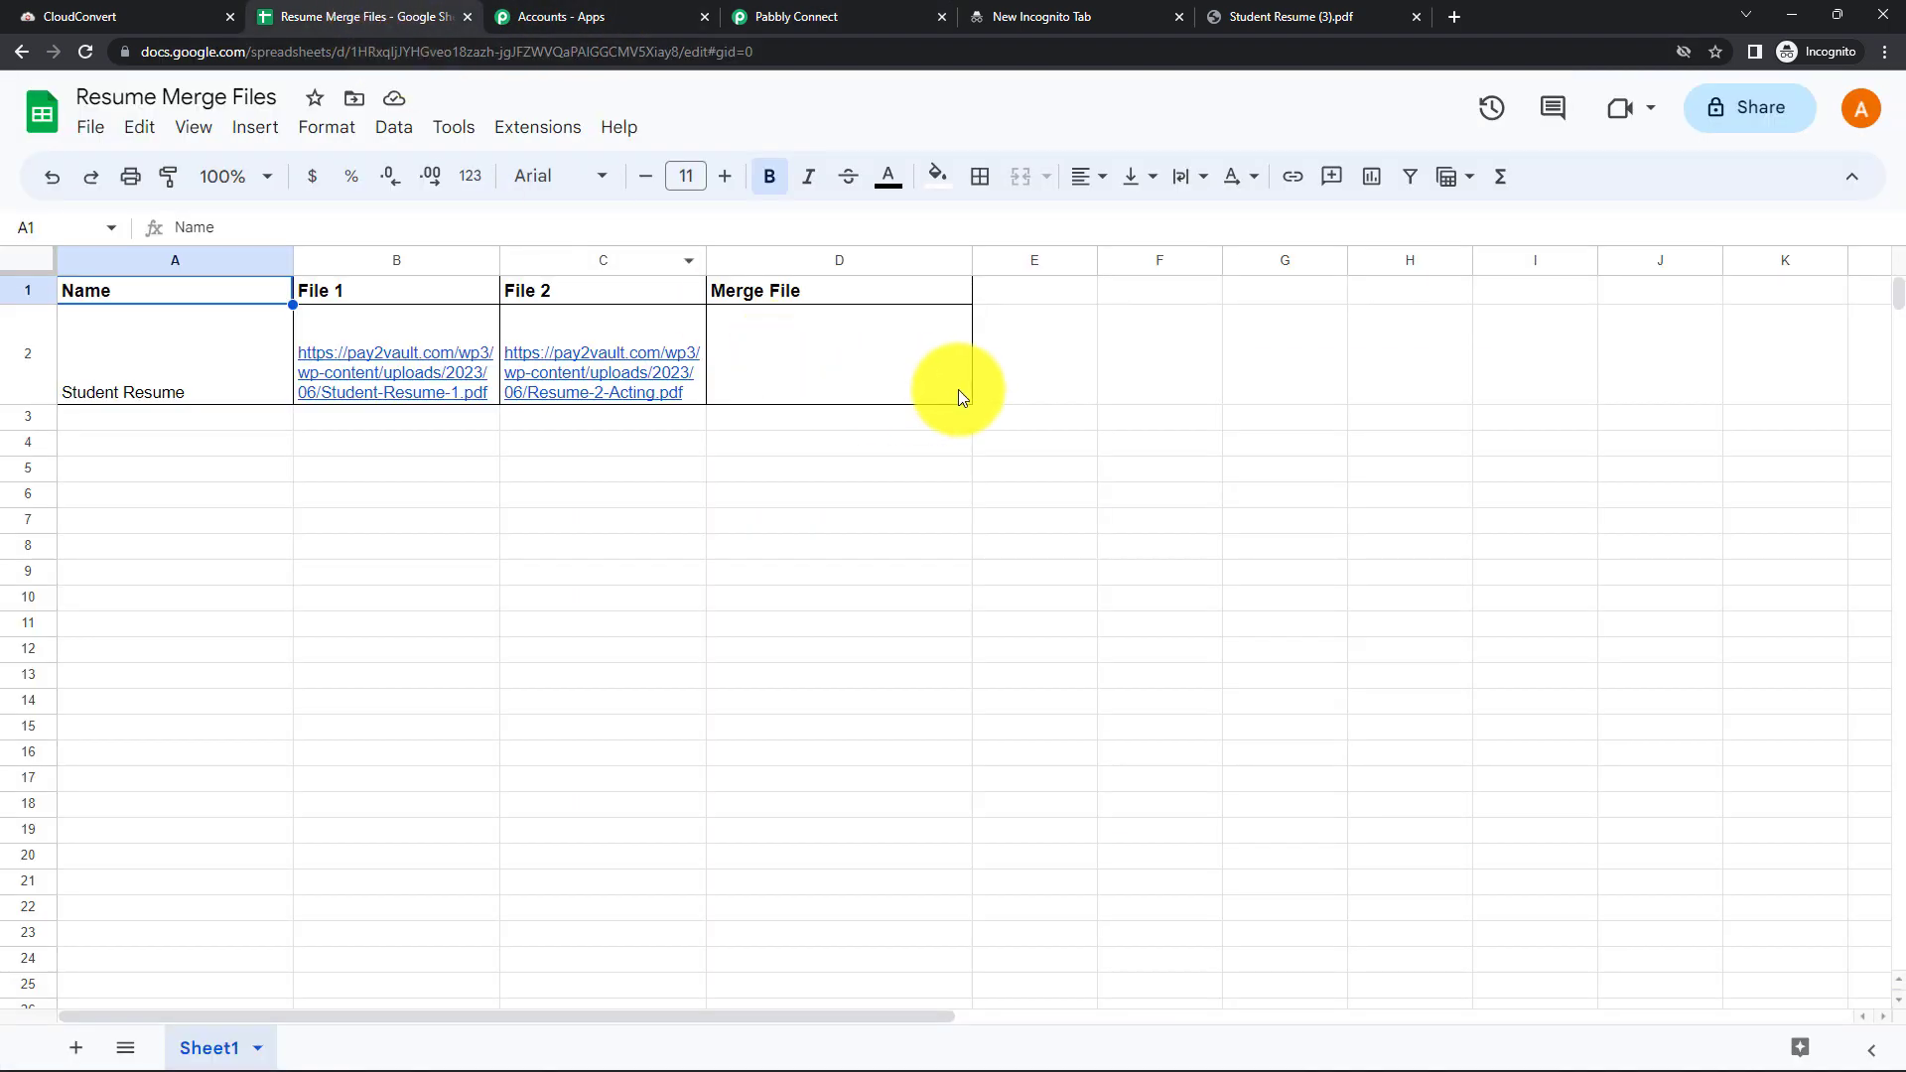
pyautogui.click(741, 20)
pyautogui.click(514, 479)
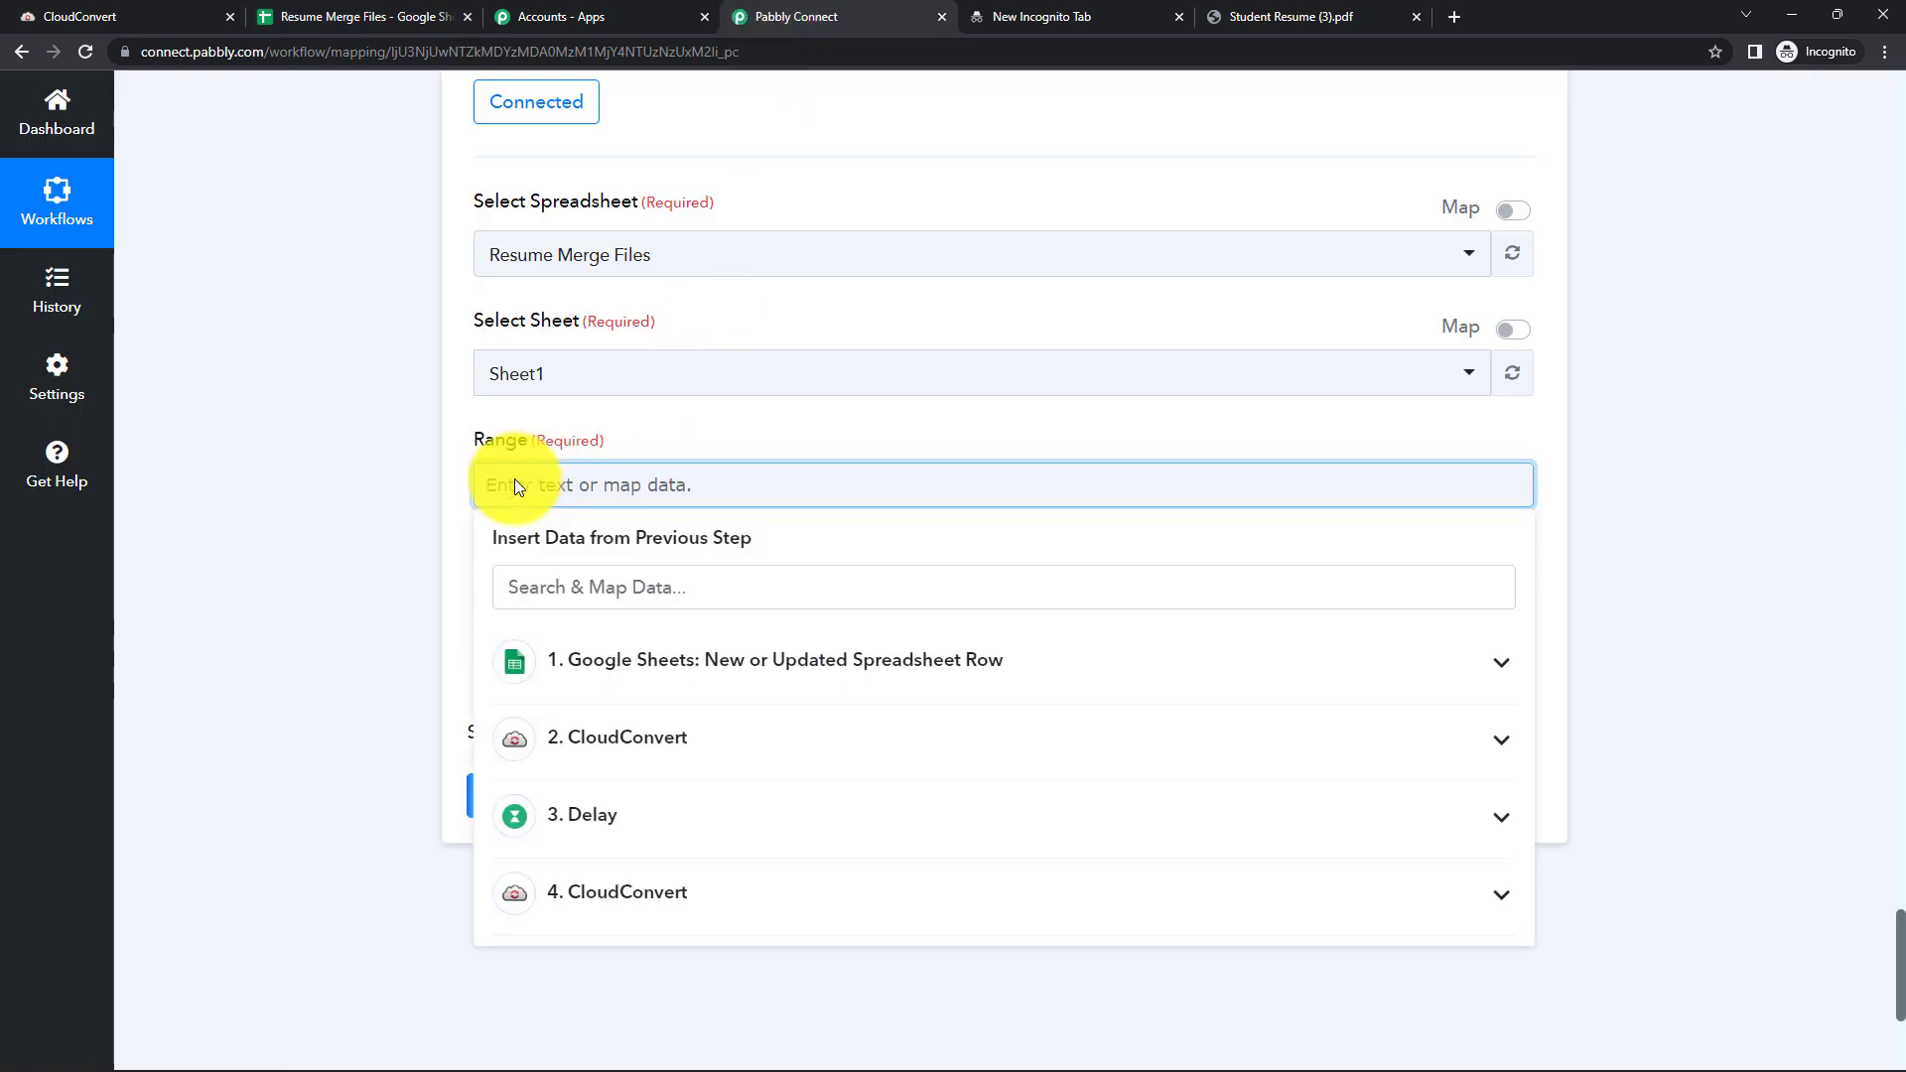
pyautogui.write('D')
pyautogui.click(575, 480)
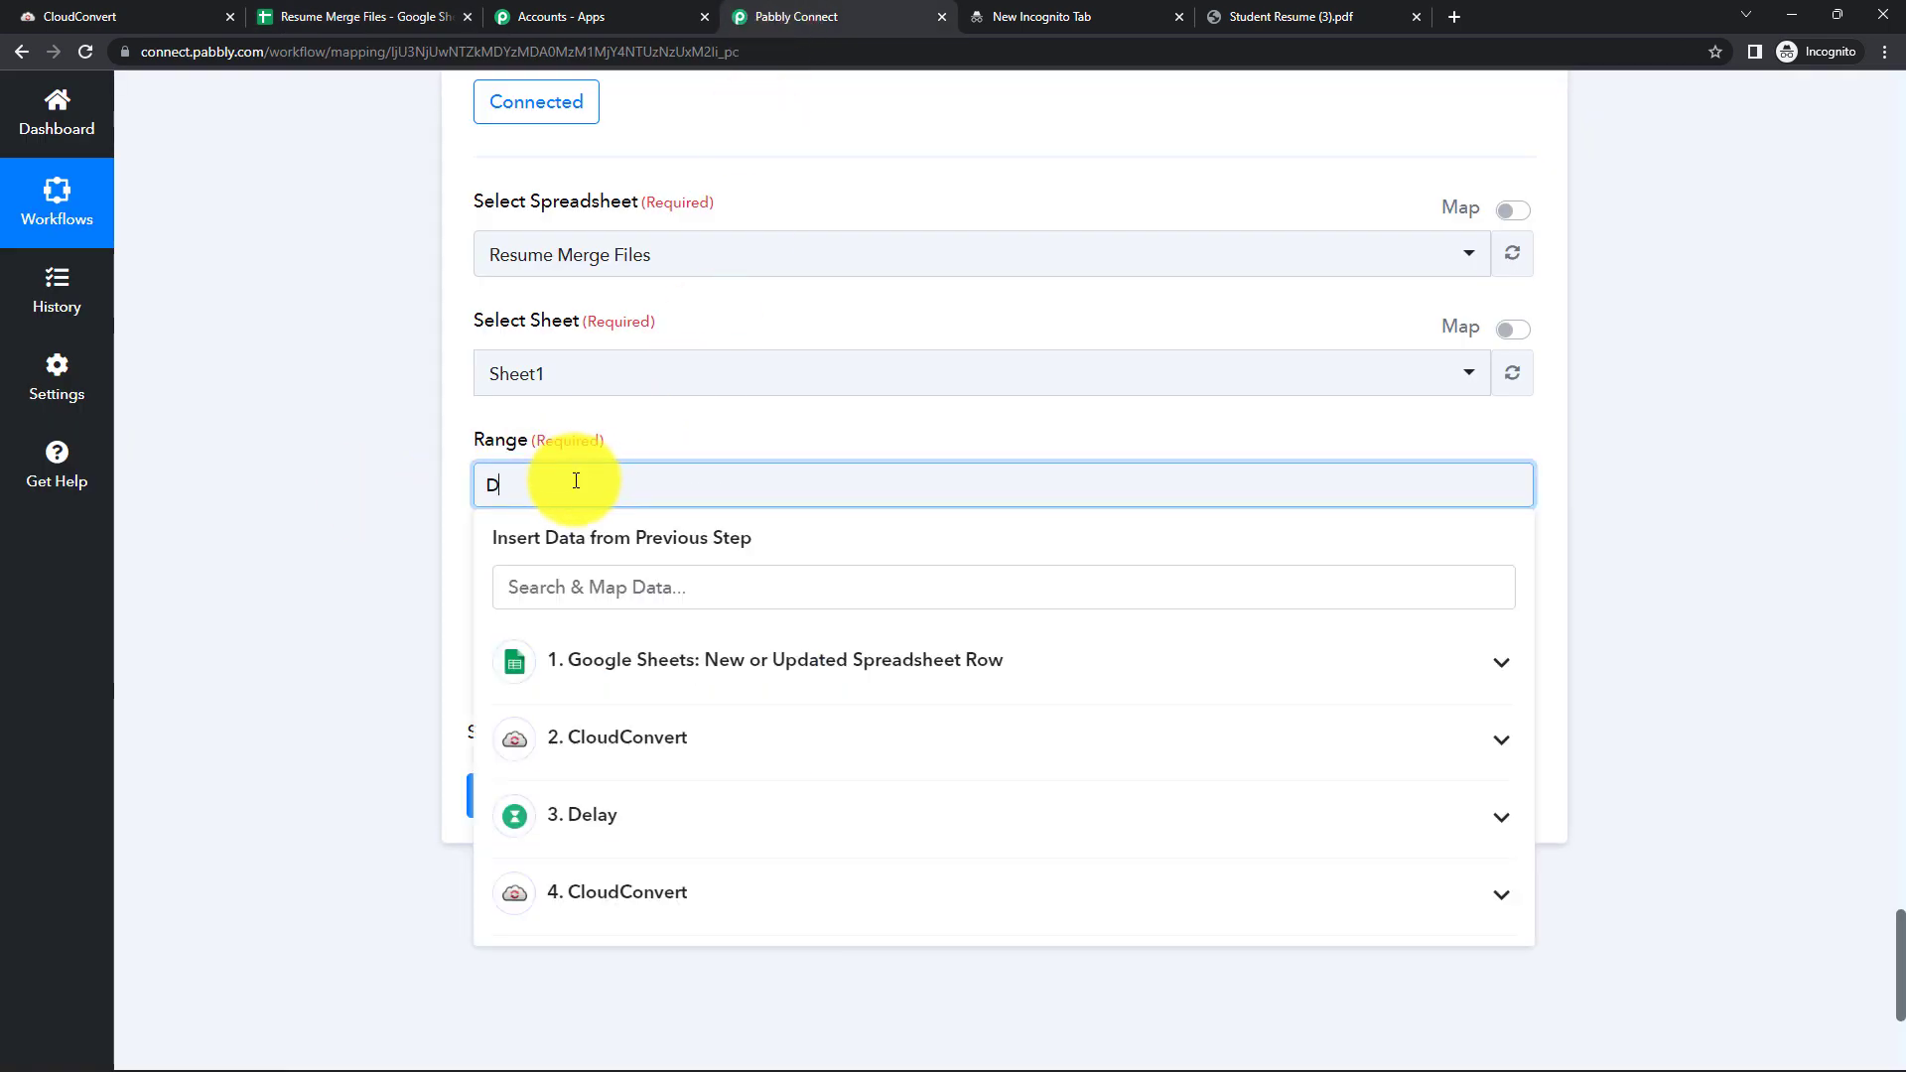
pyautogui.click(1027, 554)
pyautogui.click(651, 488)
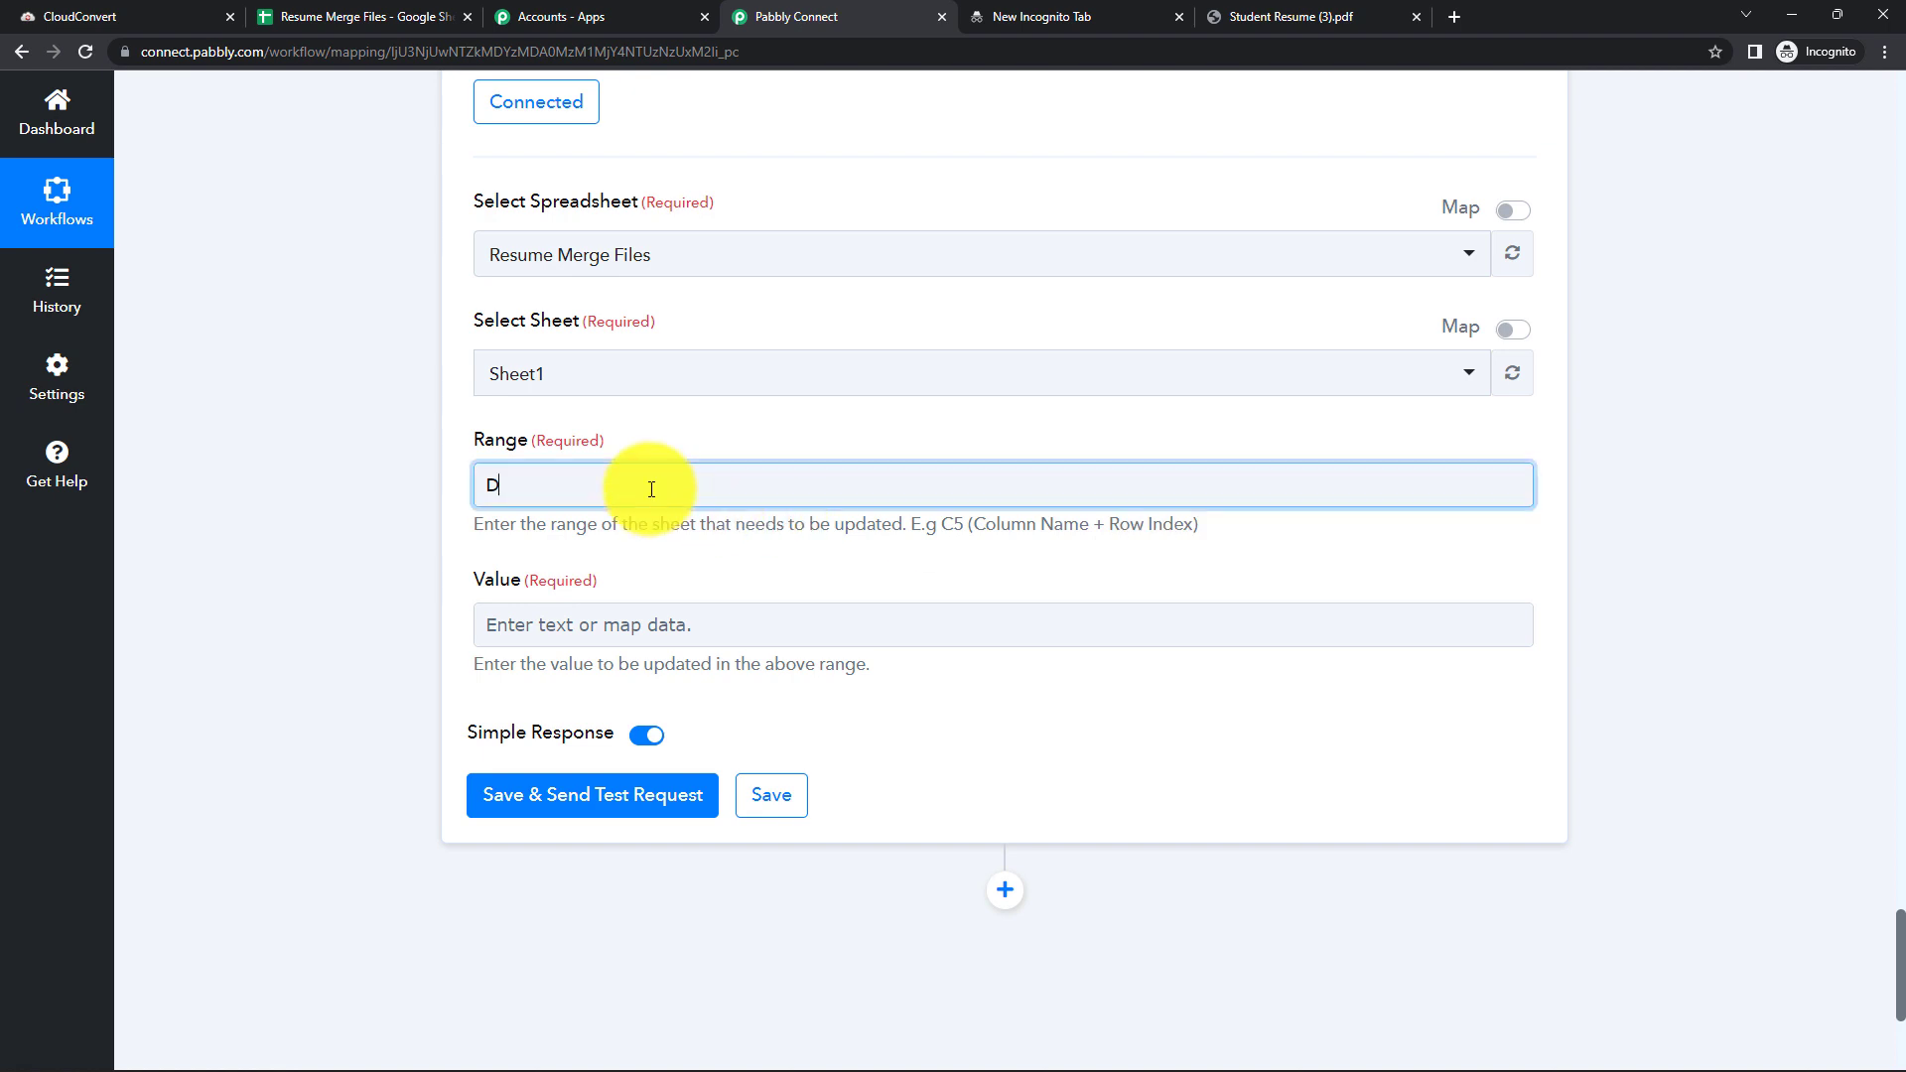
pyautogui.click(643, 683)
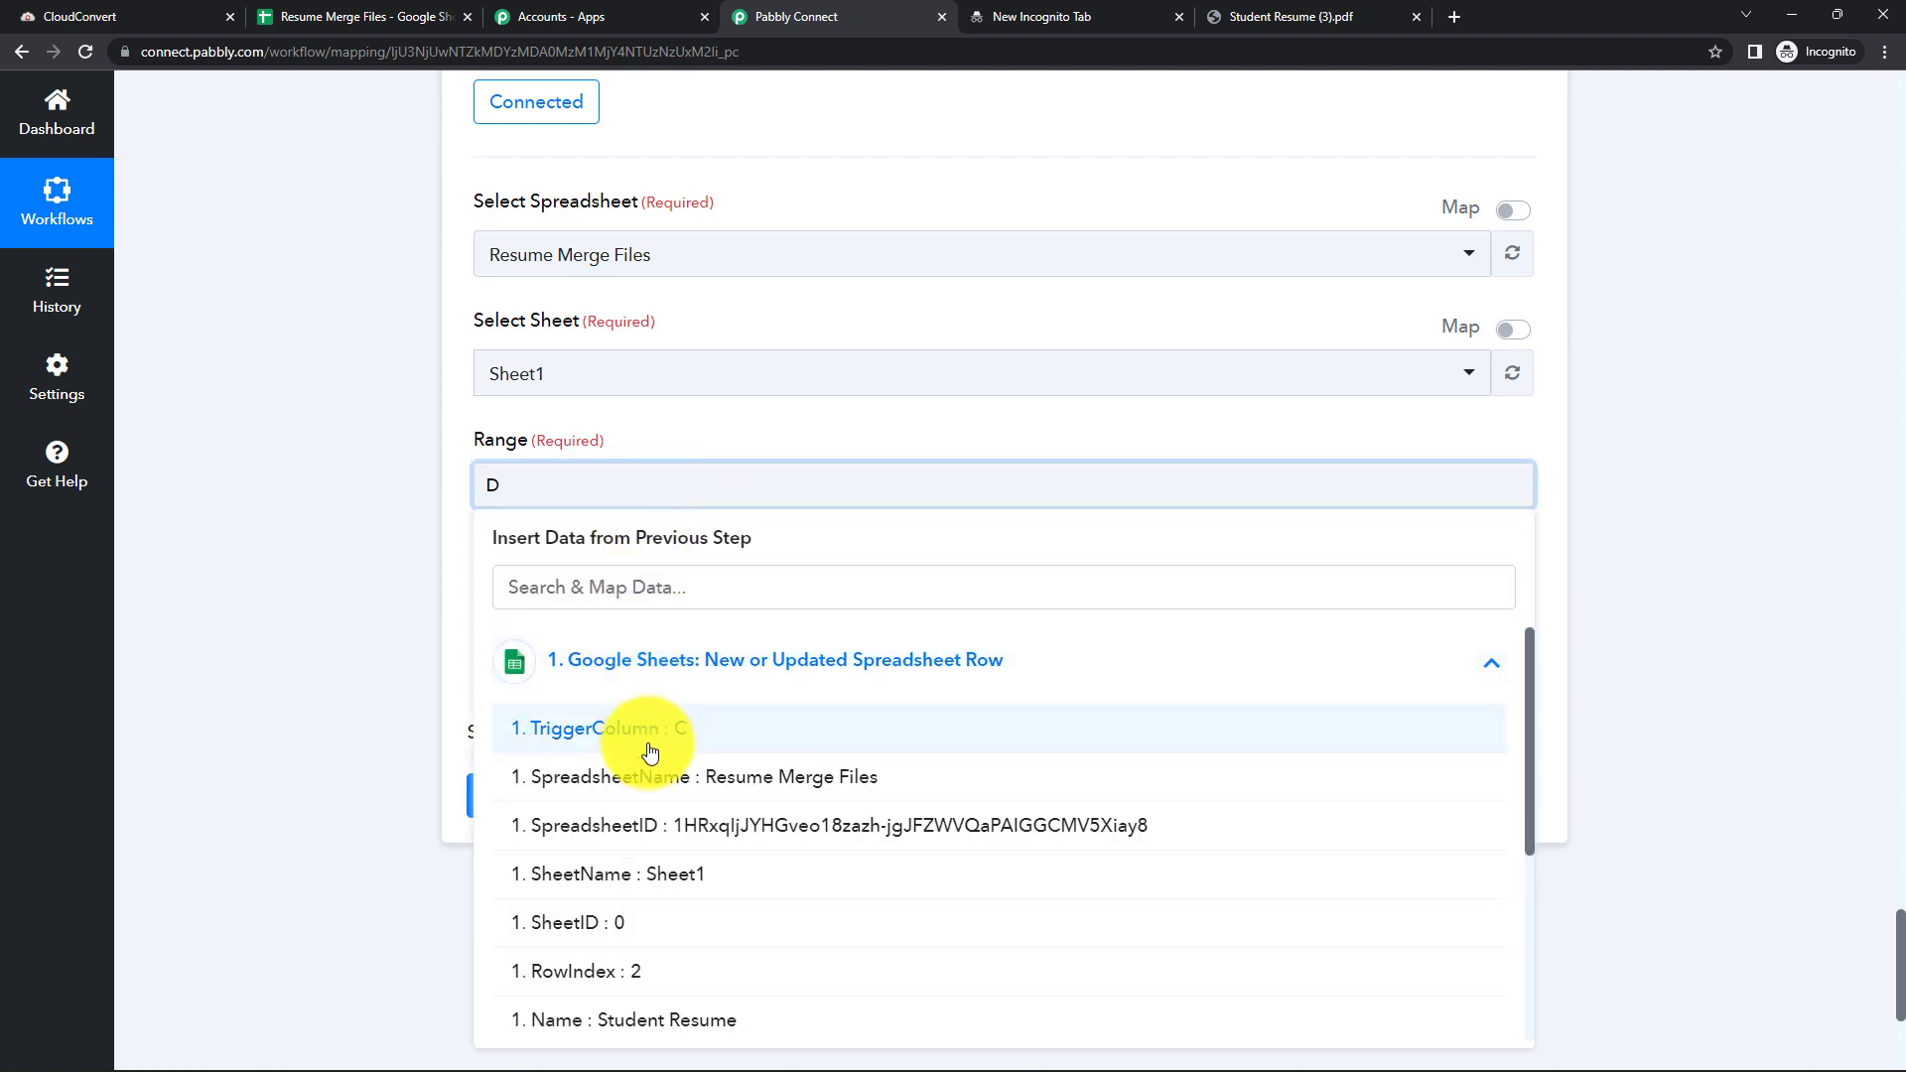
pyautogui.scroll(-1, 681, 833)
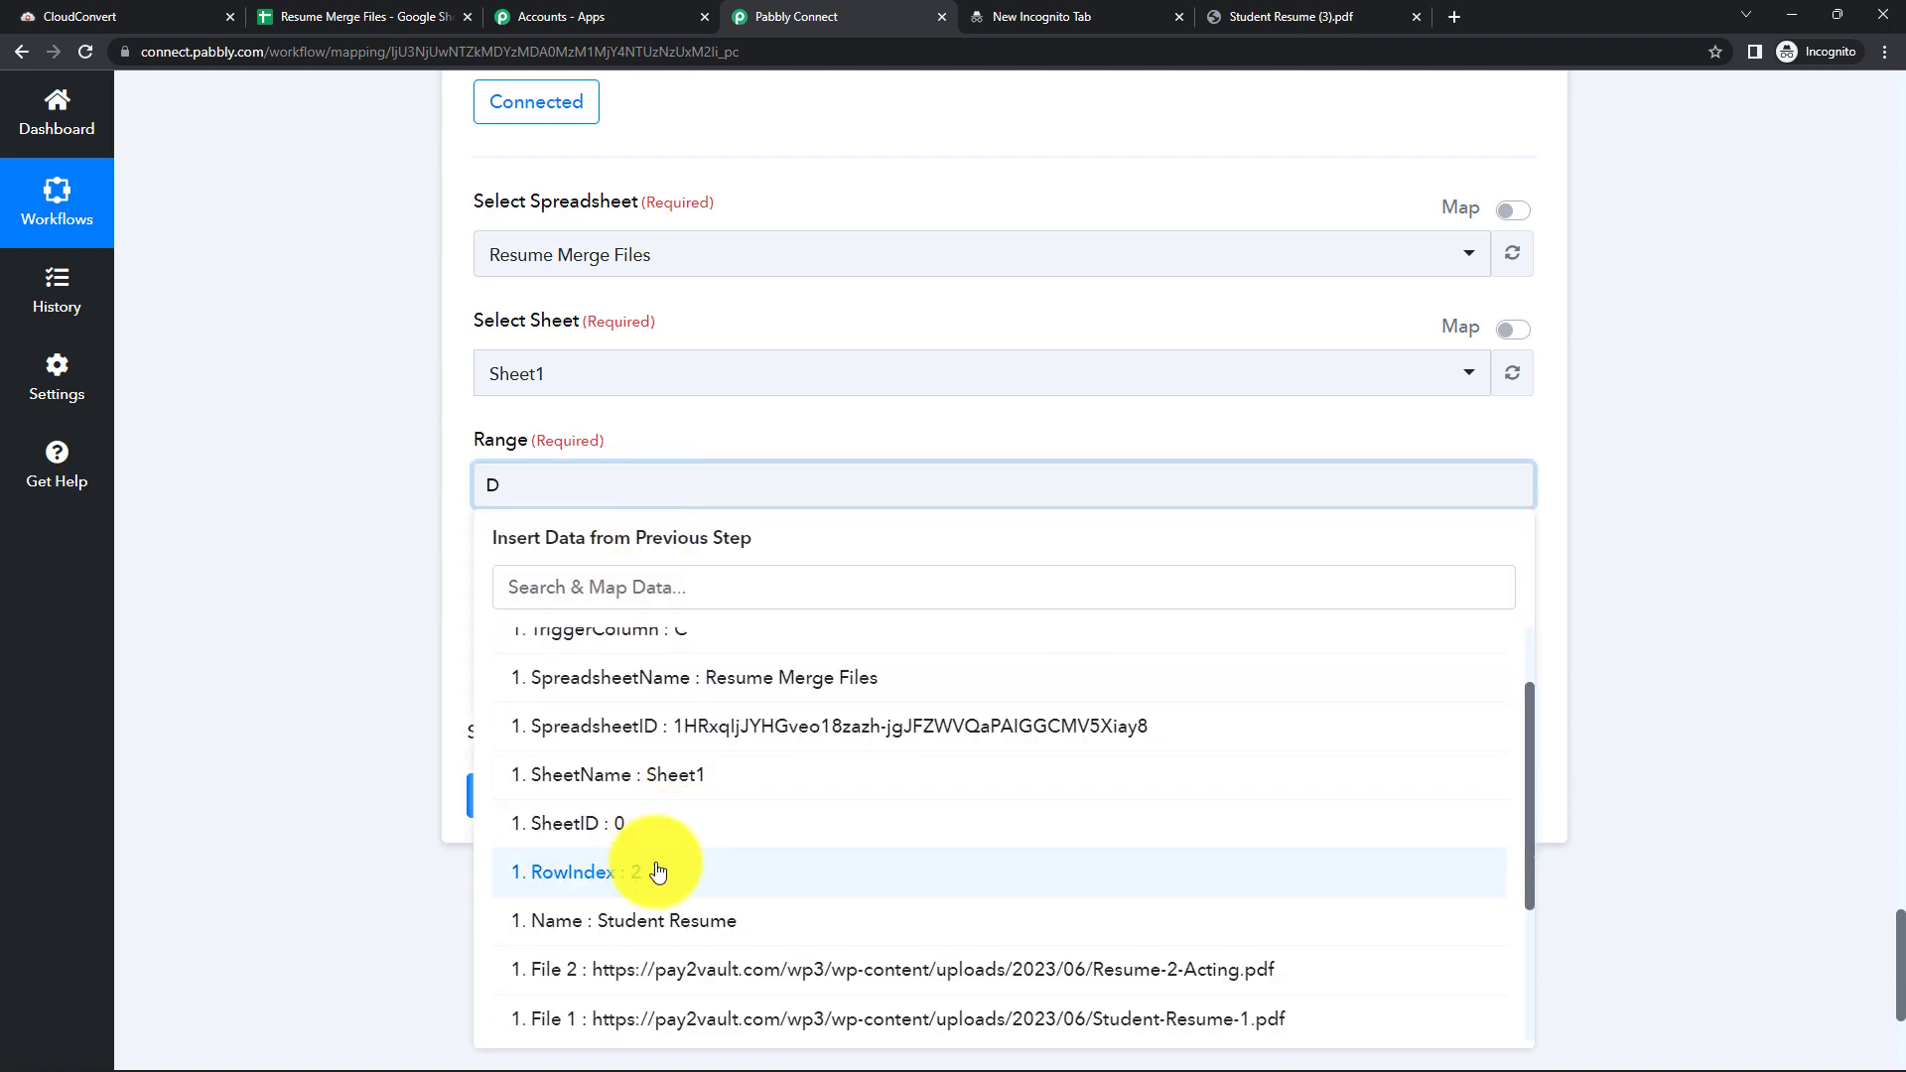
pyautogui.click(650, 874)
pyautogui.click(280, 629)
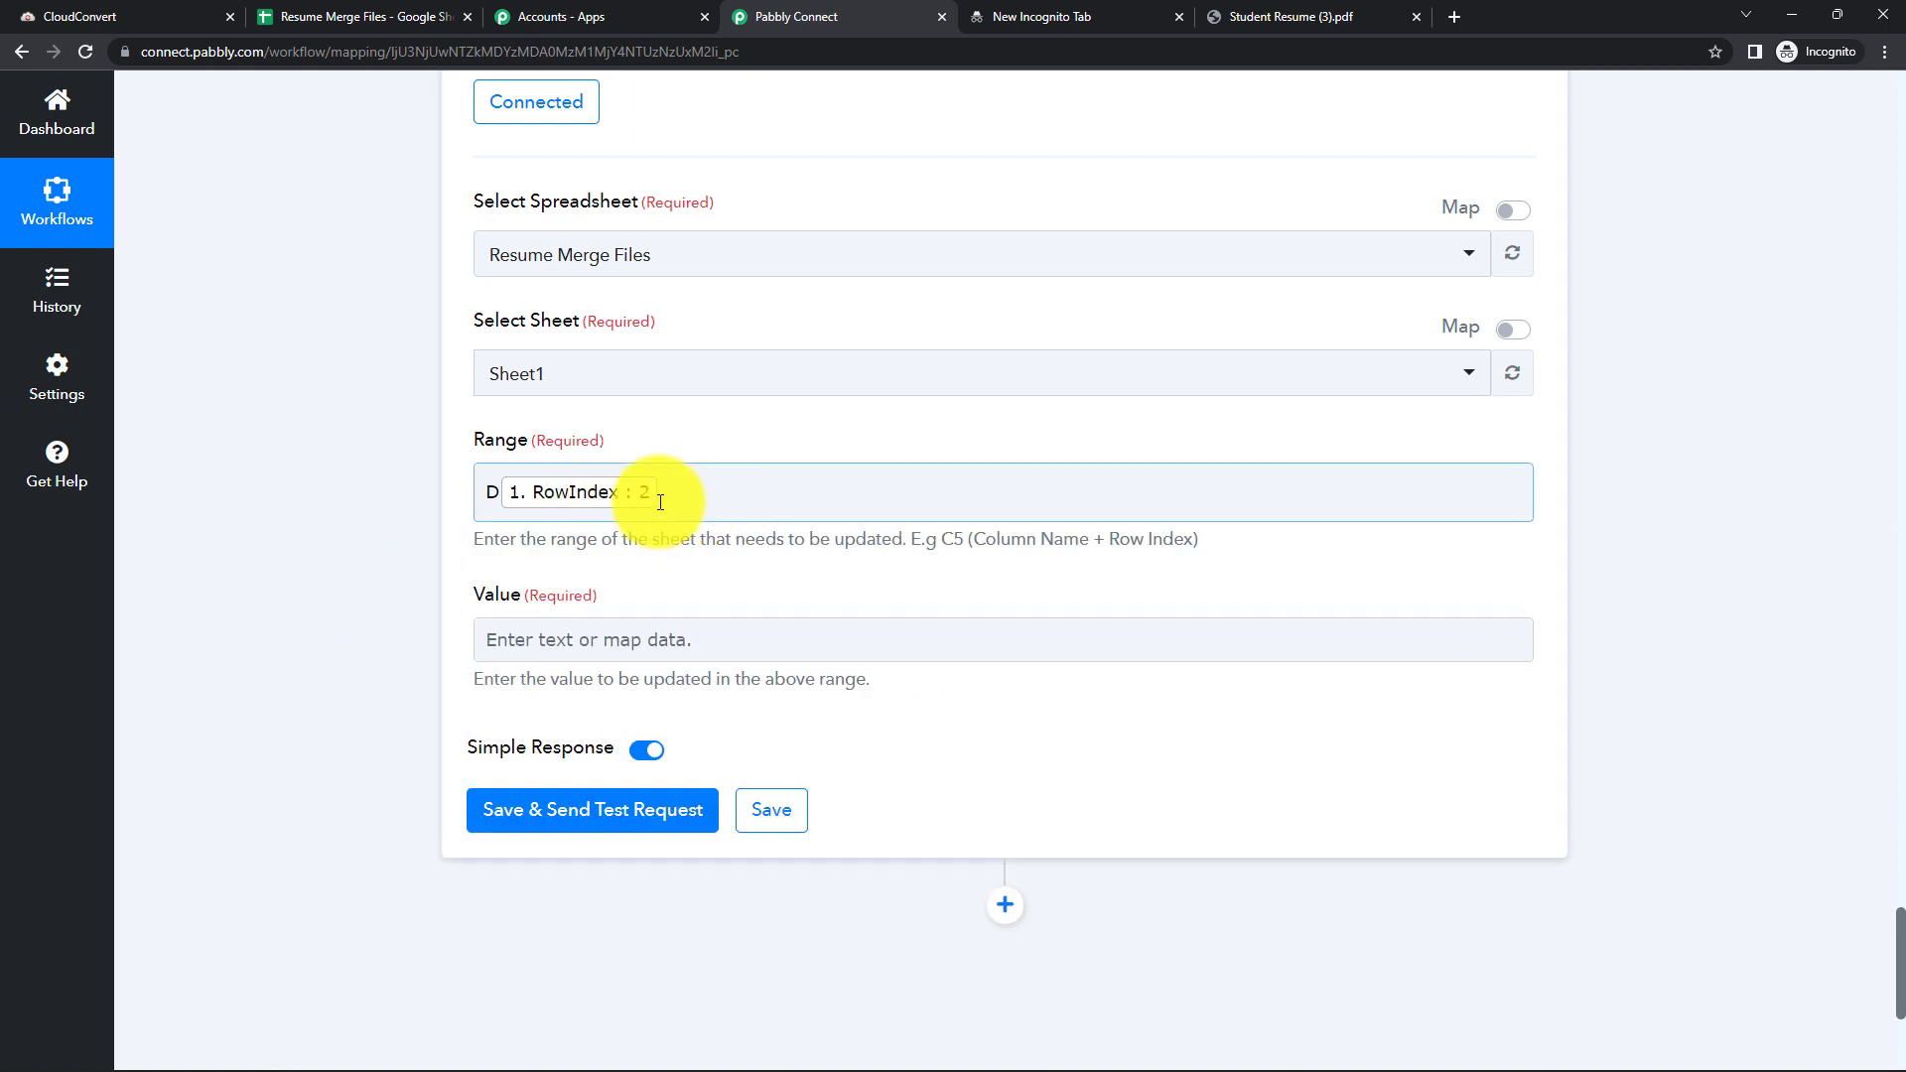
# Map the Value to Data Tasks 0 Result Files 0 Url from the Get Job Details step and send the test request
pyautogui.scroll(1, 1079, 574)
pyautogui.scroll(-1, 823, 681)
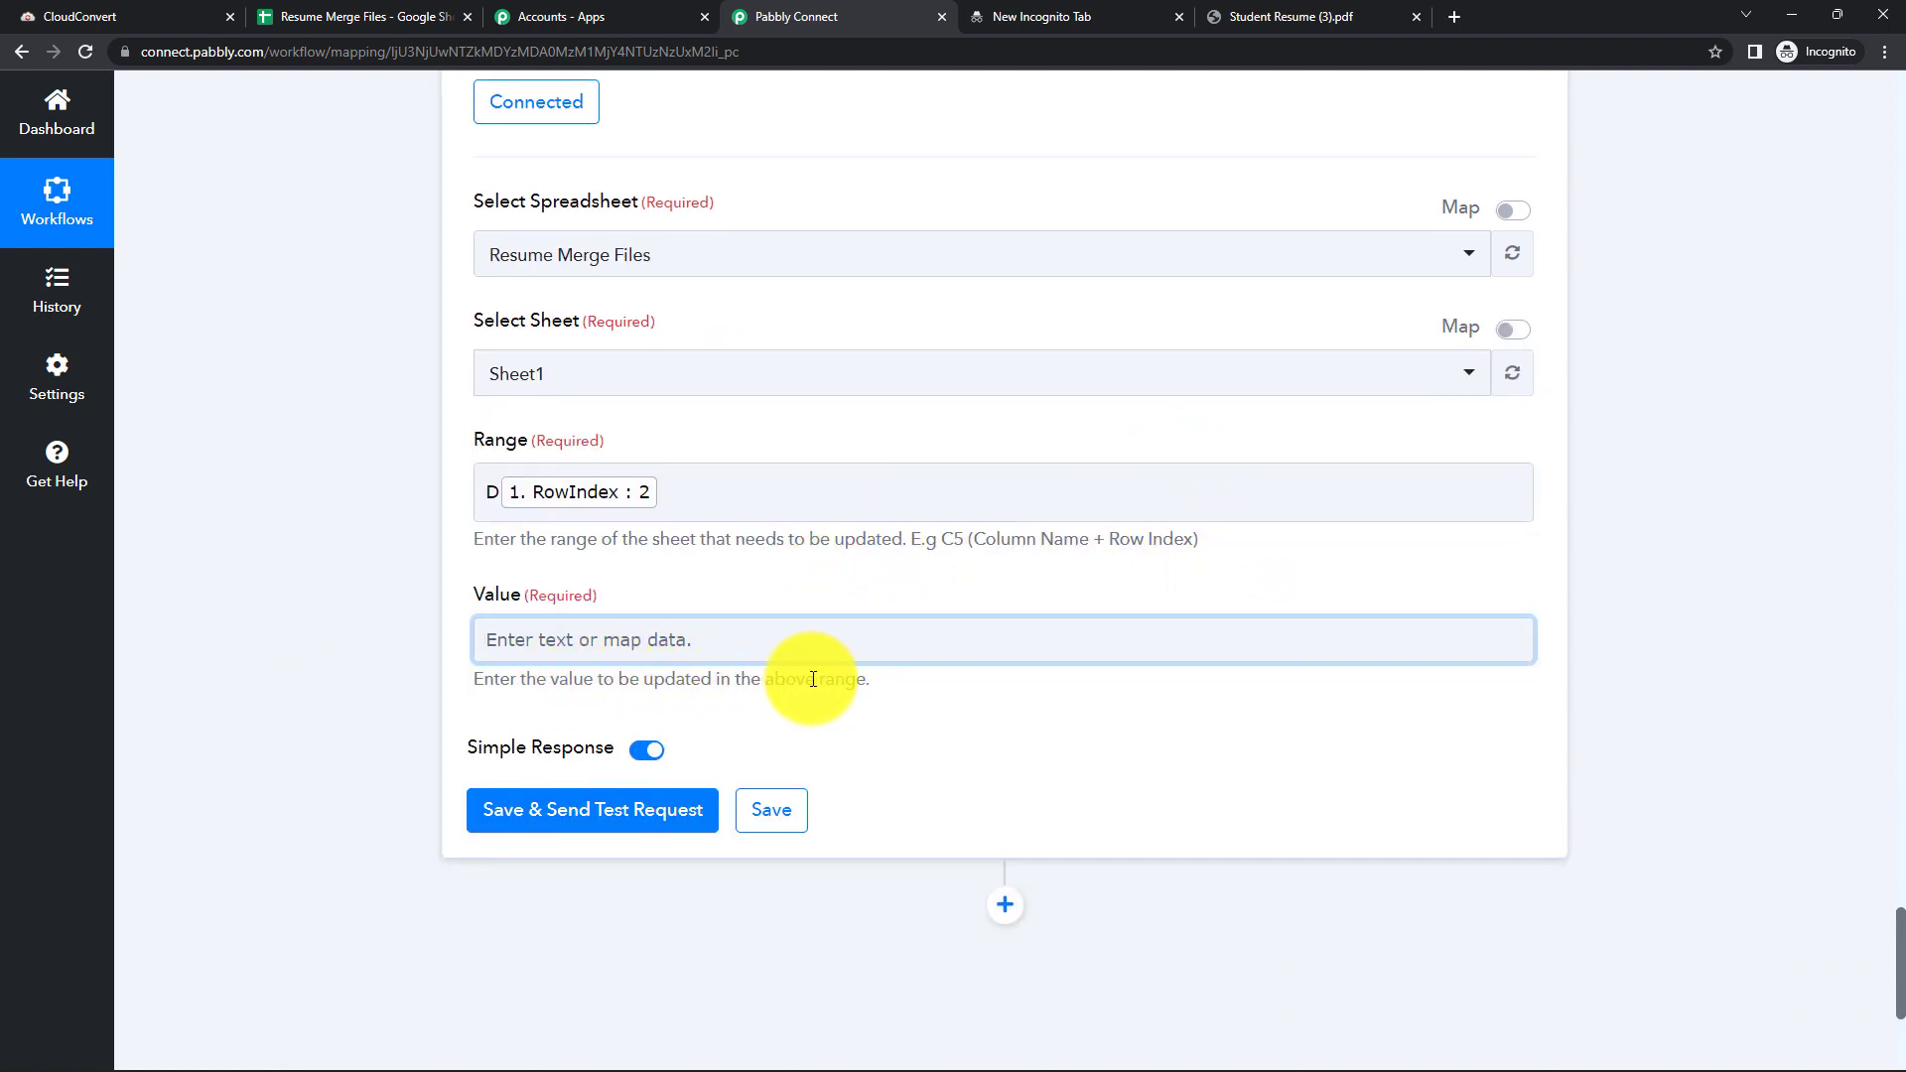
pyautogui.click(648, 646)
pyautogui.scroll(-1, 650, 655)
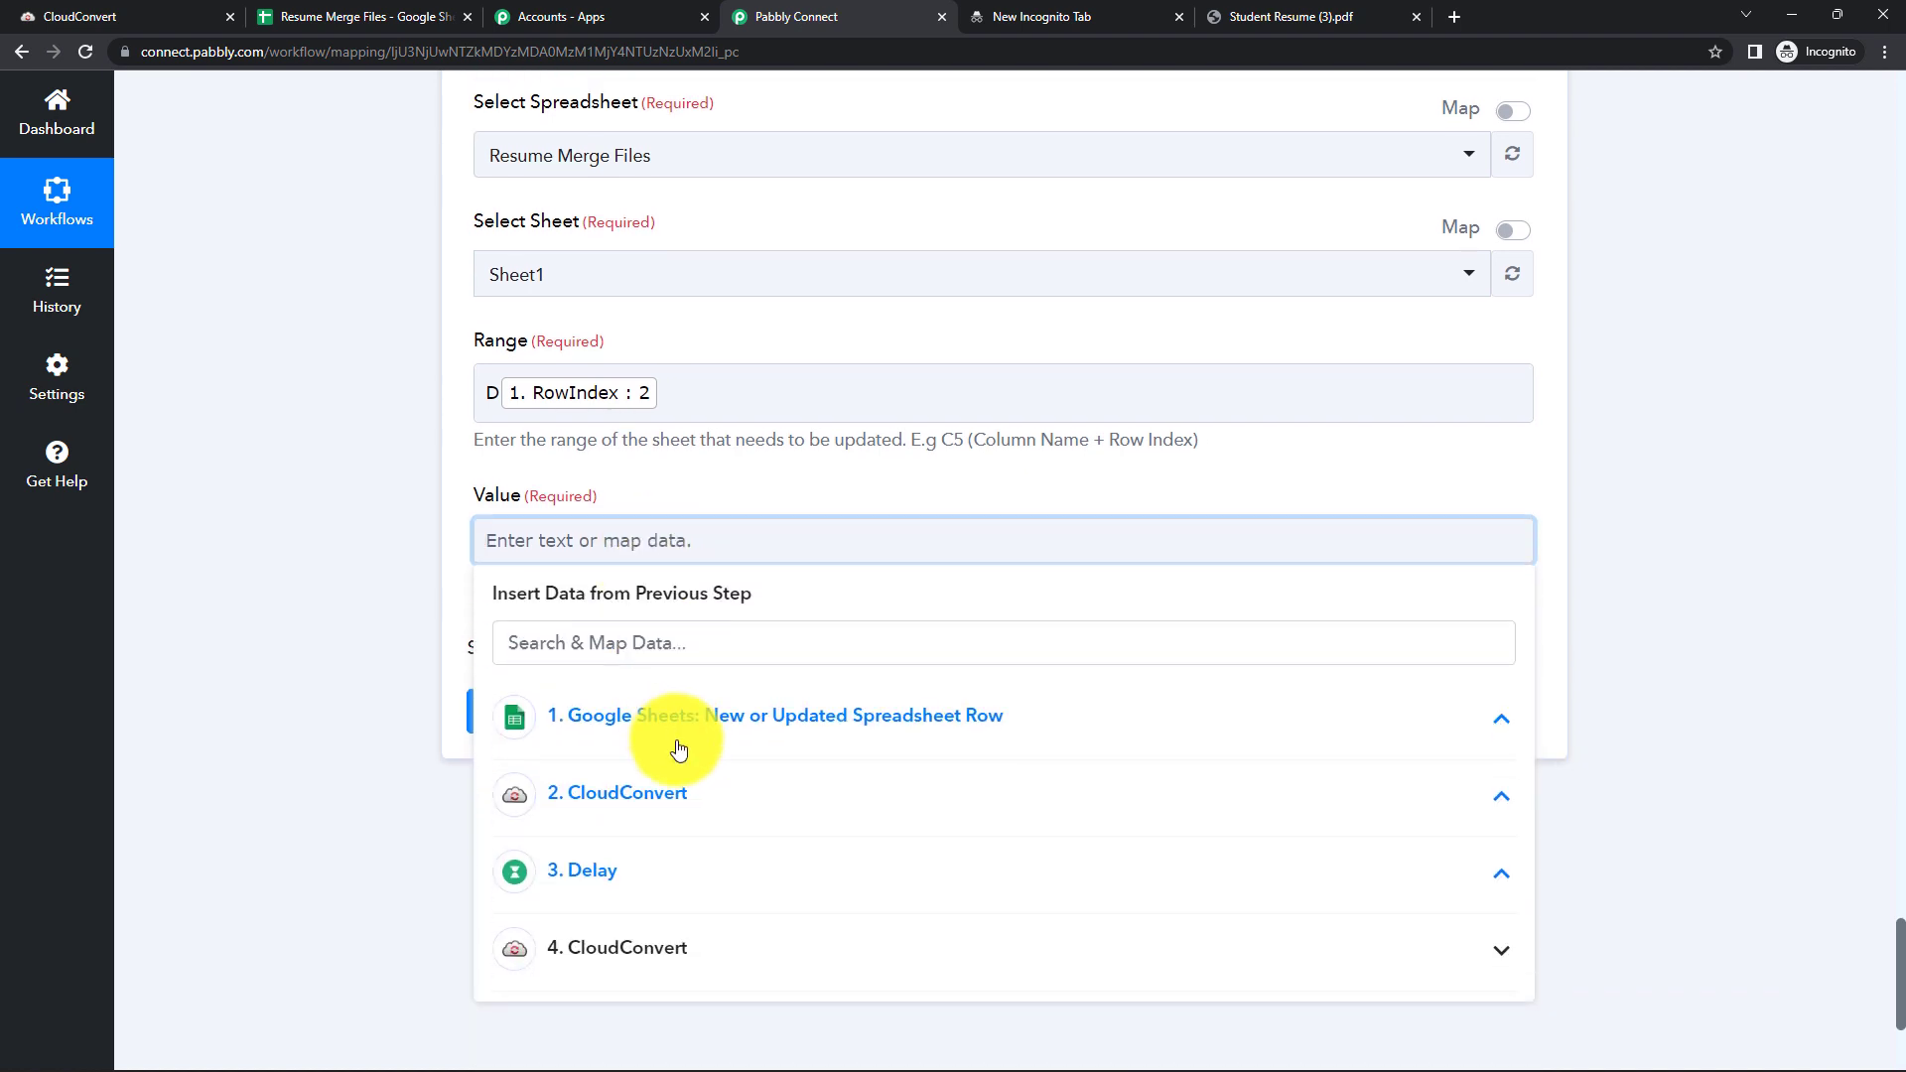
pyautogui.click(681, 959)
pyautogui.scroll(-3, 749, 914)
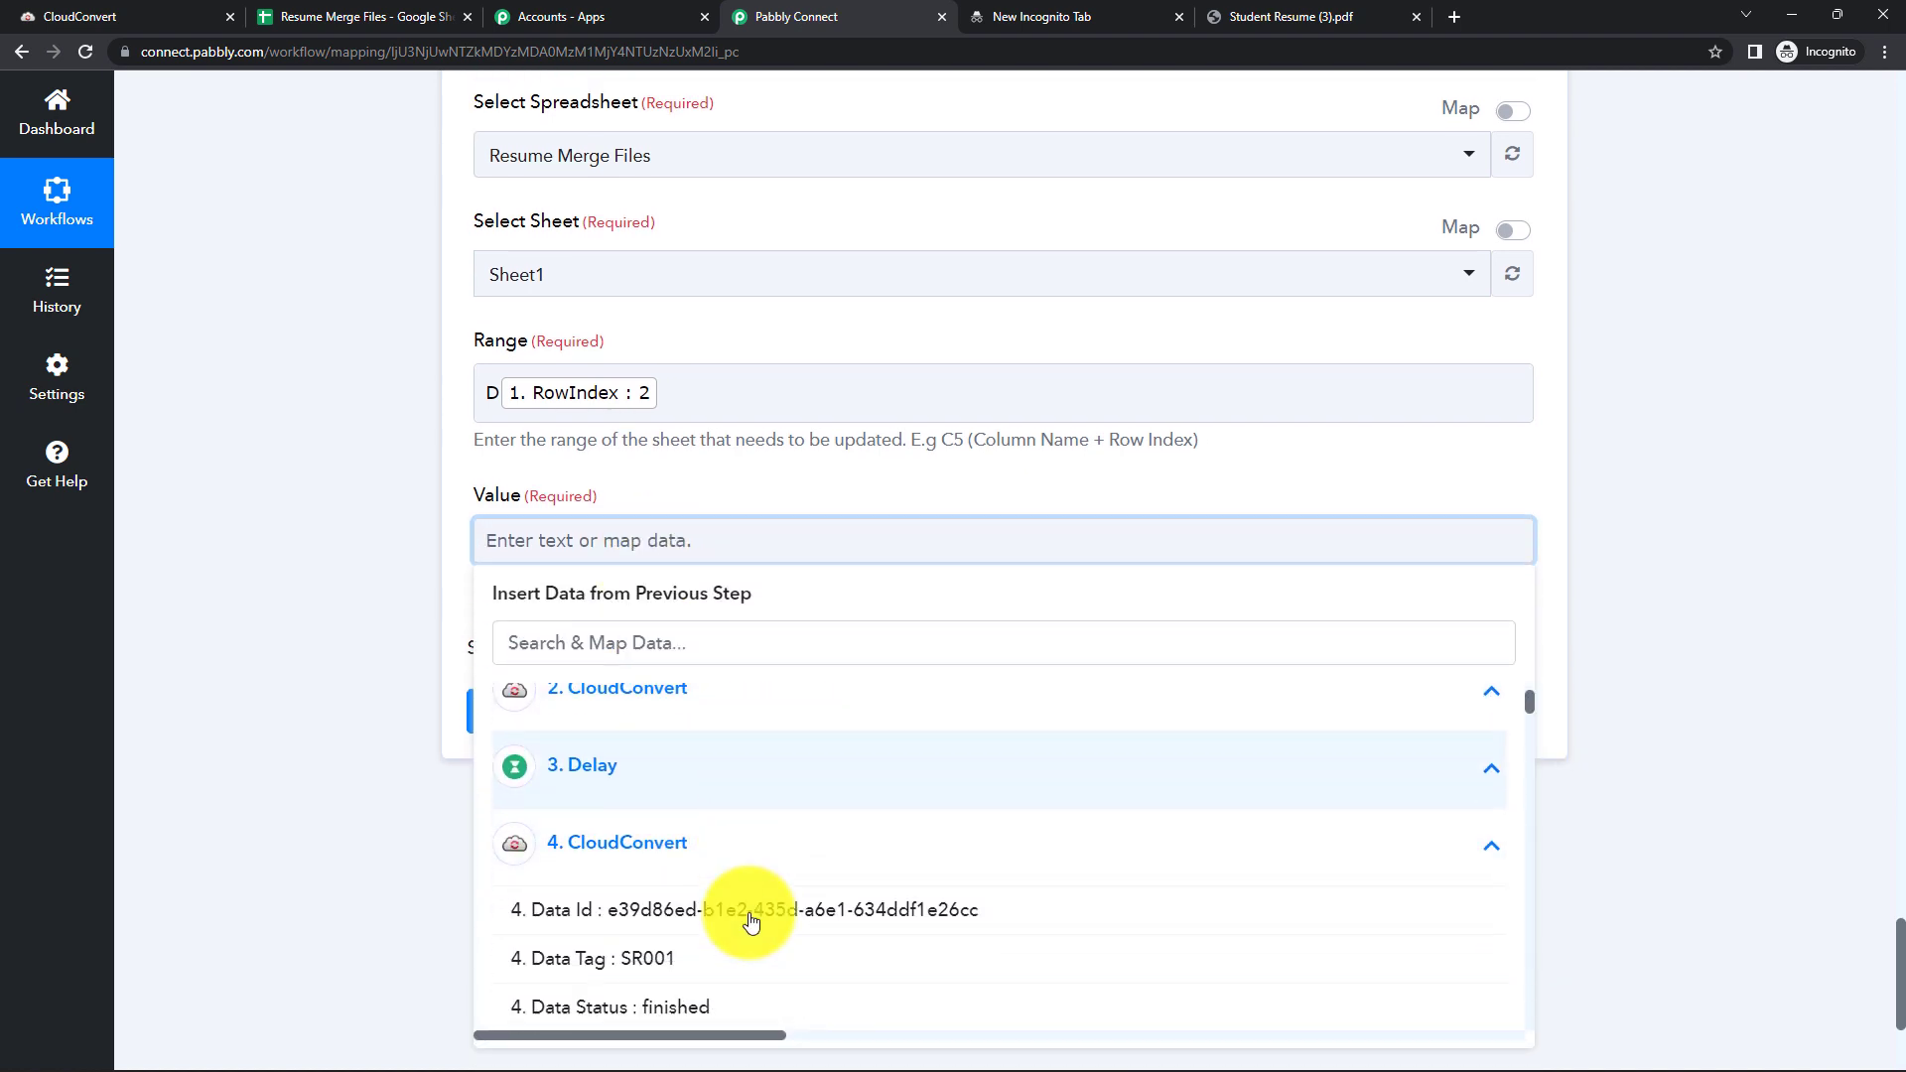
pyautogui.scroll(-2, 1617, 770)
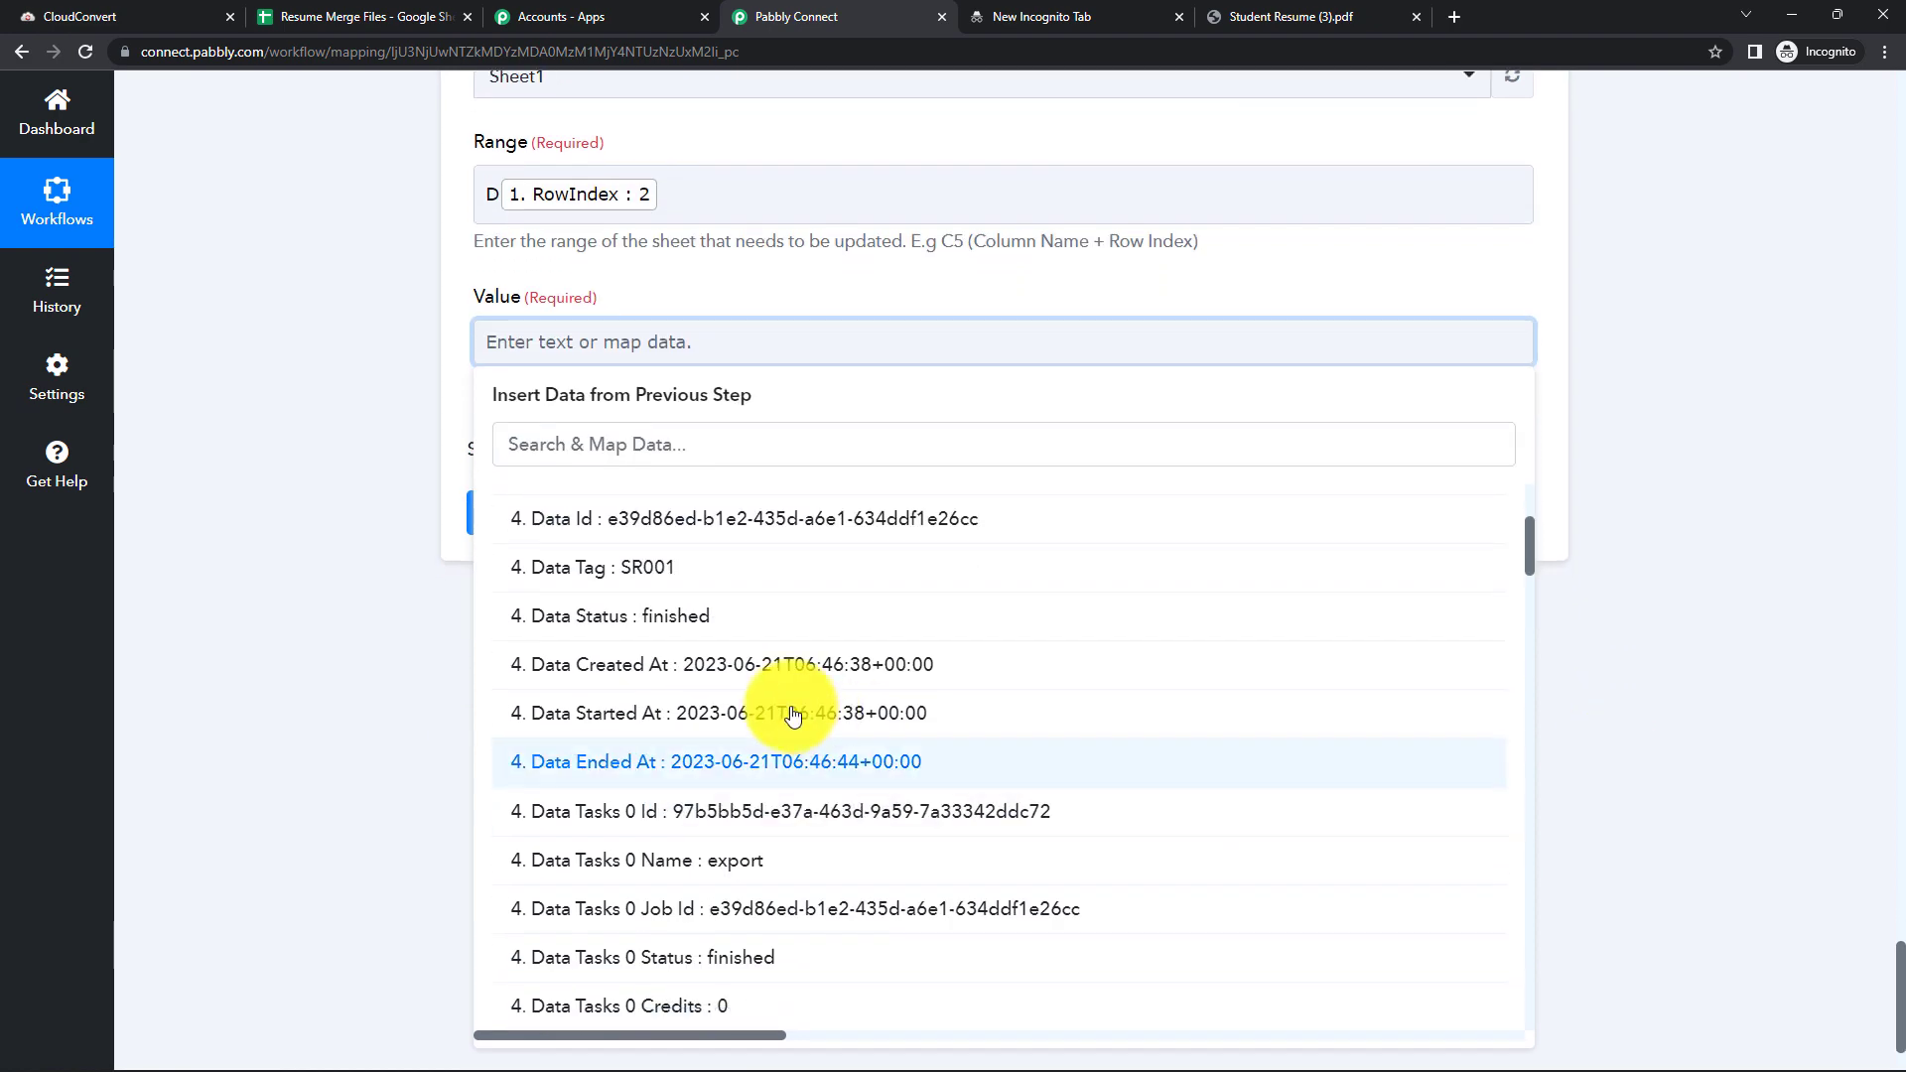
pyautogui.scroll(-1, 787, 784)
pyautogui.scroll(-4, 792, 715)
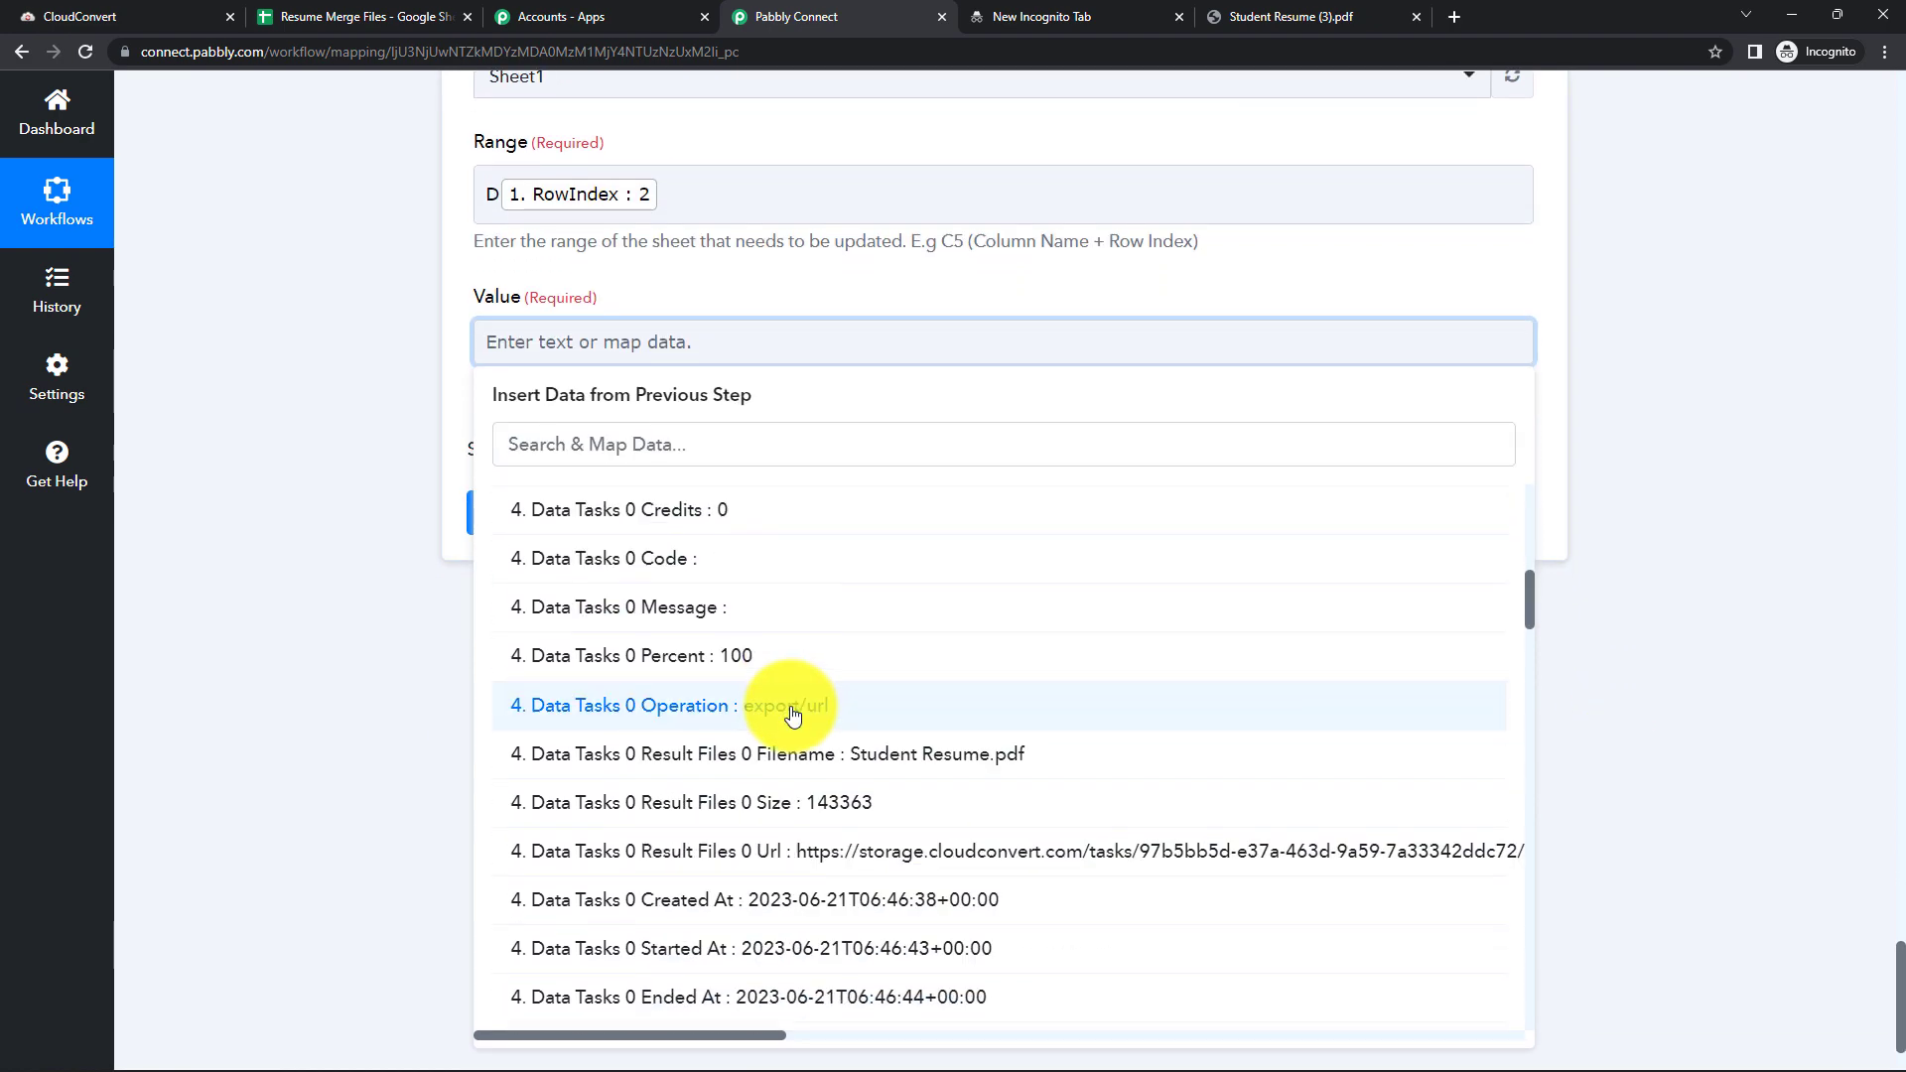
pyautogui.click(870, 851)
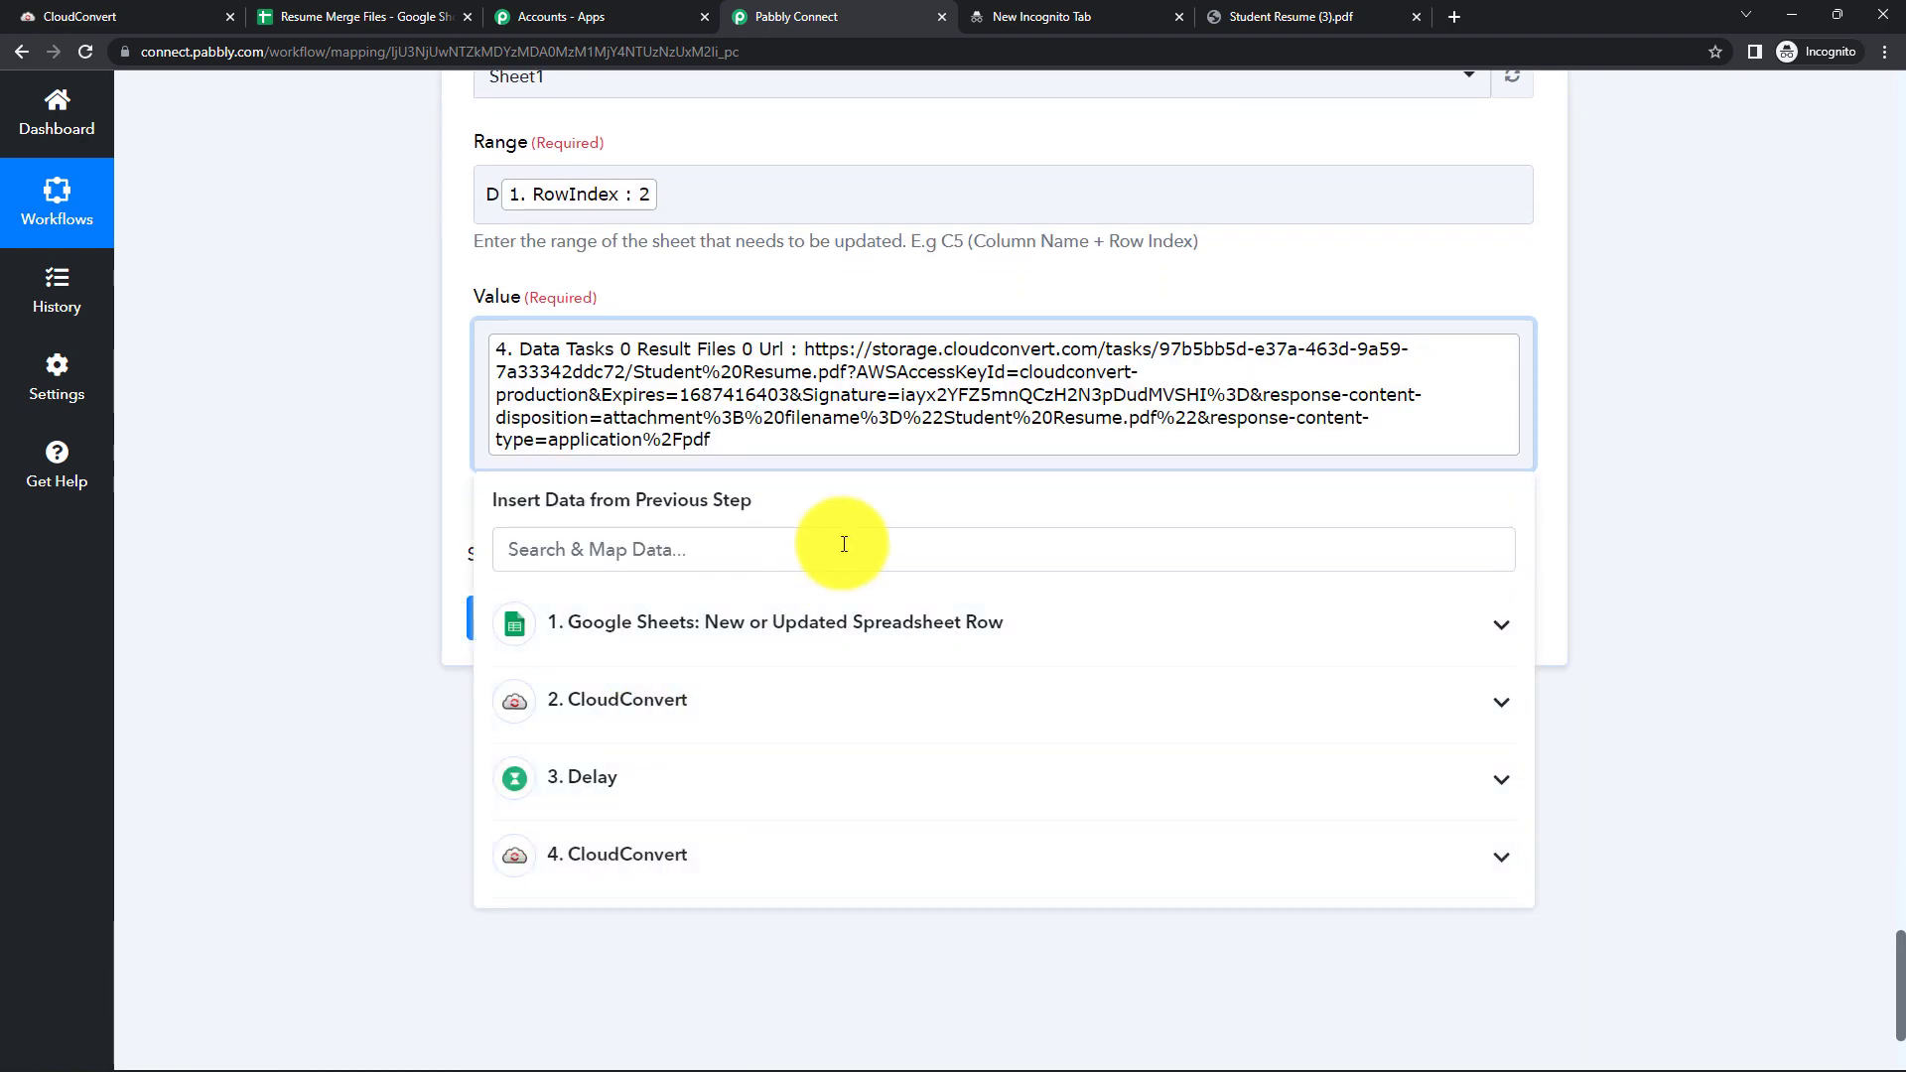
pyautogui.click(360, 389)
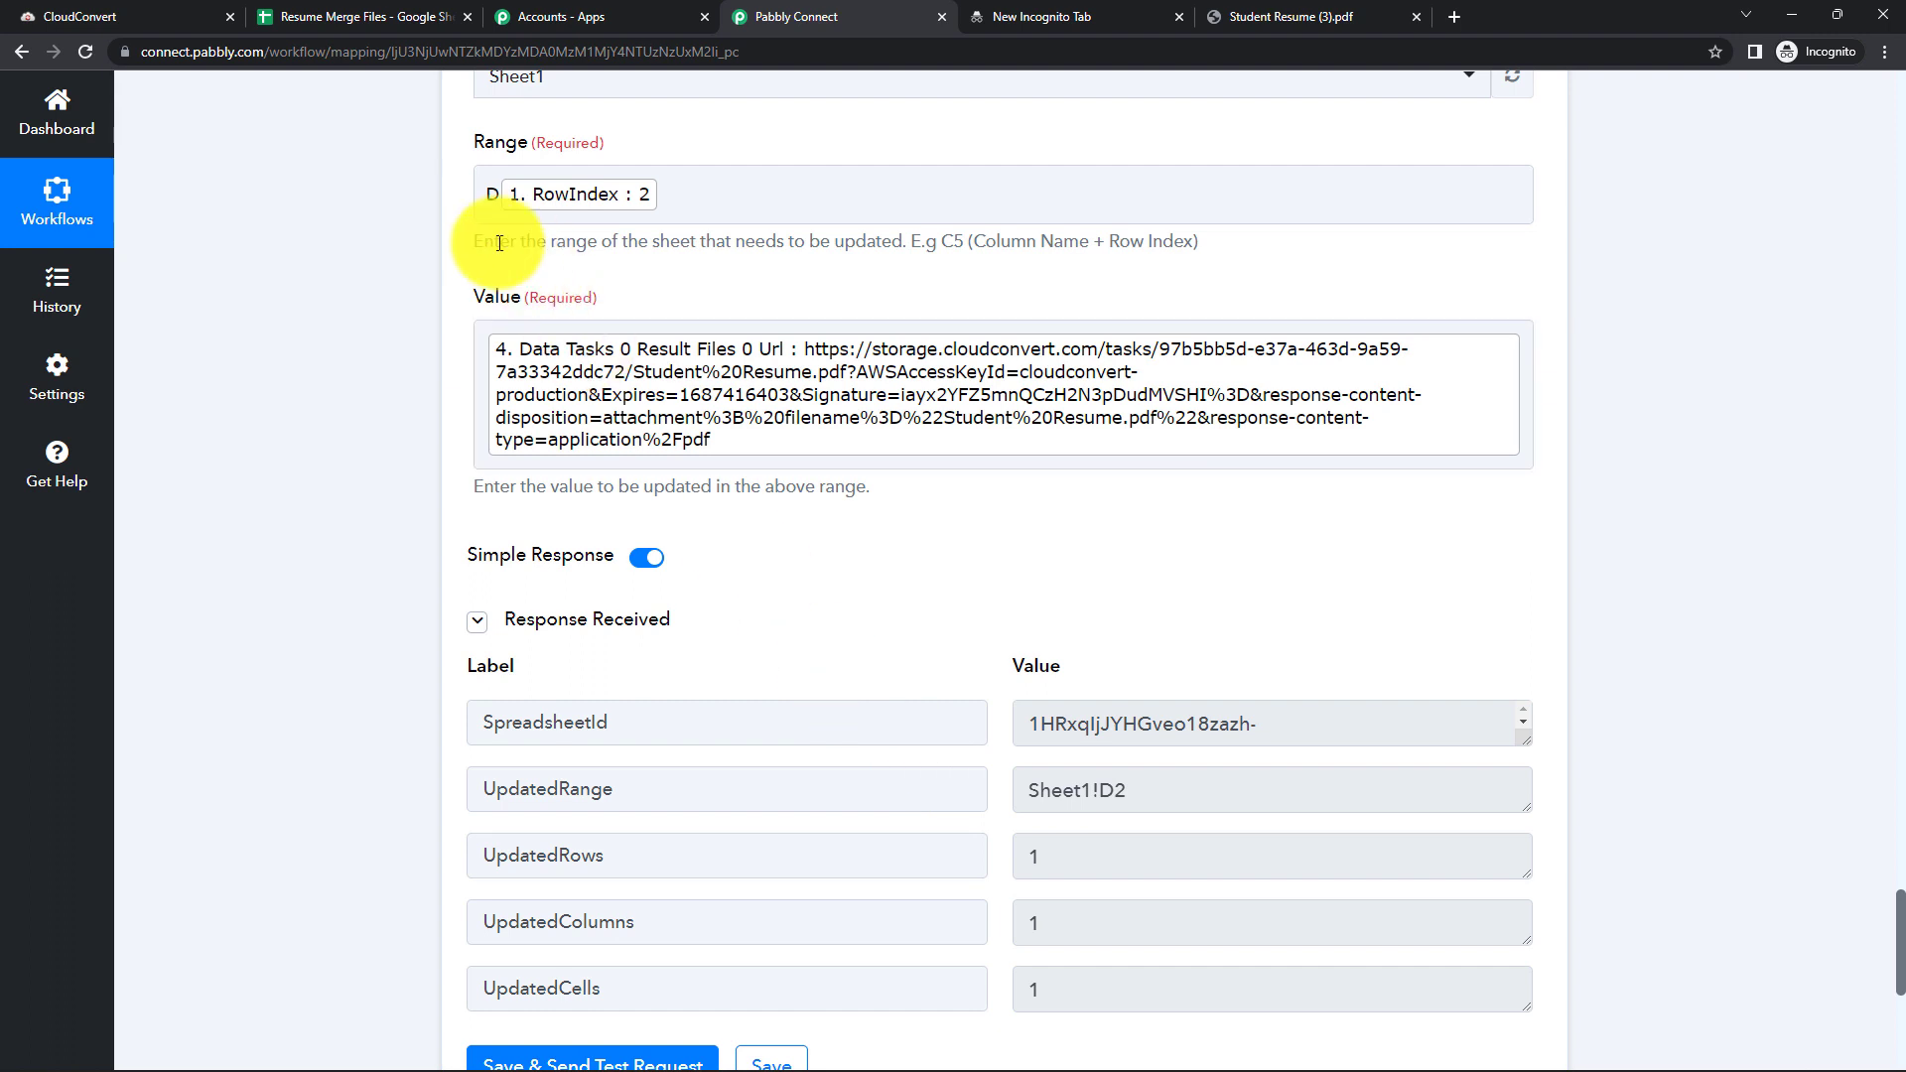
# Check the Student Resume row's Merge File cell in the Resume Merge Files spreadsheet for the merged file's URL
pyautogui.click(342, 14)
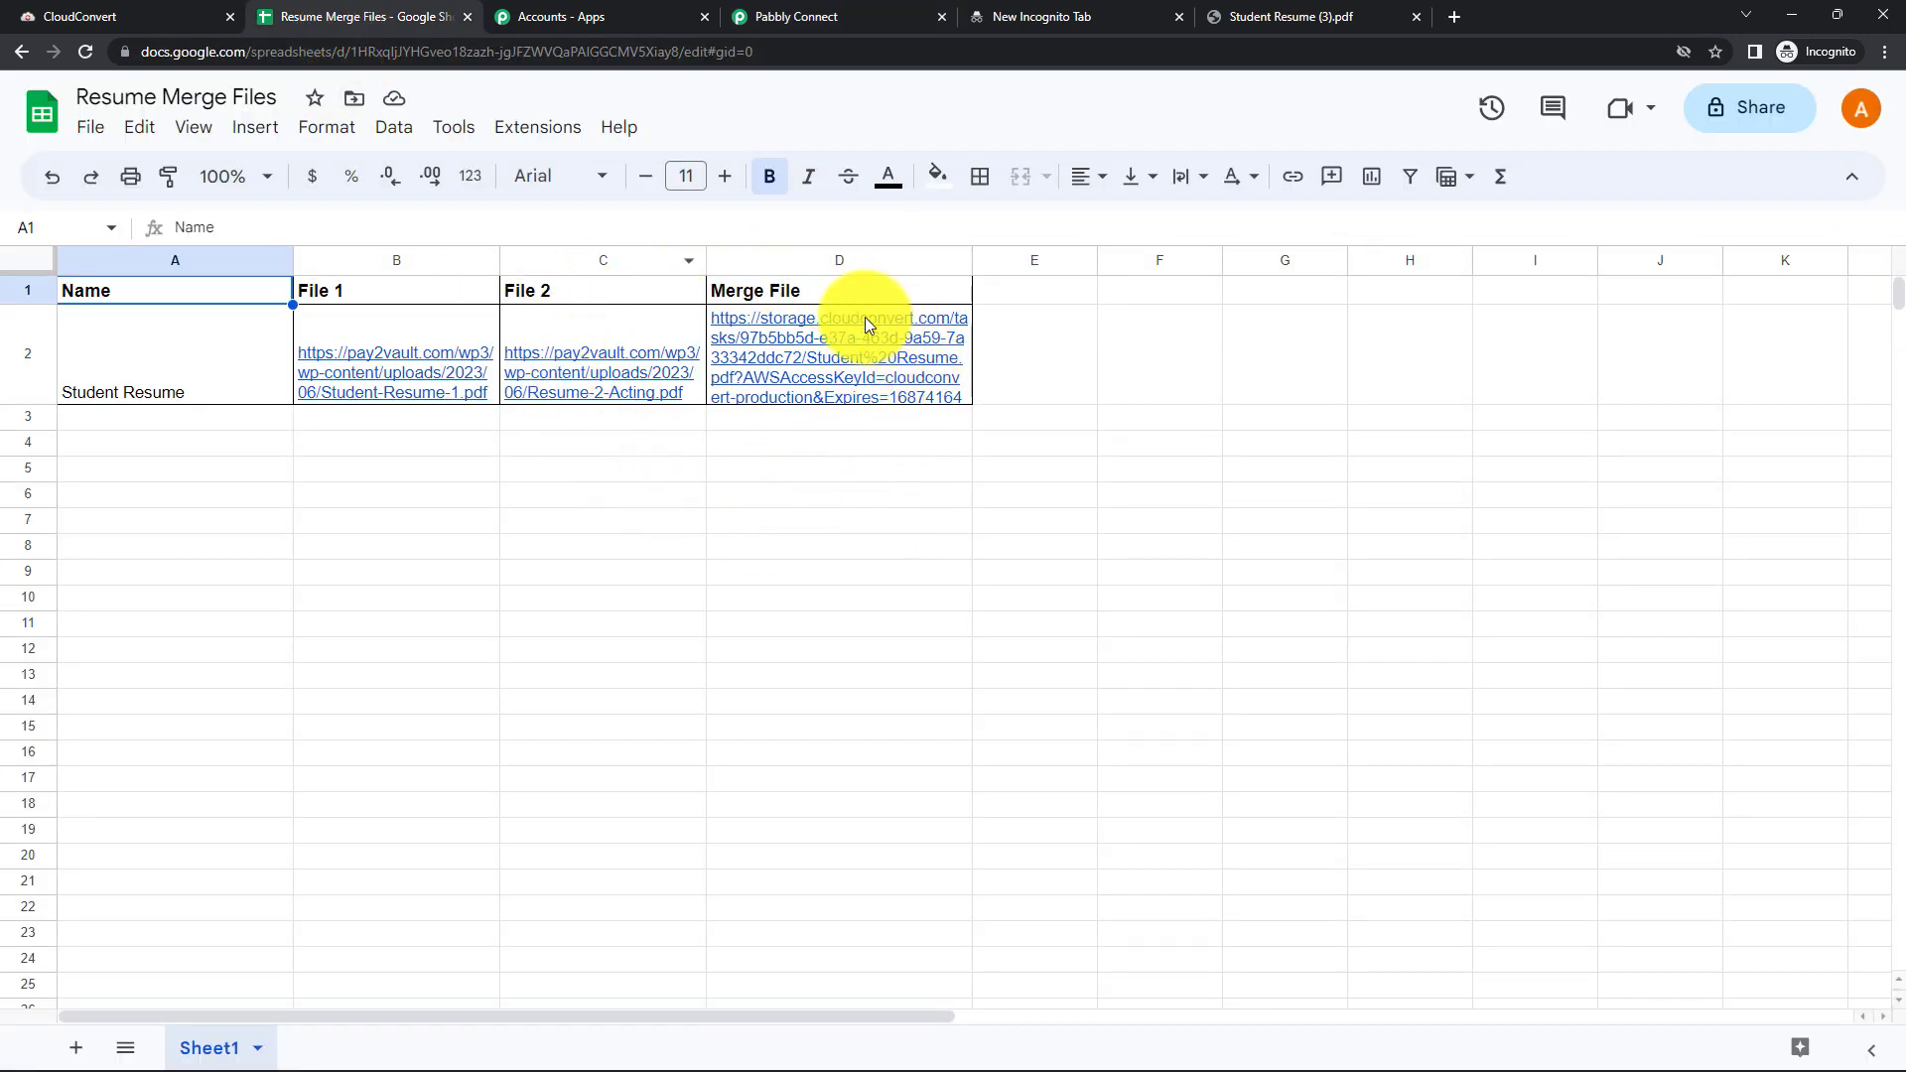
pyautogui.moveTo(814, 314)
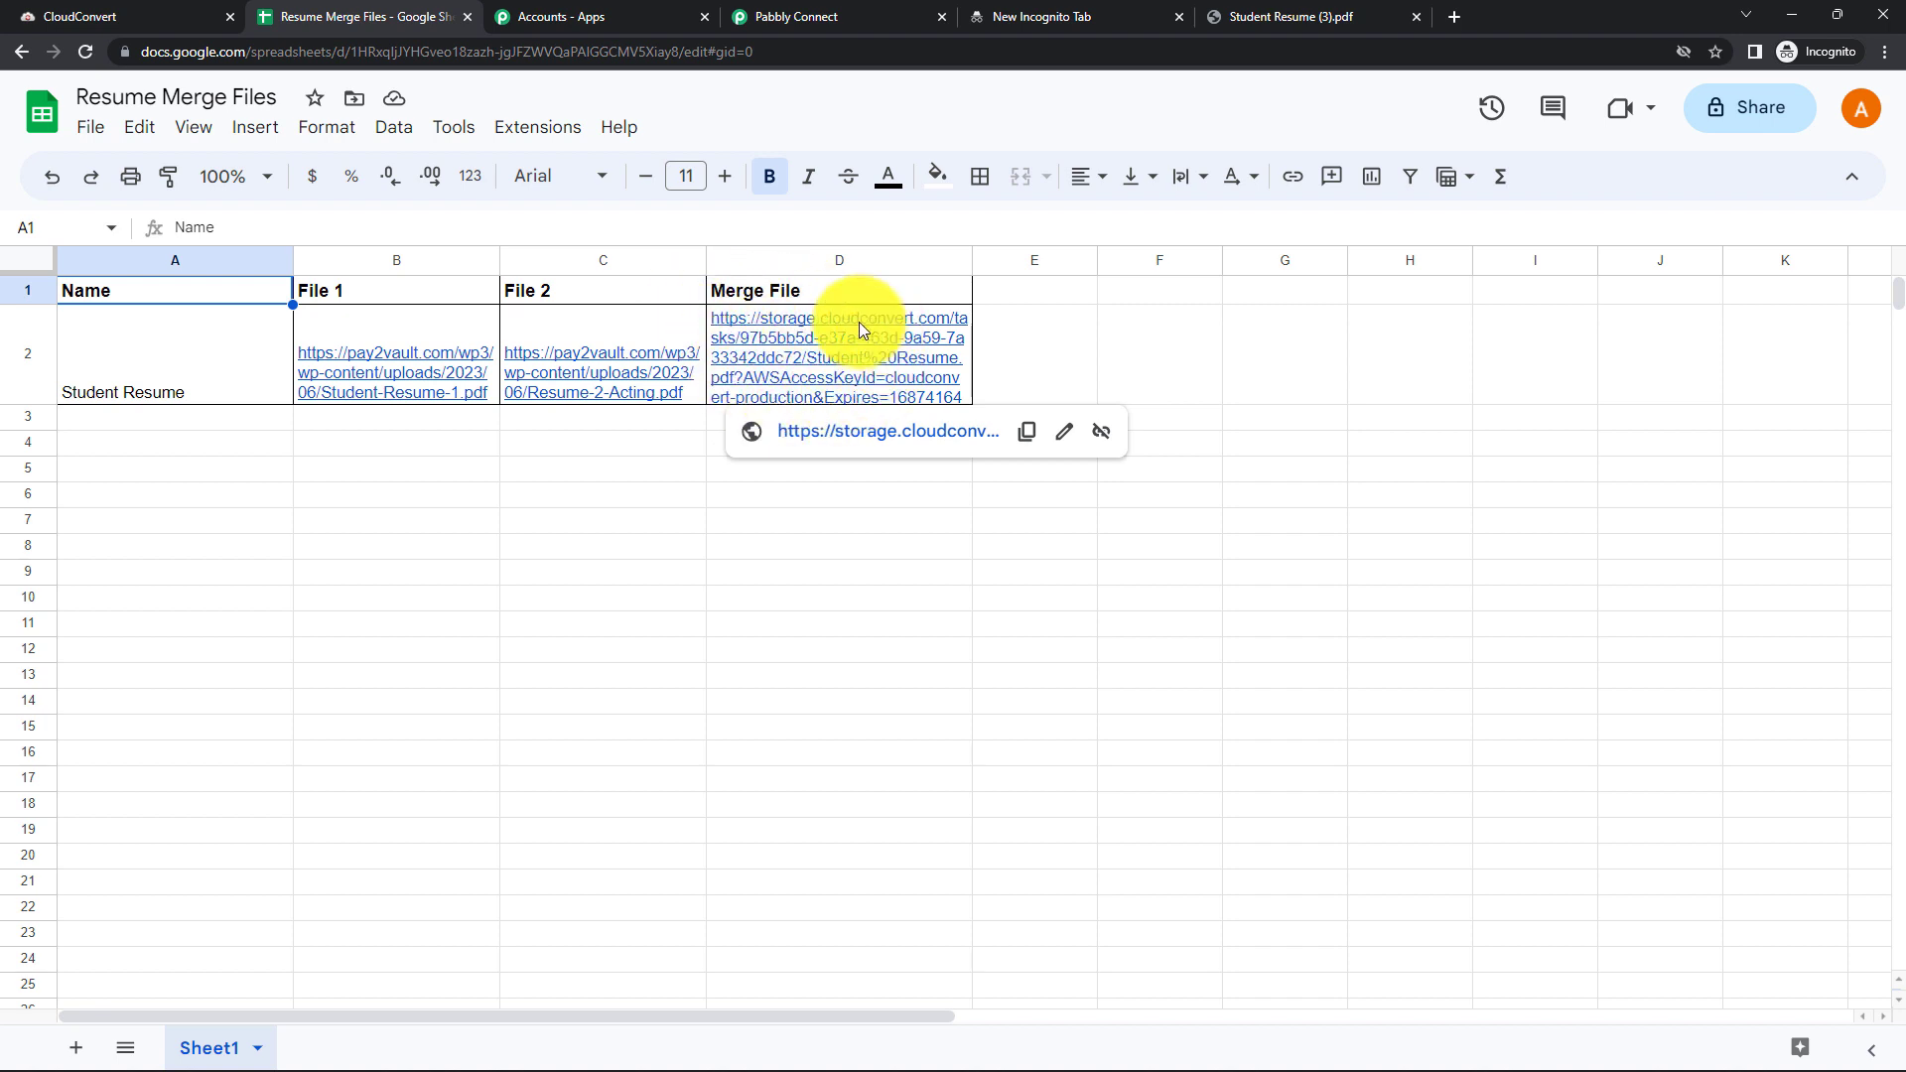
pyautogui.click(914, 581)
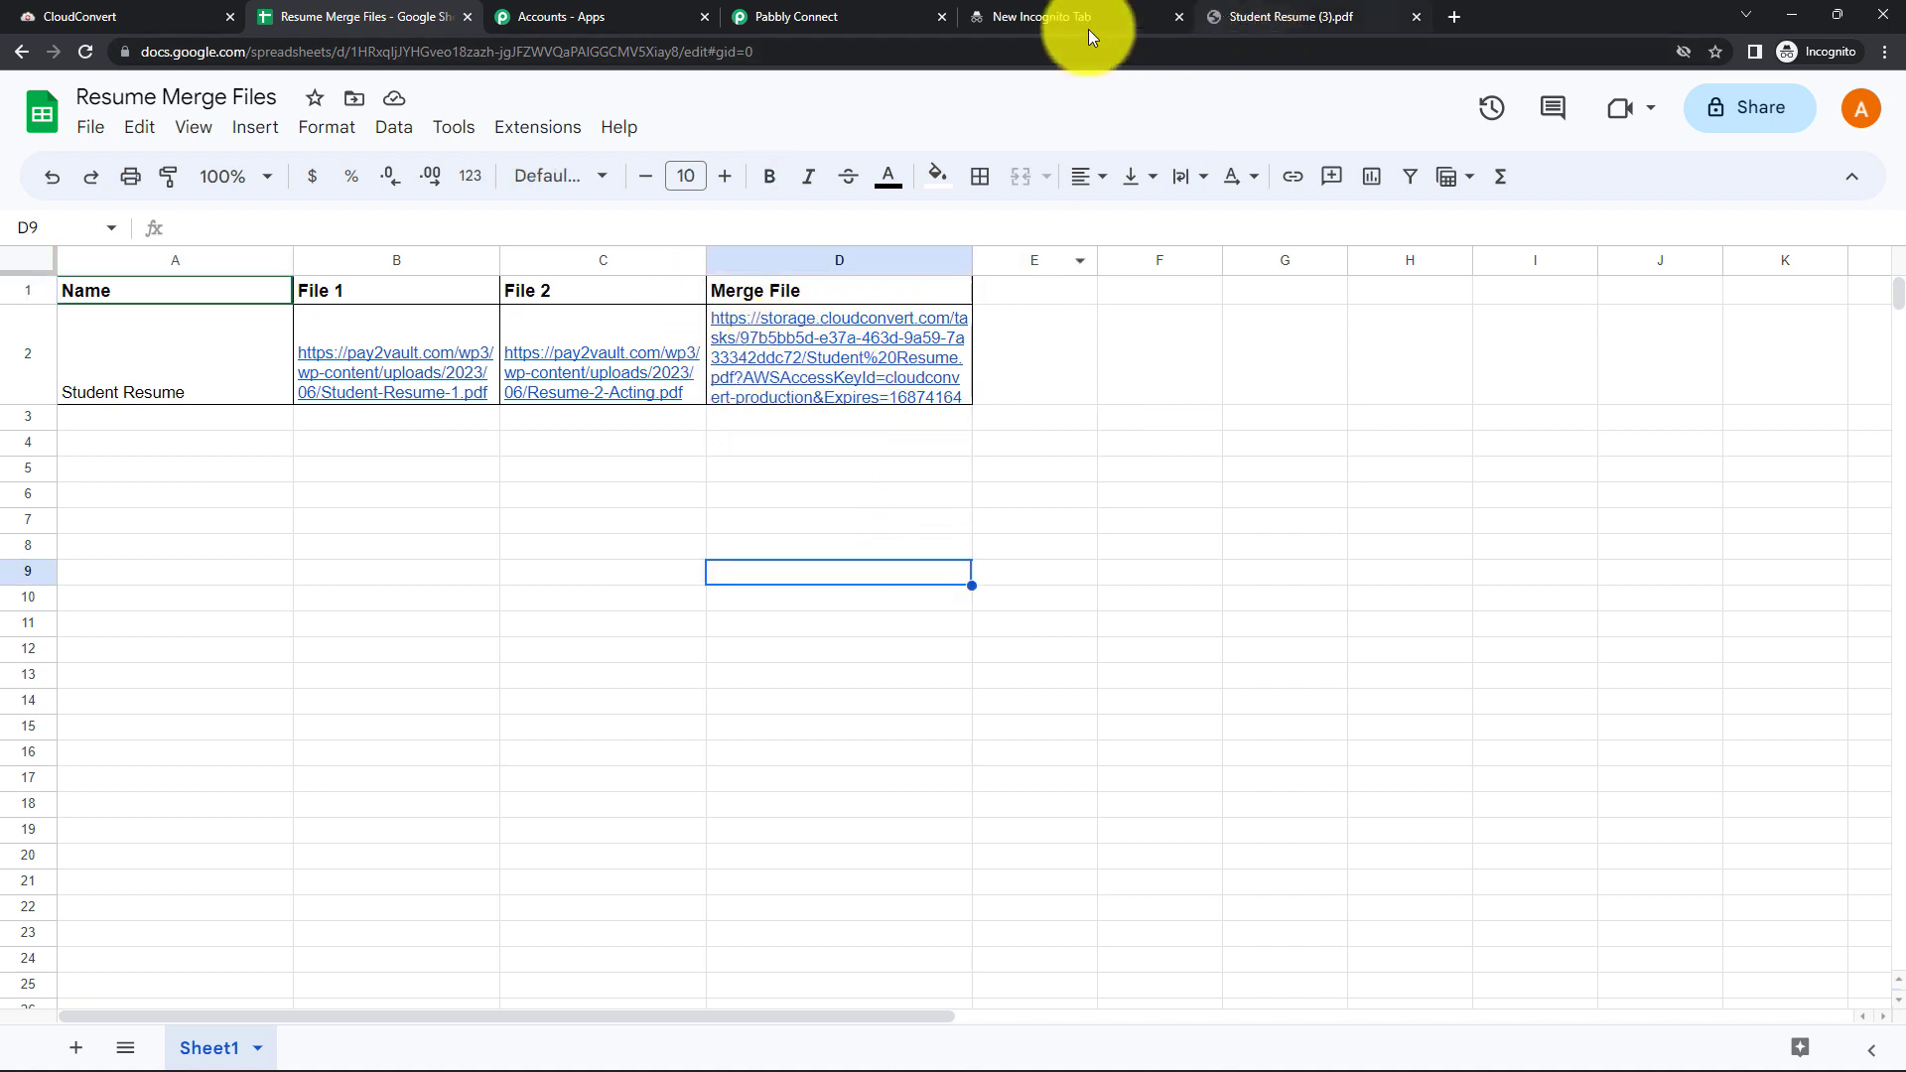
# Return to the Pabbly Connect workflow and collapse the Update Cell Value action and the Google Sheets trigger
pyautogui.click(777, 23)
pyautogui.scroll(1, 992, 478)
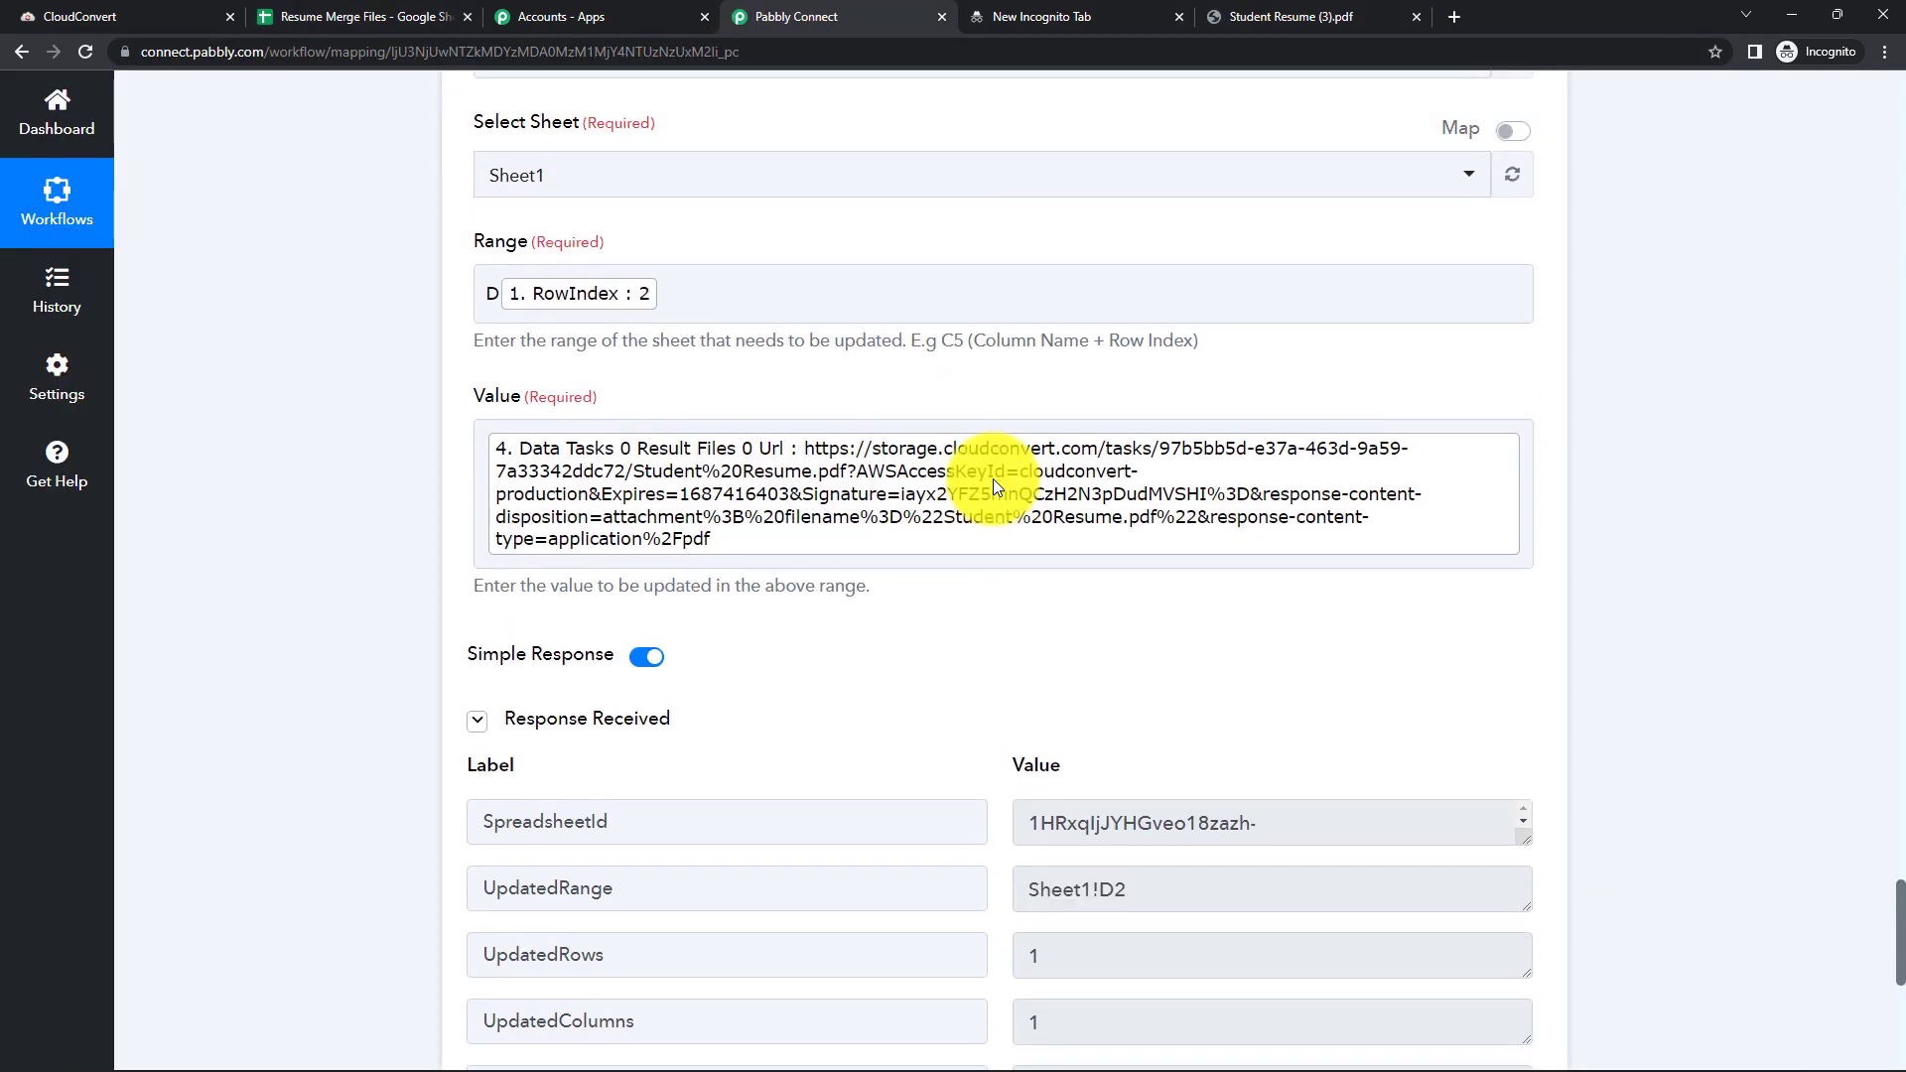
pyautogui.scroll(8, 993, 478)
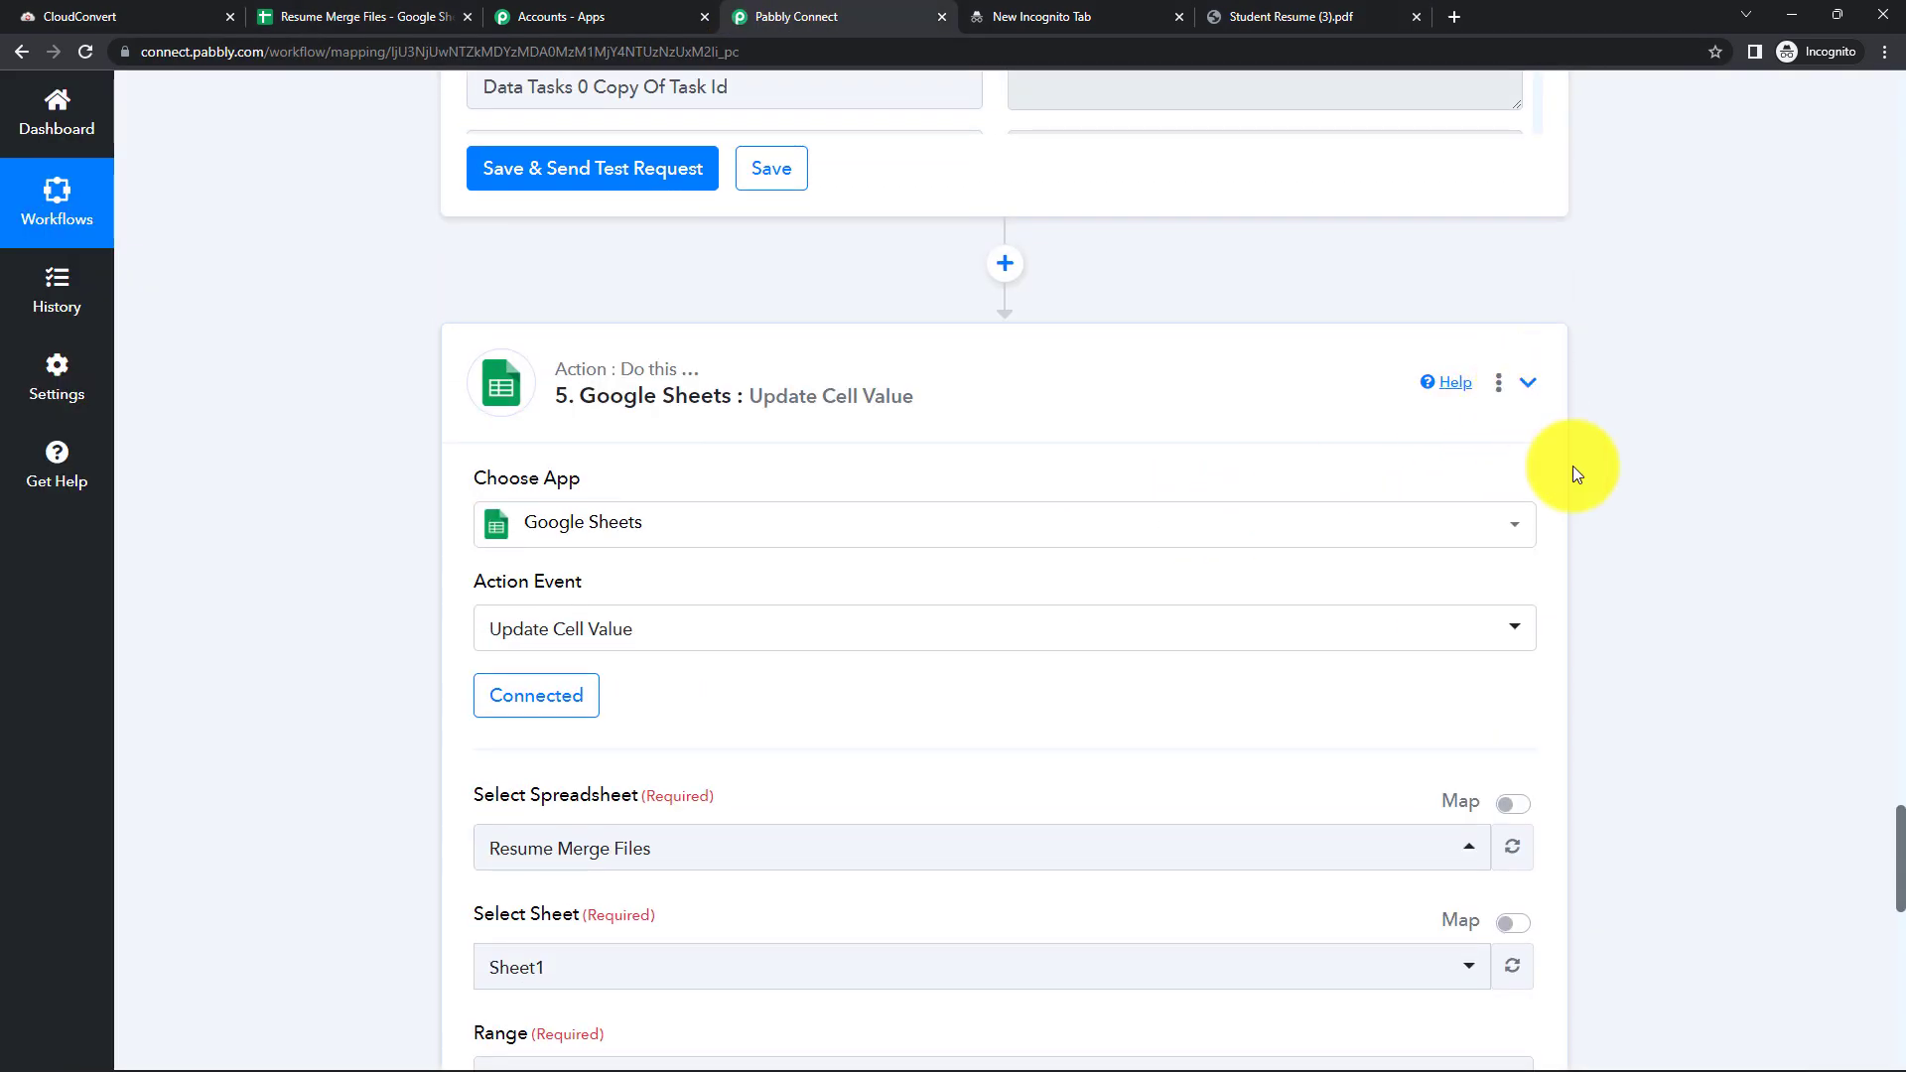
pyautogui.click(1528, 383)
pyautogui.moveTo(1898, 984); pyautogui.dragTo(1891, 40)
pyautogui.click(1526, 487)
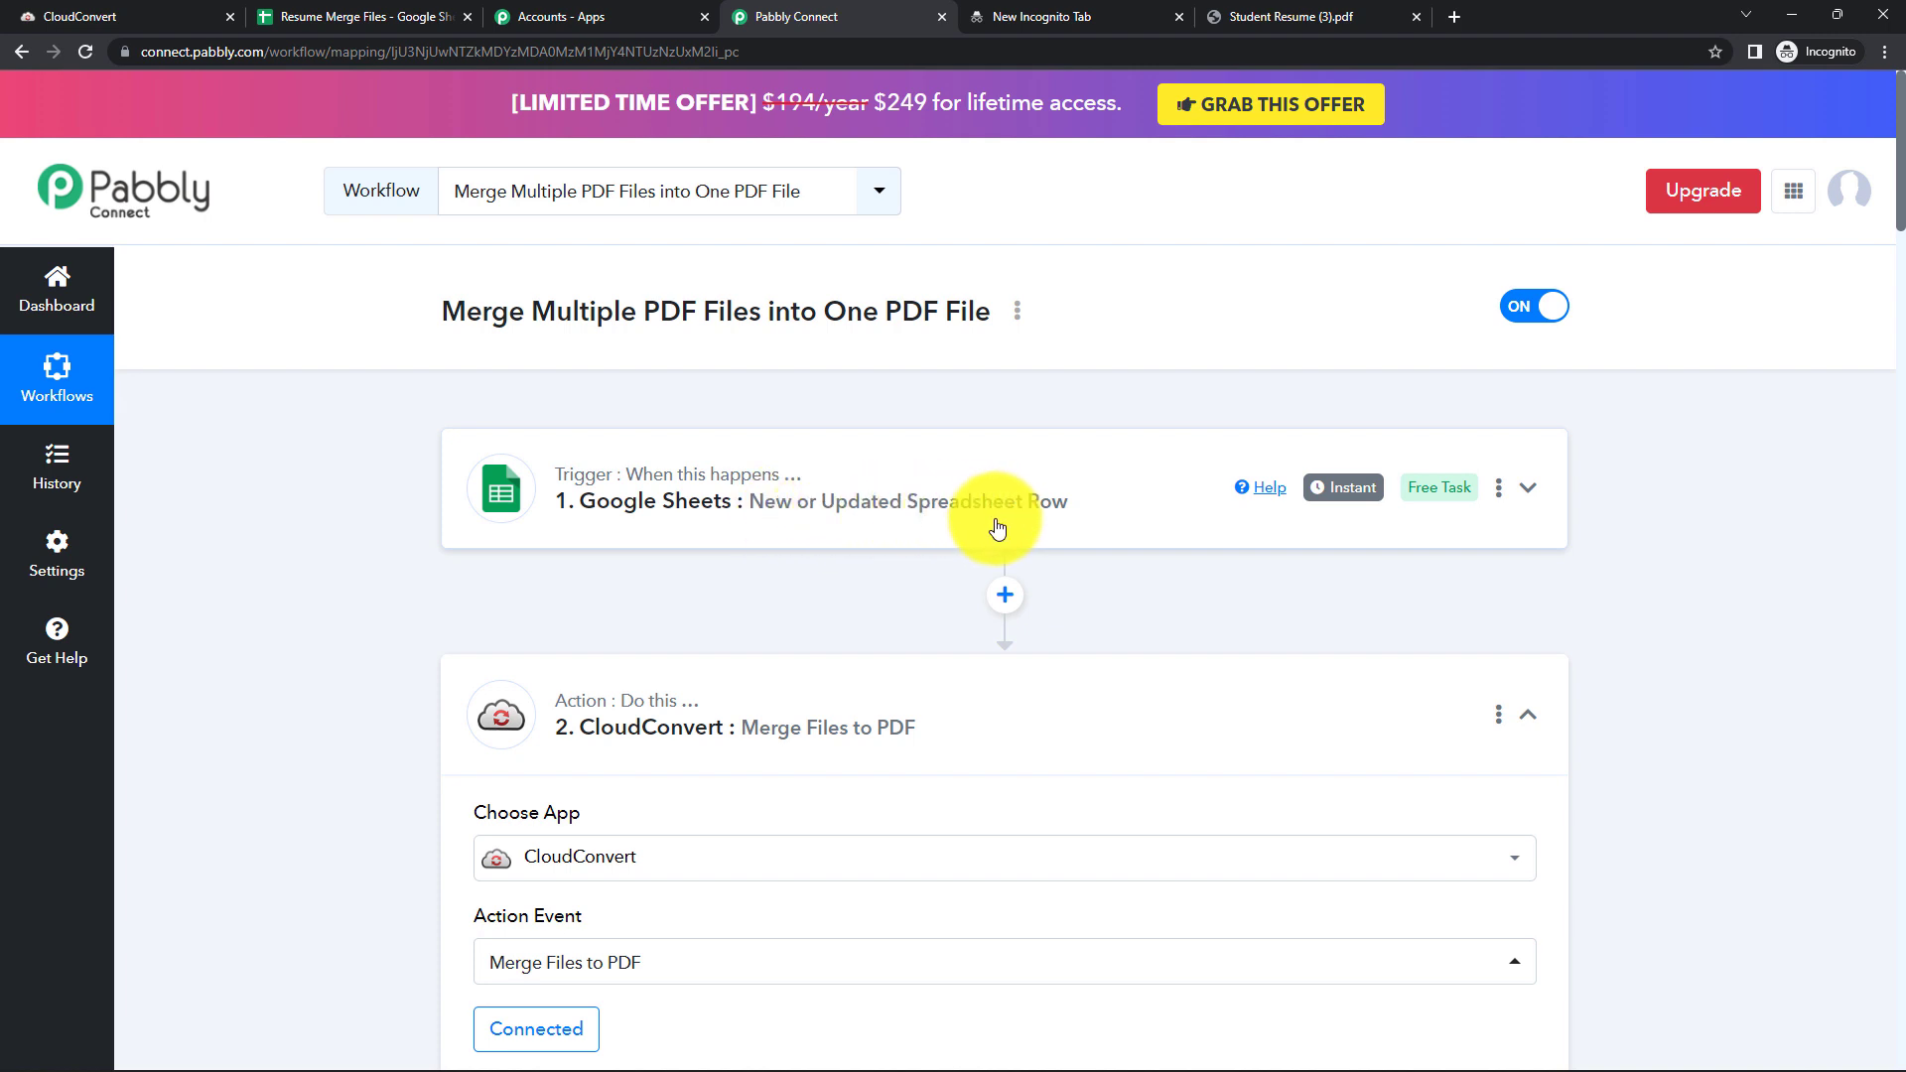
# Collapse the Merge Files to PDF, Delay For and Get Job Details steps and review the whole workflow sequence
pyautogui.scroll(-1, 873, 586)
pyautogui.click(709, 646)
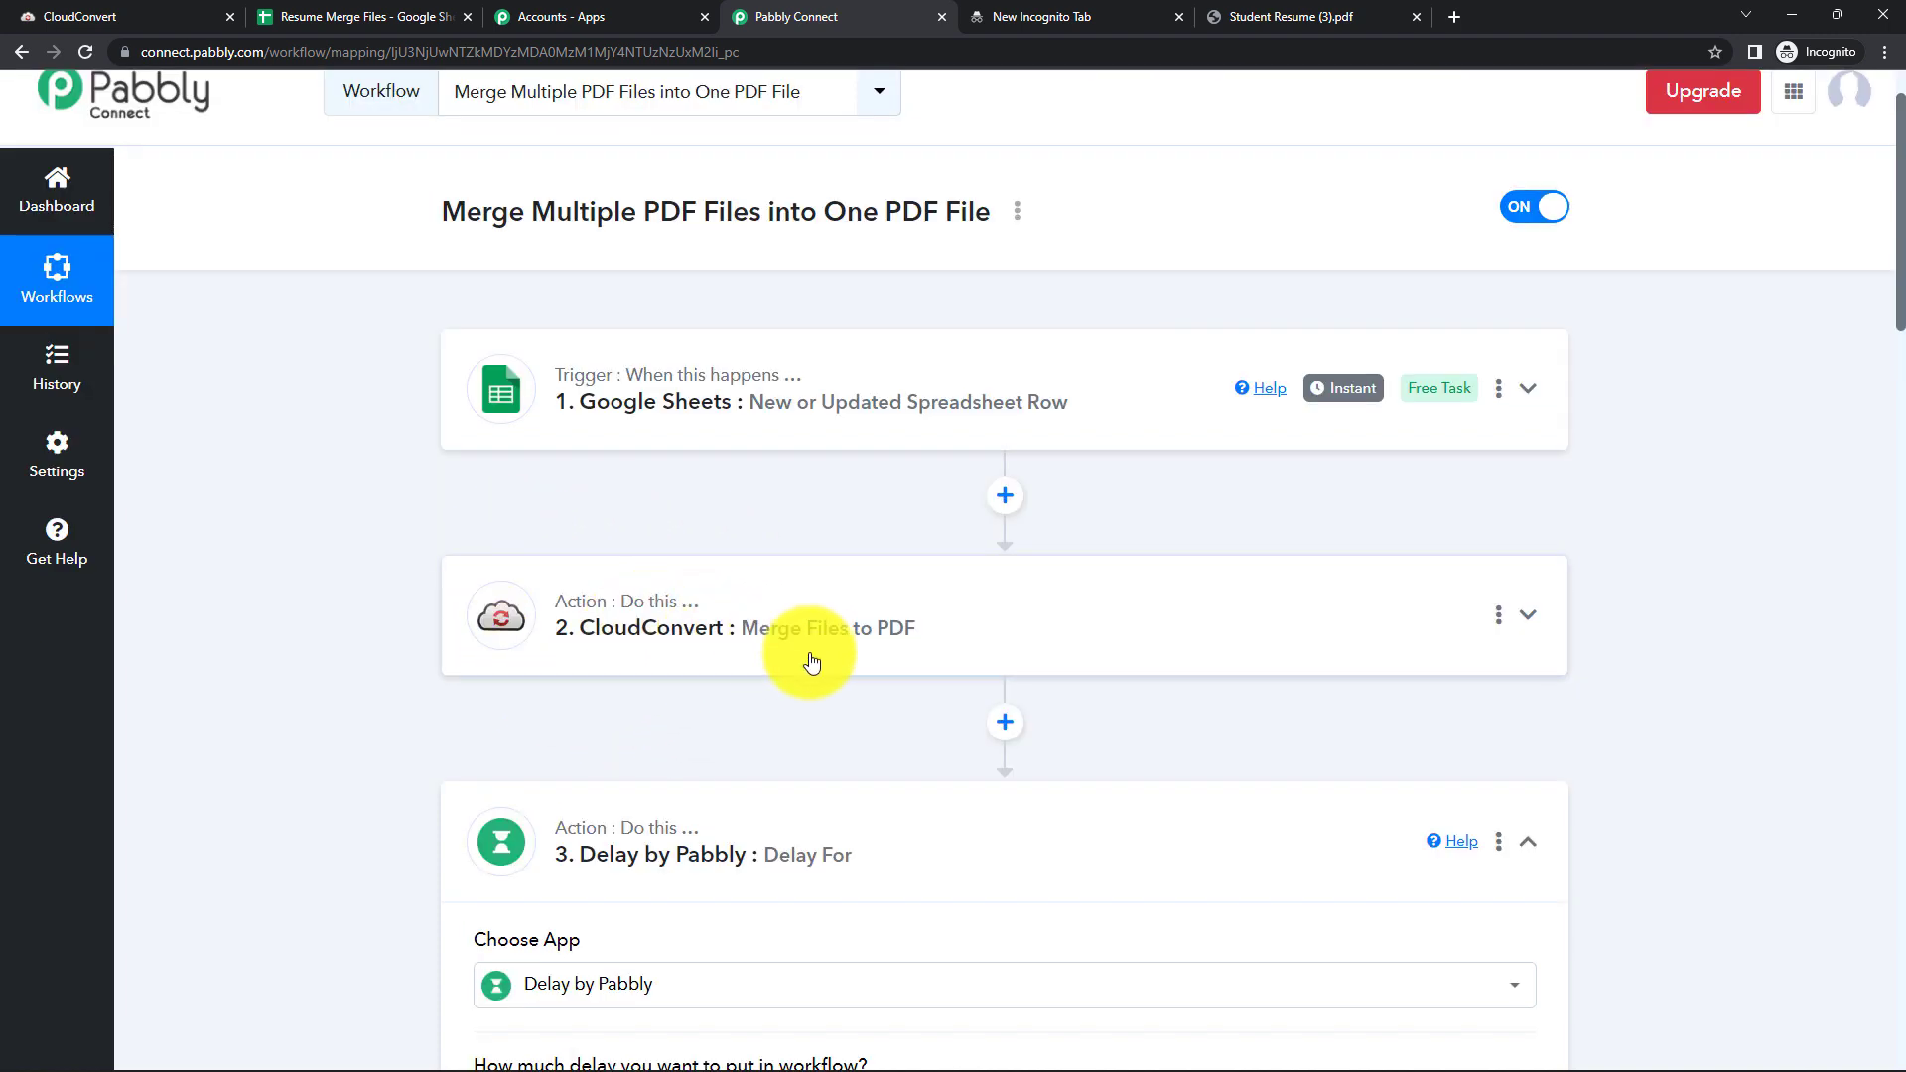
pyautogui.scroll(-2, 890, 654)
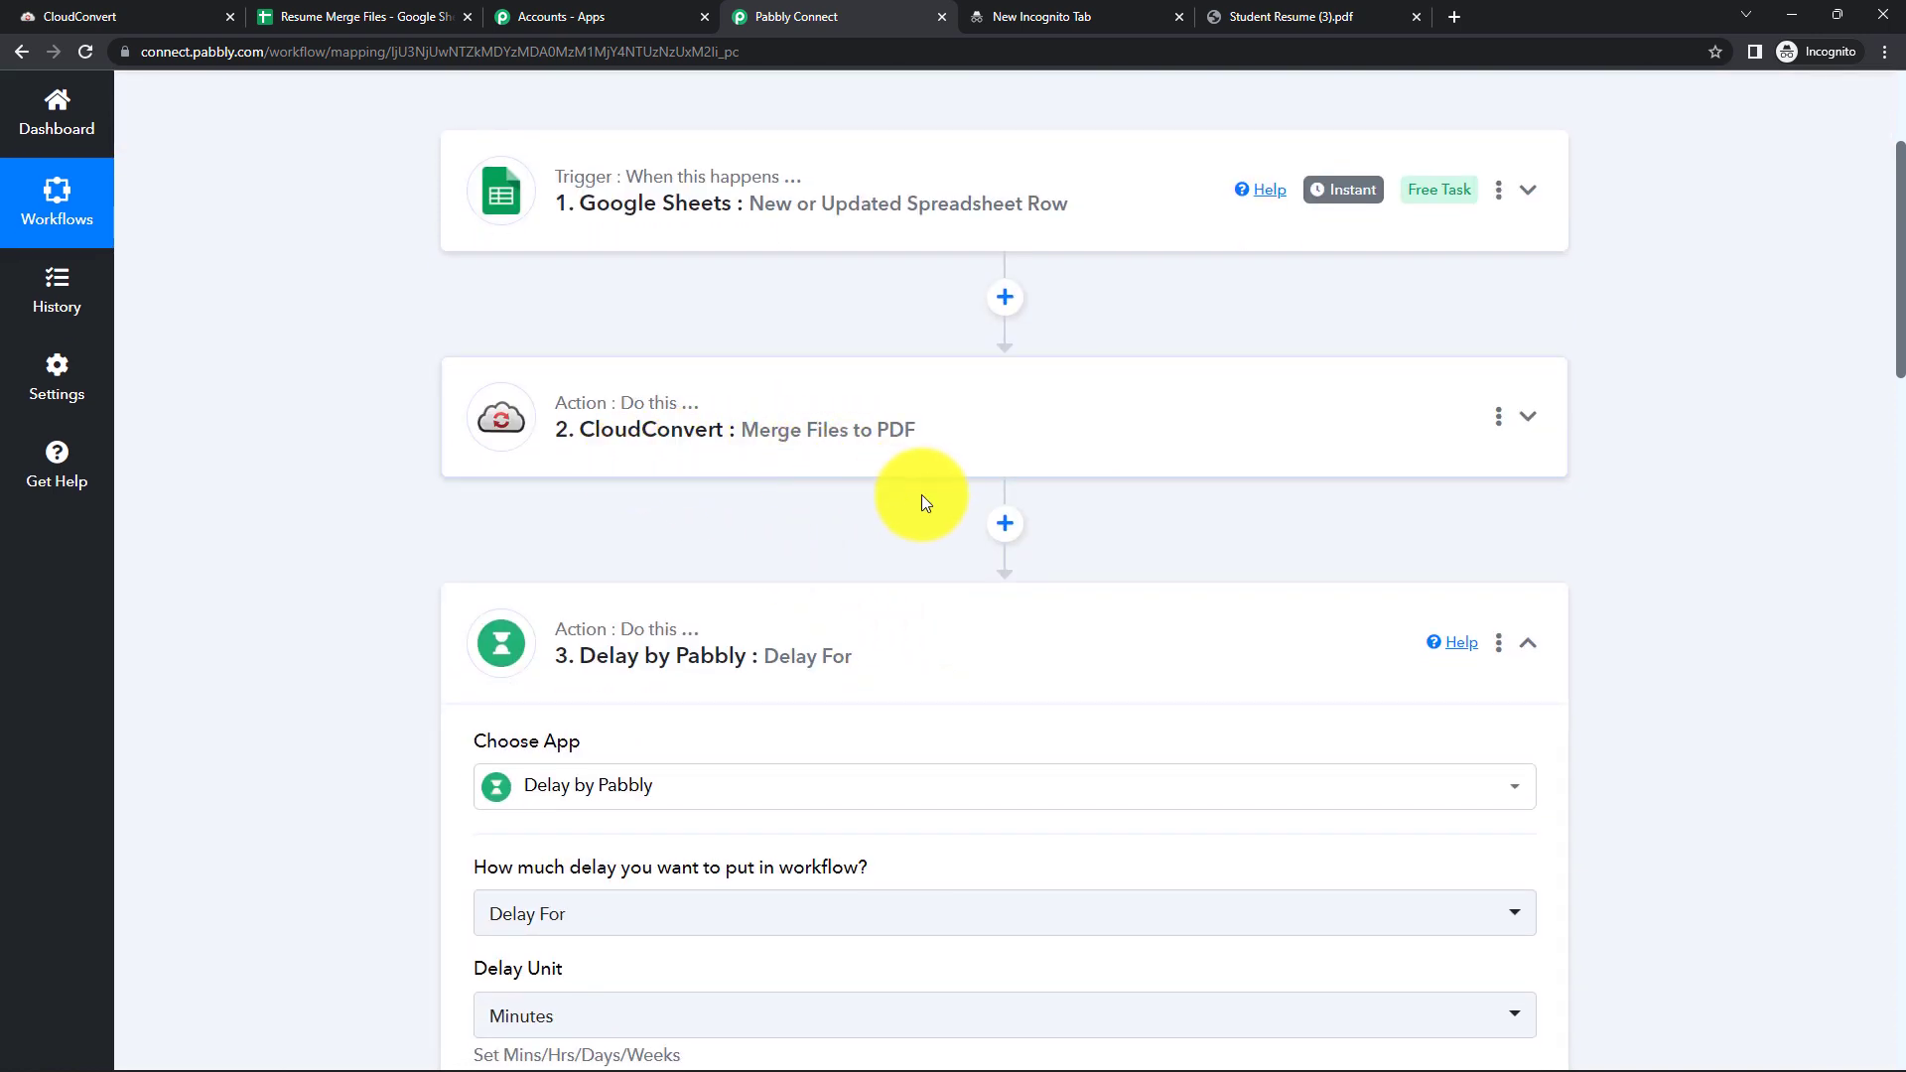
pyautogui.click(1537, 643)
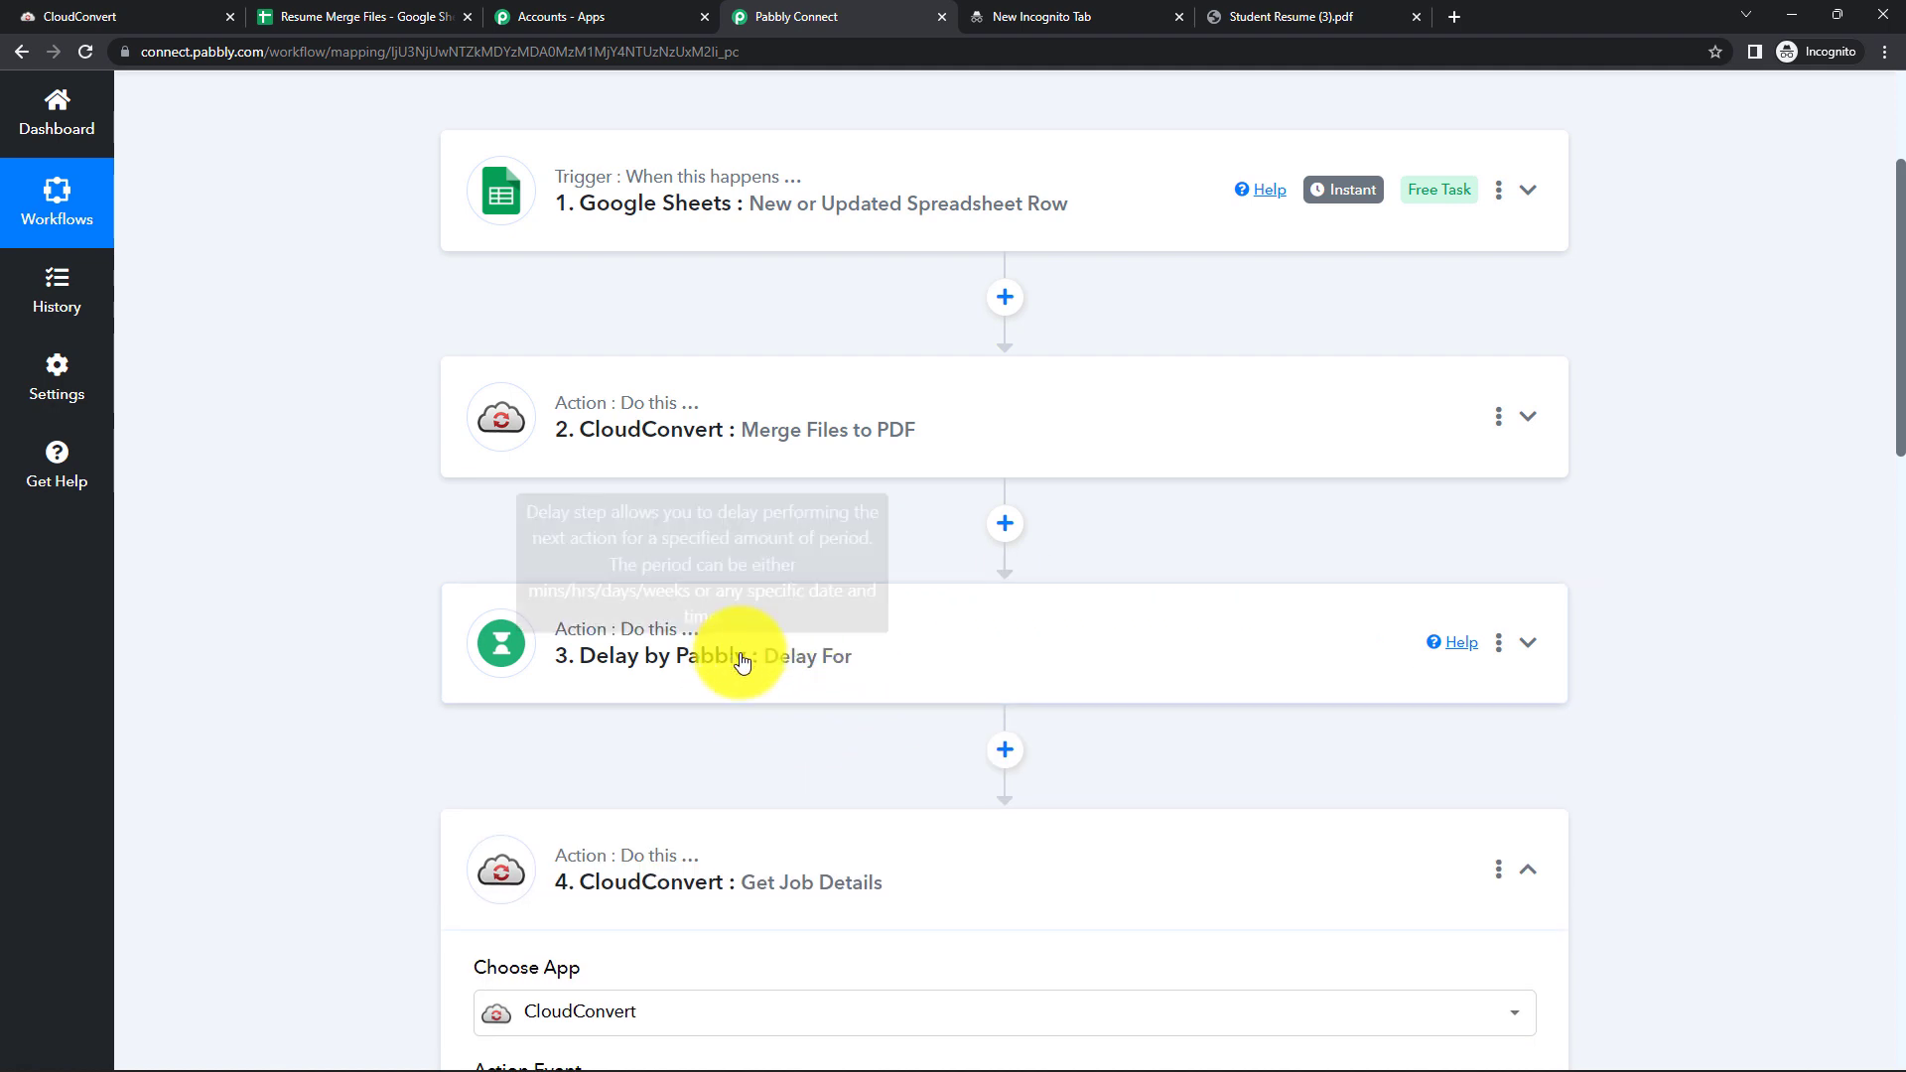
pyautogui.scroll(-2, 893, 711)
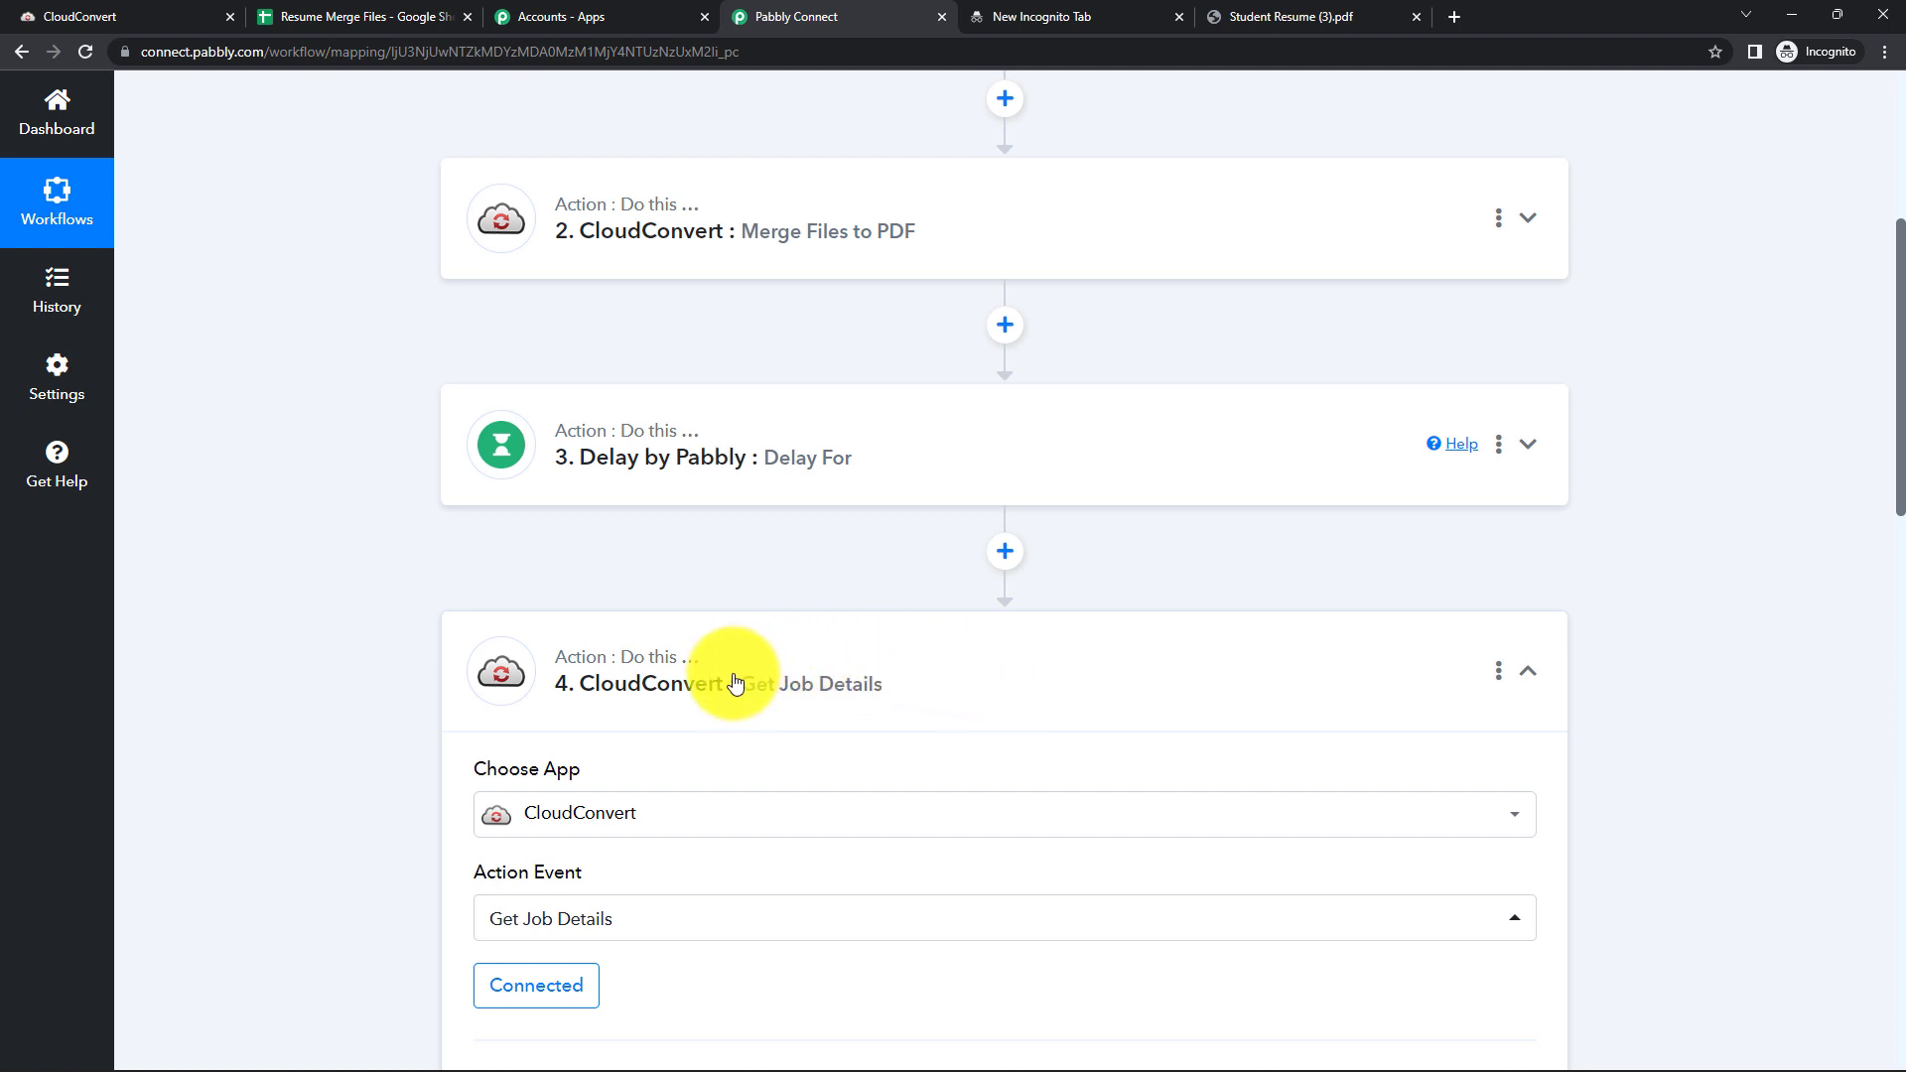
pyautogui.click(787, 694)
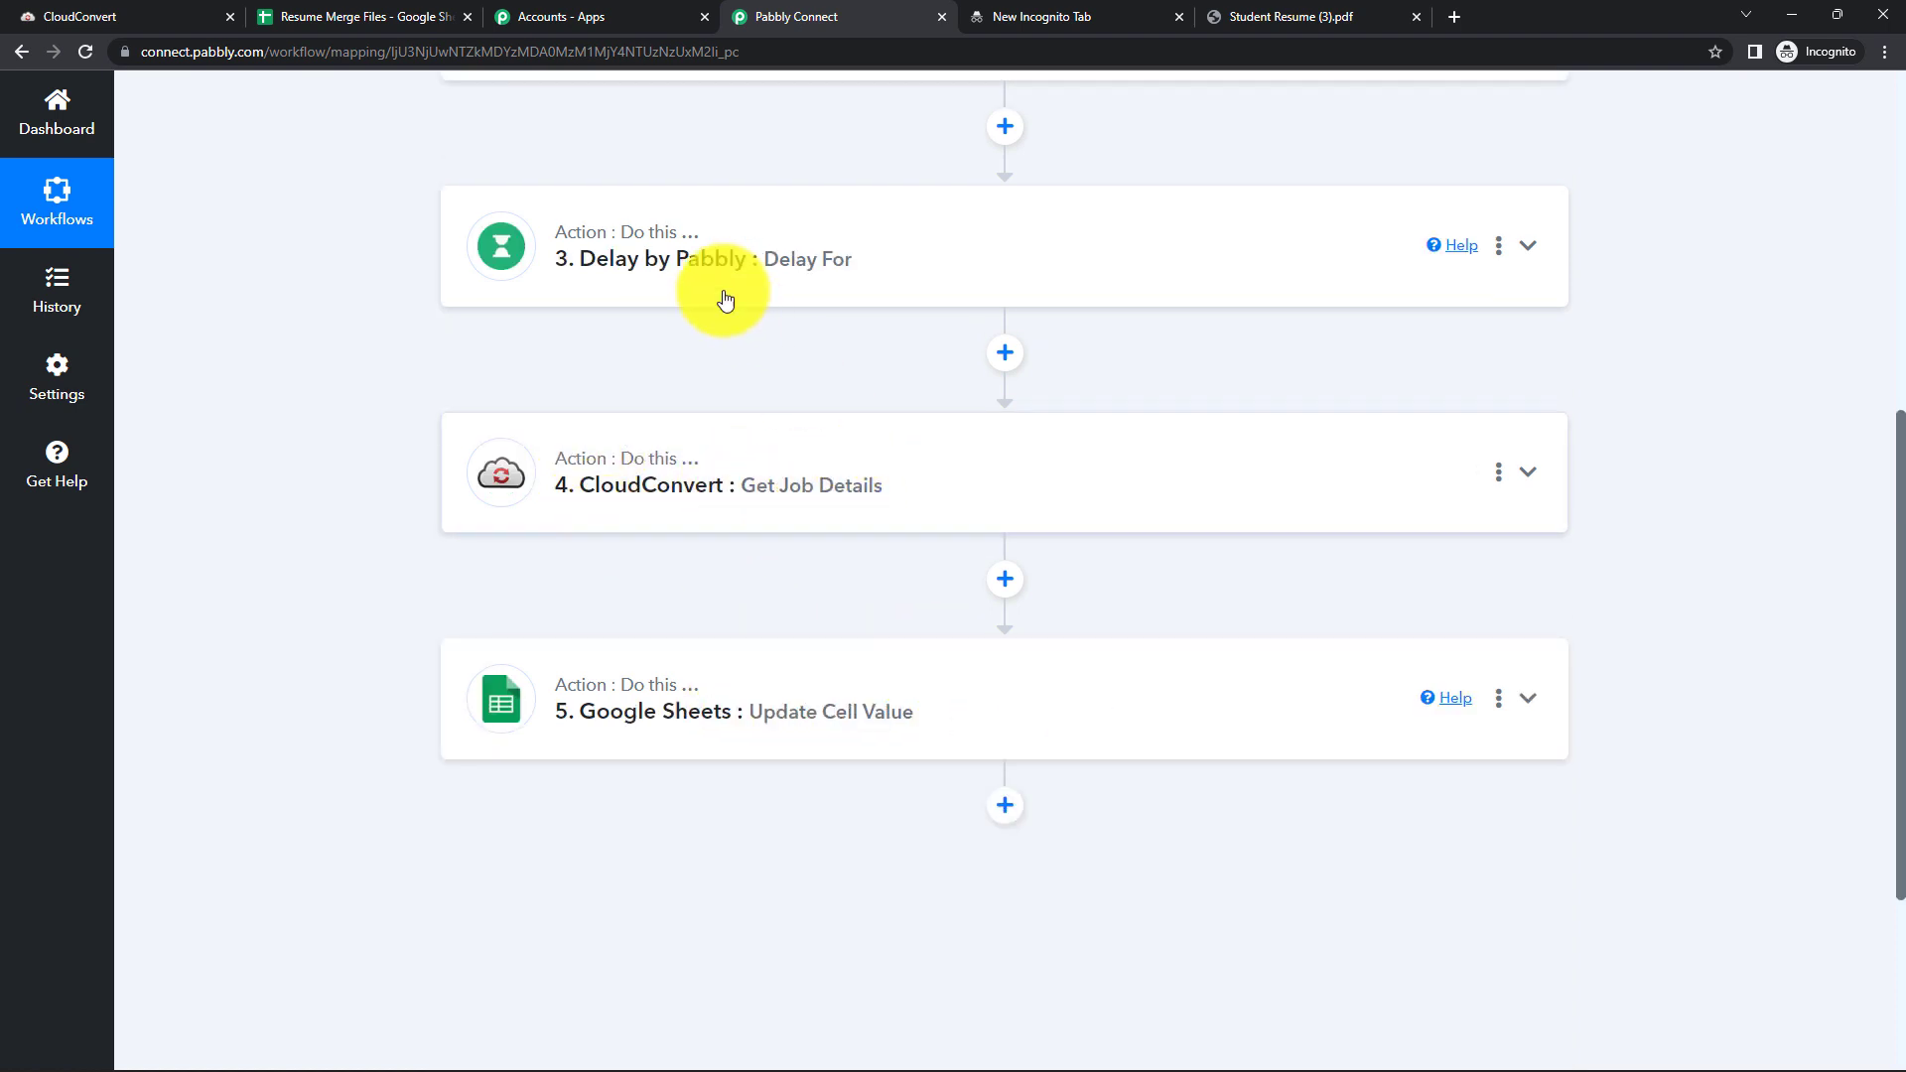
pyautogui.scroll(2, 709, 288)
pyautogui.scroll(1, 714, 275)
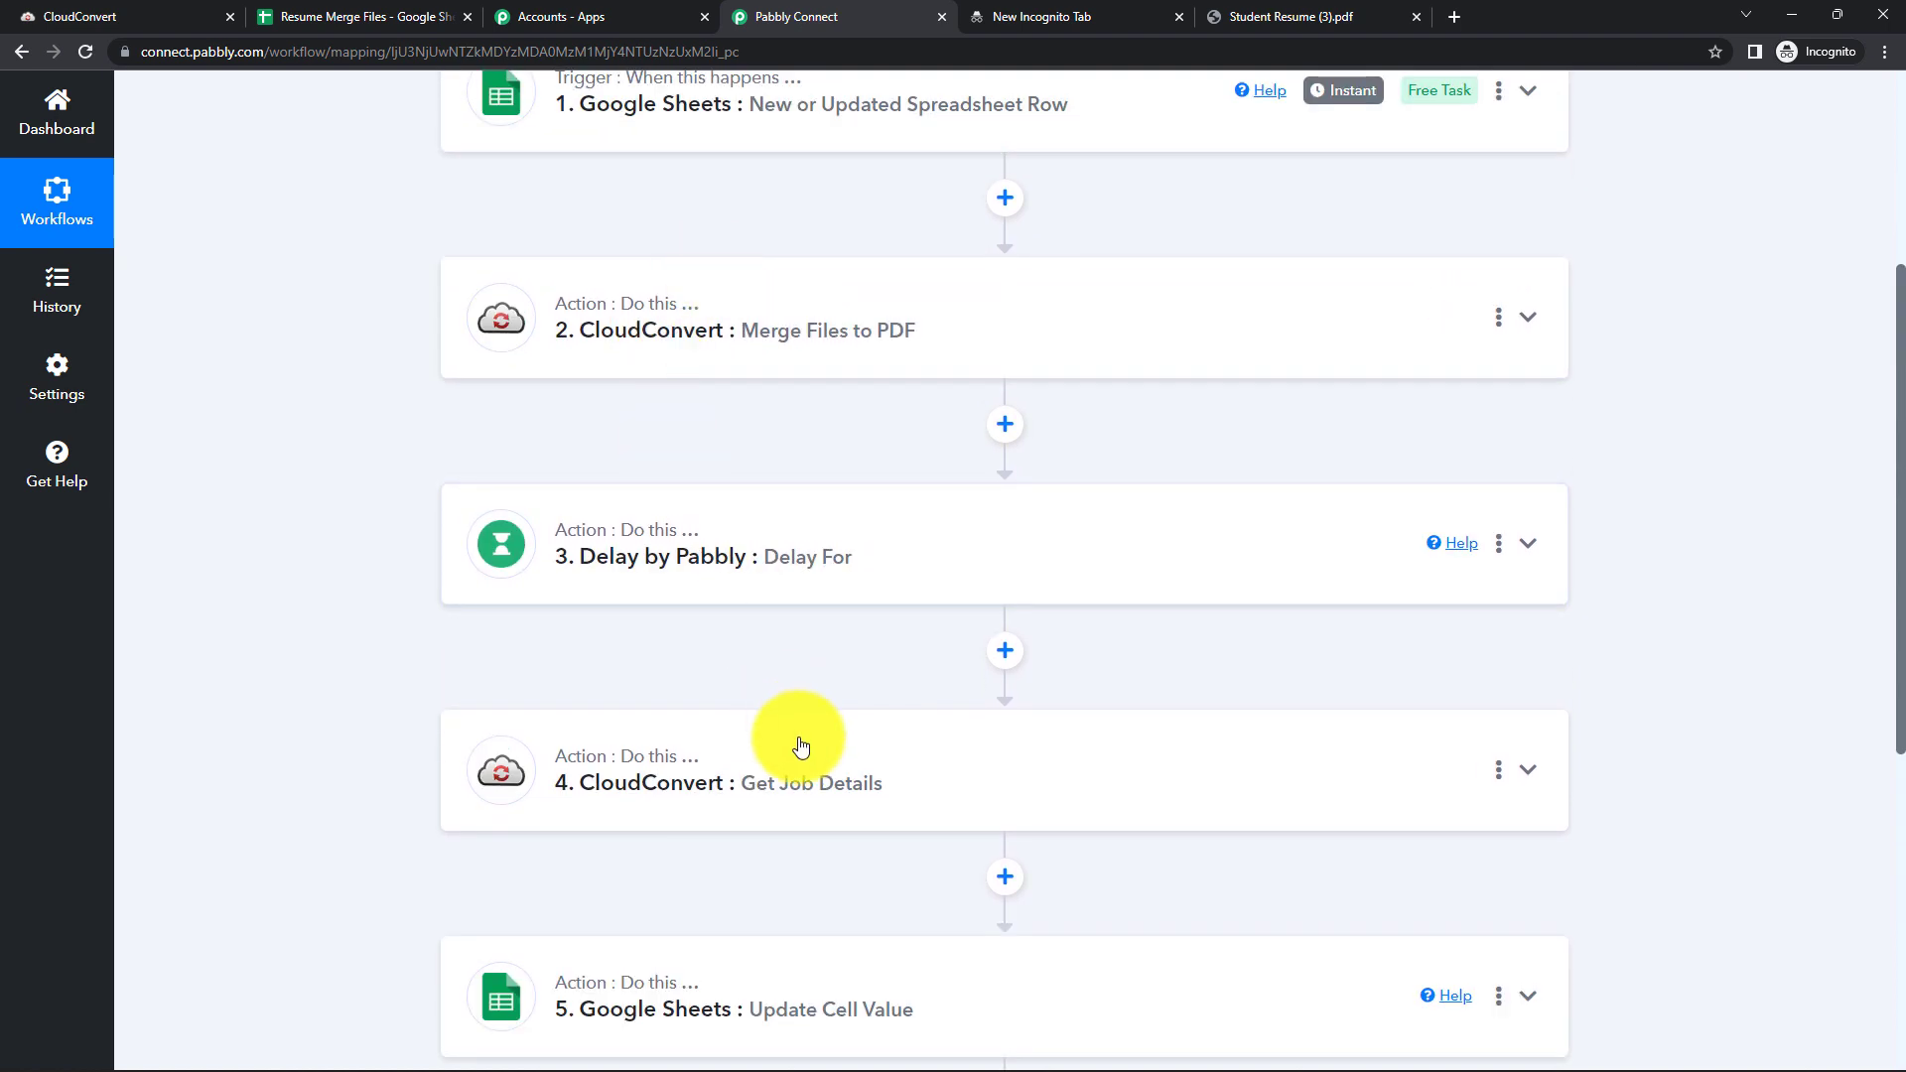
pyautogui.scroll(-3, 794, 695)
pyautogui.scroll(-1, 792, 640)
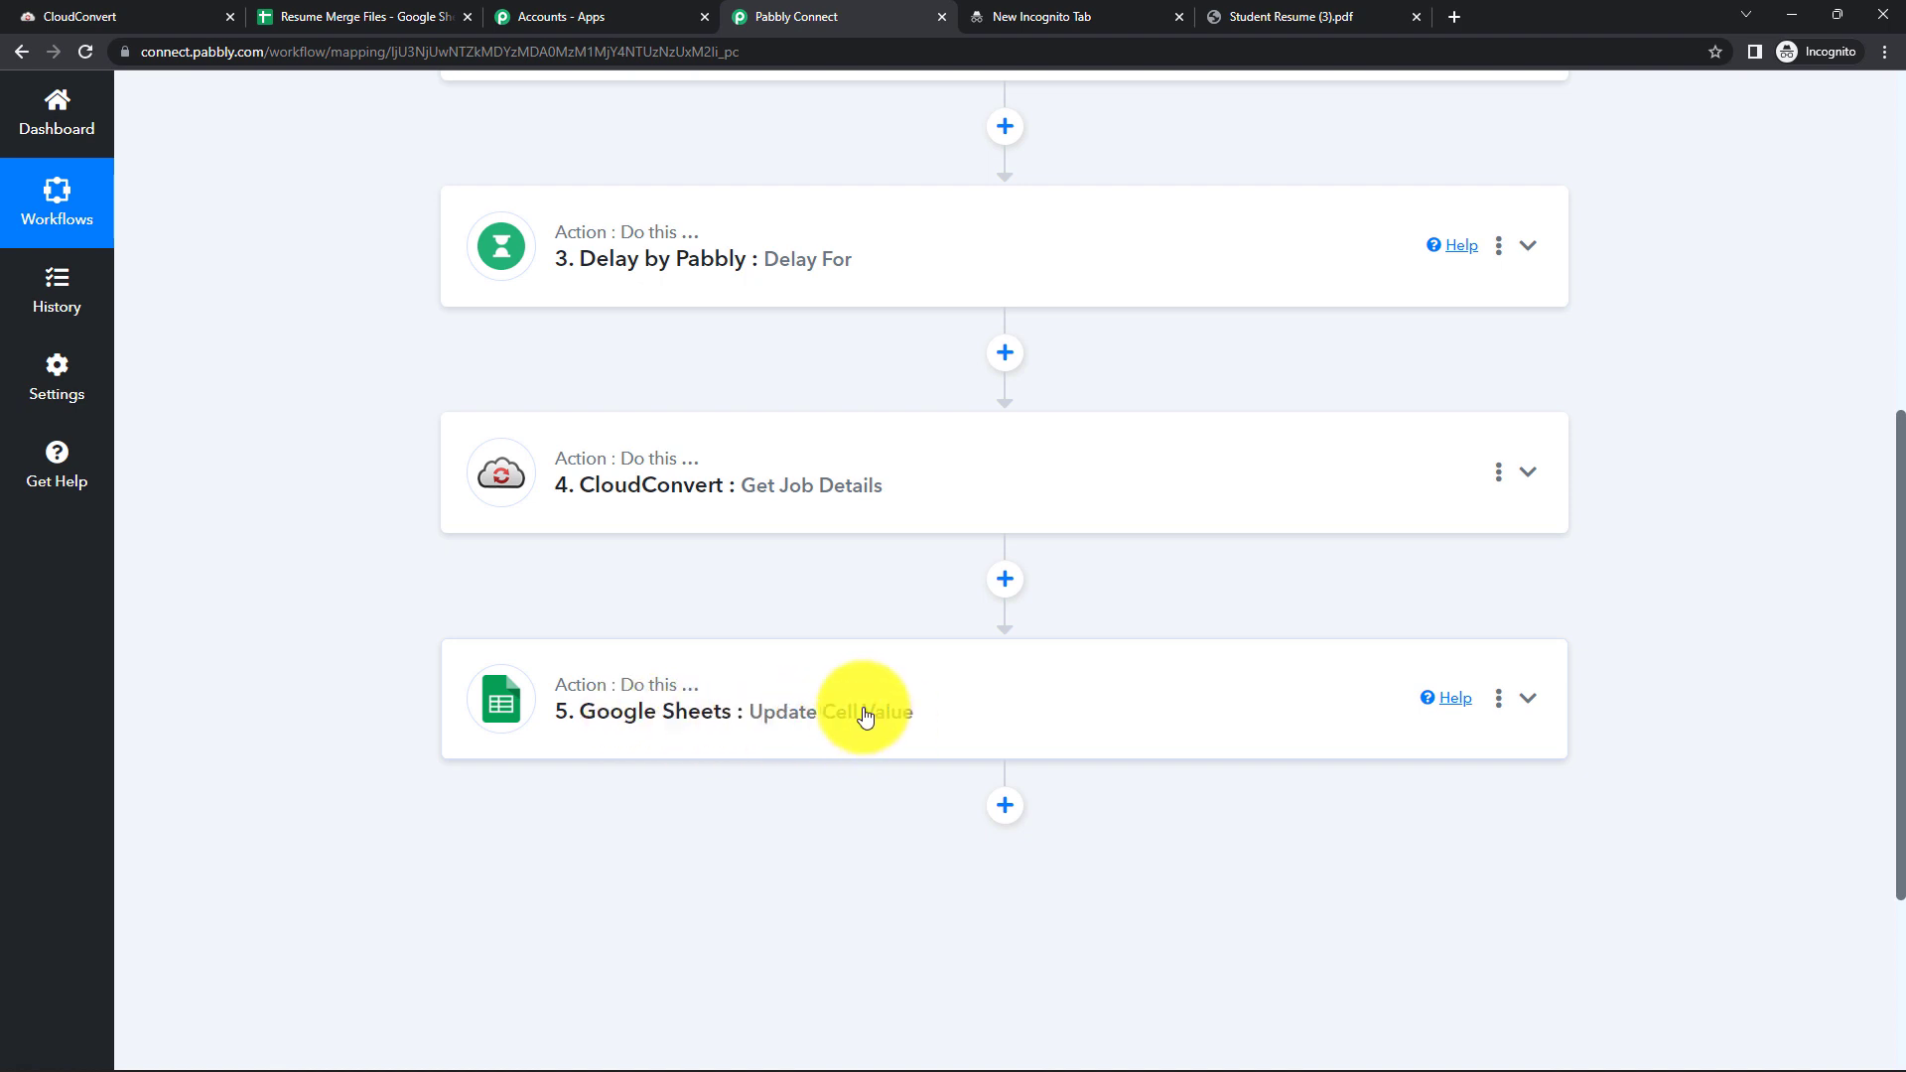
# Switch to the Resume Merge Files spreadsheet and add Sales Resume in row 3 with the pay2vault.com links to Resume-CV-3.pdf and Student-Resume.pdf as File 1 and File 2
pyautogui.click(355, 14)
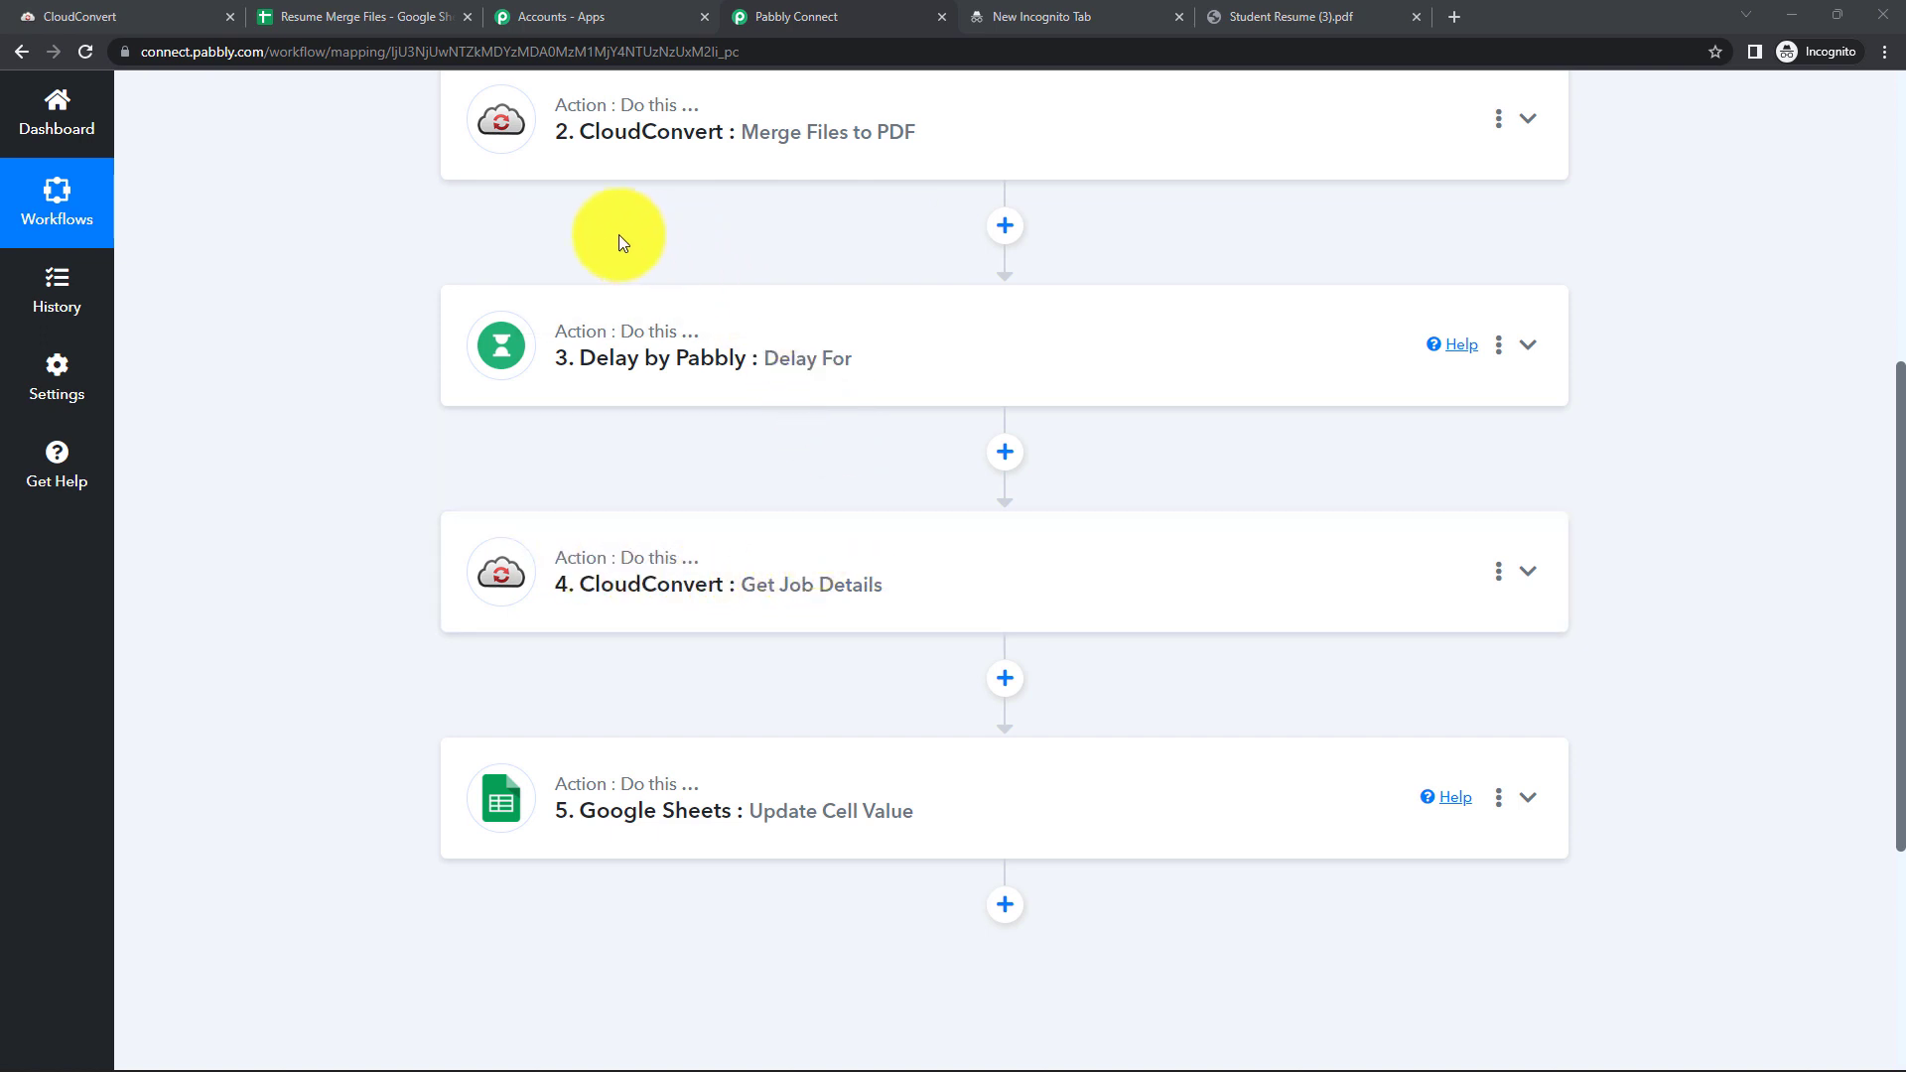
pyautogui.click(334, 16)
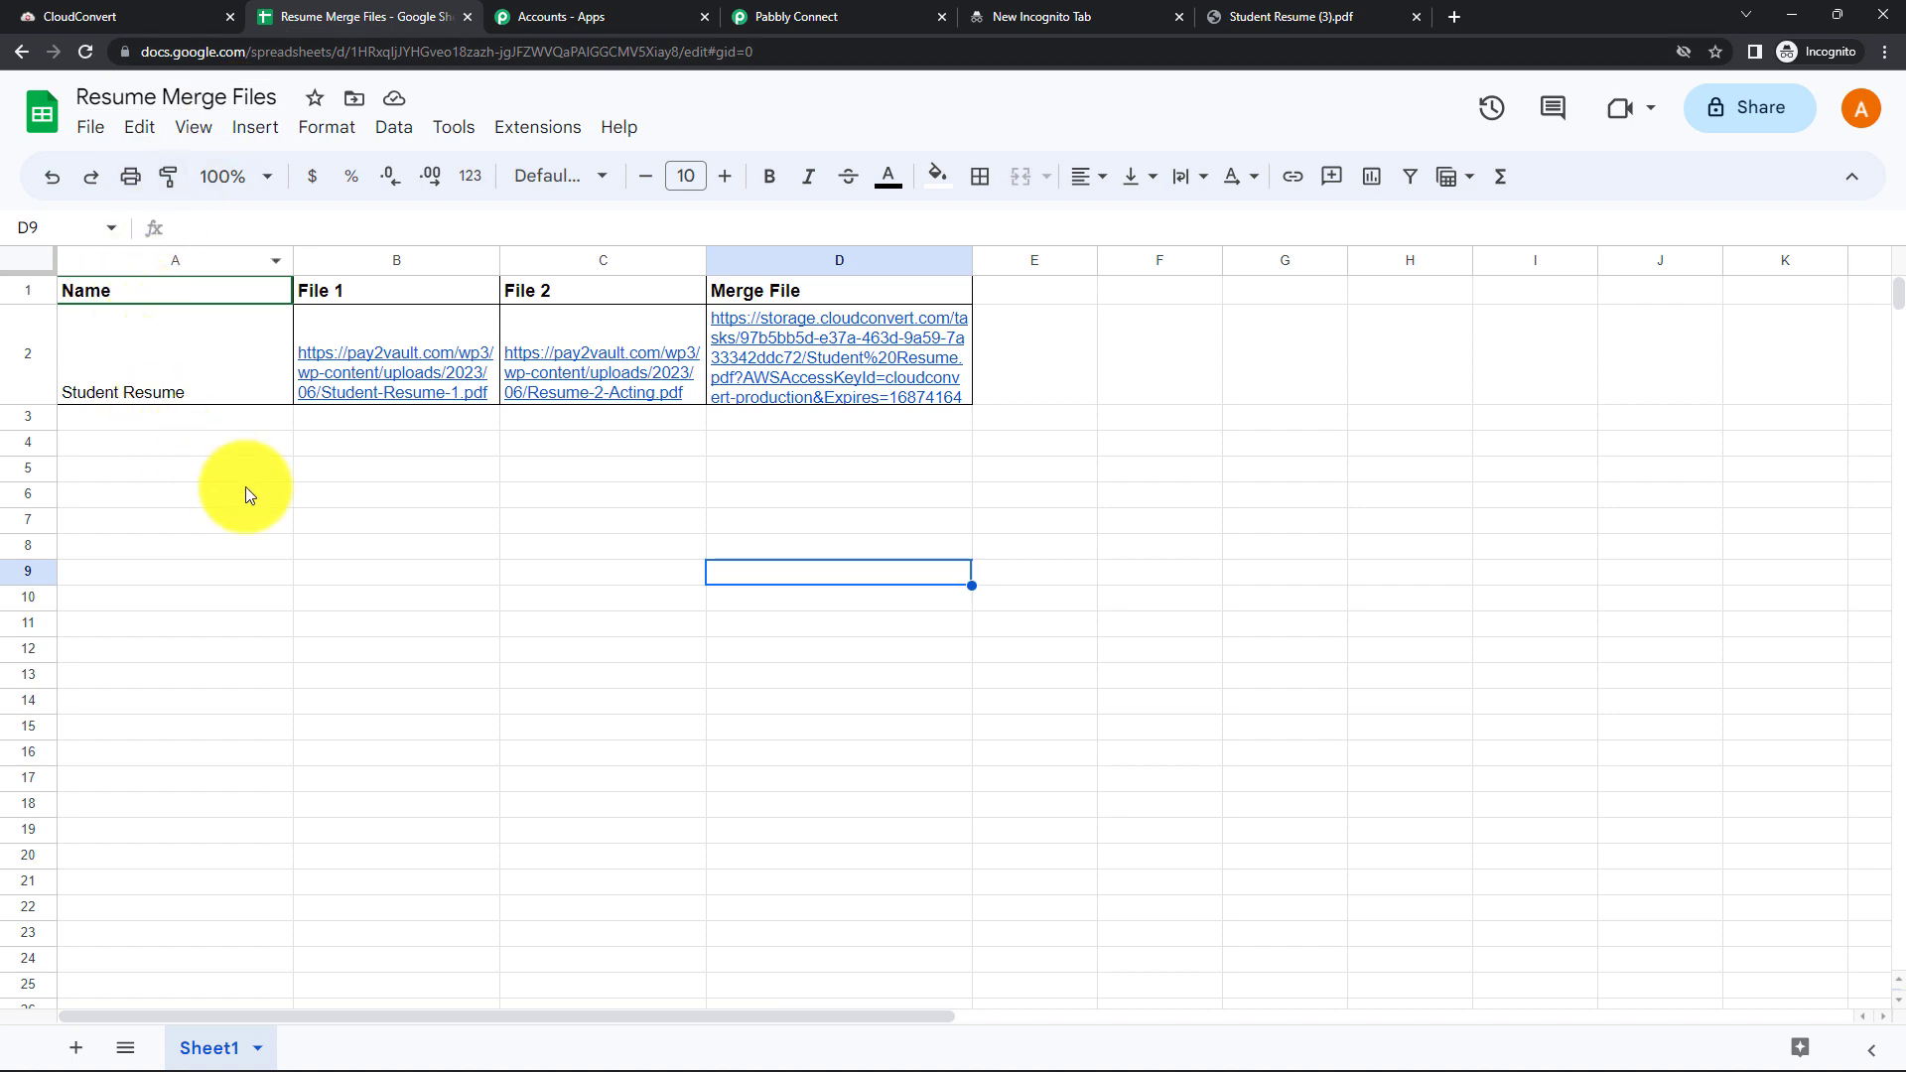
pyautogui.click(179, 429)
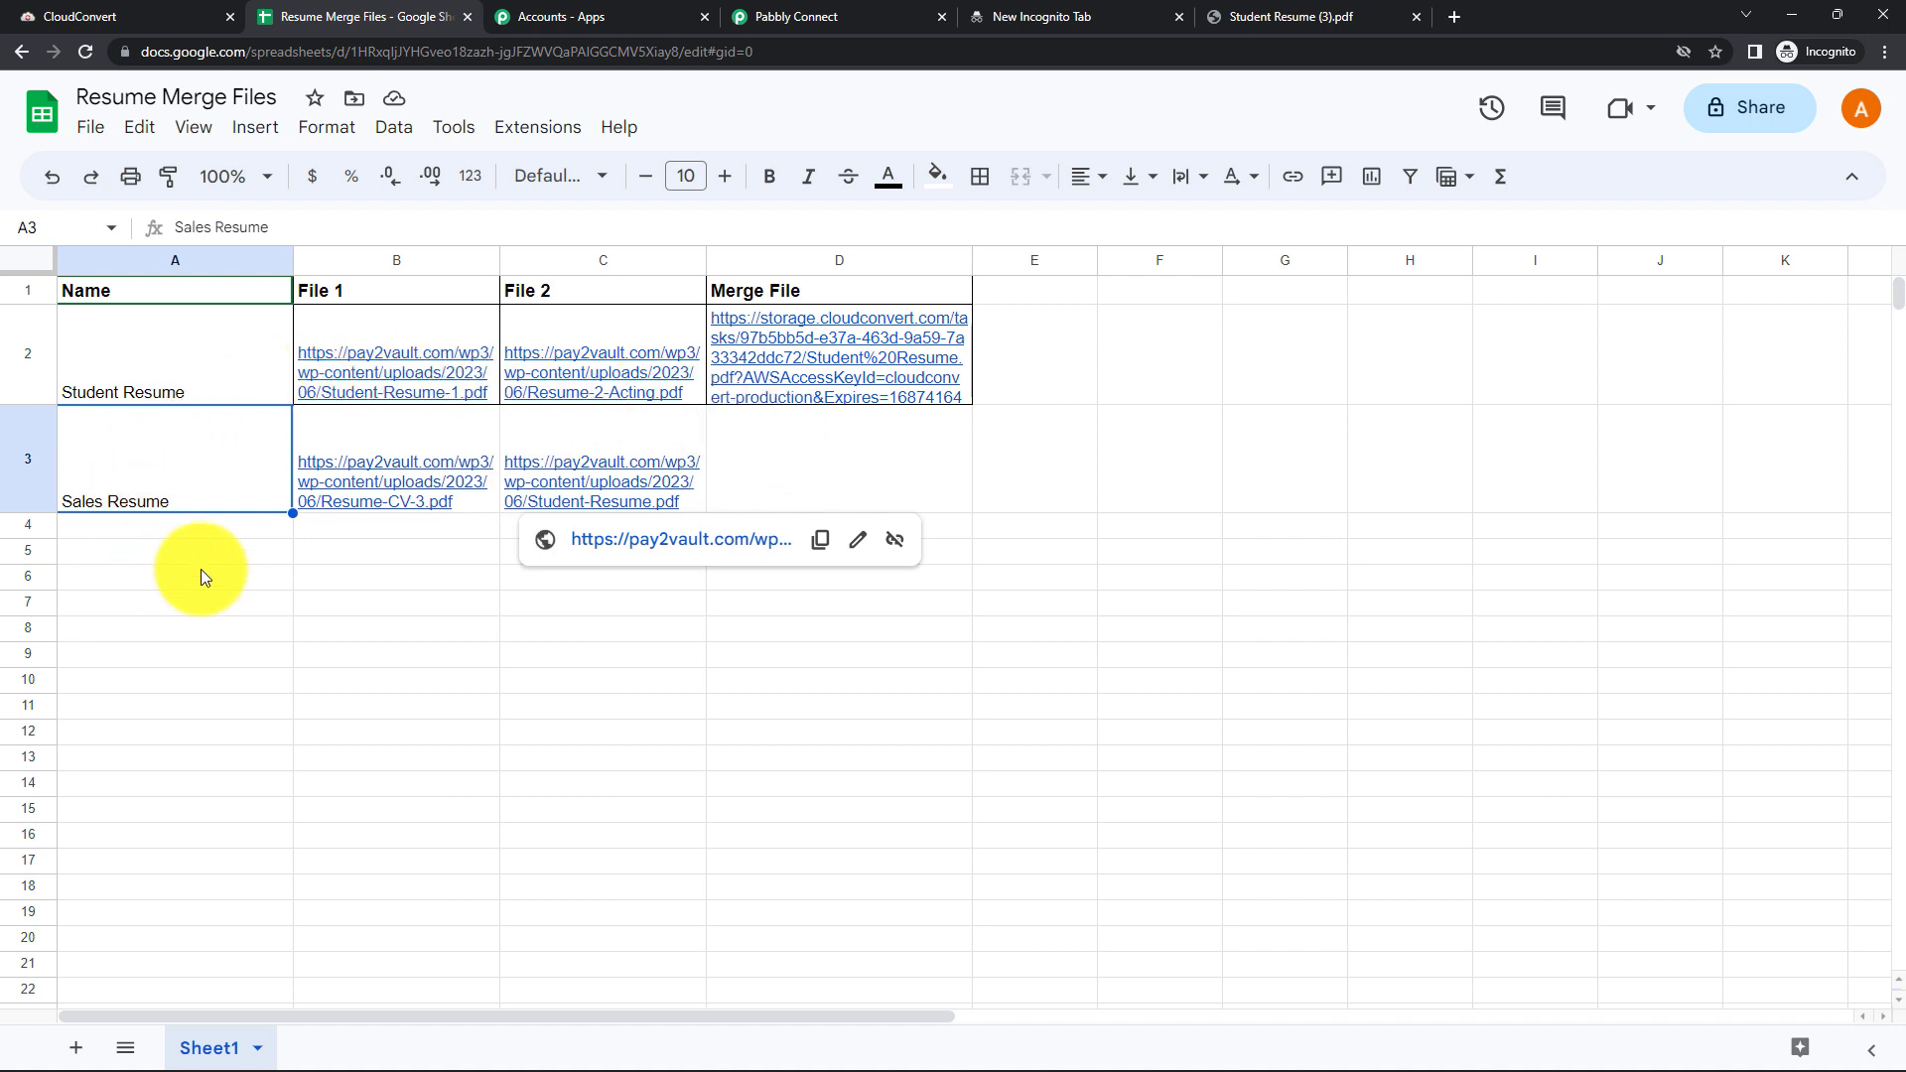
pyautogui.click(845, 450)
pyautogui.click(764, 603)
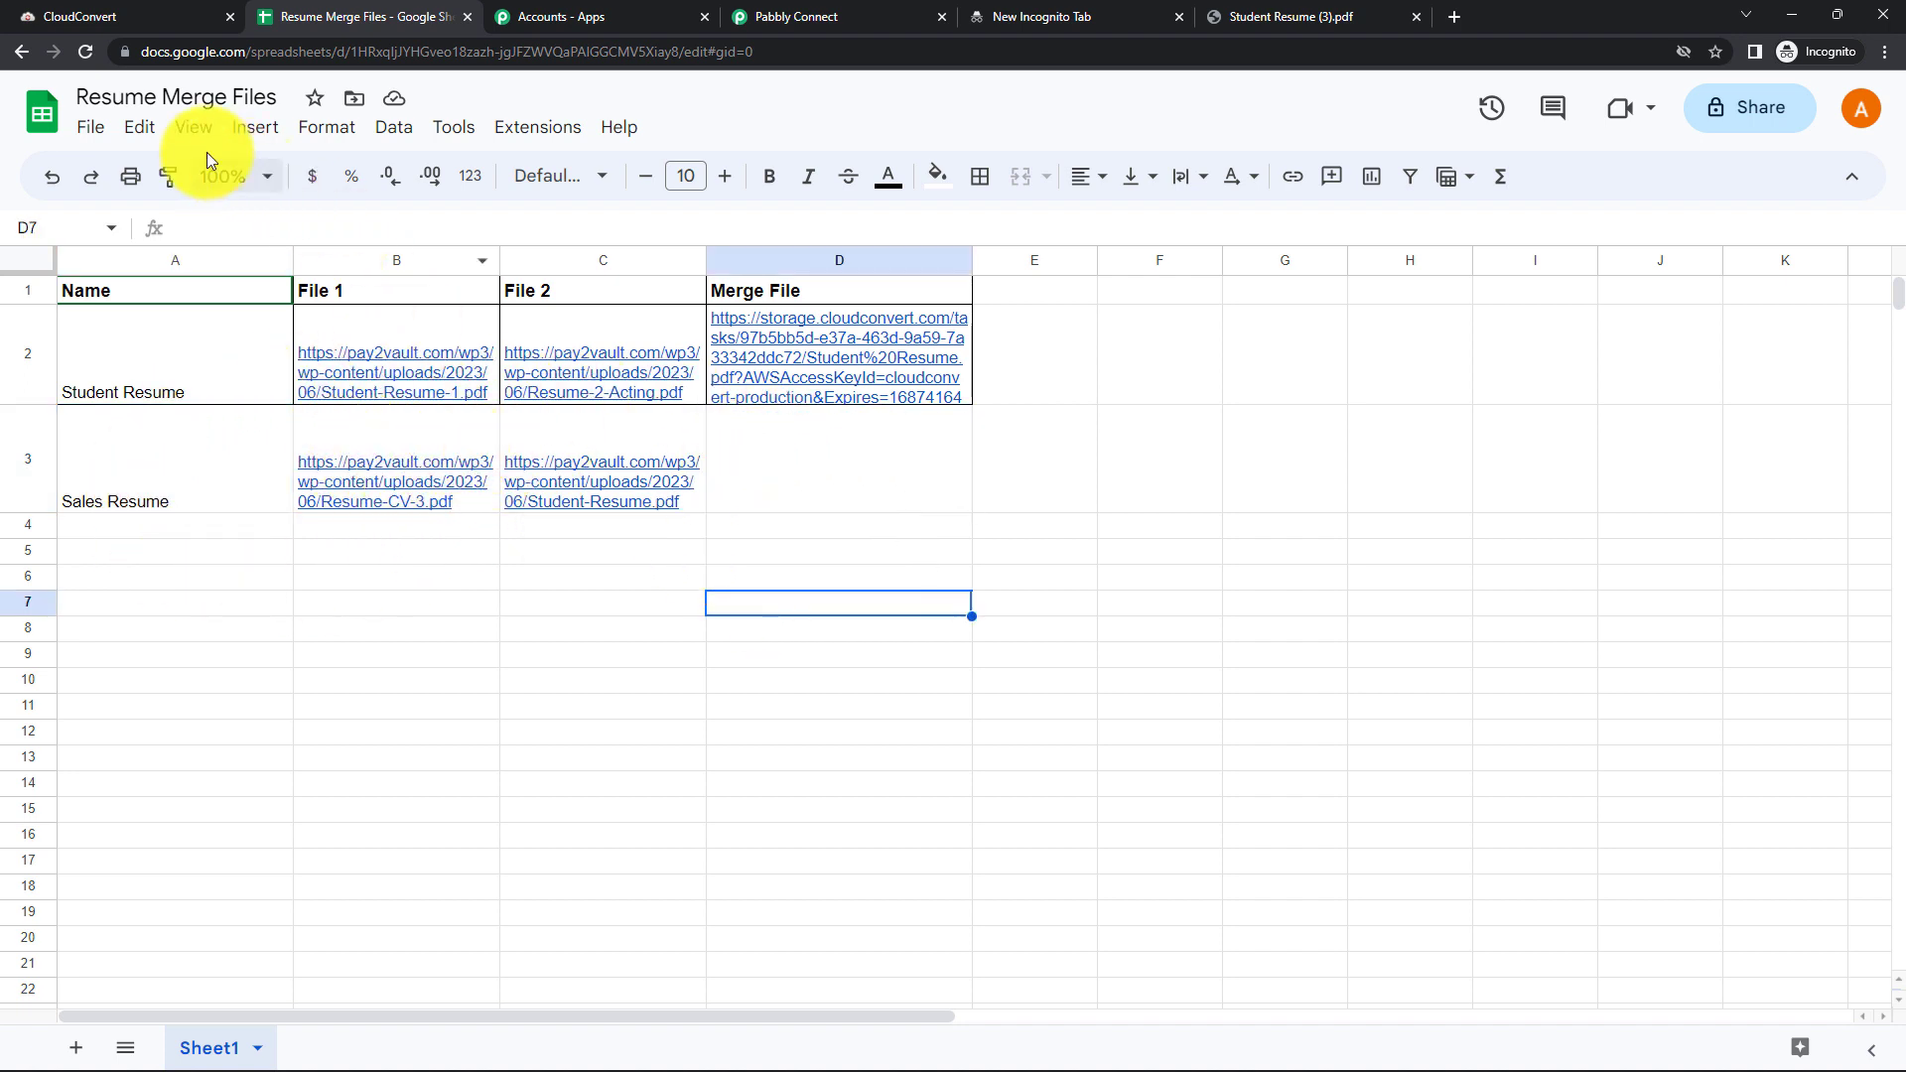
# Reload the spreadsheet and check the Sales Resume row's Merge File cell for the merged file's URL
pyautogui.click(89, 50)
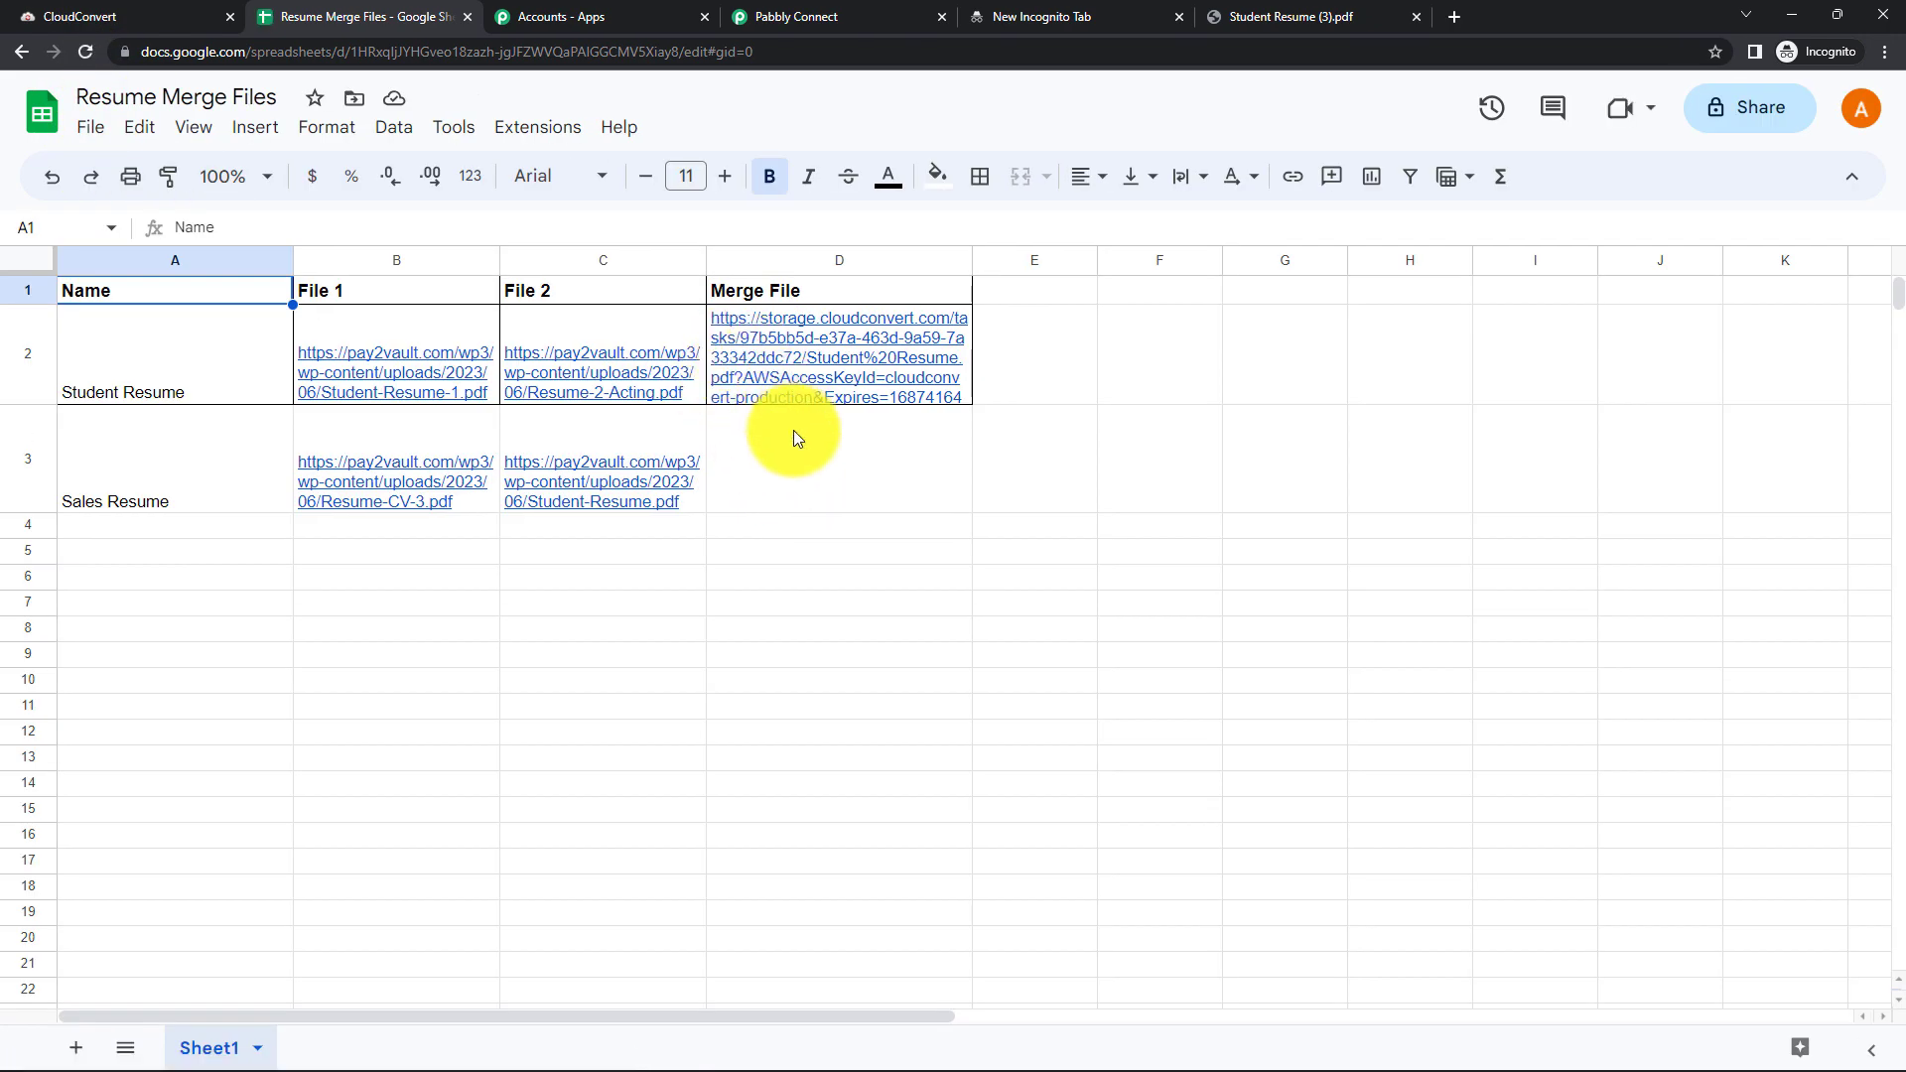
pyautogui.click(1079, 383)
pyautogui.click(1072, 526)
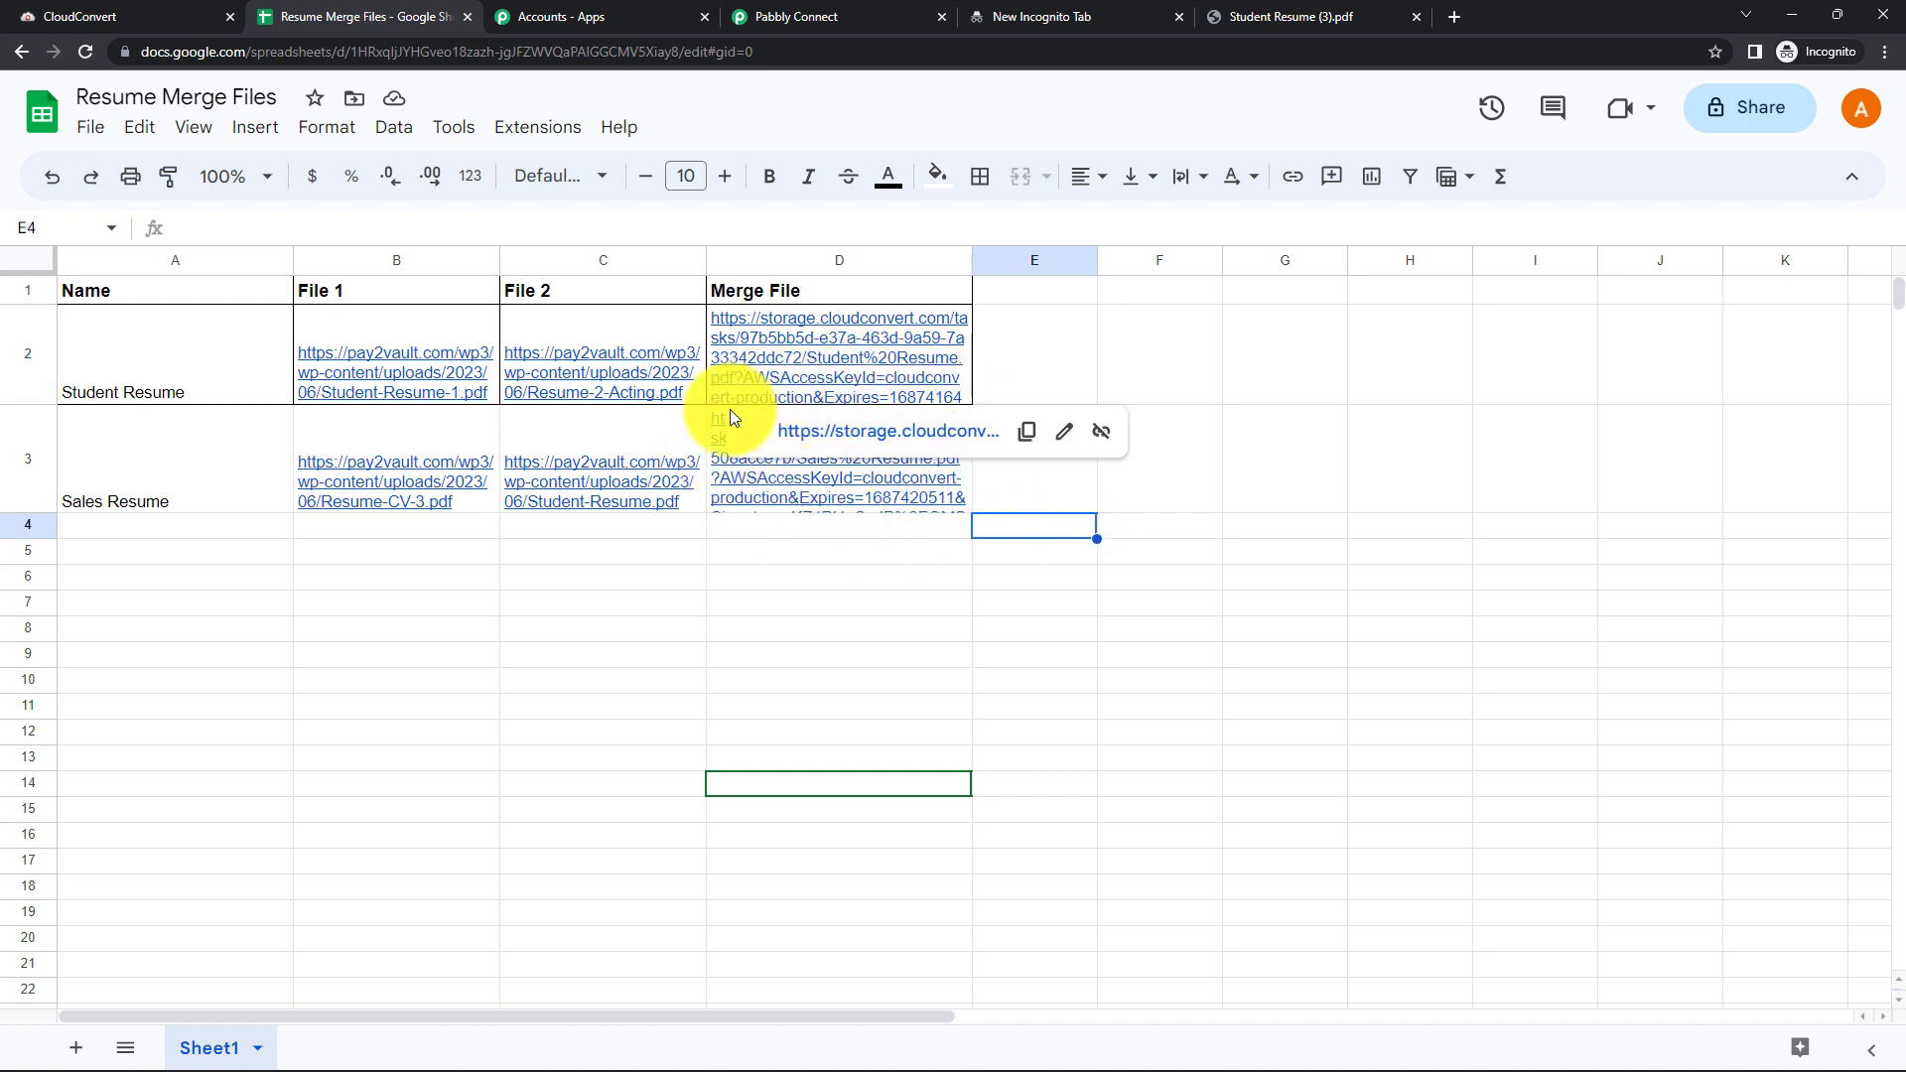
pyautogui.click(836, 584)
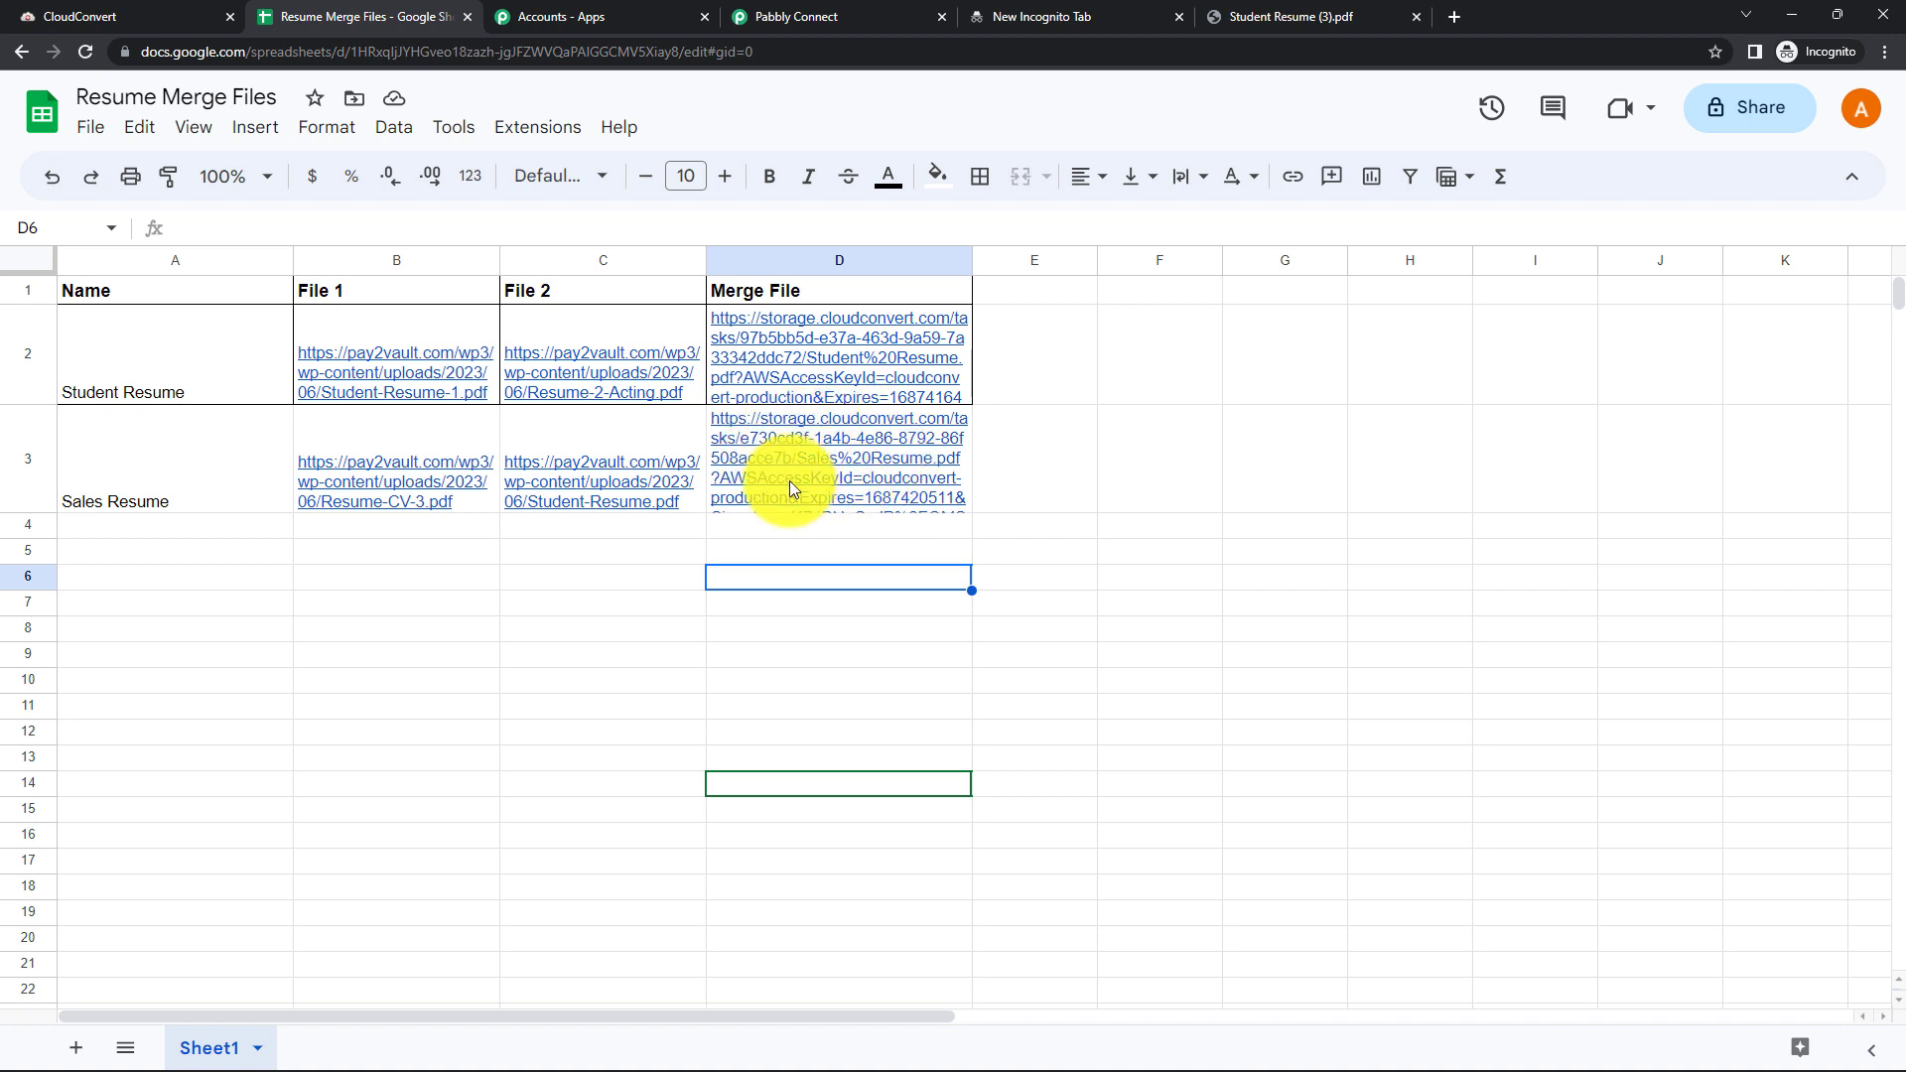
pyautogui.moveTo(794, 454)
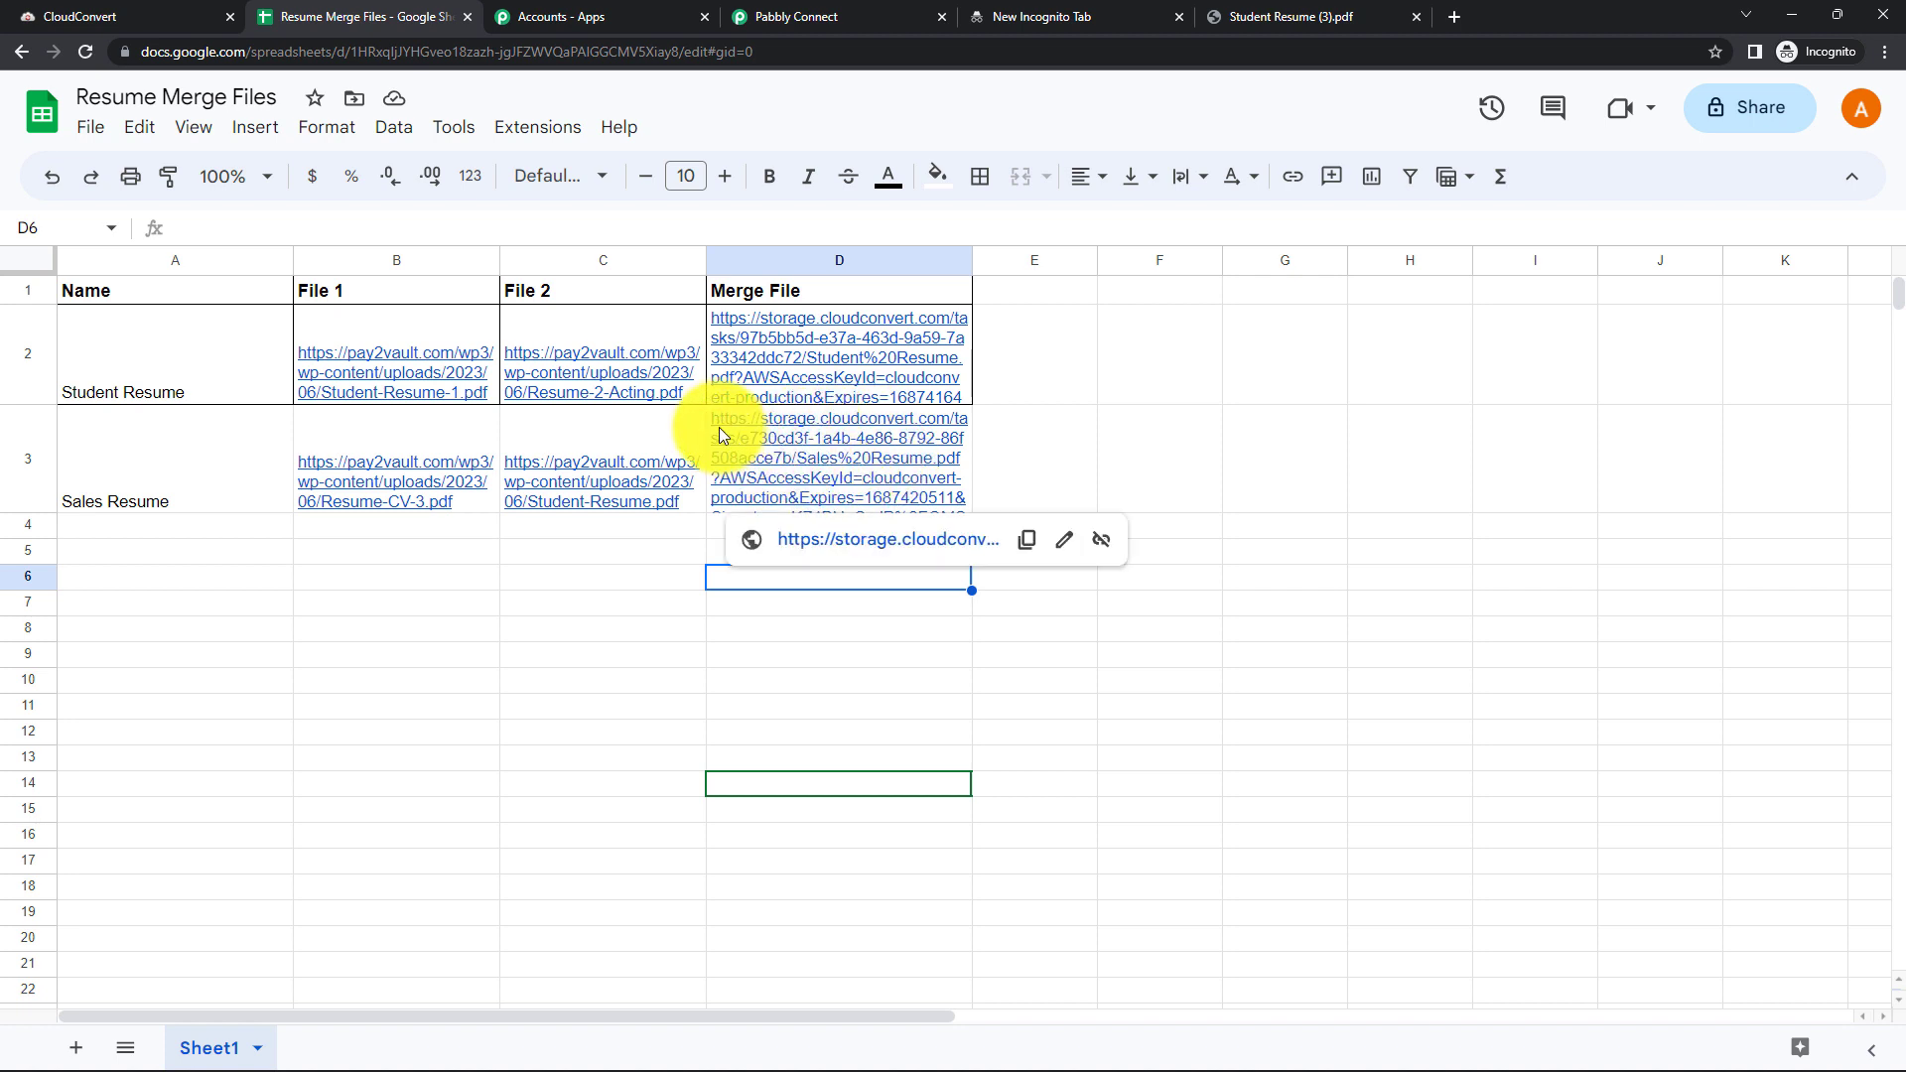
# Copy the Sales Resume row's Merge File link and load it in a new browser tab to download the merged PDF
pyautogui.click(1026, 544)
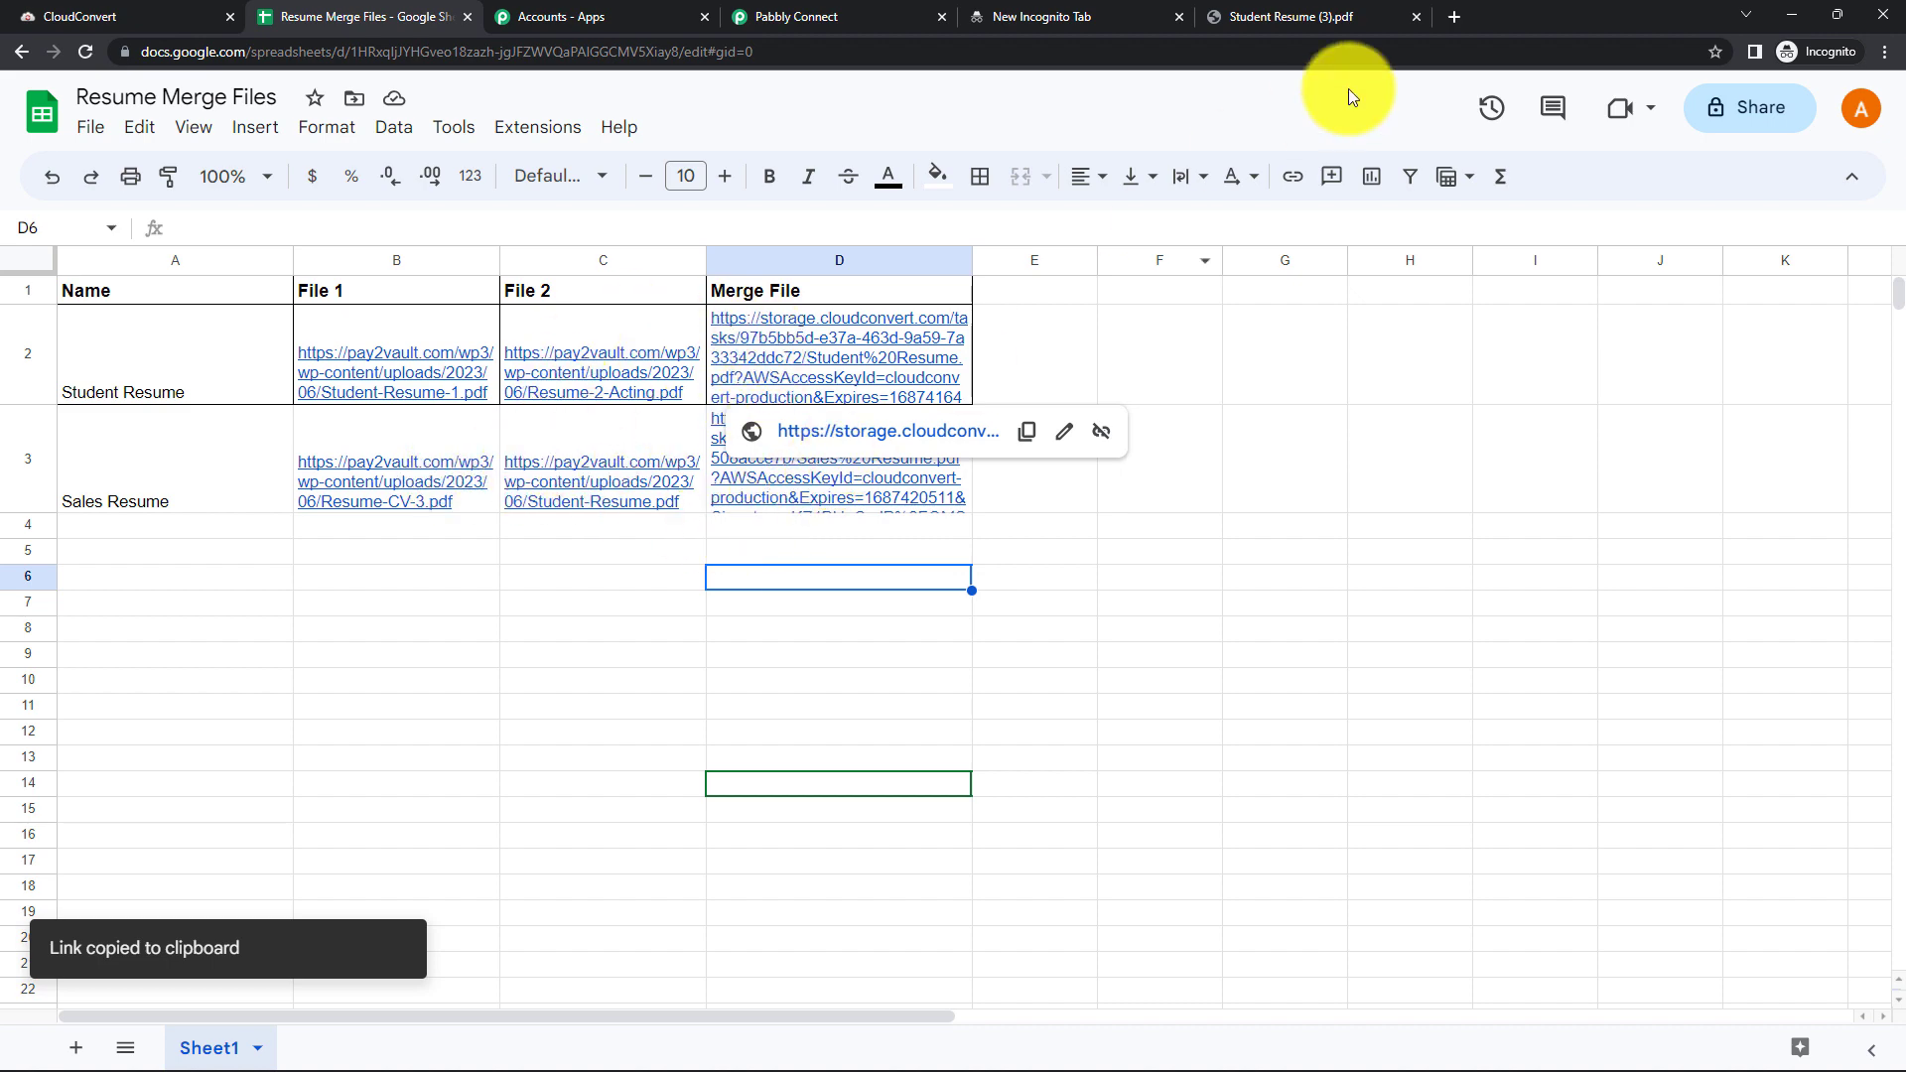
pyautogui.click(1456, 18)
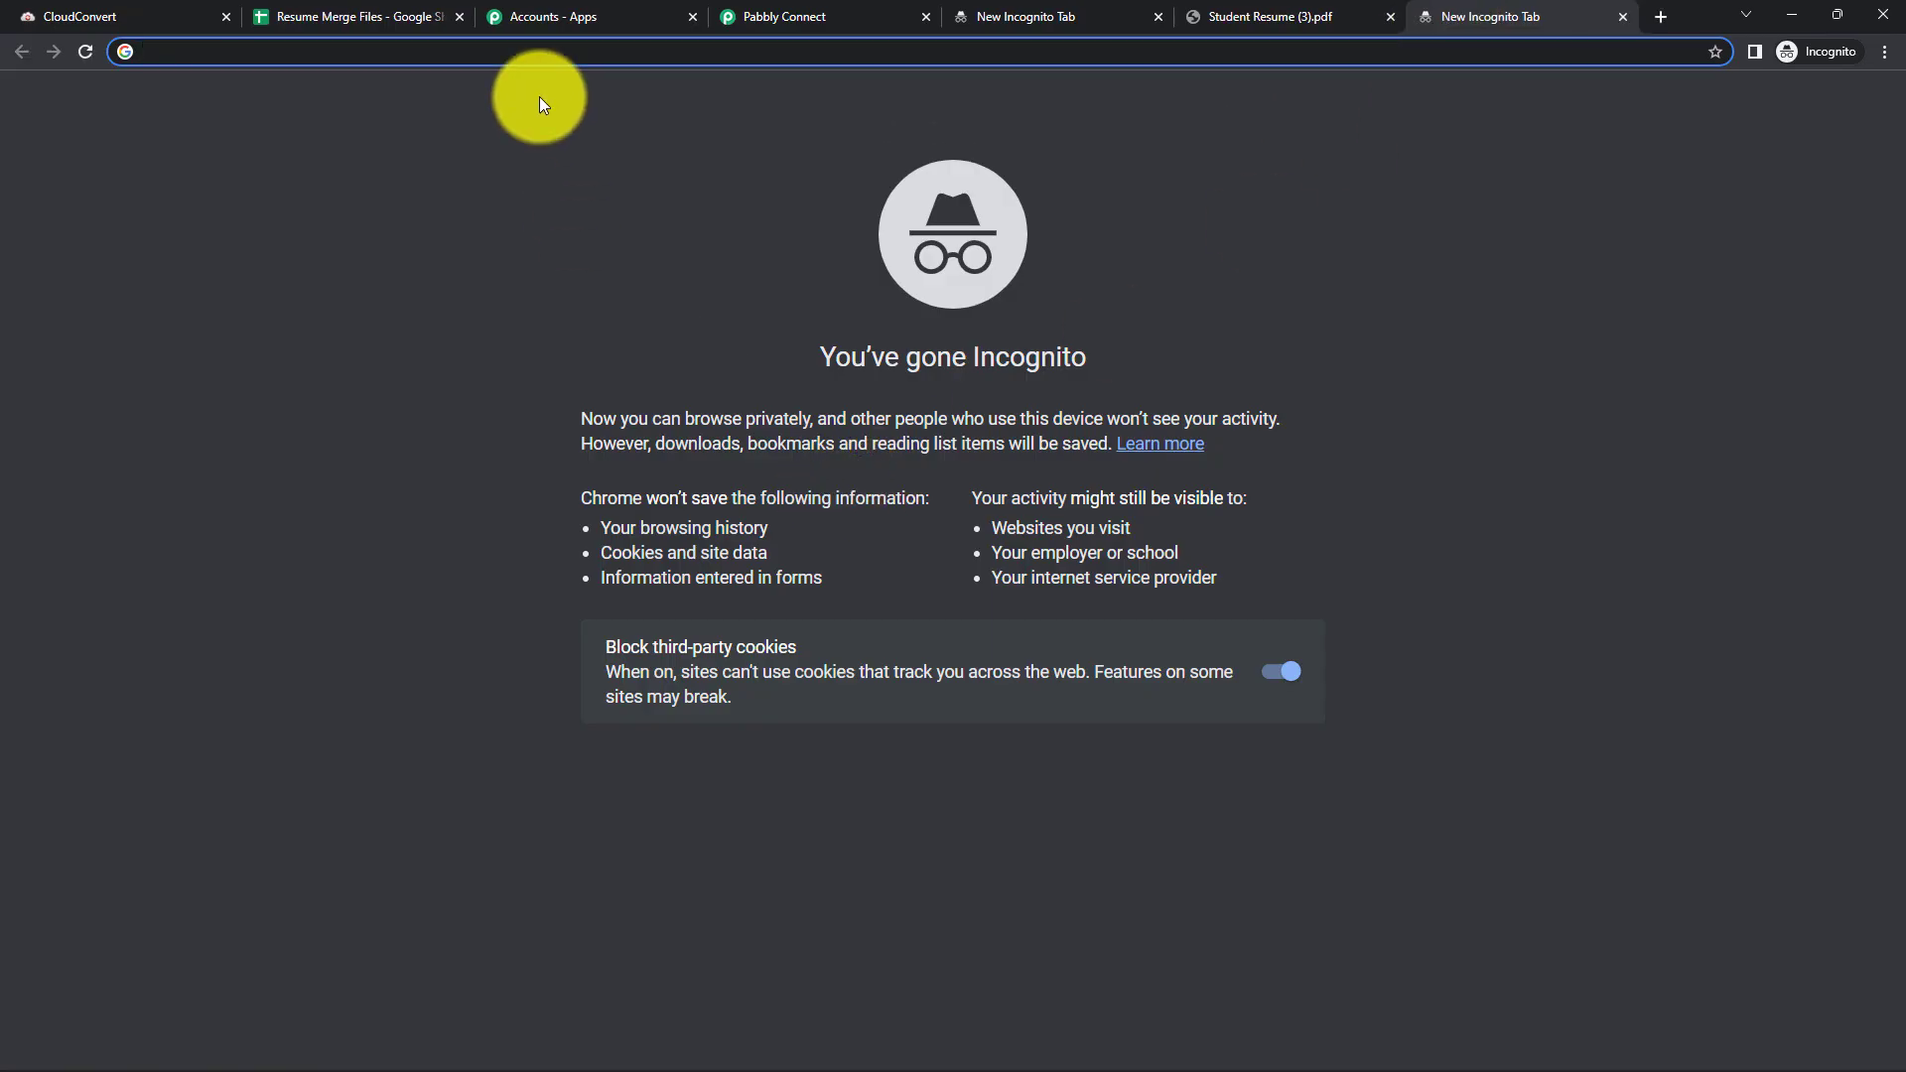
pyautogui.rightClick(537, 50)
pyautogui.click(457, 39)
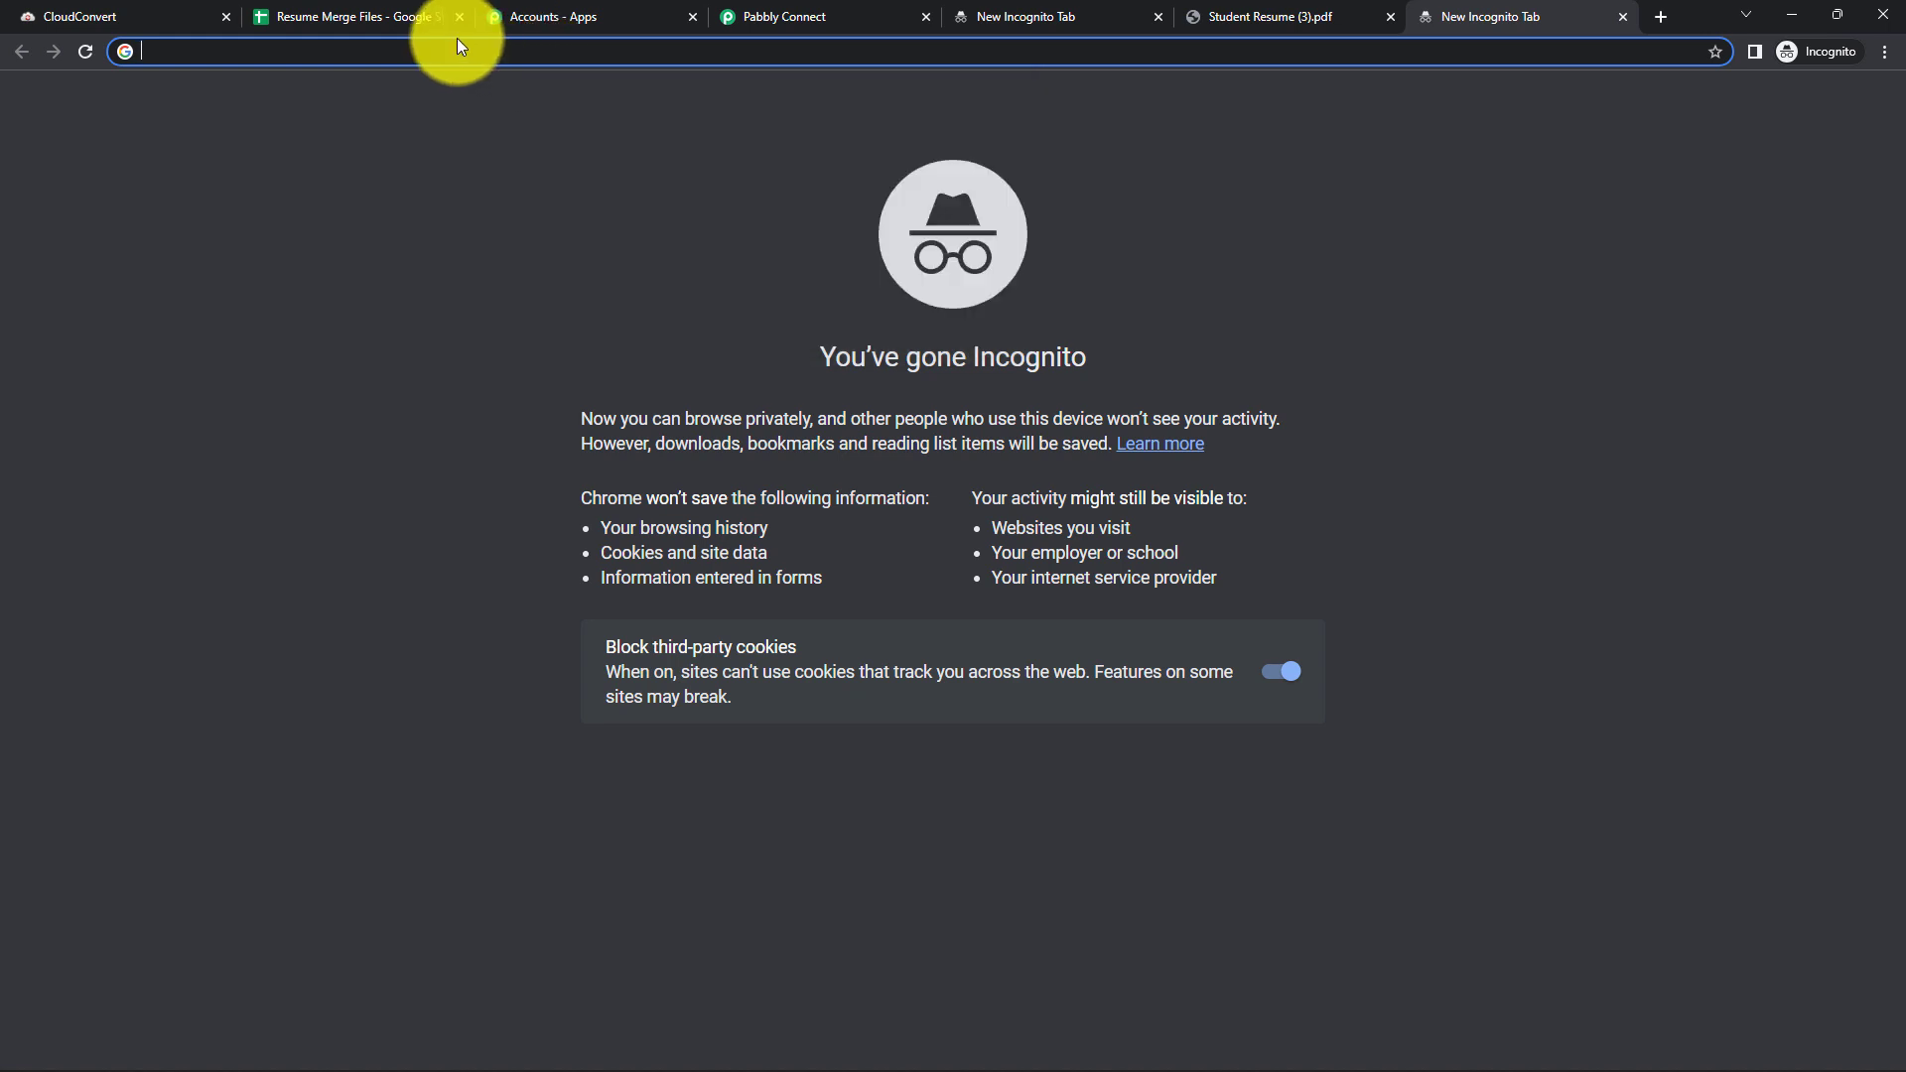
pyautogui.hotkey('ctrl', 'v')
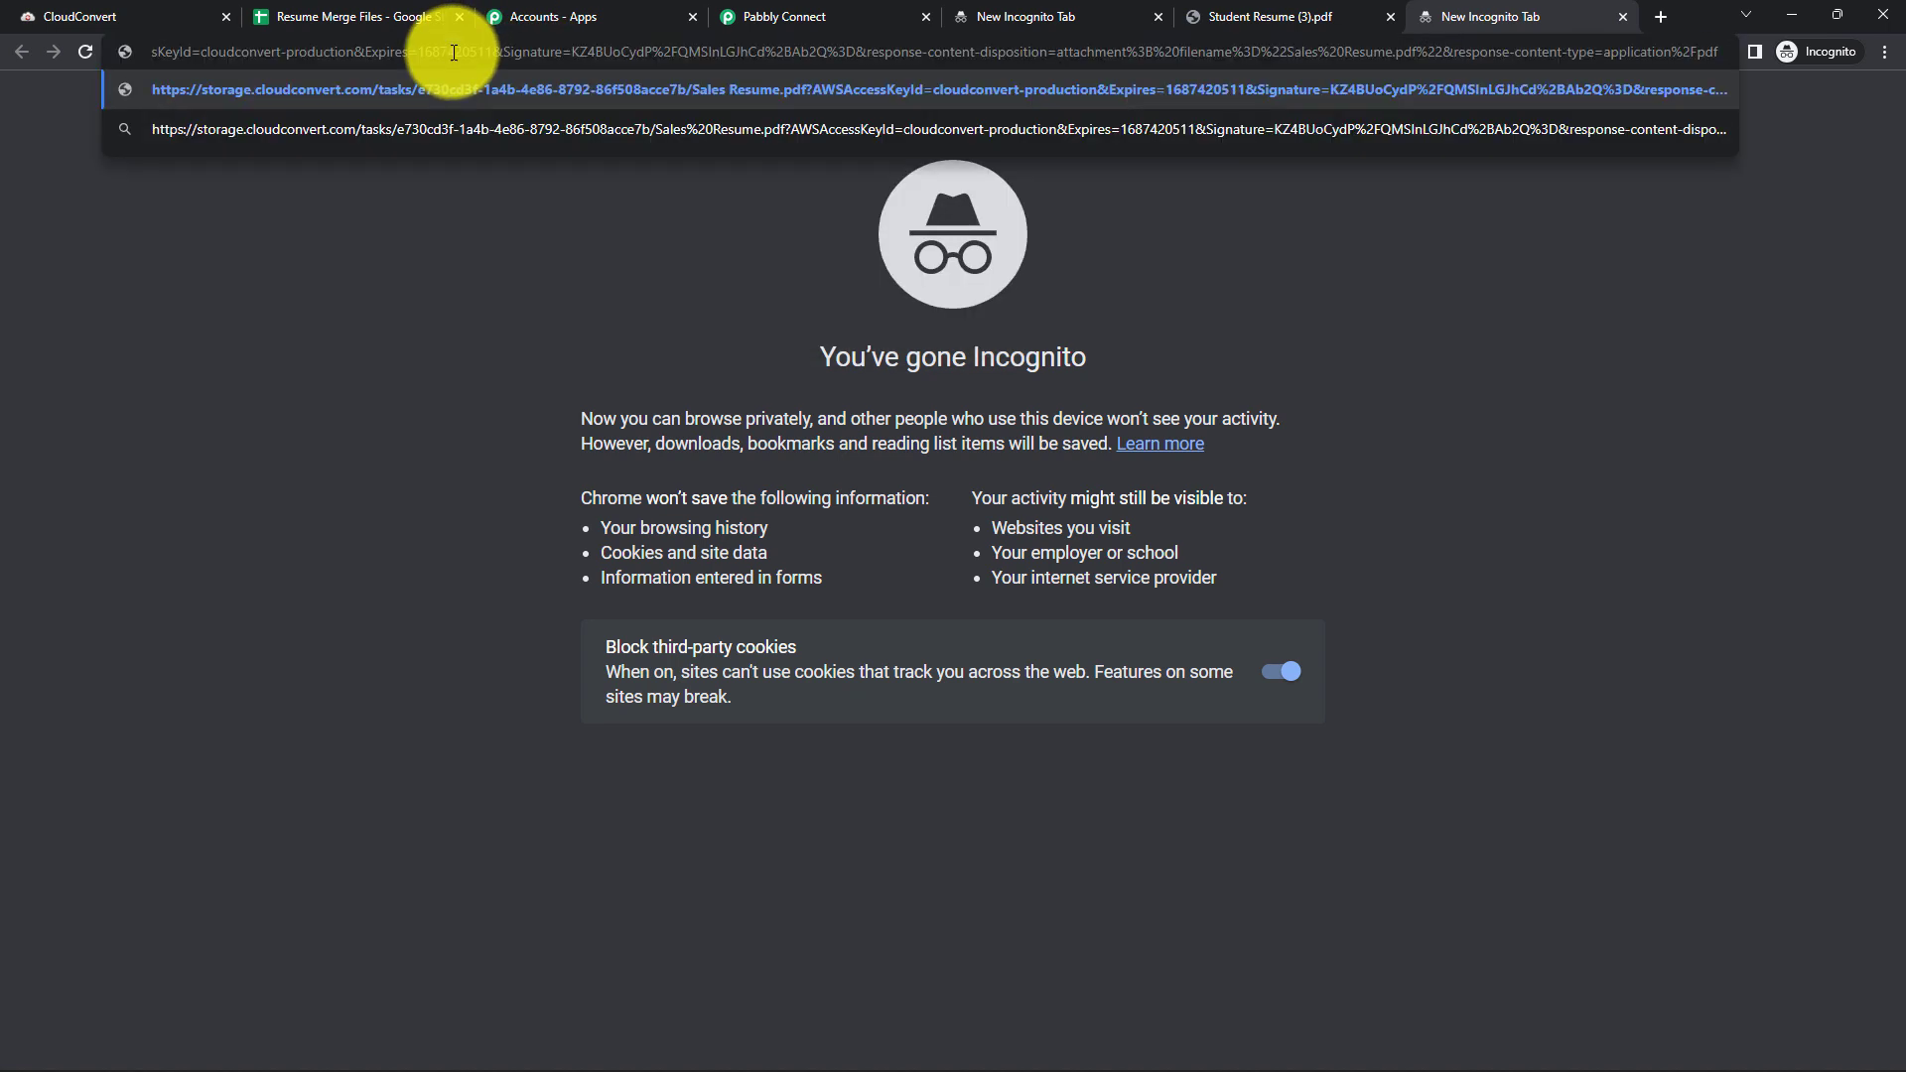
pyautogui.press('Return')
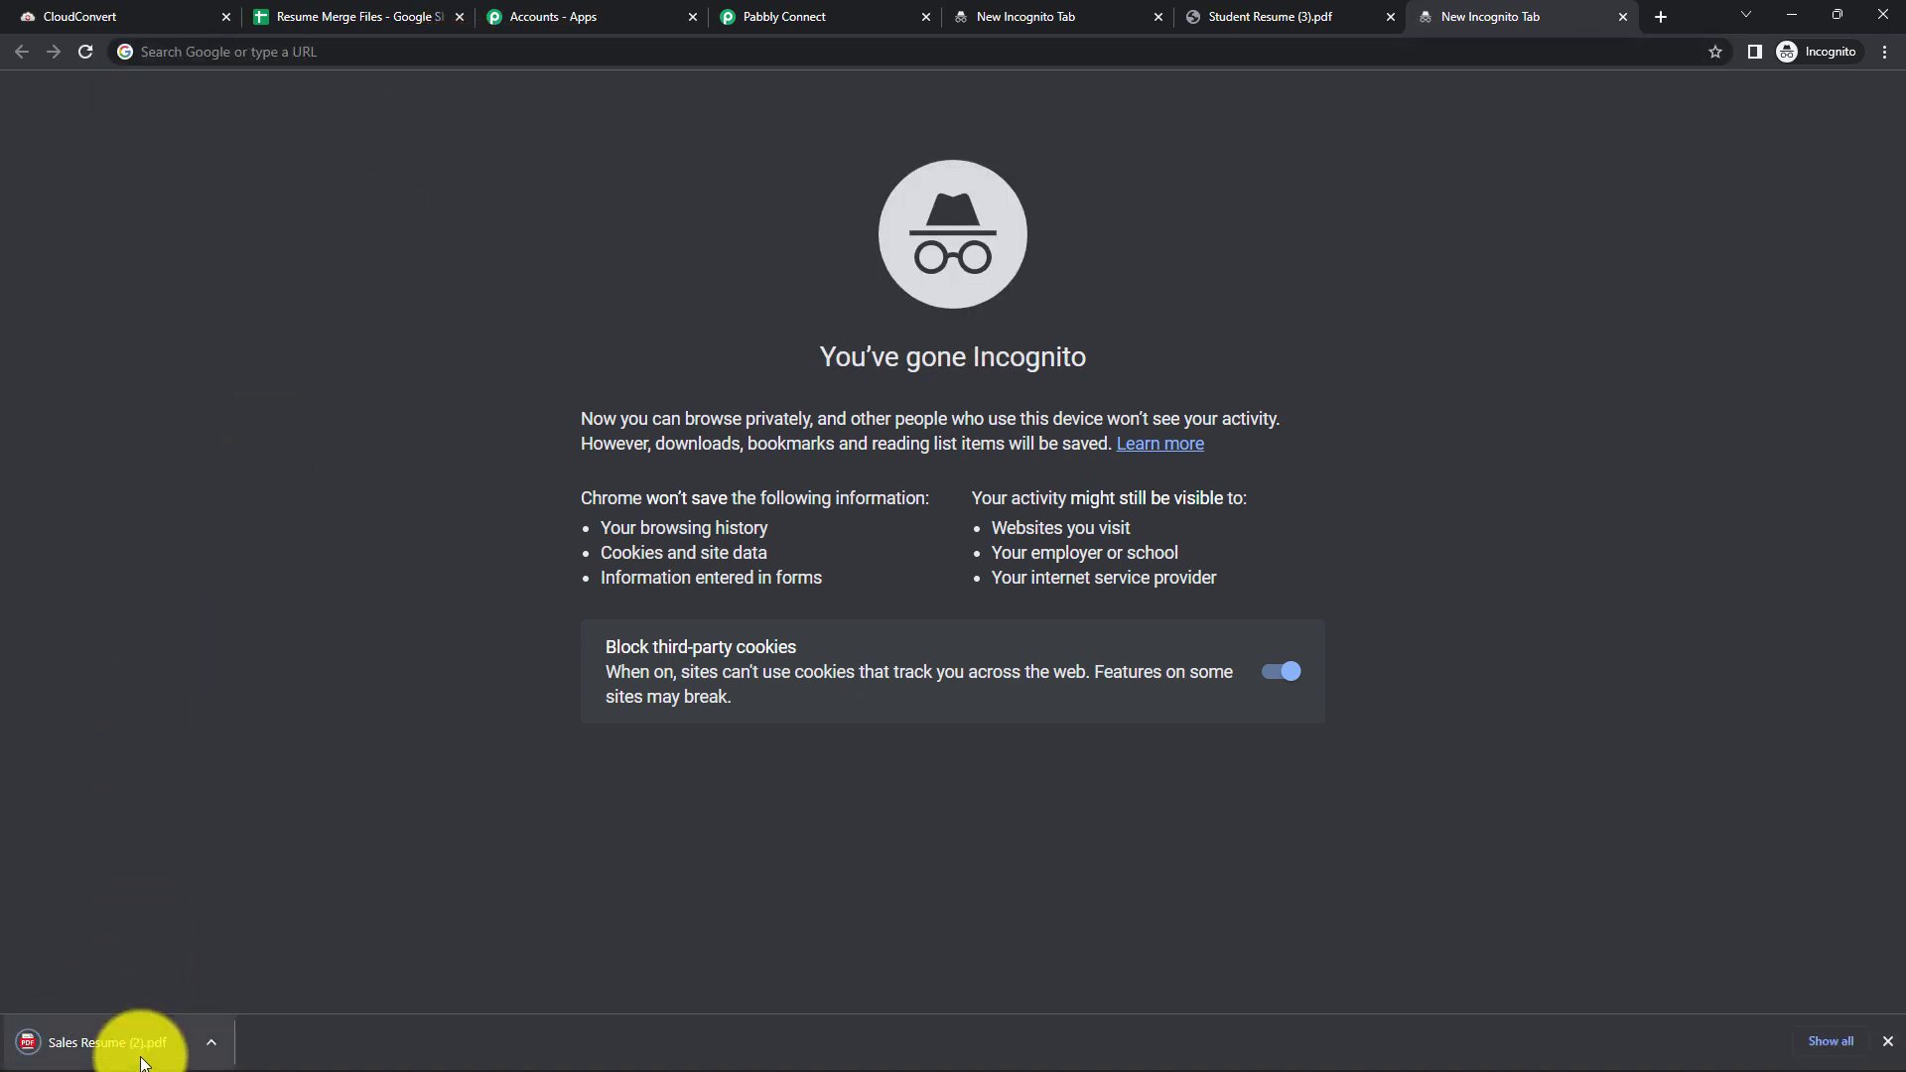
# Open the downloaded Sales Resume (2).pdf and check that its pages contain both source resumes
pyautogui.click(142, 1054)
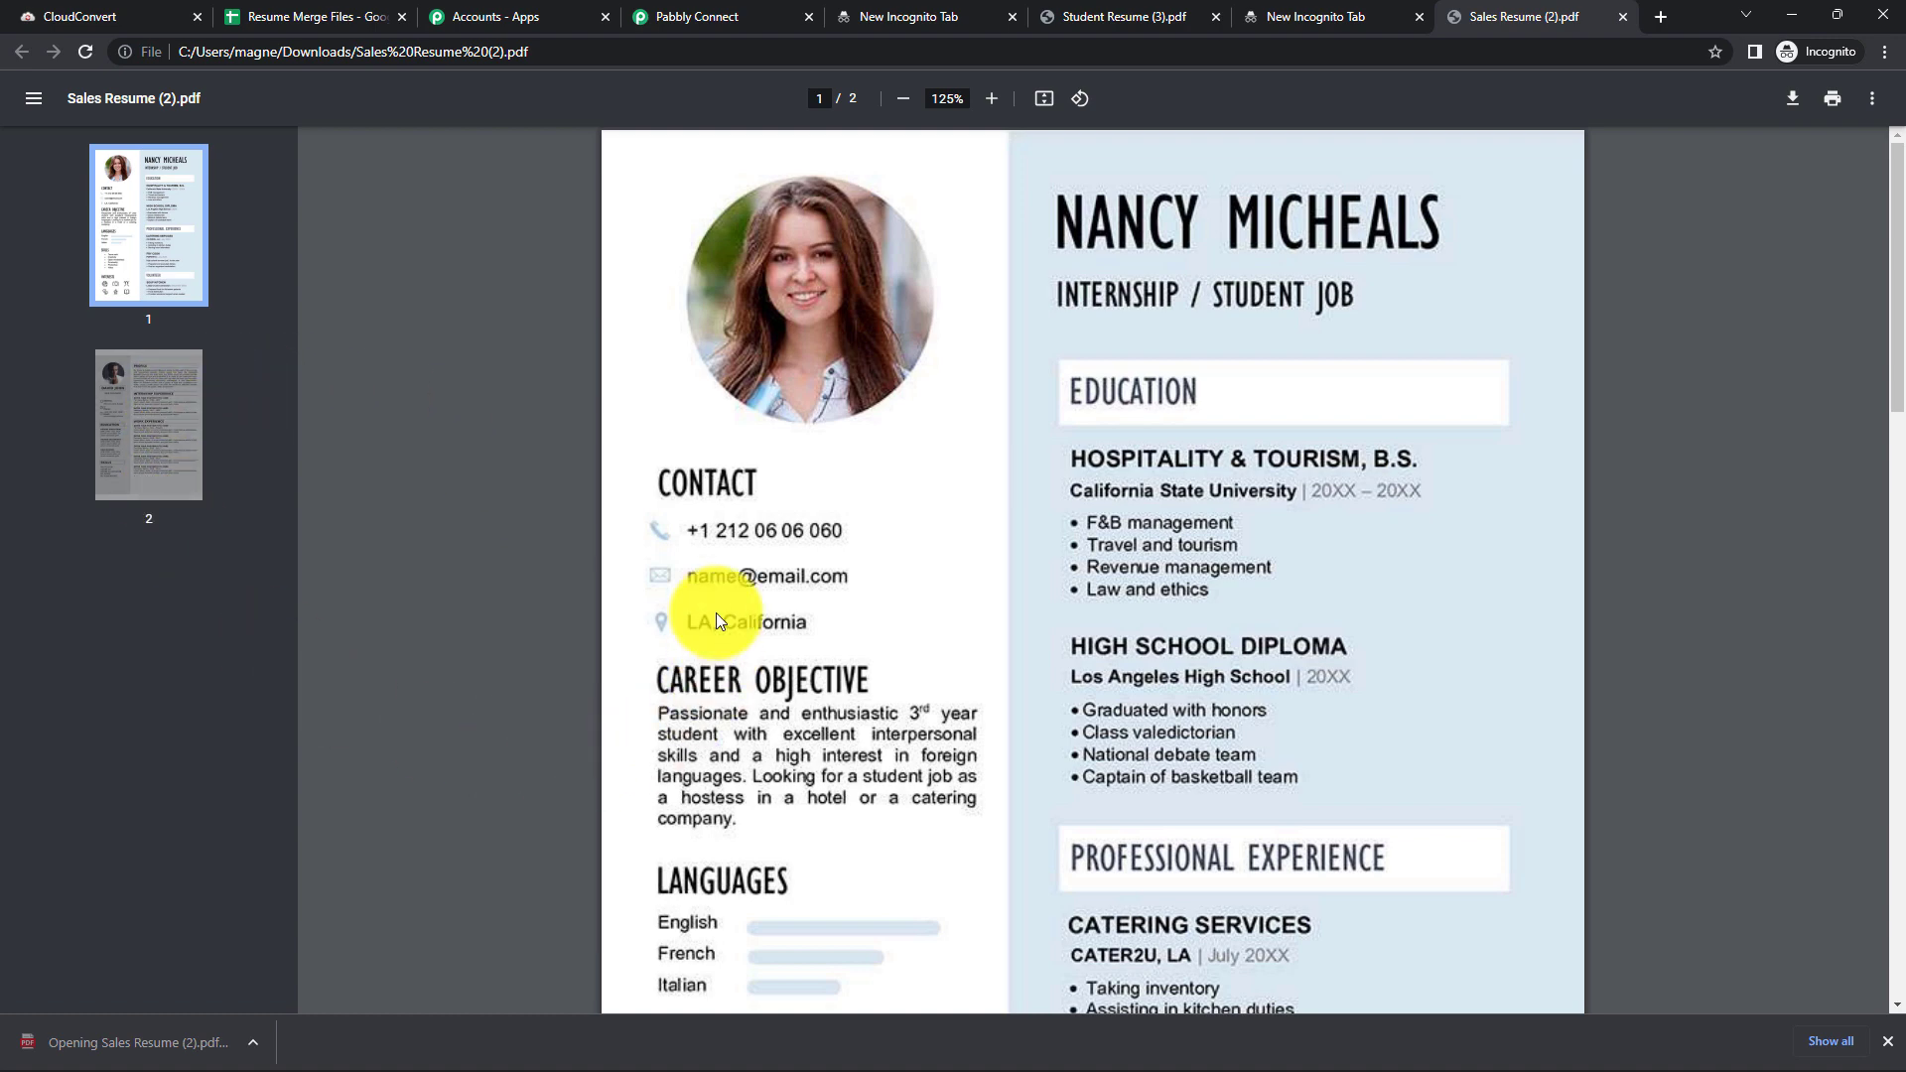
pyautogui.click(121, 431)
pyautogui.click(162, 193)
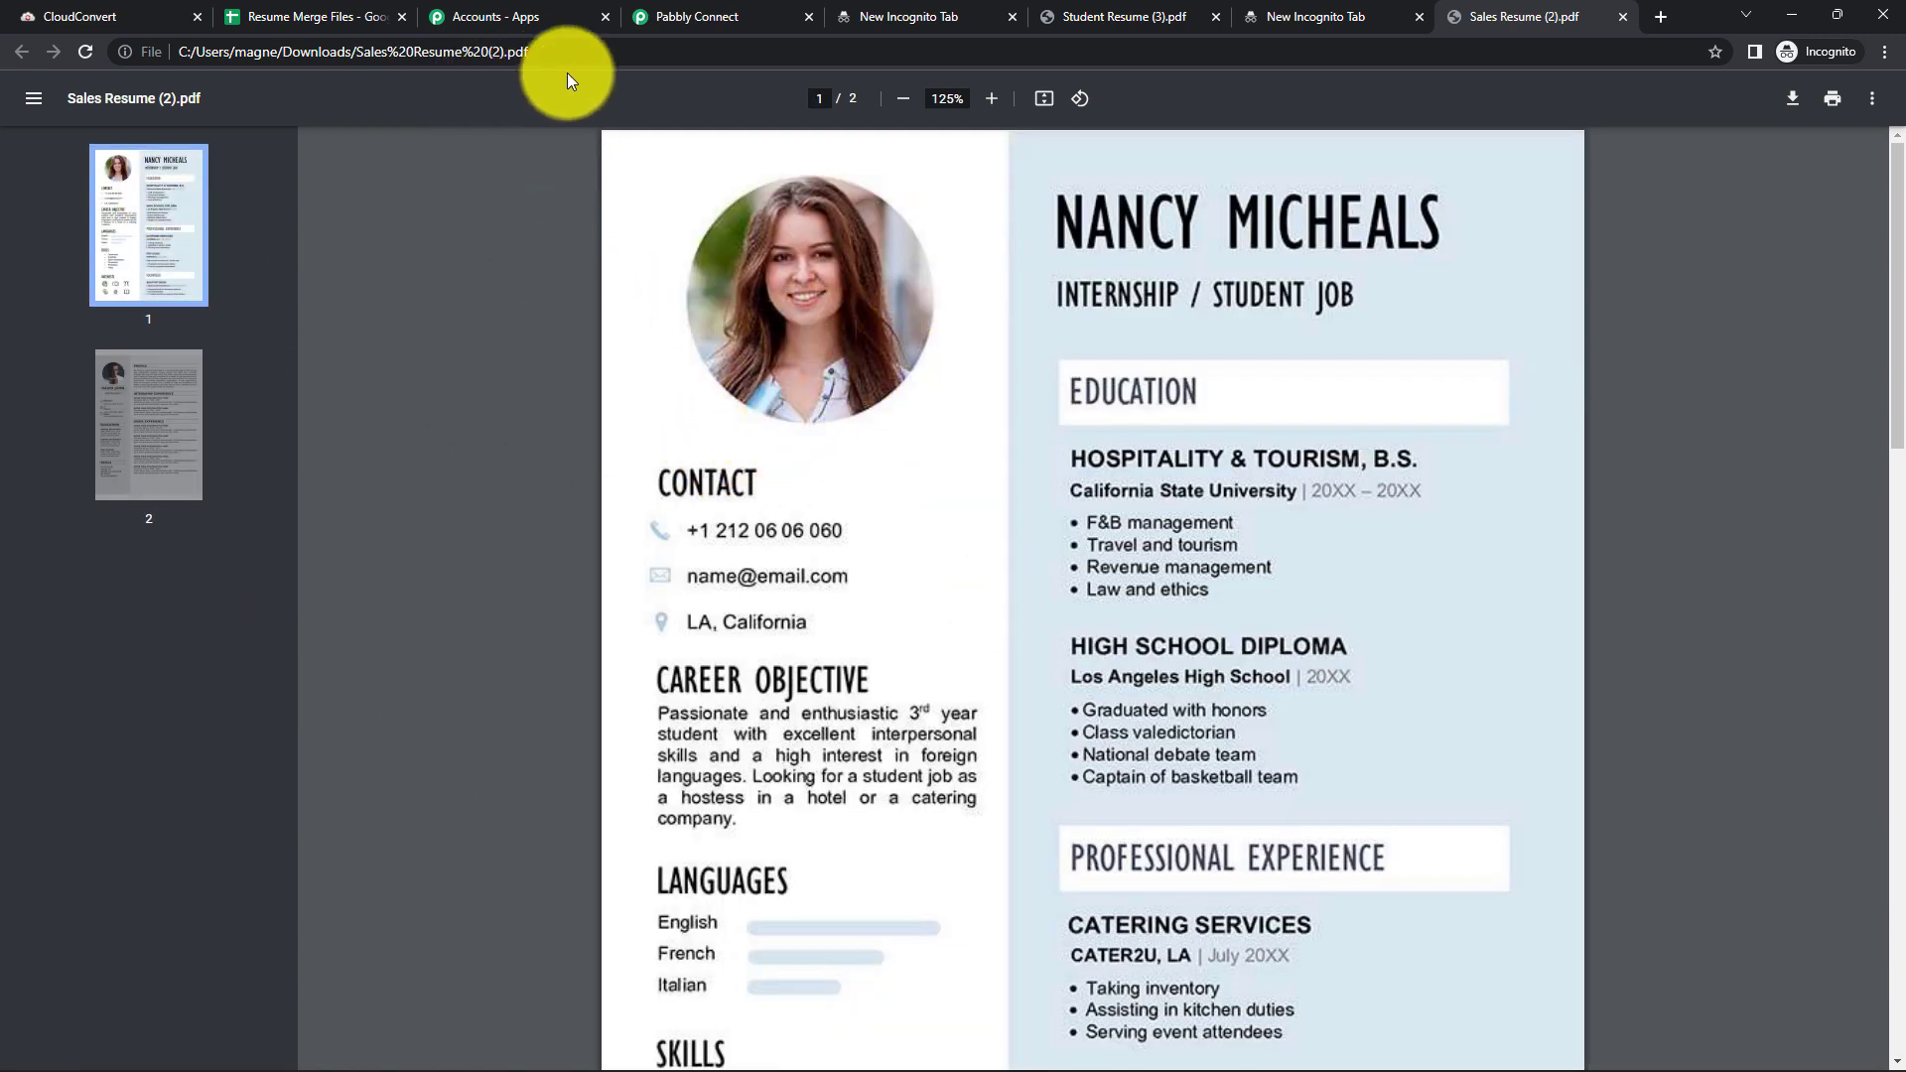
# Revisit the Resume Merge Files spreadsheet, then return to the Pabbly Connect workflow and review its steps from the last action up to the trigger
pyautogui.click(297, 17)
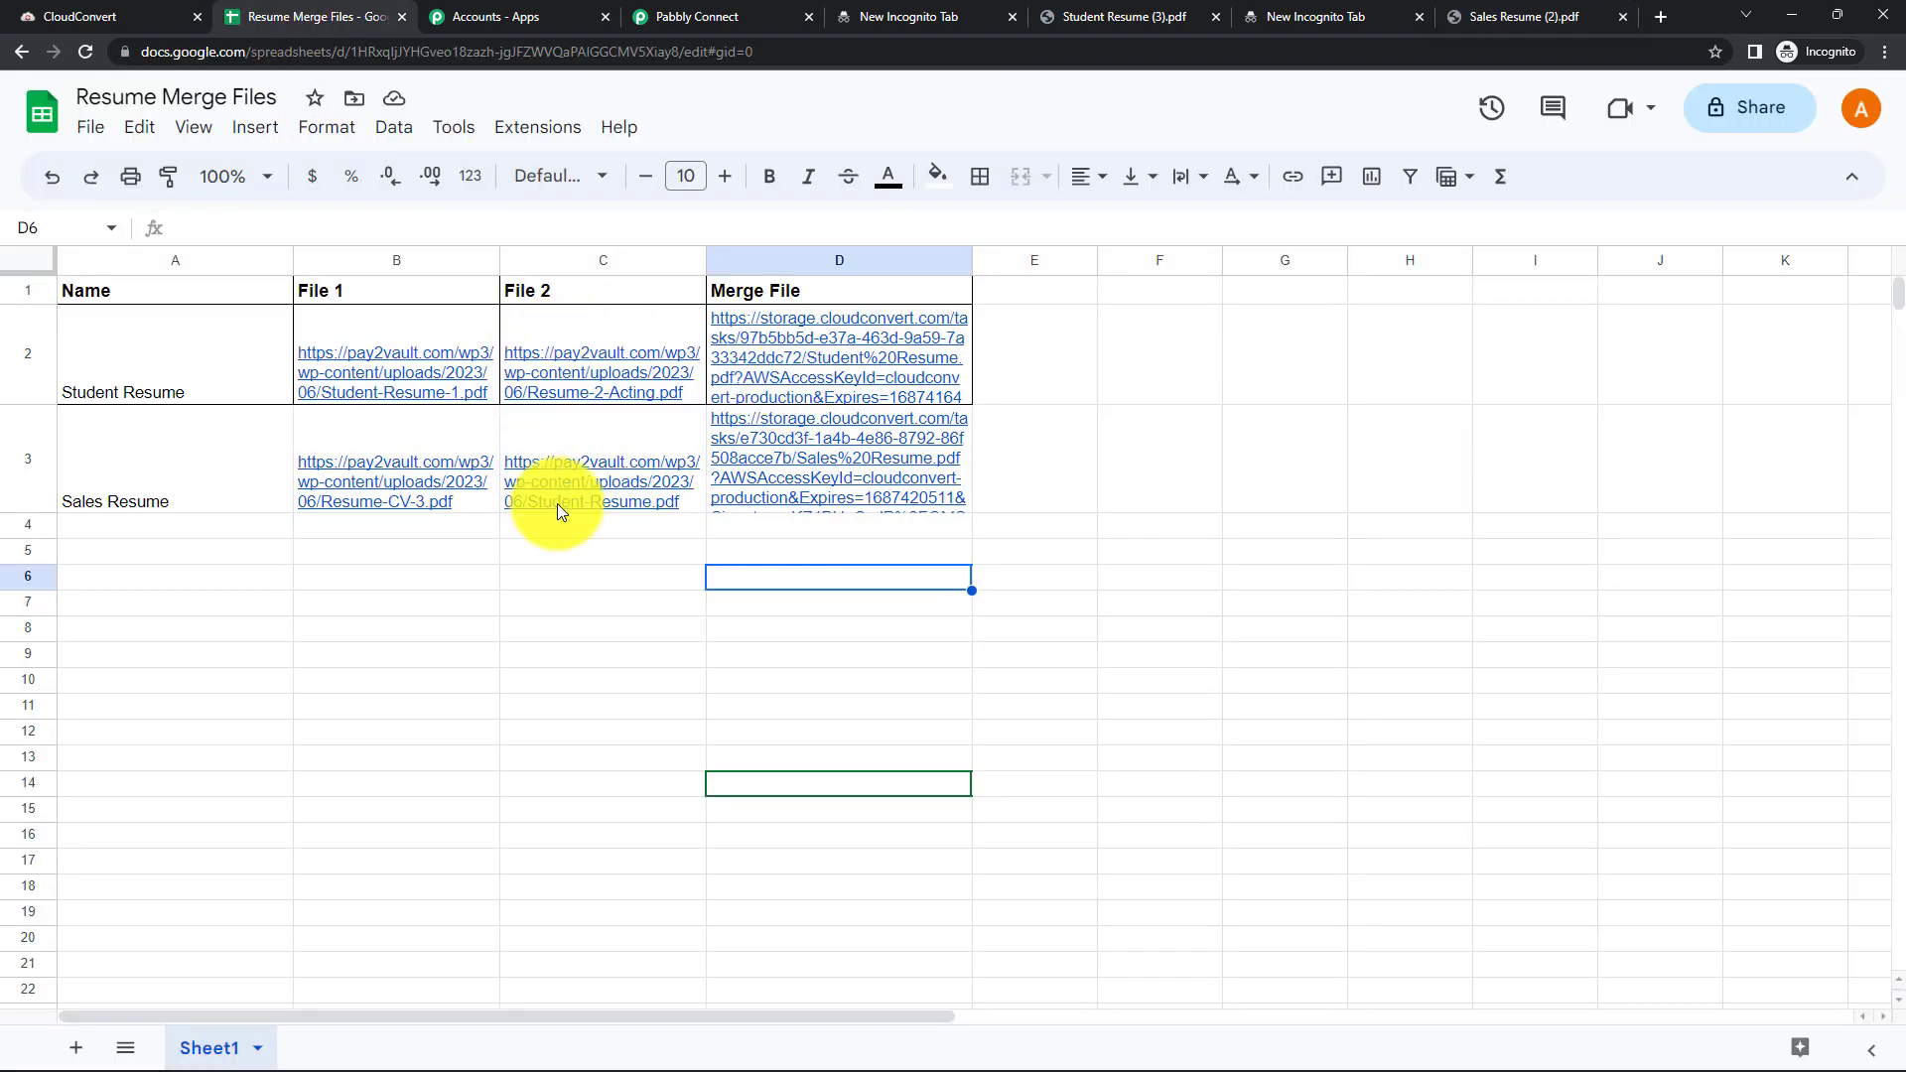
pyautogui.click(685, 17)
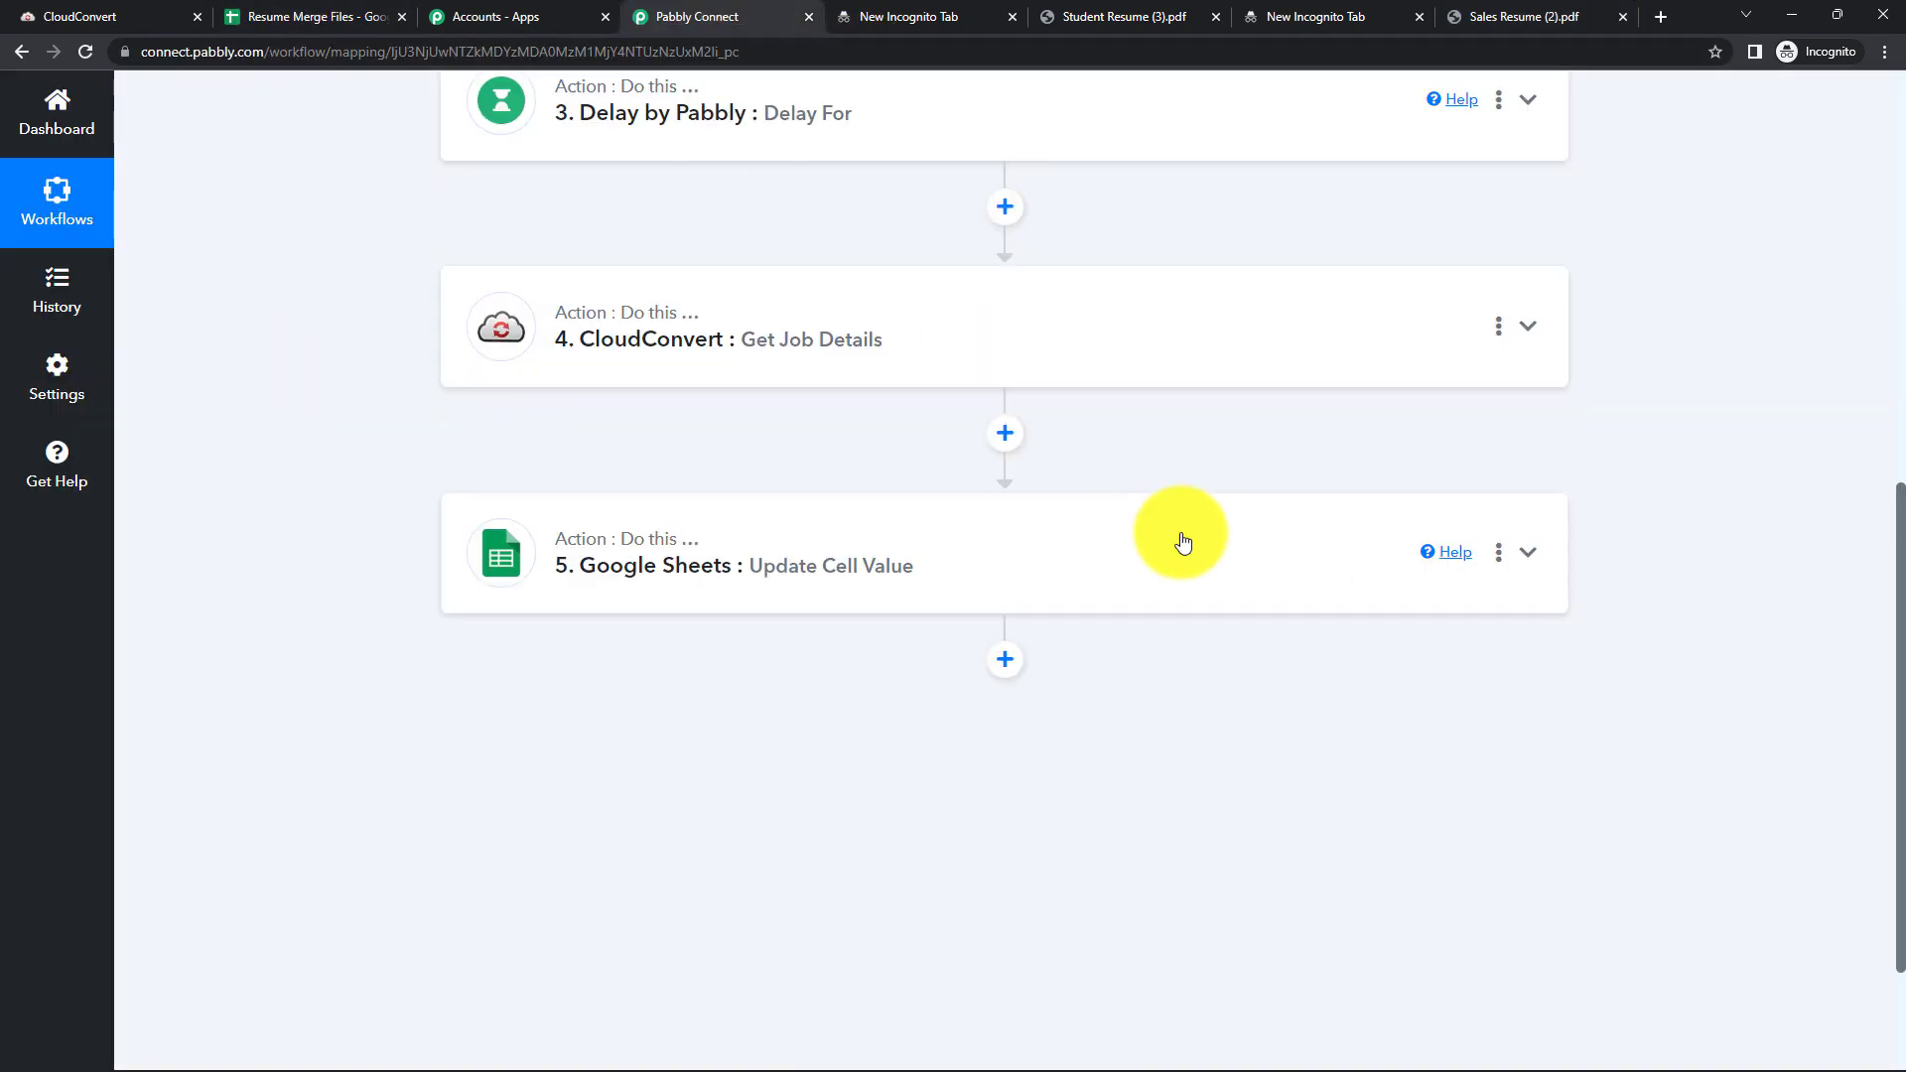
pyautogui.scroll(1, 1183, 541)
pyautogui.scroll(5, 1182, 541)
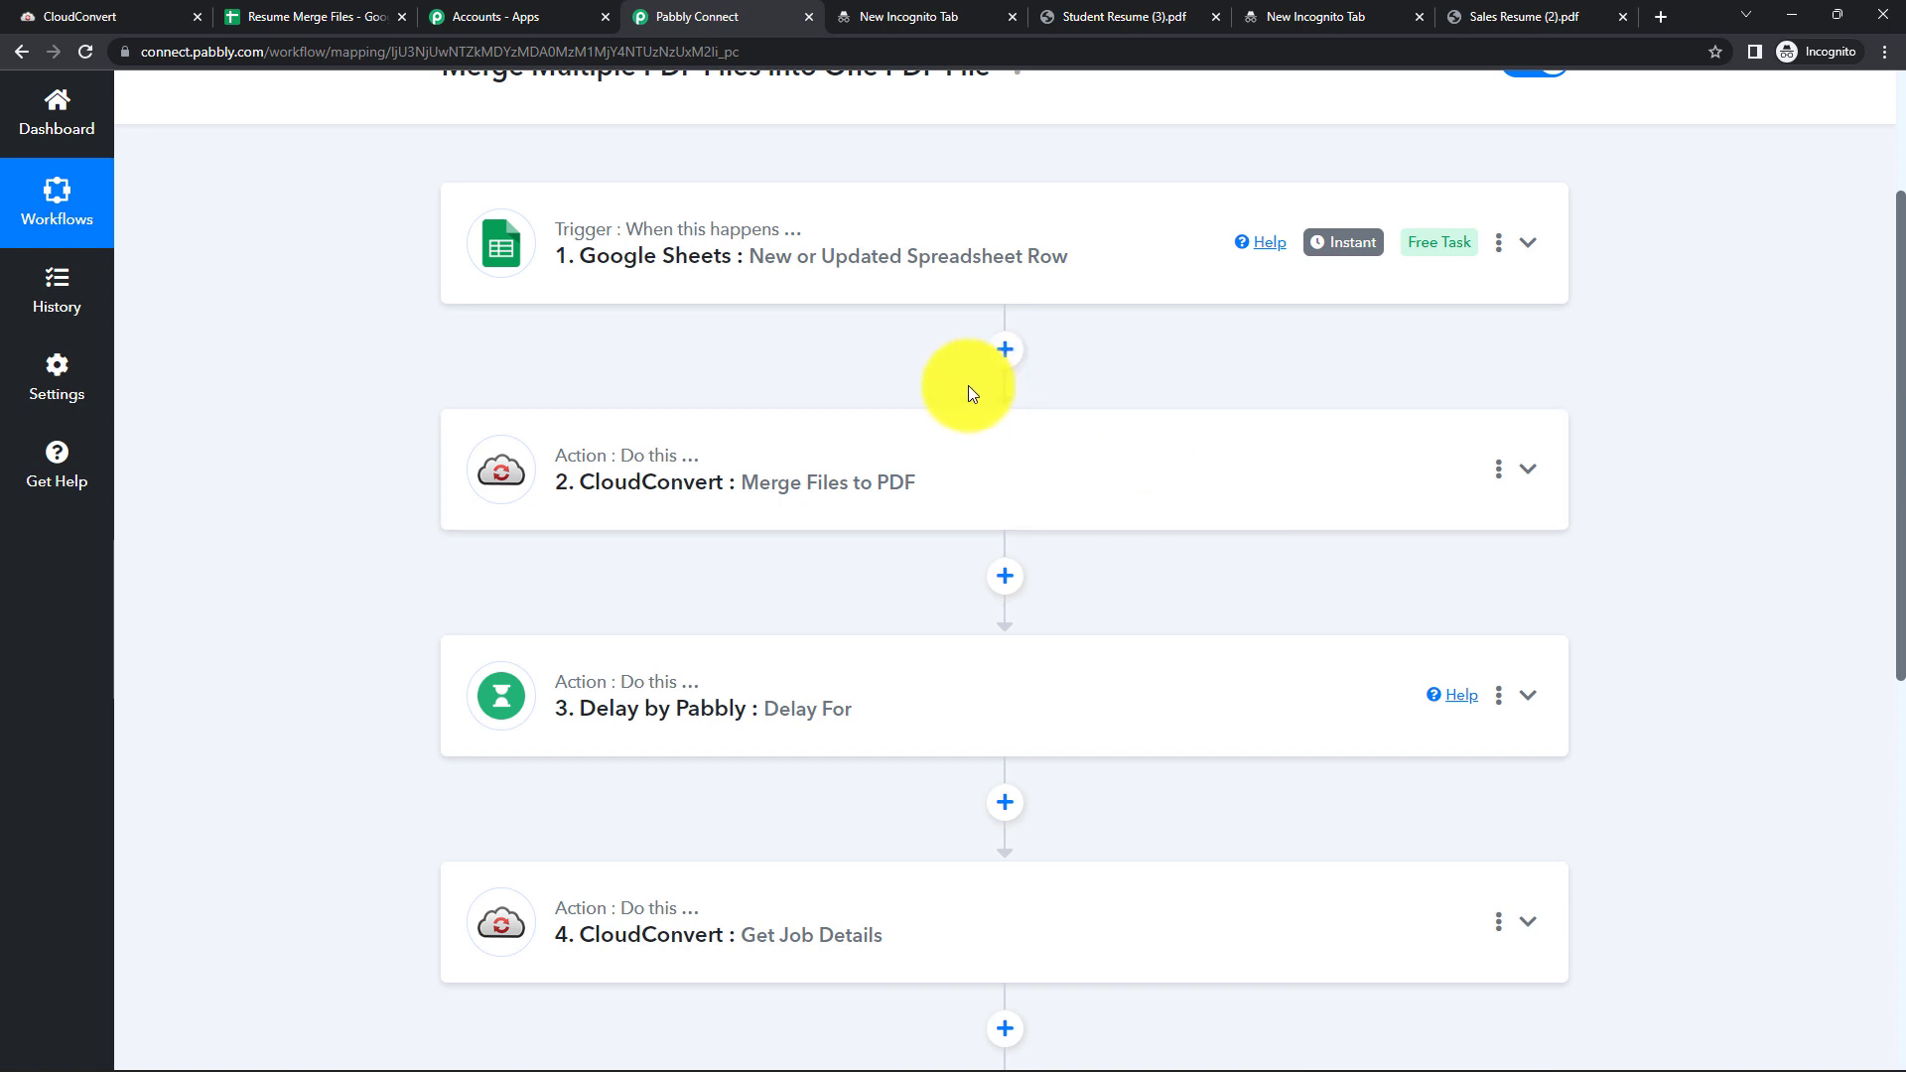
pyautogui.scroll(1, 971, 393)
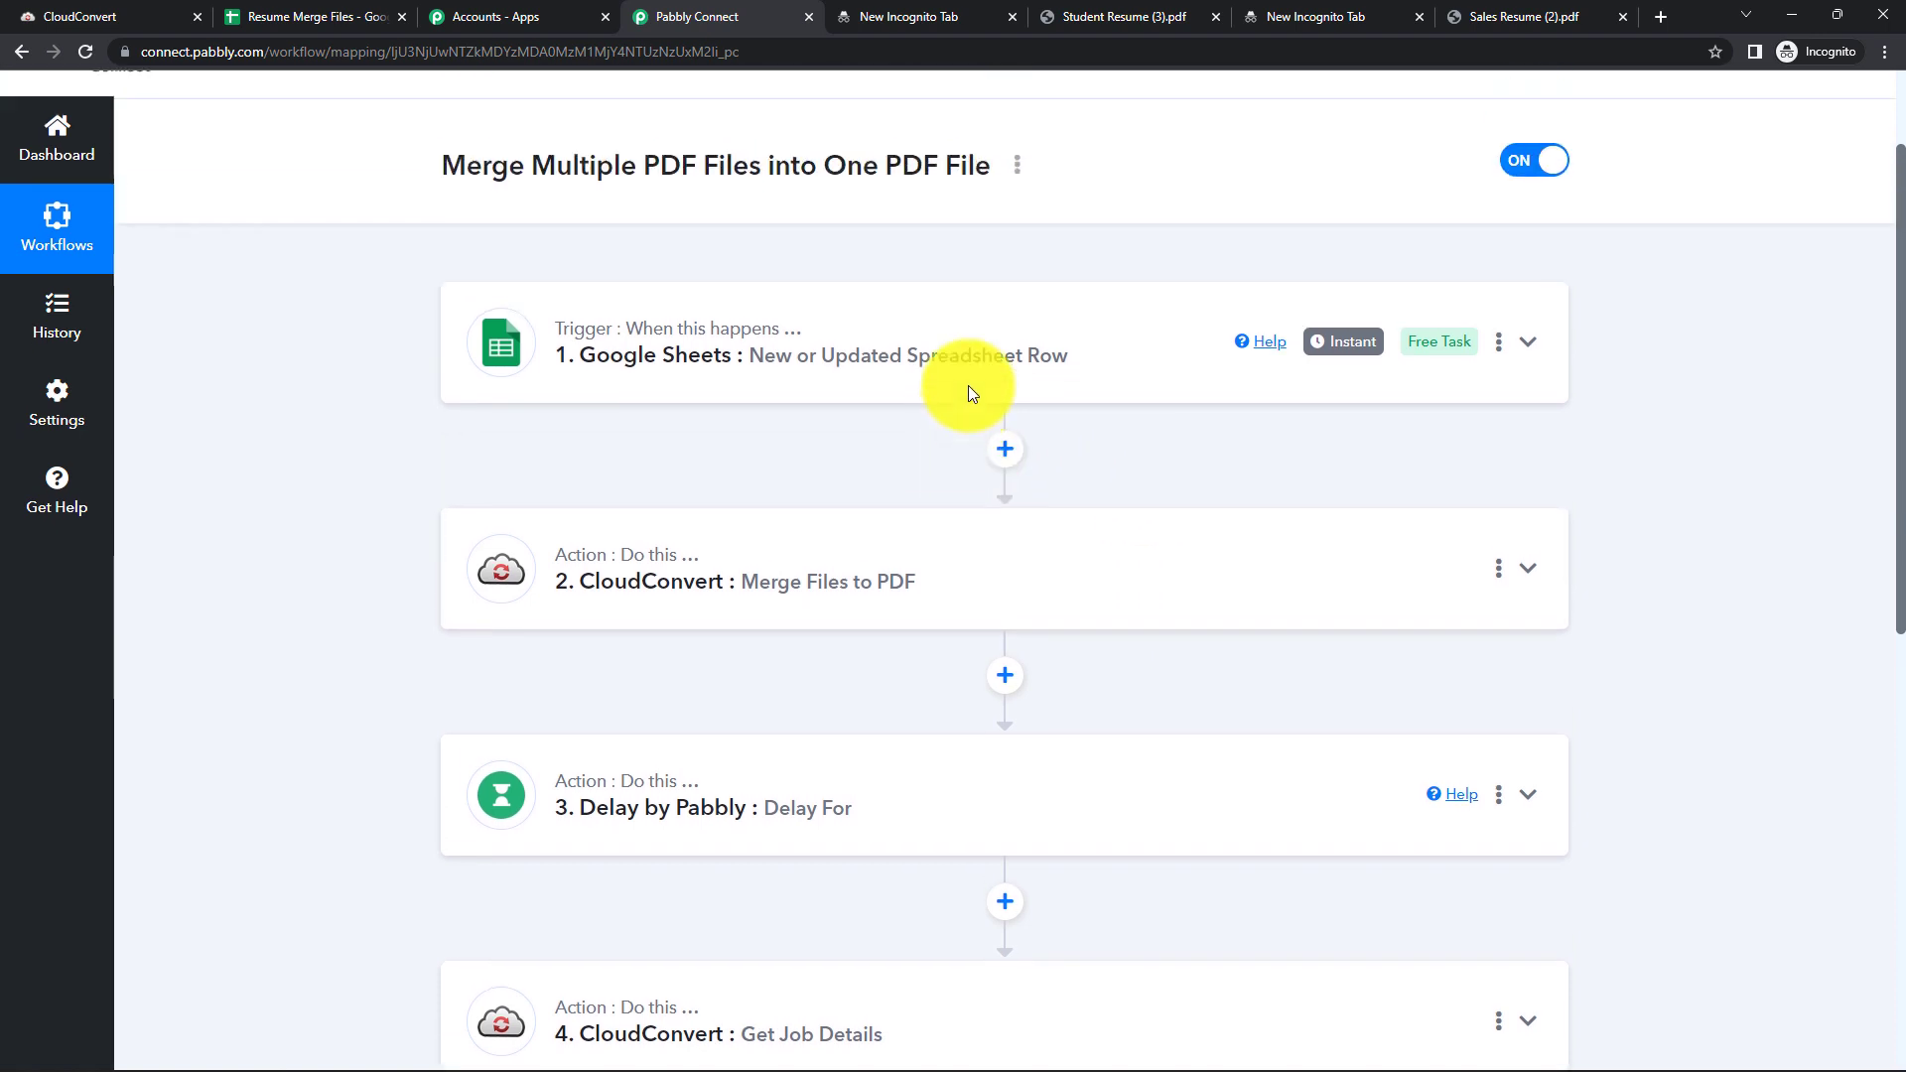